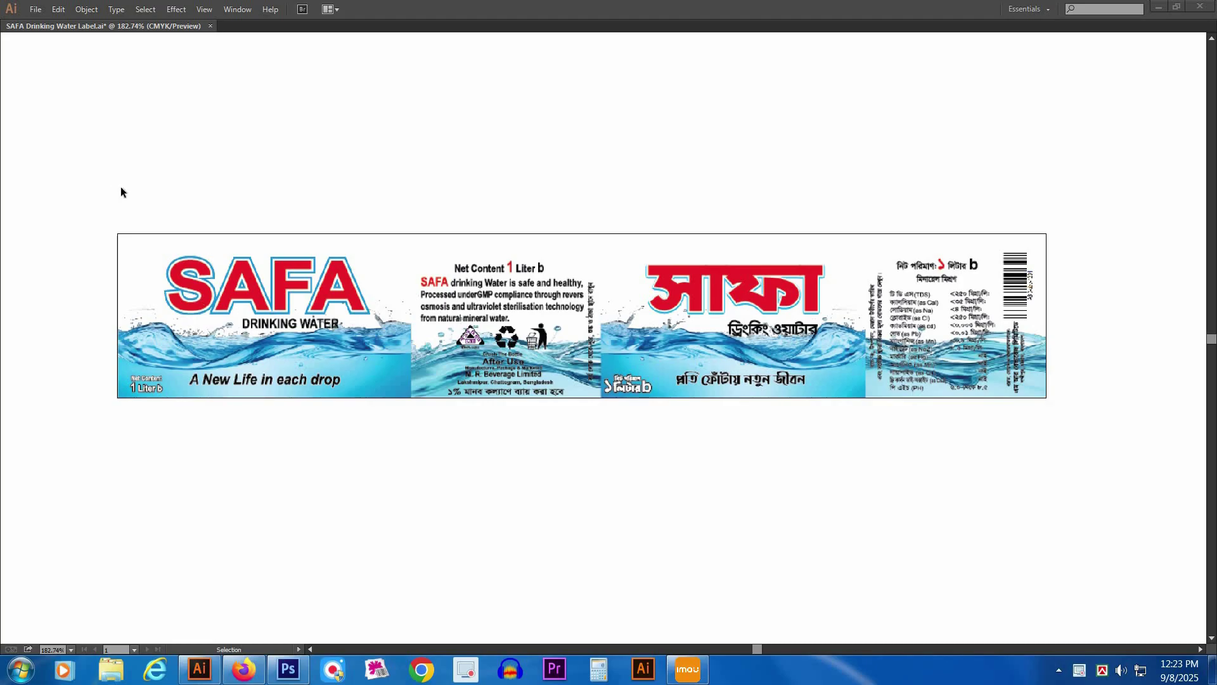
# - Switch to the WhatsApp chat in Firefox, open the SAPA.pdf attachment to view it, and close its preview
pyautogui.click(1107, 455)
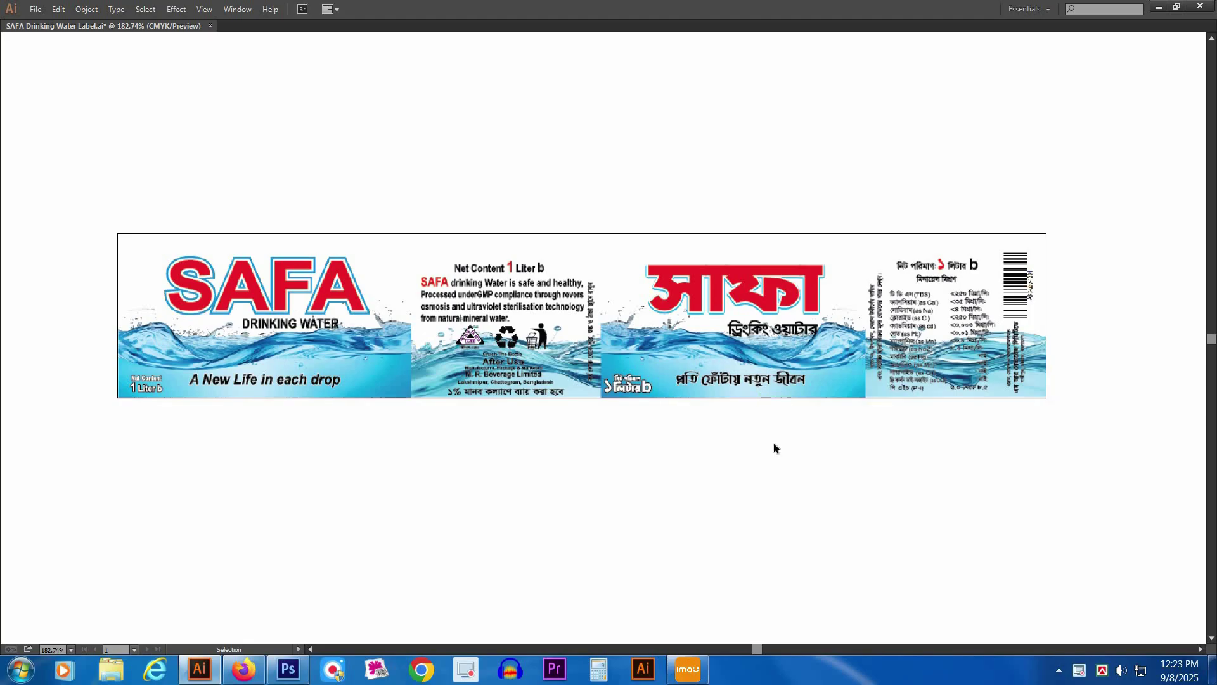
pyautogui.moveTo(763, 452); pyautogui.dragTo(770, 449)
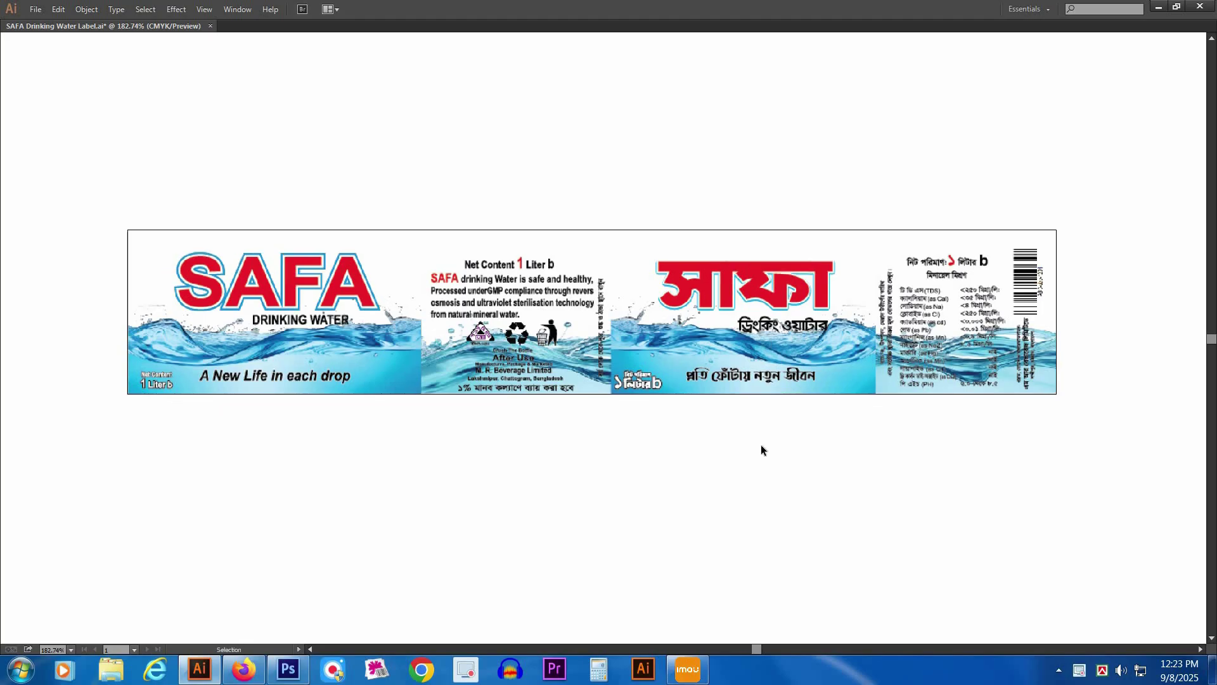
pyautogui.click(244, 669)
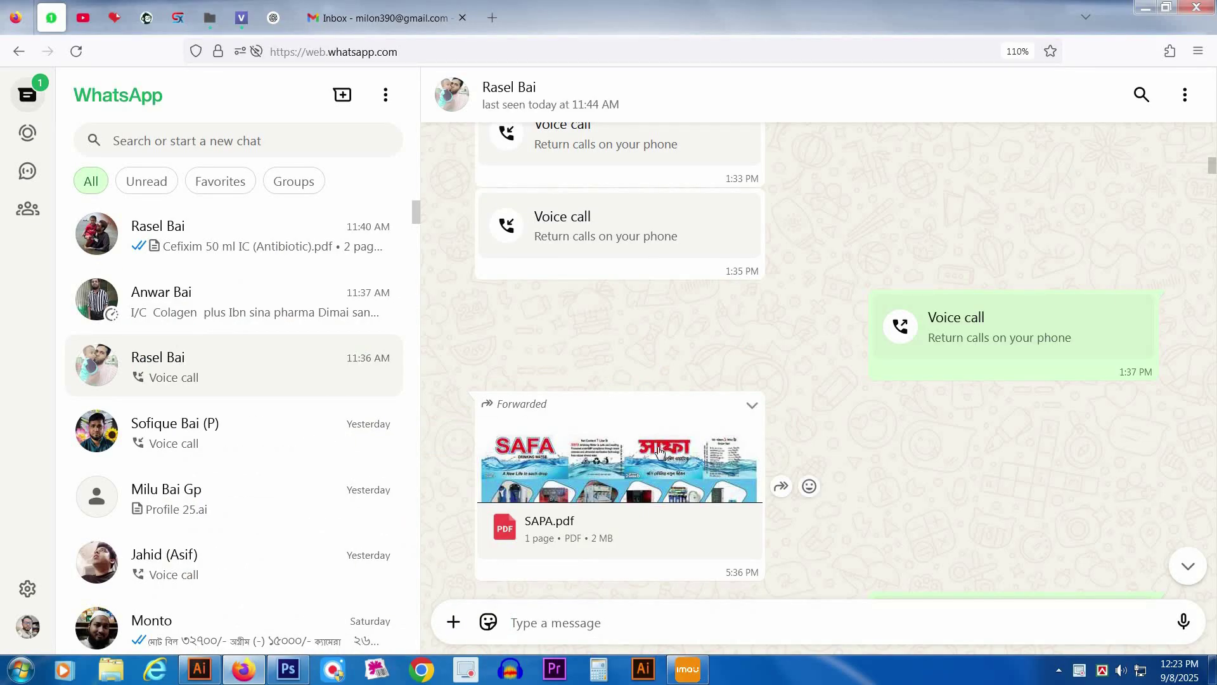
pyautogui.click(661, 451)
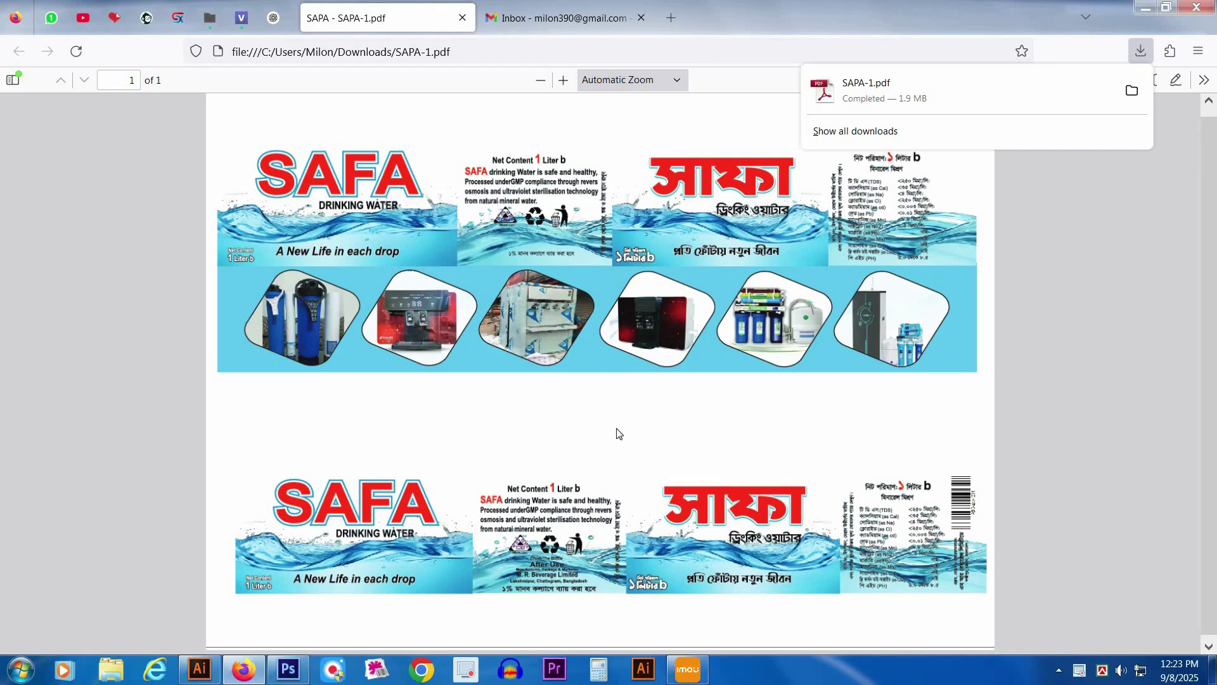
pyautogui.click(617, 429)
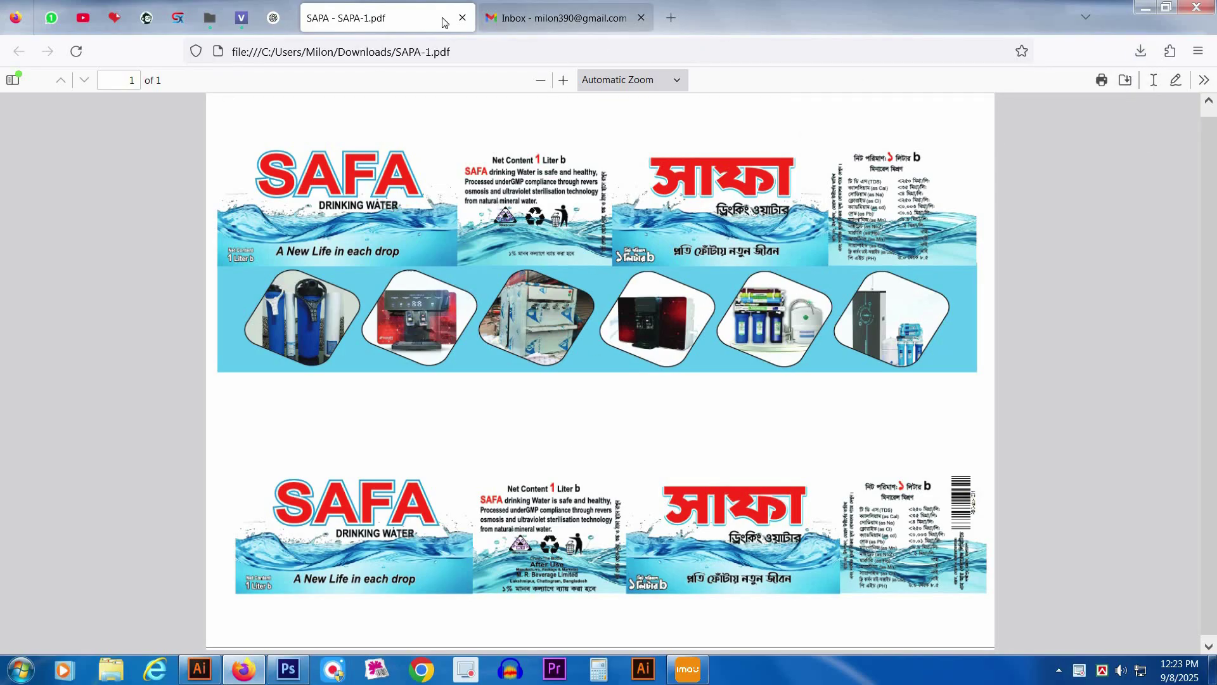
pyautogui.click(463, 17)
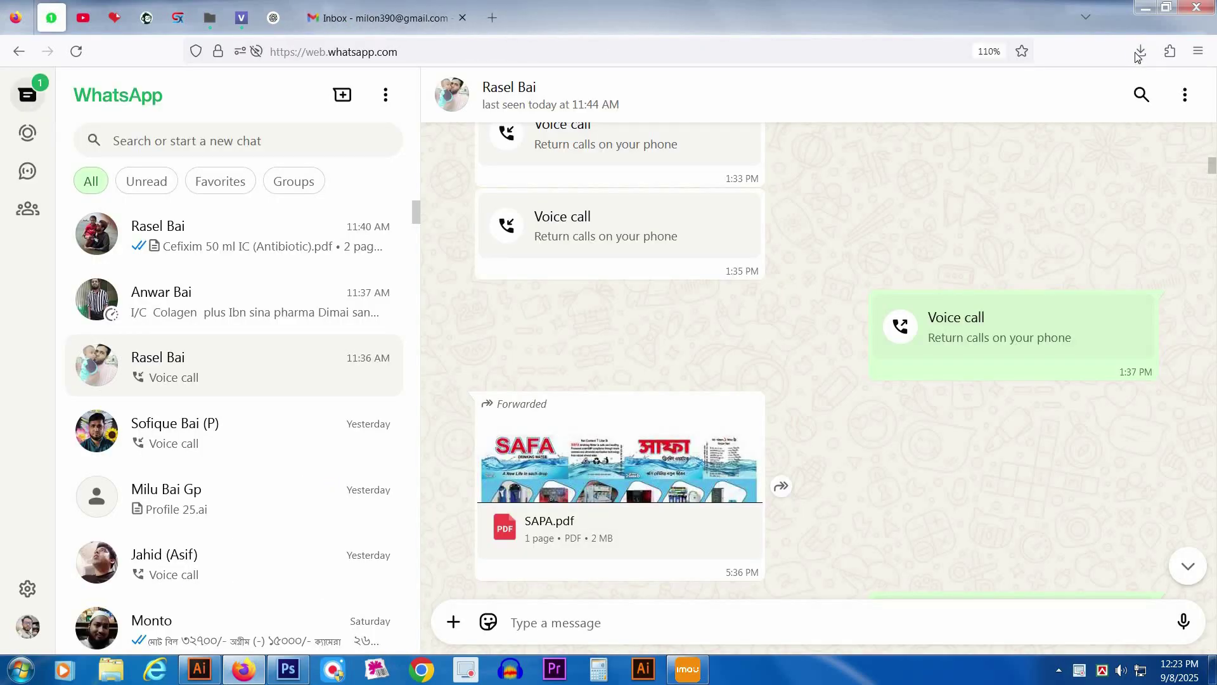
# - Open the downloaded SAPA-1.pdf from its folder in Photoshop, importing page 1 at 300 pixels/inch in RGB Color
pyautogui.click(1141, 51)
pyautogui.click(1132, 92)
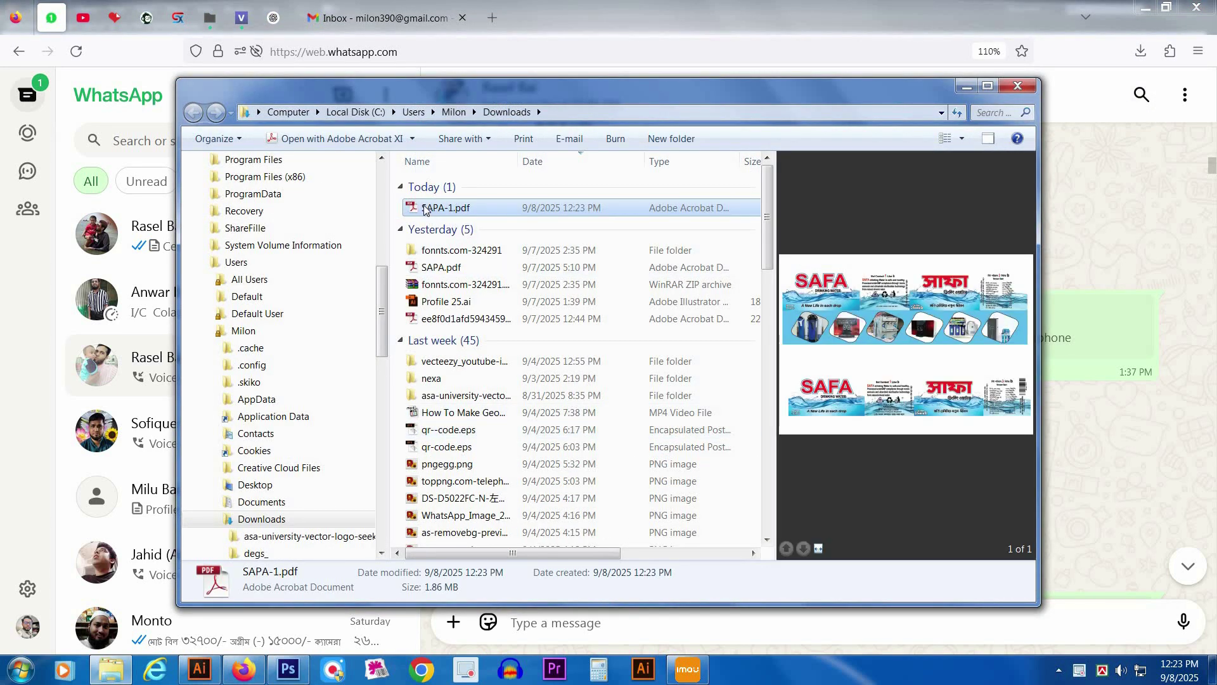
pyautogui.moveTo(424, 209)
pyautogui.mouseDown()
pyautogui.moveTo(312, 678)
pyautogui.moveTo(290, 676)
pyautogui.moveTo(463, 130)
pyautogui.moveTo(438, 193)
pyautogui.moveTo(444, 209)
pyautogui.mouseUp()
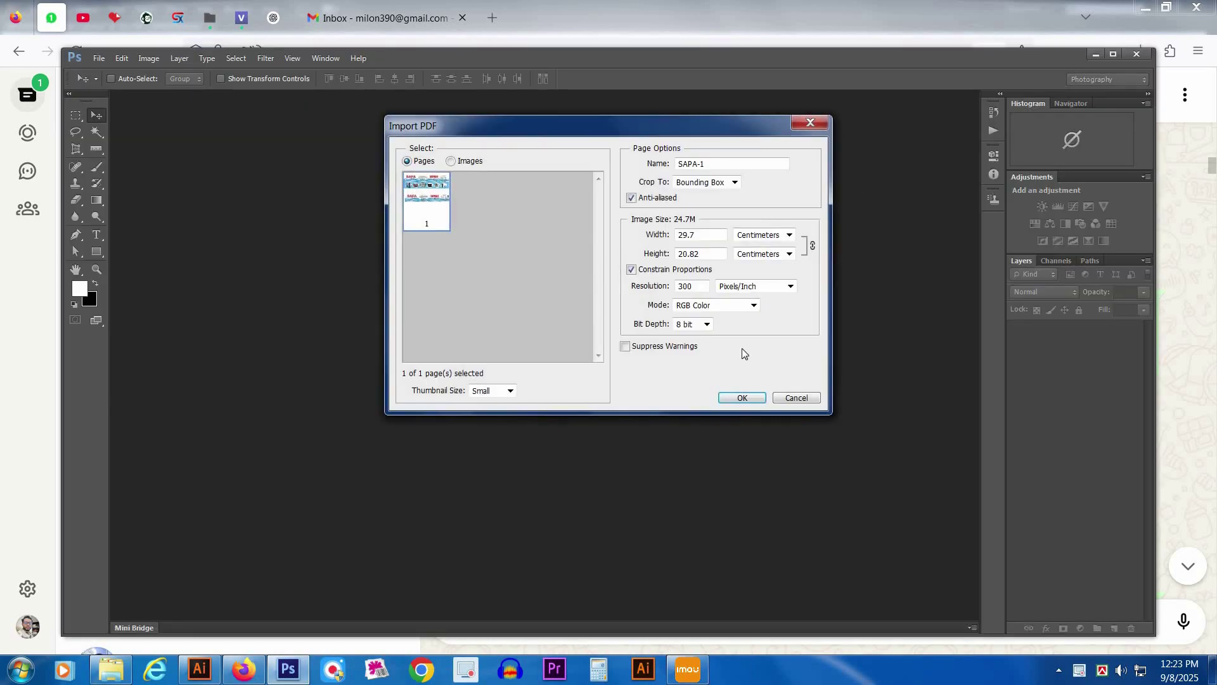
pyautogui.click(741, 399)
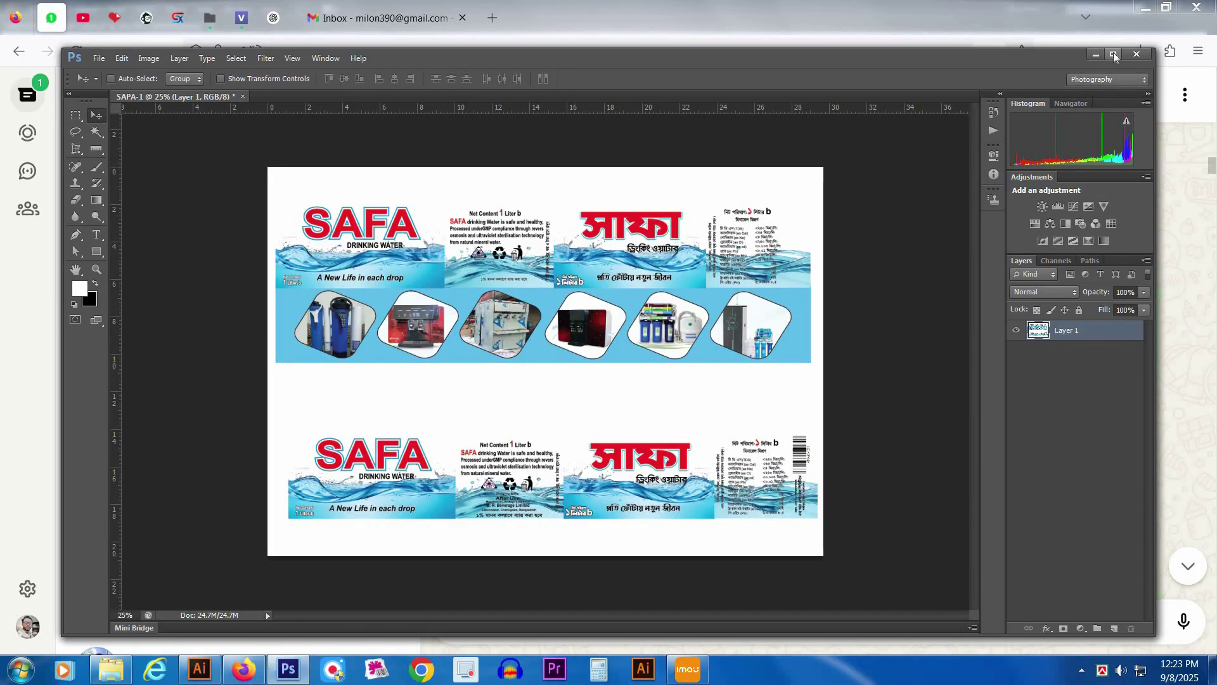
# - Select the lower SAFA label on the imported page with a rectangular selection and crop the image to it
pyautogui.click(1113, 54)
pyautogui.hotkey('ctrl', '0')
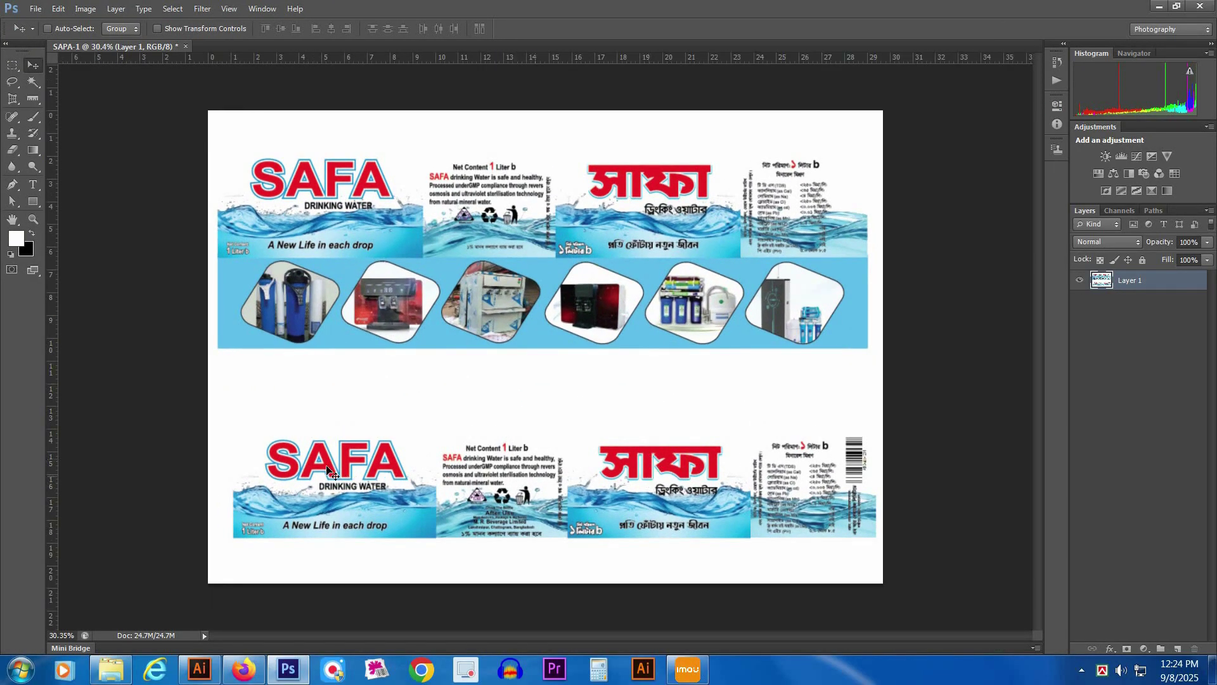
pyautogui.press('m')
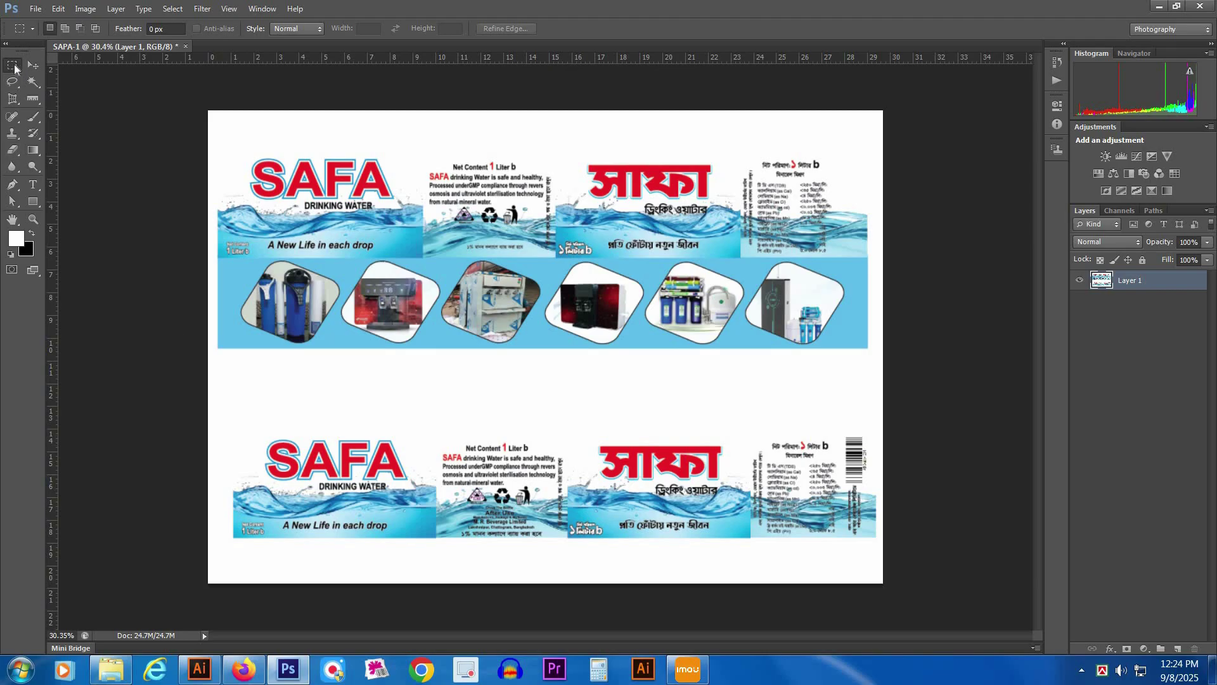
pyautogui.moveTo(233, 421); pyautogui.dragTo(346, 520)
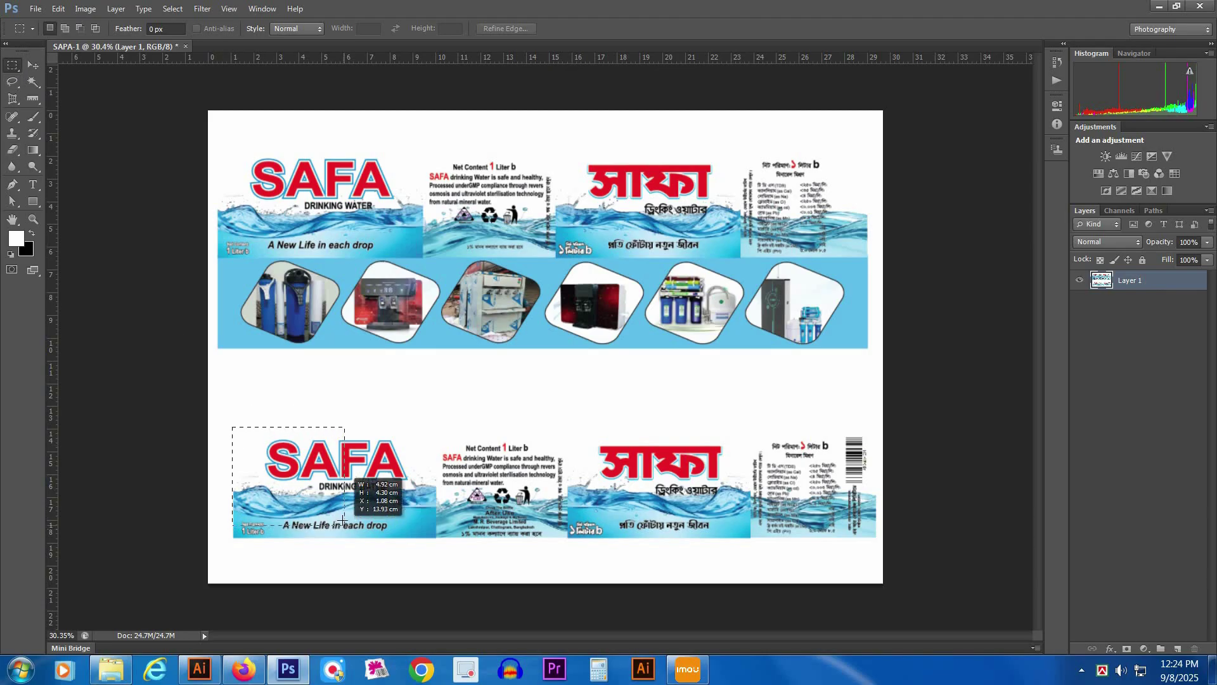
pyautogui.moveTo(662, 555); pyautogui.dragTo(875, 538)
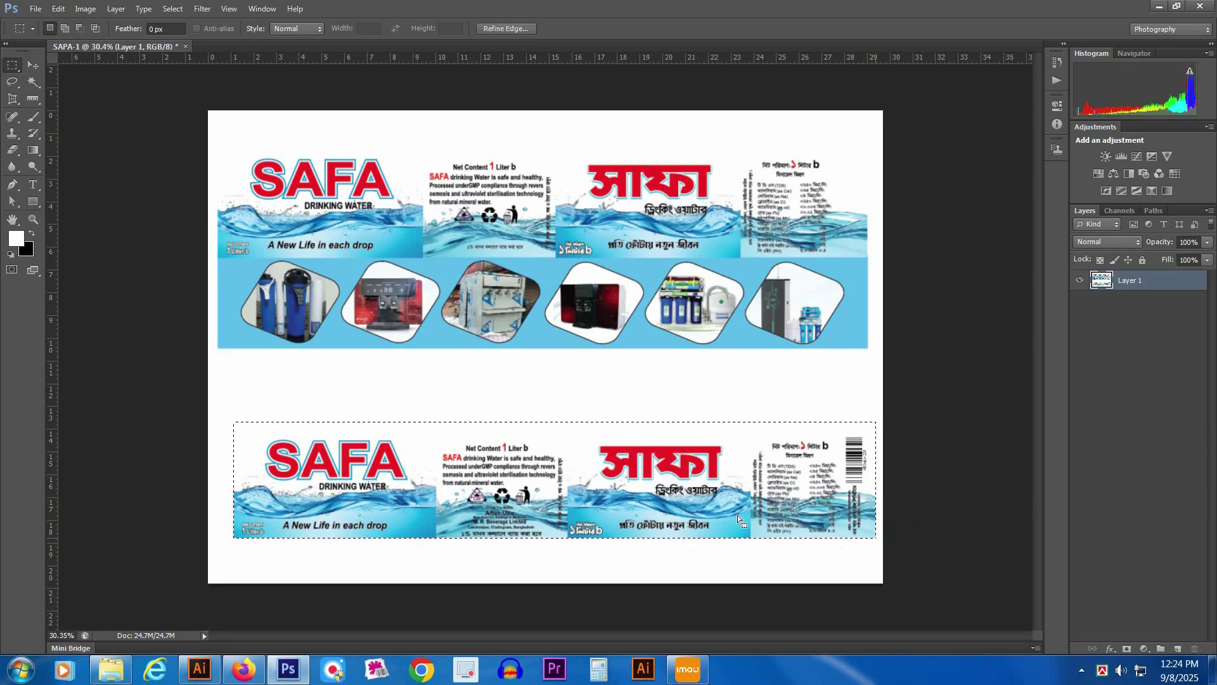
pyautogui.click(86, 9)
pyautogui.click(109, 171)
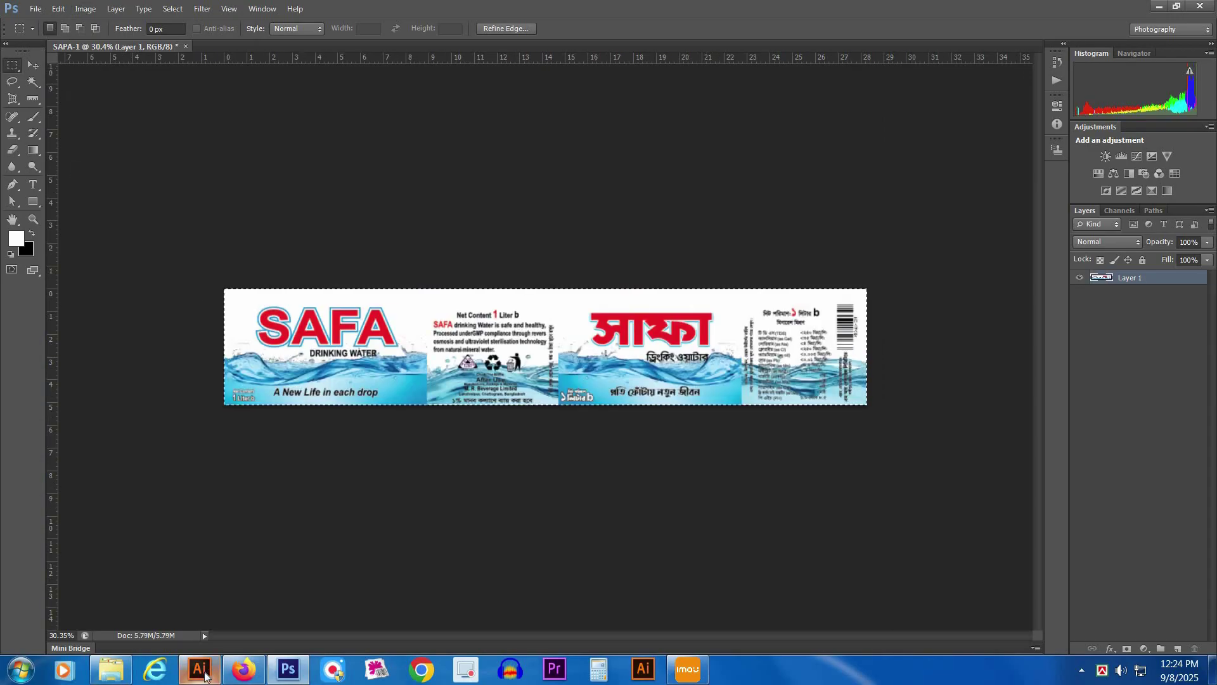
# - Switch to the SAFA Drinking Water Label document in Illustrator and show all hidden text objects
pyautogui.moveTo(205, 675)
pyautogui.click(198, 591)
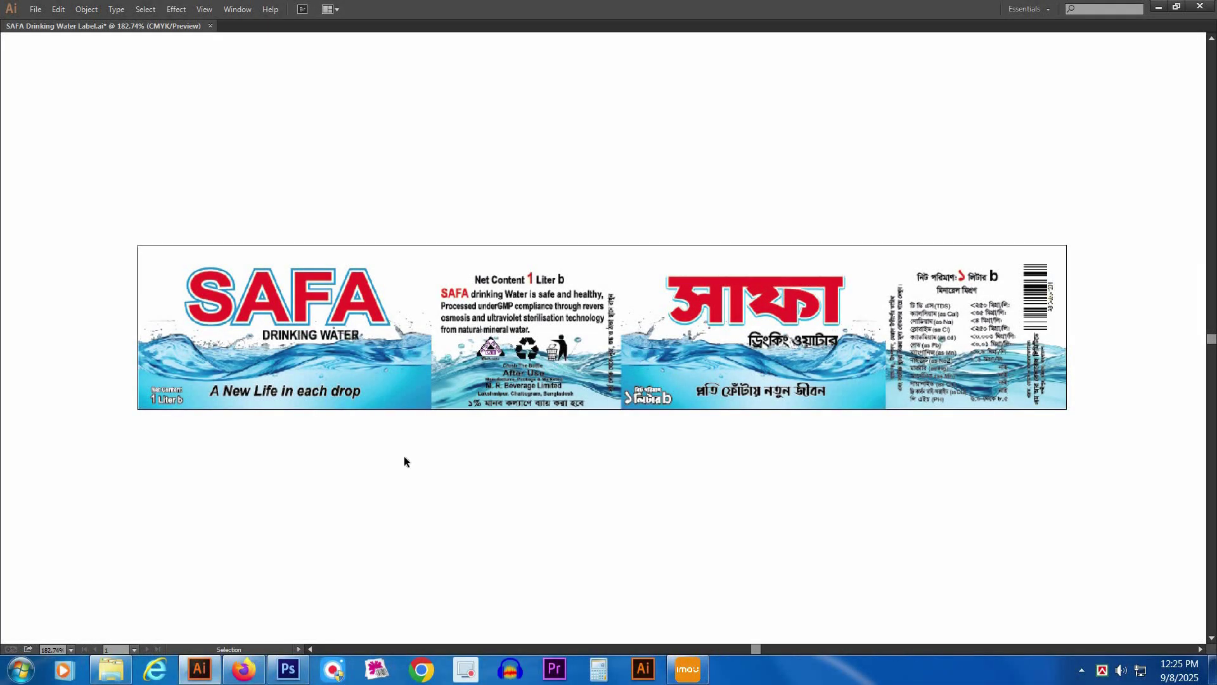
pyautogui.moveTo(593, 476); pyautogui.dragTo(598, 478)
pyautogui.press('a')
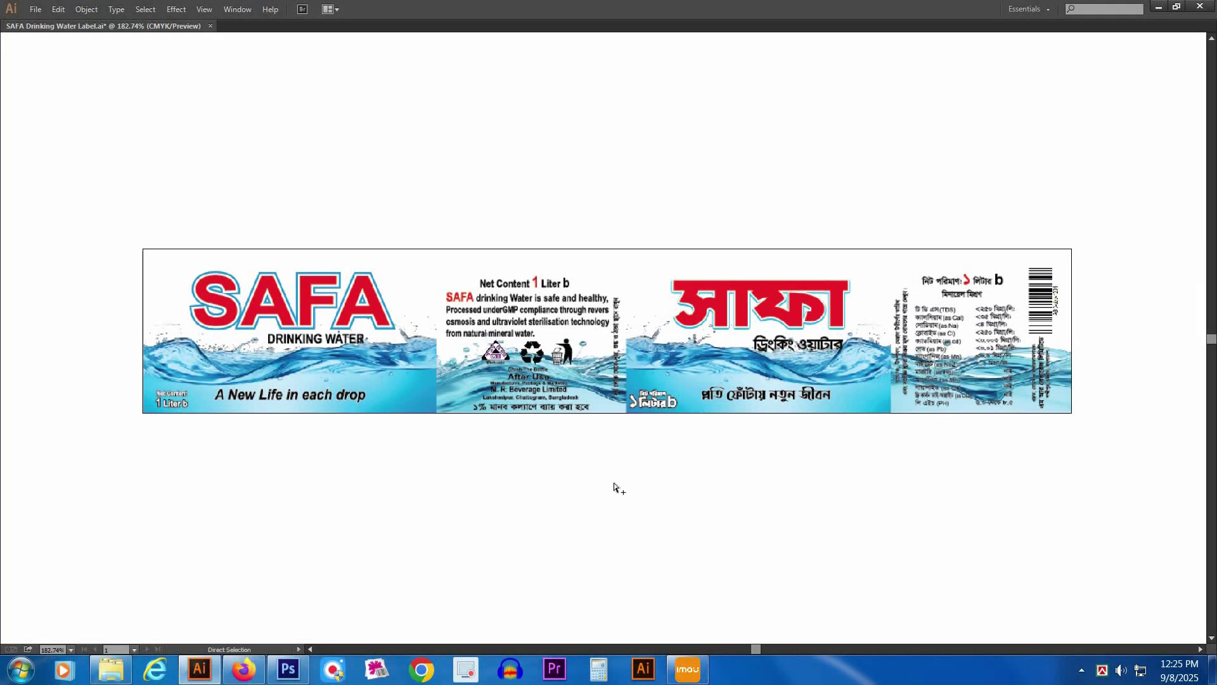
pyautogui.hotkey('ctrl', 'alt', '3')
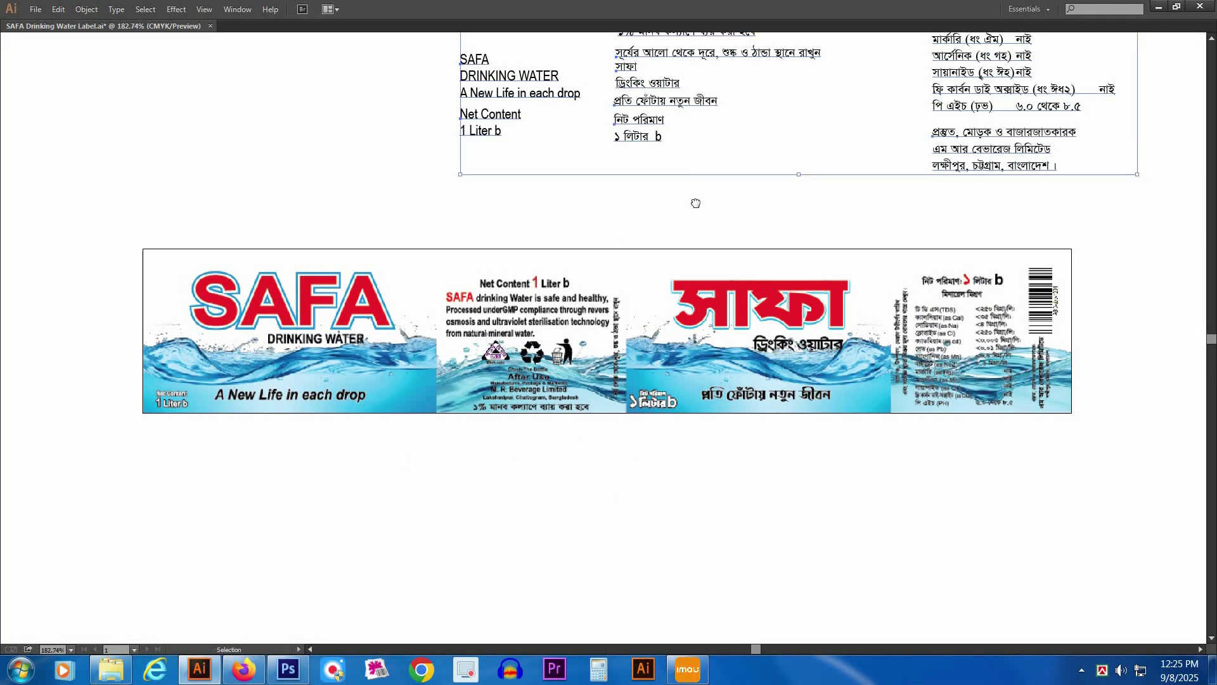
# - Move all the label text blocks together about 1.69 in left and 0.64 in down, closer to the label artwork
pyautogui.moveTo(695, 201); pyautogui.dragTo(684, 365)
pyautogui.keyDown('ctrl'); pyautogui.keyDown('alt'); pyautogui.click(736, 392); pyautogui.keyUp('alt'); pyautogui.keyUp('ctrl')
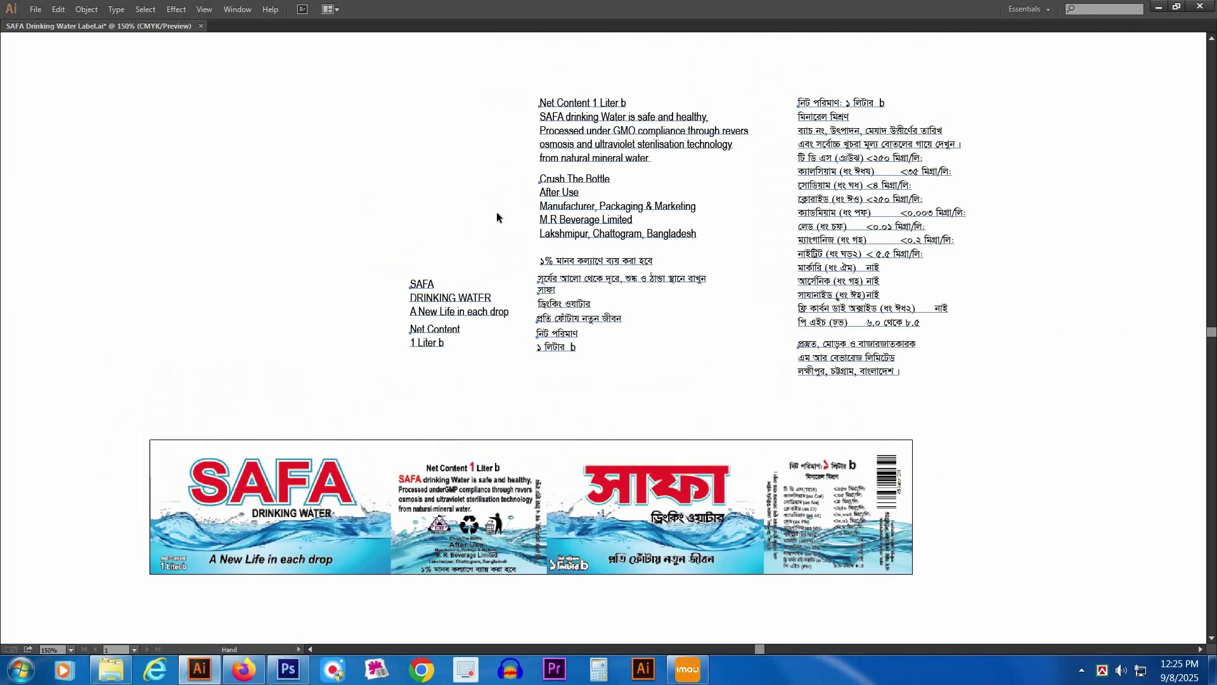
pyautogui.moveTo(235, 72); pyautogui.dragTo(1001, 394)
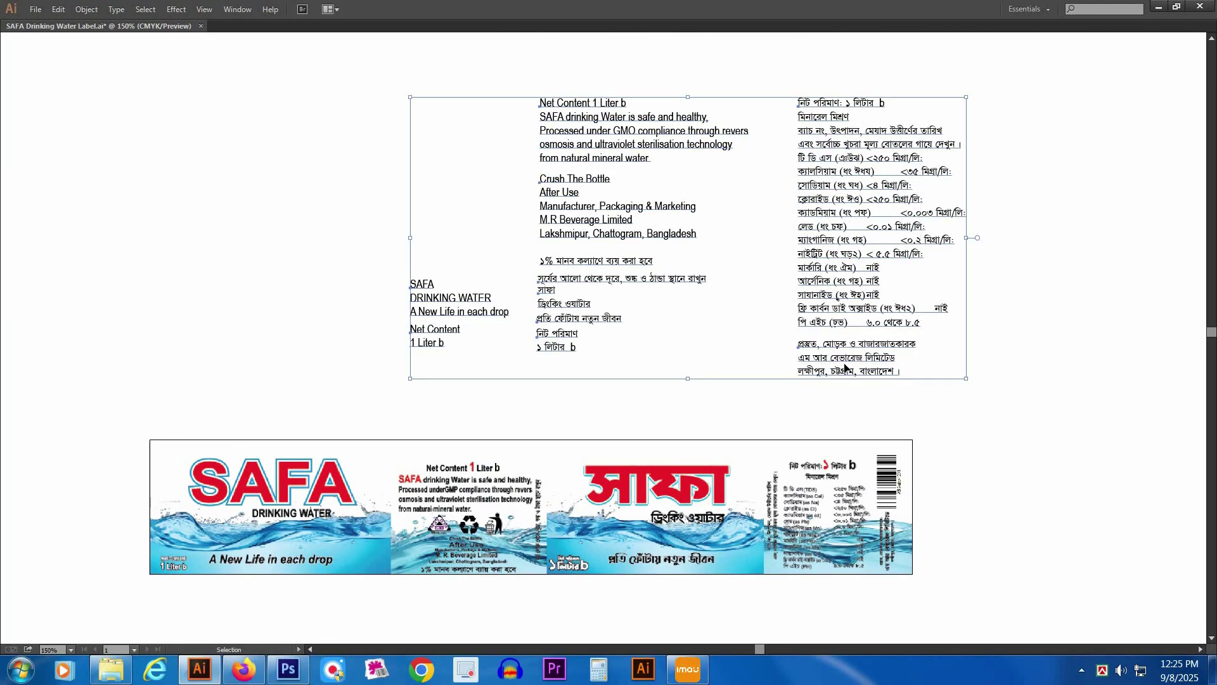
pyautogui.moveTo(795, 376); pyautogui.dragTo(679, 419)
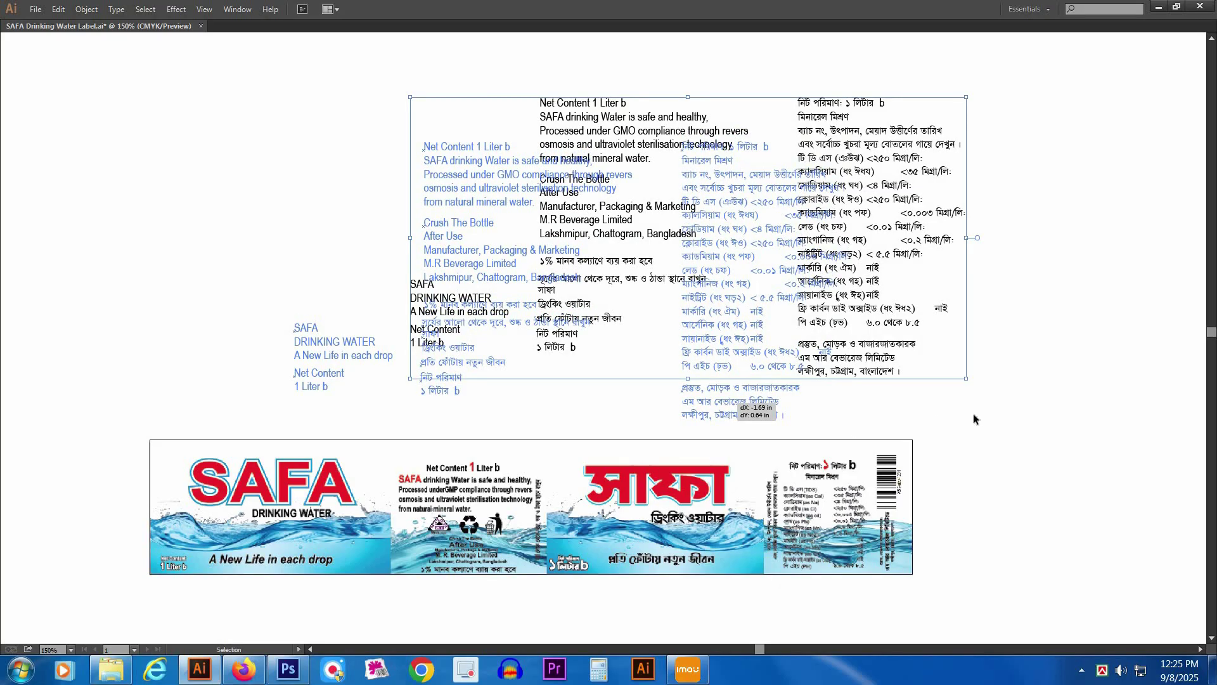
pyautogui.click(1007, 422)
# - Examine the full SAFA label artwork, from the English front panel to the barcode end
pyautogui.scroll(-3, 979, 343)
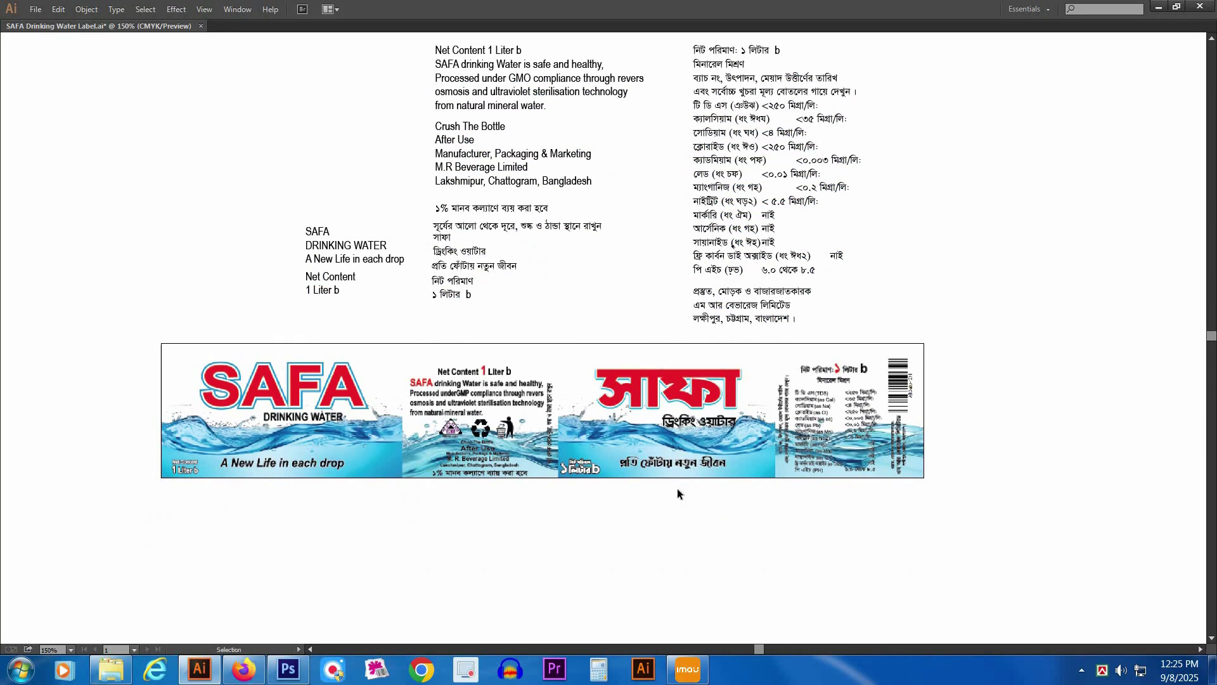
pyautogui.moveTo(135, 336); pyautogui.dragTo(1020, 506)
pyautogui.press('space')
pyautogui.moveTo(696, 533); pyautogui.dragTo(712, 504)
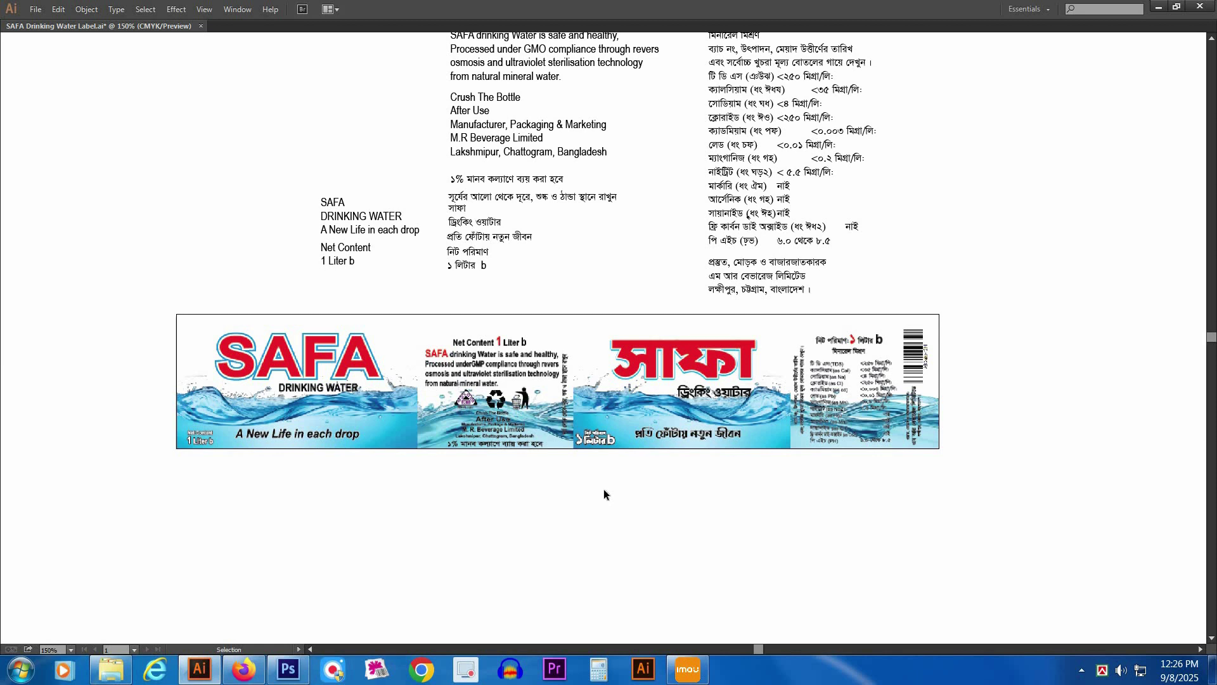
pyautogui.press('z')
pyautogui.scroll(-1, 660, 457)
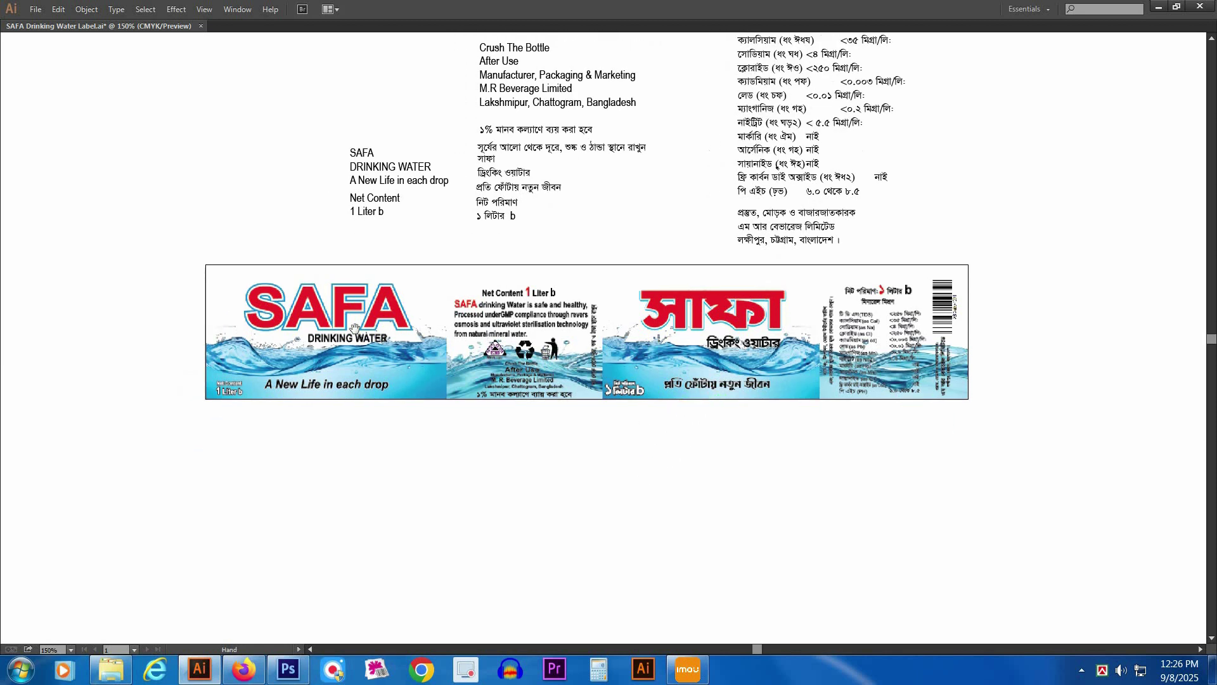
pyautogui.moveTo(156, 218); pyautogui.dragTo(1071, 512)
pyautogui.moveTo(636, 398); pyautogui.dragTo(652, 410)
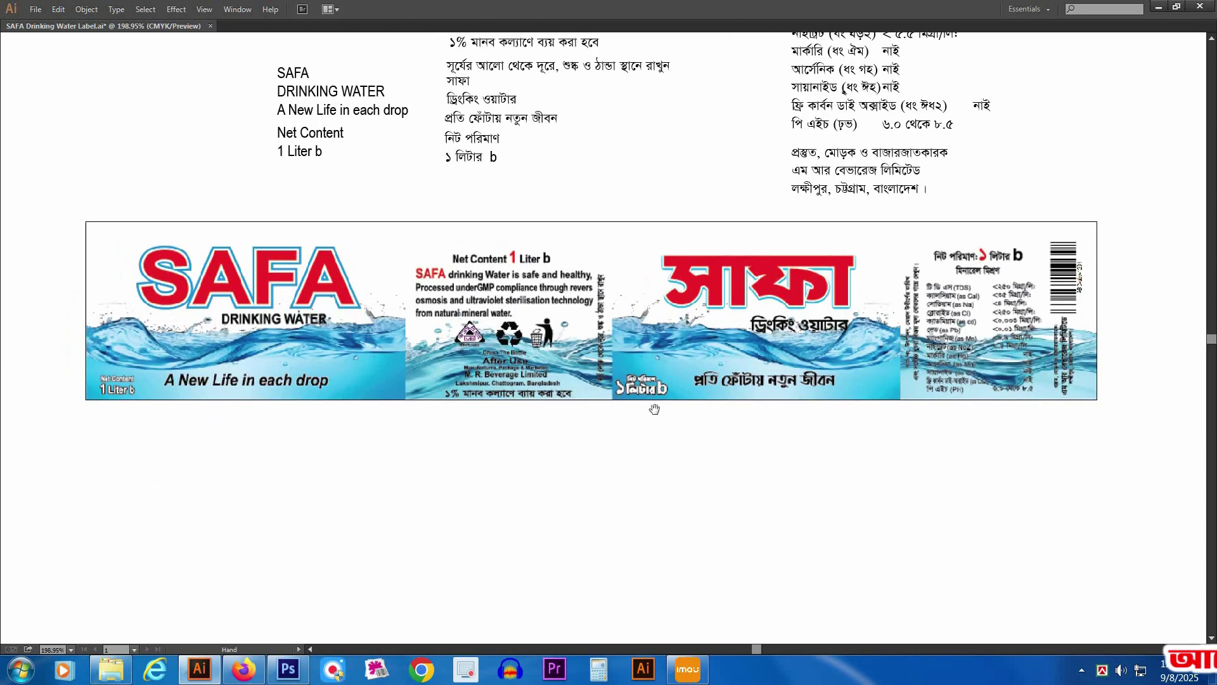
pyautogui.moveTo(620, 370); pyautogui.dragTo(652, 387)
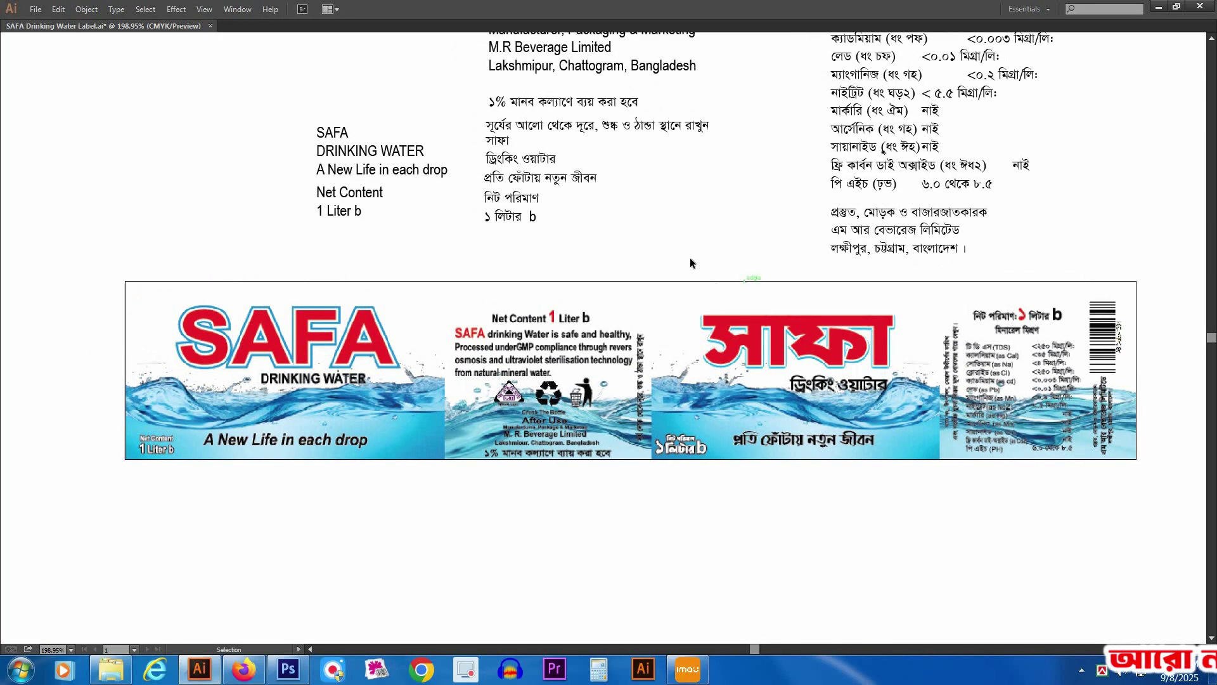
# - Move the English SAFA text block left and down so it sits just above the label's front panel
pyautogui.moveTo(307, 348); pyautogui.dragTo(504, 371)
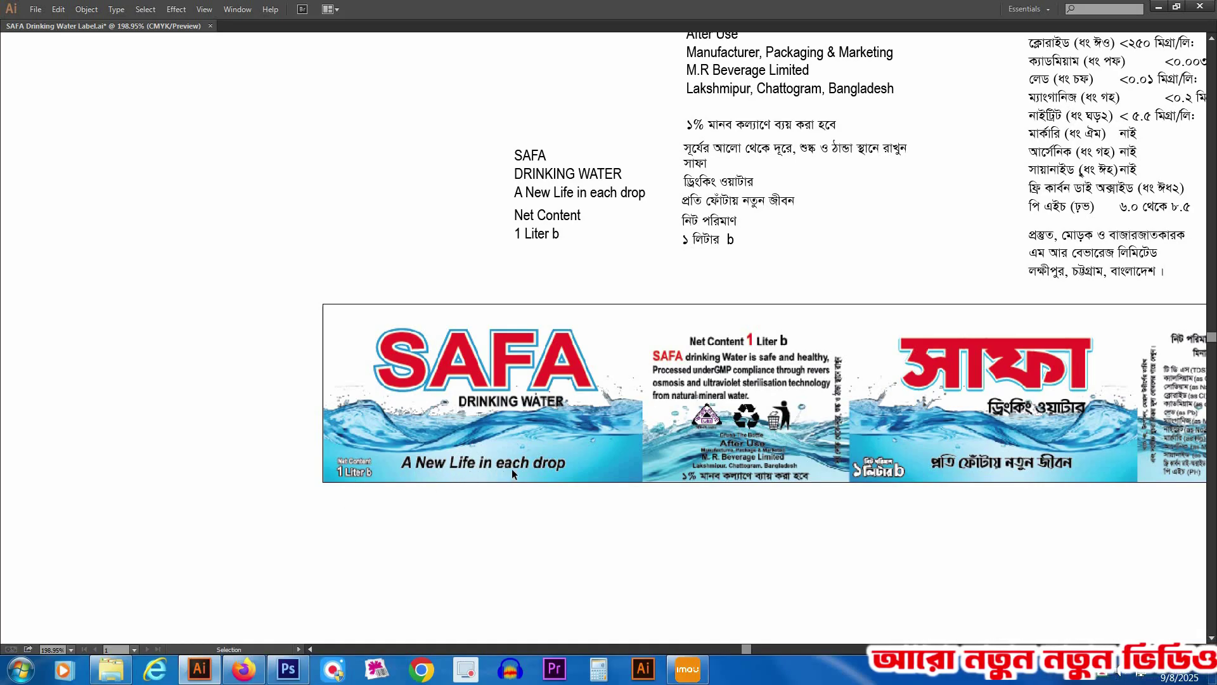
pyautogui.click(565, 234)
pyautogui.moveTo(565, 234); pyautogui.dragTo(483, 270)
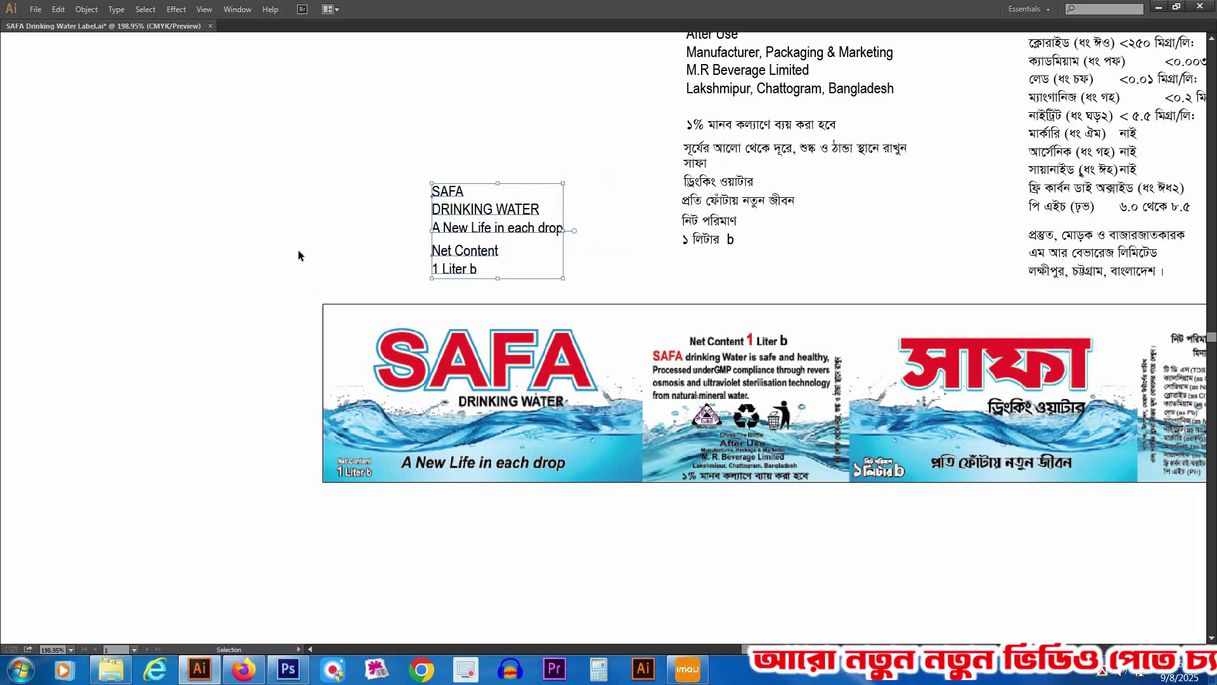
pyautogui.click(304, 320)
# - Show the hidden tool panels, and copy the SAFA line from the English text block before deleting it there
pyautogui.moveTo(209, 165); pyautogui.dragTo(900, 542)
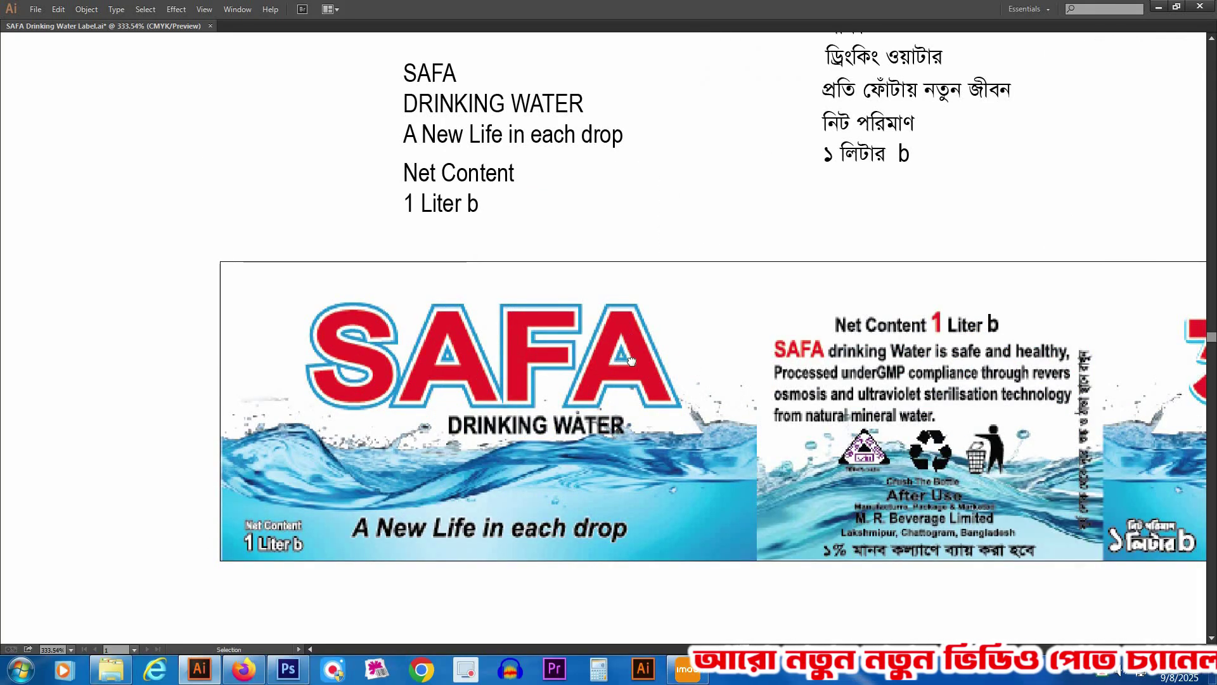
pyautogui.moveTo(631, 360); pyautogui.dragTo(633, 385)
pyautogui.press('Tab')
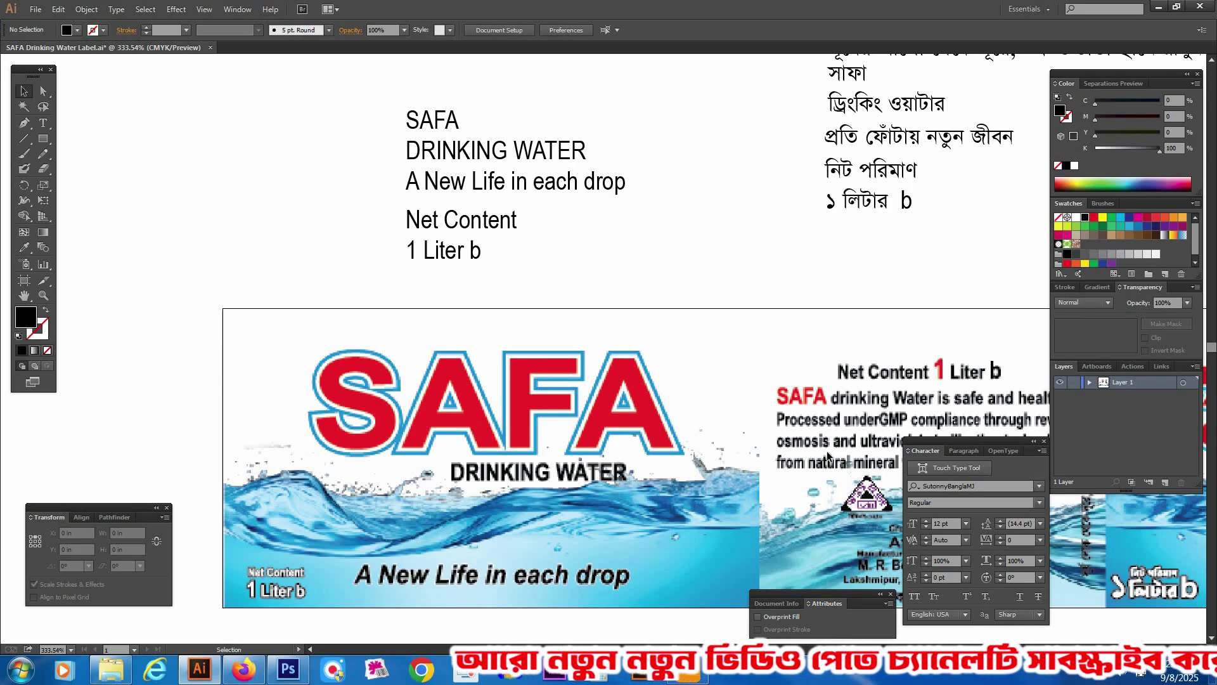
pyautogui.scroll(-1, 386, 266)
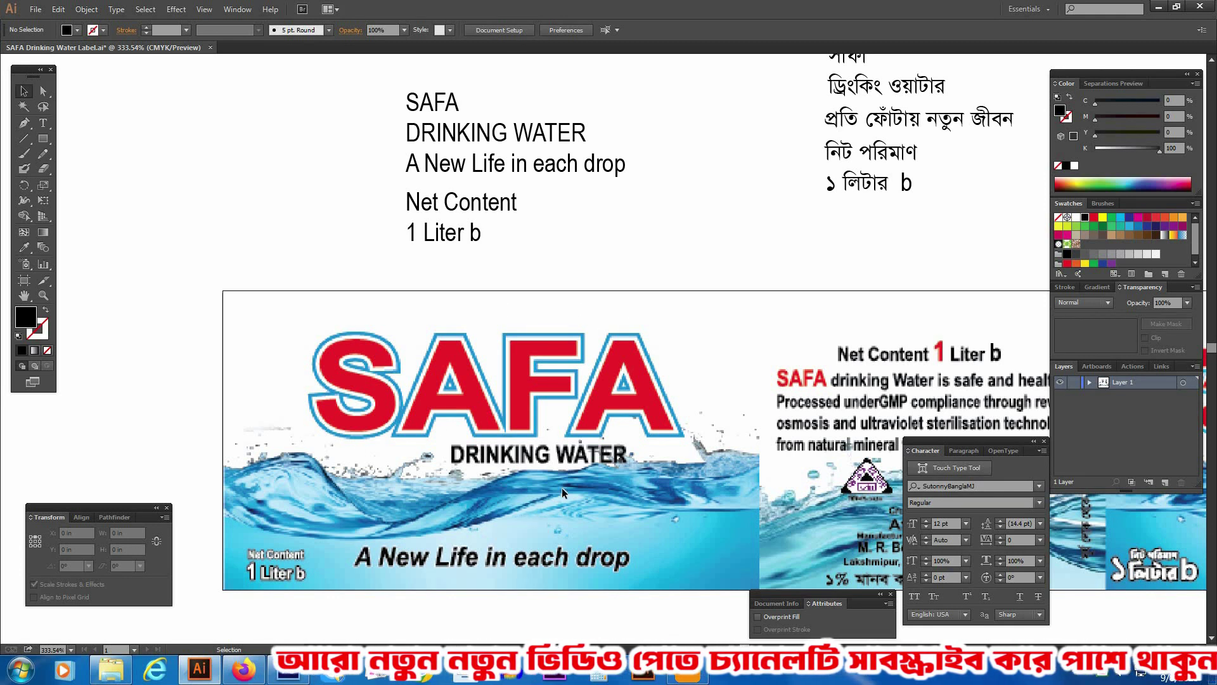
pyautogui.press('F6')
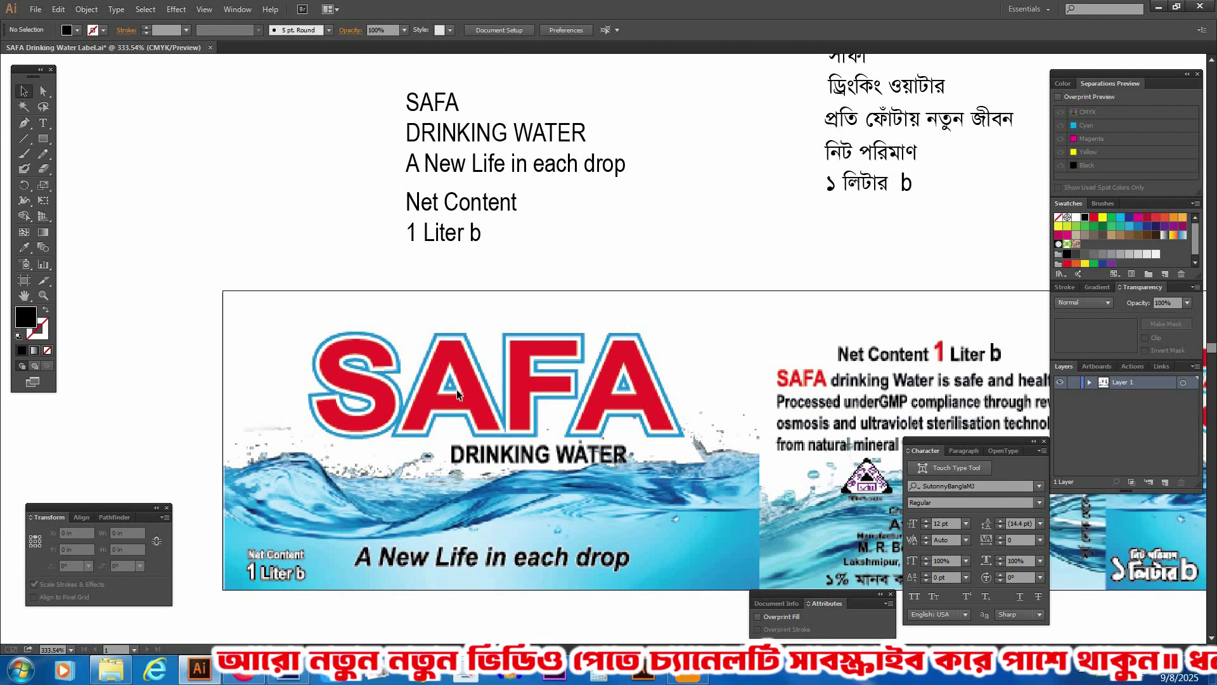
pyautogui.doubleClick(430, 107)
pyautogui.hotkey('ctrl', 'c')
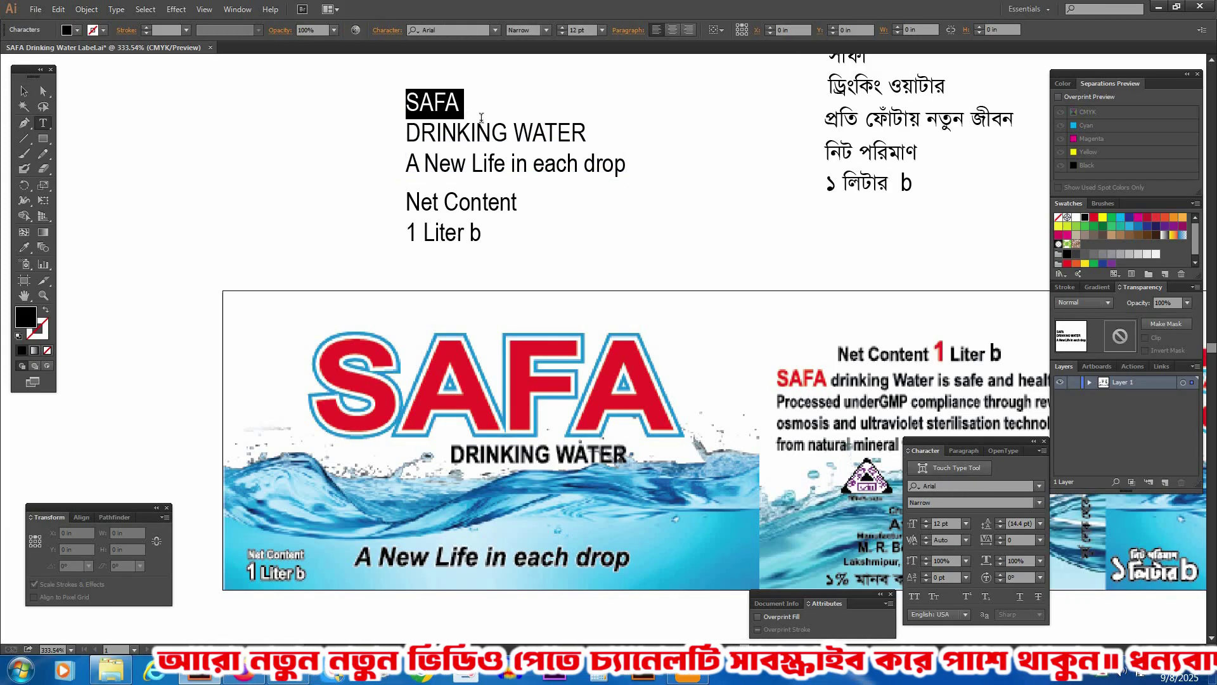
pyautogui.press('BackSpace')
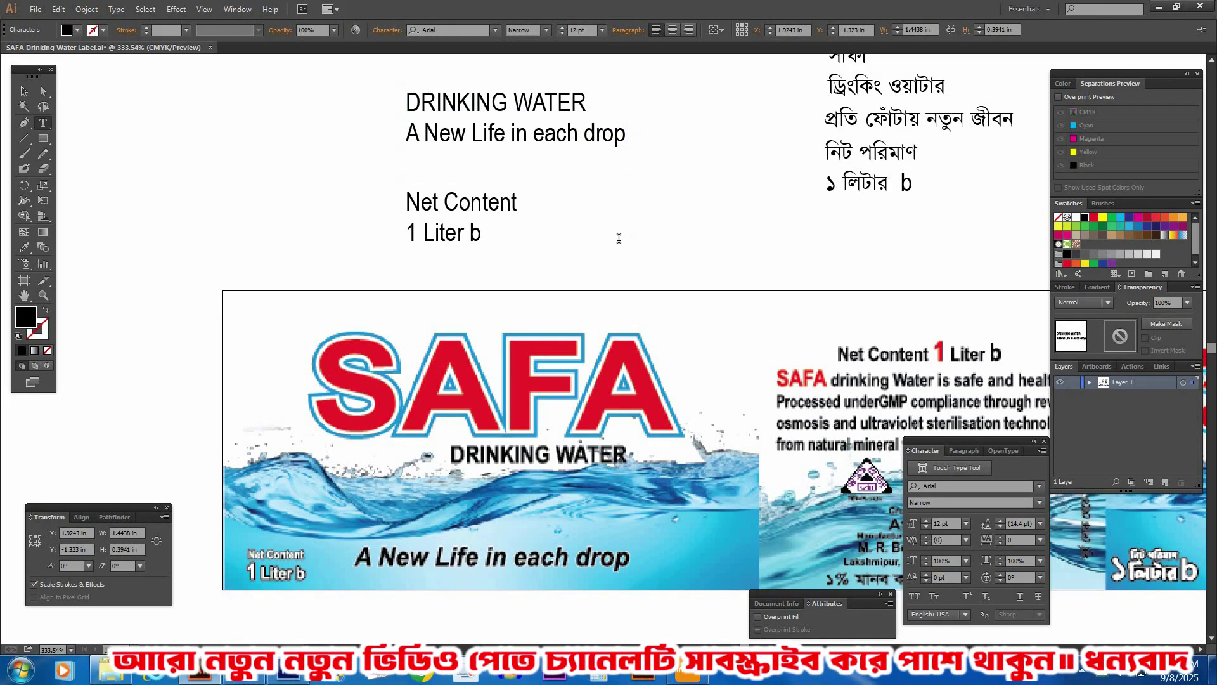
pyautogui.press('Escape')
pyautogui.hotkey('ctrl', 'shift', 'a')
# - Paste SAFA as a separate text object over the label's logo and enlarge it proportionally to about 59 pt
pyautogui.click(412, 380)
pyautogui.hotkey('ctrl', 'v')
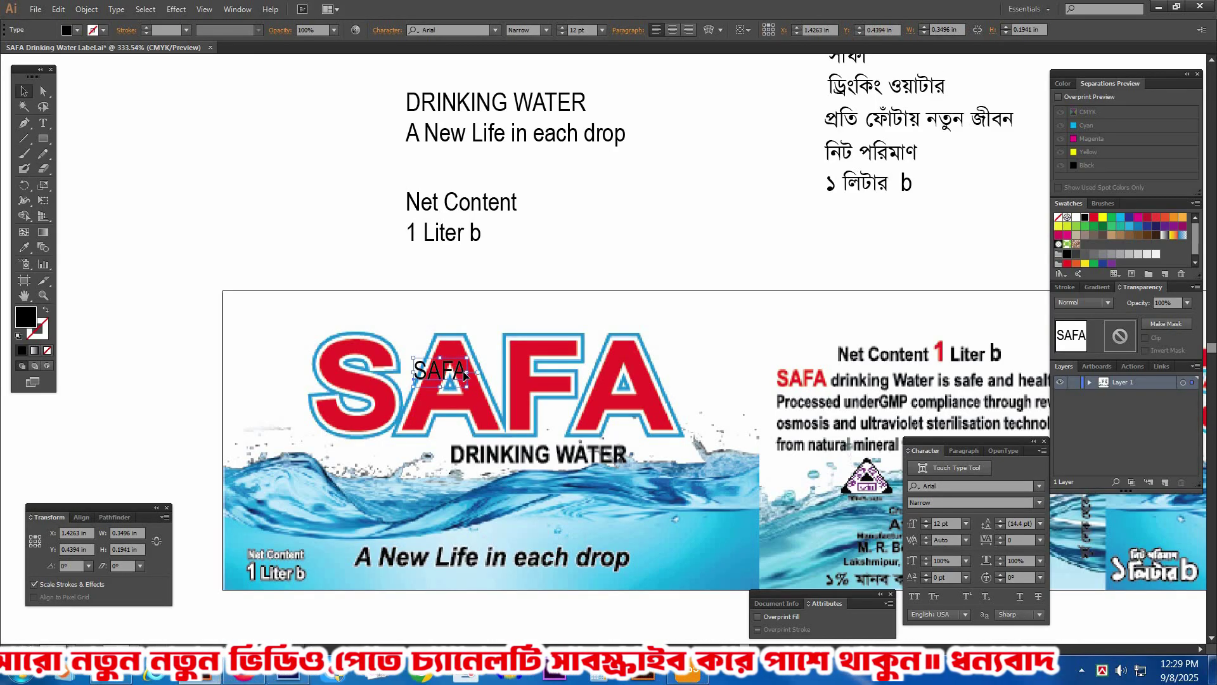
pyautogui.press('Escape')
pyautogui.moveTo(511, 385); pyautogui.dragTo(571, 445)
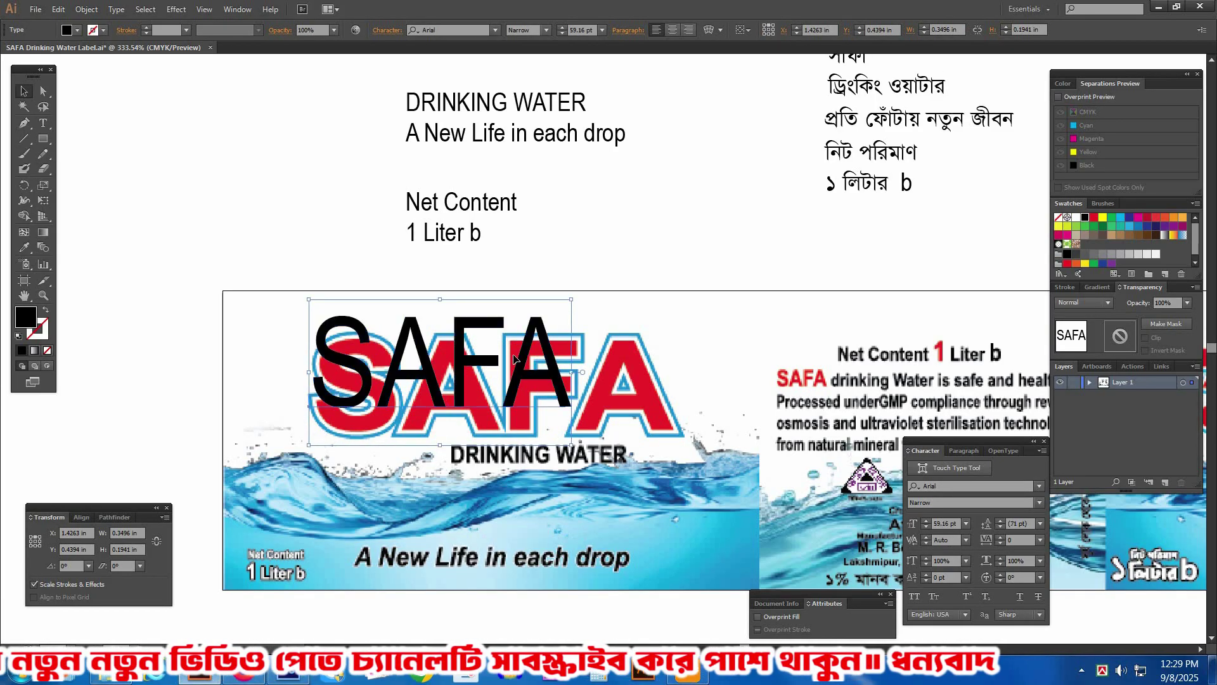
# - Change the SAFA text's font style to Arial Bold and position it over the logo lettering on the front panel
pyautogui.moveTo(444, 355); pyautogui.dragTo(459, 319)
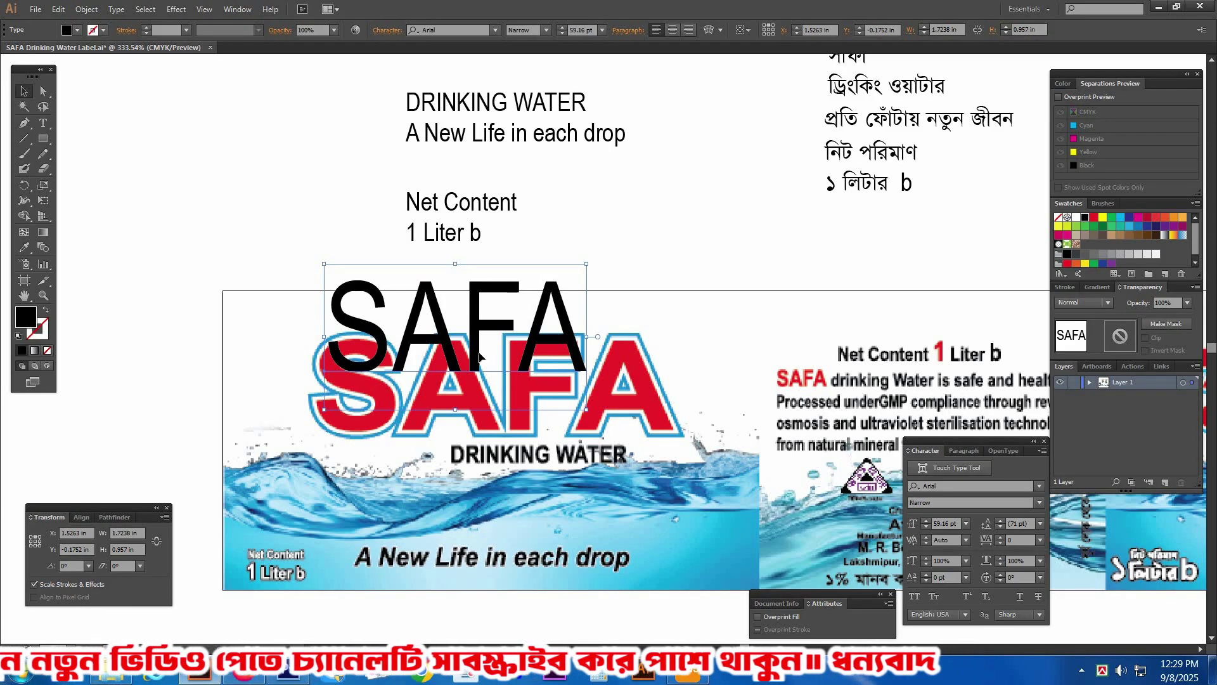
pyautogui.click(1040, 502)
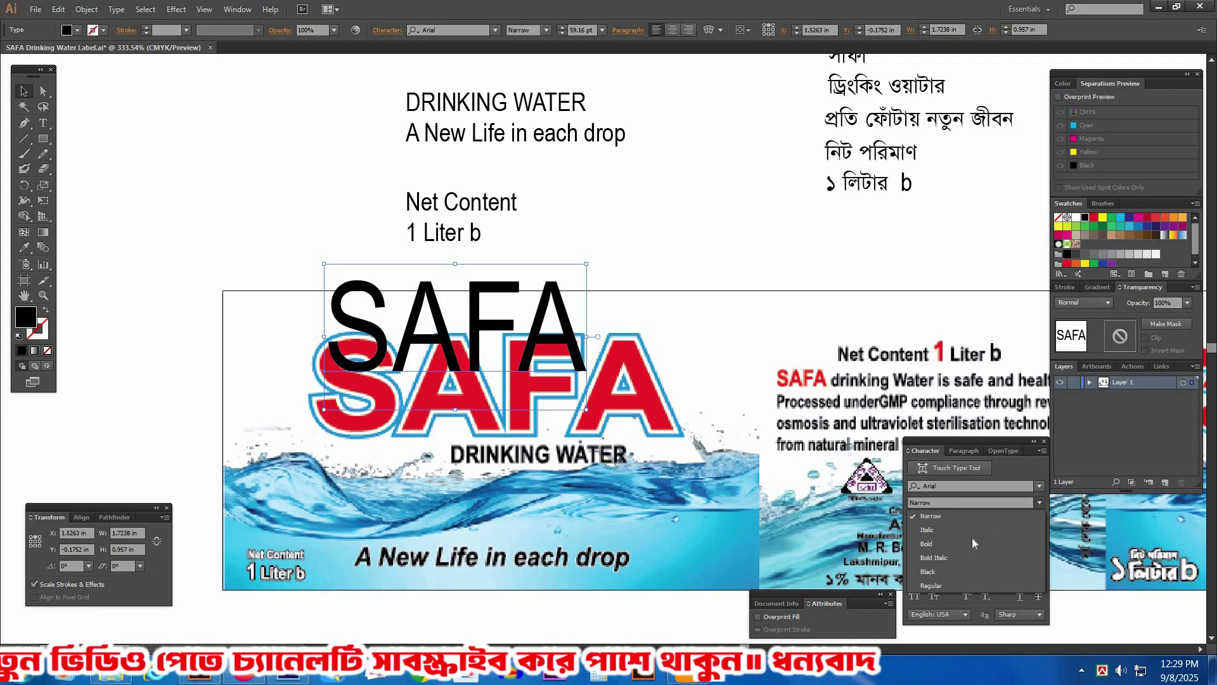
pyautogui.click(935, 544)
pyautogui.scroll(3, 450, 391)
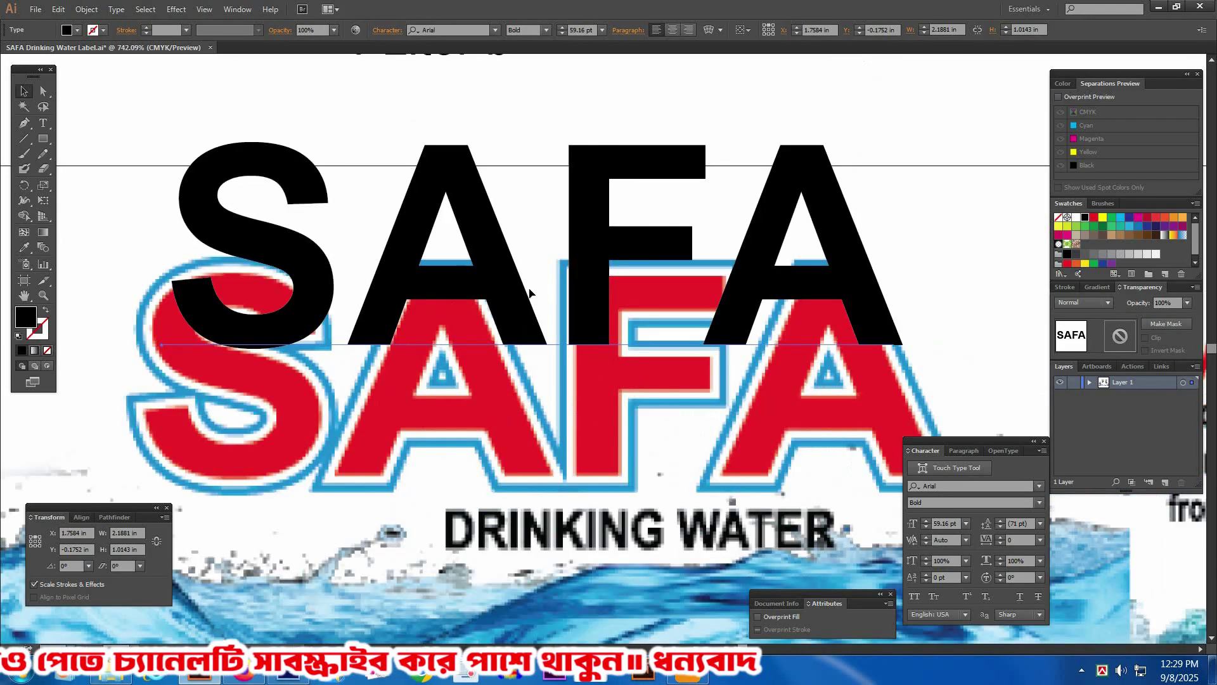
pyautogui.moveTo(496, 262); pyautogui.dragTo(467, 393)
# - Stretch the SAFA text horizontally to a width of about 2.38 in so its letters match the logo underneath
pyautogui.scroll(-2, 849, 321)
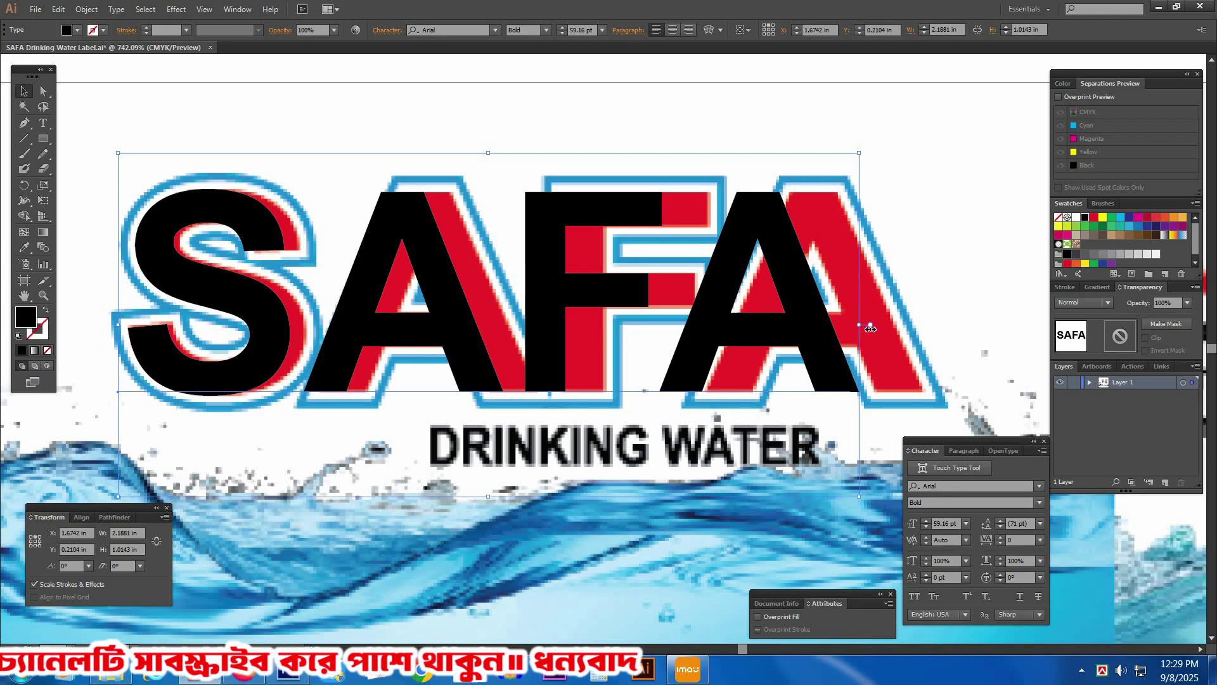
pyautogui.moveTo(871, 328); pyautogui.dragTo(926, 338)
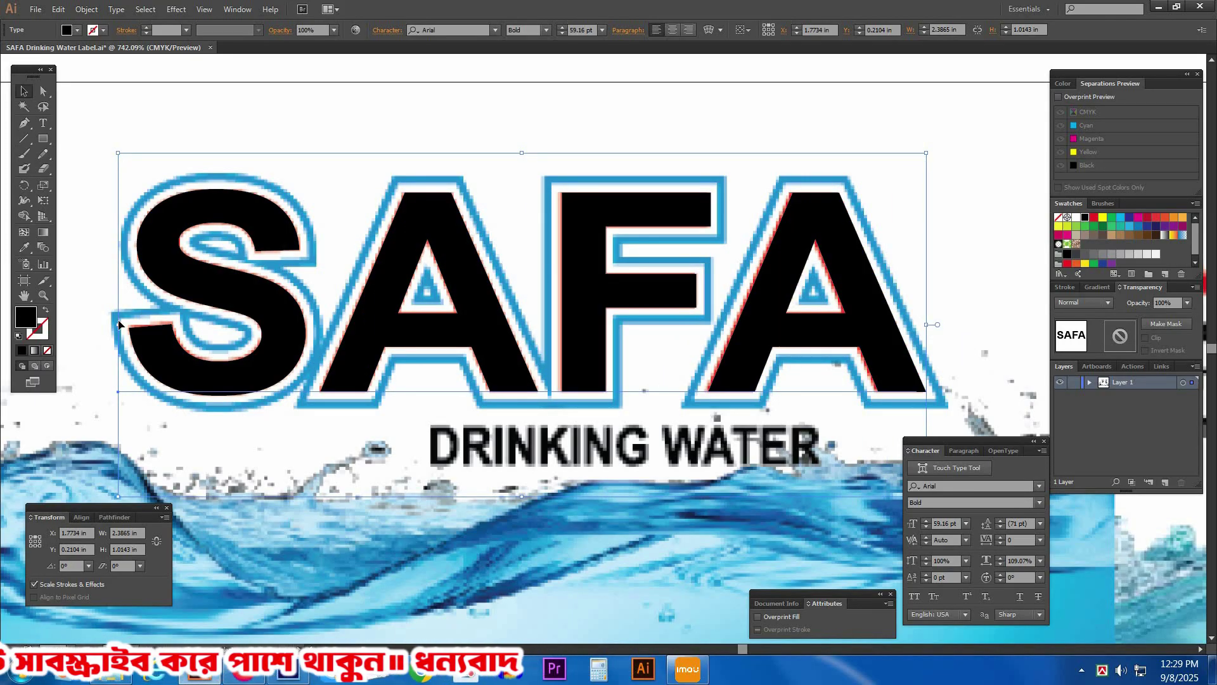
pyautogui.moveTo(119, 325)
pyautogui.mouseDown()
pyautogui.moveTo(129, 333)
pyautogui.moveTo(118, 325)
pyautogui.mouseUp()
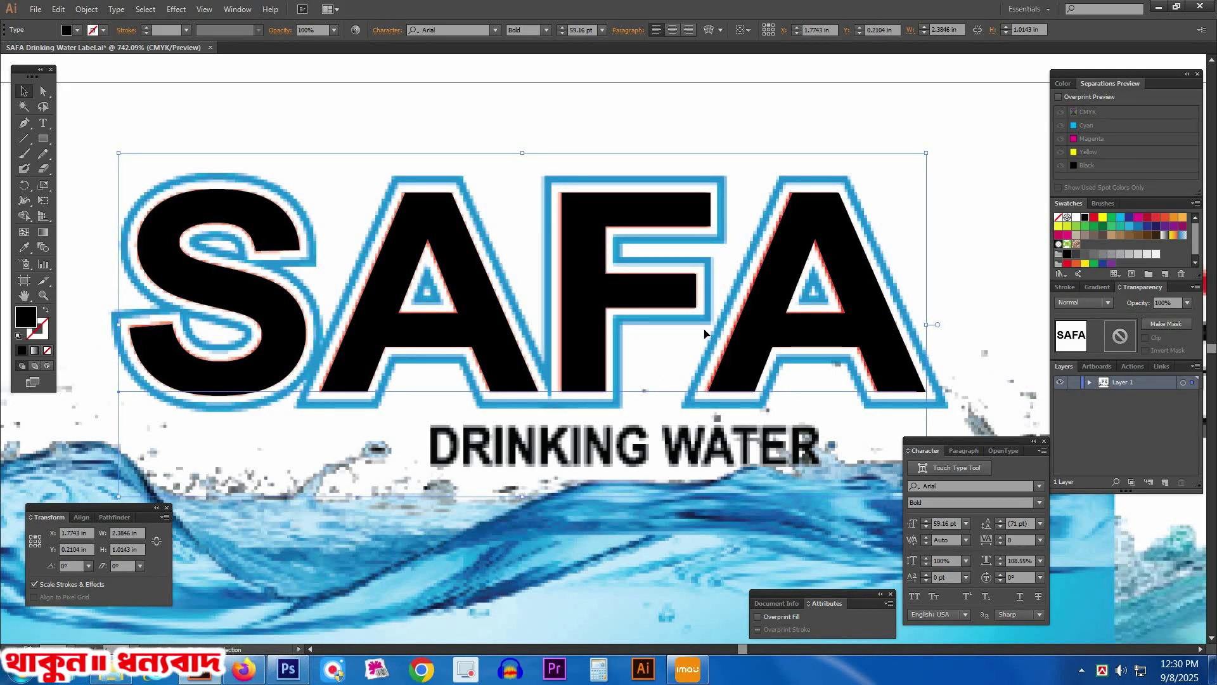
pyautogui.scroll(-1, 740, 340)
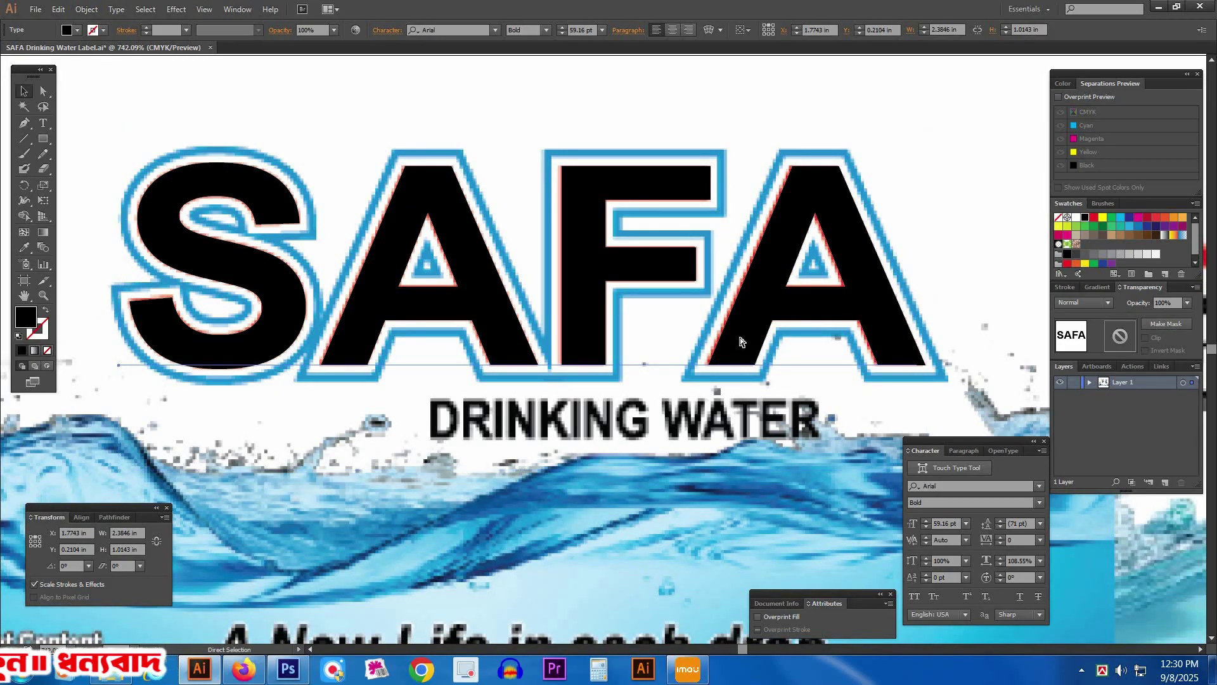
pyautogui.hotkey('ctrl', '-')
pyautogui.hotkey('ctrl', '-')
pyautogui.hscroll(1, 766, 282)
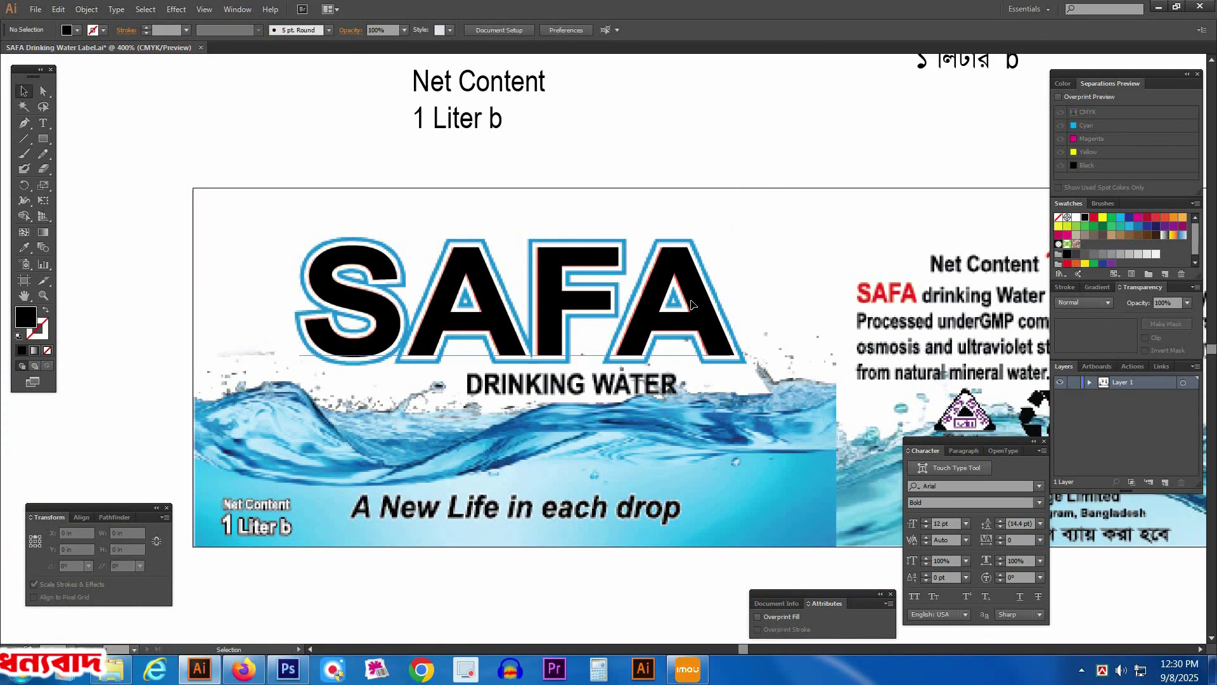
# - Fill the SAFA text with the red swatch of 100% magenta and 100% yellow
pyautogui.click(1062, 84)
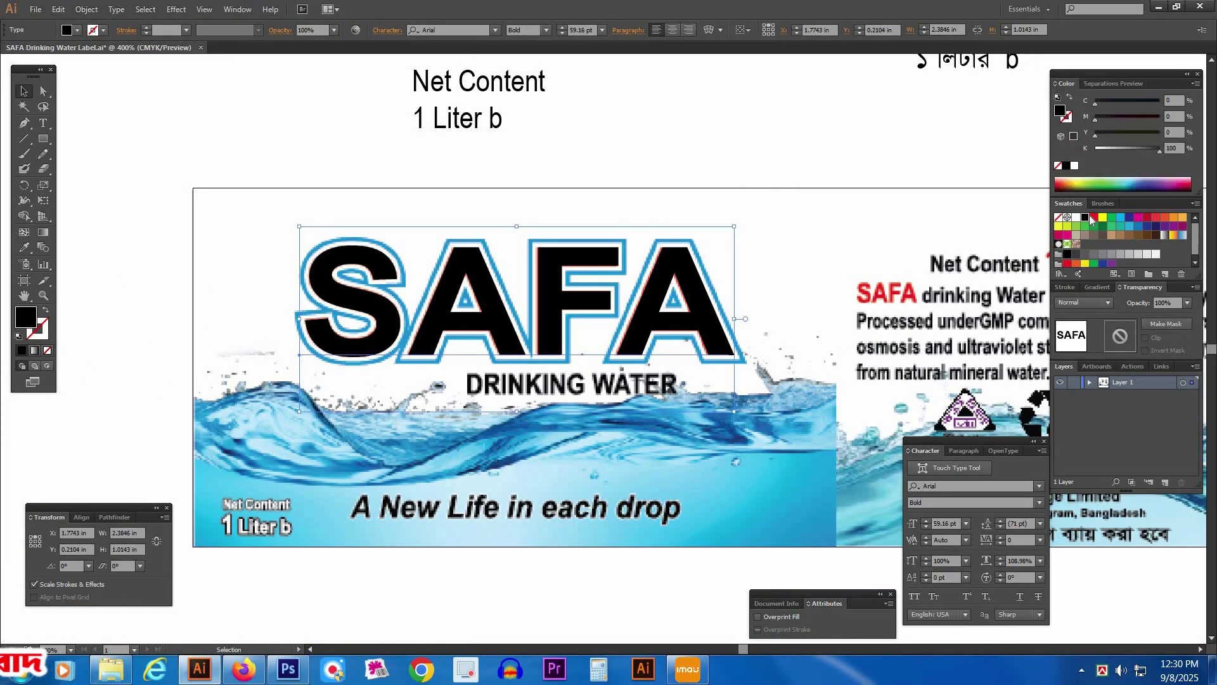
pyautogui.click(1094, 218)
pyautogui.click(802, 259)
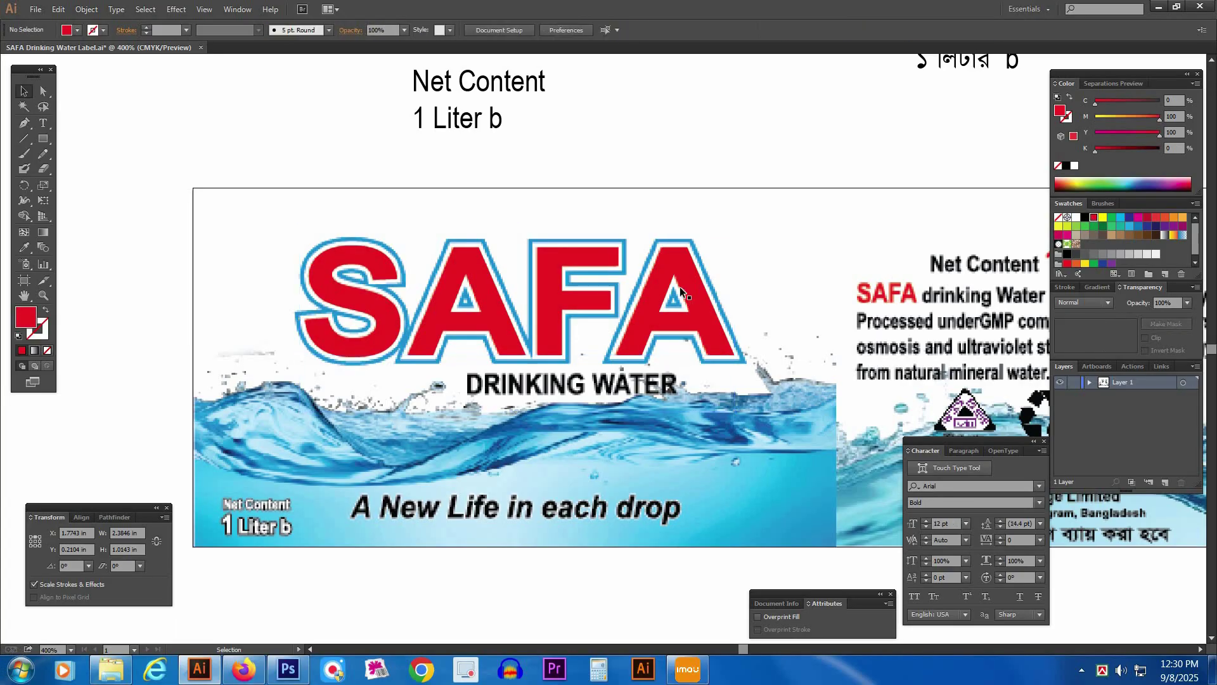
pyautogui.hotkey('ctrl', 'z')
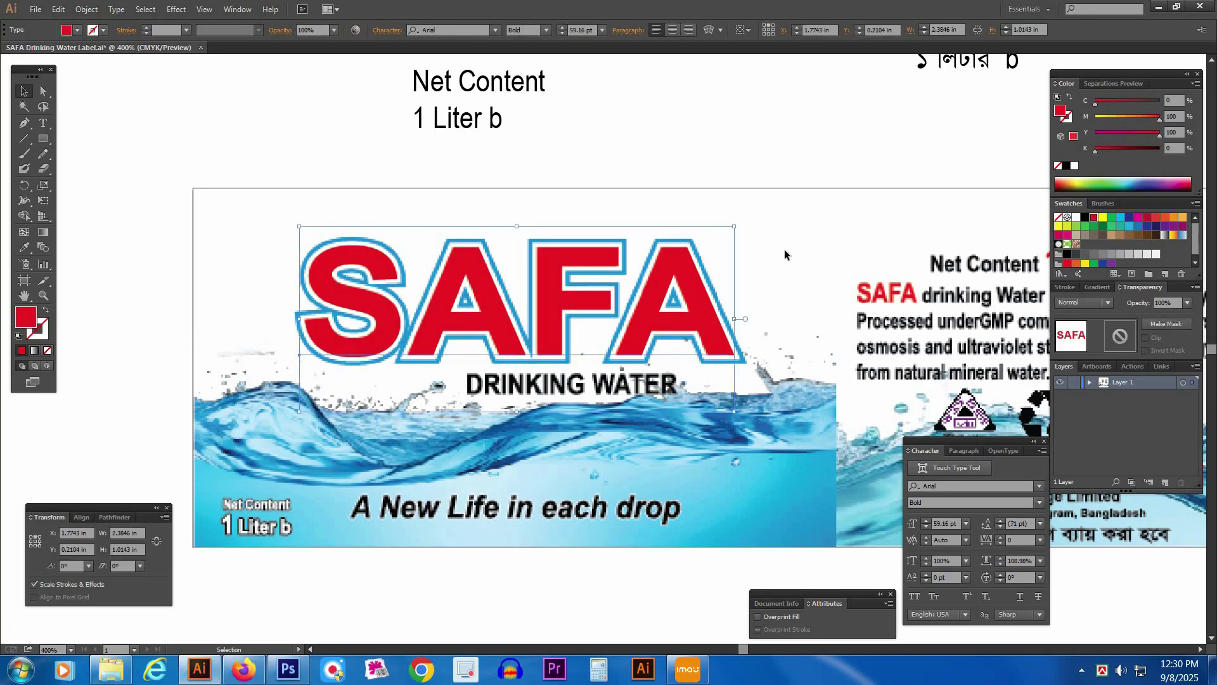
pyautogui.click(796, 264)
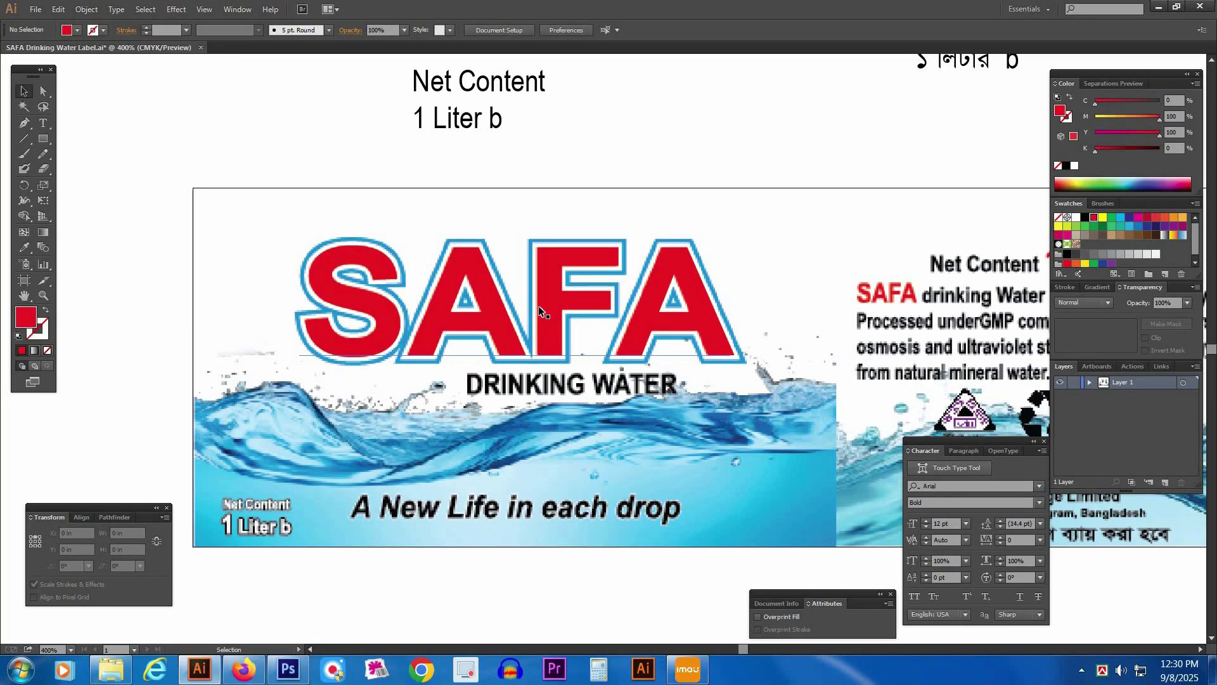
# - Place a copy of the SAFA text behind the red one with a white fill and a 5 pt white stroke
pyautogui.click(539, 307)
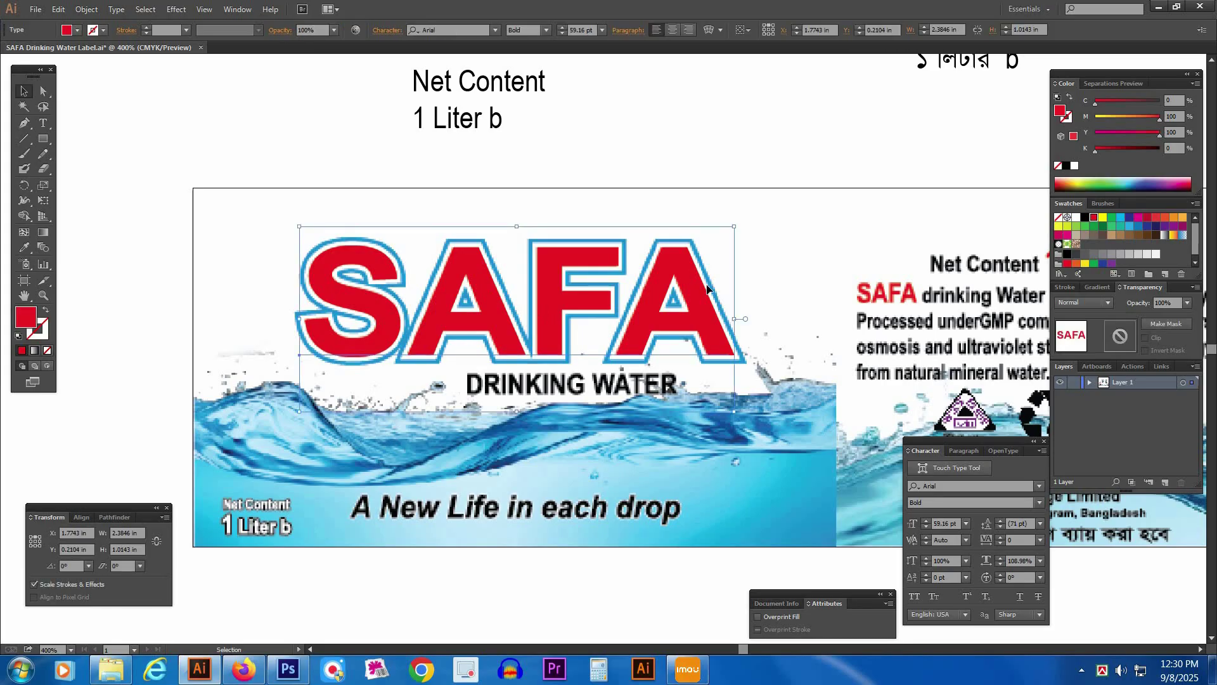
pyautogui.press('a')
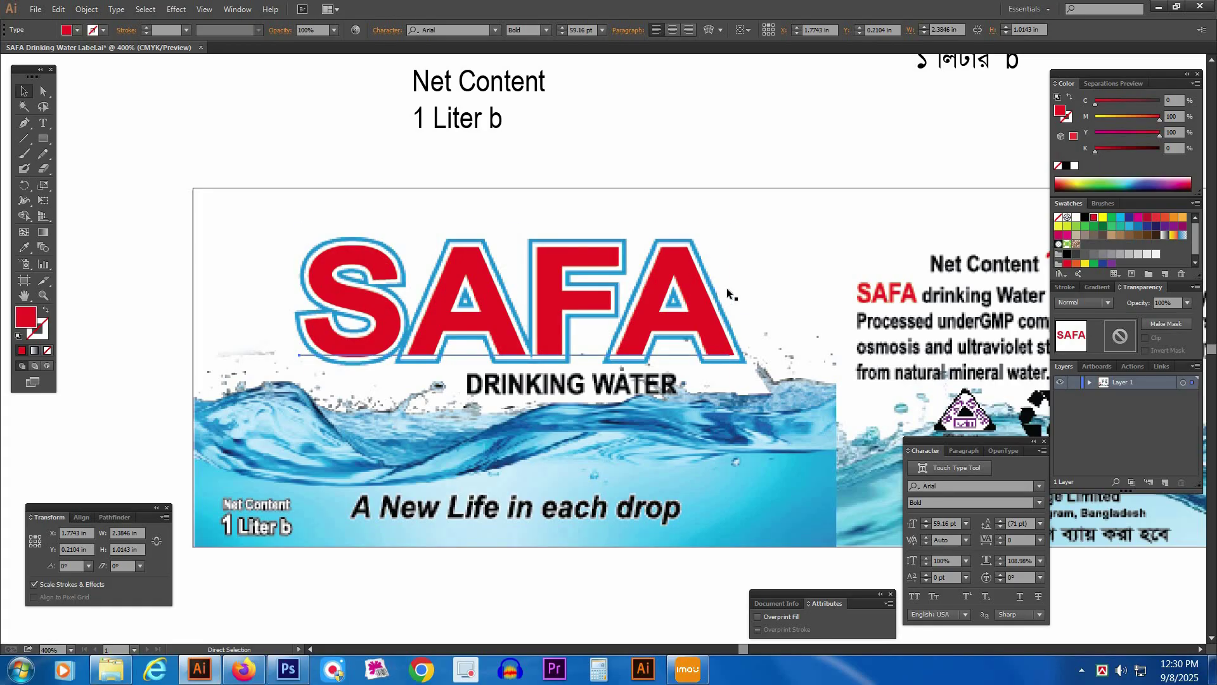
pyautogui.press('v')
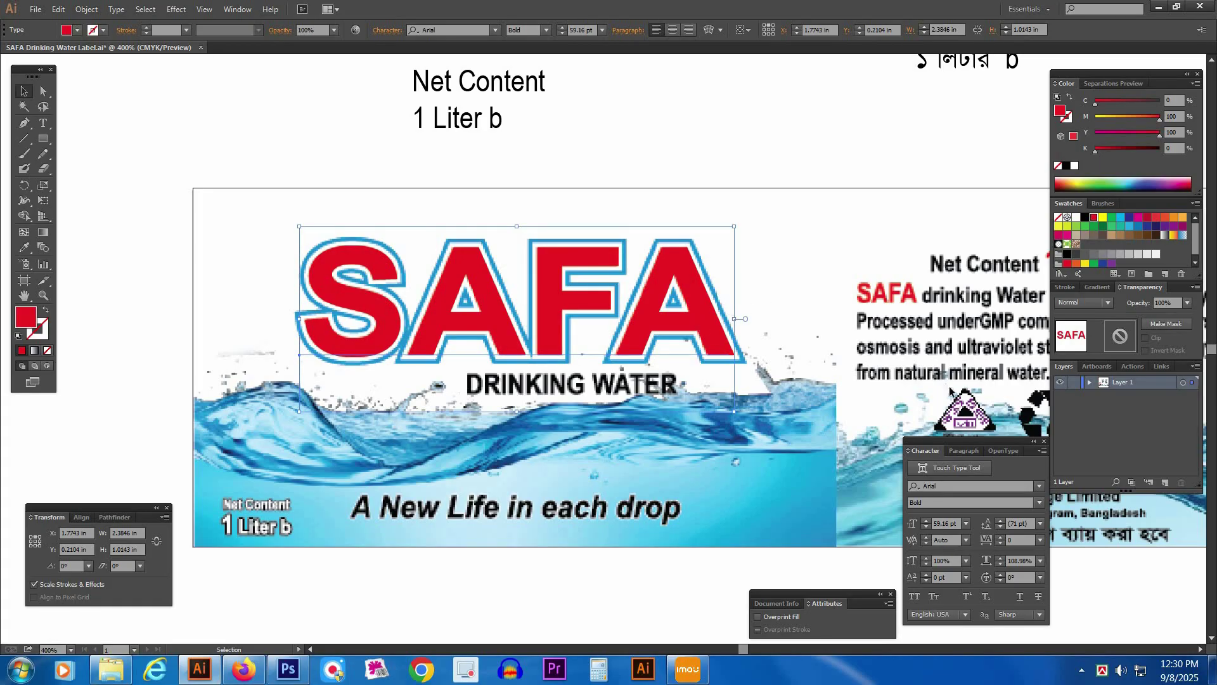
pyautogui.click(1061, 287)
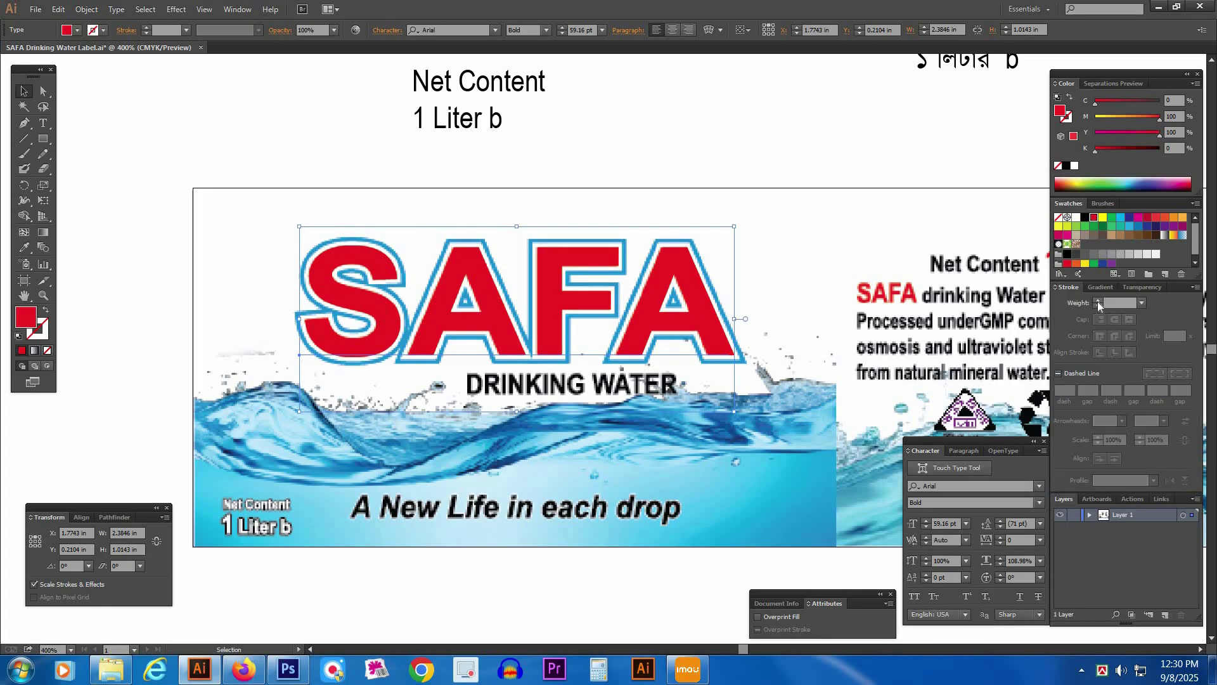
pyautogui.click(1098, 302)
pyautogui.click(1098, 301)
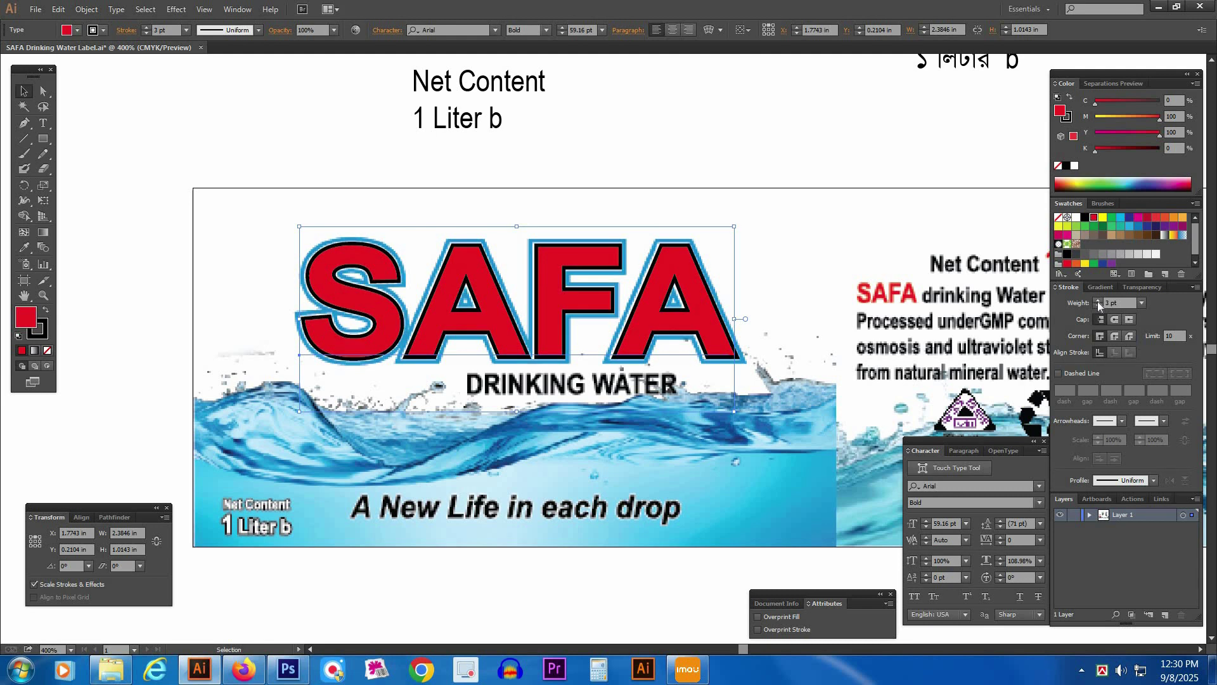
pyautogui.click(1097, 302)
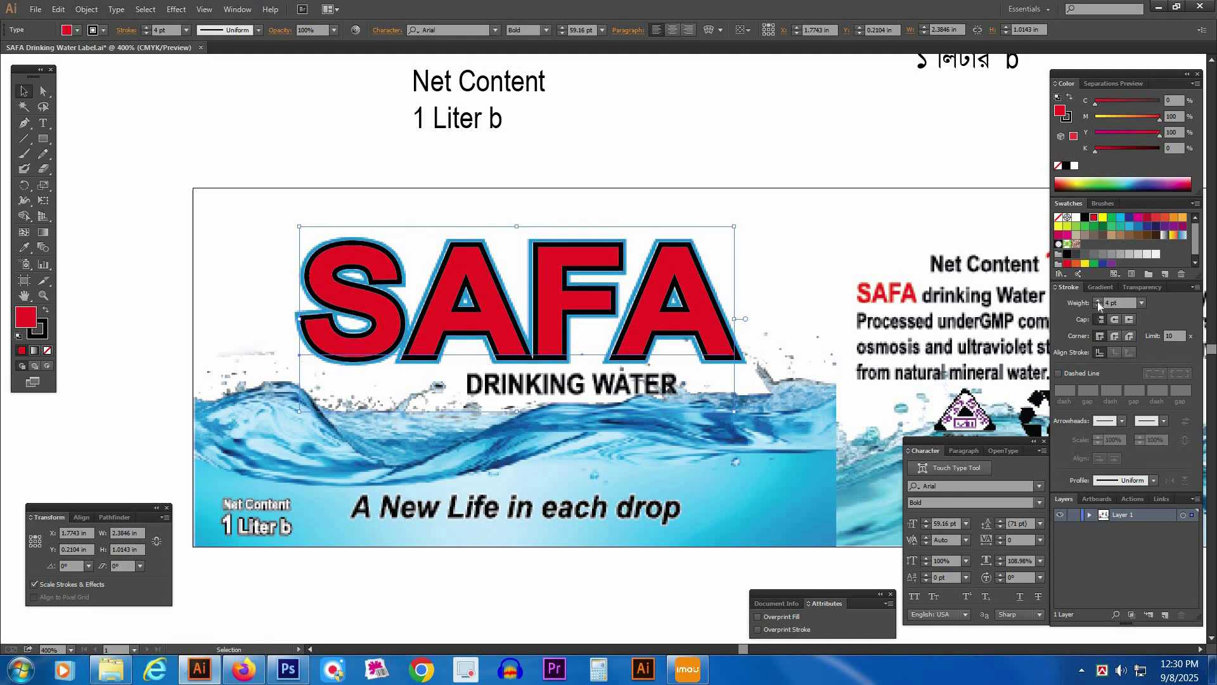
pyautogui.click(1098, 302)
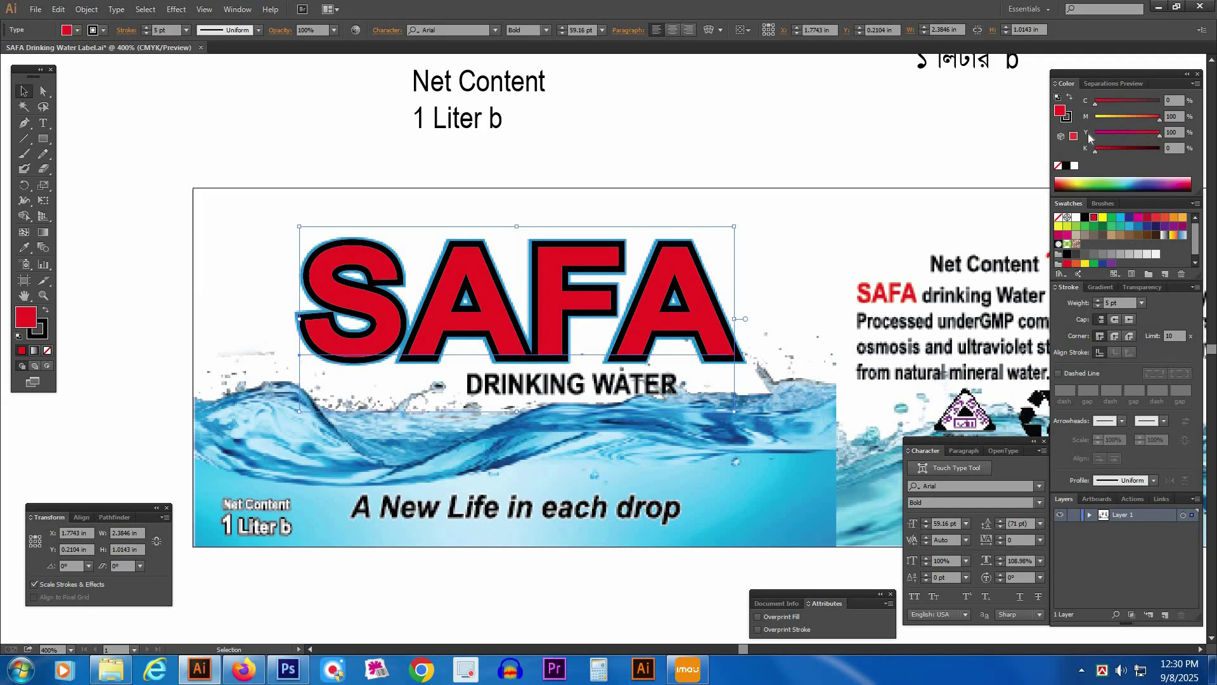
pyautogui.click(1075, 166)
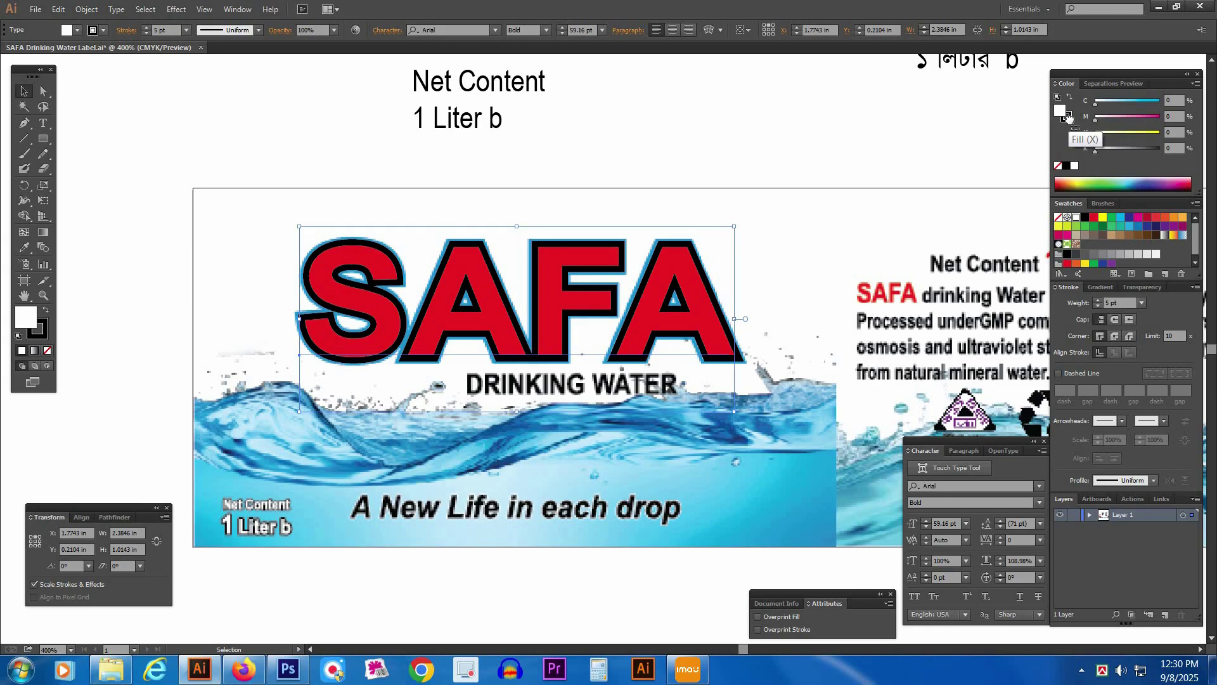
pyautogui.moveTo(1061, 113); pyautogui.dragTo(1071, 121)
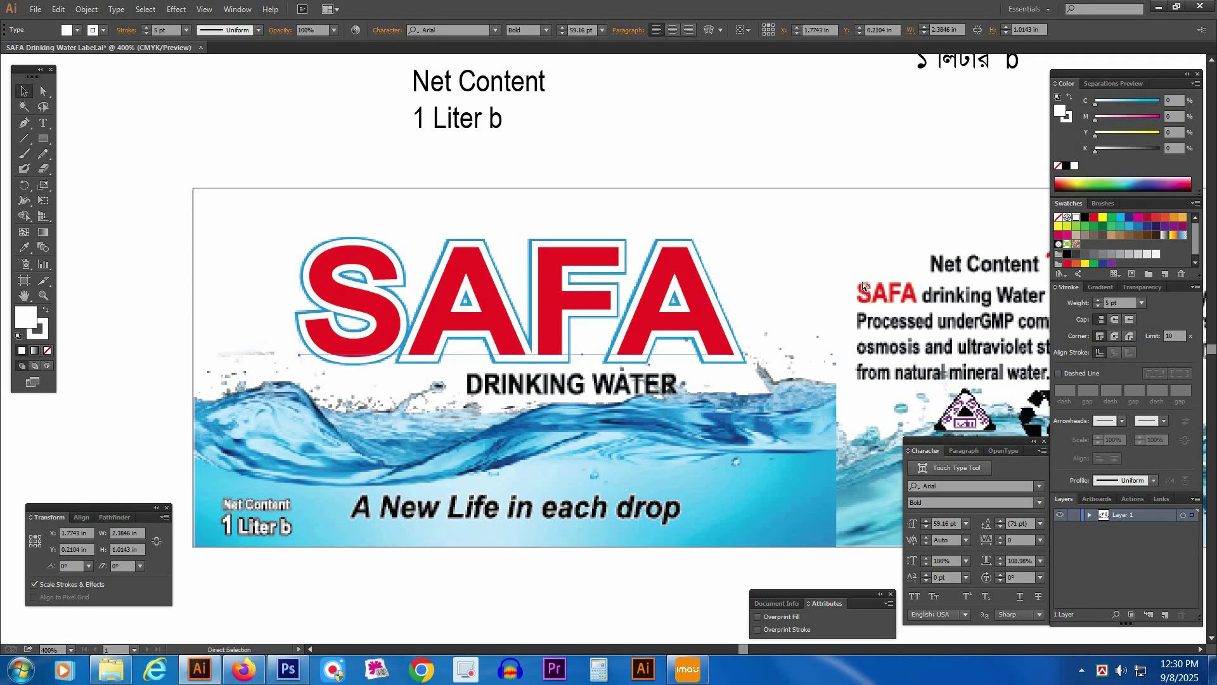
# - Place another SAFA copy at the back with an 8 pt stroke in 100% cyan
pyautogui.click(1098, 300)
pyautogui.click(1098, 300)
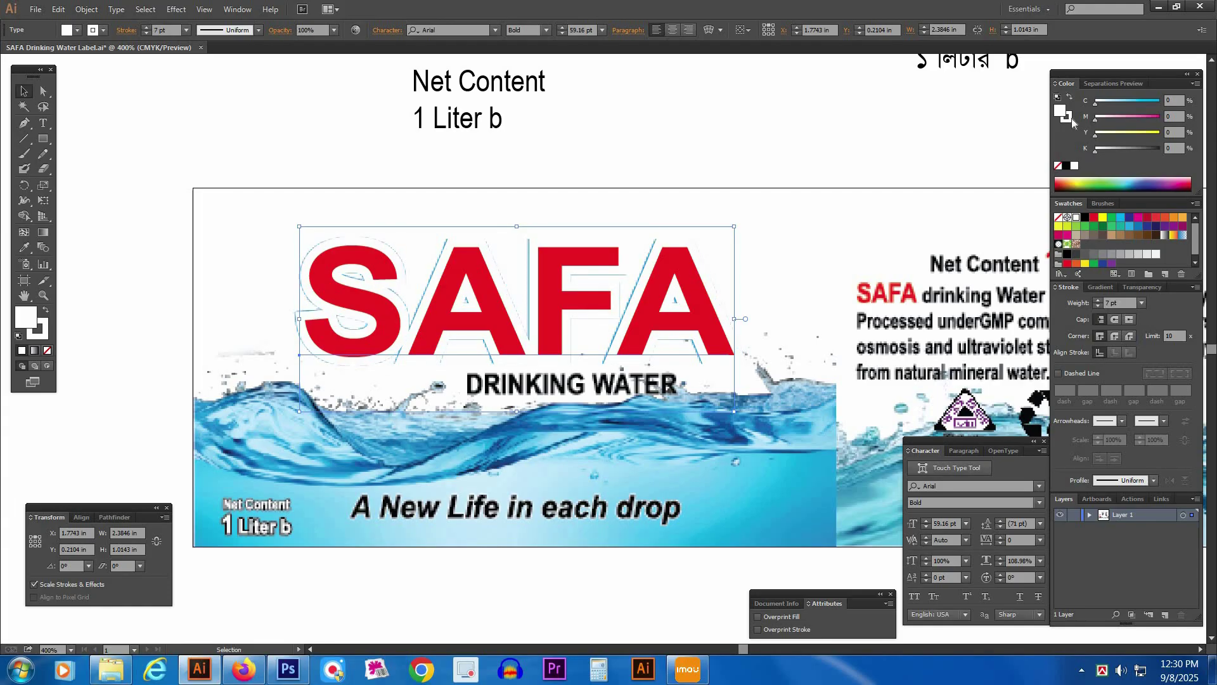
pyautogui.moveTo(1111, 107); pyautogui.dragTo(1162, 104)
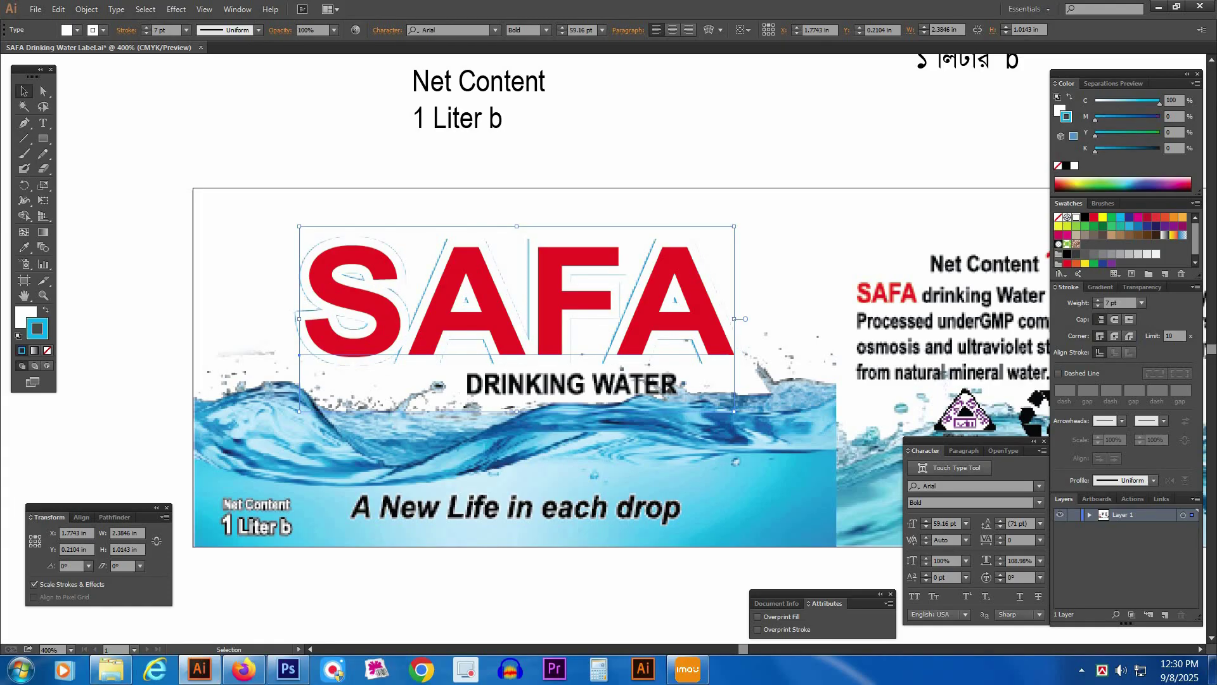
pyautogui.click(1098, 299)
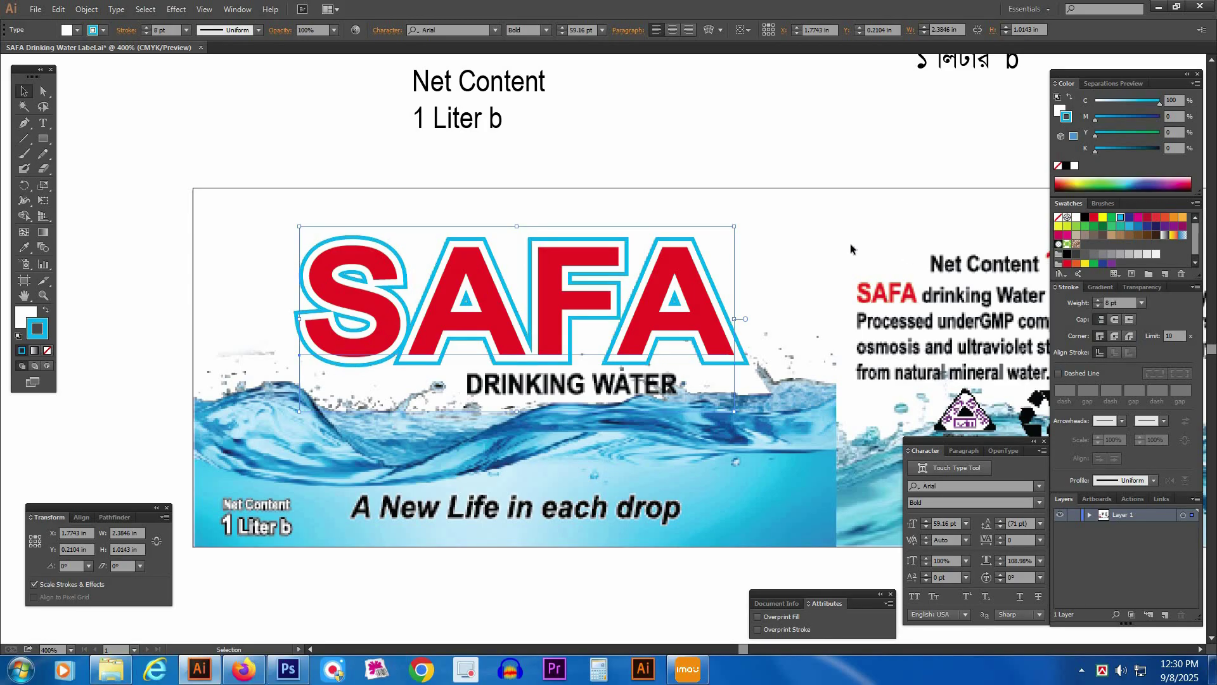
pyautogui.click(806, 252)
# - Temporarily hide the red SAFA text to adjust the stroke weight of the white copy behind it, and show all objects again
pyautogui.moveTo(701, 319); pyautogui.dragTo(787, 313)
pyautogui.click(753, 299)
pyautogui.click(660, 285)
pyautogui.hotkey('ctrl', '3')
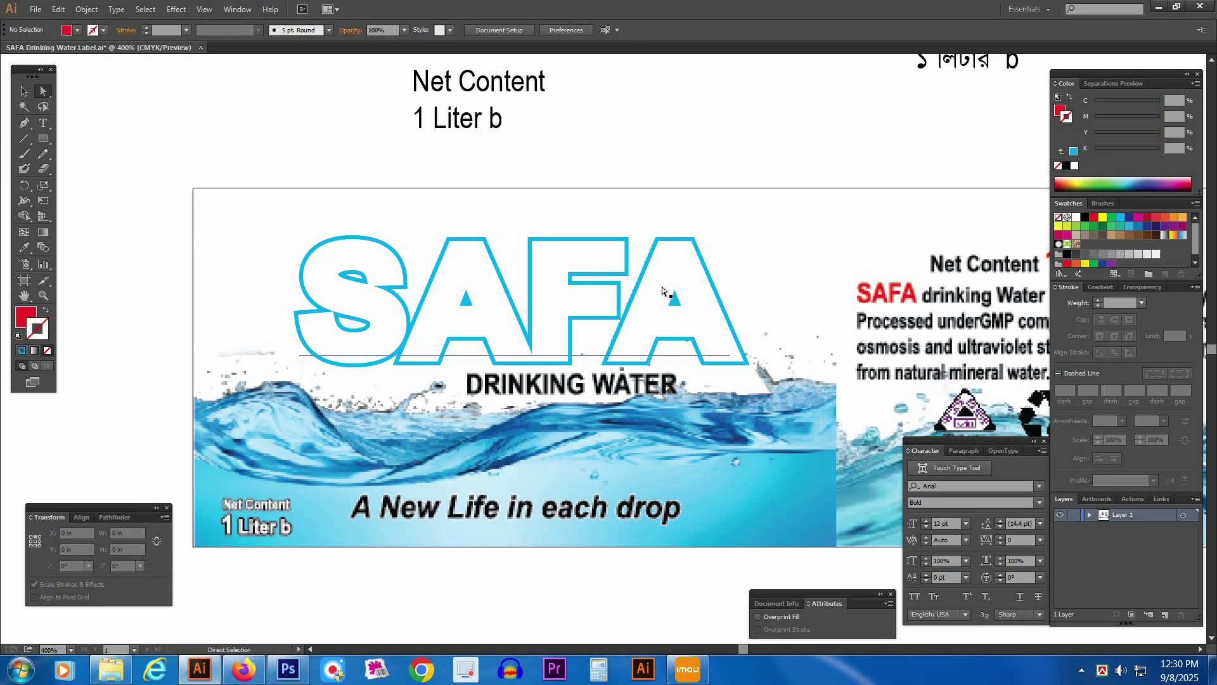
pyautogui.click(662, 286)
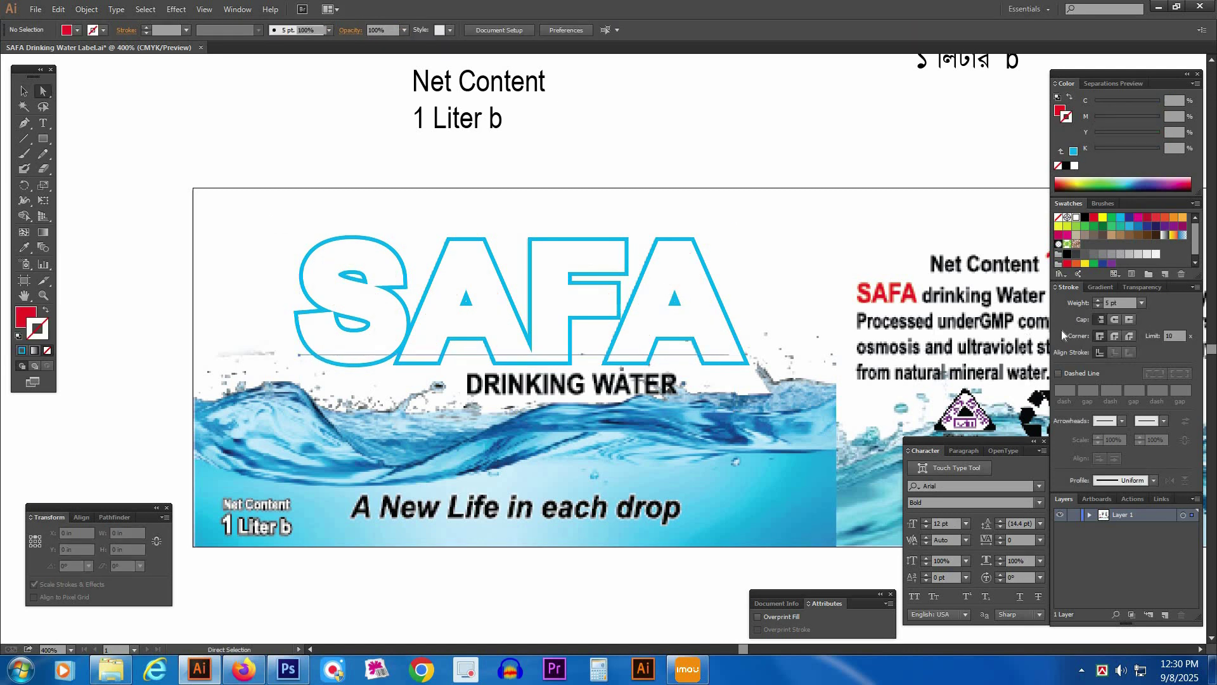
pyautogui.click(1099, 307)
pyautogui.click(770, 270)
pyautogui.hotkey('ctrl', 'alt', '3')
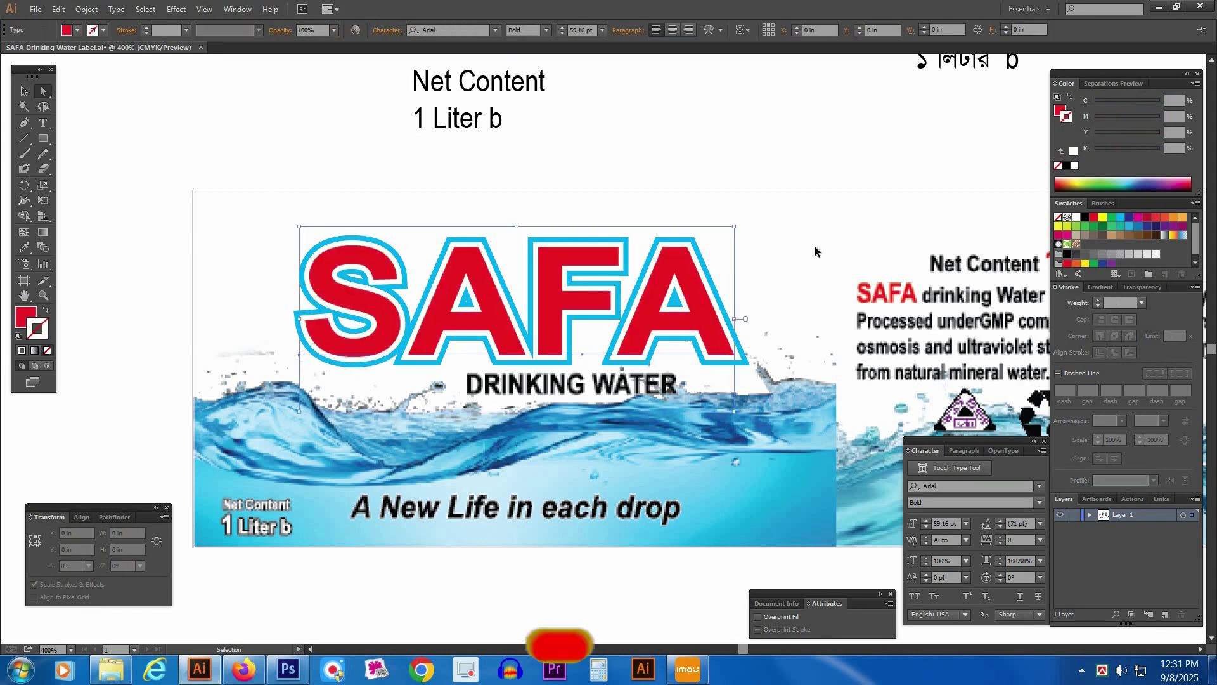
pyautogui.click(815, 247)
pyautogui.press('v')
pyautogui.click(351, 290)
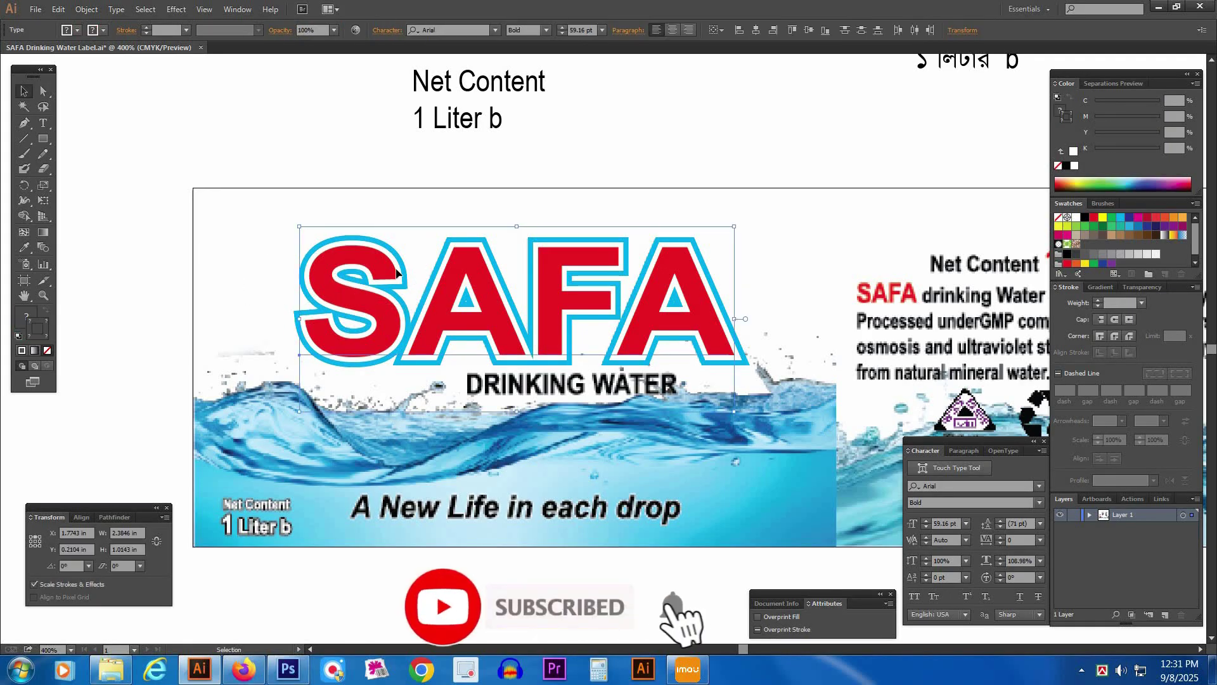
pyautogui.rightClick(401, 268)
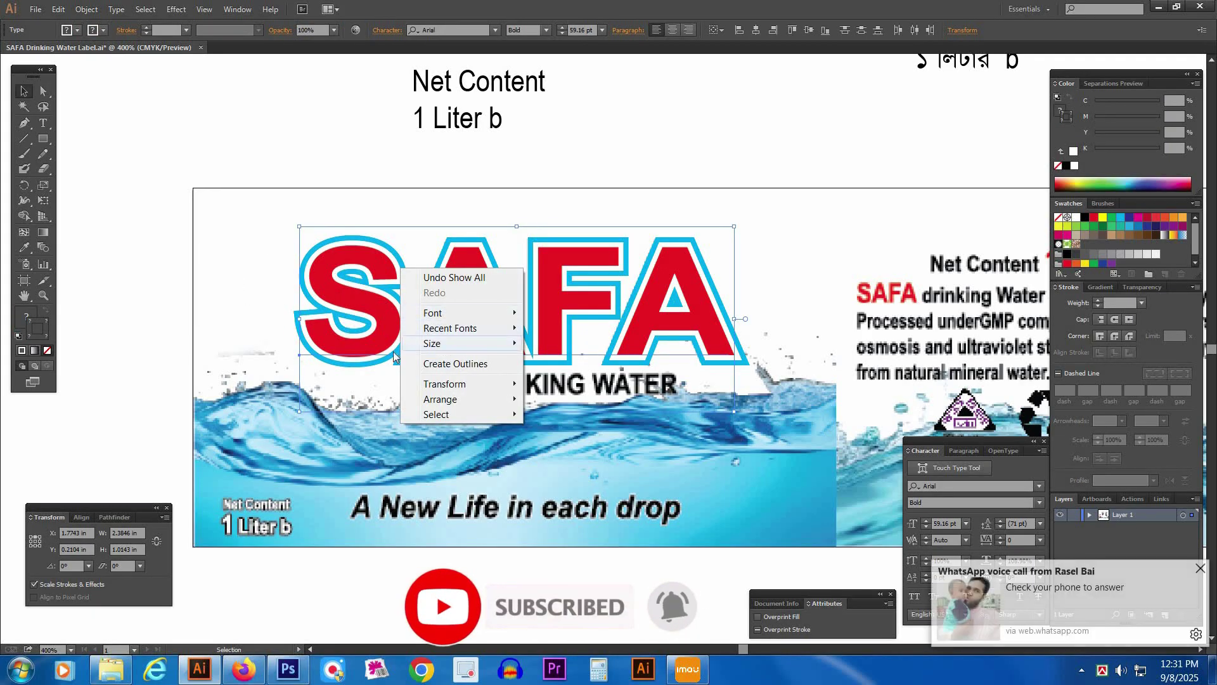
pyautogui.click(245, 268)
pyautogui.moveTo(469, 316); pyautogui.dragTo(479, 317)
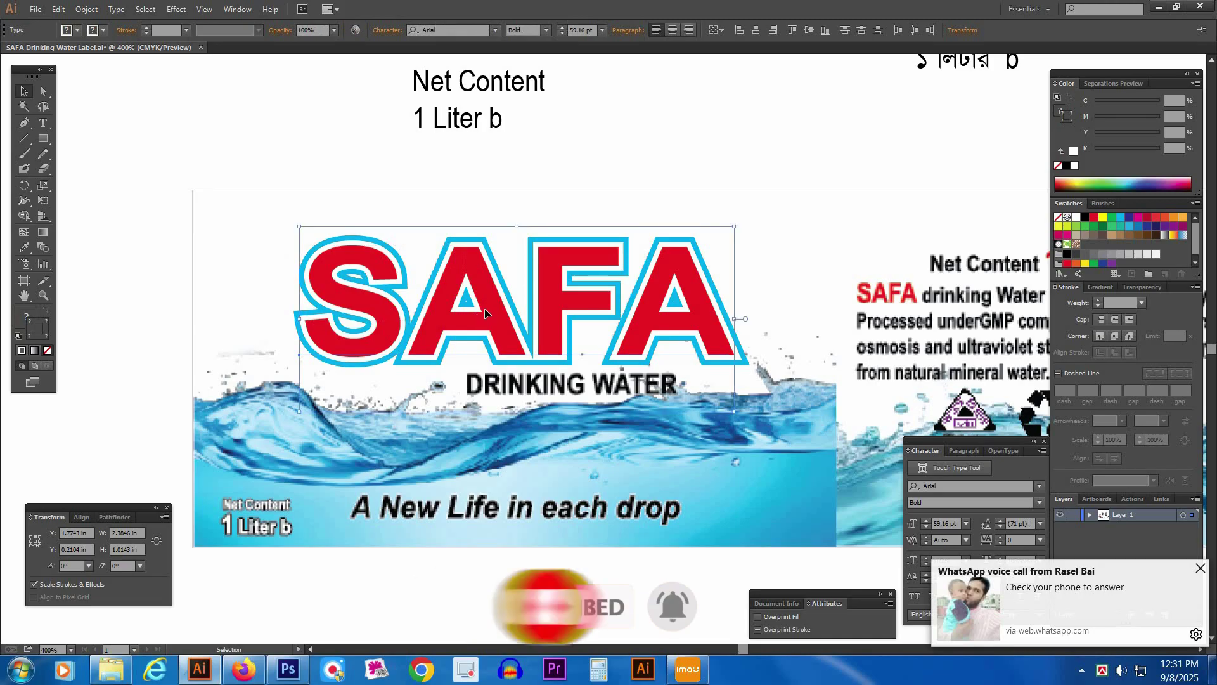
pyautogui.hotkey('ctrl', 'shift', 'a')
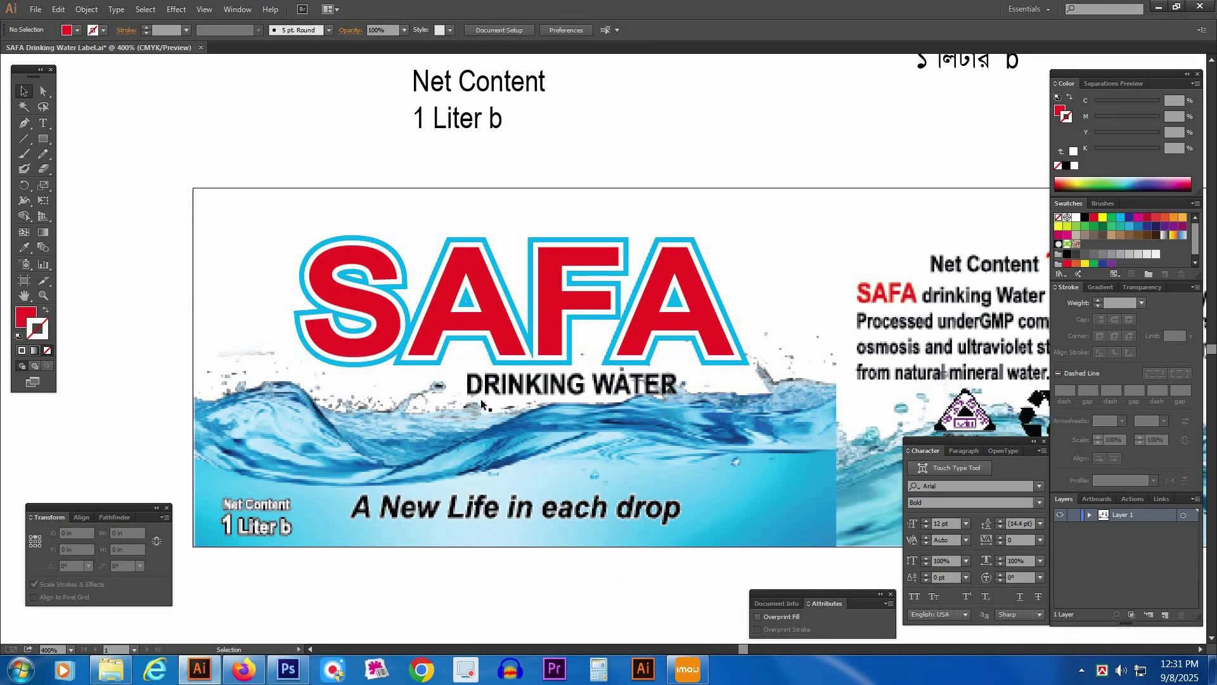
# - Move the text block with DRINKING WATER and A New Life in each drop down onto the label's front panel, over the water
pyautogui.moveTo(566, 168); pyautogui.dragTo(549, 234)
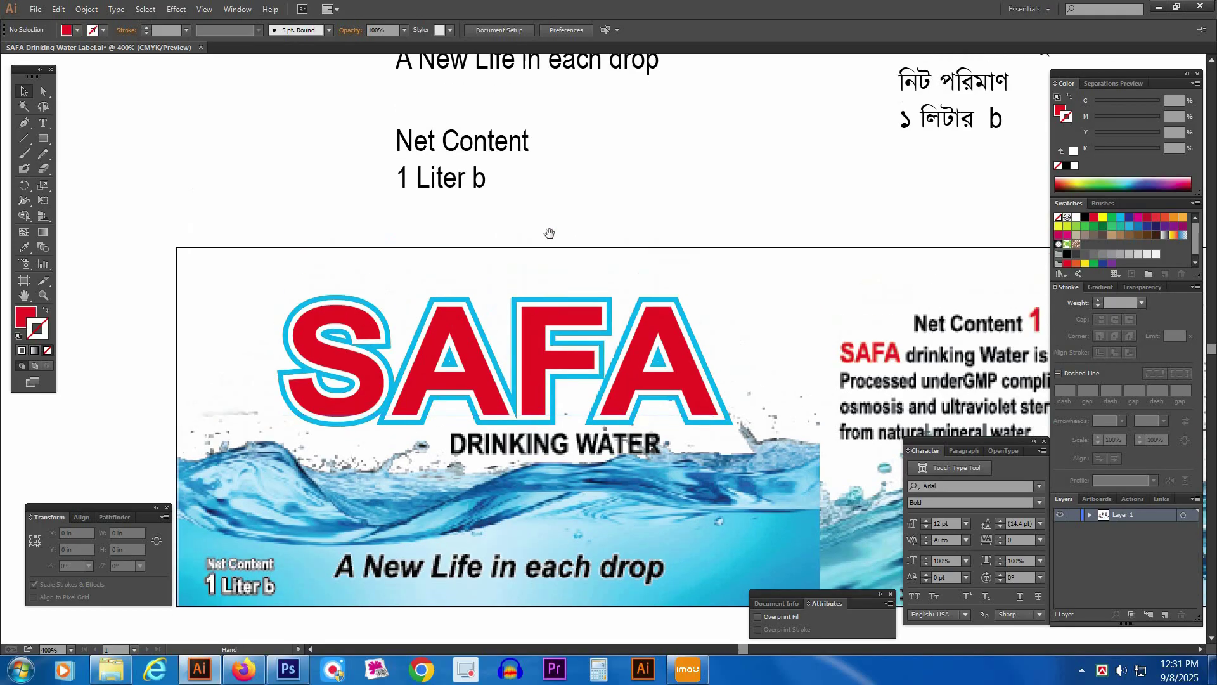
pyautogui.moveTo(482, 135); pyautogui.dragTo(475, 255)
pyautogui.click(449, 156)
pyautogui.moveTo(564, 358); pyautogui.dragTo(576, 258)
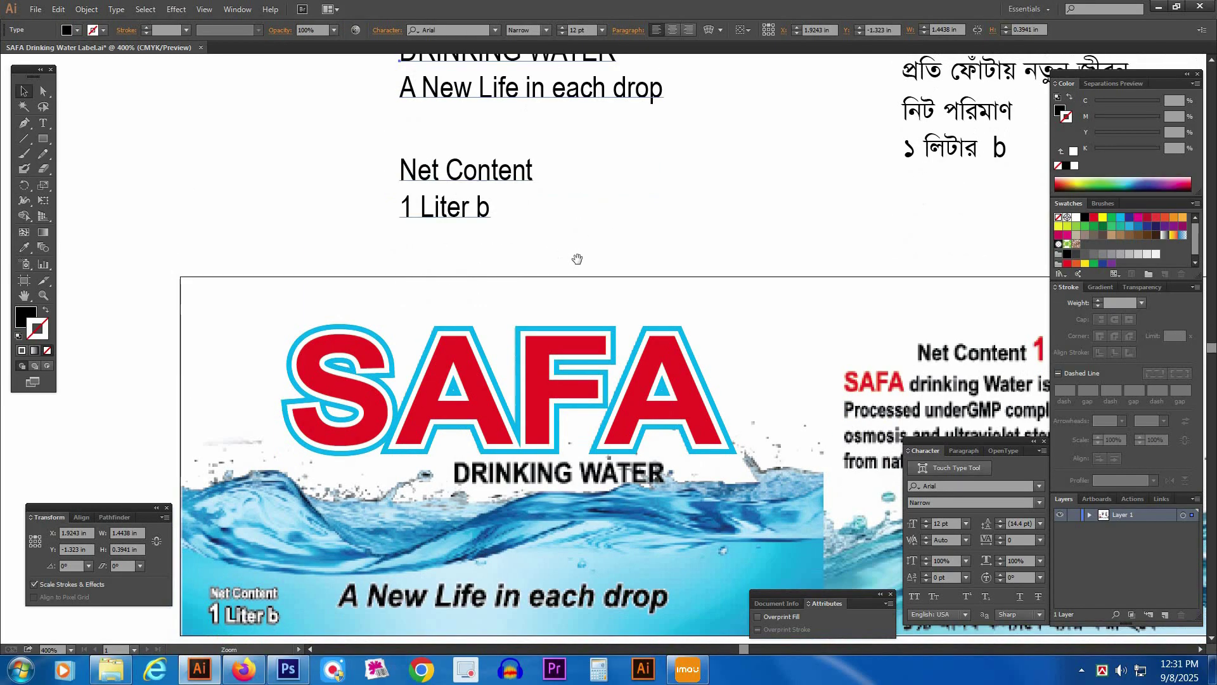
pyautogui.hotkey('ctrl', '-')
pyautogui.moveTo(635, 222); pyautogui.dragTo(601, 465)
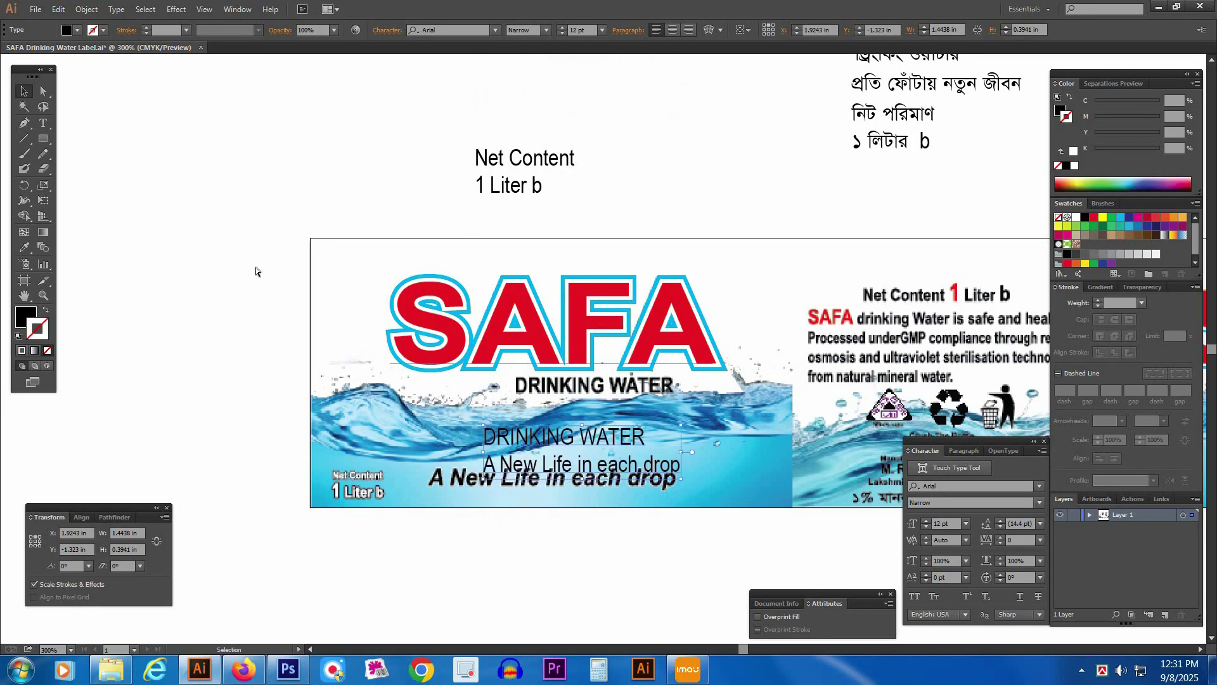
pyautogui.moveTo(260, 275); pyautogui.dragTo(875, 545)
pyautogui.moveTo(753, 434); pyautogui.dragTo(640, 382)
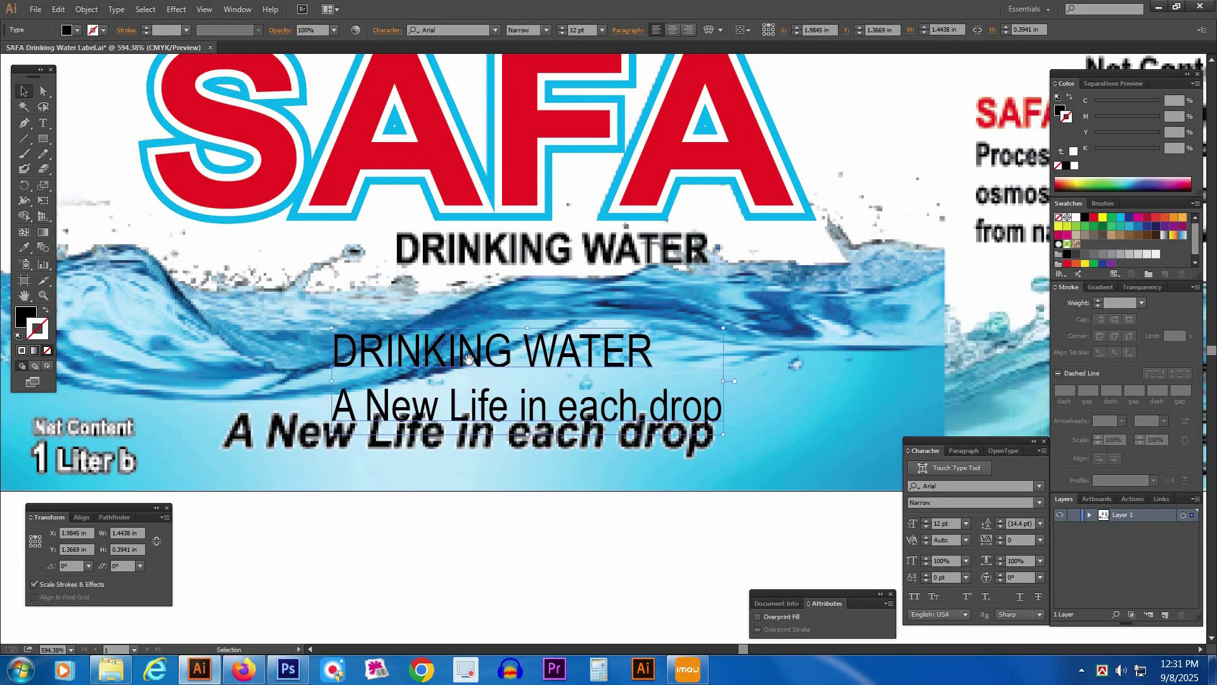
# - Take the DRINKING WATER line out of the text block, leaving only A New Life in each drop
pyautogui.moveTo(466, 362); pyautogui.dragTo(478, 379)
pyautogui.doubleClick(479, 379)
pyautogui.tripleClick(493, 373)
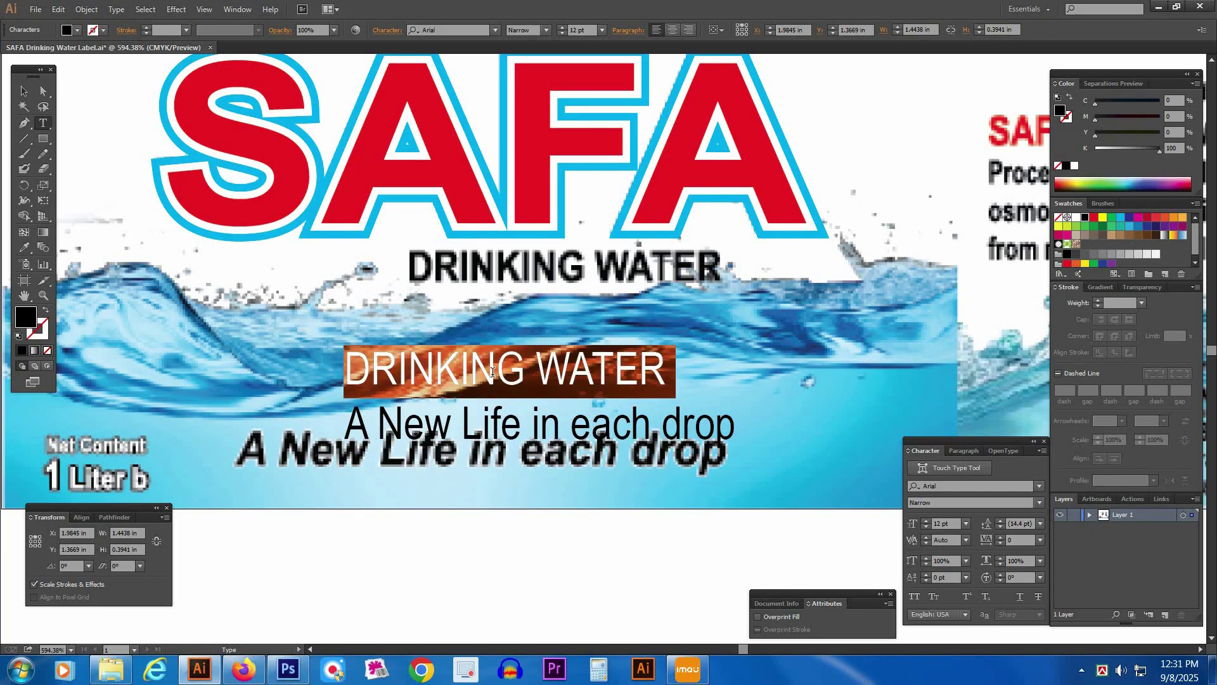
pyautogui.click(44, 125)
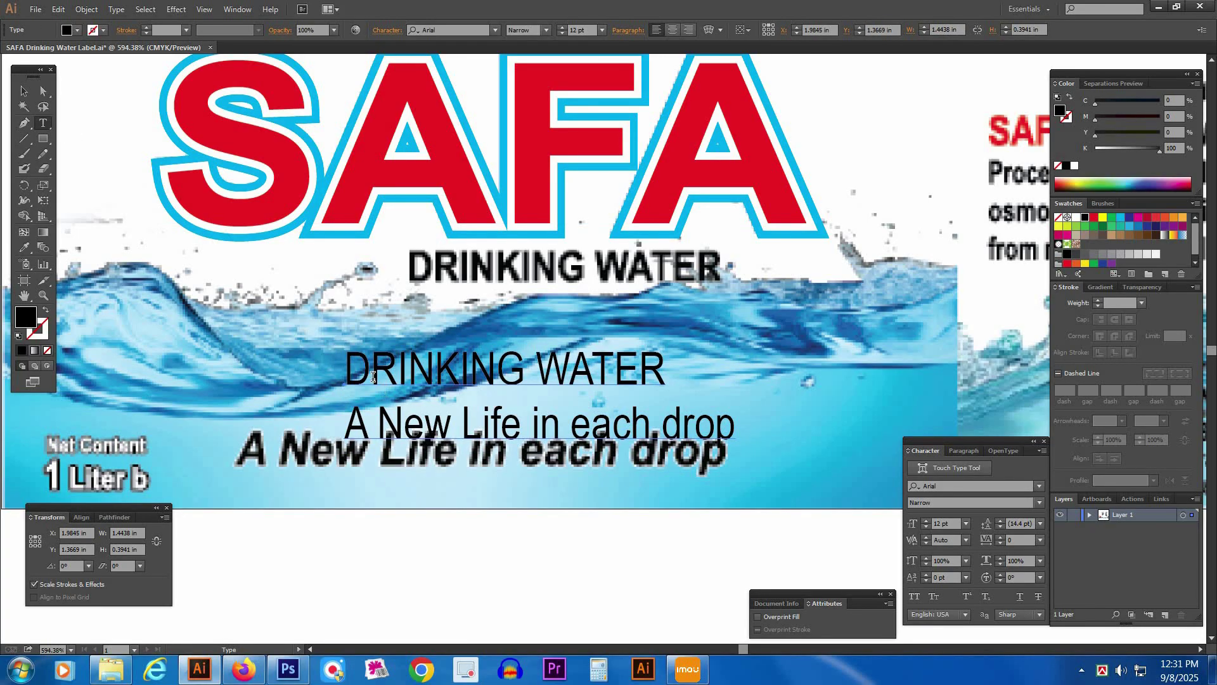
pyautogui.moveTo(348, 363); pyautogui.dragTo(753, 353)
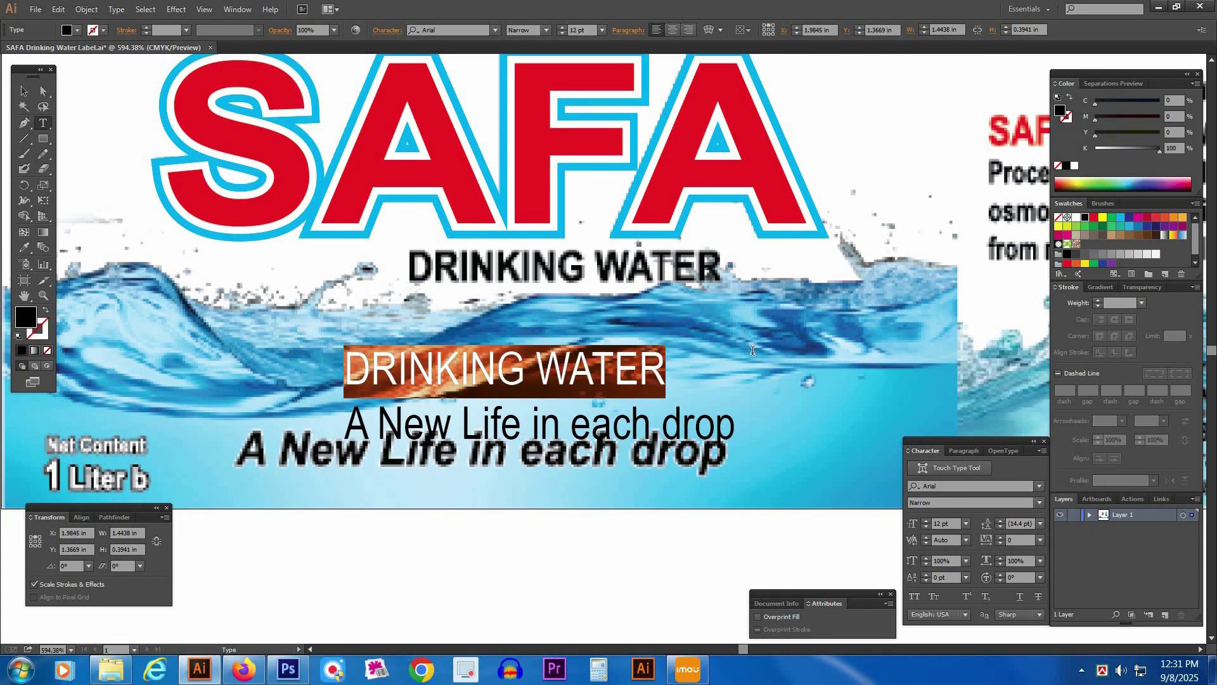
pyautogui.press('BackSpace')
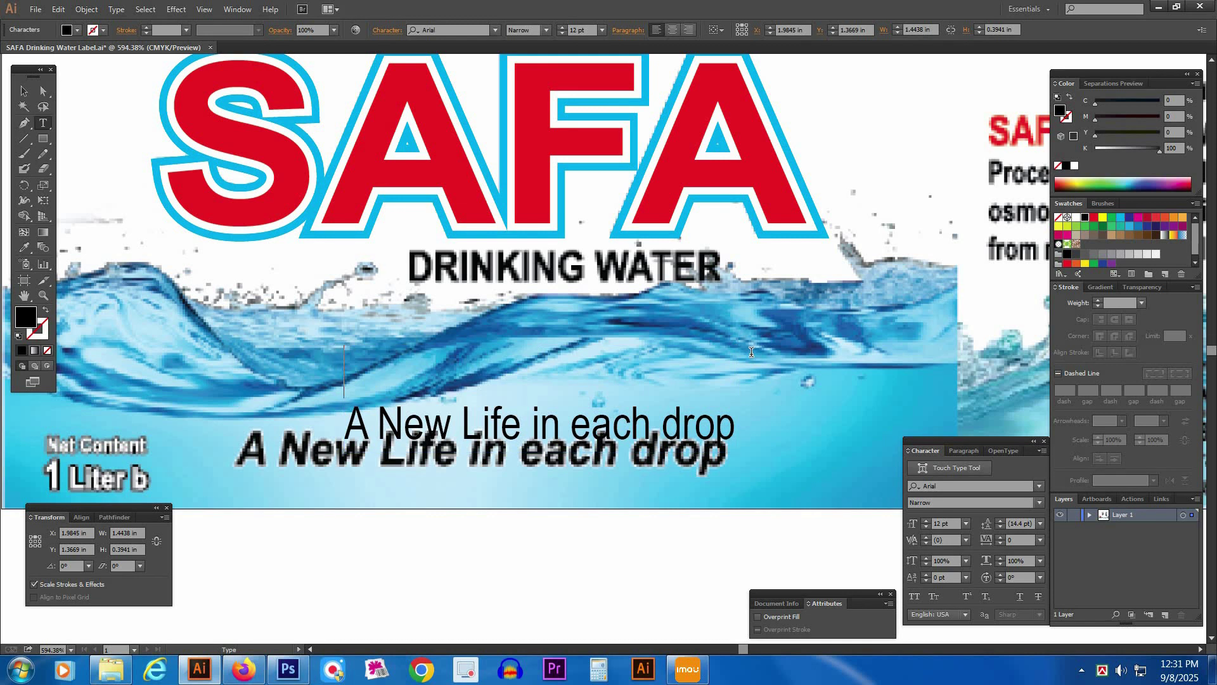
pyautogui.press('Delete')
# - Move A New Life in each drop down near its printed counterpart and place DRINKING WATER above it as a separate text object
pyautogui.moveTo(599, 382); pyautogui.dragTo(596, 303)
pyautogui.click(596, 303)
pyautogui.hotkey('ctrl', 'a')
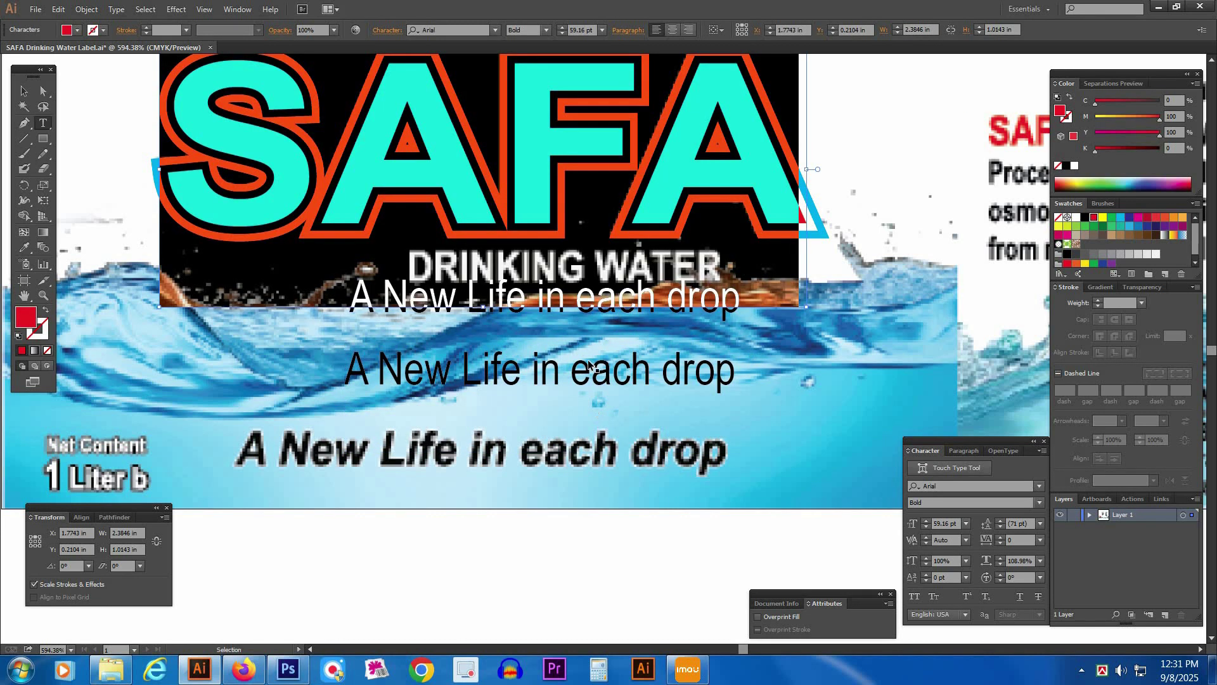
pyautogui.hotkey('ctrl', 'z')
pyautogui.hotkey('ctrl', 'z')
pyautogui.hotkey('ctrl', 'z')
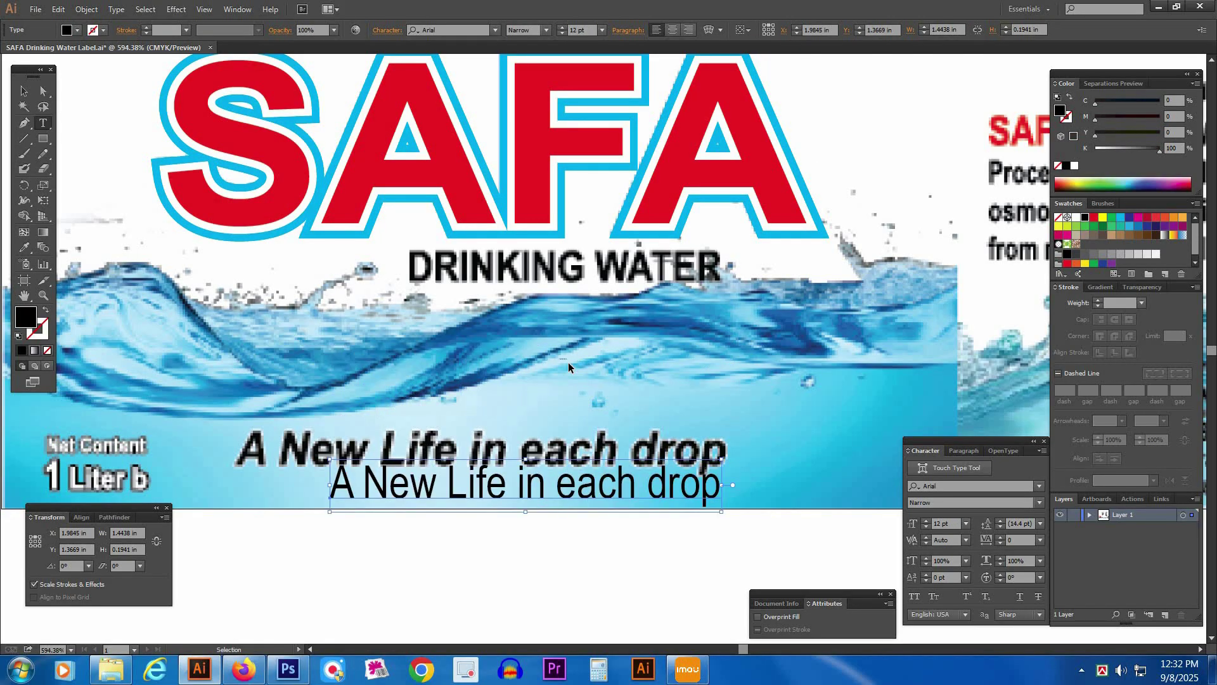
pyautogui.moveTo(606, 356)
pyautogui.mouseDown()
pyautogui.moveTo(582, 296)
pyautogui.moveTo(583, 356)
pyautogui.mouseUp()
# - Set the separate DRINKING WATER text to Arial Bold
pyautogui.click(1040, 504)
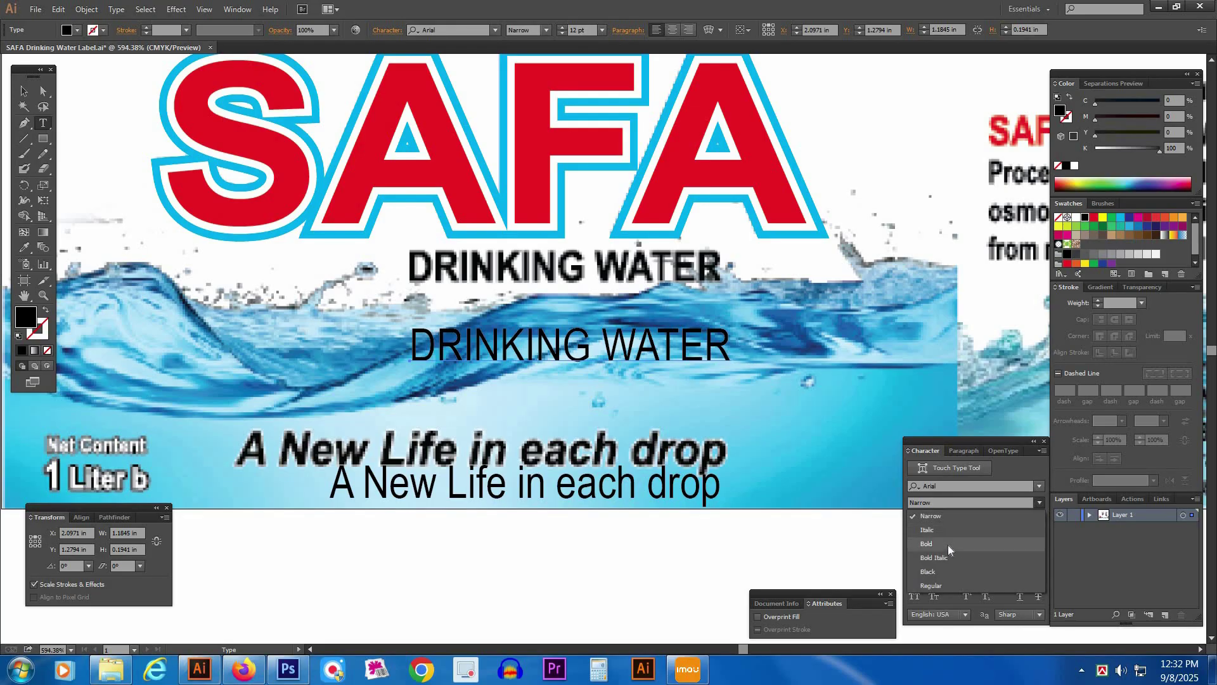
pyautogui.click(948, 545)
pyautogui.click(769, 420)
pyautogui.press('a')
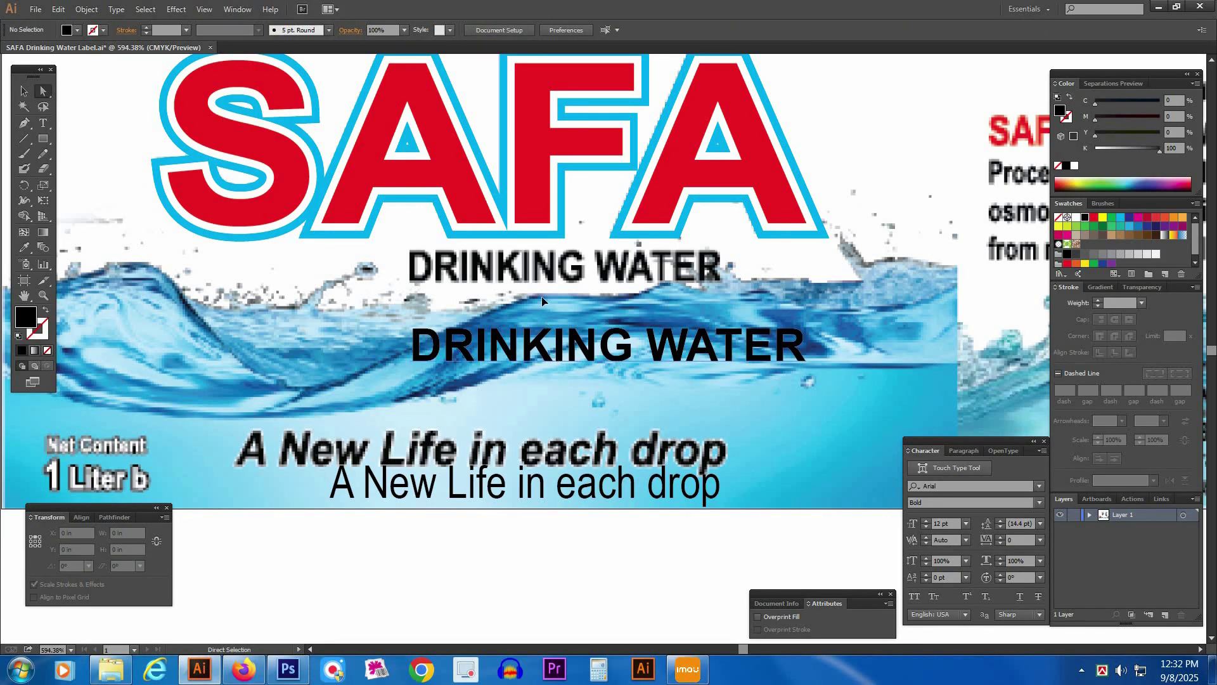
# - Fit DRINKING WATER over the printed wording beneath the SAFA logo, about 1.16 in wide and 0.2 in high
pyautogui.press('v')
pyautogui.moveTo(544, 349); pyautogui.dragTo(543, 271)
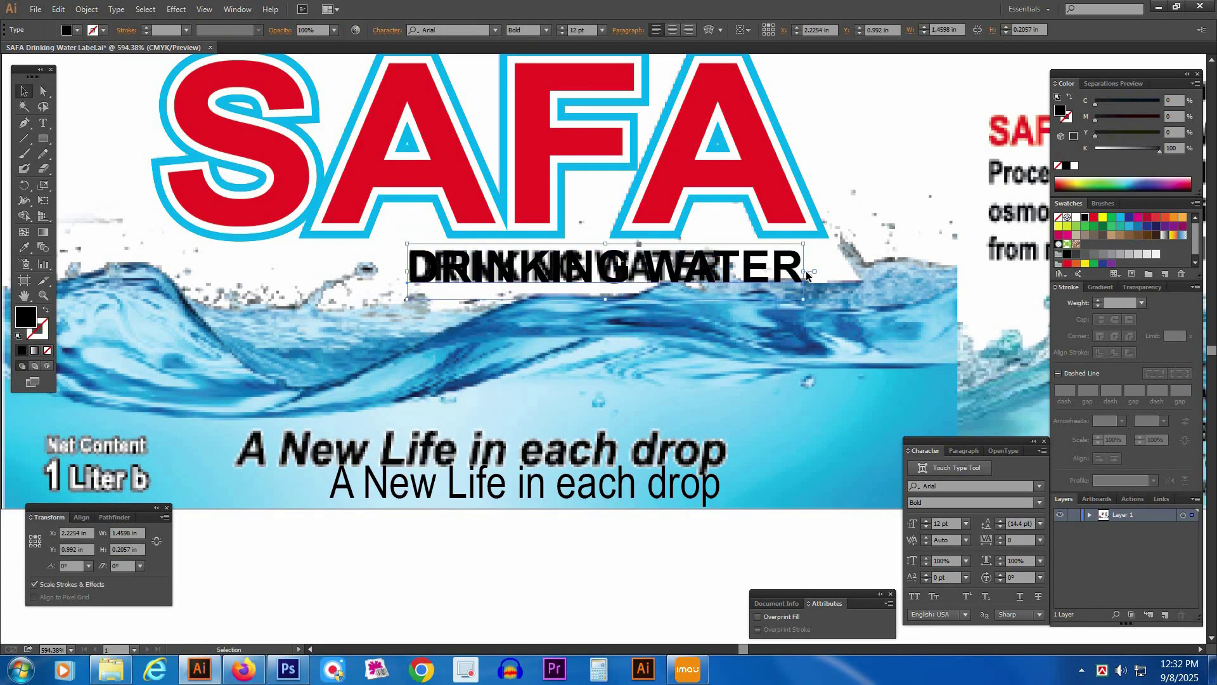
pyautogui.moveTo(805, 272); pyautogui.dragTo(725, 273)
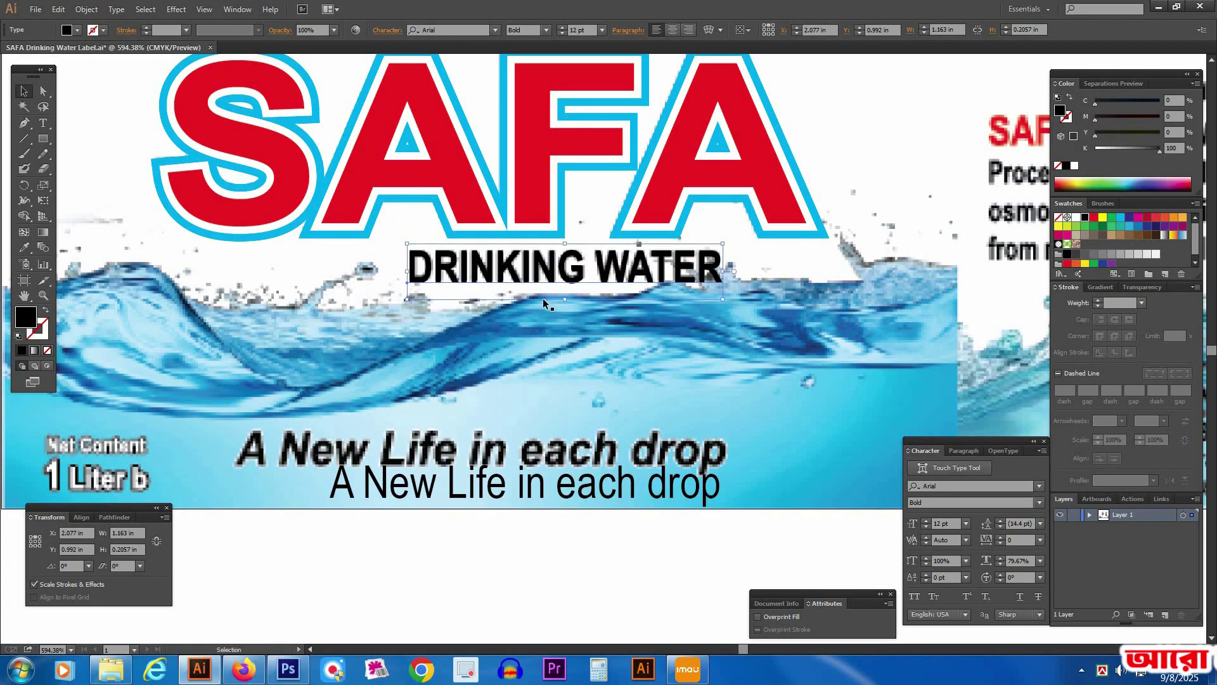
pyautogui.scroll(4, 455, 312)
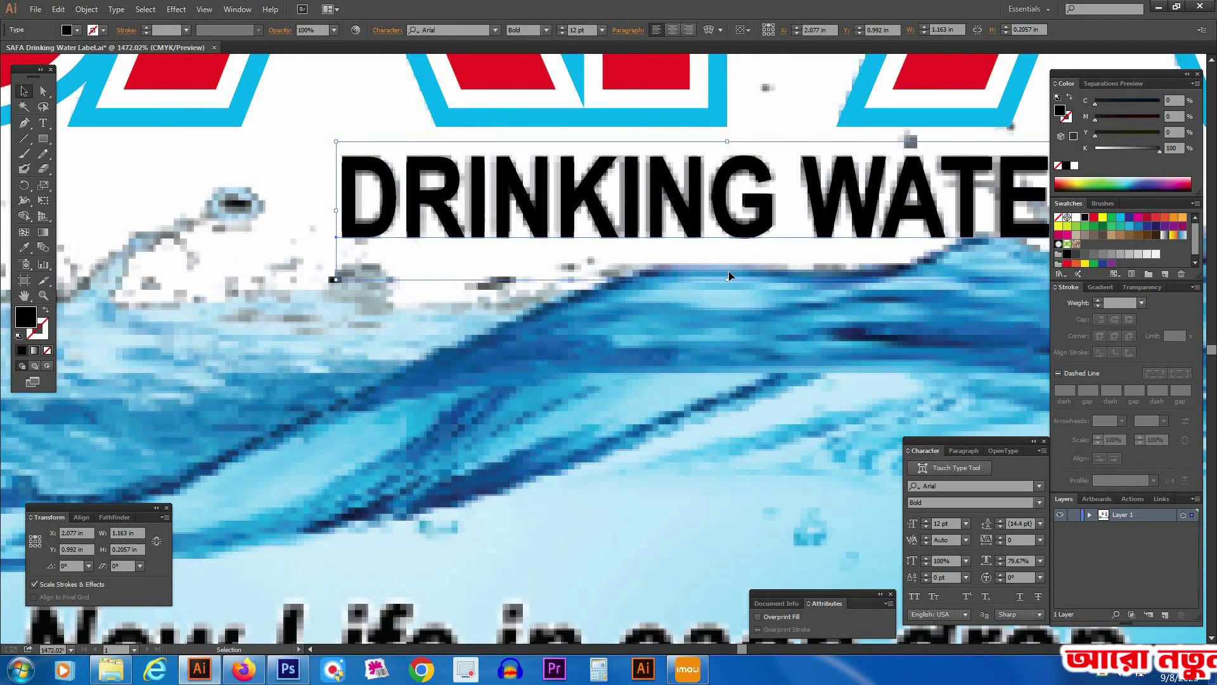
pyautogui.moveTo(728, 276); pyautogui.dragTo(729, 276)
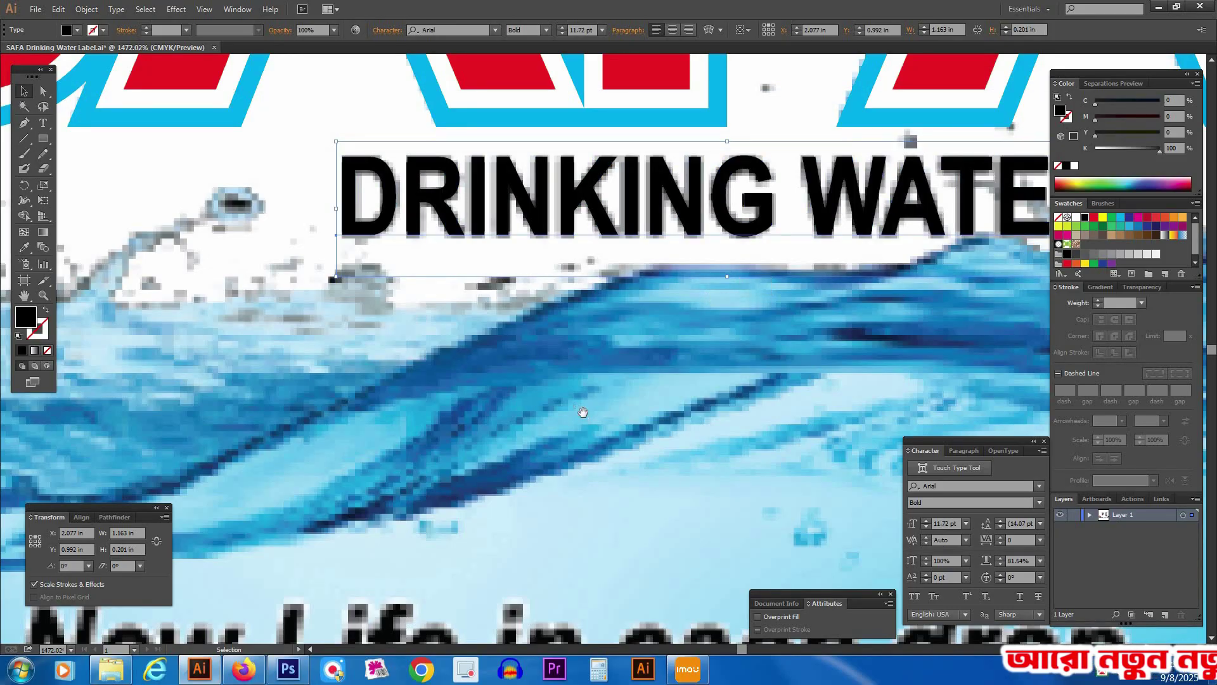
pyautogui.click(590, 394)
# - Move A New Life in each drop onto the blank area below the label and set it to Arial Bold Italic
pyautogui.scroll(-5, 630, 326)
pyautogui.moveTo(630, 326); pyautogui.dragTo(604, 328)
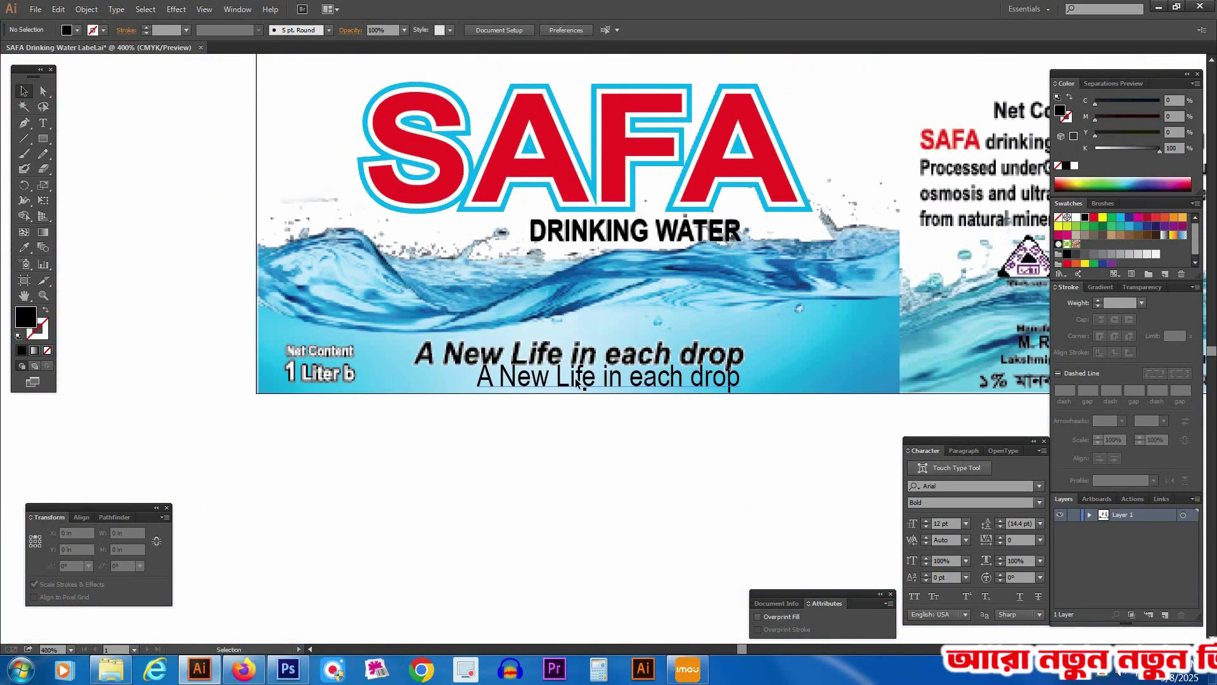
pyautogui.moveTo(605, 385); pyautogui.dragTo(549, 437)
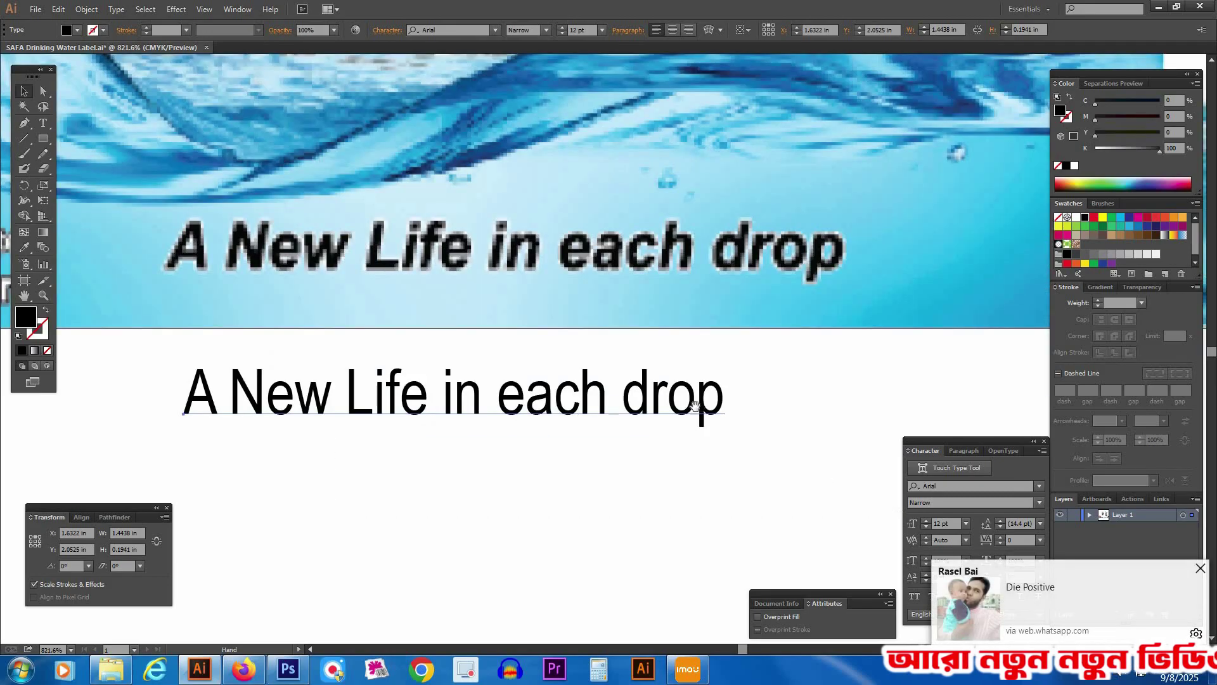
pyautogui.scroll(3, 647, 454)
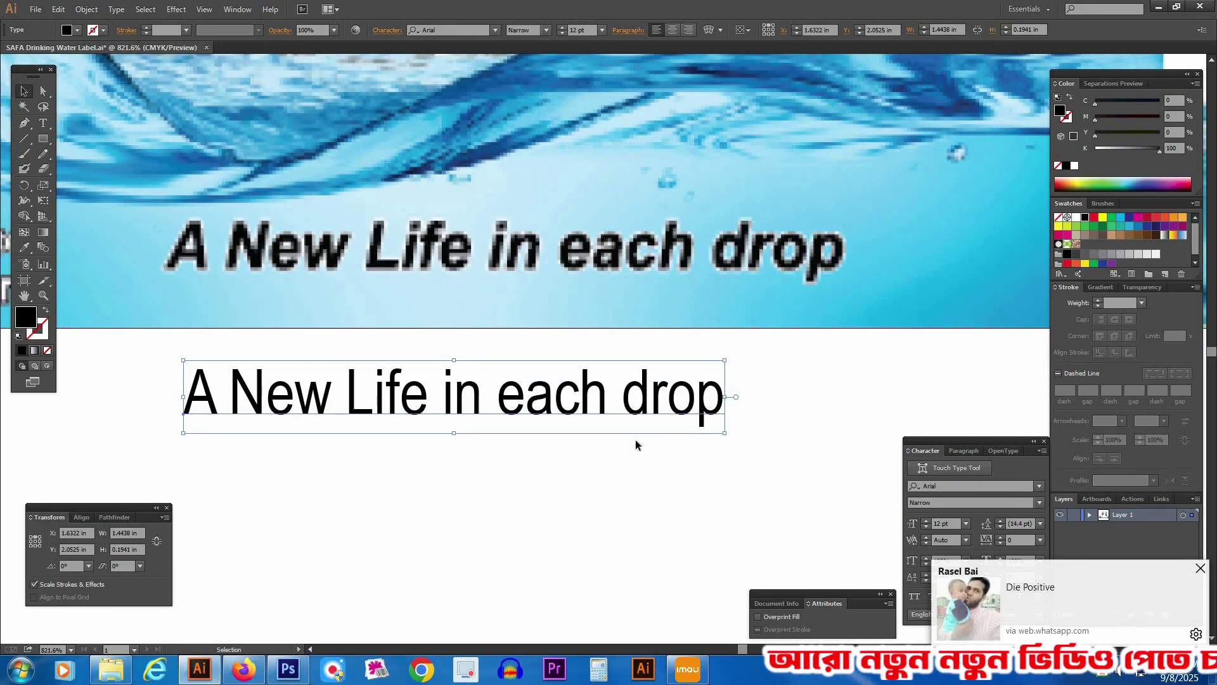
pyautogui.scroll(-3, 635, 438)
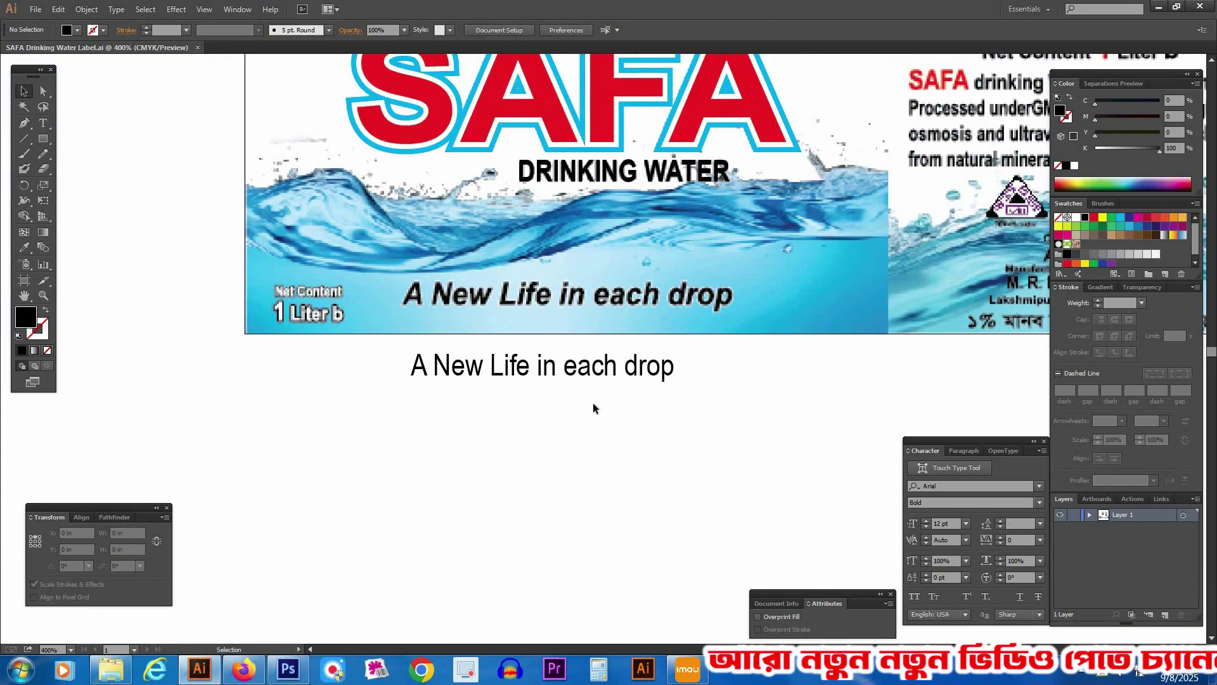
pyautogui.scroll(3, 761, 424)
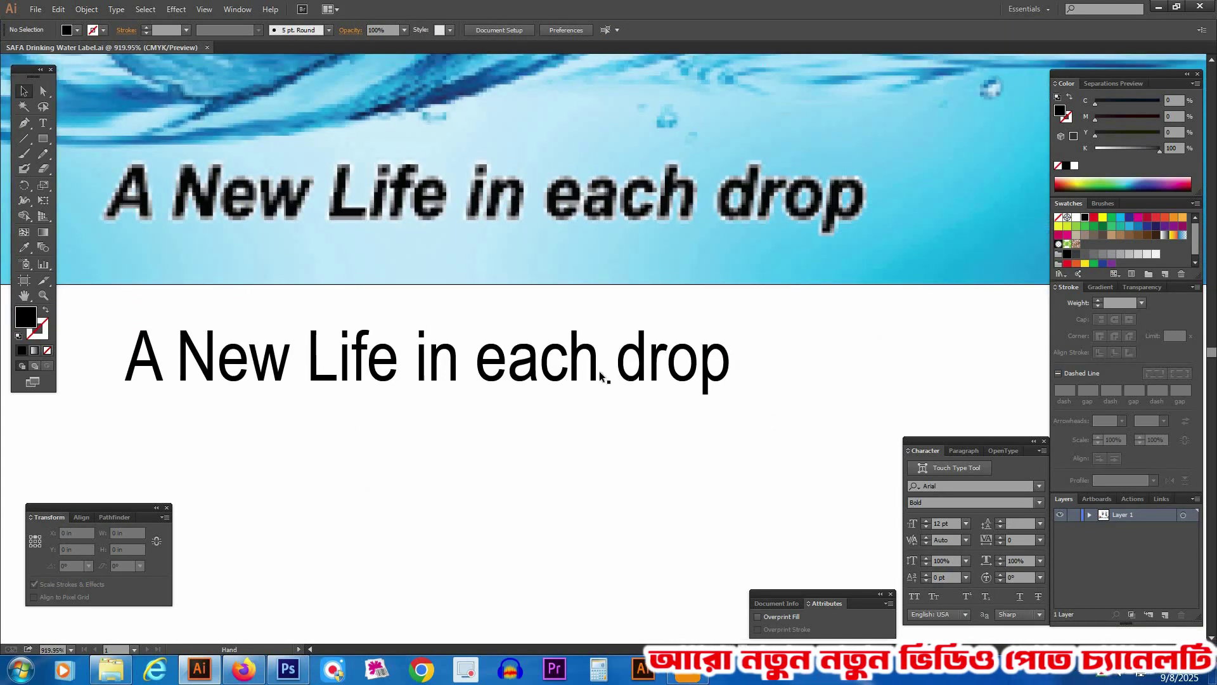
pyautogui.click(599, 371)
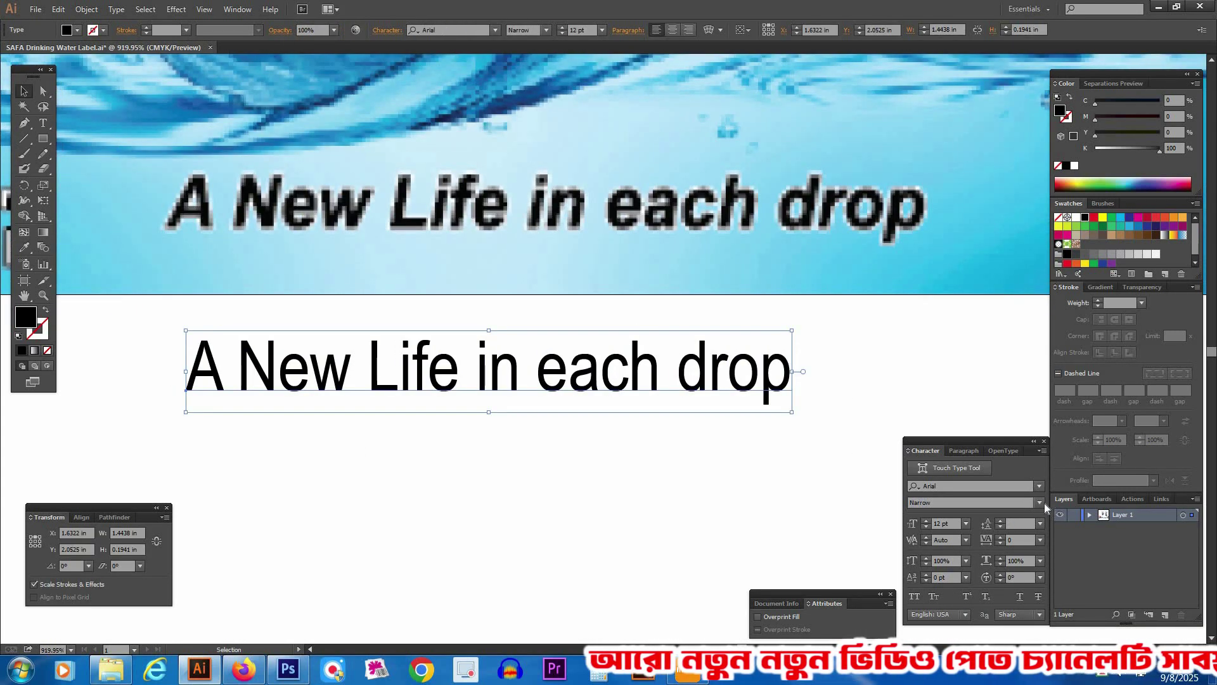
pyautogui.click(1039, 502)
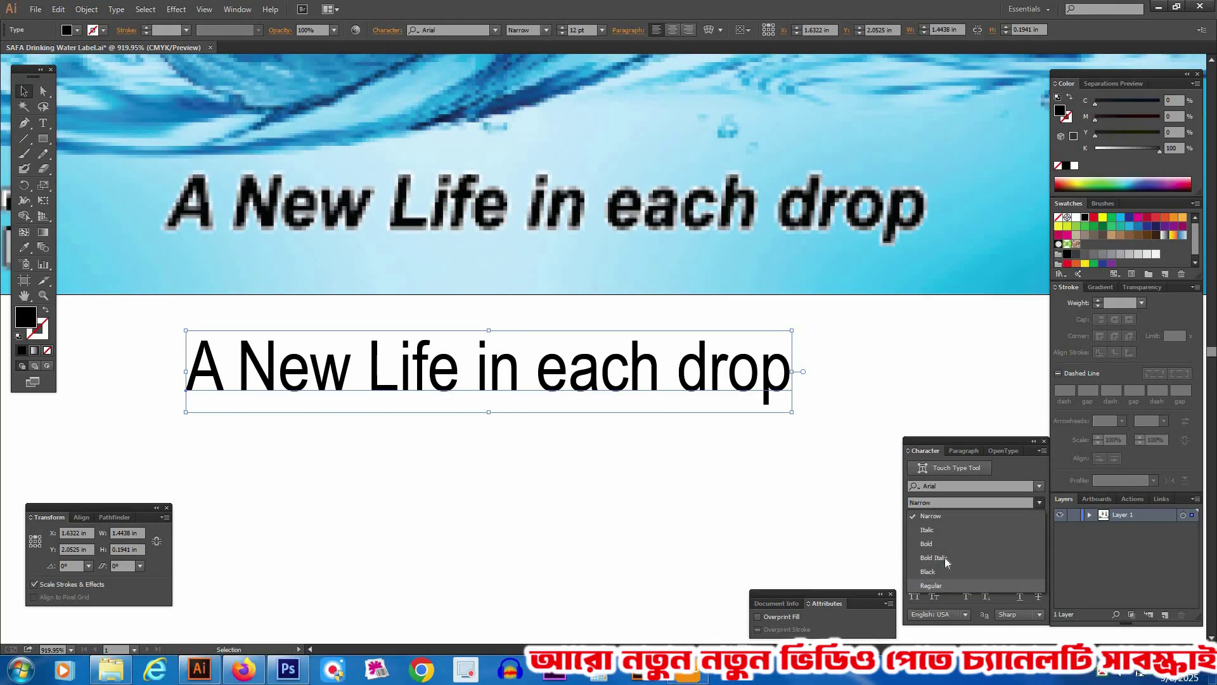
pyautogui.click(943, 557)
pyautogui.hotkey('ctrl', 'shift', 'a')
# - Lay the bold italic A New Life in each drop over the printed slogan and resize it to match
pyautogui.moveTo(531, 393); pyautogui.dragTo(514, 261)
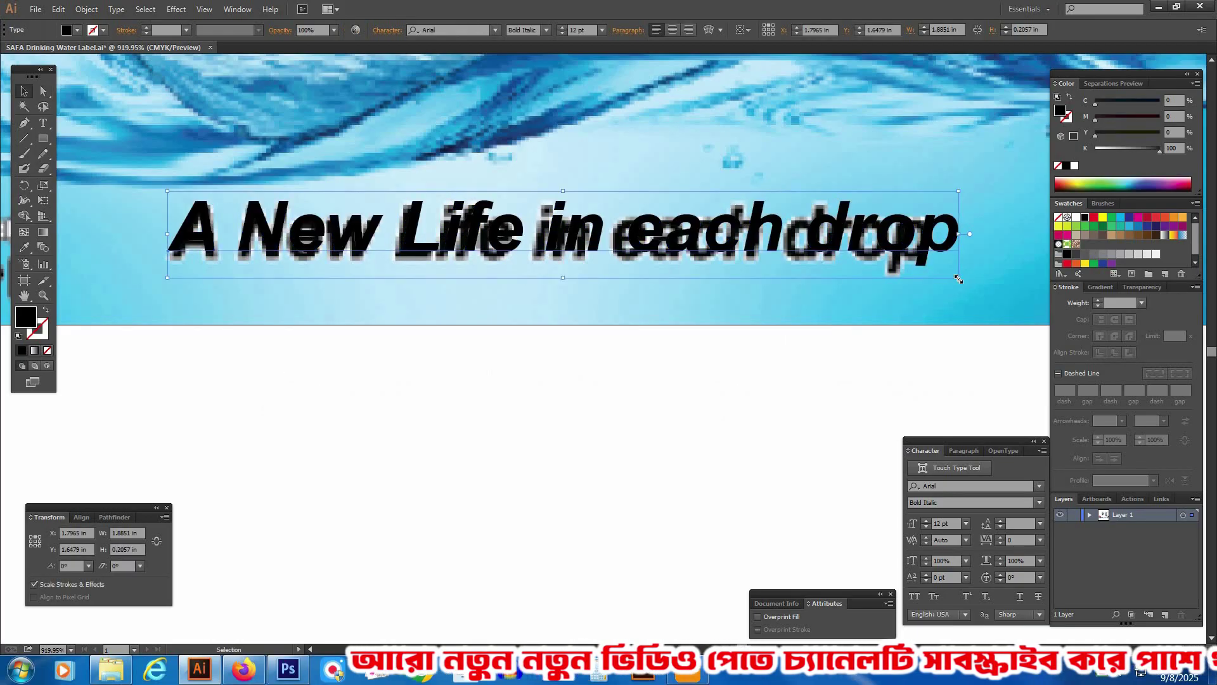
pyautogui.moveTo(958, 277); pyautogui.dragTo(929, 290)
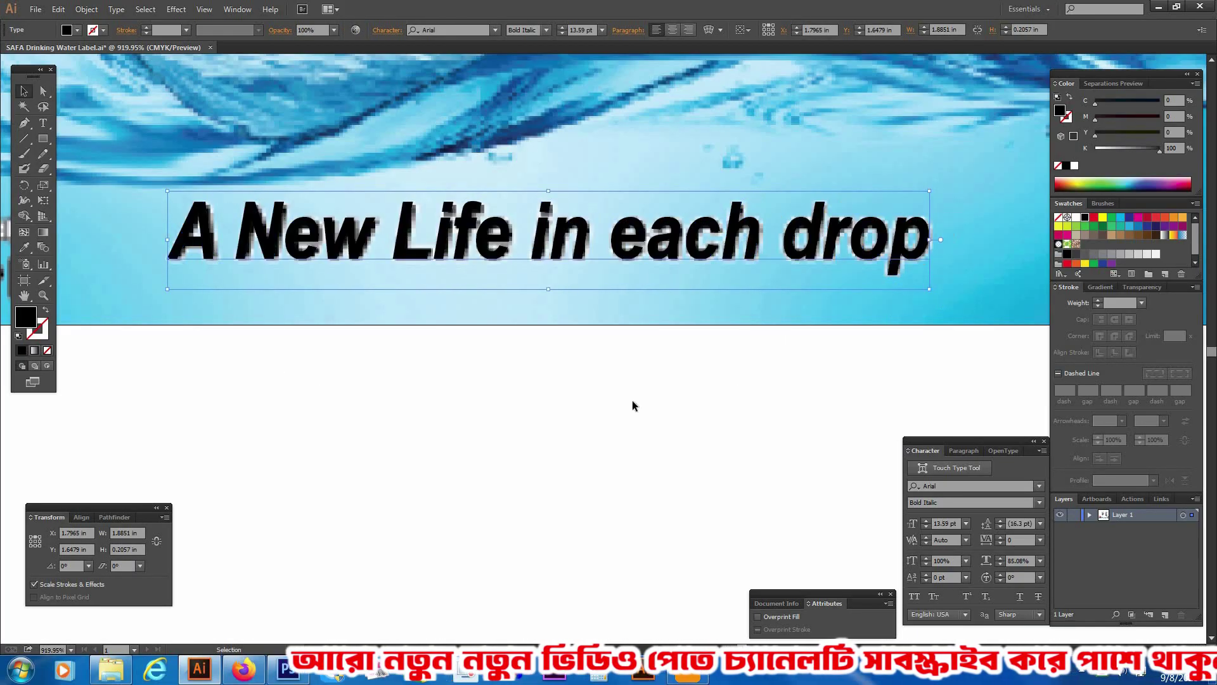
pyautogui.press('Tab')
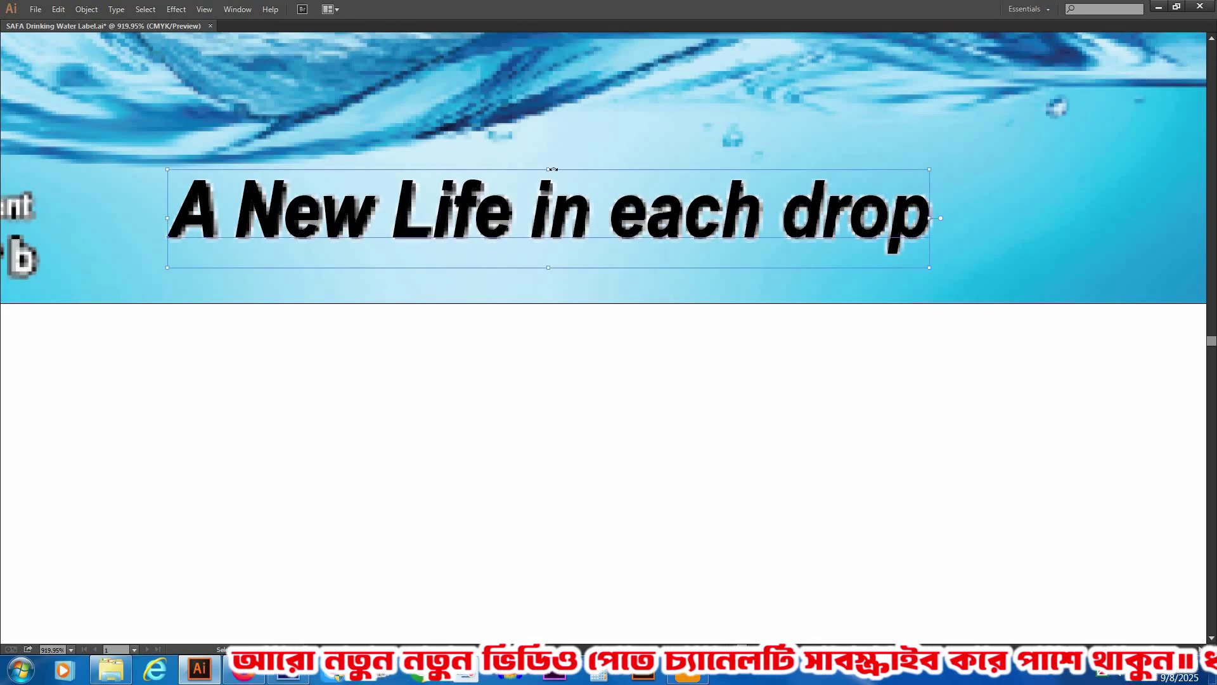
pyautogui.moveTo(550, 170); pyautogui.dragTo(550, 174)
pyautogui.click(548, 371)
pyautogui.keyDown('ctrl'); pyautogui.keyDown('alt'); pyautogui.click(548, 286); pyautogui.keyUp('alt'); pyautogui.keyUp('ctrl')
pyautogui.keyDown('ctrl'); pyautogui.keyDown('alt'); pyautogui.click(546, 286); pyautogui.keyUp('alt'); pyautogui.keyUp('ctrl')
pyautogui.keyDown('ctrl'); pyautogui.keyDown('alt'); pyautogui.click(546, 286); pyautogui.keyUp('alt'); pyautogui.keyUp('ctrl')
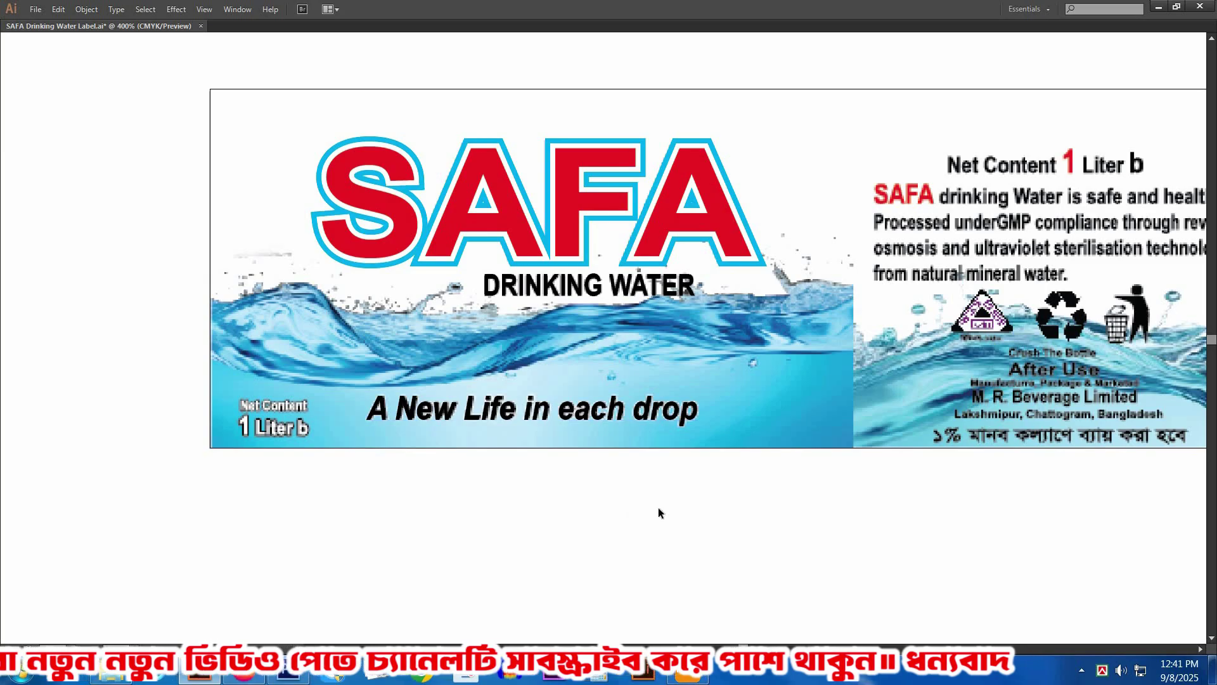
# - Bring the Net Content and 1 Liter b text block to just below the front panel's net content wording
pyautogui.hscroll(-4, 374, 471)
pyautogui.scroll(-1, 374, 471)
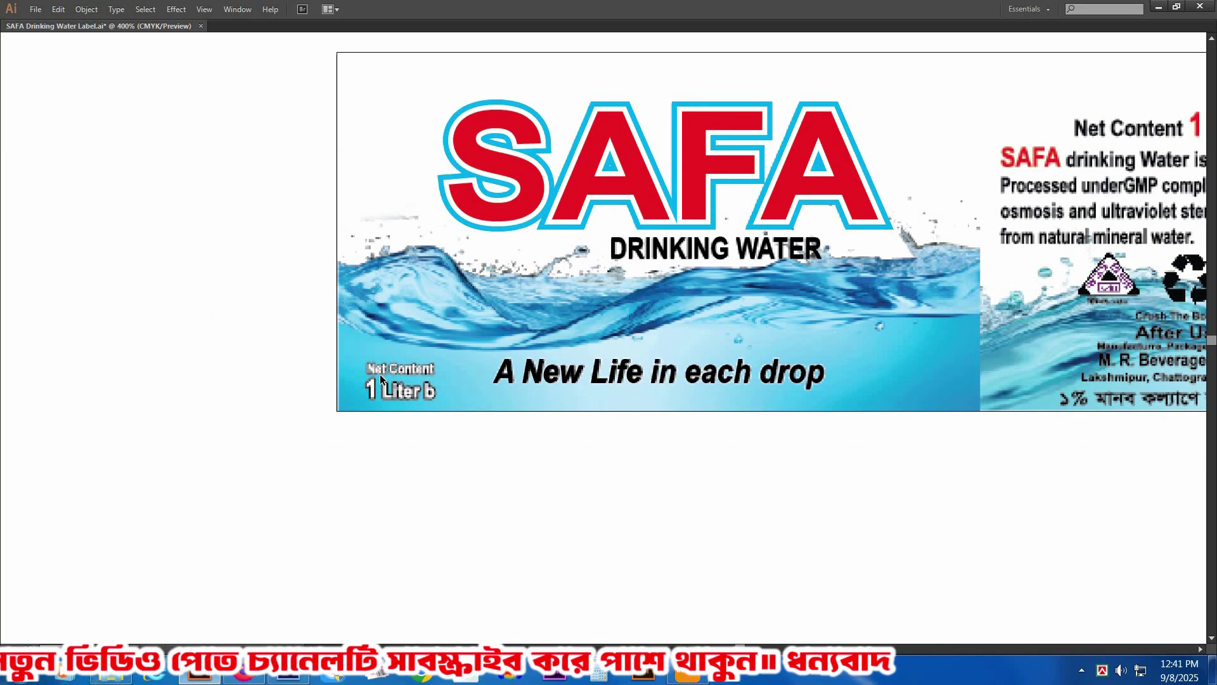
pyautogui.keyDown('alt'); pyautogui.click(728, 273); pyautogui.keyUp('alt')
pyautogui.keyDown('alt'); pyautogui.click(433, 223); pyautogui.keyUp('alt')
pyautogui.click(458, 238)
pyautogui.moveTo(479, 227); pyautogui.dragTo(451, 374)
pyautogui.moveTo(416, 332); pyautogui.dragTo(669, 461)
pyautogui.moveTo(522, 408); pyautogui.dragTo(628, 497)
pyautogui.moveTo(469, 440); pyautogui.dragTo(533, 380)
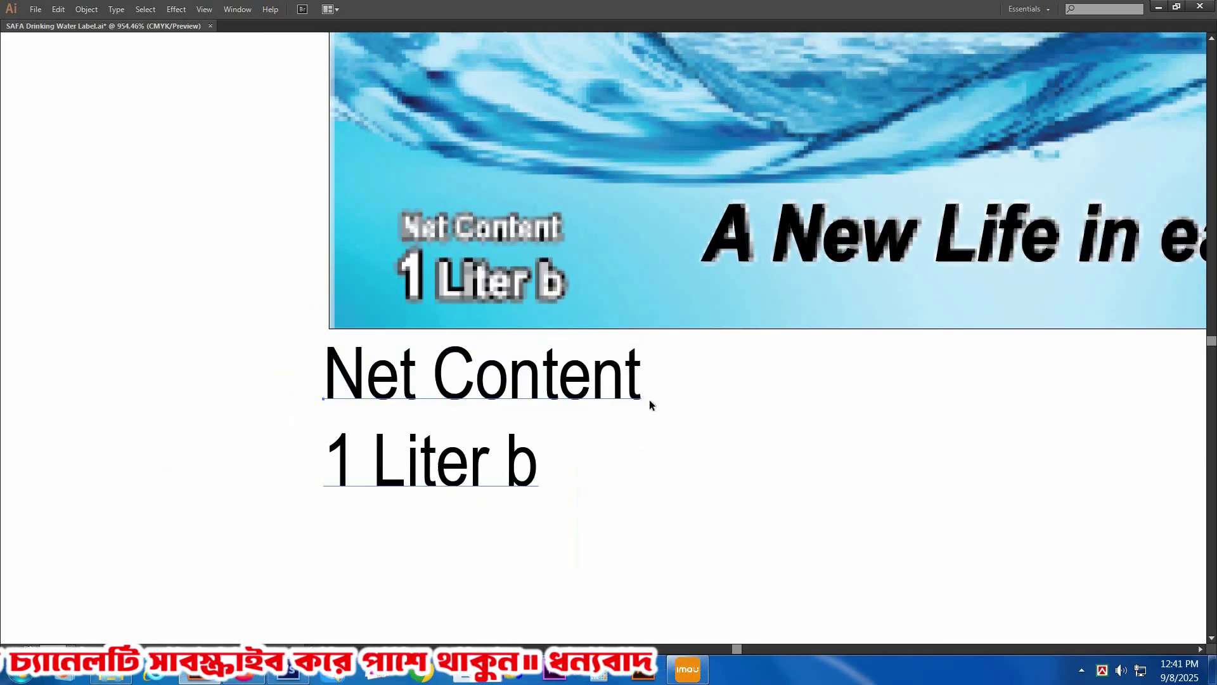
# - Split the text block into two separate text objects, Net Content above and 1 Liter b below
pyautogui.press('Tab')
pyautogui.doubleClick(418, 374)
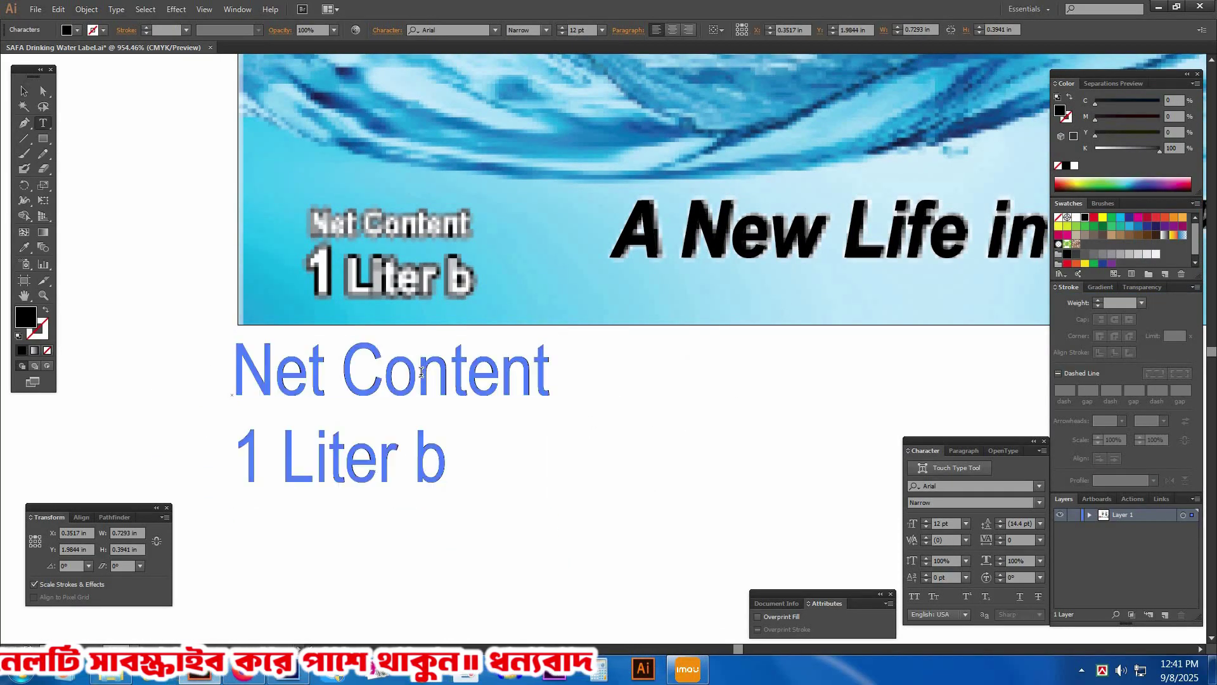
pyautogui.tripleClick(419, 375)
pyautogui.hotkey('ctrl', 'c')
pyautogui.press('BackSpace')
pyautogui.keyDown('ctrl'); pyautogui.click(416, 475); pyautogui.keyUp('ctrl')
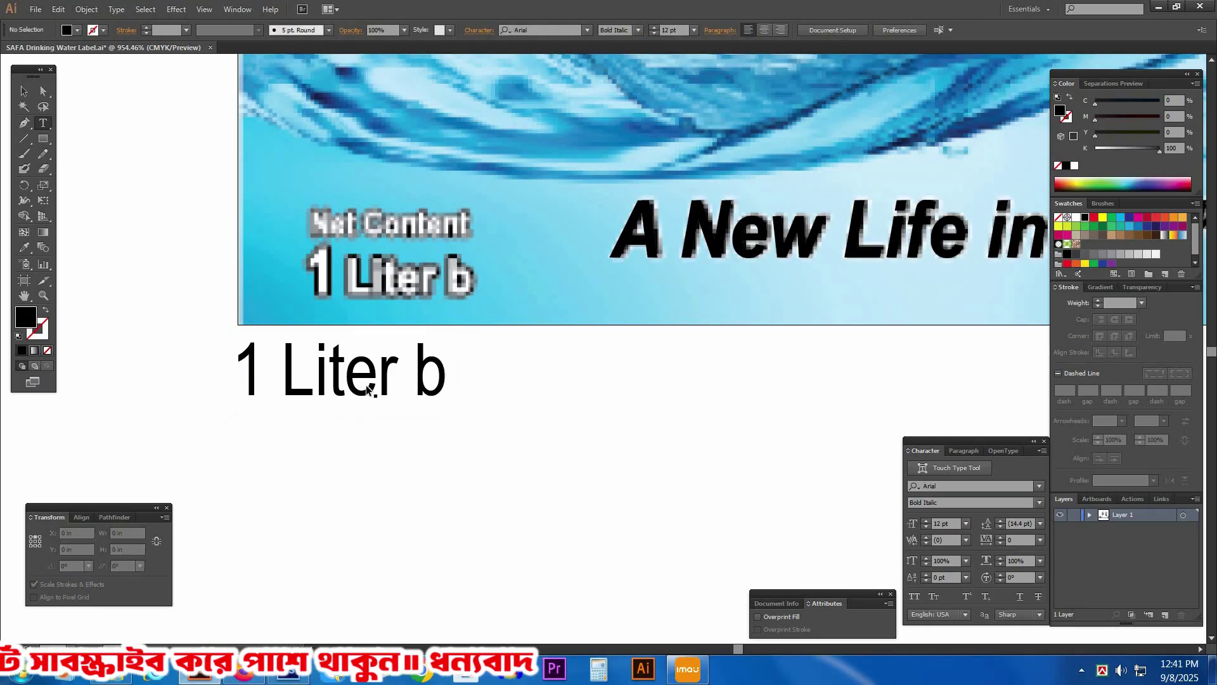
pyautogui.moveTo(374, 389); pyautogui.dragTo(374, 530)
pyautogui.click(458, 381)
pyautogui.hotkey('ctrl', 'a')
pyautogui.hotkey('ctrl', 'v')
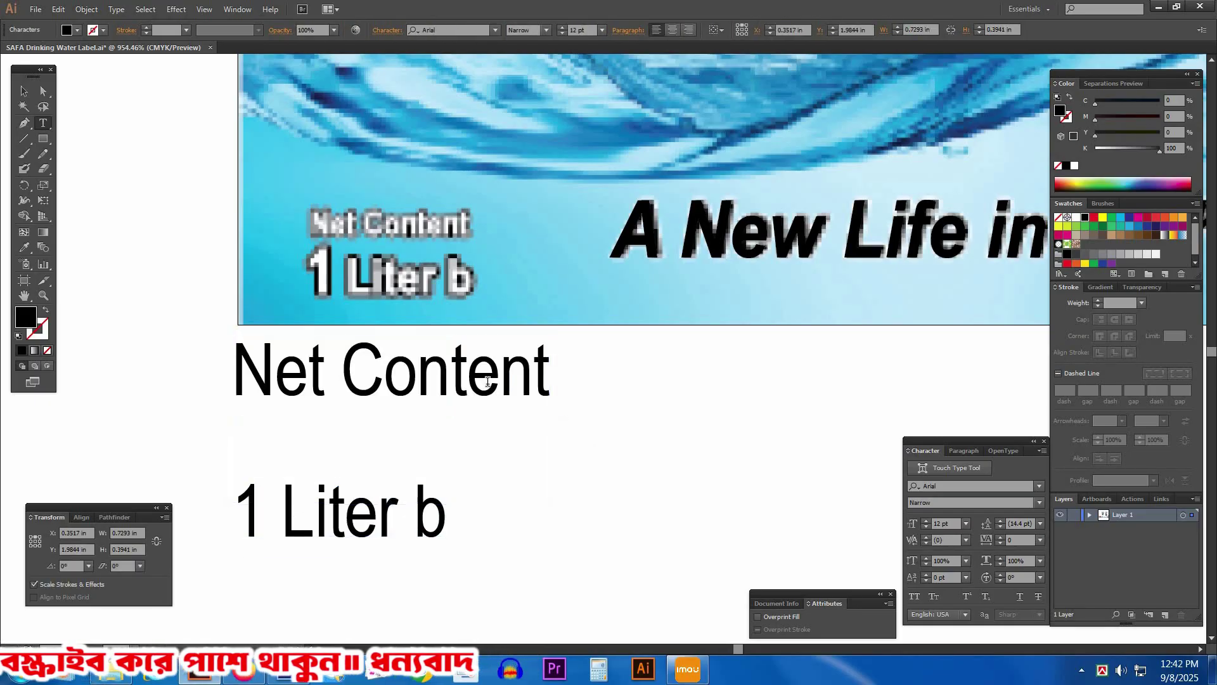
pyautogui.press('Escape')
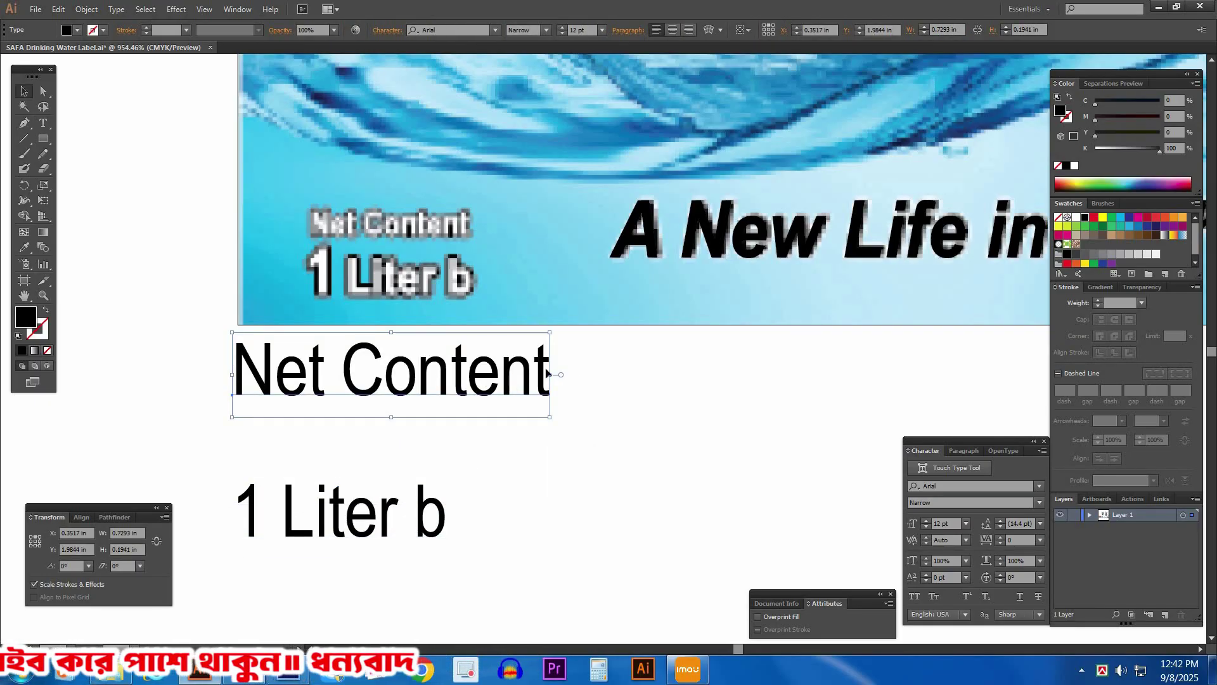
# - Scale the Net Content text down to about 5.54 pt and set it to Arial Bold
pyautogui.moveTo(540, 376); pyautogui.dragTo(465, 379)
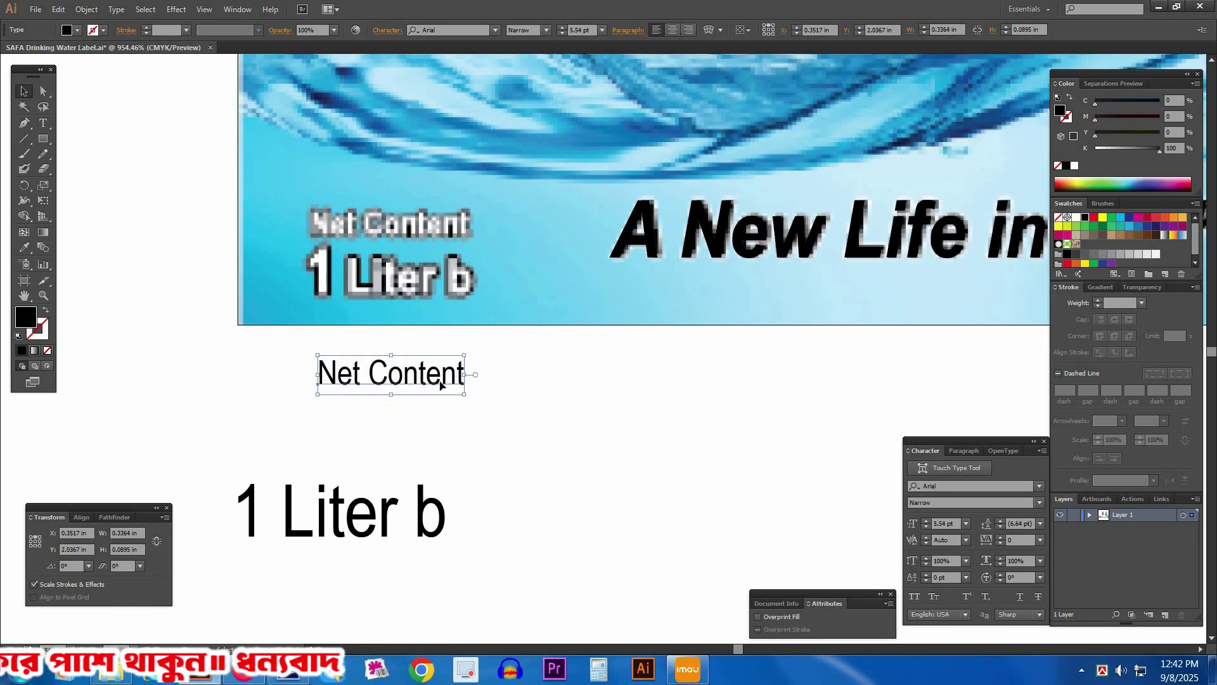
pyautogui.click(1039, 502)
pyautogui.click(928, 543)
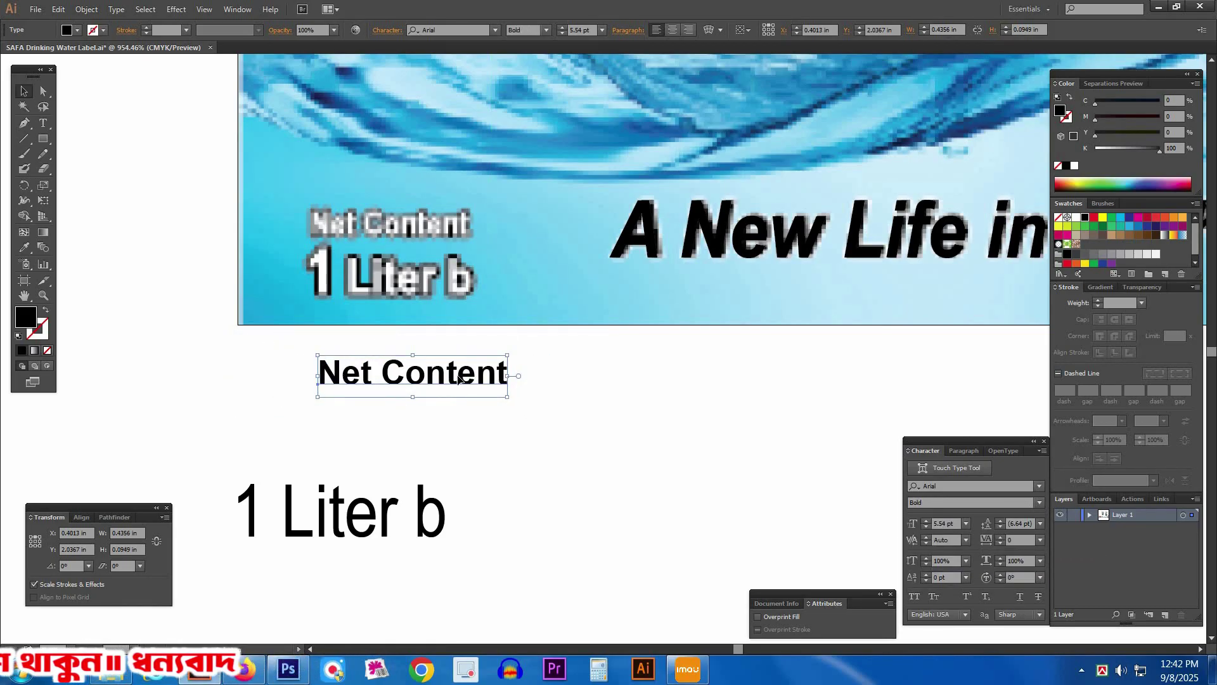
# - Place the bold Net Content text over the printed Net Content and fit it to the same width
pyautogui.moveTo(423, 238); pyautogui.dragTo(429, 271)
pyautogui.scroll(5, 385, 214)
pyautogui.click(428, 271)
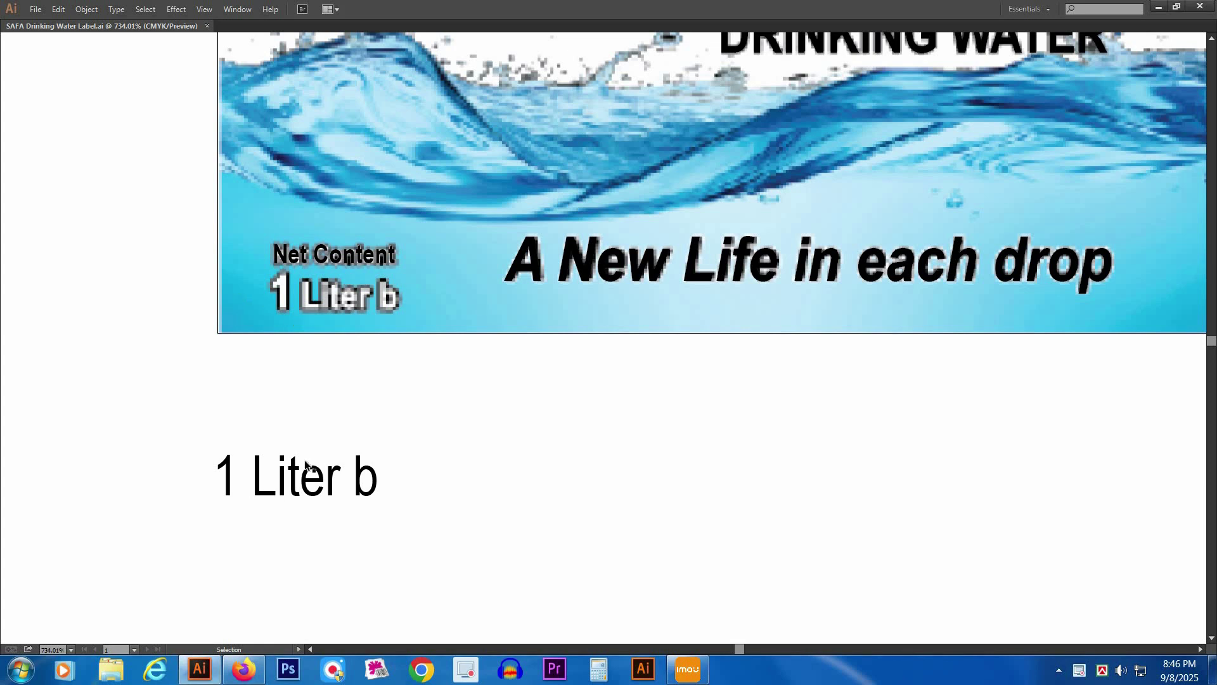
# - Move 1 Liter b up closer to its printed counterpart below the label edge and set it to Arial Bold
pyautogui.moveTo(321, 490); pyautogui.dragTo(348, 422)
pyautogui.hotkey('ctrl', 'space')
pyautogui.moveTo(173, 181)
pyautogui.mouseDown()
pyautogui.moveTo(497, 477)
pyautogui.moveTo(565, 487)
pyautogui.mouseUp()
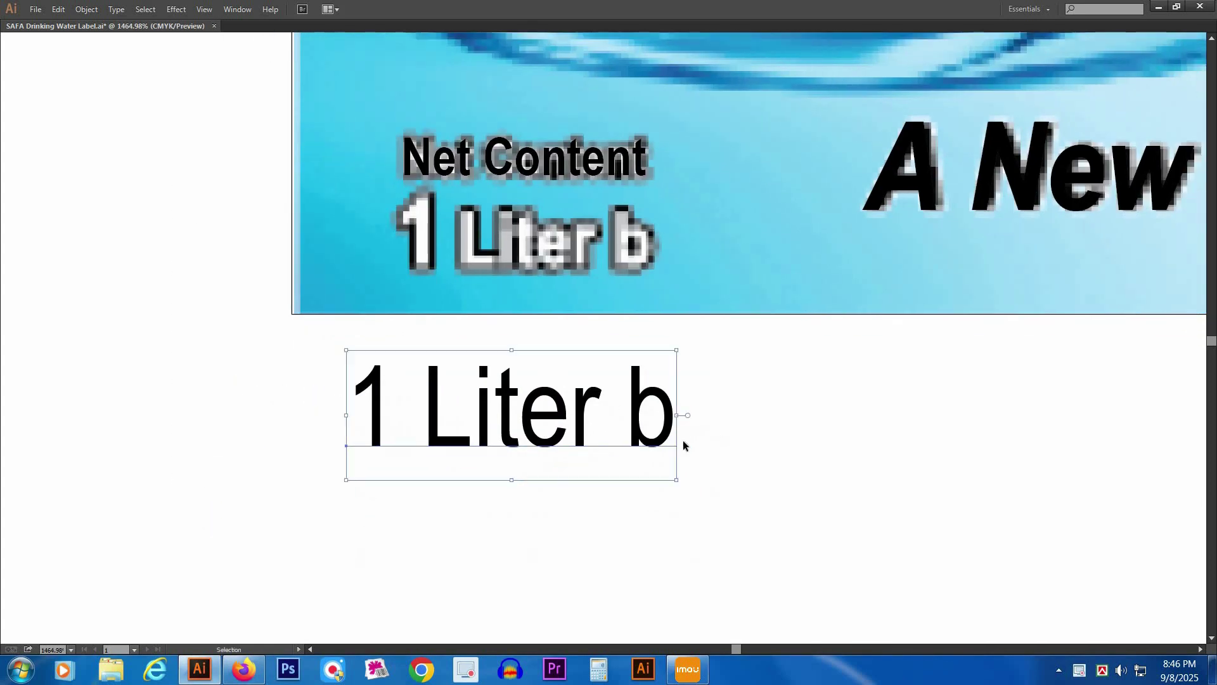
pyautogui.press('Tab')
pyautogui.click(1040, 502)
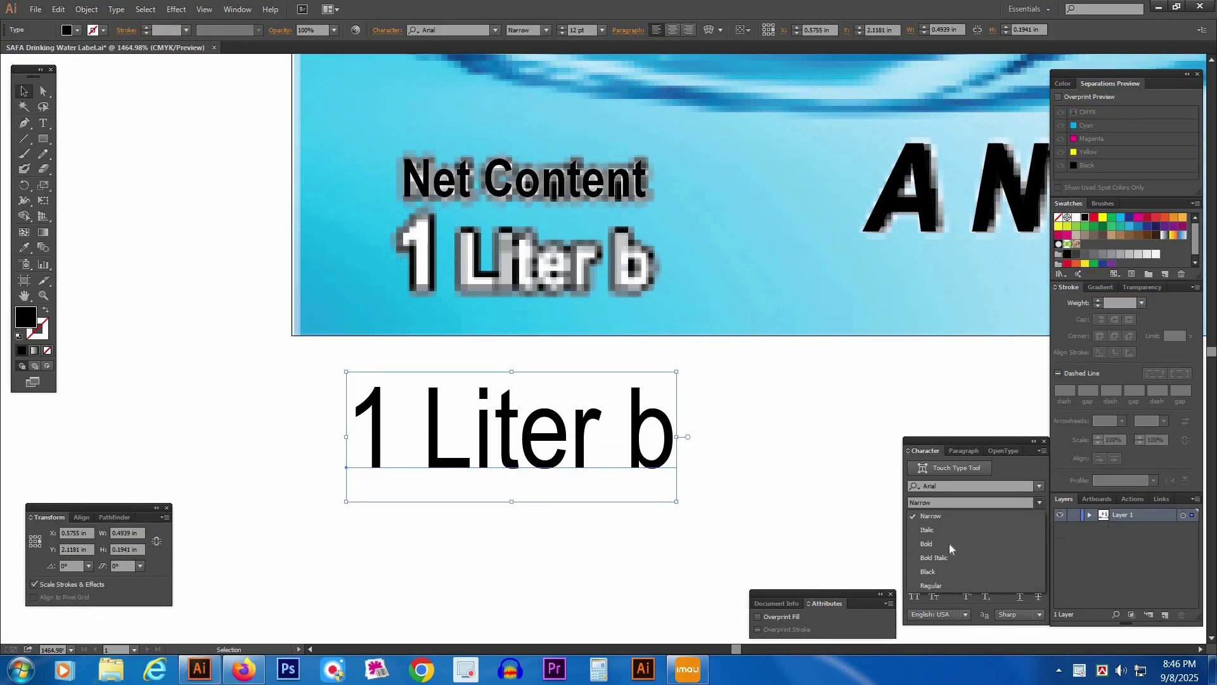
pyautogui.click(938, 545)
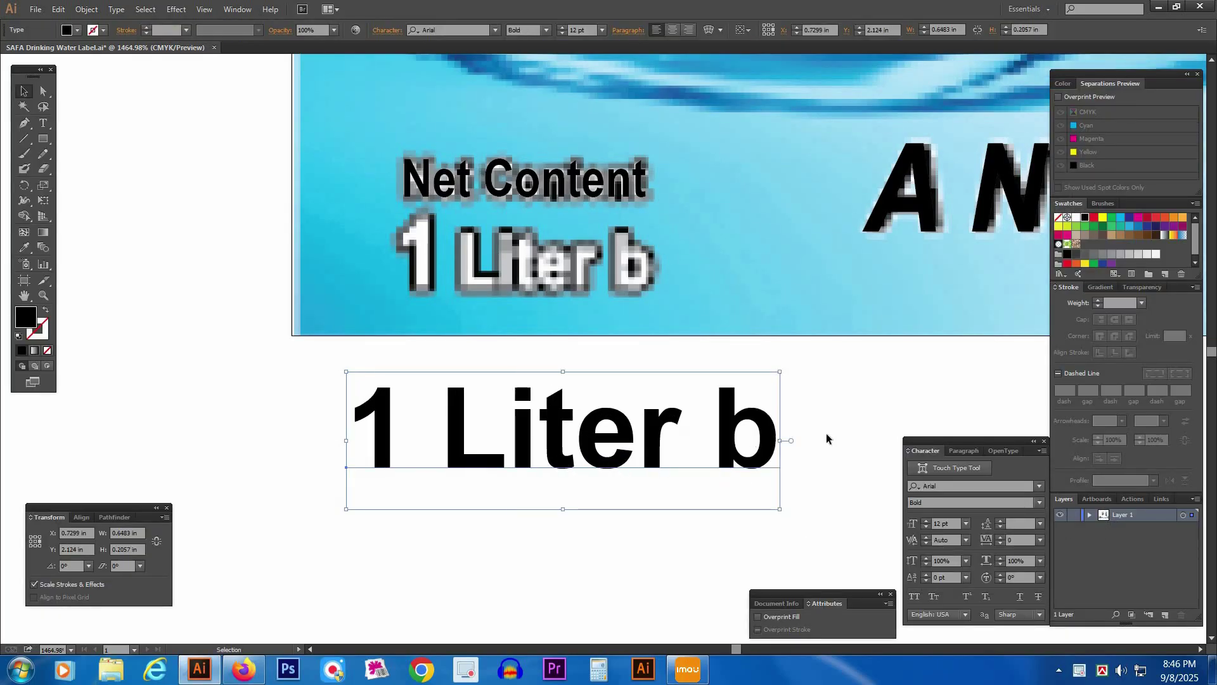
# - Delete the letter b and the space before it from the 1 Liter b text
pyautogui.click(684, 353)
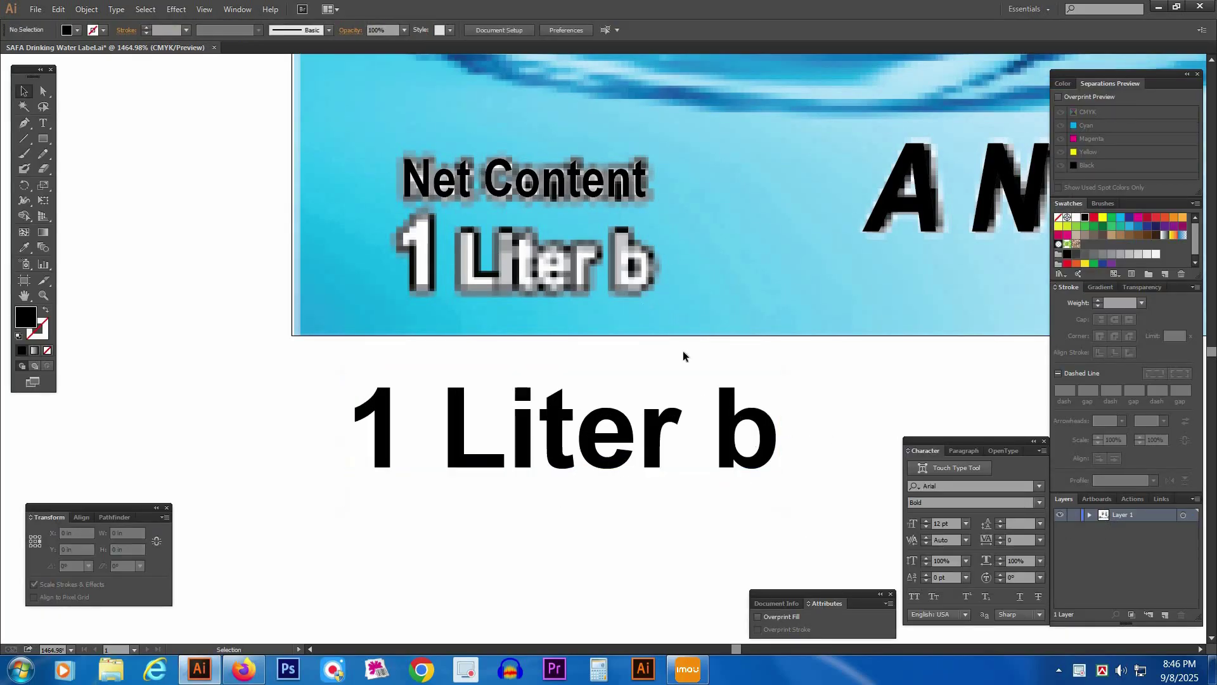
pyautogui.doubleClick(684, 421)
pyautogui.moveTo(683, 421); pyautogui.dragTo(790, 426)
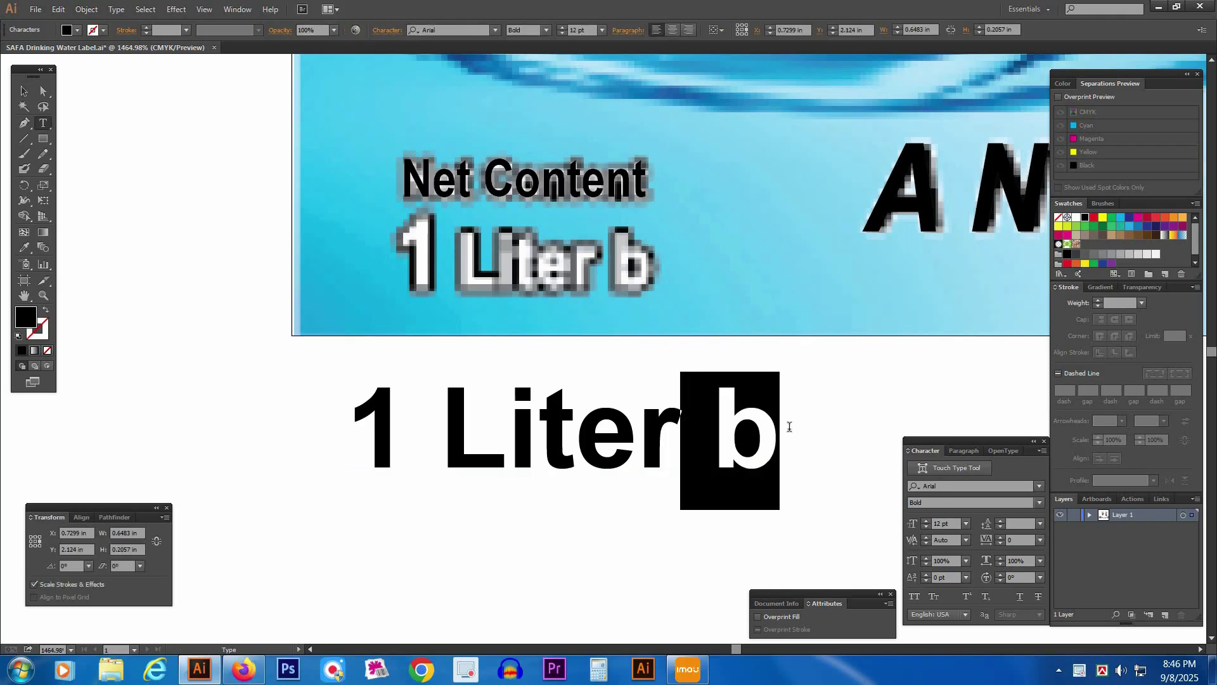
pyautogui.press('BackSpace')
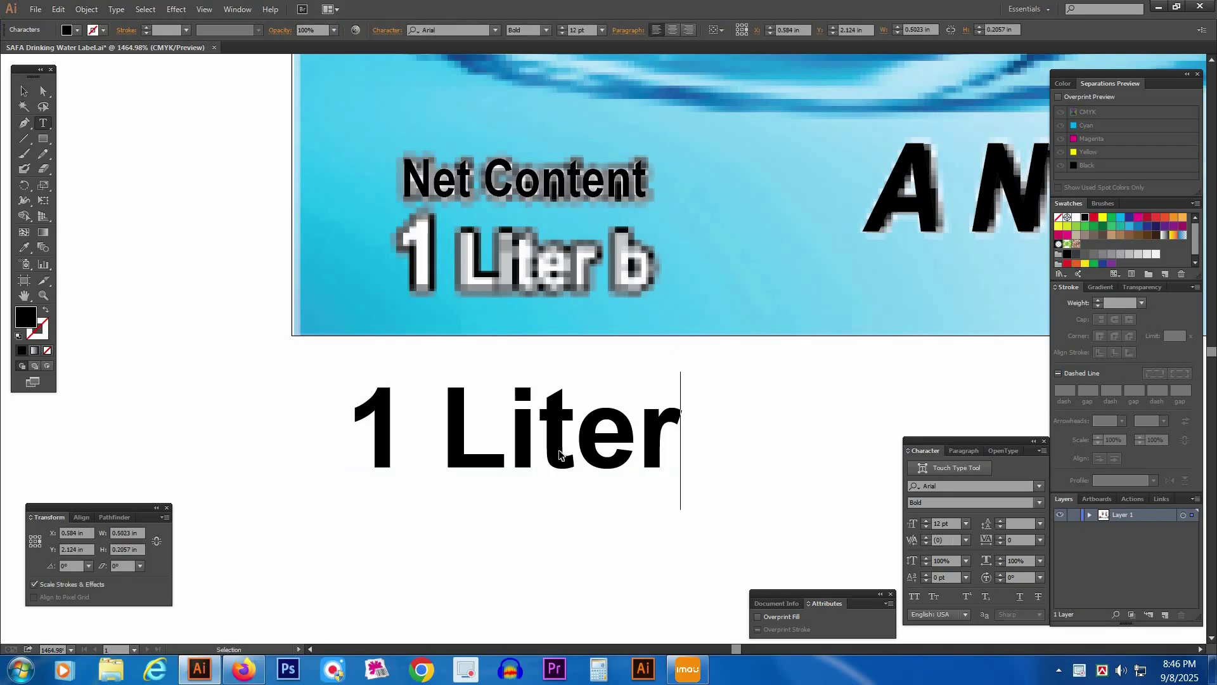
pyautogui.press('Escape')
# - Place the 1 Liter text over the printed 1 Liter and scale it down to match the printed size
pyautogui.moveTo(664, 449); pyautogui.dragTo(600, 262)
pyautogui.moveTo(637, 310); pyautogui.dragTo(599, 326)
pyautogui.moveTo(510, 271); pyautogui.dragTo(516, 272)
pyautogui.click(714, 274)
pyautogui.moveTo(728, 250); pyautogui.dragTo(615, 287)
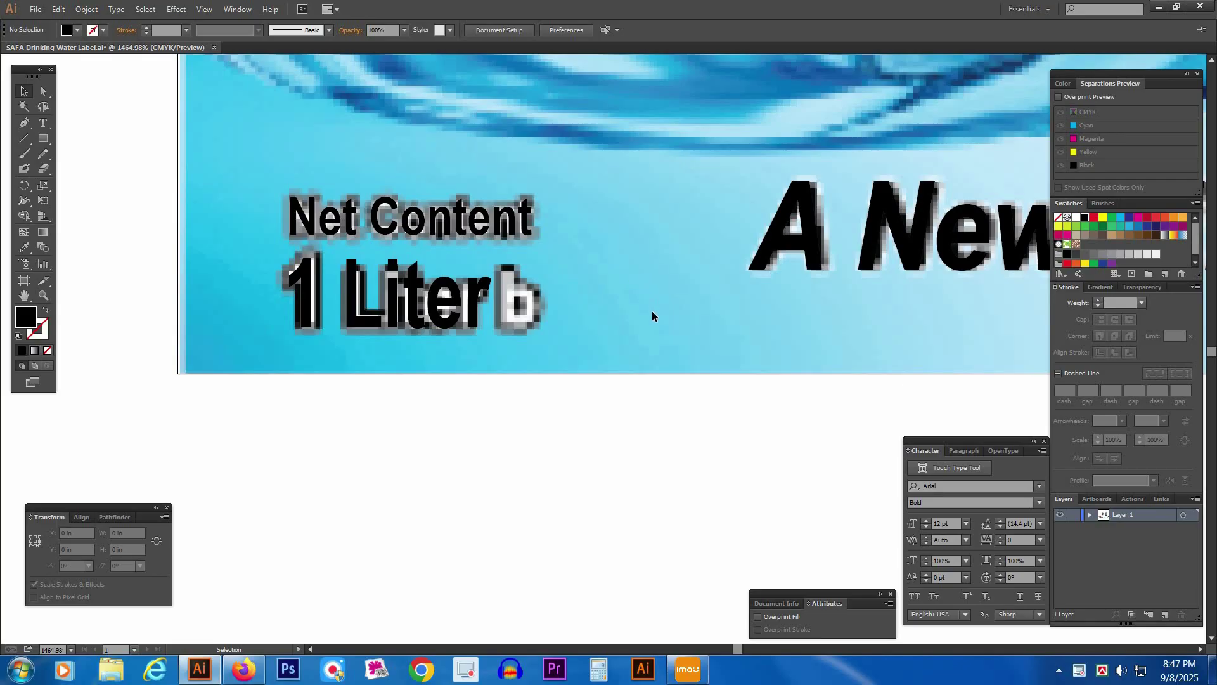
# - Switch to Firefox and search the web for "free vector BSTI b" in a new tab
pyautogui.click(262, 676)
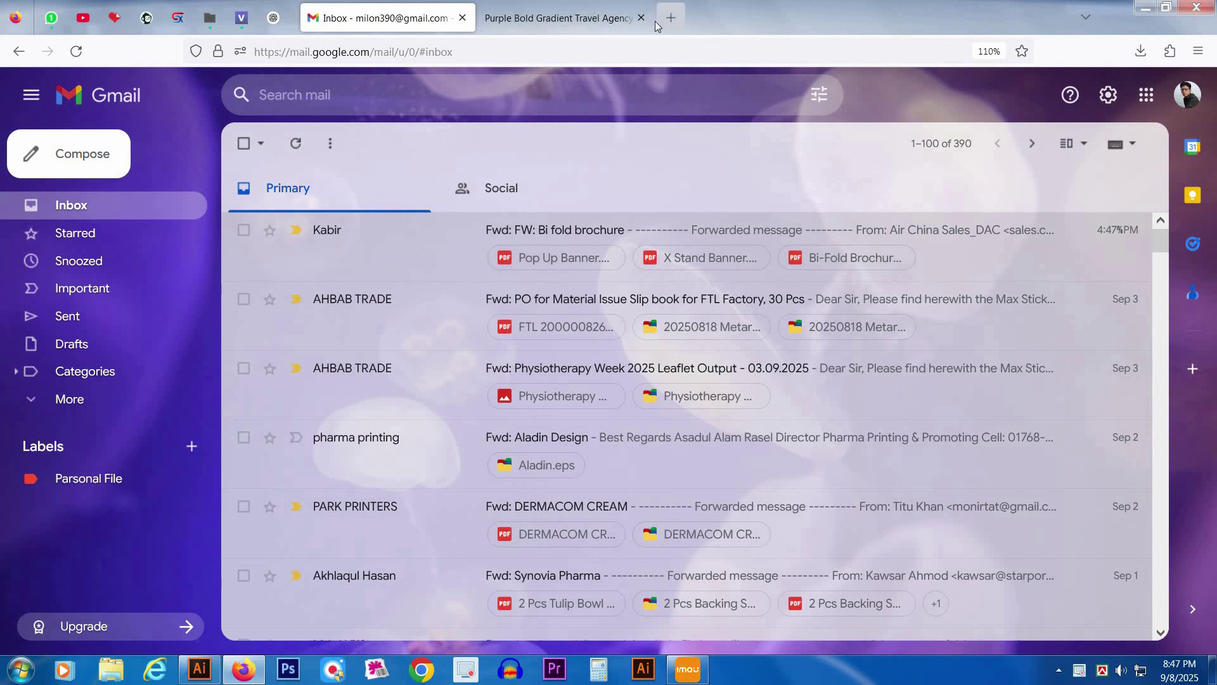
pyautogui.click(659, 21)
pyautogui.click(640, 17)
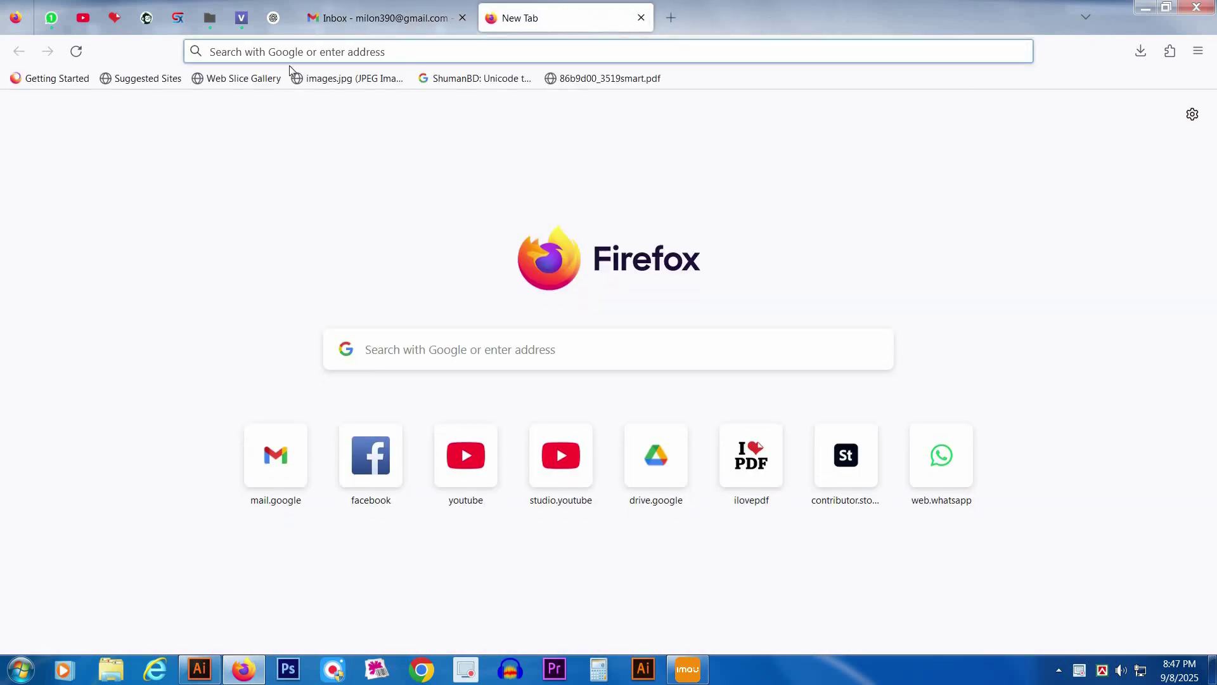
pyautogui.click(428, 62)
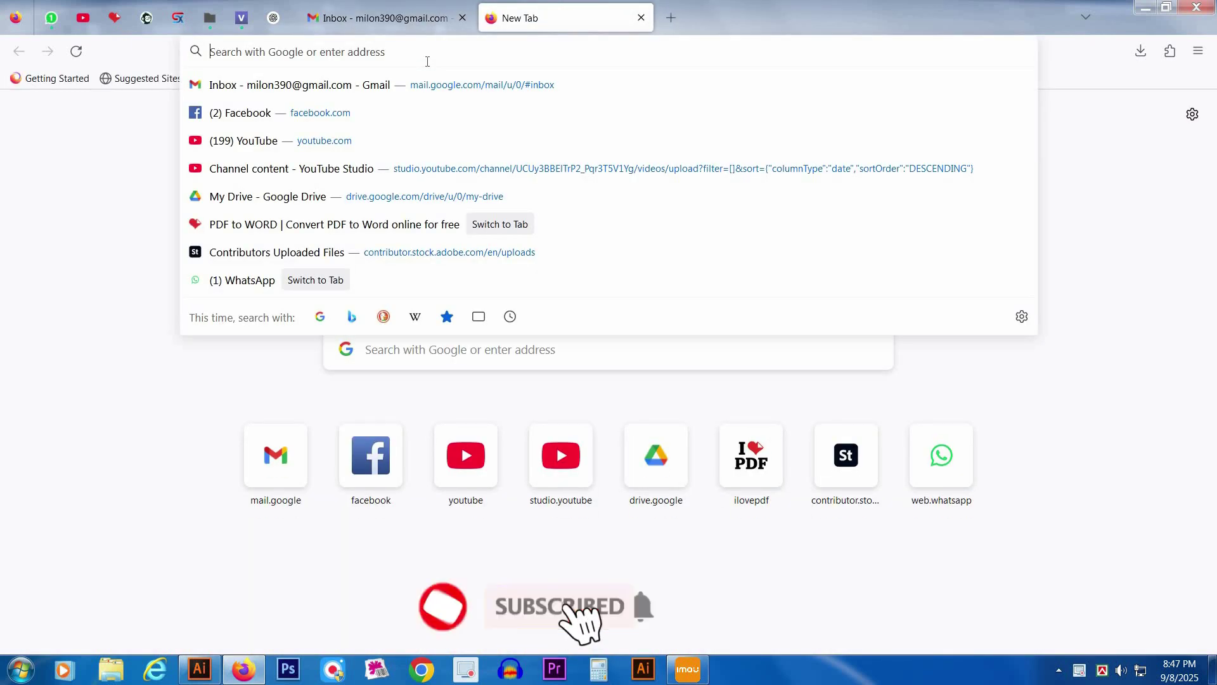
pyautogui.write('free ')
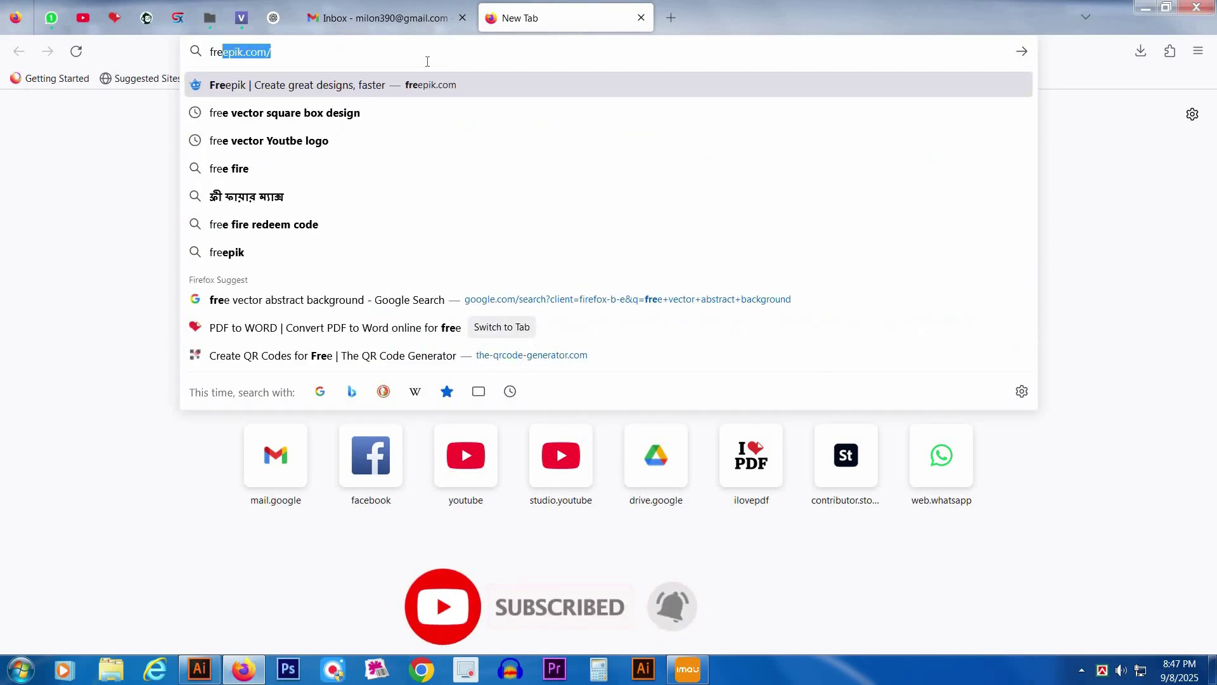
pyautogui.write('vect')
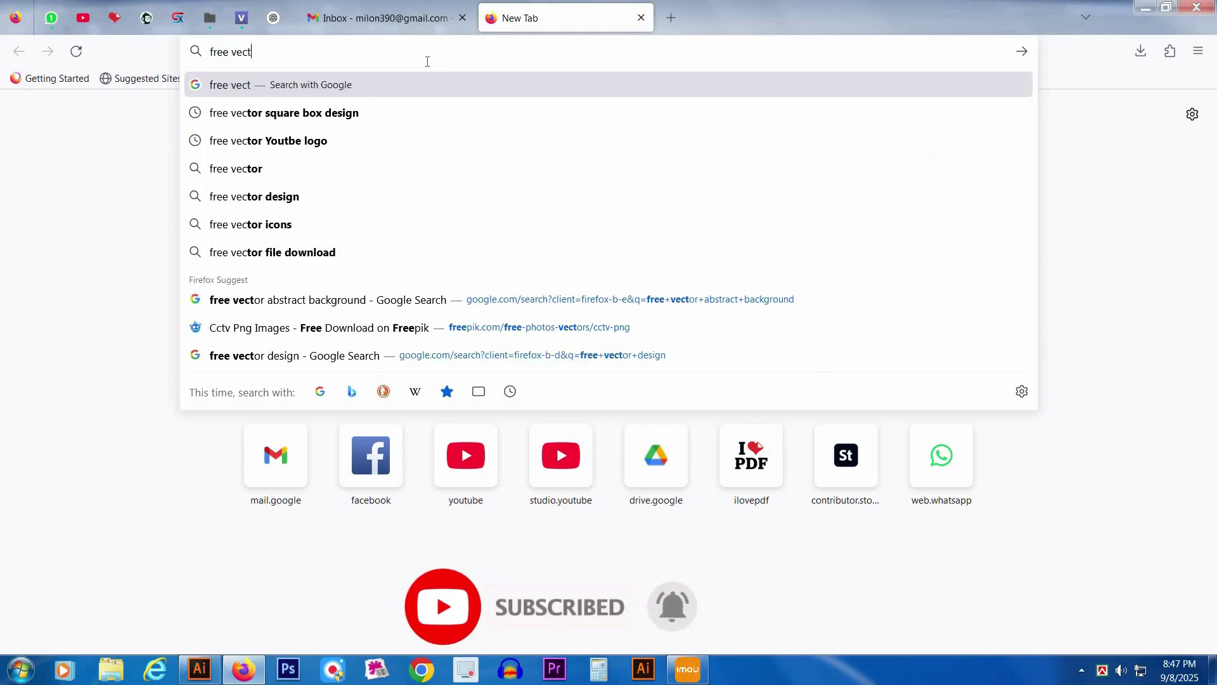
pyautogui.write('or BS')
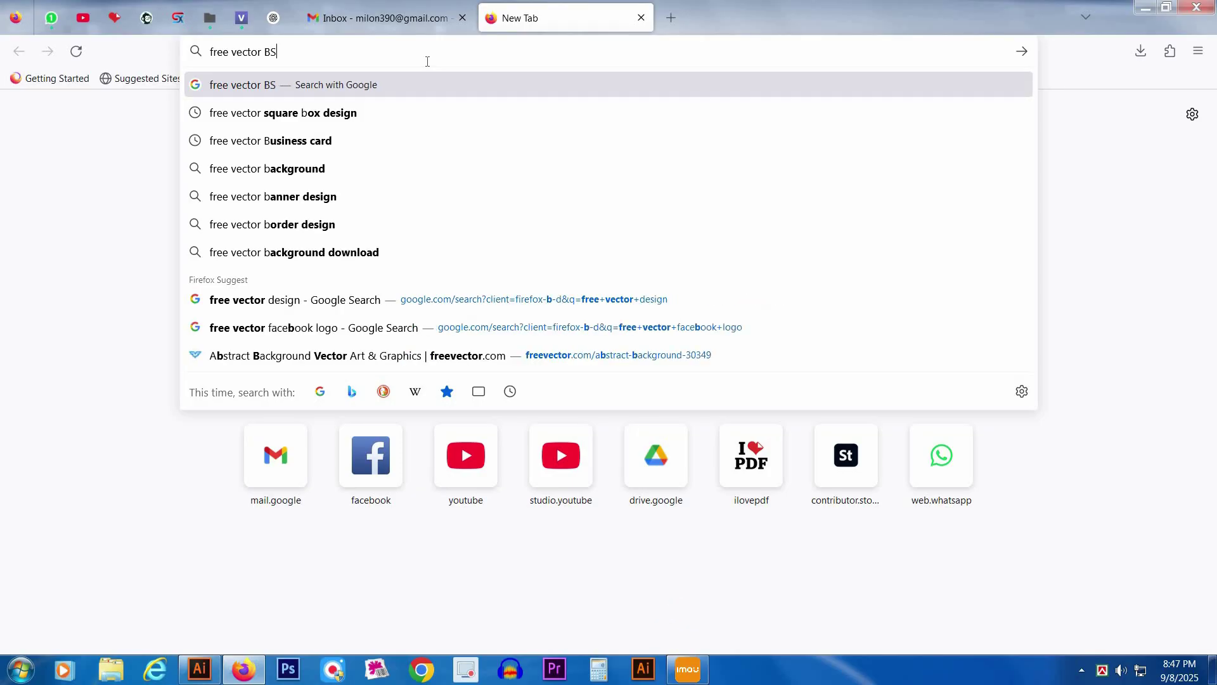
pyautogui.write('TI B')
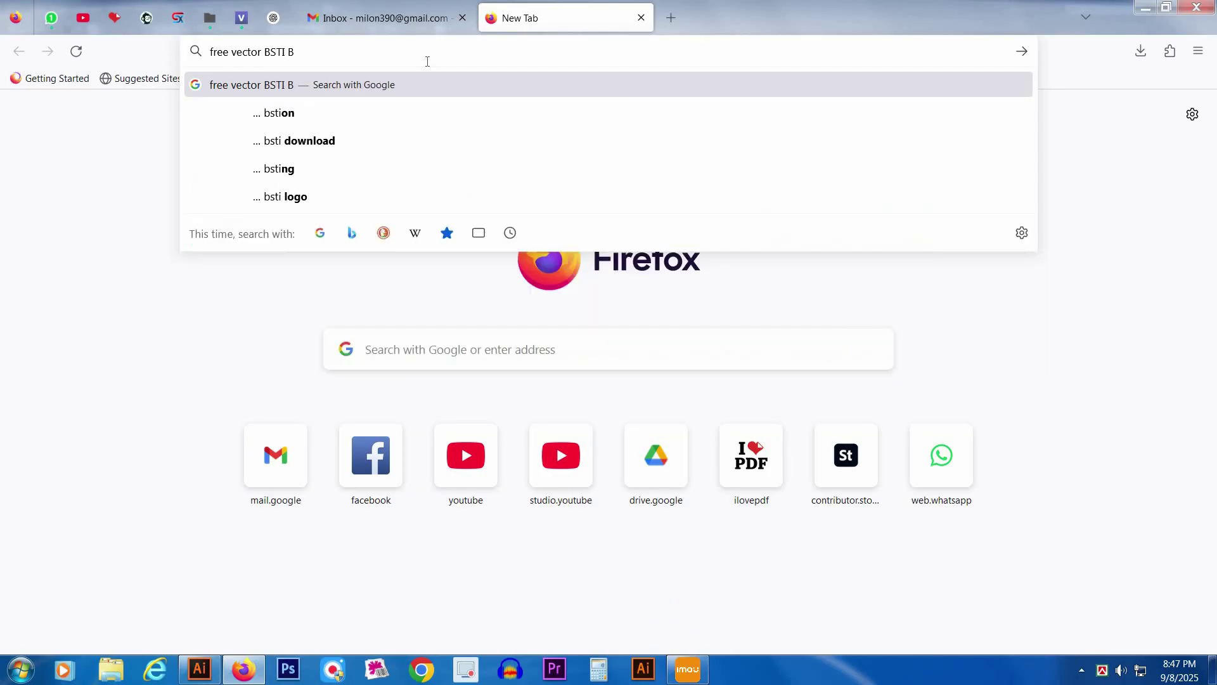
pyautogui.press('BackSpace')
pyautogui.write('b')
pyautogui.press('Return')
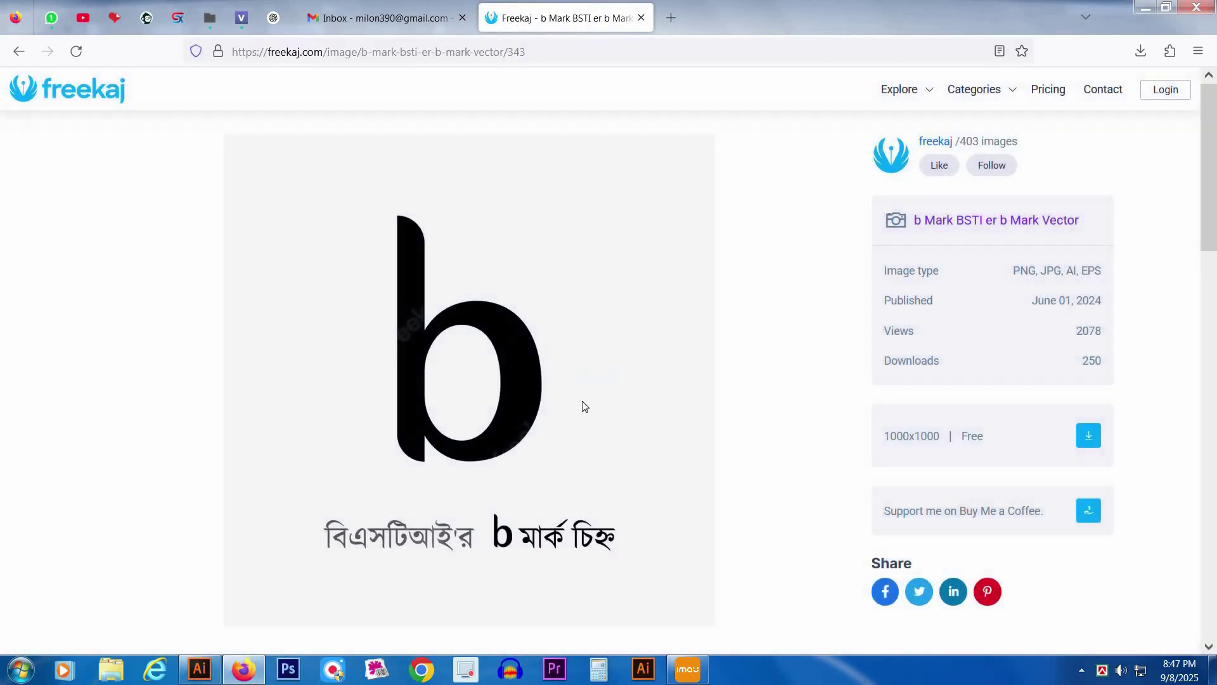
# - Look over the Freekaj b Mark BSTI page, including its preview, keywords and related images
pyautogui.scroll(-3, 639, 415)
pyautogui.scroll(-4, 660, 448)
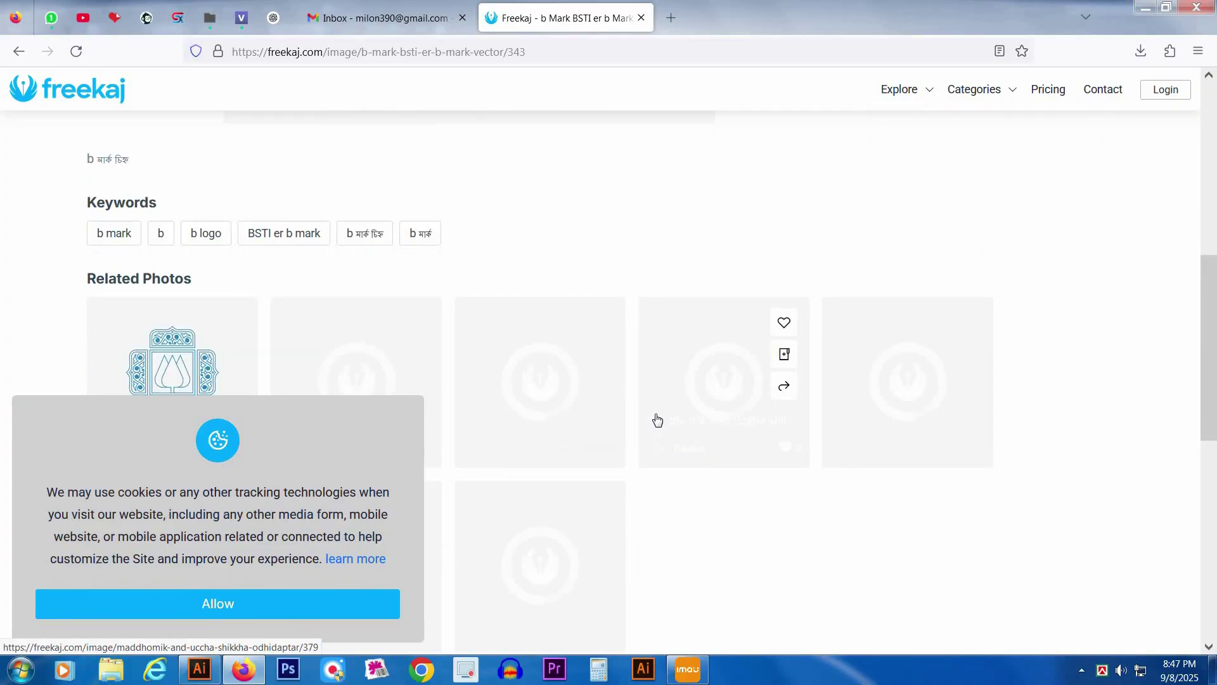
pyautogui.scroll(-3, 652, 421)
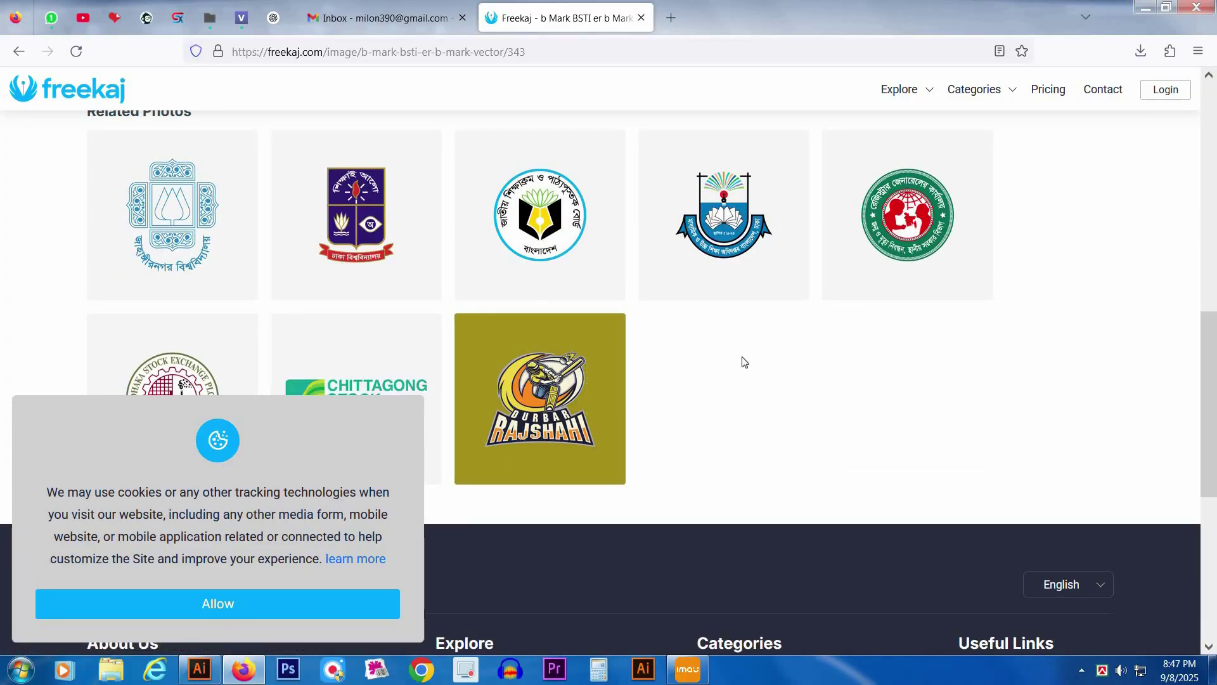
pyautogui.scroll(10, 745, 362)
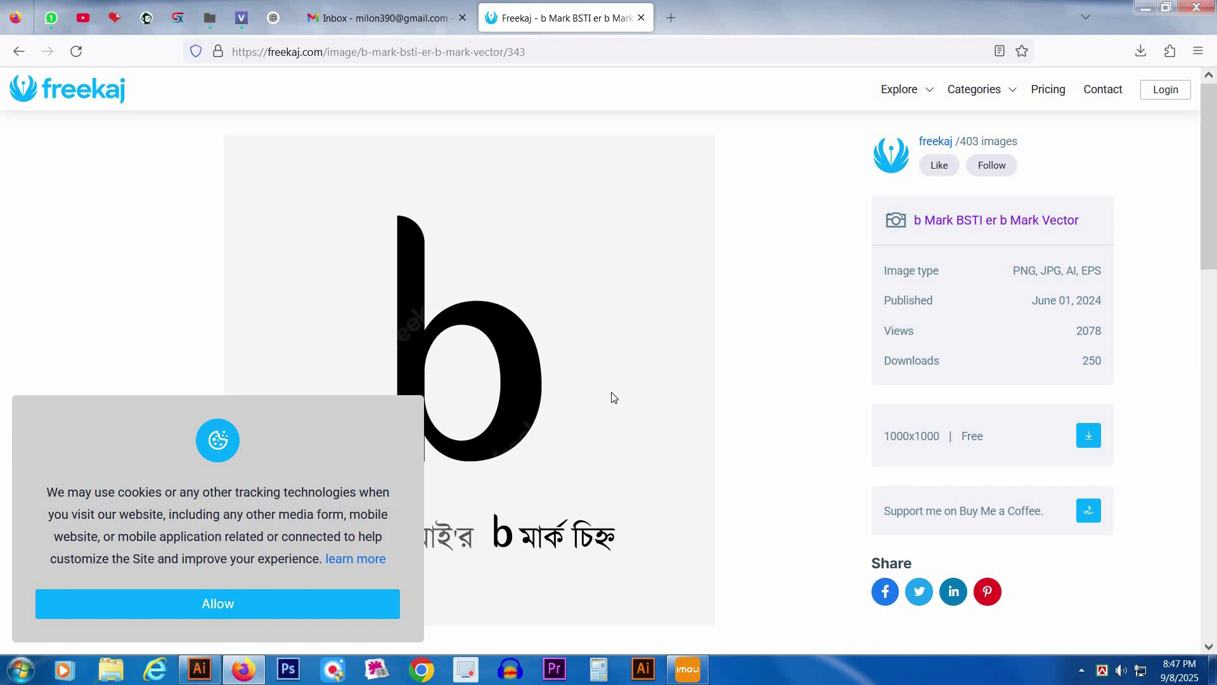
pyautogui.scroll(-6, 612, 397)
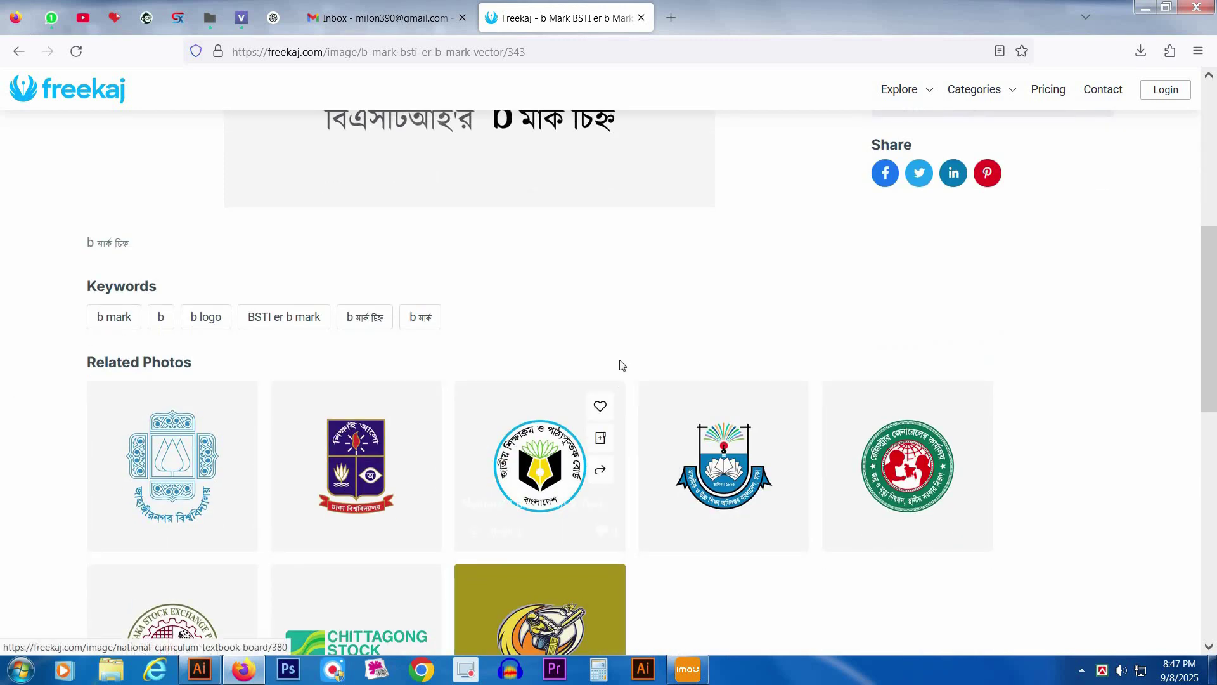
pyautogui.scroll(-7, 622, 364)
pyautogui.scroll(8, 619, 359)
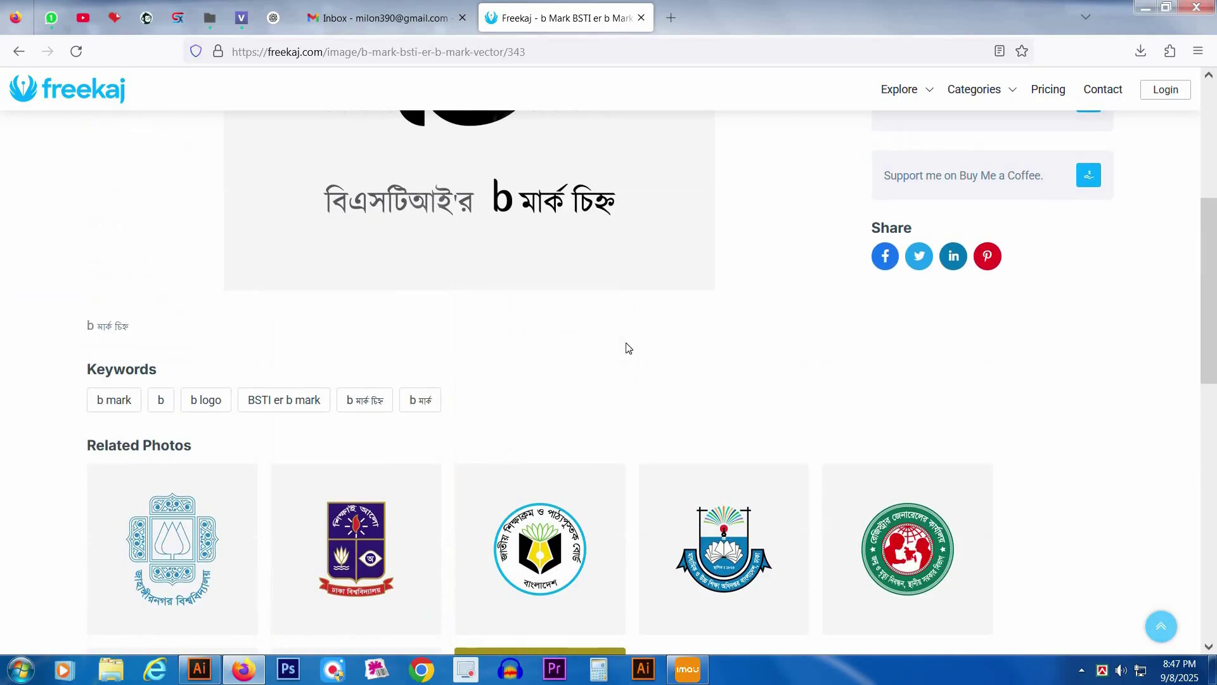
pyautogui.scroll(4, 641, 362)
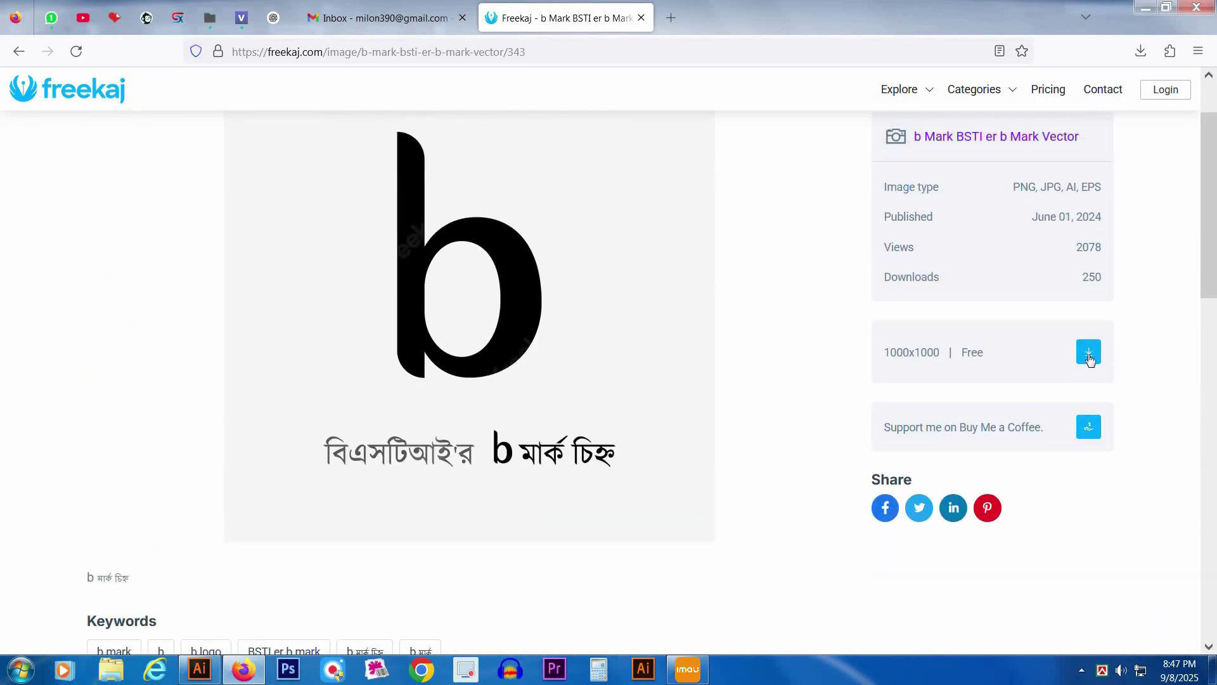
# - Download the free 1000x1000 b Mark vector and save the zip archive in the Downloads folder
pyautogui.click(1089, 354)
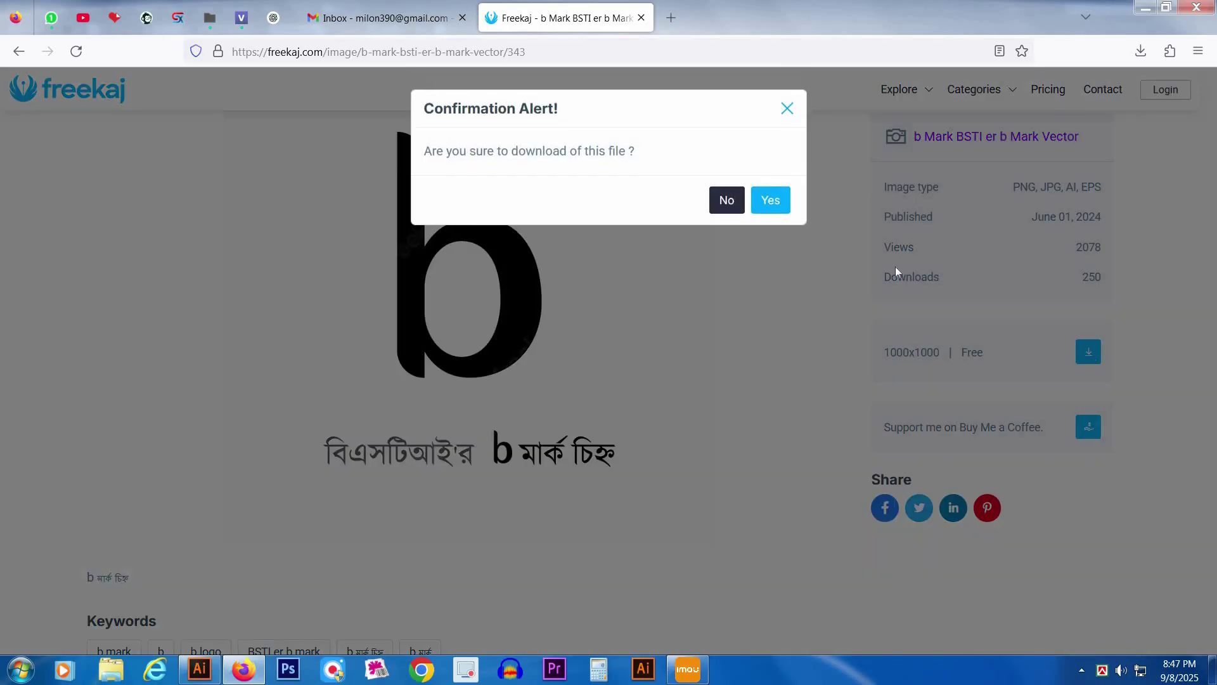
pyautogui.click(770, 202)
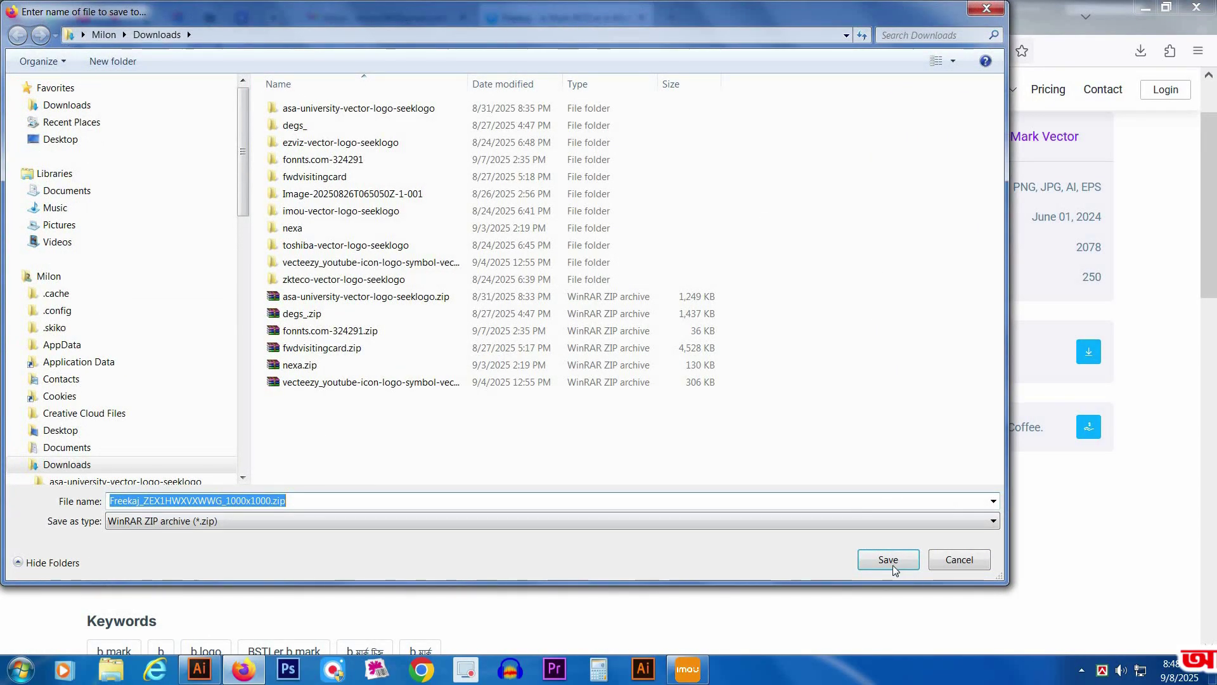
pyautogui.click(893, 568)
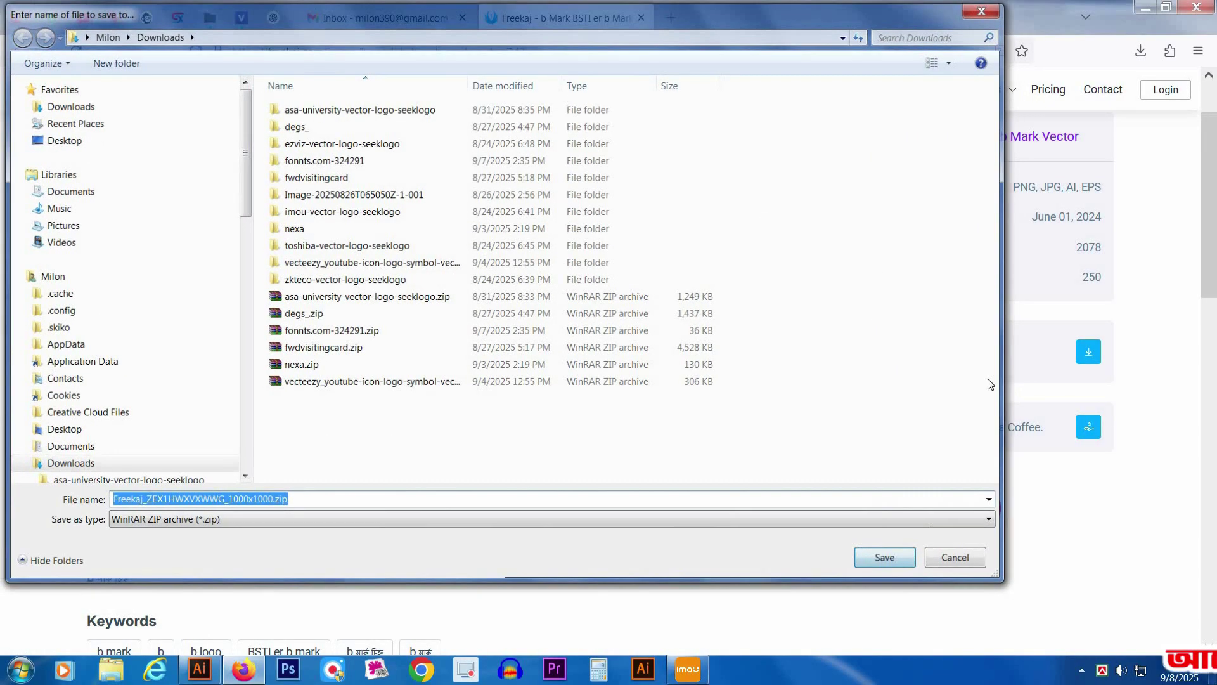
# - Extract the downloaded Freekaj zip archive into its own folder in Downloads and open that folder
pyautogui.click(1141, 52)
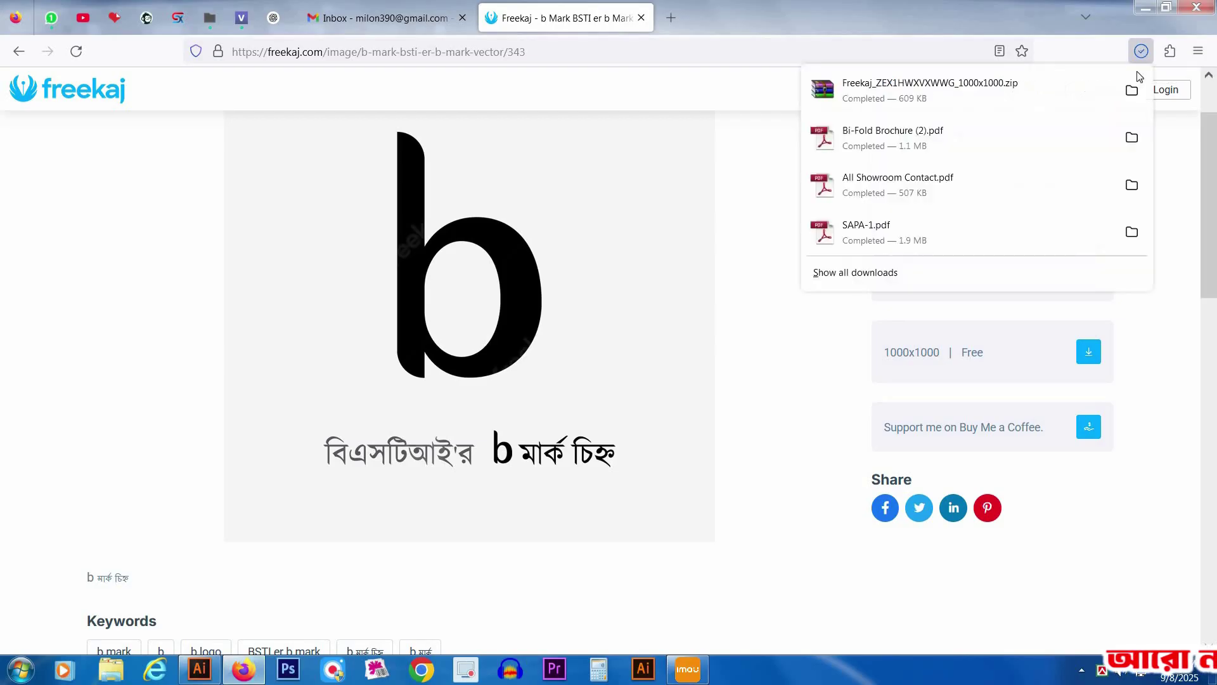
pyautogui.click(1131, 89)
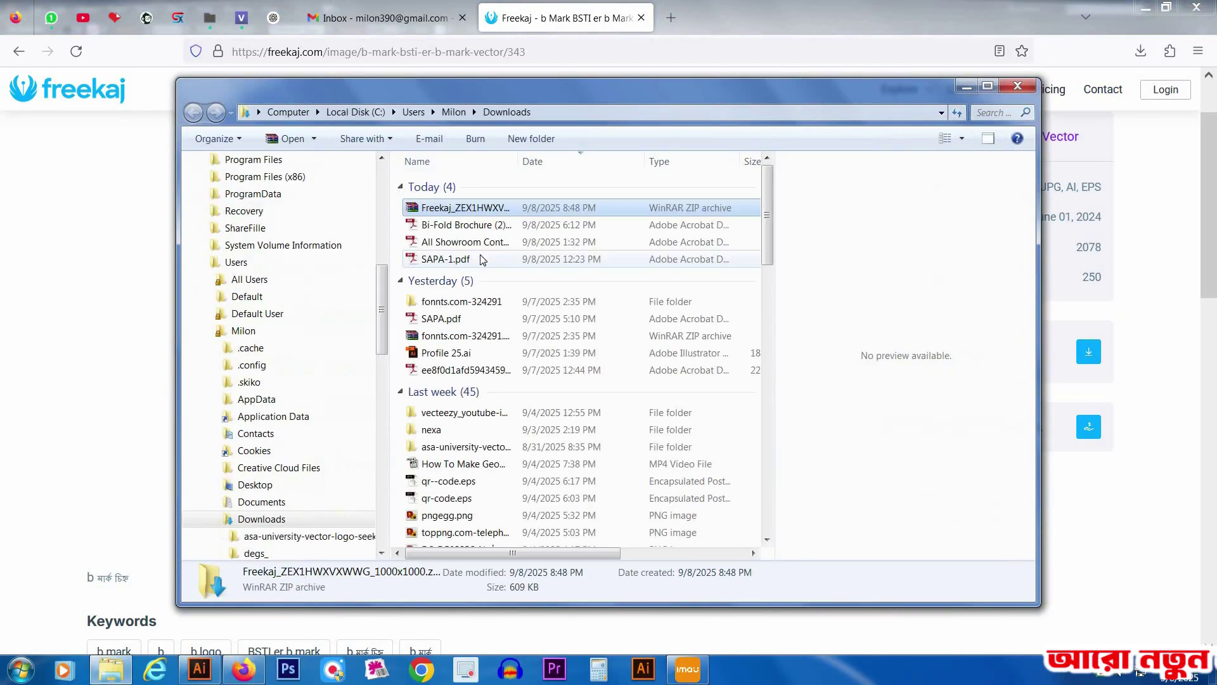
pyautogui.rightClick(443, 211)
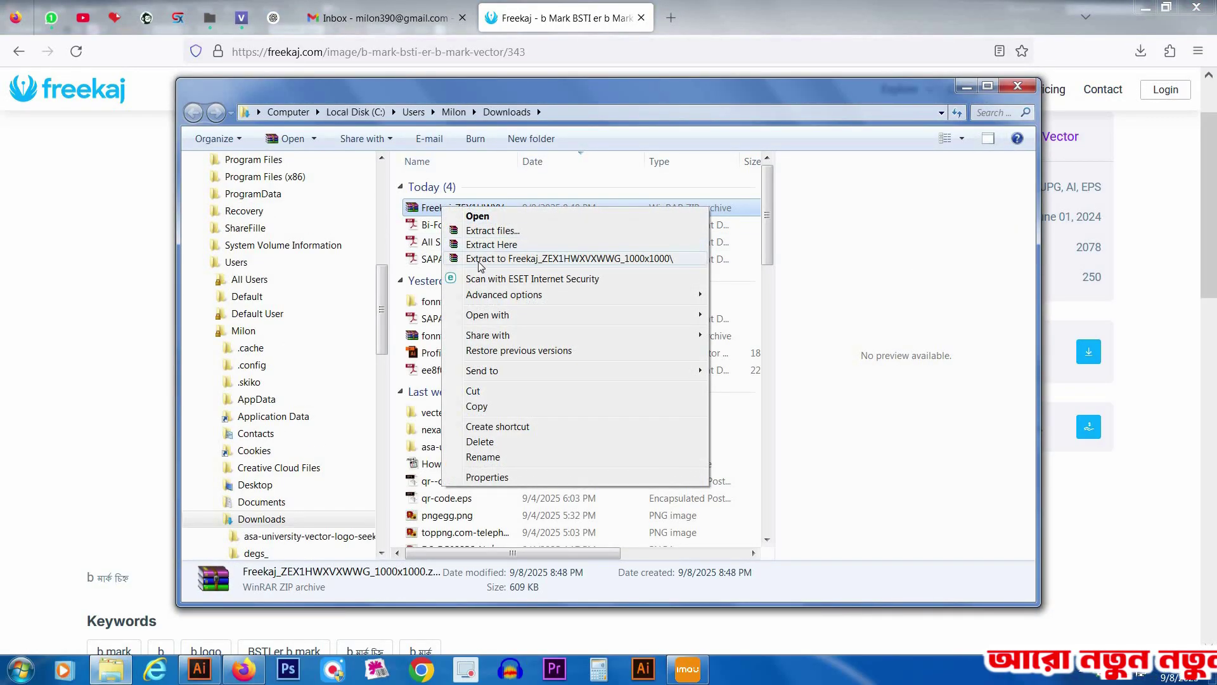
pyautogui.click(482, 259)
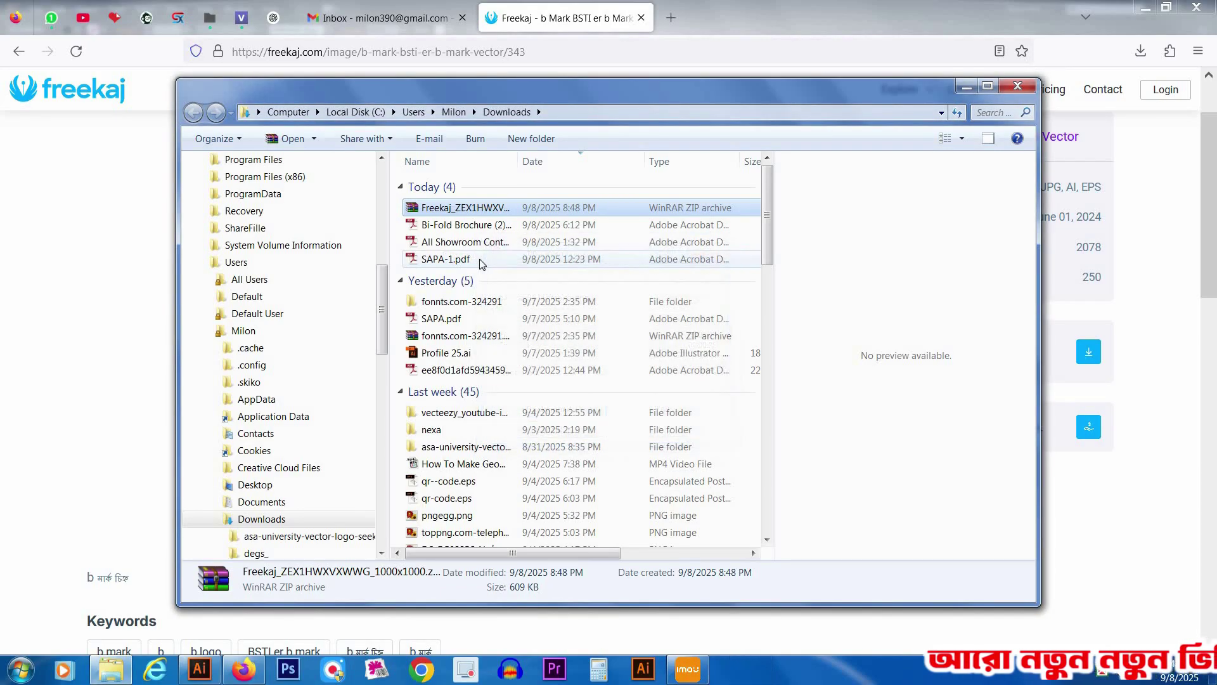
pyautogui.doubleClick(449, 211)
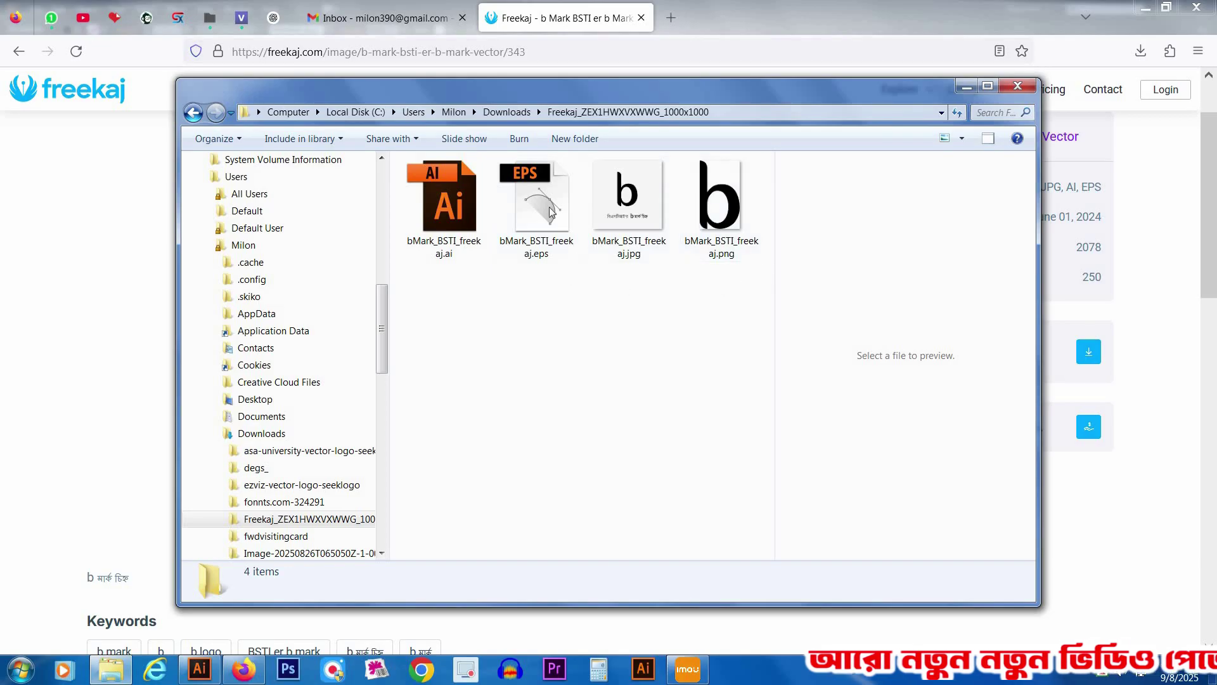
# - Open bMark_BSTI_freekaj.ai in Illustrator, accepting the import from a newer version
pyautogui.click(503, 216)
pyautogui.click(447, 206)
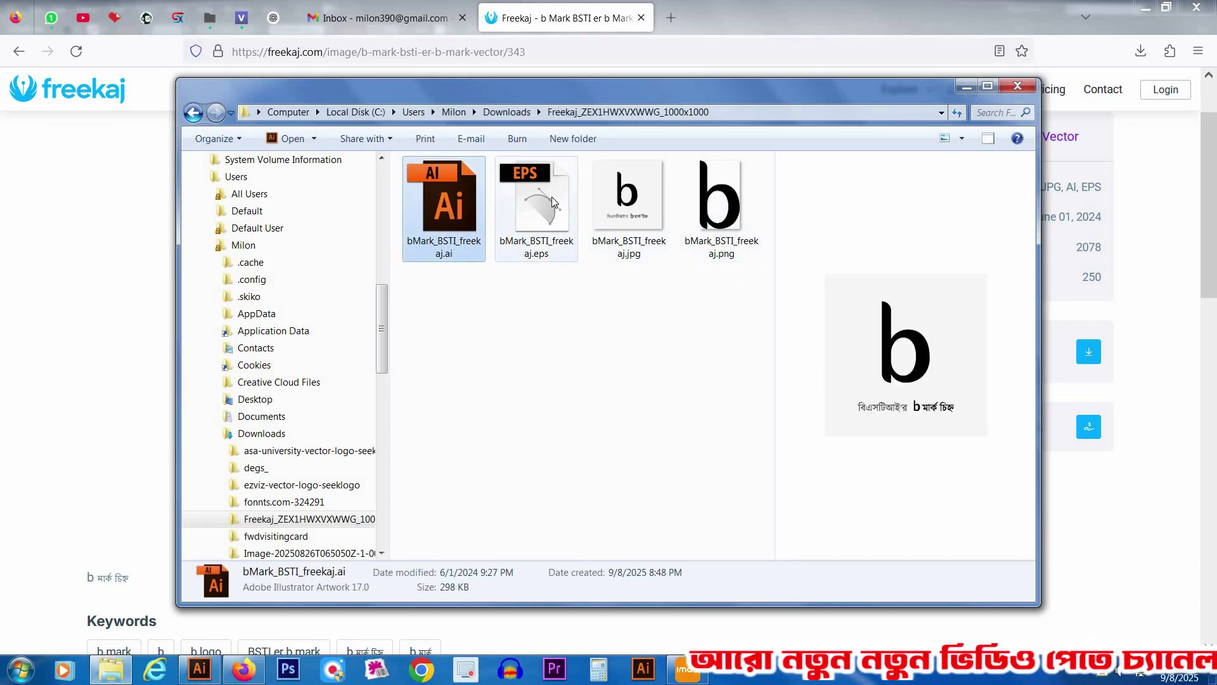
pyautogui.moveTo(454, 203); pyautogui.dragTo(663, 38)
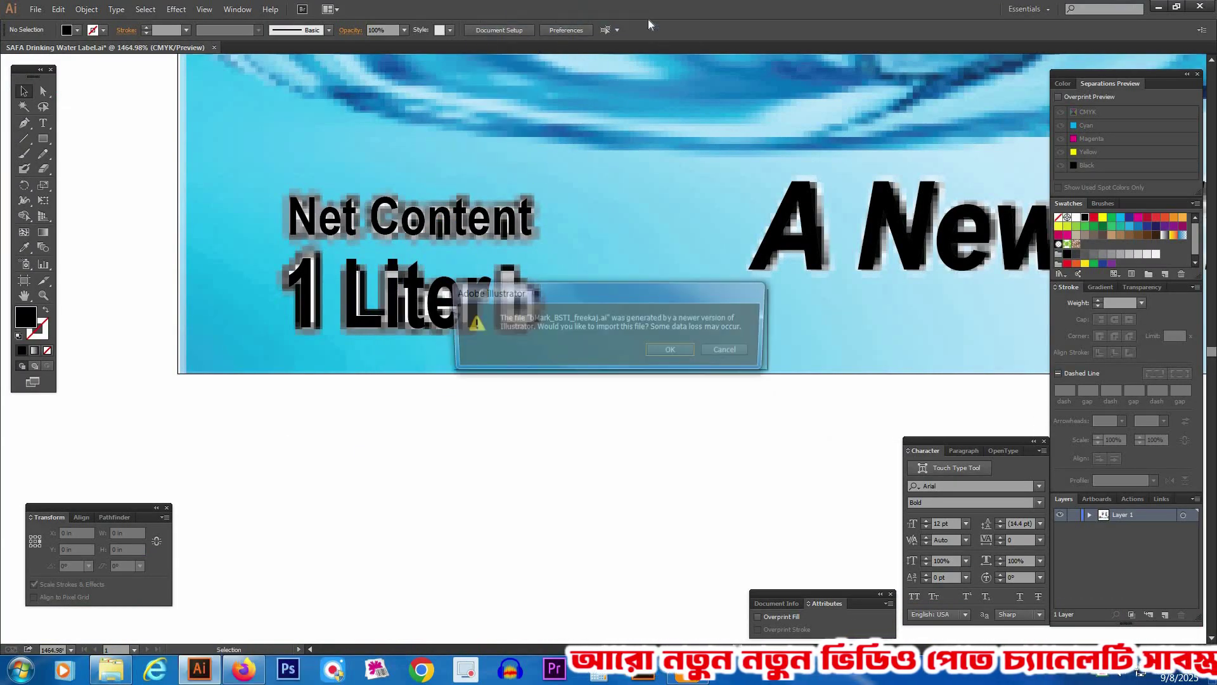
pyautogui.click(674, 352)
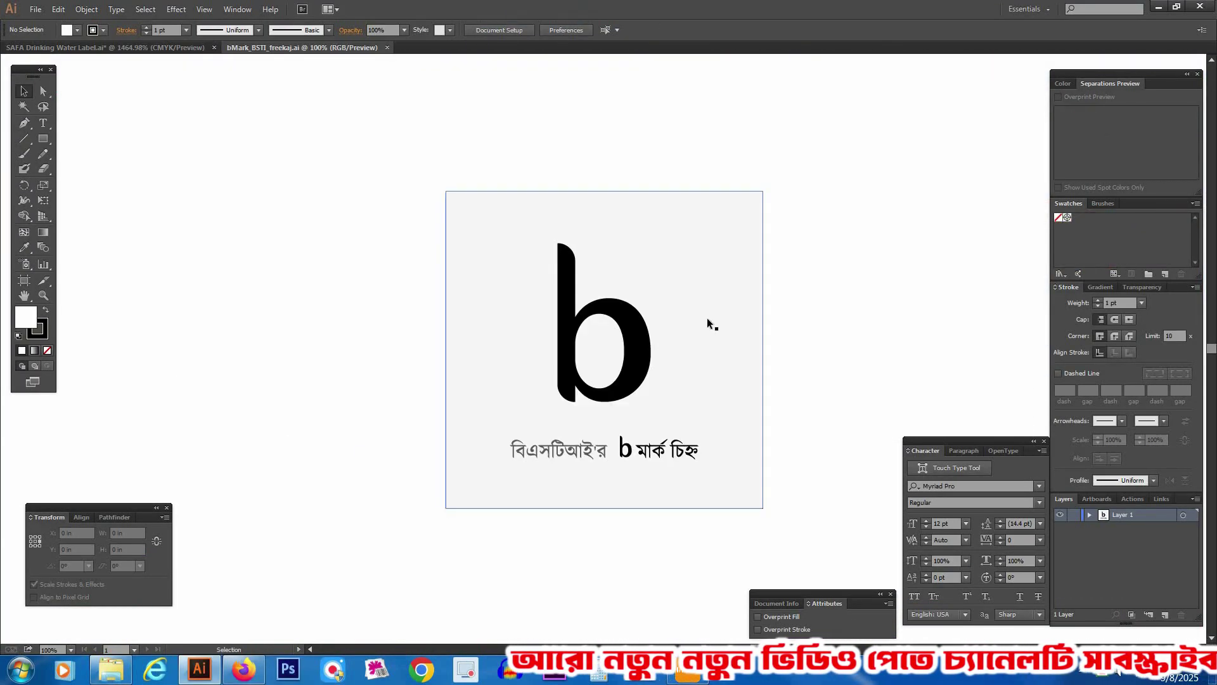
# - Remove the grey background and the Bengali caption, leaving only the large b mark
pyautogui.moveTo(766, 491); pyautogui.dragTo(806, 425)
pyautogui.press('Delete')
pyautogui.hotkey('ctrl', 'z')
pyautogui.moveTo(848, 365); pyautogui.dragTo(824, 351)
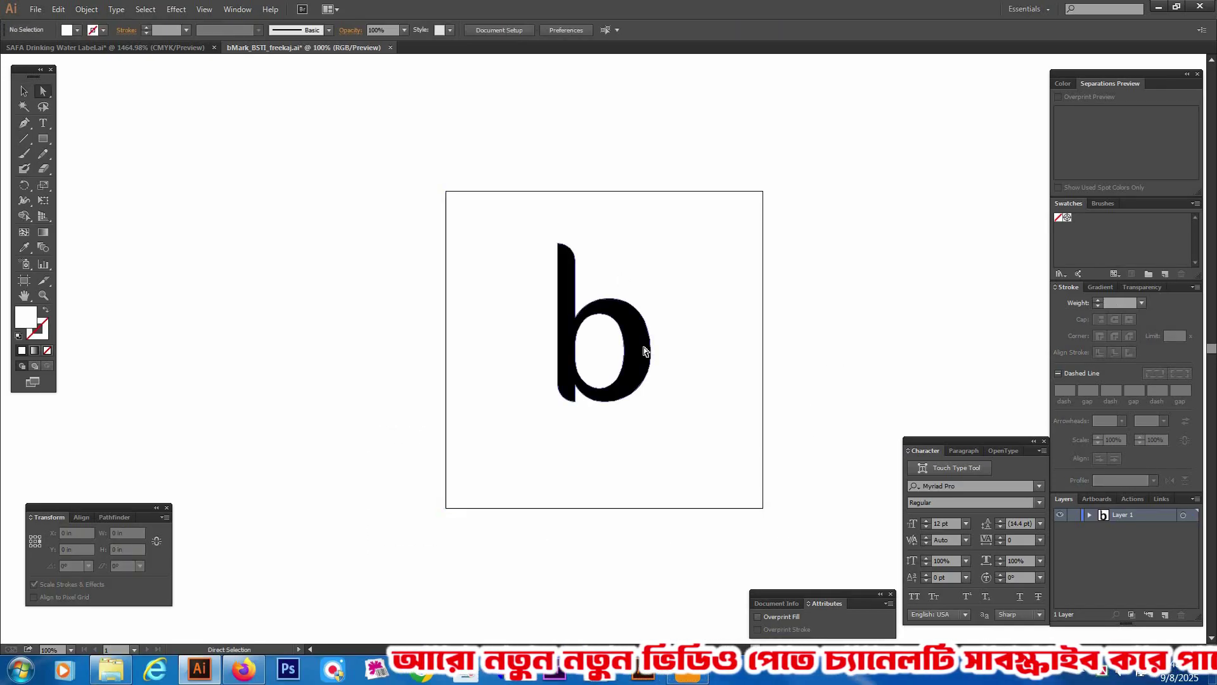
# - Cut the b mark to the clipboard and close bMark_BSTI_freekaj.ai without saving changes
pyautogui.click(644, 347)
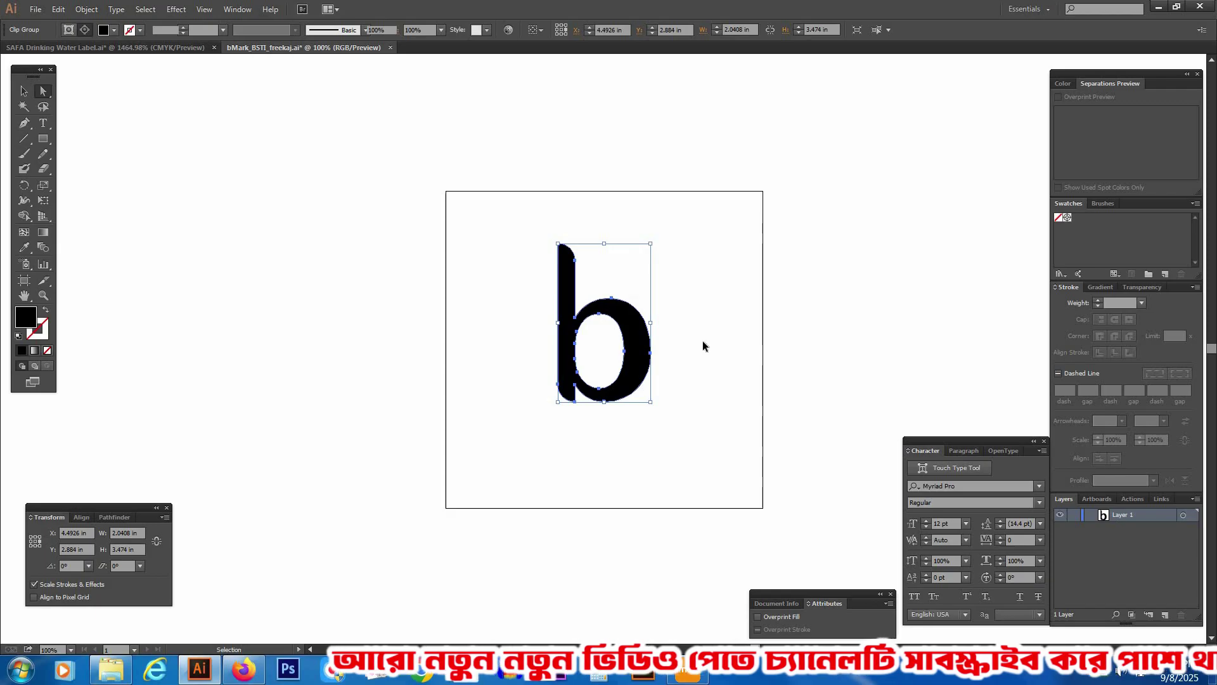
pyautogui.press('Delete')
pyautogui.hotkey('ctrl', 'w')
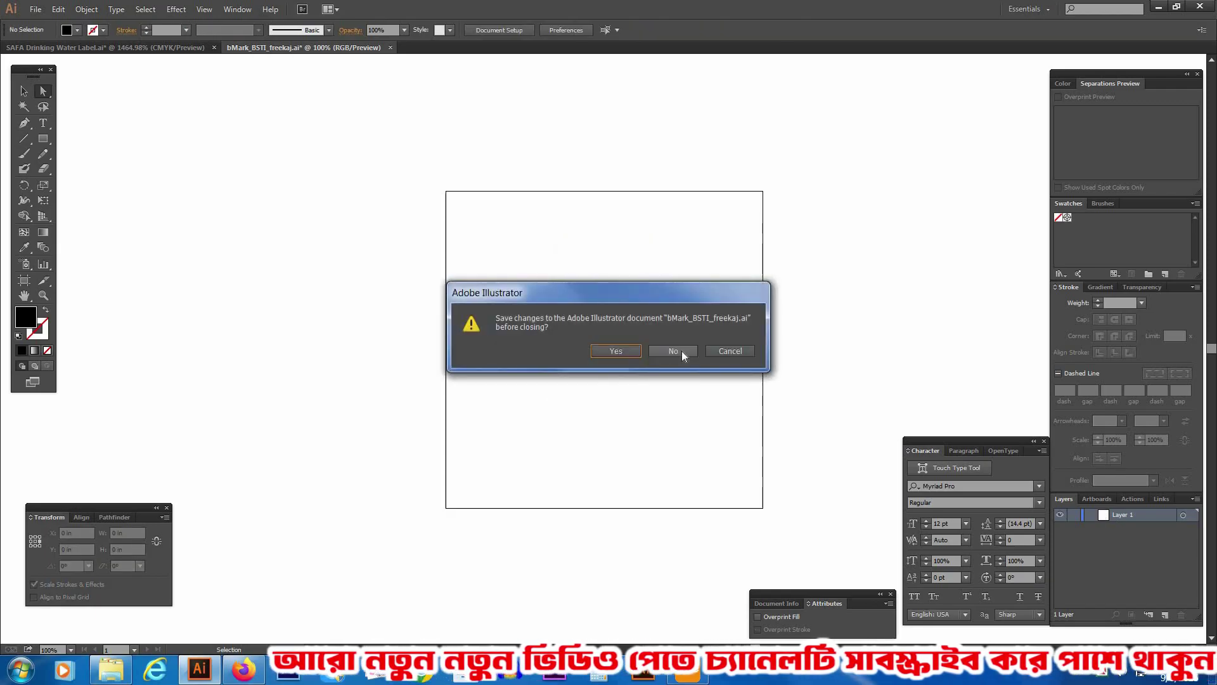
pyautogui.click(681, 351)
# - Hide the panels and paste the vector b mark into the SAFA Drinking Water Label document
pyautogui.press('Tab')
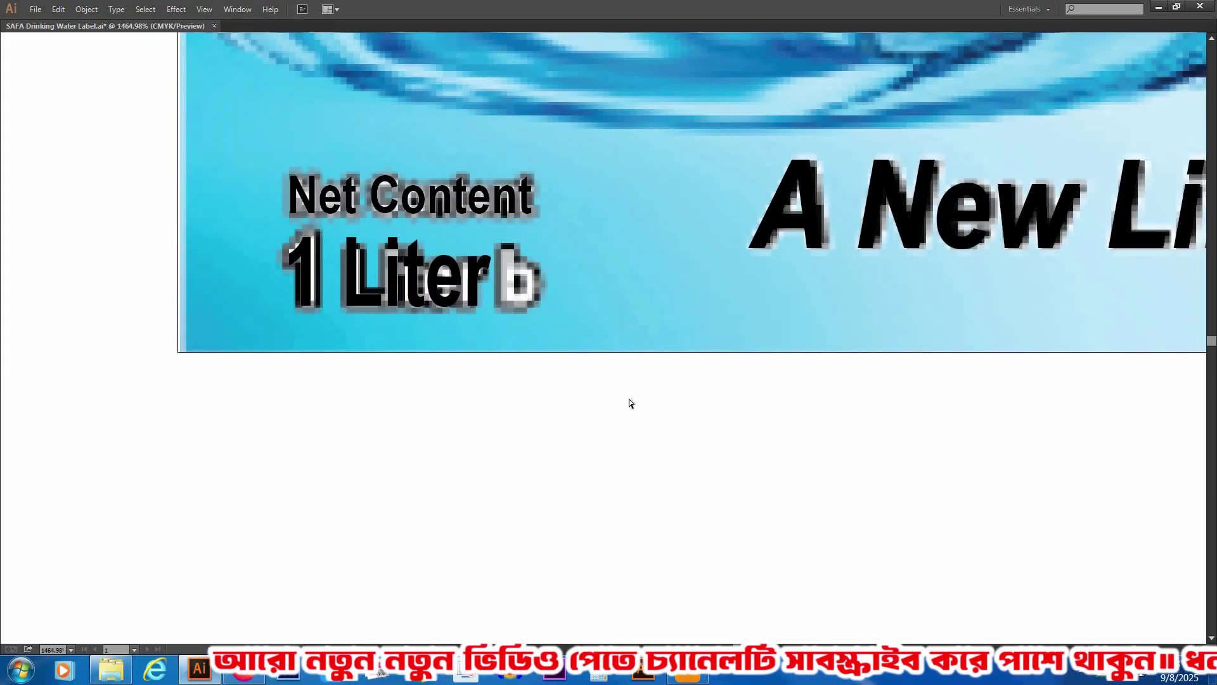
pyautogui.hotkey('ctrl', 'v')
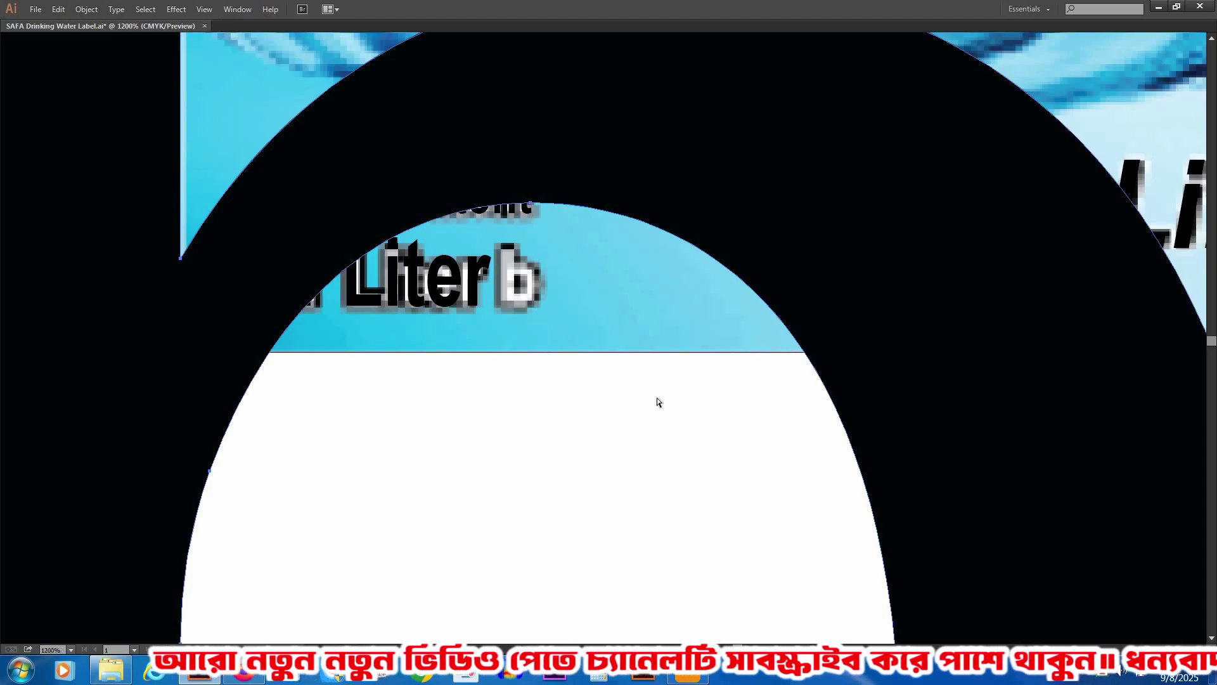
pyautogui.hotkey('ctrl', '-')
pyautogui.hotkey('ctrl', '-')
pyautogui.hotkey('ctrl', '-')
pyautogui.hotkey('ctrl', '-')
pyautogui.hotkey('ctrl', '-')
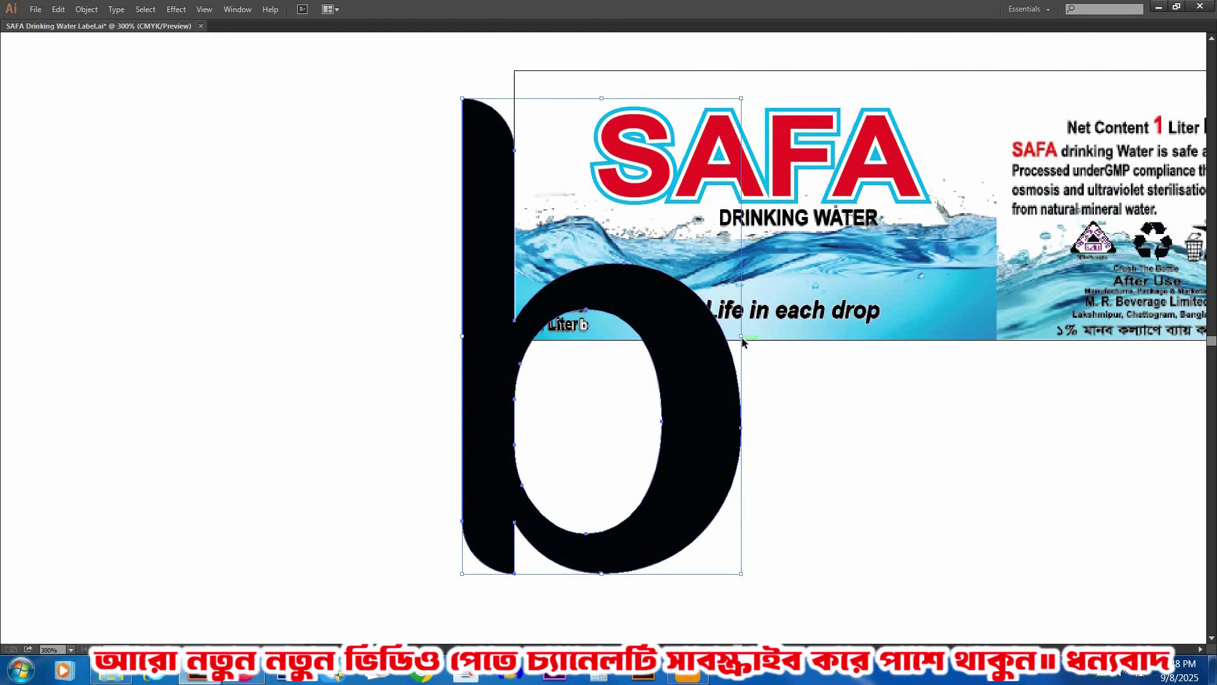
# - Scale down the pasted b mark and fit it over the original b after 1 Liter on the front panel
pyautogui.moveTo(742, 337); pyautogui.dragTo(540, 363)
pyautogui.scroll(5, 630, 361)
pyautogui.click(497, 503)
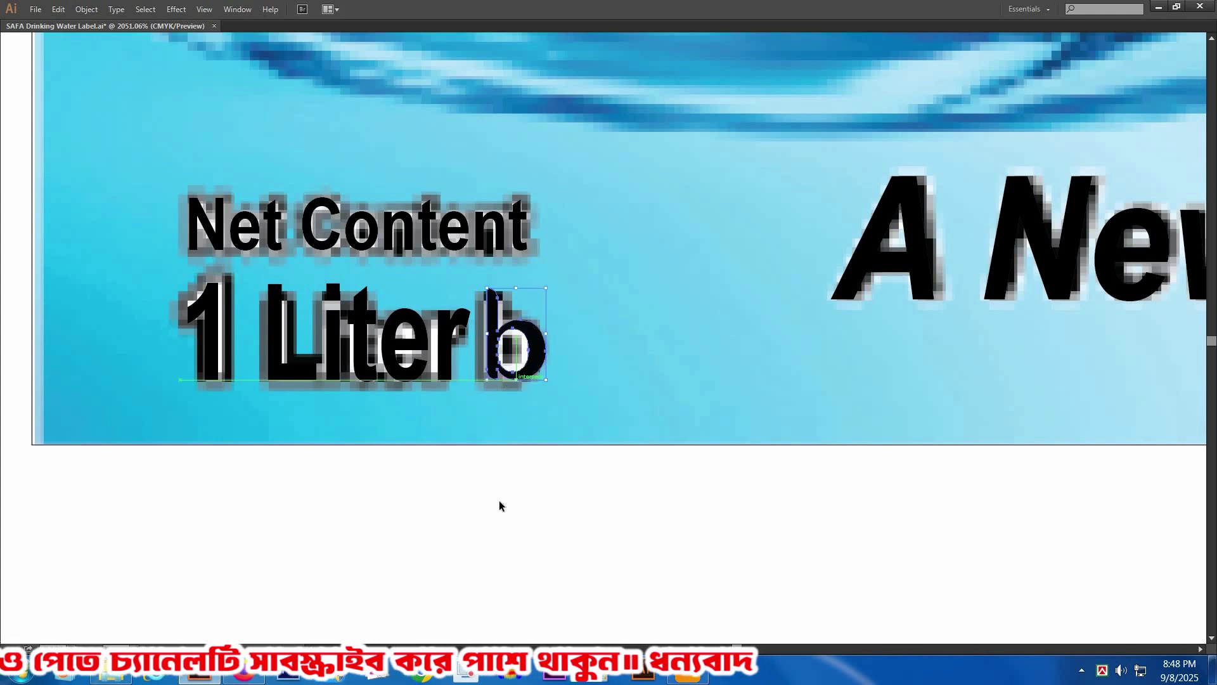
# - Duplicate the 1 Liter text and b mark below the label, replacing the copied text with "b" for comparison
pyautogui.moveTo(602, 252); pyautogui.dragTo(653, 68)
pyautogui.moveTo(558, 170); pyautogui.dragTo(558, 392)
pyautogui.moveTo(446, 188); pyautogui.dragTo(445, 398)
pyautogui.tripleClick(445, 398)
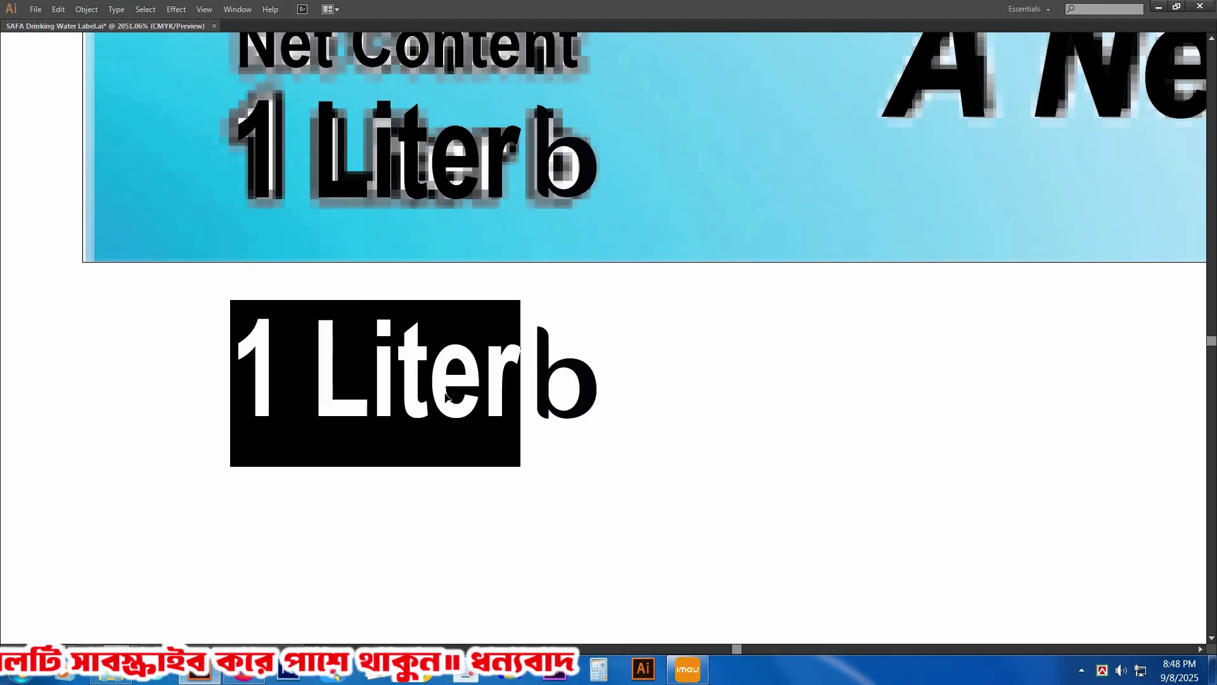
pyautogui.write('b')
pyautogui.moveTo(286, 380); pyautogui.dragTo(520, 380)
pyautogui.moveTo(414, 286); pyautogui.dragTo(706, 483)
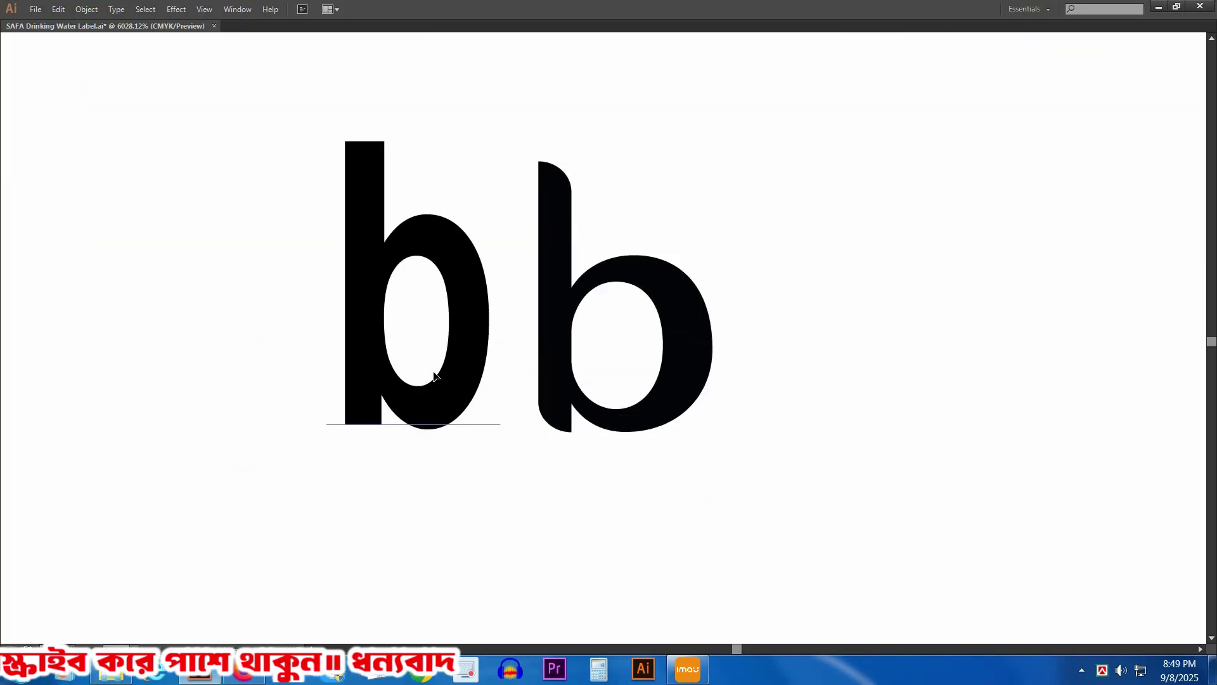
# - Compare the Arial b with the b mark side by side and delete both copies below the label
pyautogui.press('v')
pyautogui.click(462, 389)
pyautogui.click(878, 466)
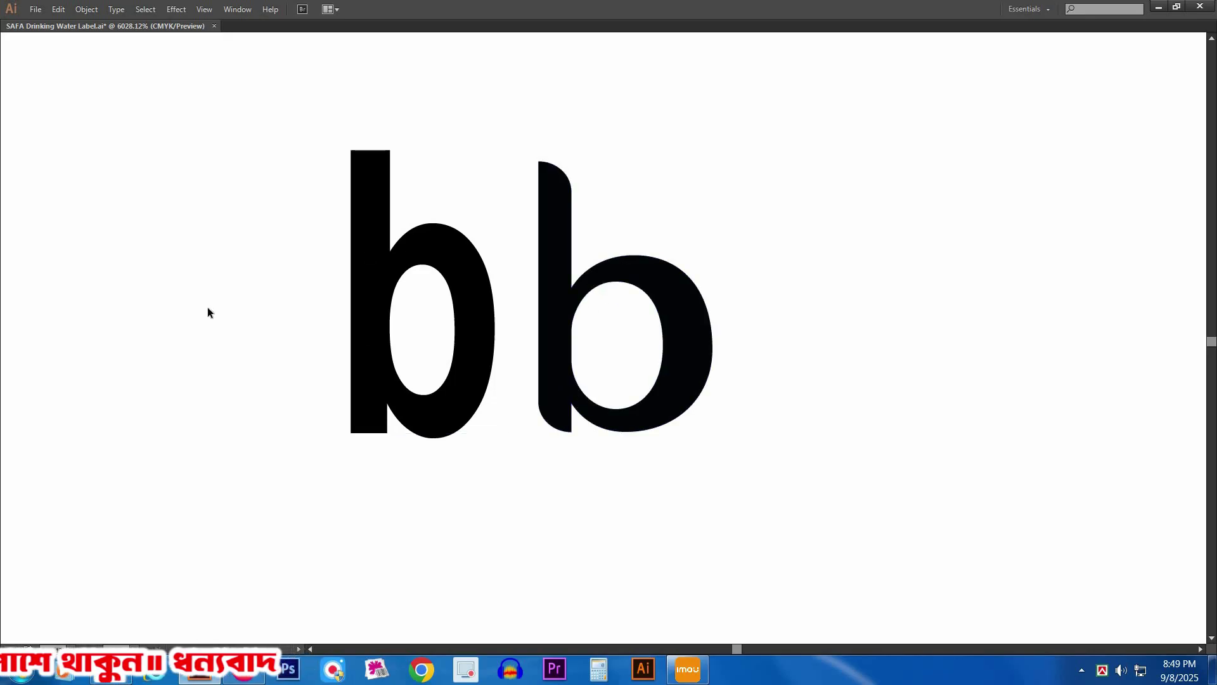
pyautogui.click(387, 309)
pyautogui.press('Delete')
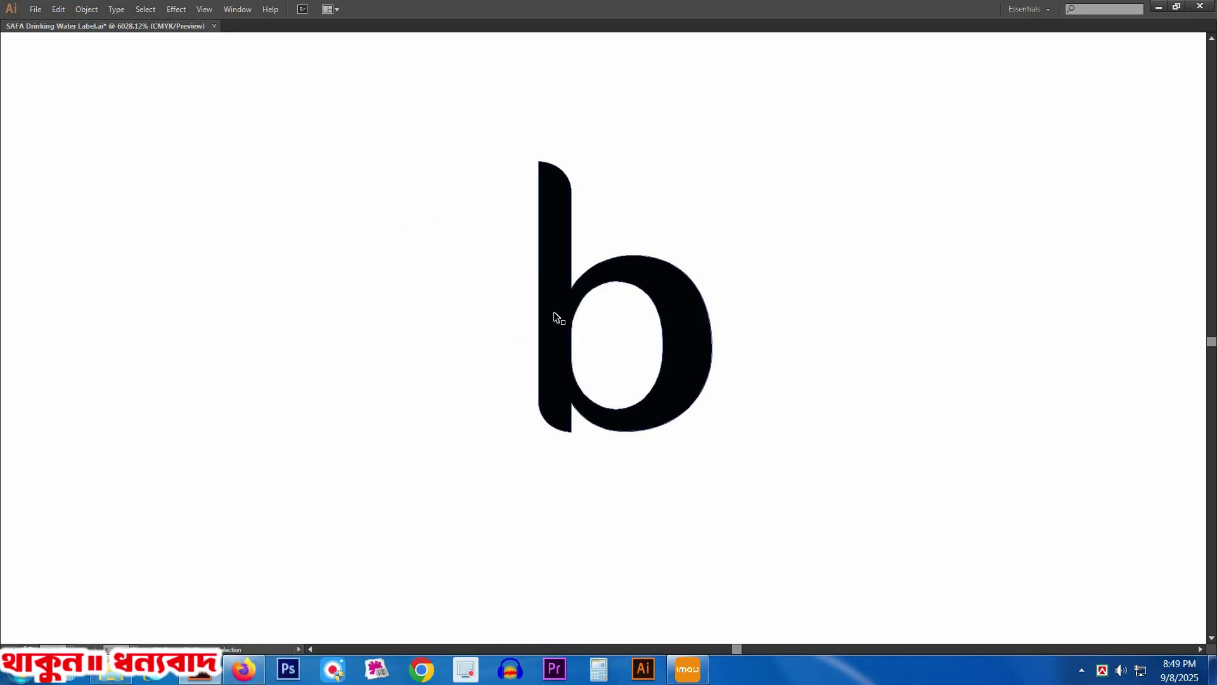
pyautogui.click(555, 317)
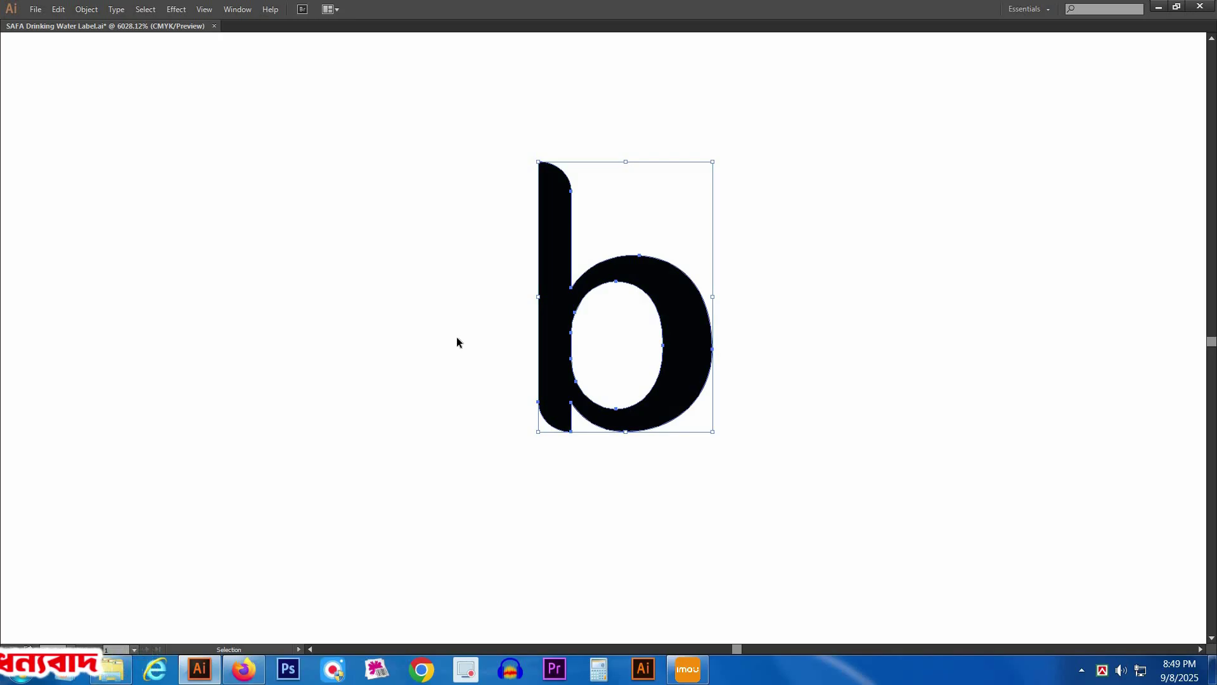
pyautogui.press('Delete')
# - Move the English text block starting with Net Content 1 Liter b onto the label's second panel
pyautogui.hotkey('ctrl', '-')
pyautogui.hotkey('ctrl', '-')
pyautogui.hotkey('ctrl', '-')
pyautogui.hotkey('ctrl', '-')
pyautogui.hotkey('ctrl', '-')
pyautogui.hotkey('ctrl', '-')
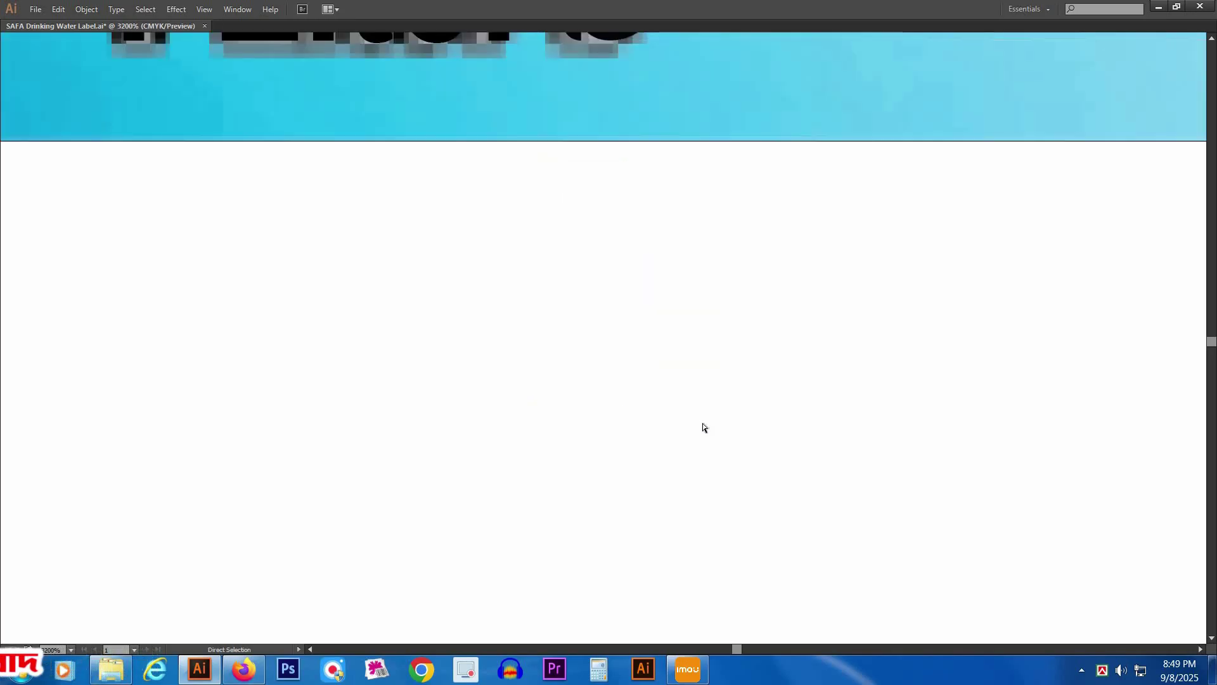
pyautogui.moveTo(799, 293); pyautogui.dragTo(448, 407)
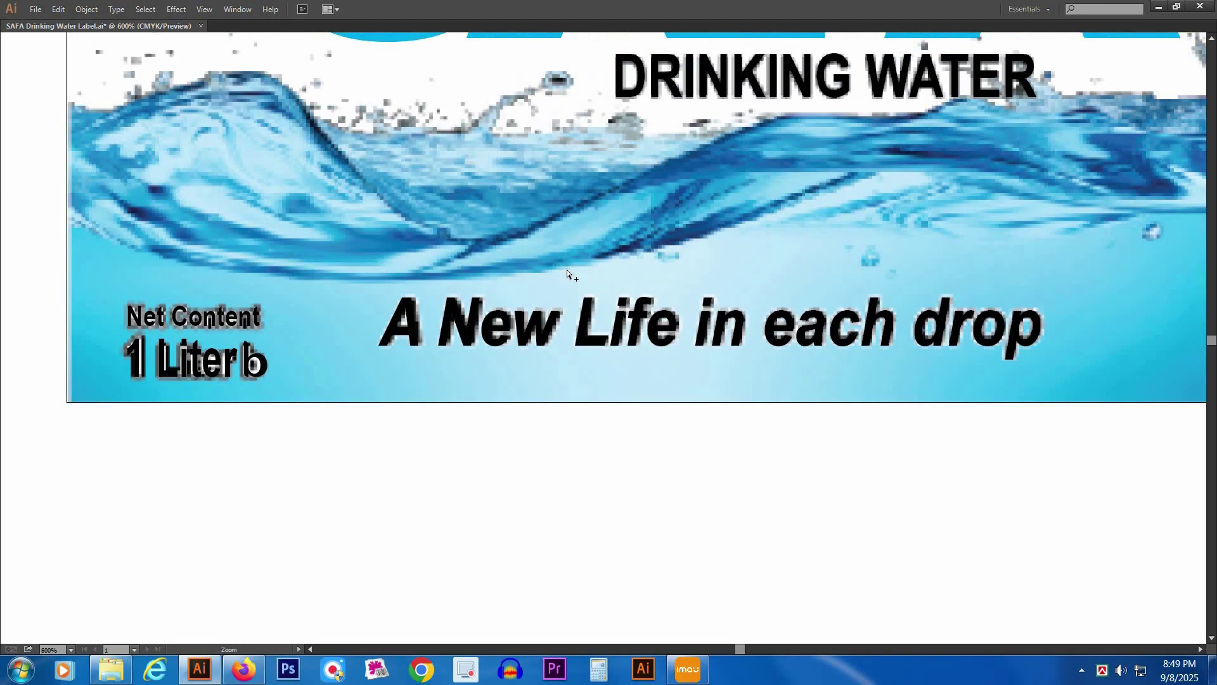
pyautogui.hotkey('ctrl', '-')
pyautogui.hscroll(3, 428, 209)
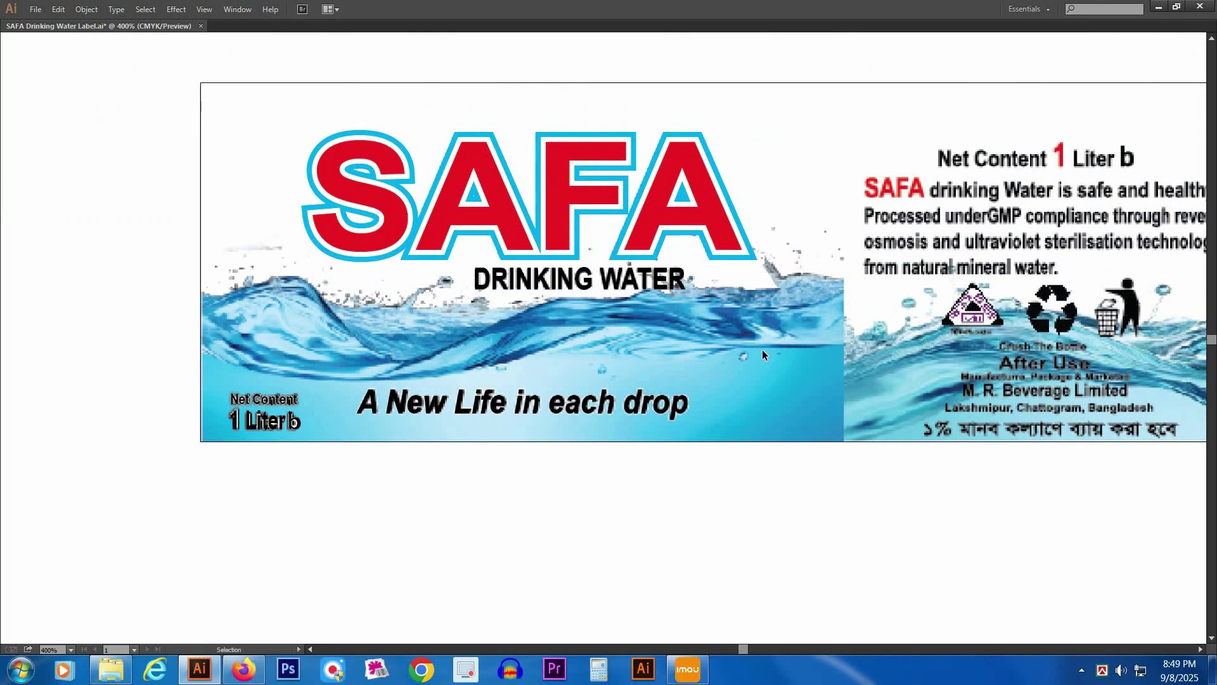
pyautogui.moveTo(923, 369); pyautogui.dragTo(504, 383)
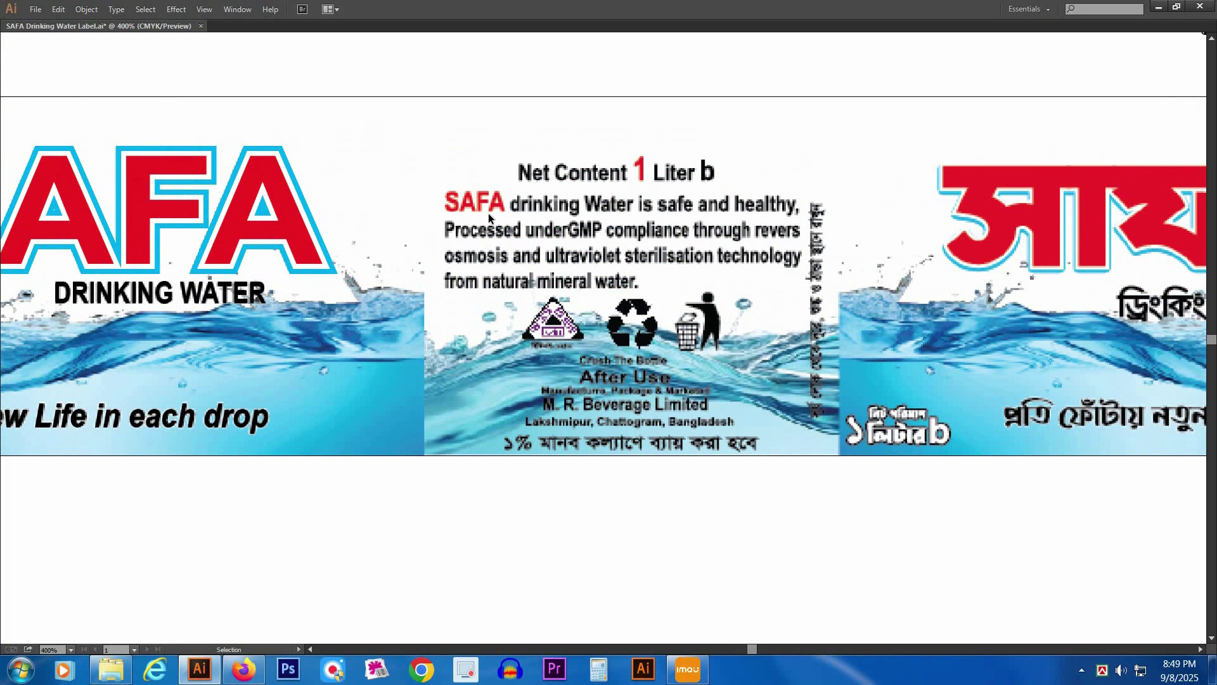
pyautogui.hotkey('ctrl', '-')
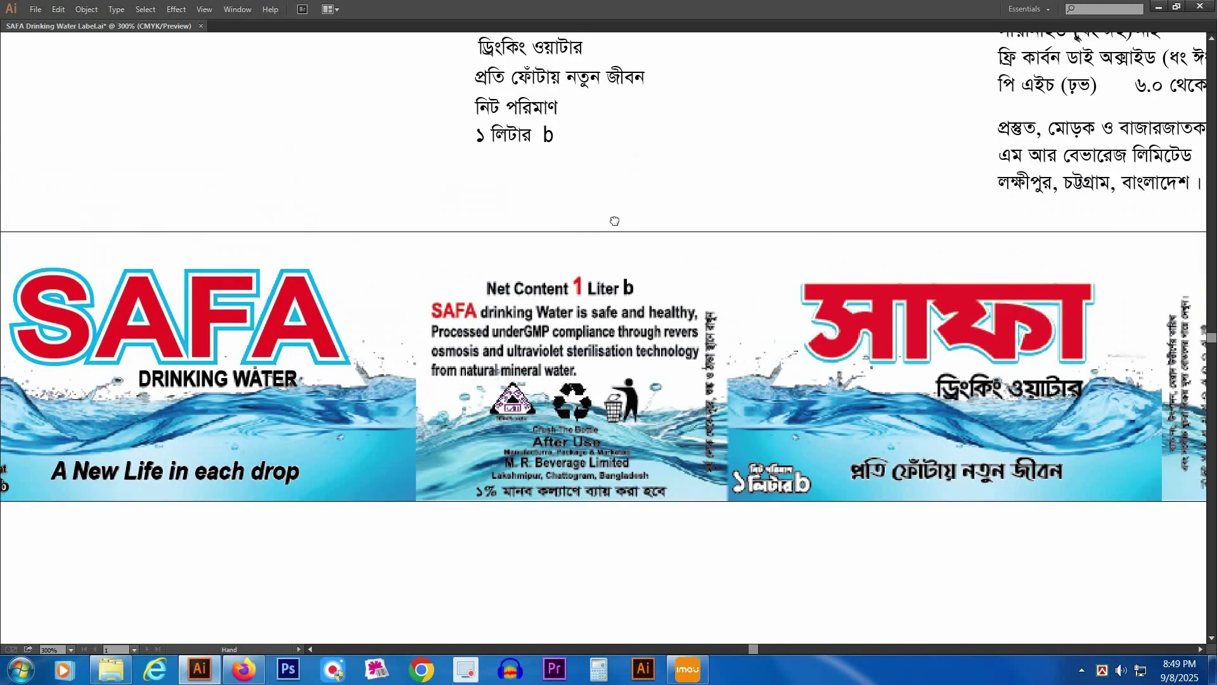
pyautogui.scroll(3, 624, 249)
pyautogui.scroll(5, 671, 398)
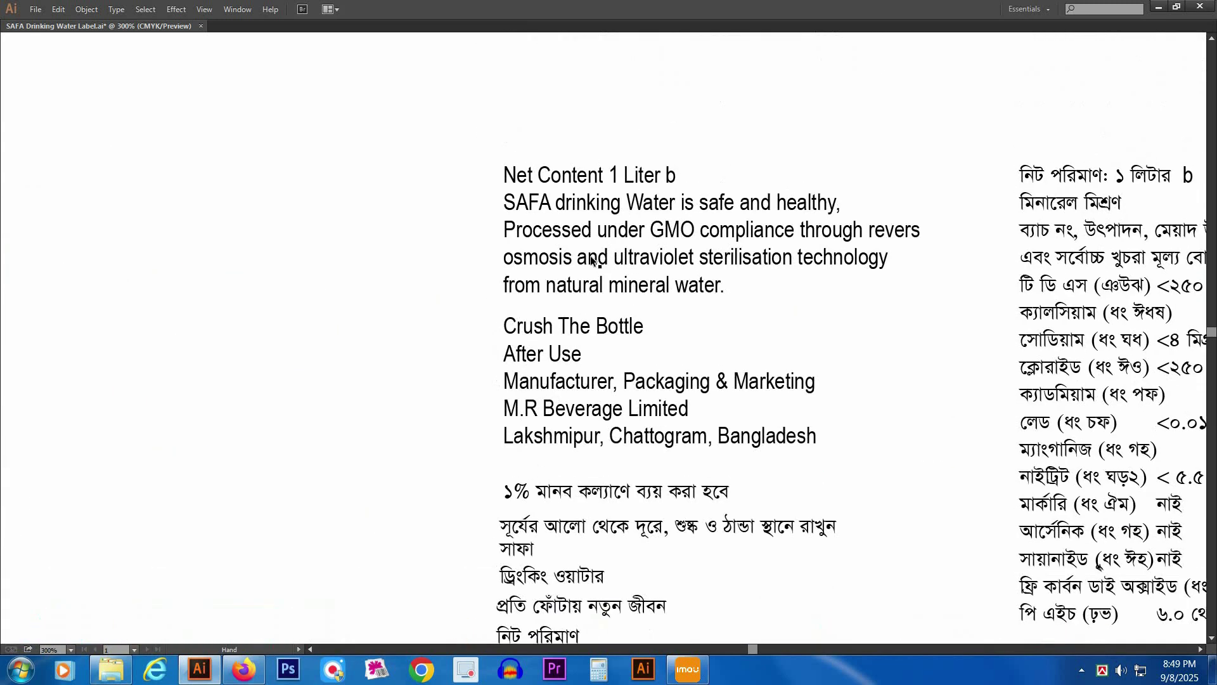
pyautogui.hotkey('ctrl', '-')
pyautogui.hotkey('ctrl', '-')
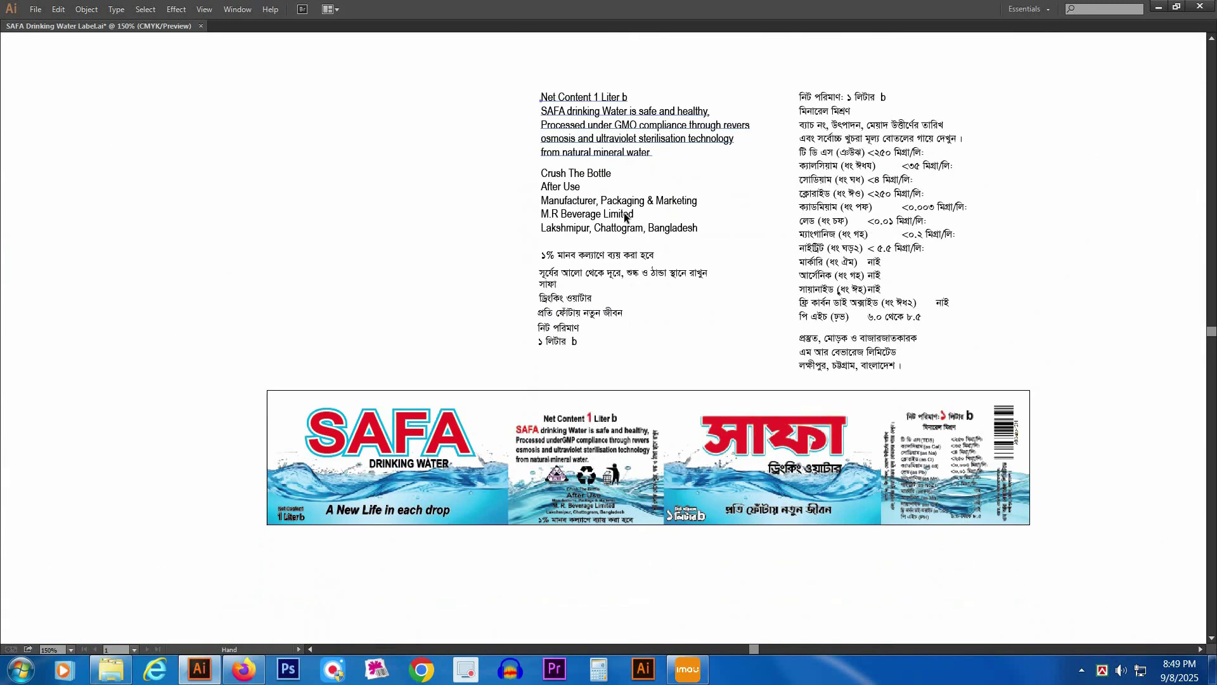
pyautogui.moveTo(558, 394); pyautogui.dragTo(512, 420)
# - Fill the English text block red and shift it lower to uncover the original Net Content line
pyautogui.press('Tab')
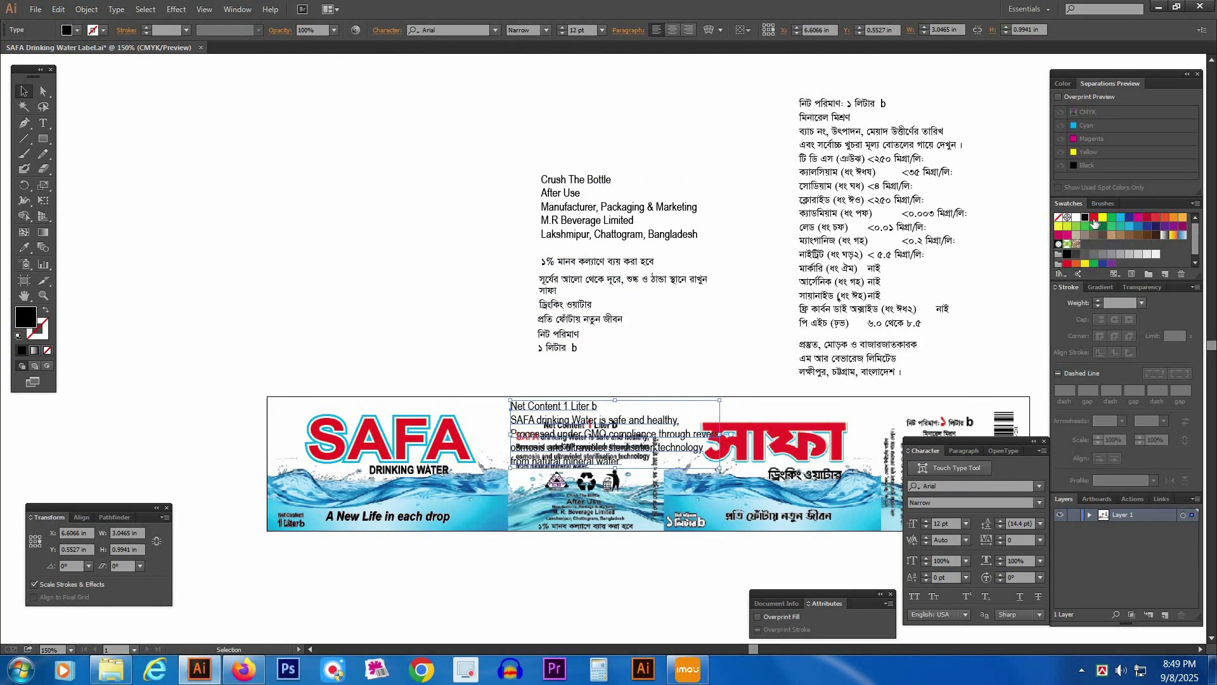
pyautogui.click(1094, 217)
pyautogui.press('Tab')
pyautogui.moveTo(470, 352); pyautogui.dragTo(850, 552)
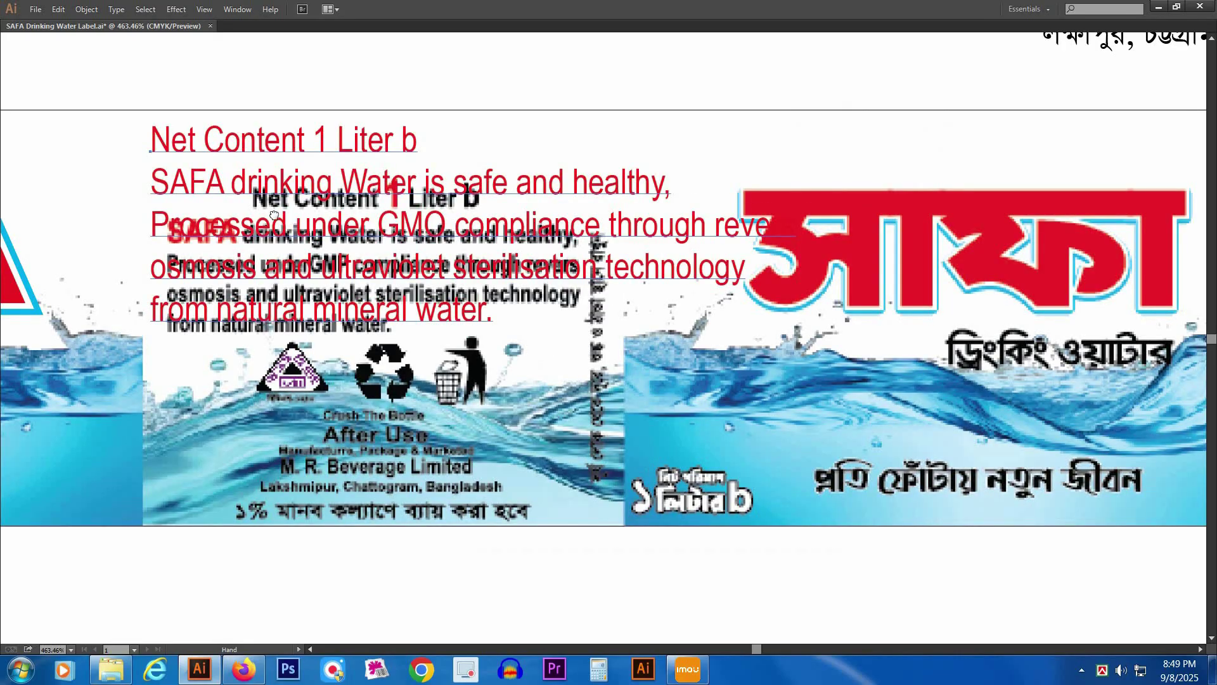
pyautogui.moveTo(274, 216); pyautogui.dragTo(350, 242)
pyautogui.moveTo(326, 164); pyautogui.dragTo(430, 330)
pyautogui.scroll(-1, 400, 335)
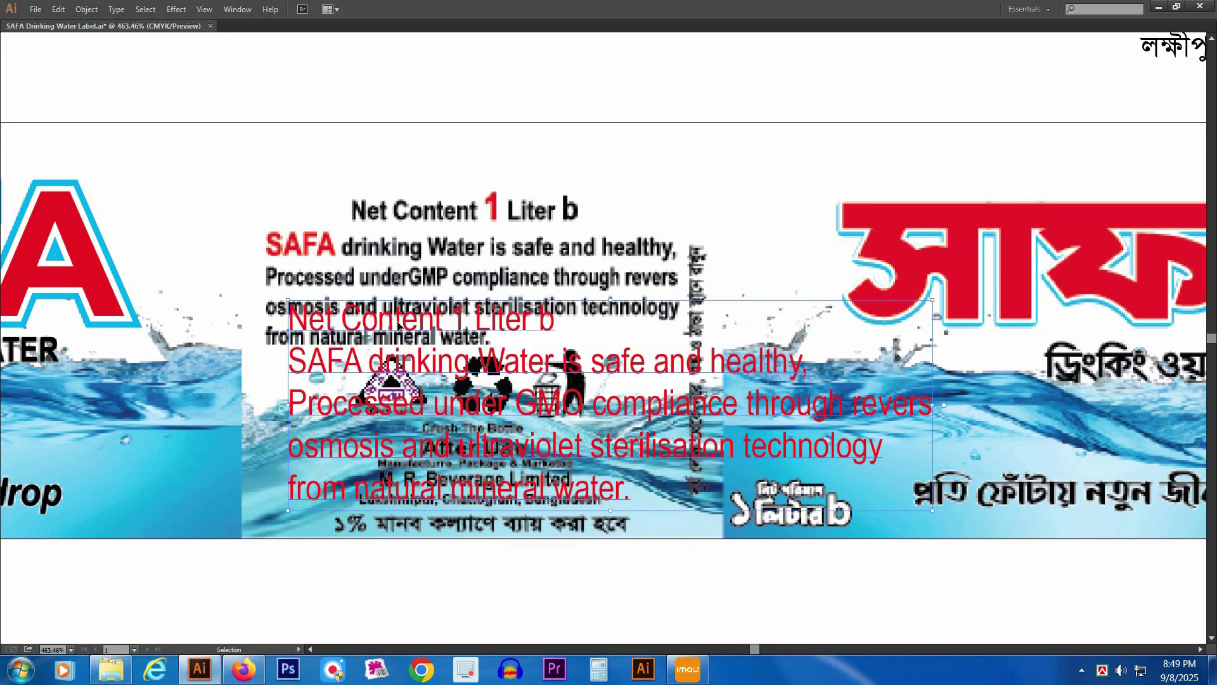
# - Split the Net Content 1 Liter line from the text block into its own text object above, removing the trailing b
pyautogui.tripleClick(398, 324)
pyautogui.hotkey('ctrl', 'c')
pyautogui.press('Delete')
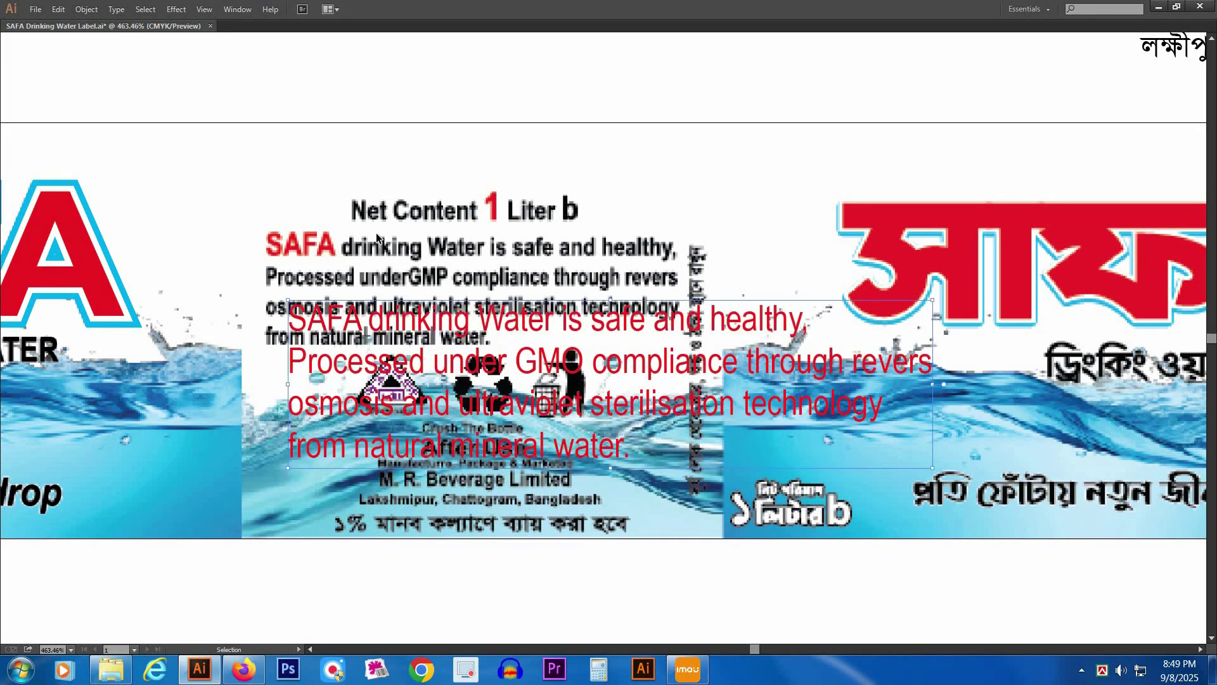
pyautogui.press('t')
pyautogui.click(396, 184)
pyautogui.hotkey('ctrl', 'v')
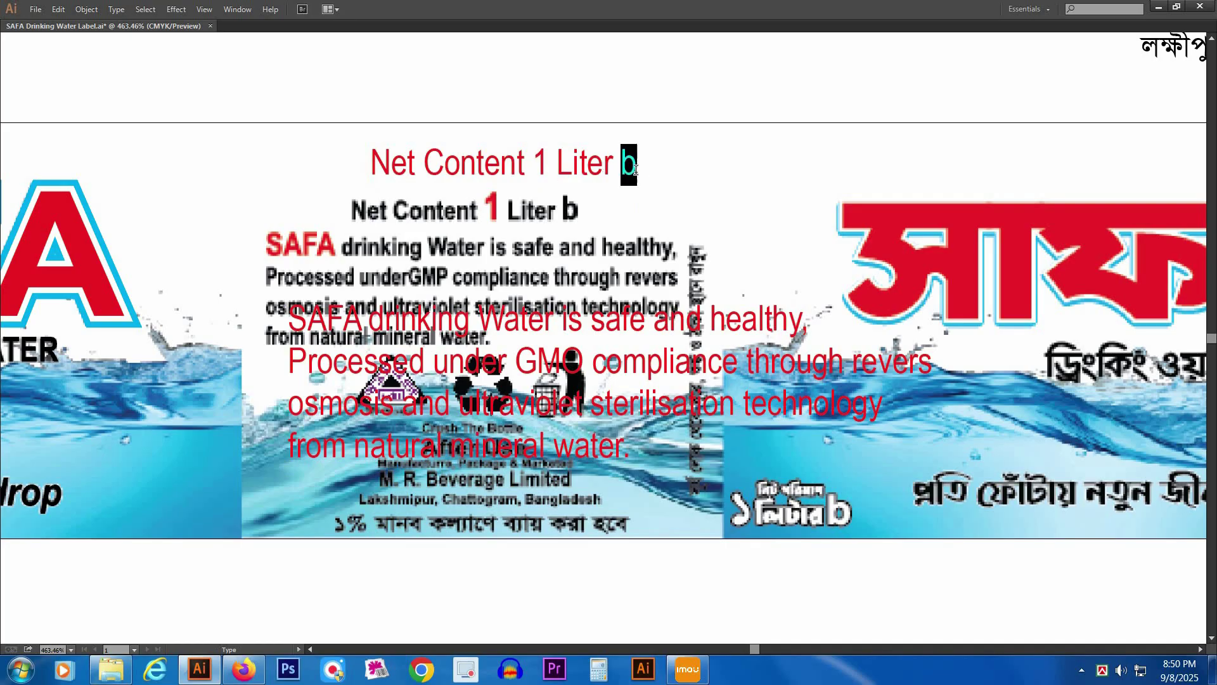
pyautogui.press('Escape')
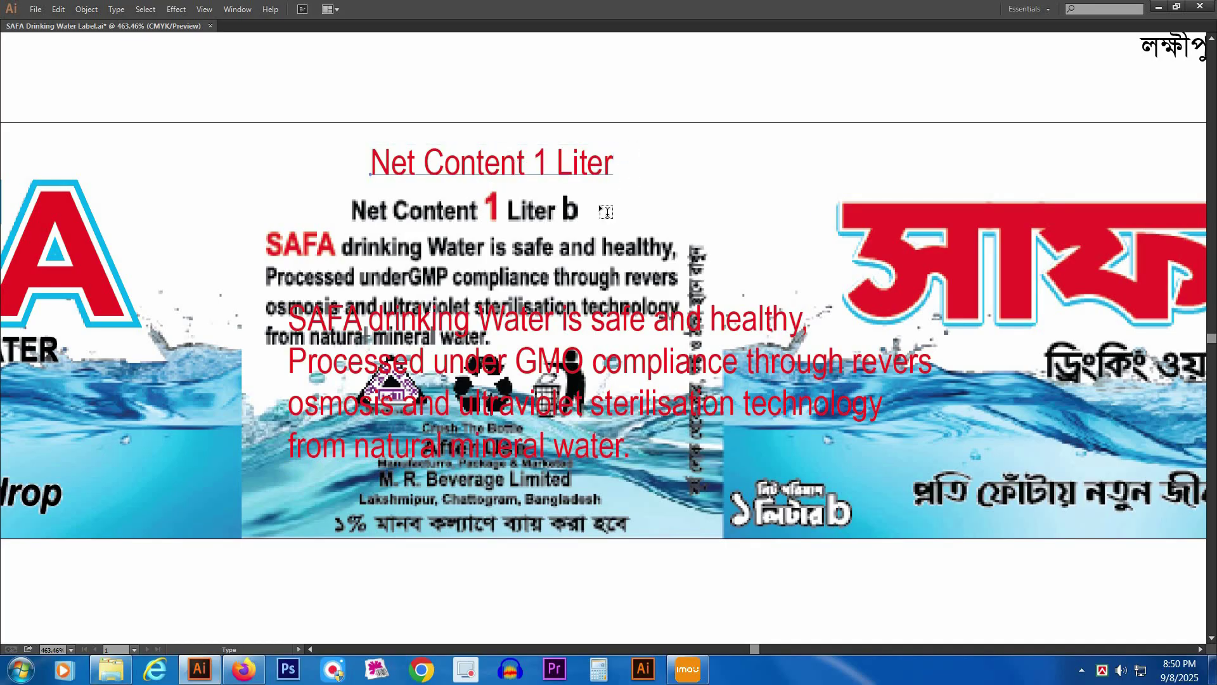
# - Set the Net Content 1 Liter text to Arial Bold and fill it with 100% black
pyautogui.press('Tab')
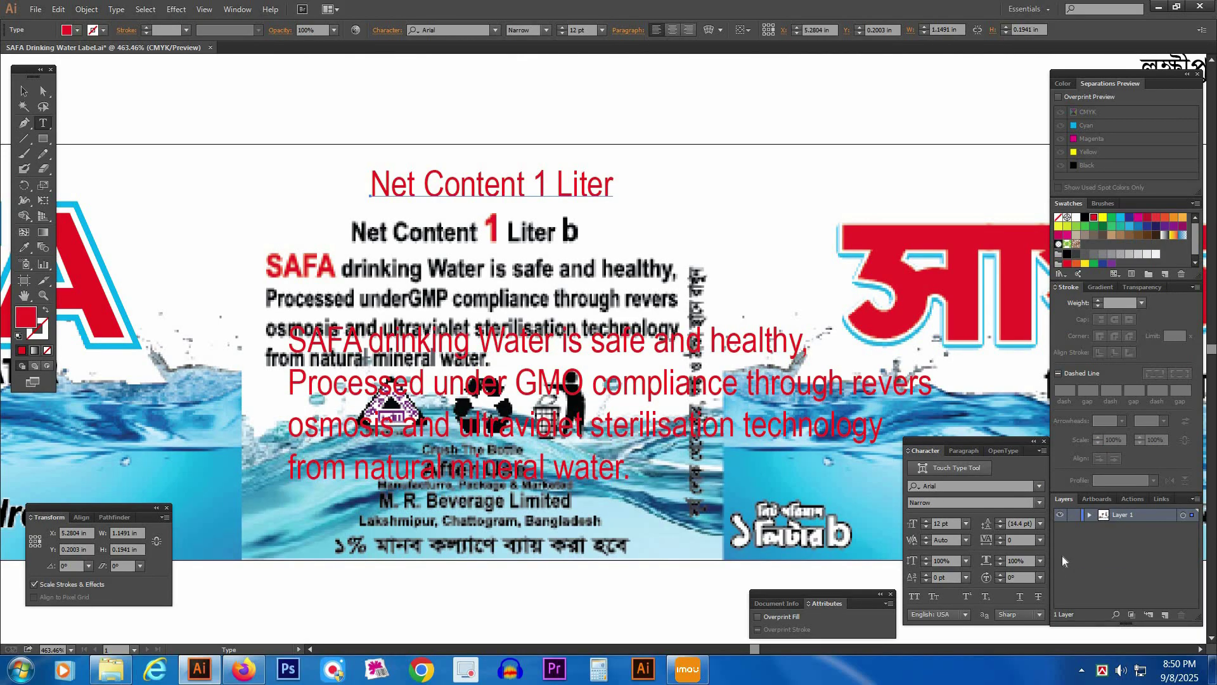
pyautogui.click(1043, 504)
pyautogui.click(937, 545)
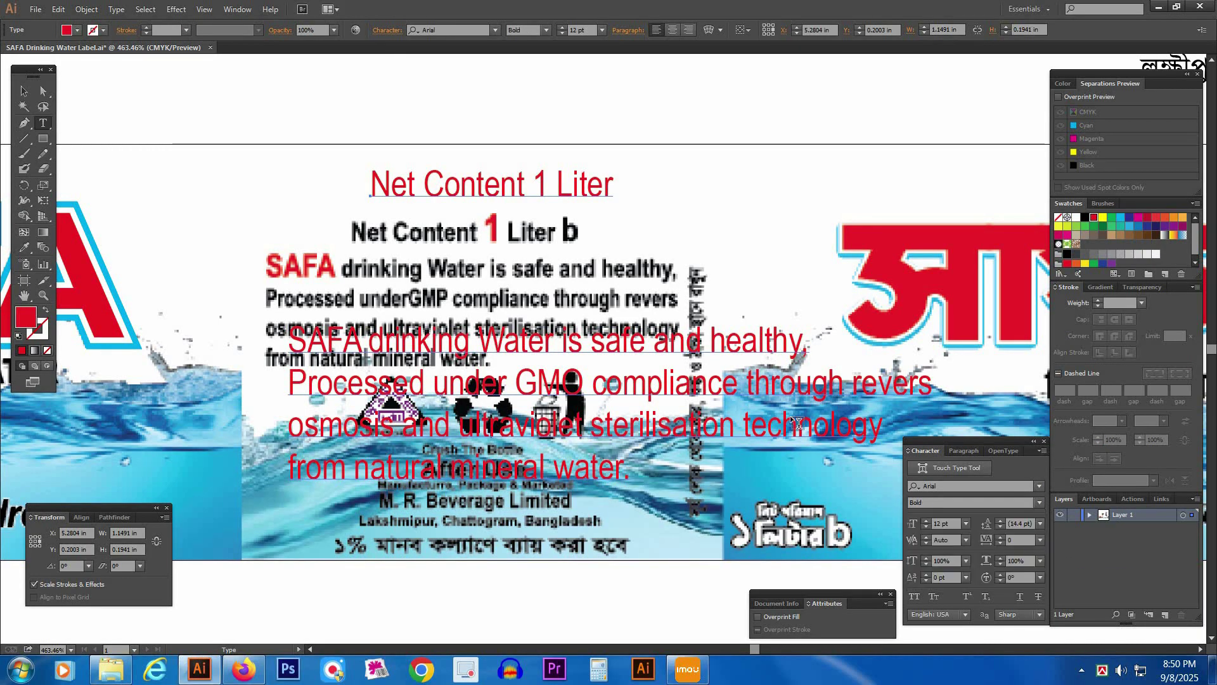
pyautogui.click(1063, 83)
pyautogui.click(1067, 165)
pyautogui.press('Escape')
pyautogui.press('a')
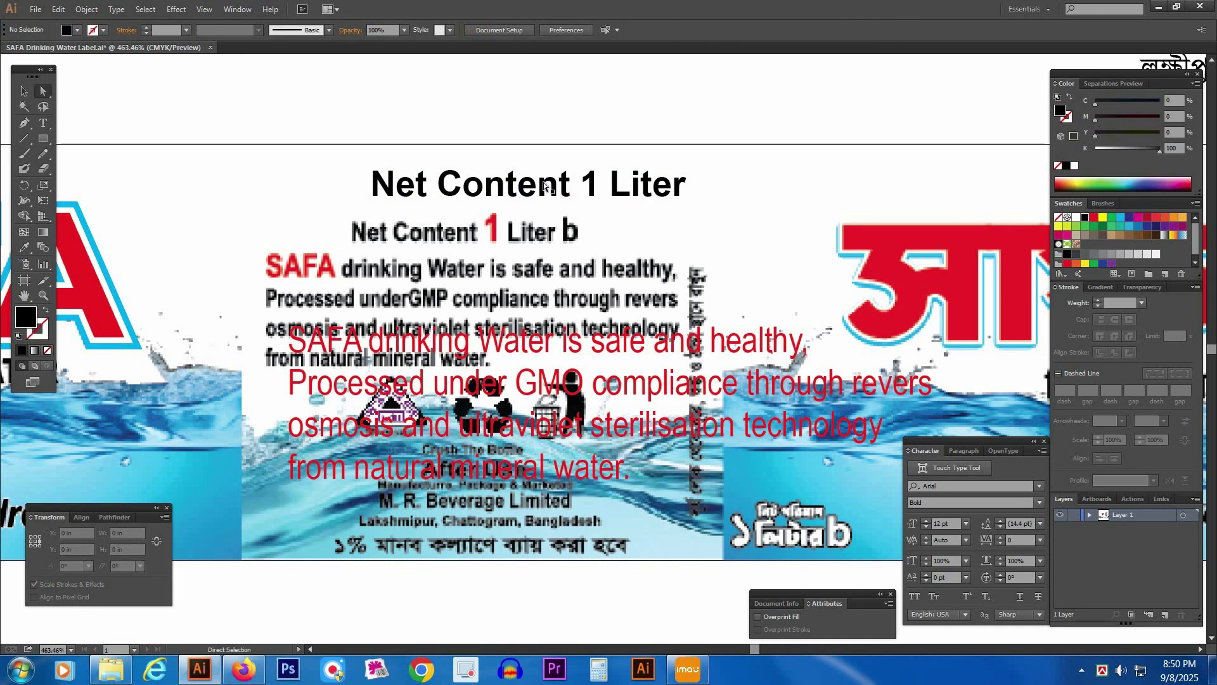
# - Scale the Net Content 1 Liter text to about 9.16 pt, align it over the original line and condense it to about 86.4% width
pyautogui.moveTo(686, 188); pyautogui.dragTo(630, 237)
pyautogui.press('v')
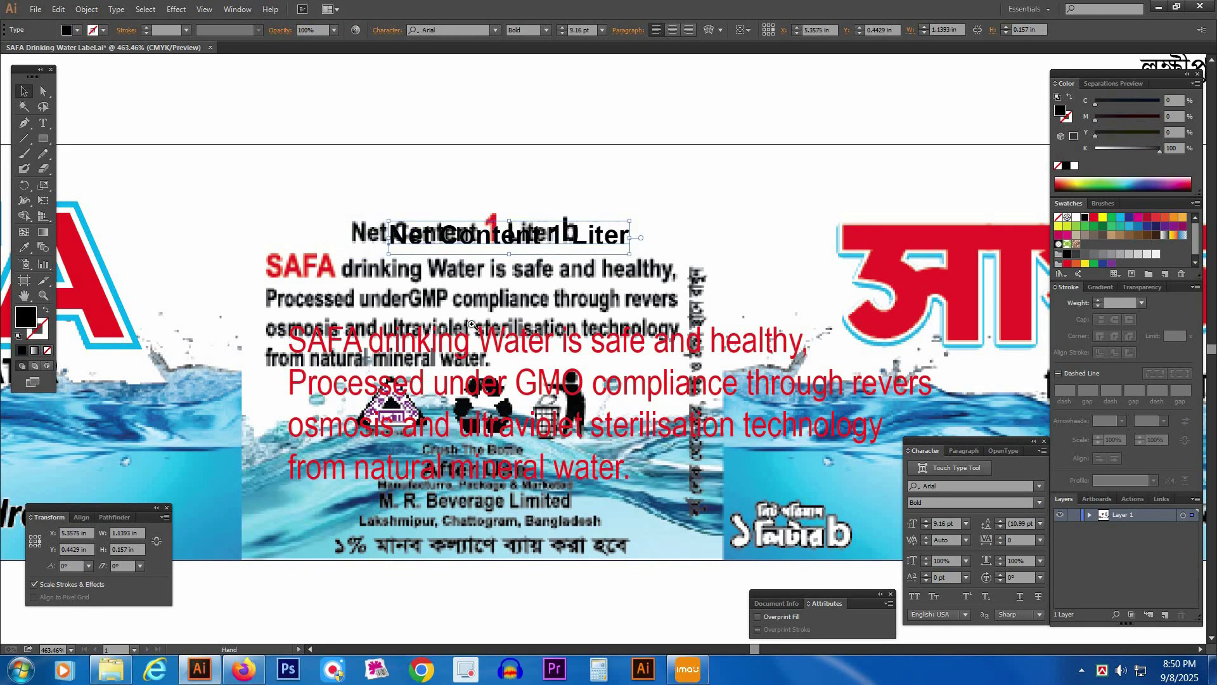
pyautogui.scroll(4, 417, 196)
pyautogui.moveTo(553, 287); pyautogui.dragTo(458, 280)
pyautogui.scroll(-1, 743, 224)
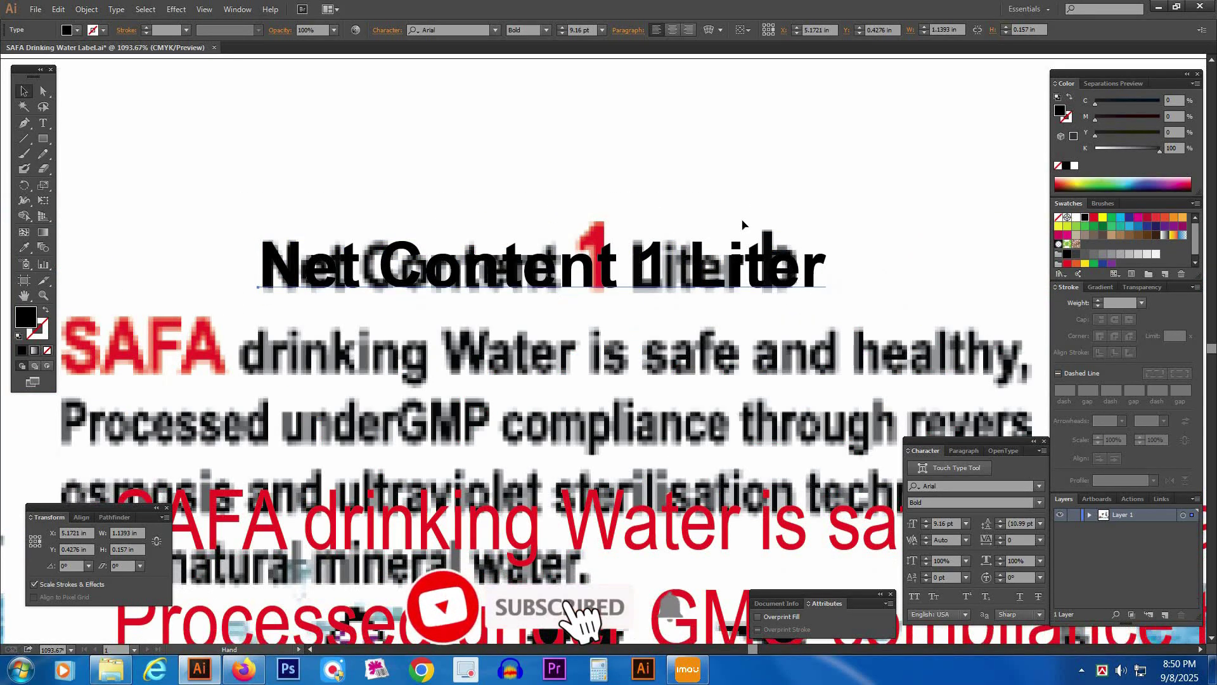
pyautogui.moveTo(743, 224); pyautogui.dragTo(662, 138)
pyautogui.moveTo(744, 186); pyautogui.dragTo(671, 216)
# - Enlarge the digit 1 in the Net Content line to 13 pt
pyautogui.press('t')
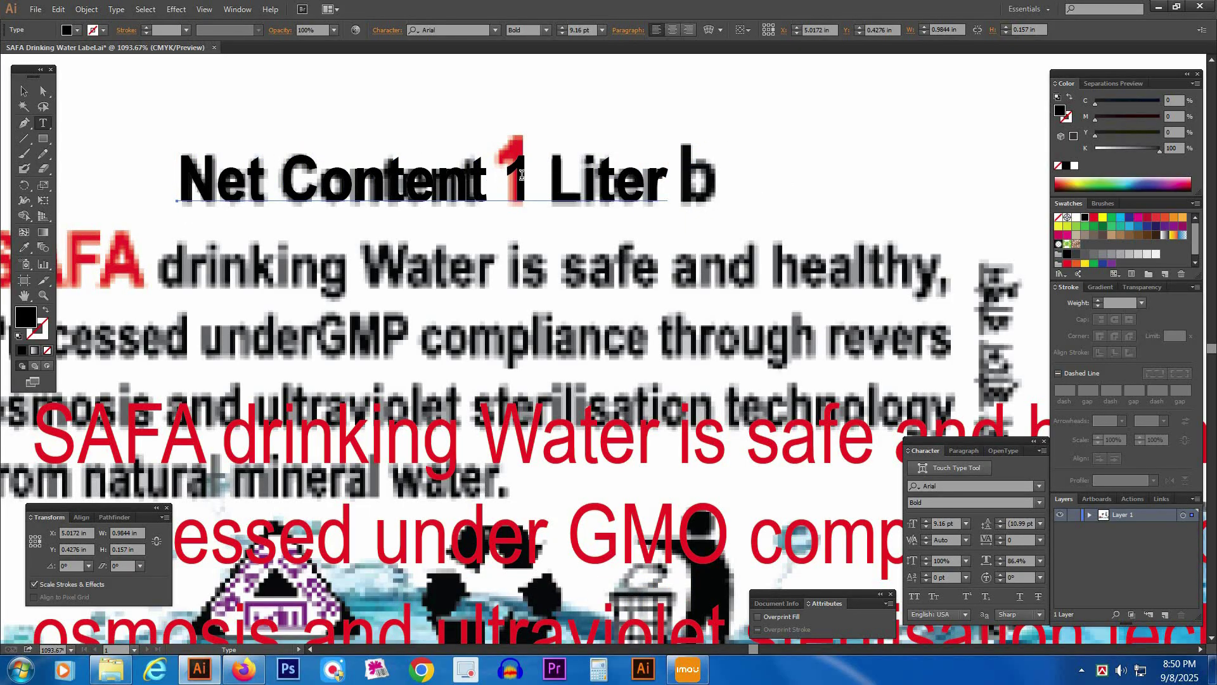
pyautogui.doubleClick(521, 175)
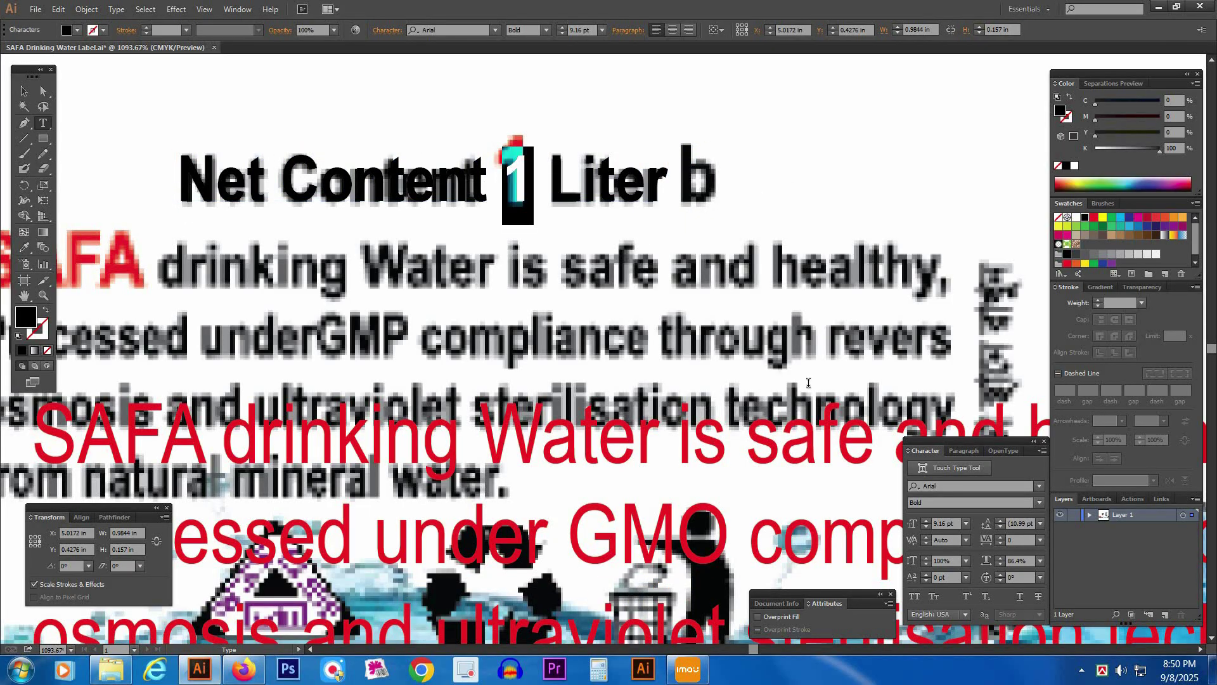
pyautogui.click(926, 521)
pyautogui.click(926, 521)
pyautogui.click(926, 521)
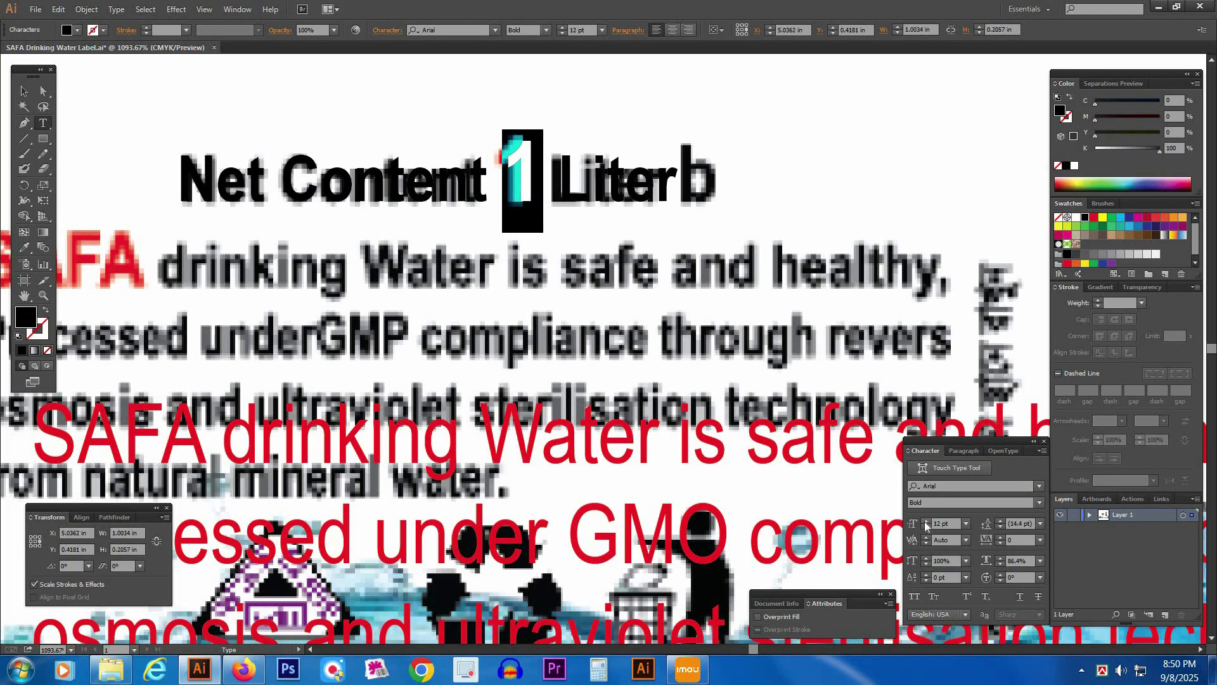
pyautogui.press('Escape')
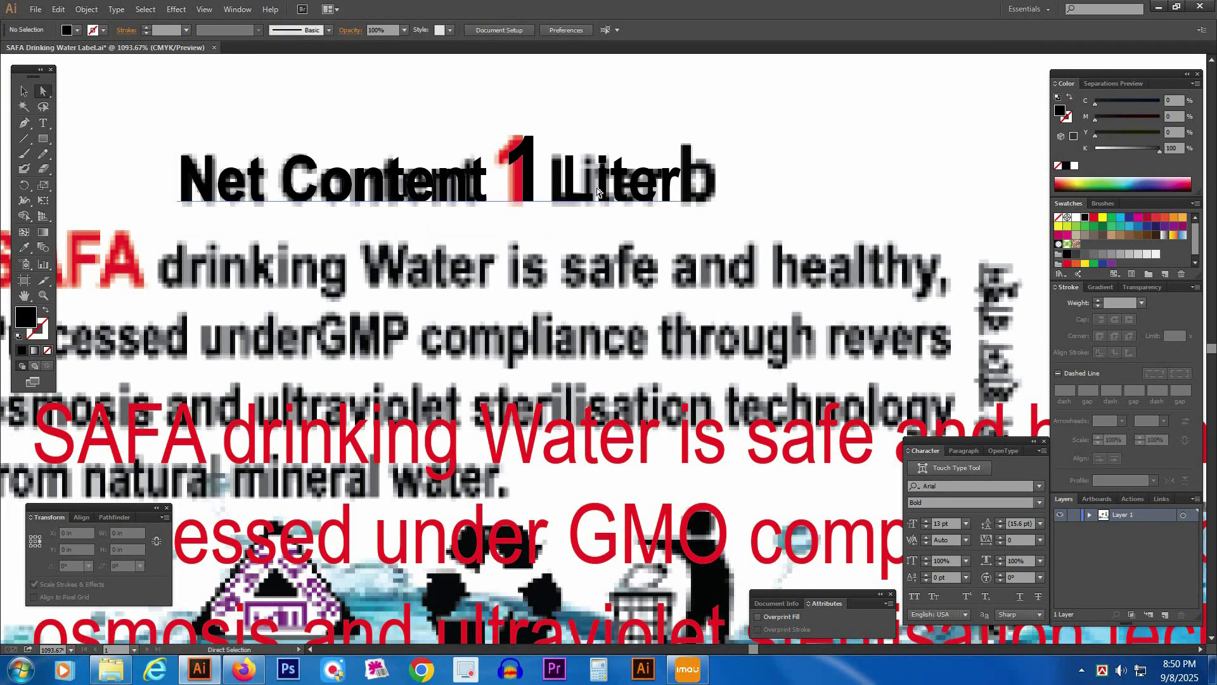
# - Condense the Net Content 1 Liter text to about 82.6% horizontal scale so it matches the original line
pyautogui.moveTo(683, 181); pyautogui.dragTo(664, 183)
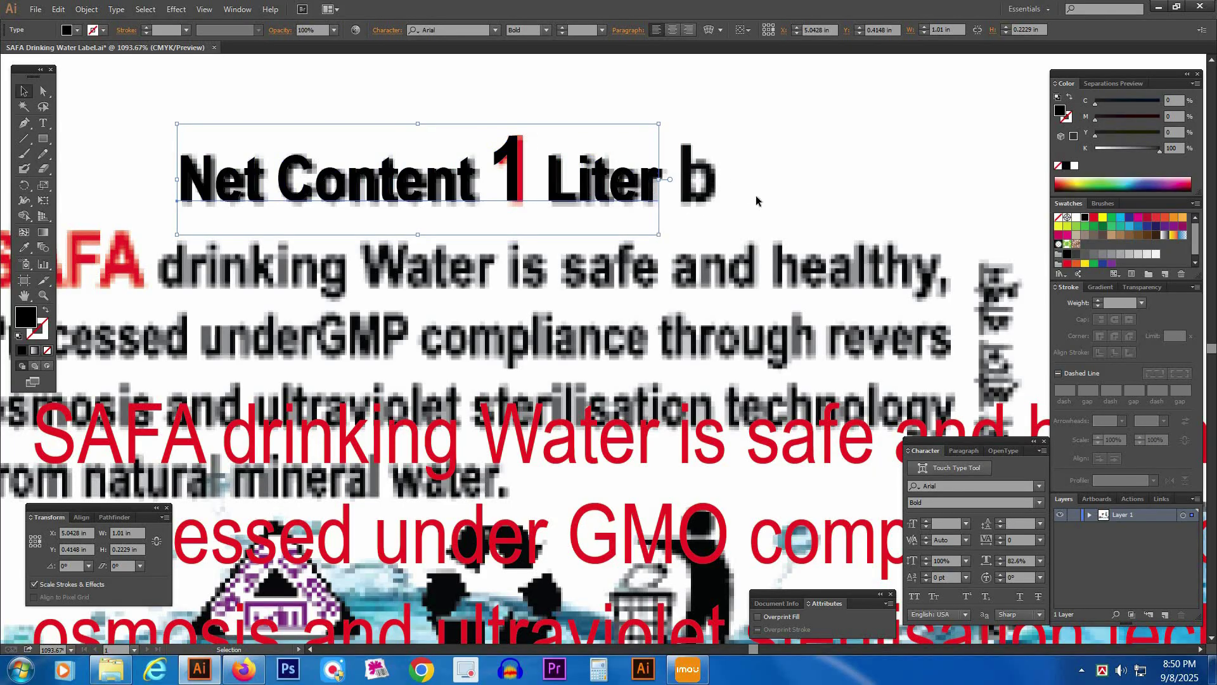
pyautogui.click(756, 196)
pyautogui.click(190, 202)
pyautogui.click(135, 176)
# - Copy the front panel's b mark beside the second panel's Net Content line and fill it with 100% black
pyautogui.keyDown('ctrl'); pyautogui.keyDown('alt'); pyautogui.click(645, 430); pyautogui.keyUp('alt'); pyautogui.keyUp('ctrl')
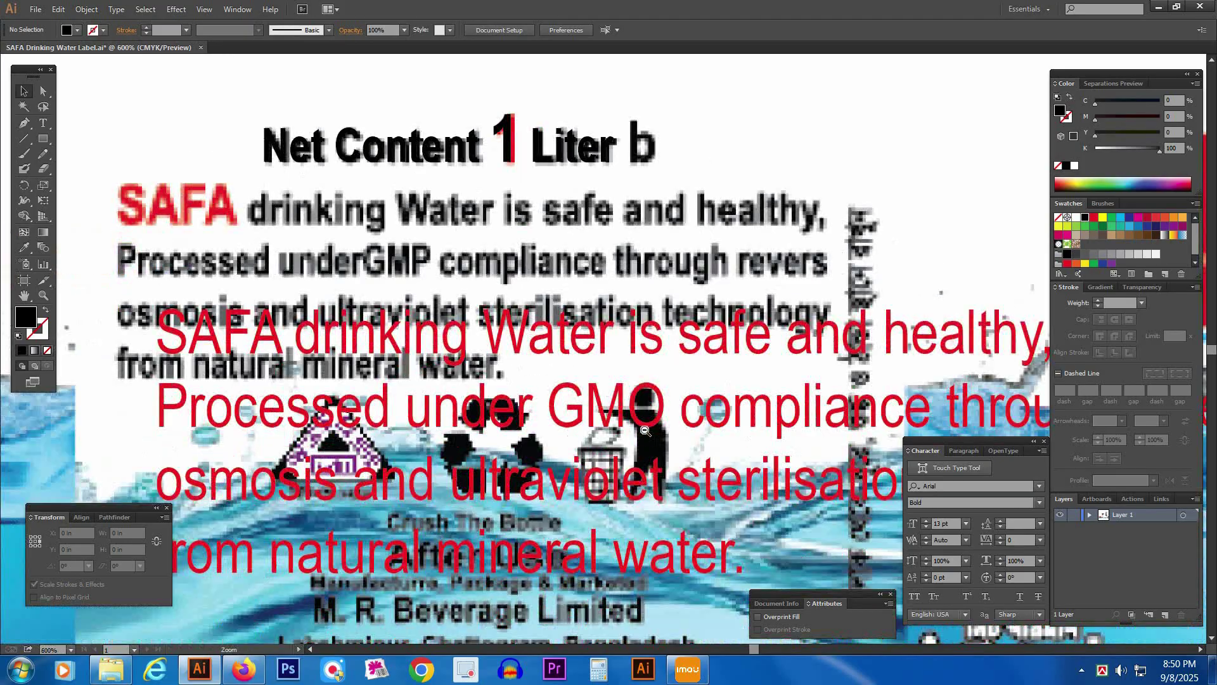
pyautogui.keyDown('ctrl'); pyautogui.keyDown('alt'); pyautogui.click(645, 431); pyautogui.keyUp('alt'); pyautogui.keyUp('ctrl')
pyautogui.moveTo(501, 404); pyautogui.dragTo(850, 411)
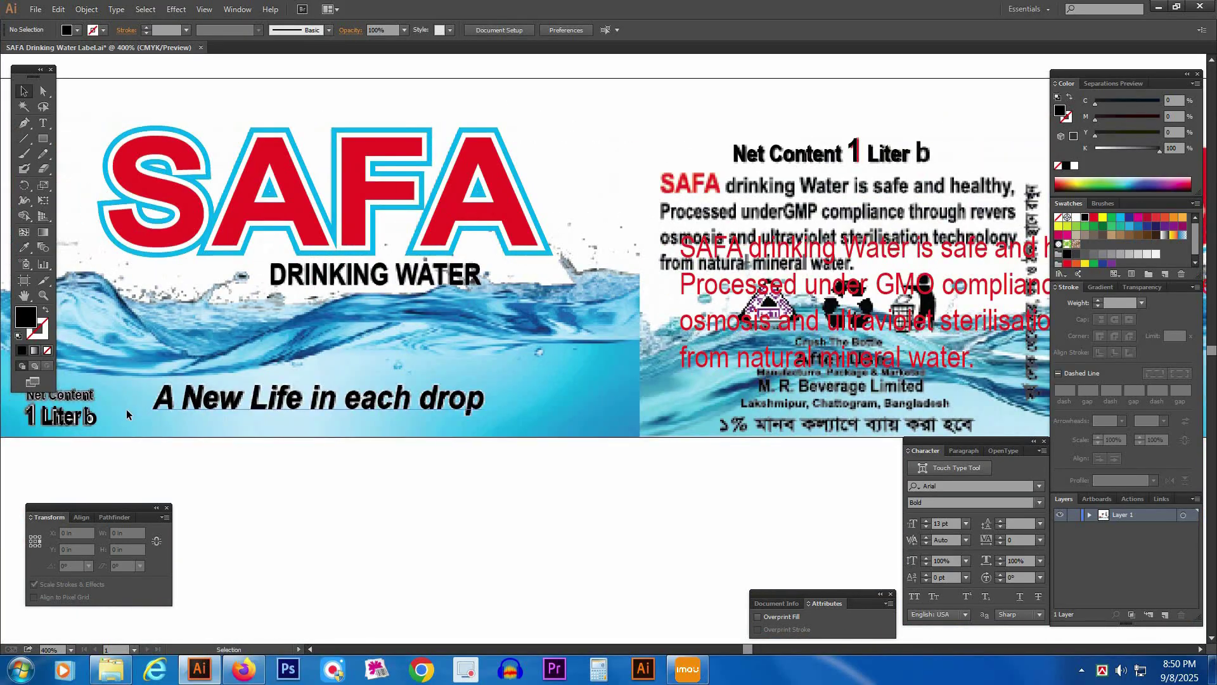
pyautogui.moveTo(95, 423)
pyautogui.mouseDown()
pyautogui.moveTo(932, 206)
pyautogui.moveTo(941, 154)
pyautogui.moveTo(801, 162)
pyautogui.moveTo(578, 204)
pyautogui.mouseUp()
pyautogui.moveTo(472, 176); pyautogui.dragTo(865, 327)
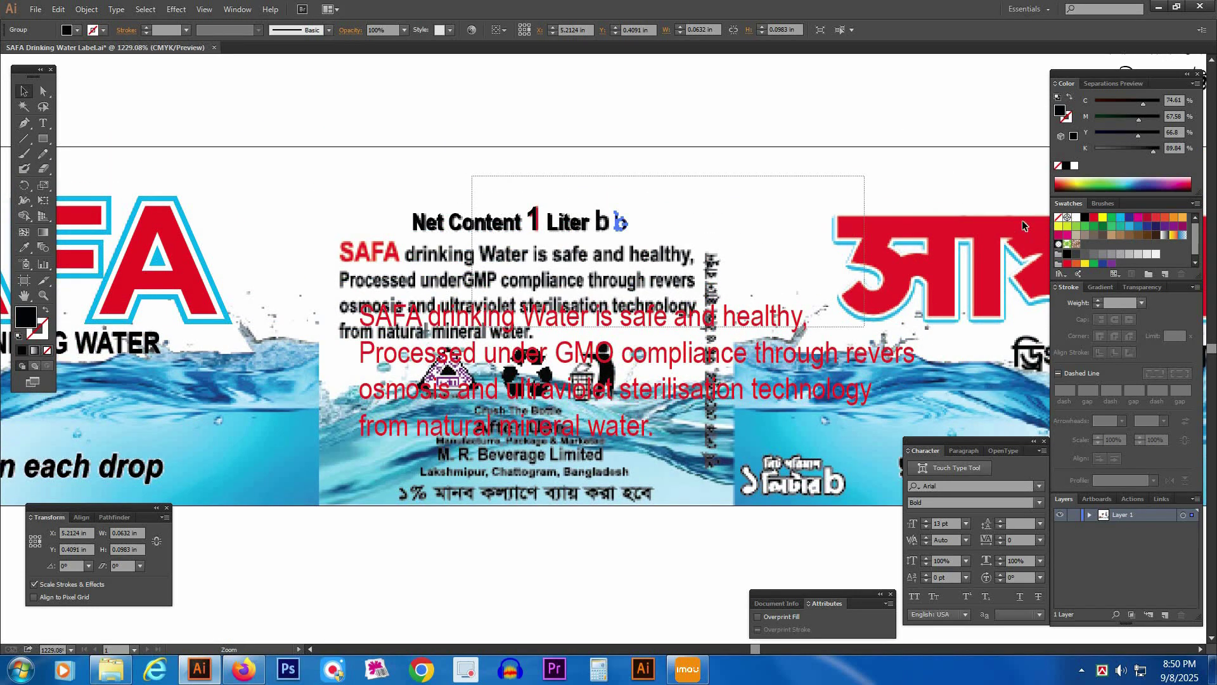
pyautogui.click(1065, 167)
pyautogui.hscroll(-5, 749, 203)
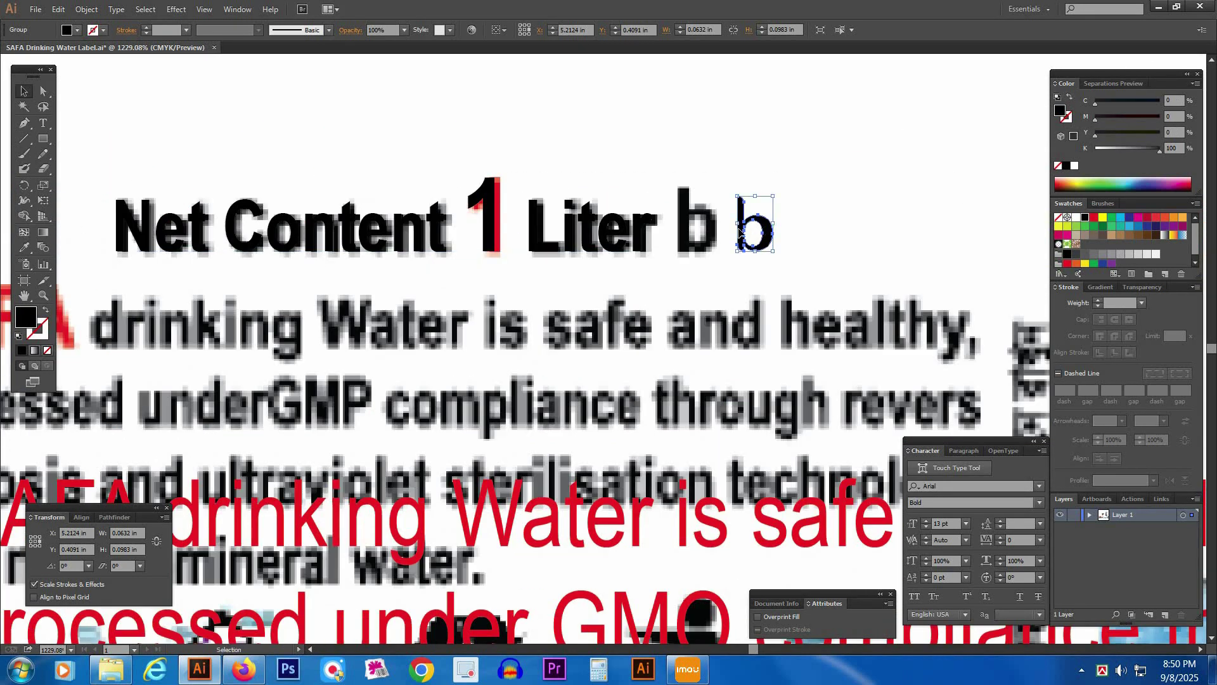
# - Enlarge the copied b mark and fit it over the original b after Liter on the second panel
pyautogui.moveTo(740, 232)
pyautogui.mouseDown()
pyautogui.moveTo(718, 235)
pyautogui.moveTo(724, 222)
pyautogui.mouseUp()
pyautogui.click(830, 227)
pyautogui.scroll(-2, 519, 377)
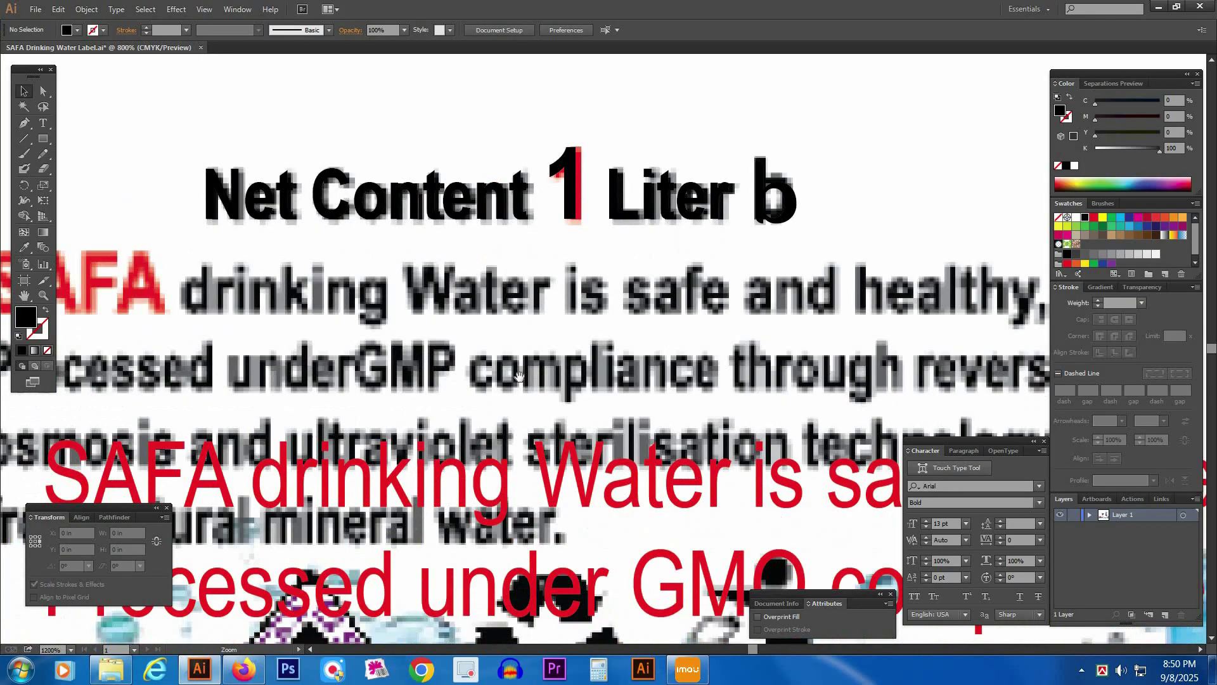
pyautogui.keyDown('ctrl'); pyautogui.keyDown('alt'); pyautogui.click(656, 405); pyautogui.keyUp('alt'); pyautogui.keyUp('ctrl')
pyautogui.moveTo(653, 417); pyautogui.dragTo(545, 328)
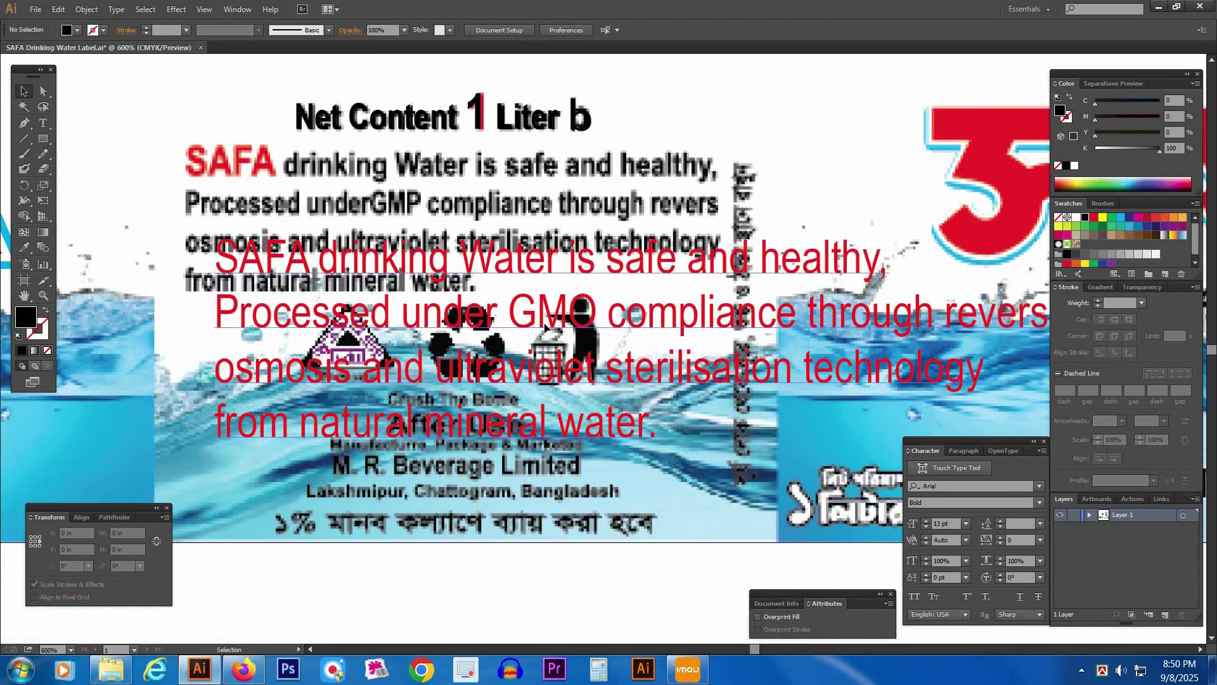
# - Move the red SAFA information text clear of the original paragraph and cut it
pyautogui.click(281, 263)
pyautogui.moveTo(280, 263); pyautogui.dragTo(293, 437)
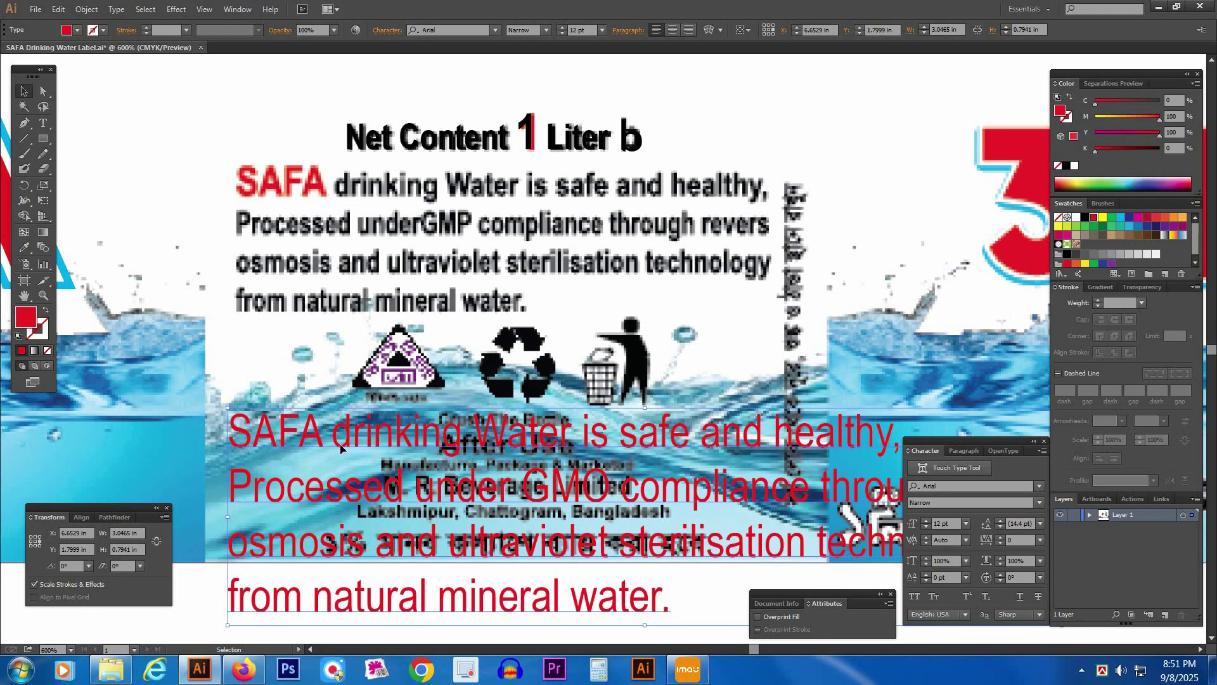
pyautogui.press('a')
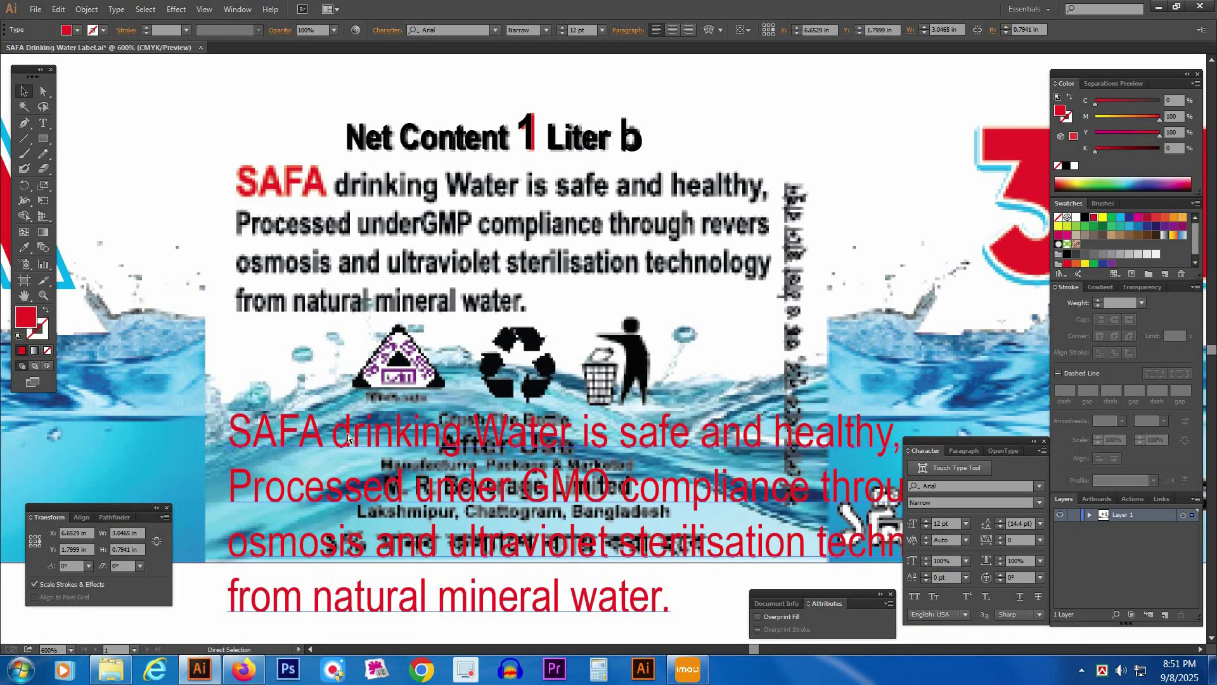
pyautogui.hotkey('ctrl', 'x')
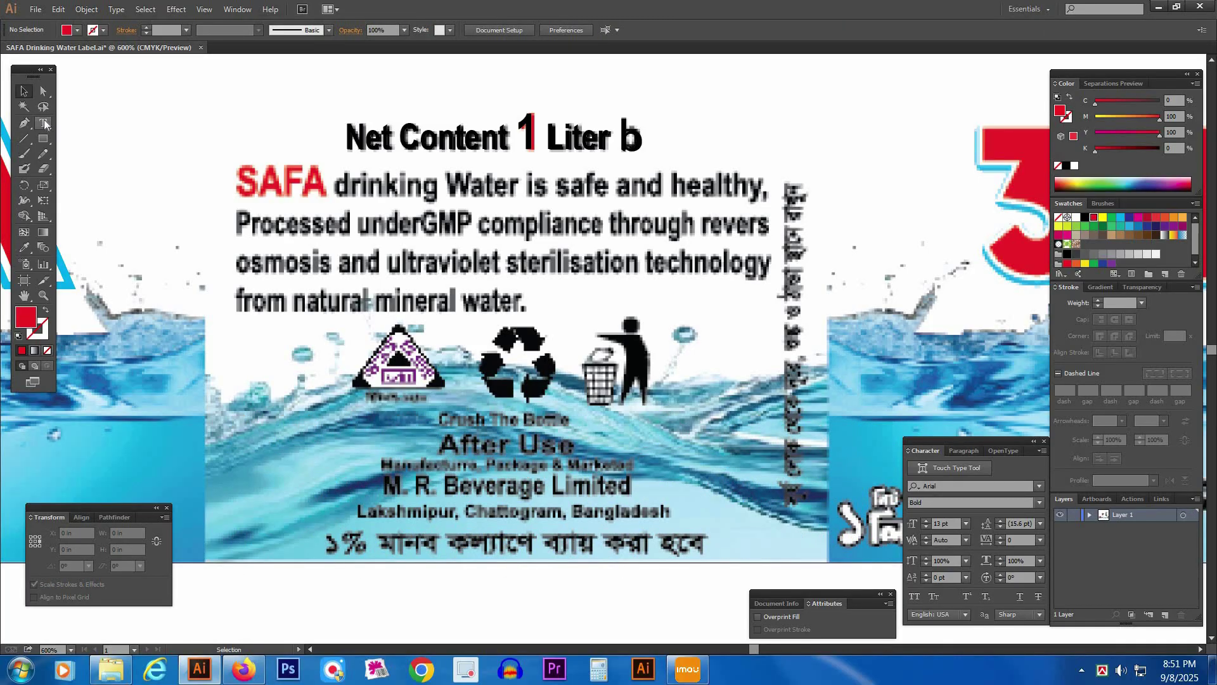
# - Draw a text frame about 1.95 in by 0.56 in over the original paragraph and paste the cut text into it
pyautogui.click(44, 124)
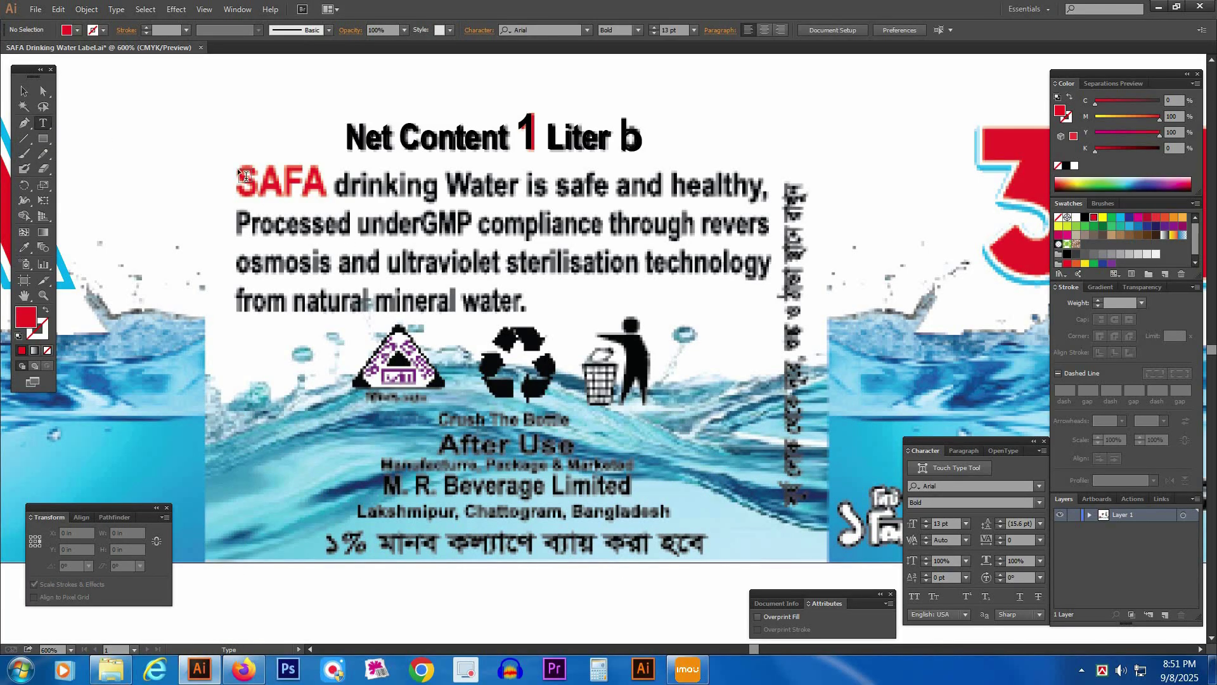
pyautogui.moveTo(442, 312); pyautogui.dragTo(771, 315)
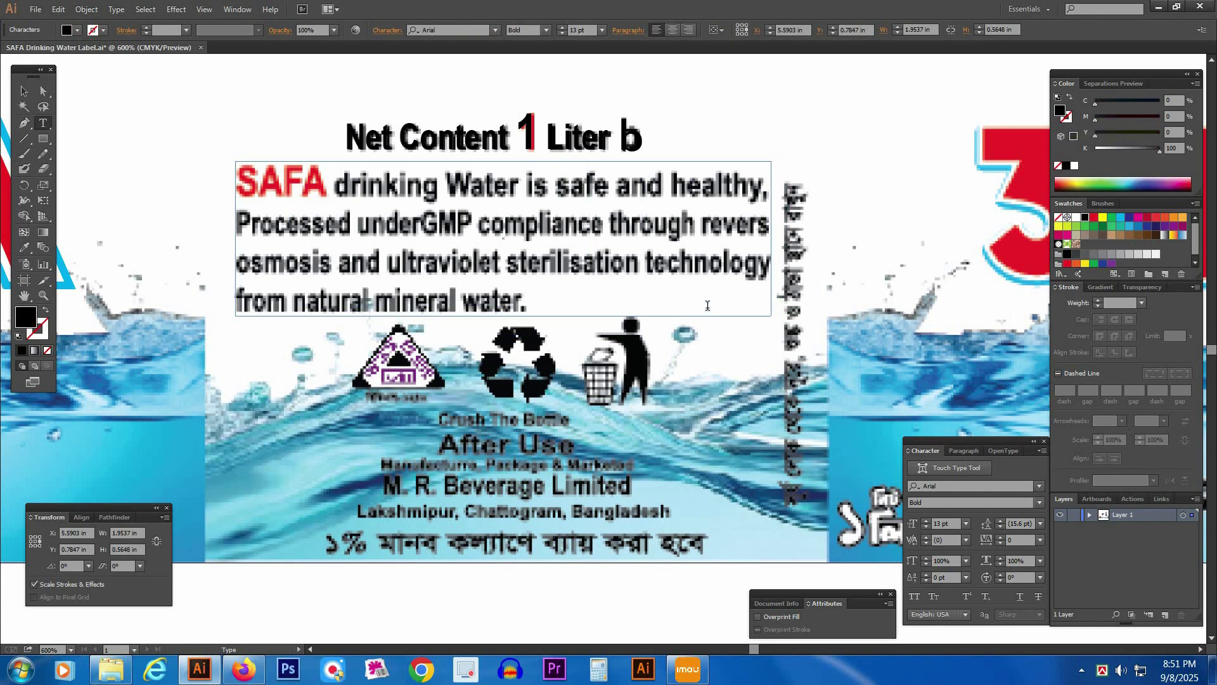
pyautogui.press('Escape')
pyautogui.hotkey('ctrl', 'v')
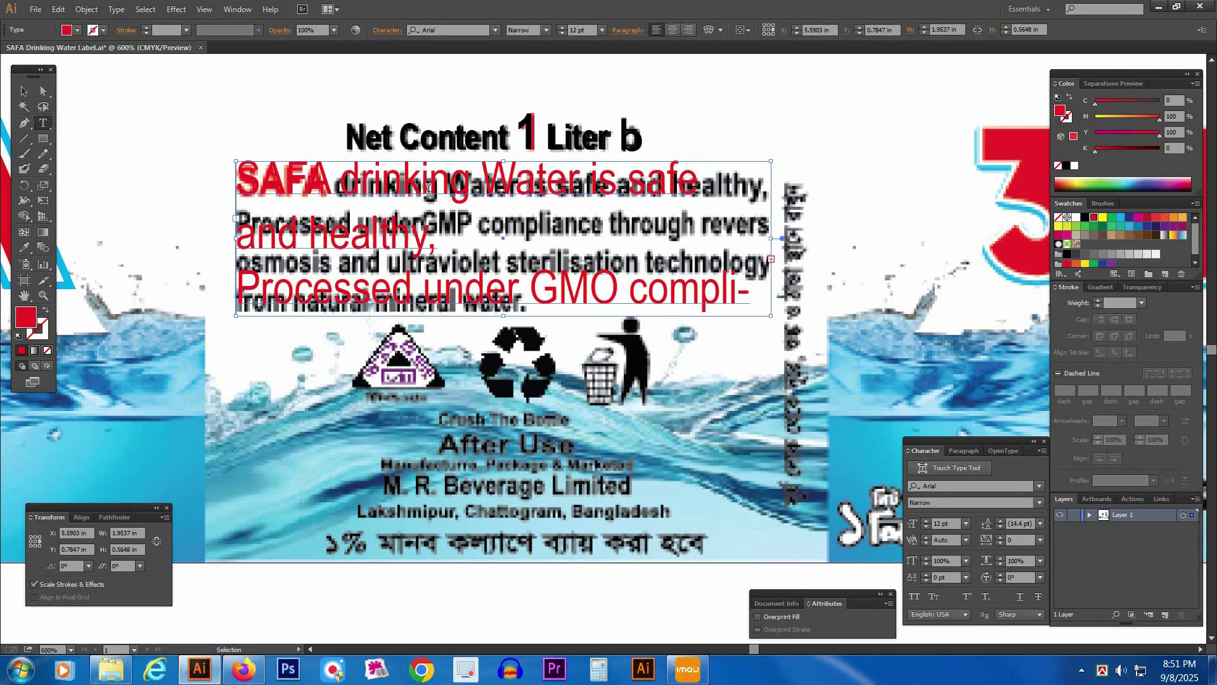
# - Reduce the pasted paragraph to 9 pt and shift its frame down to line up with the original first line
pyautogui.press('v')
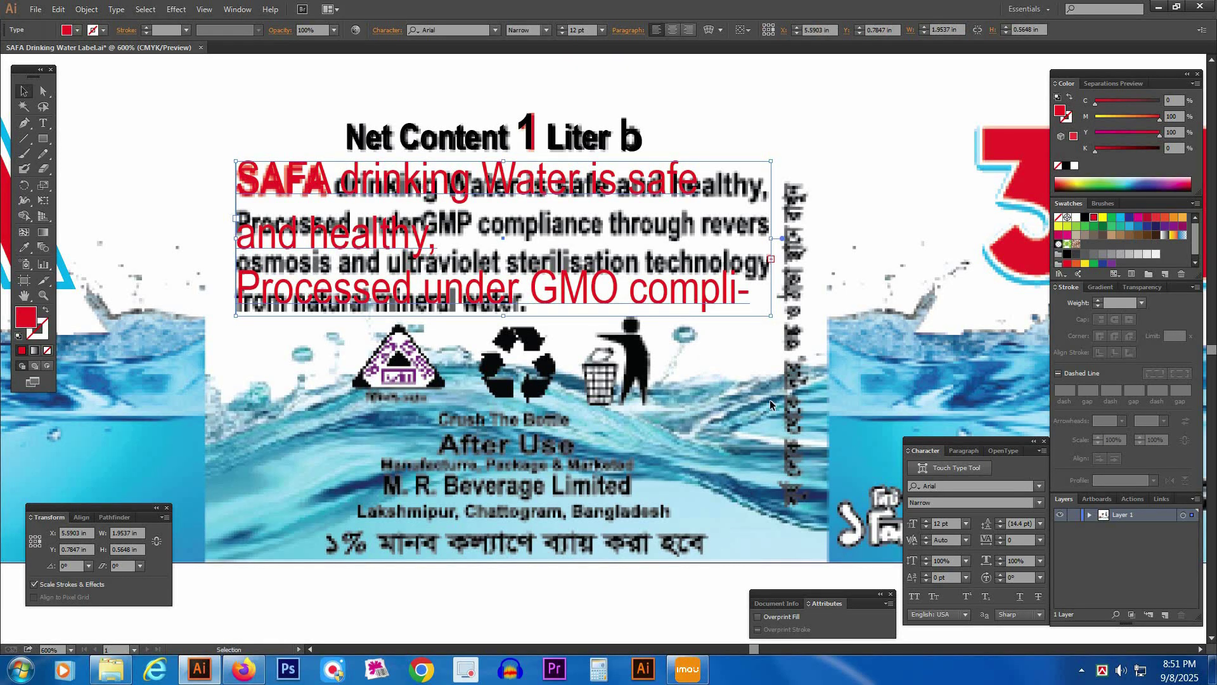
pyautogui.click(926, 528)
pyautogui.click(926, 526)
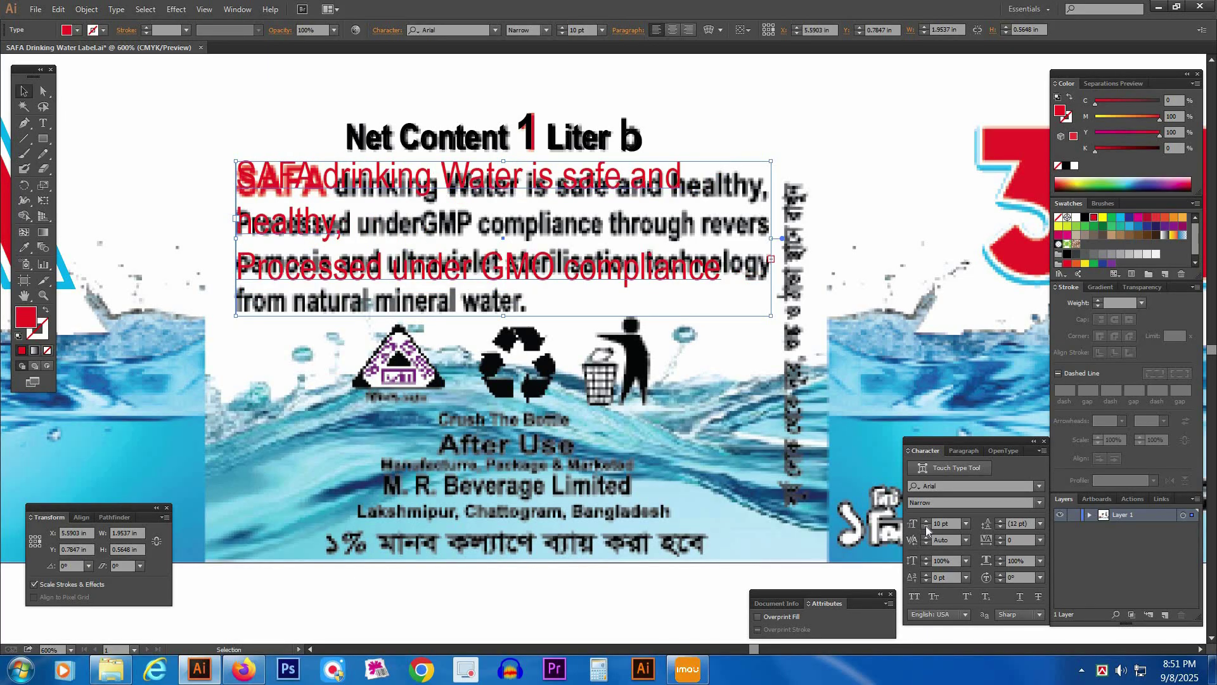
pyautogui.click(926, 527)
pyautogui.click(203, 212)
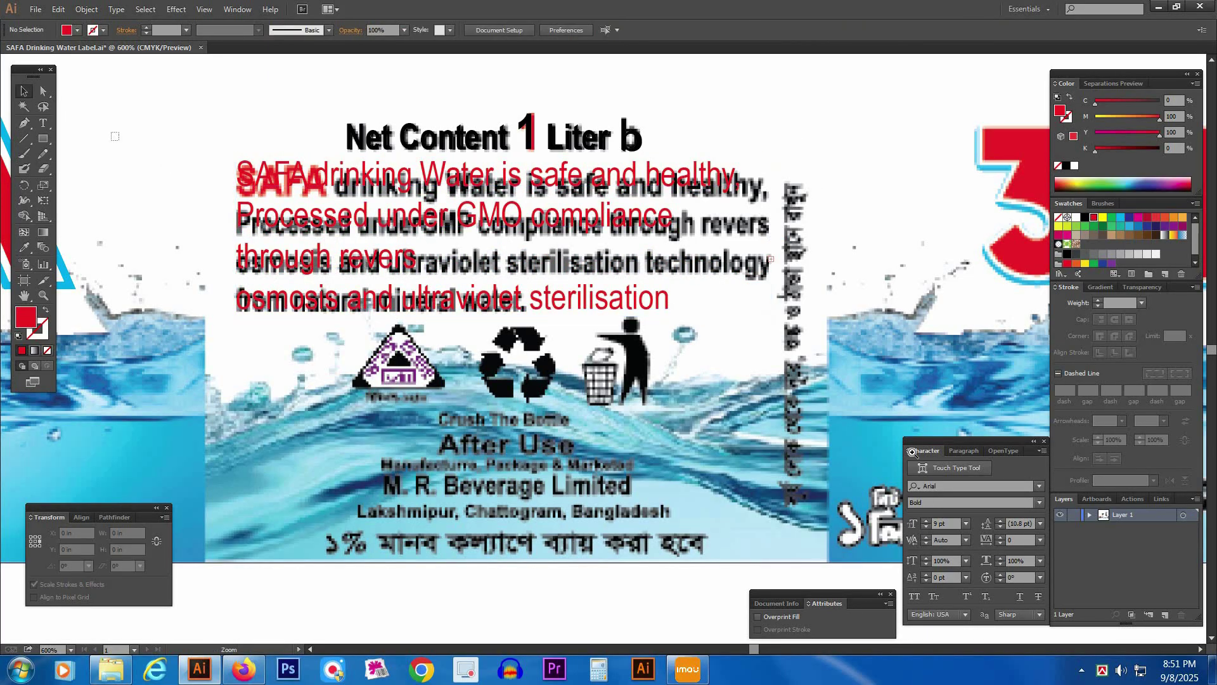
pyautogui.moveTo(111, 133); pyautogui.dragTo(895, 442)
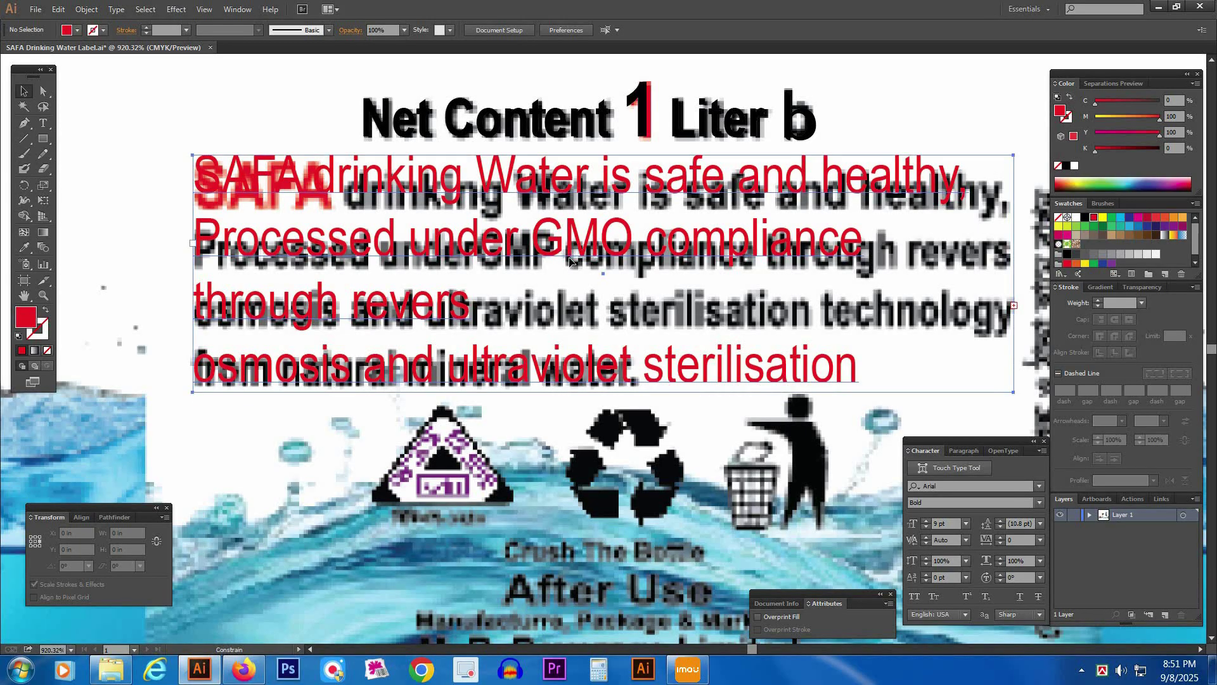
pyautogui.moveTo(569, 250); pyautogui.dragTo(568, 263)
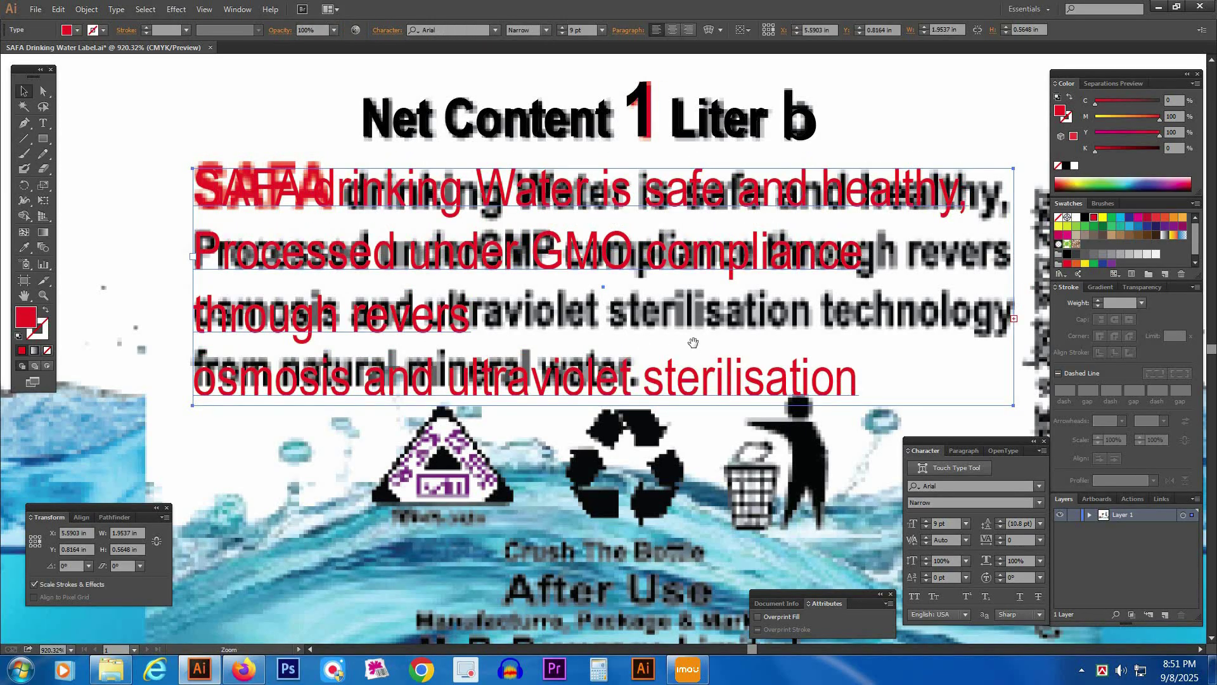
pyautogui.keyDown('ctrl'); pyautogui.keyDown('alt'); pyautogui.click(690, 342); pyautogui.keyUp('alt'); pyautogui.keyUp('ctrl')
pyautogui.hotkey('ctrl', '3')
pyautogui.hotkey('ctrl', 'alt', '3')
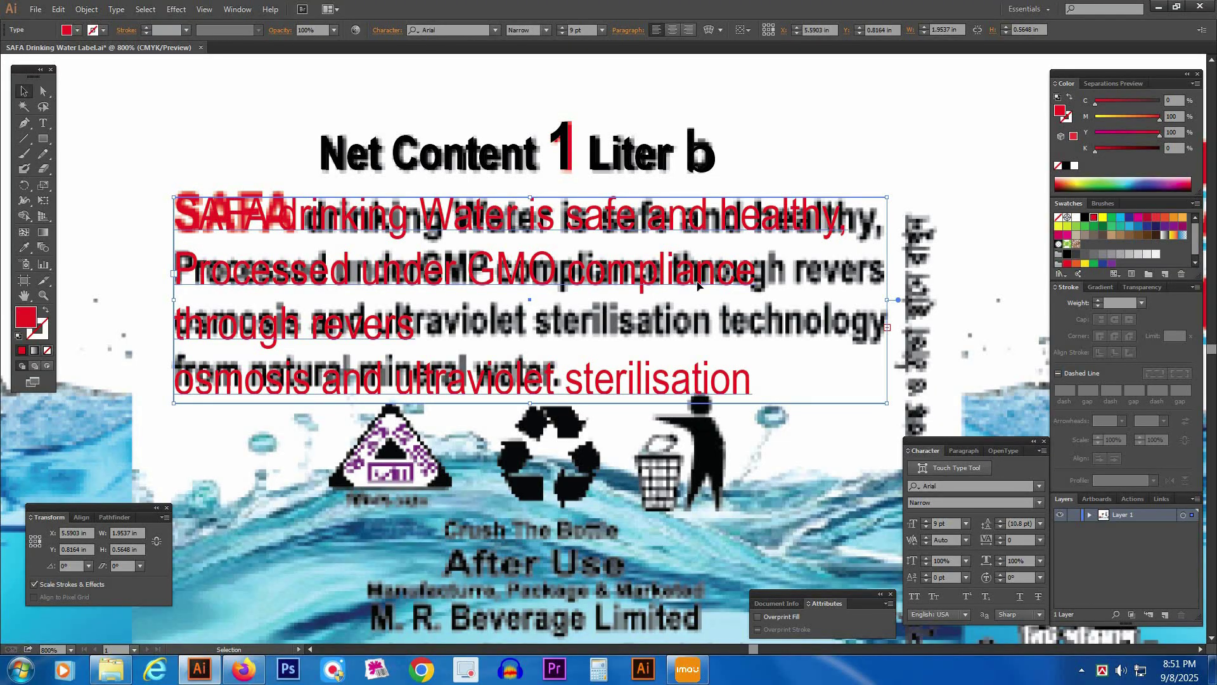
# - Justify the paragraph with its last line aligned left
pyautogui.click(964, 450)
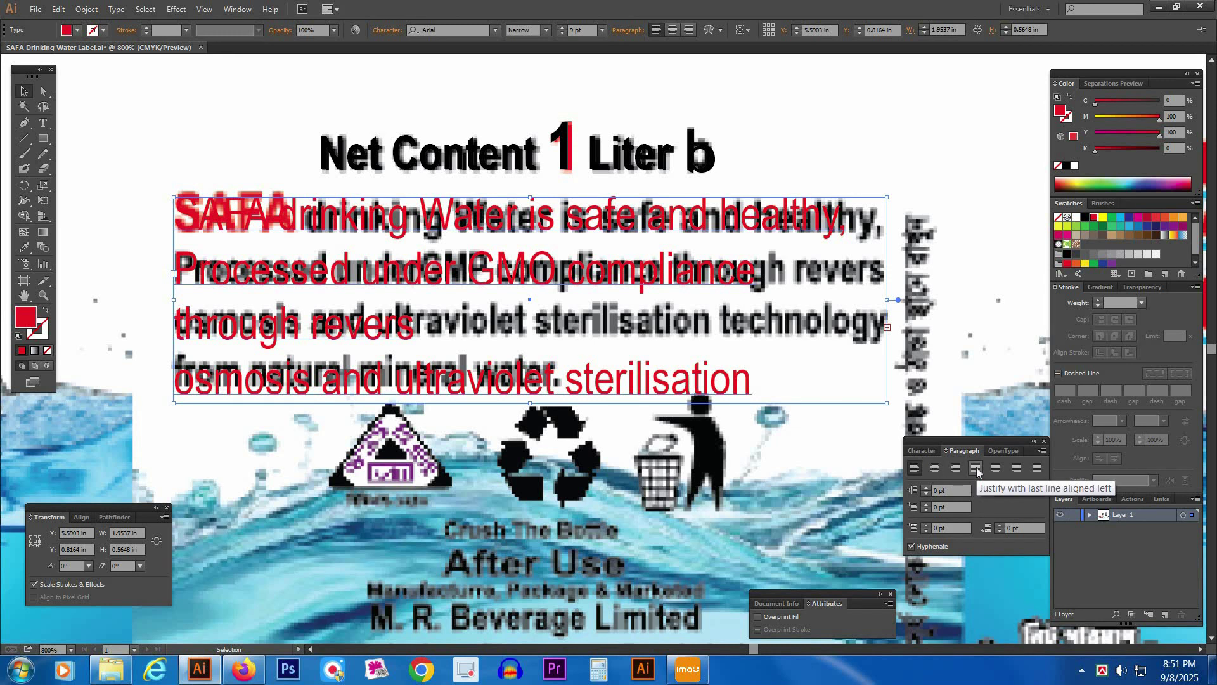
pyautogui.click(977, 467)
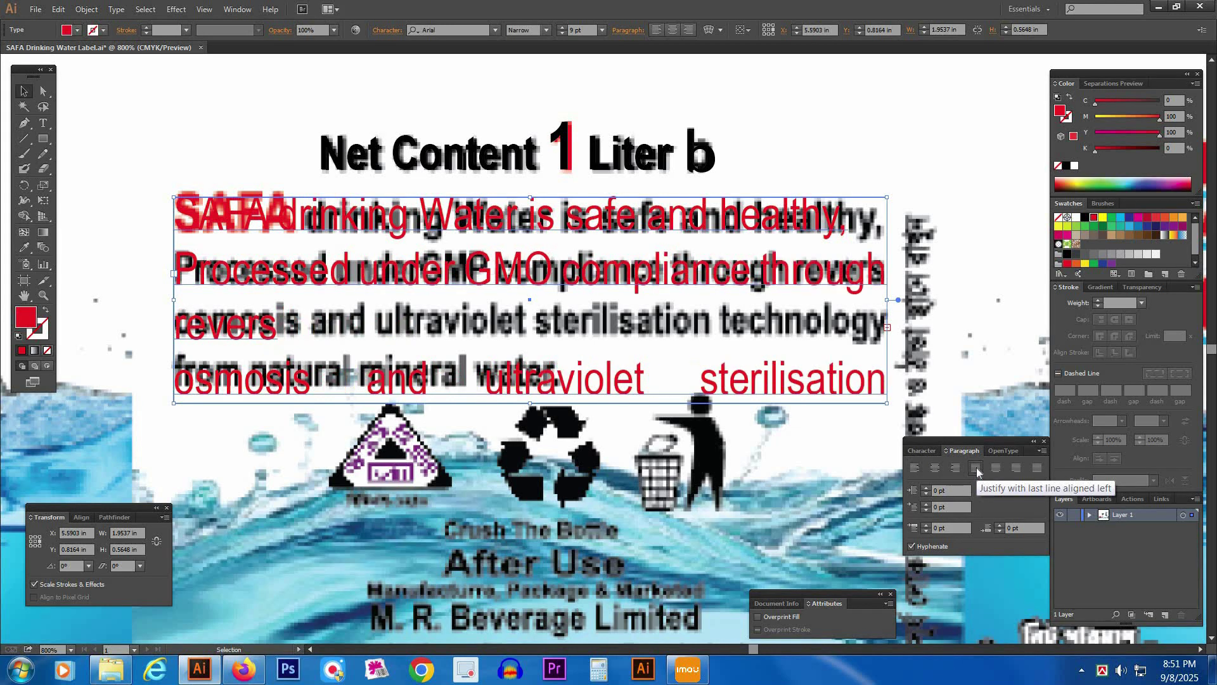
pyautogui.click(742, 191)
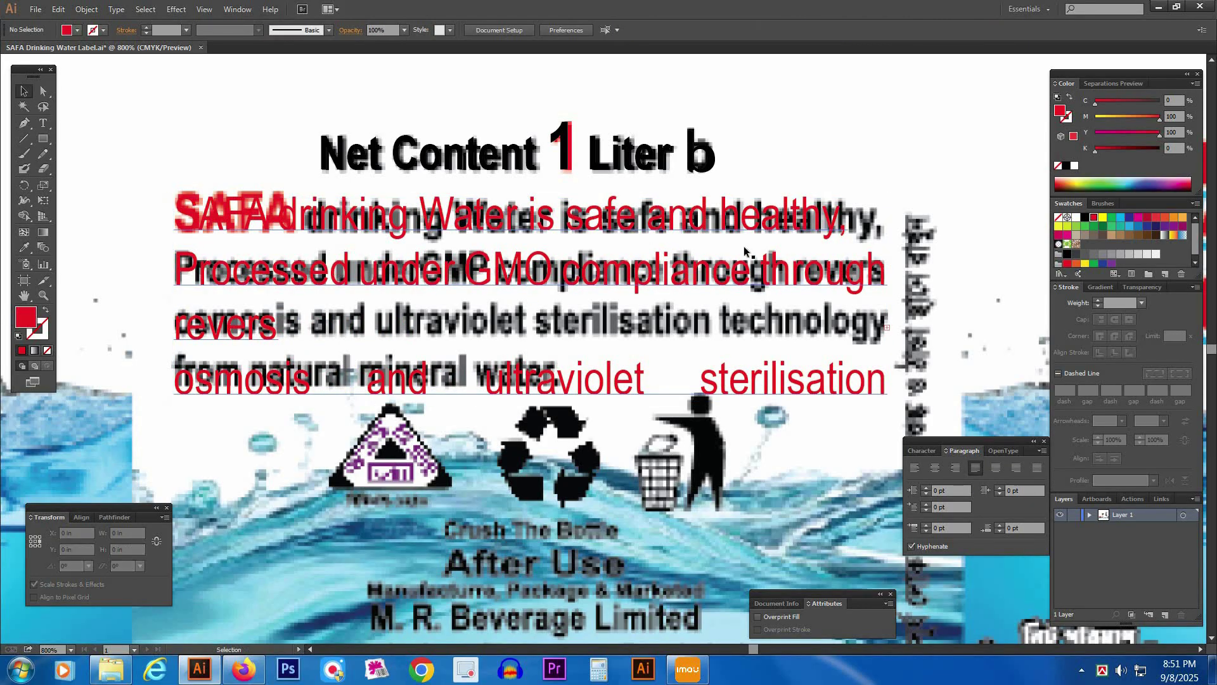
# - Replace the line breaks after "healthy," and "revers" with spaces so the text flows on
pyautogui.doubleClick(841, 233)
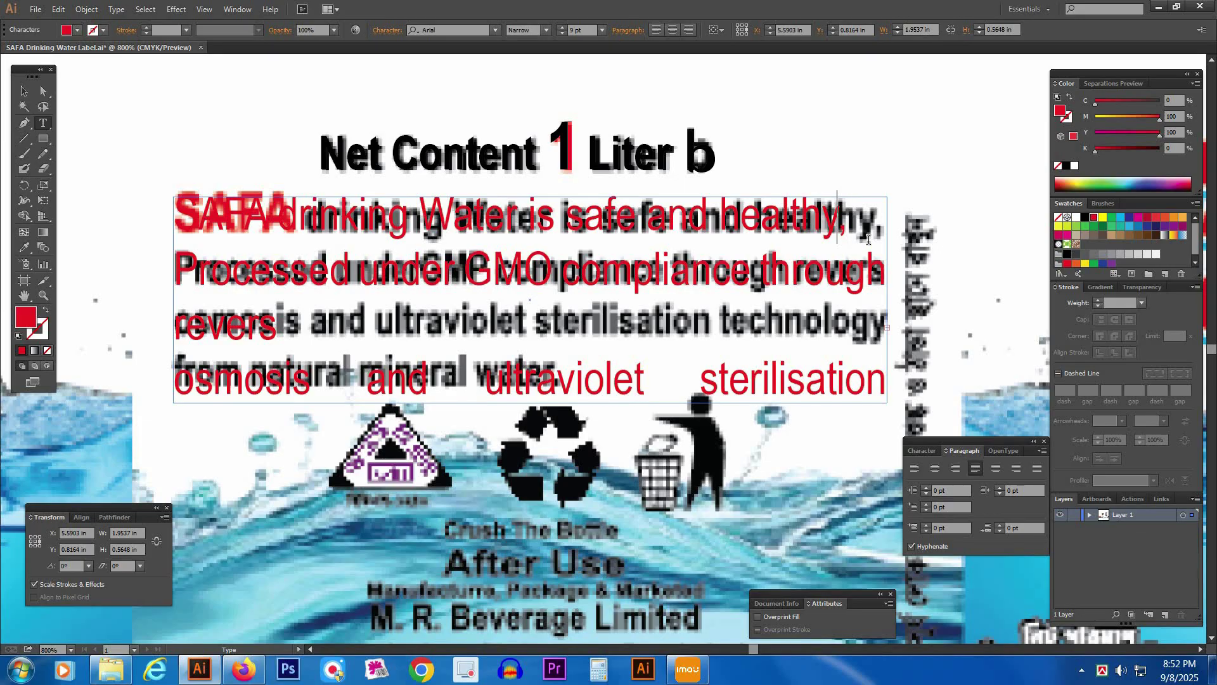
pyautogui.press('Delete')
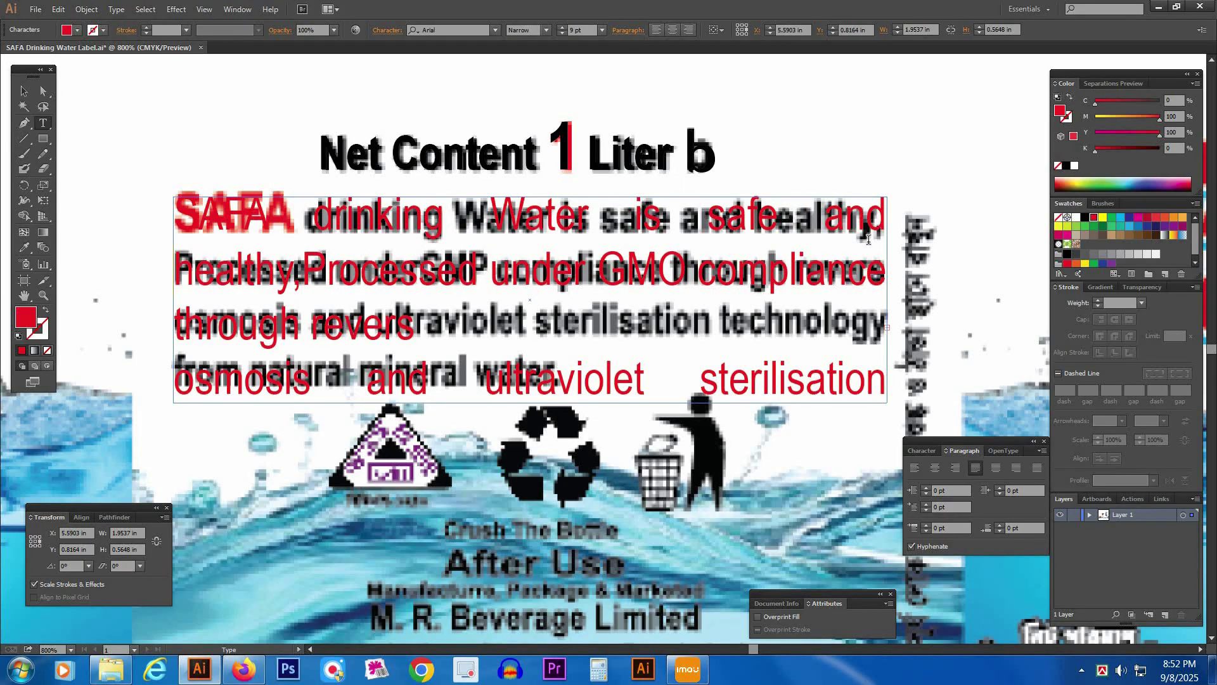
pyautogui.click(276, 326)
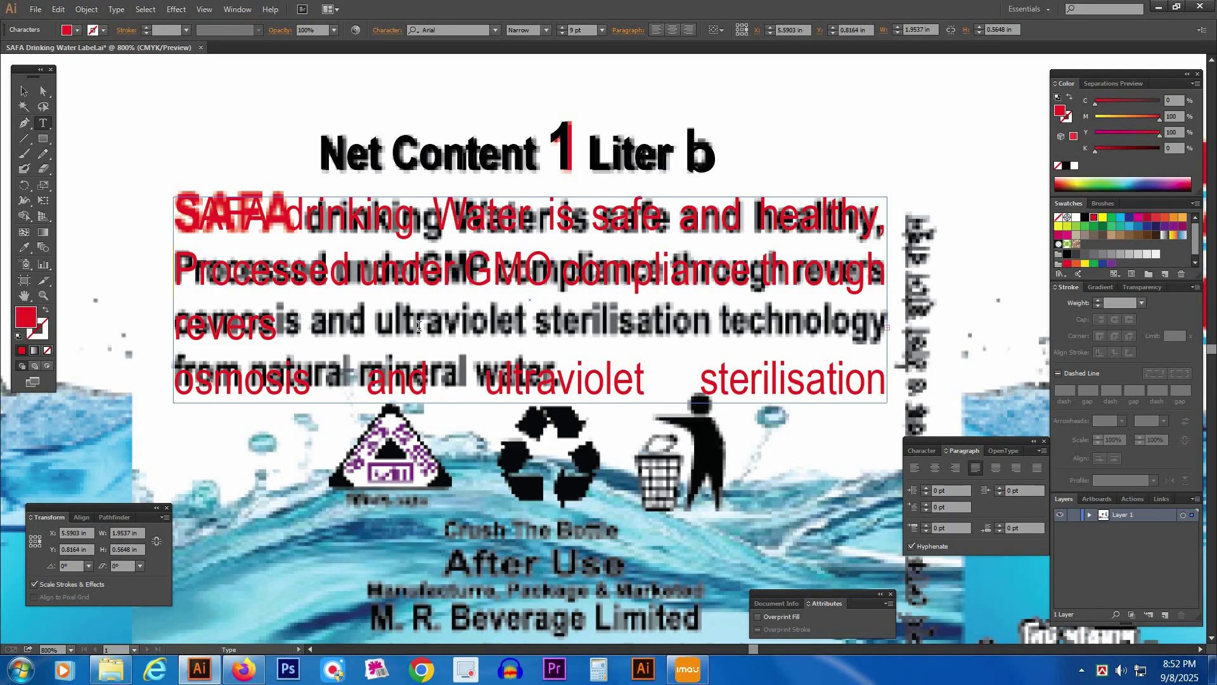
pyautogui.press('Delete')
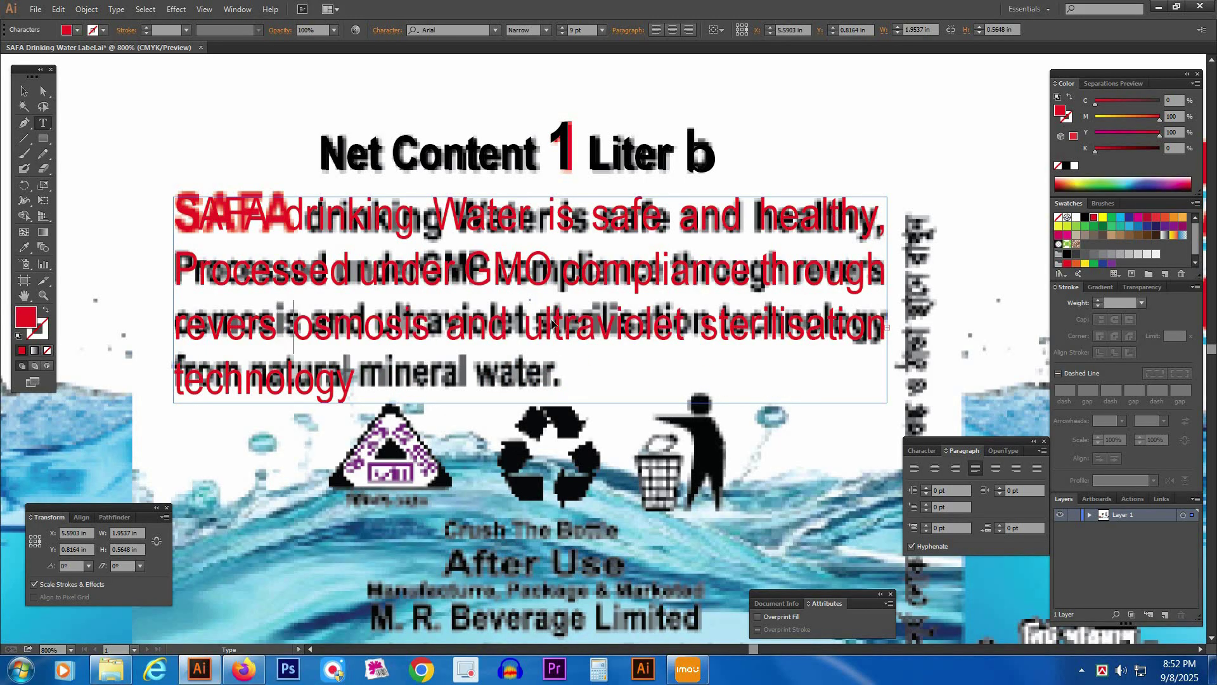
pyautogui.press('Escape')
# - Set the word SAFA at the start of the paragraph to Arial Bold
pyautogui.press('t')
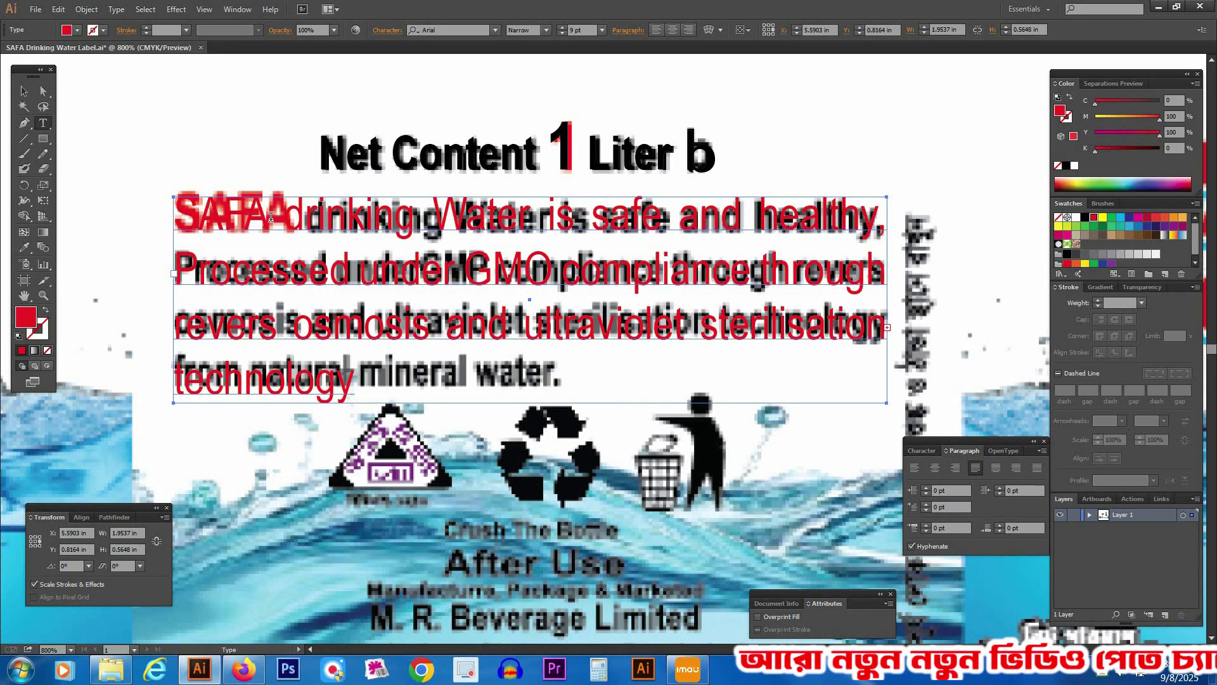
pyautogui.moveTo(271, 216); pyautogui.dragTo(173, 217)
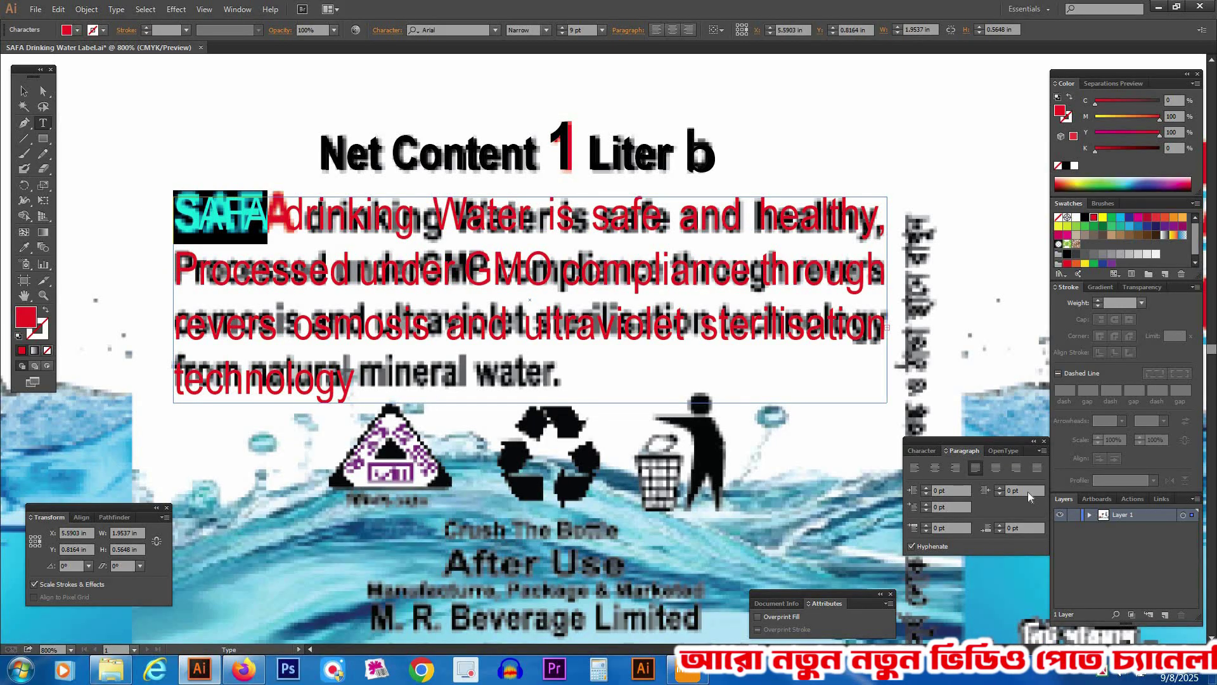
pyautogui.click(921, 451)
pyautogui.click(1040, 502)
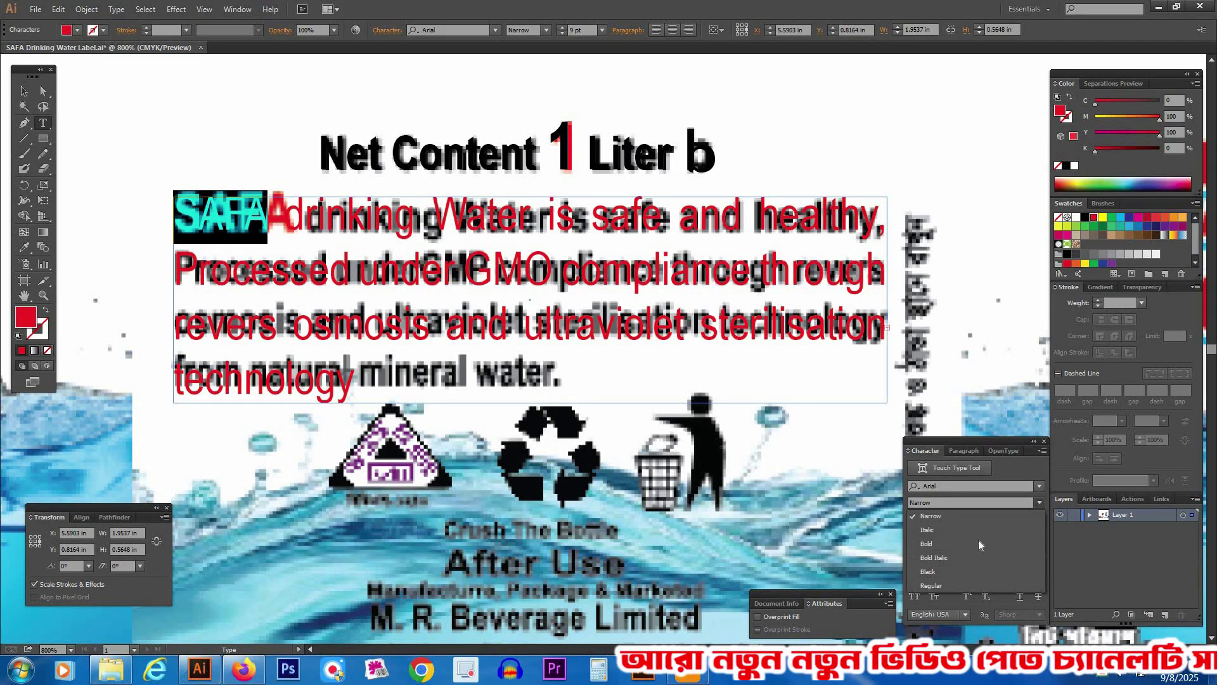
pyautogui.click(979, 539)
pyautogui.hotkey('ctrl', 'shift', 'a')
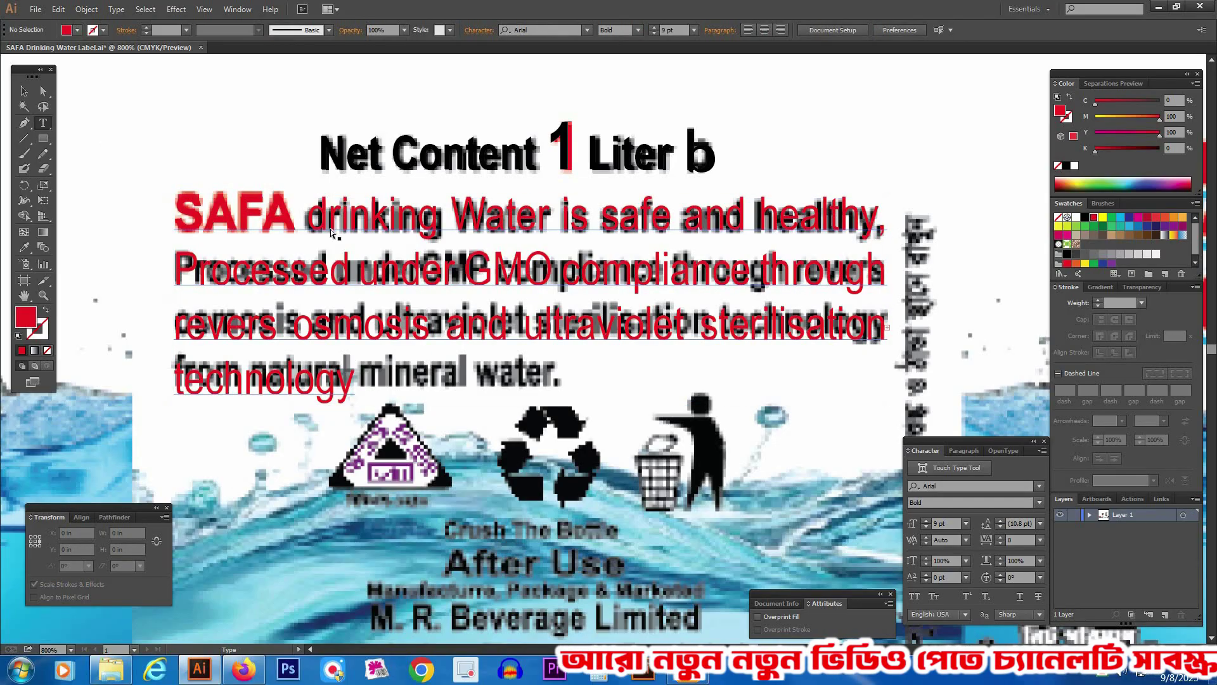
# - Fill the whole information paragraph with 100% black
pyautogui.press('a')
pyautogui.click(430, 230)
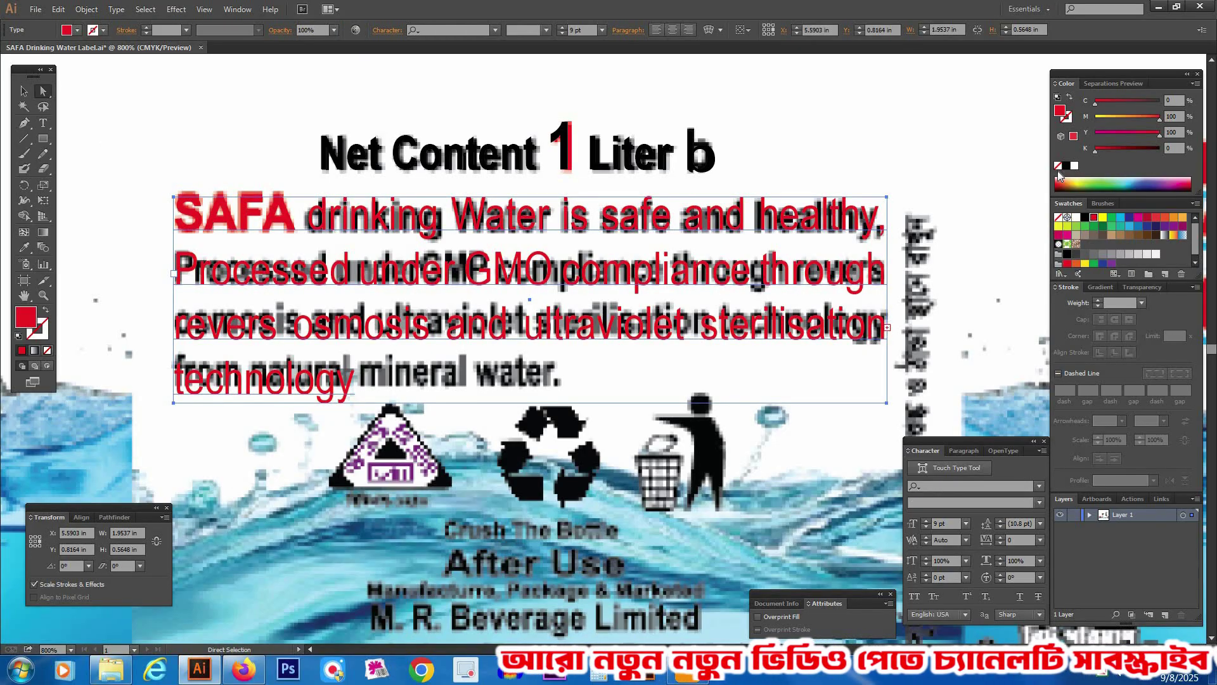
pyautogui.hotkey('ctrl', 'z')
pyautogui.hotkey('ctrl', 'shift', 'a')
# - Recolour the word SAFA in the paragraph with the red swatch
pyautogui.press('t')
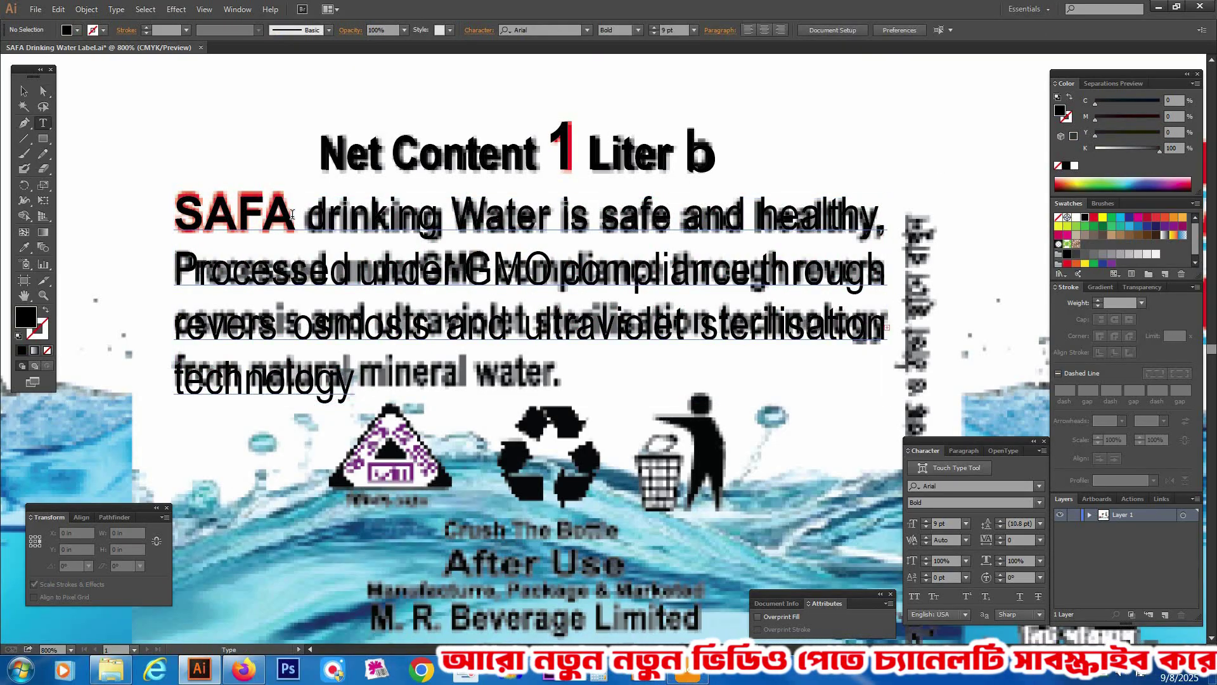
pyautogui.moveTo(292, 214); pyautogui.dragTo(102, 215)
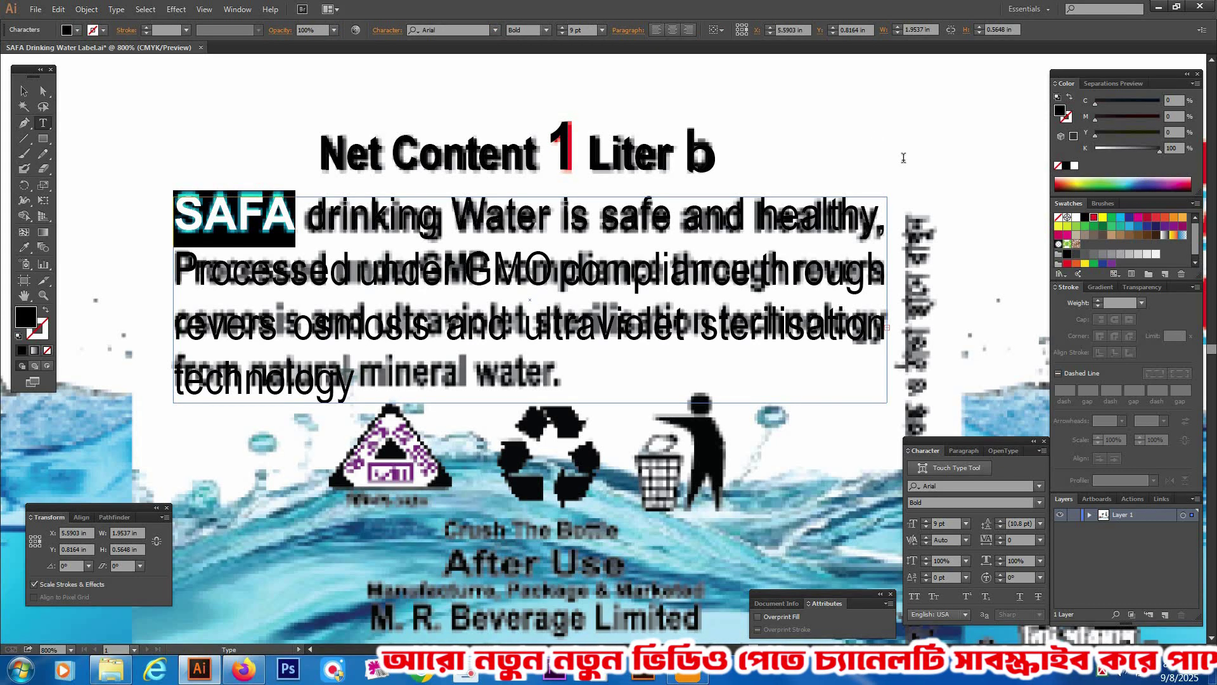
pyautogui.click(1094, 217)
pyautogui.hotkey('ctrl', 'shift', 'a')
# - Extend the paragraph's text frame downward to about 0.76 in tall to fit the remaining text
pyautogui.press('a')
pyautogui.click(824, 338)
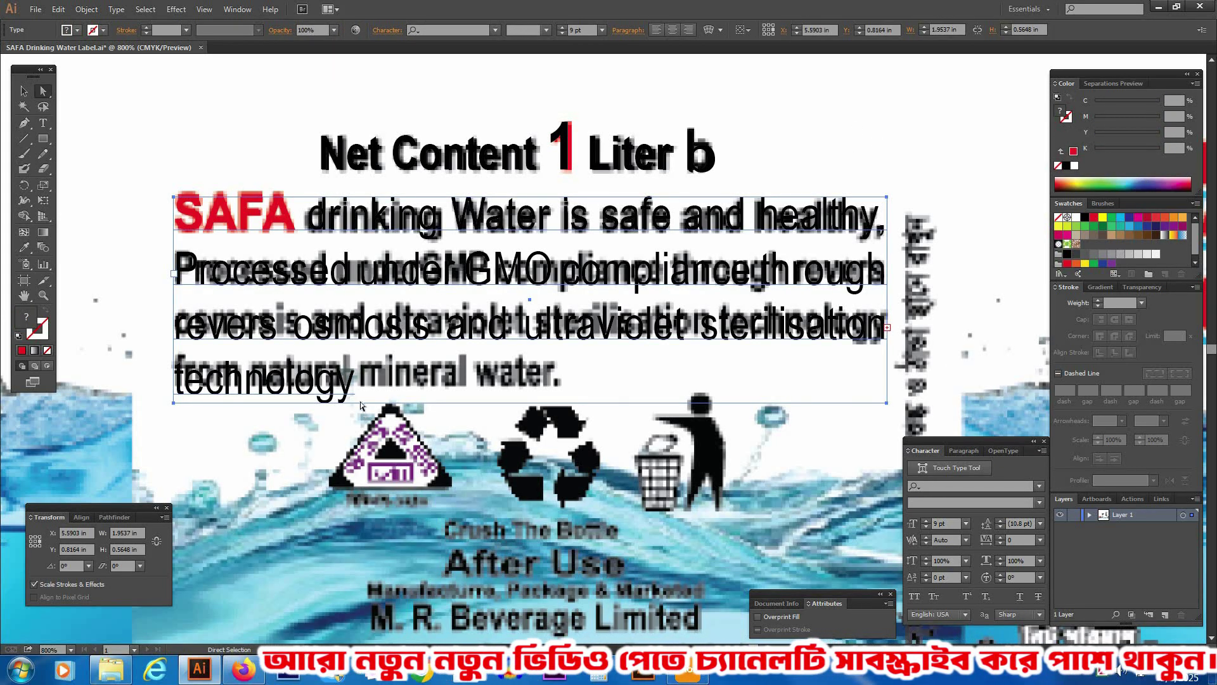
pyautogui.scroll(-2, 467, 377)
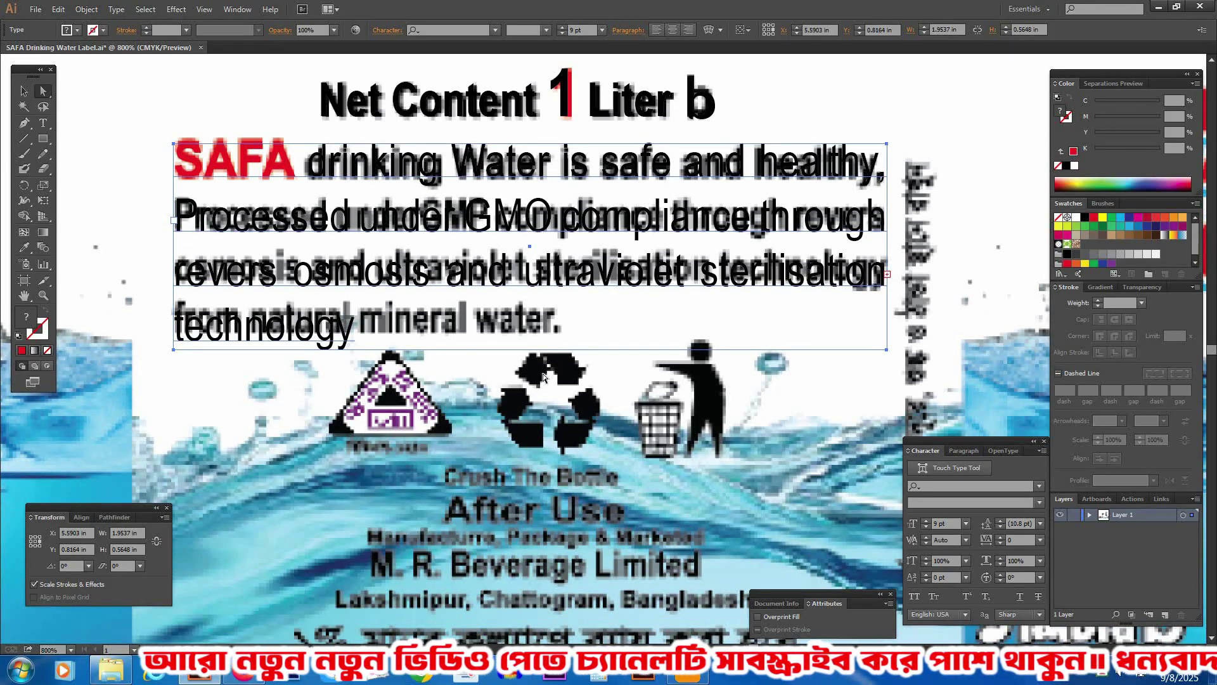
pyautogui.moveTo(530, 349); pyautogui.dragTo(523, 439)
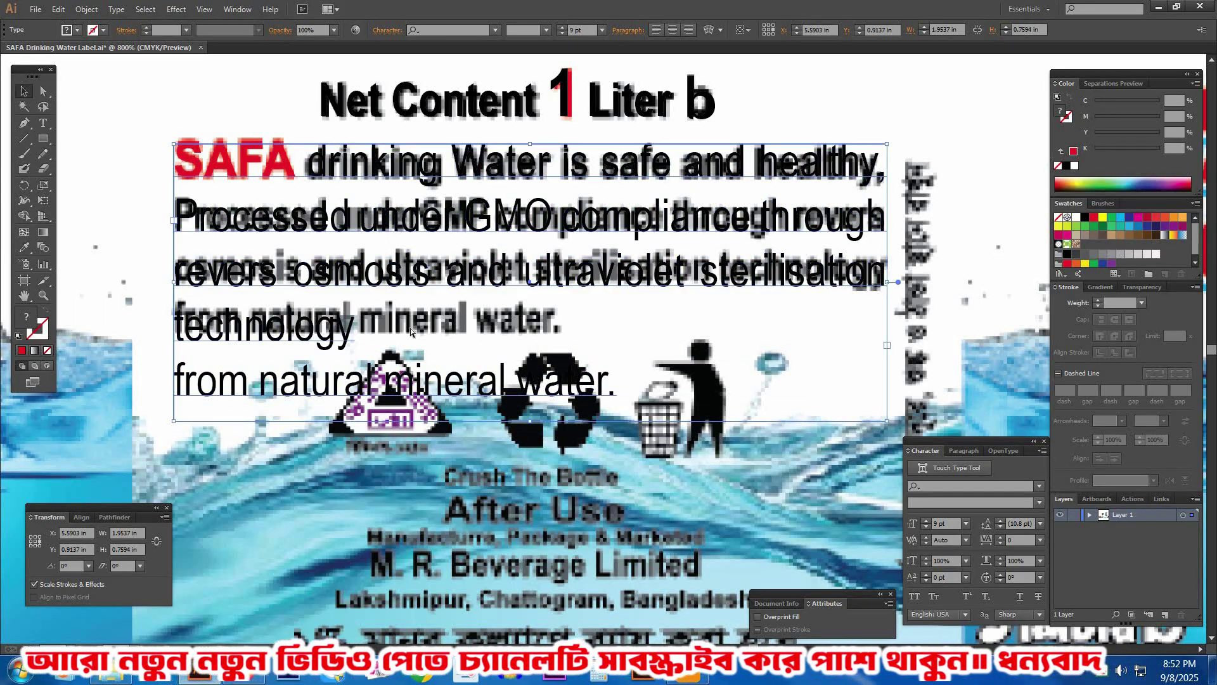
# - Replace the line break between "technology" and "from natural mineral water." with a space
pyautogui.click(352, 345)
pyautogui.doubleClick(429, 319)
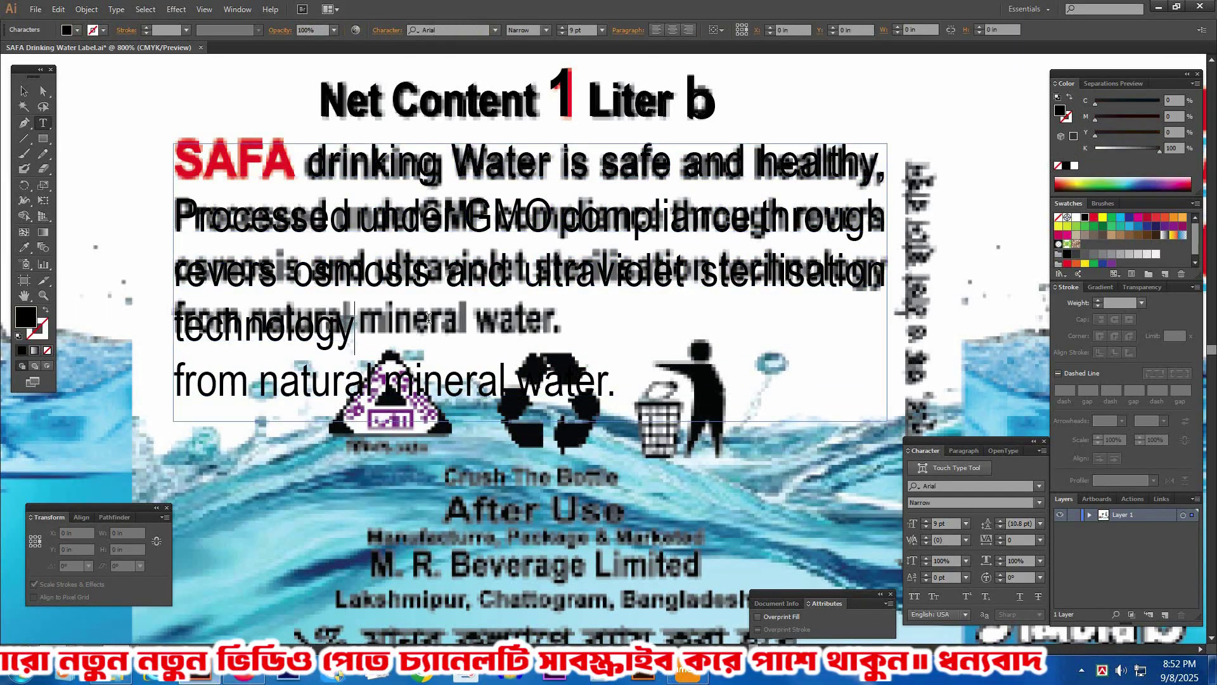
pyautogui.press('Delete')
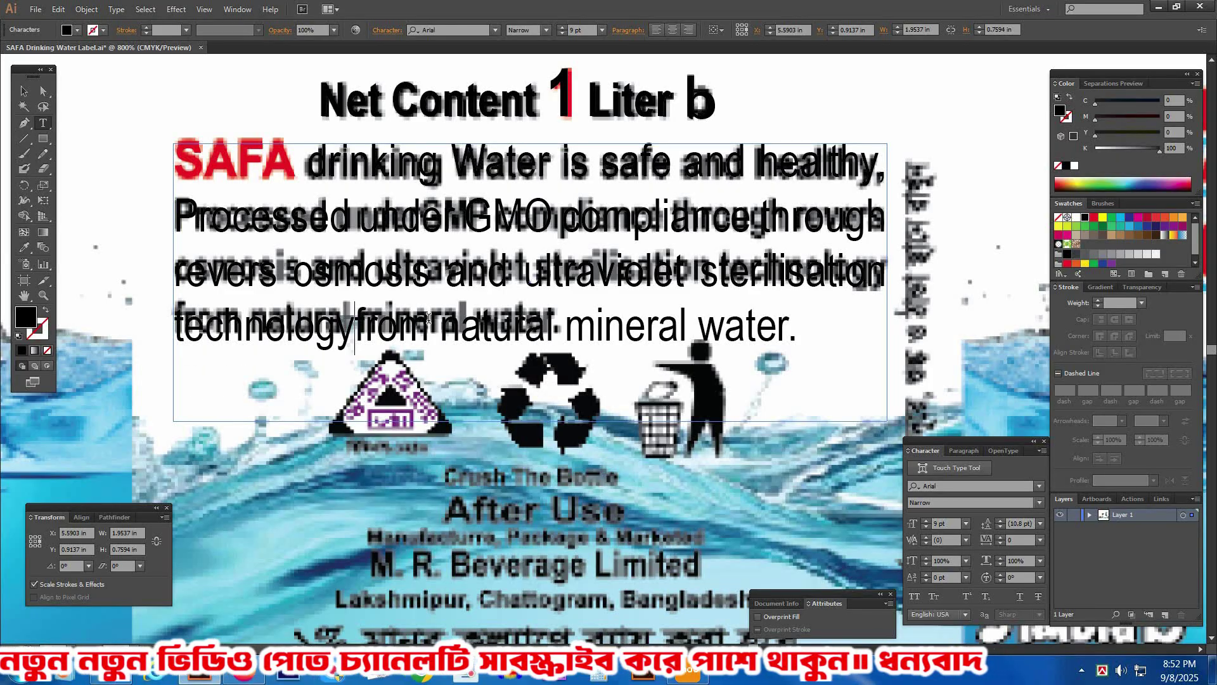
pyautogui.keyDown('ctrl'); pyautogui.click(832, 345); pyautogui.keyUp('ctrl')
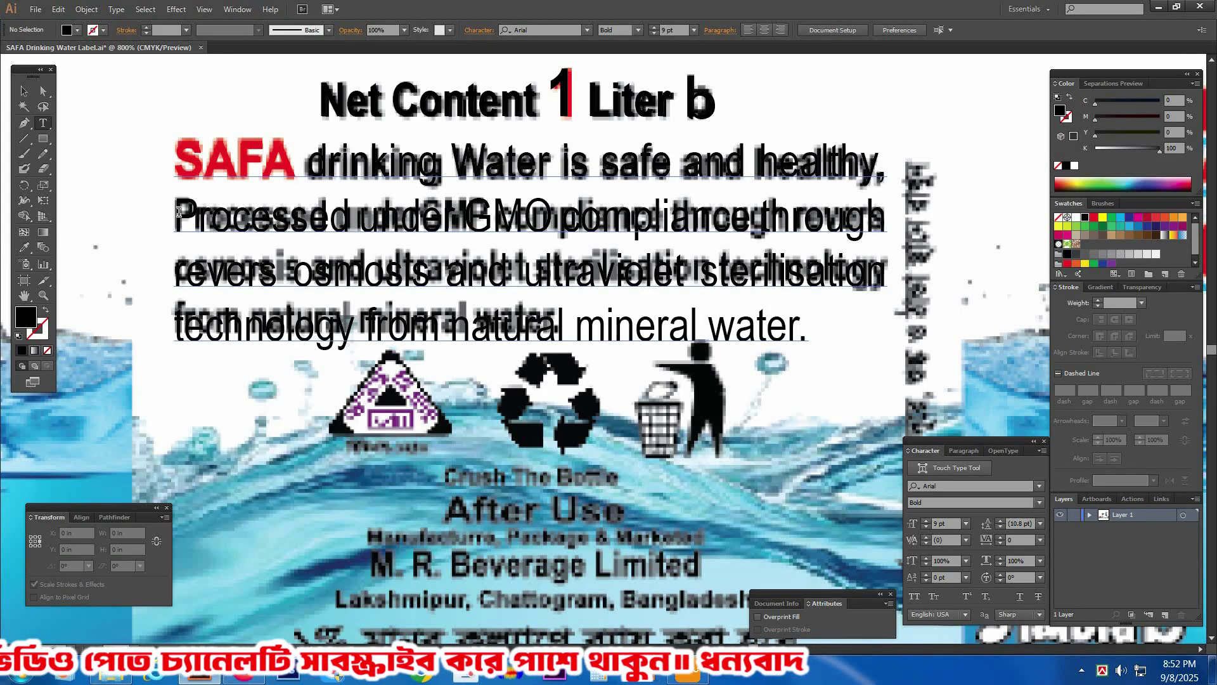
# - Narrow the horizontal scale of the information paragraph's text from "Processed" onward to 86%
pyautogui.tripleClick(380, 314)
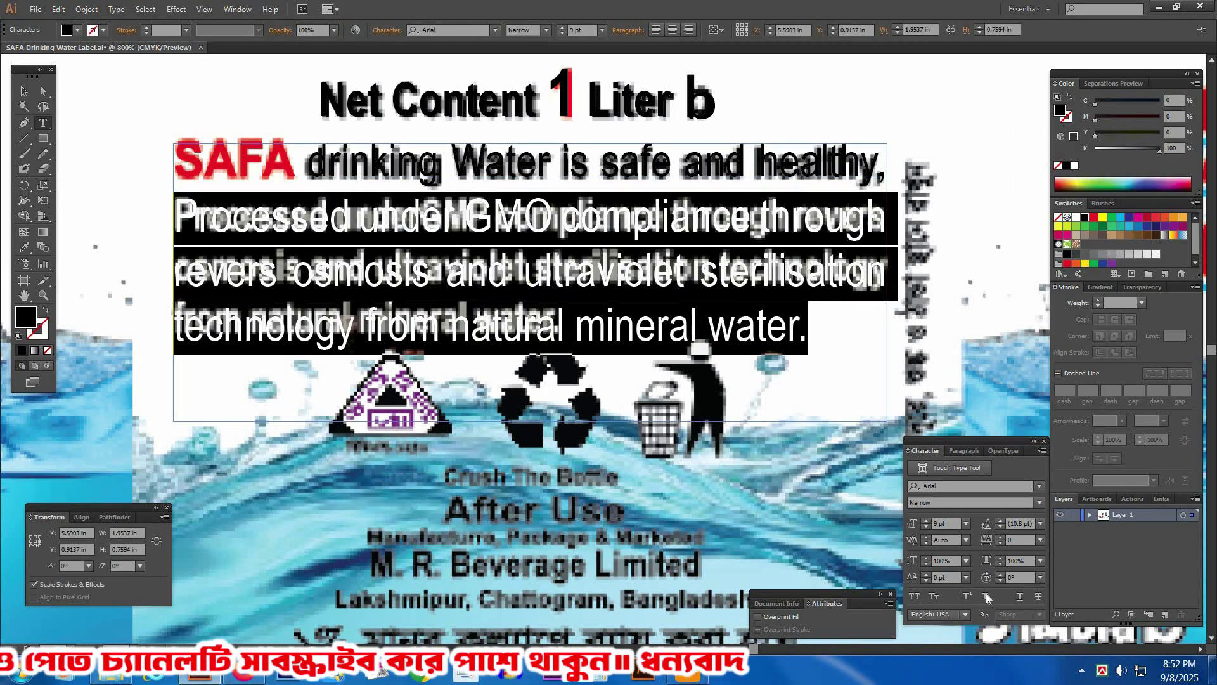
pyautogui.click(1002, 564)
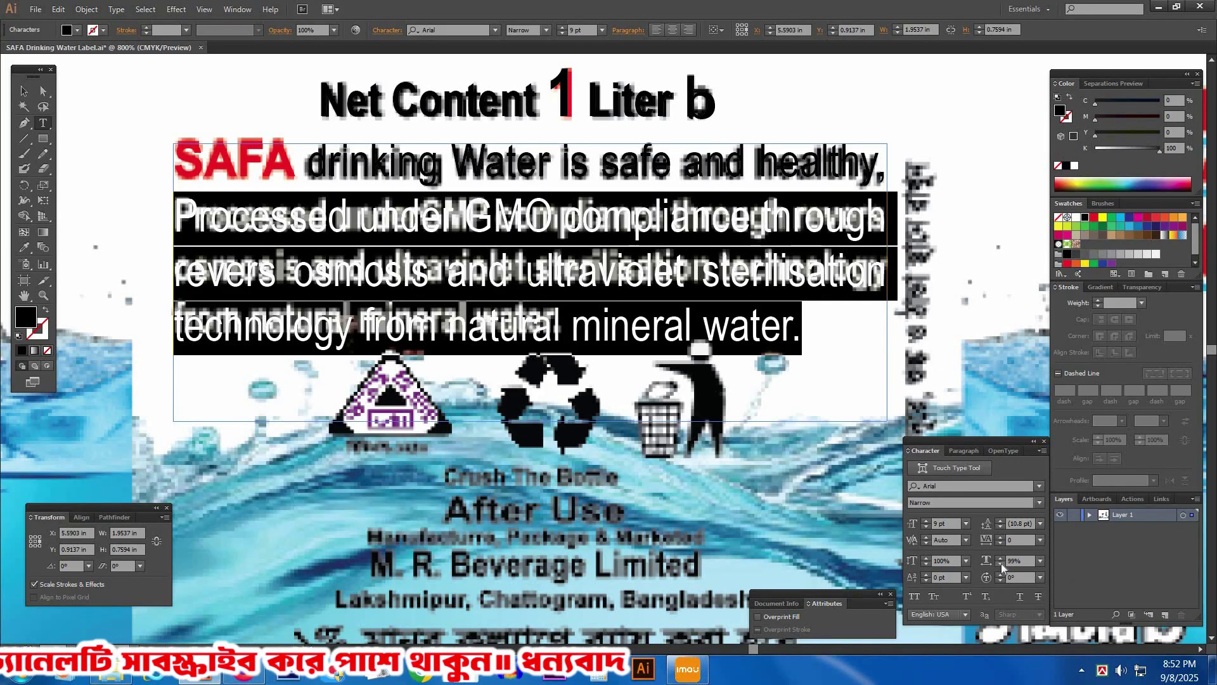
pyautogui.click(1002, 563)
pyautogui.click(1002, 563)
pyautogui.click(1002, 563)
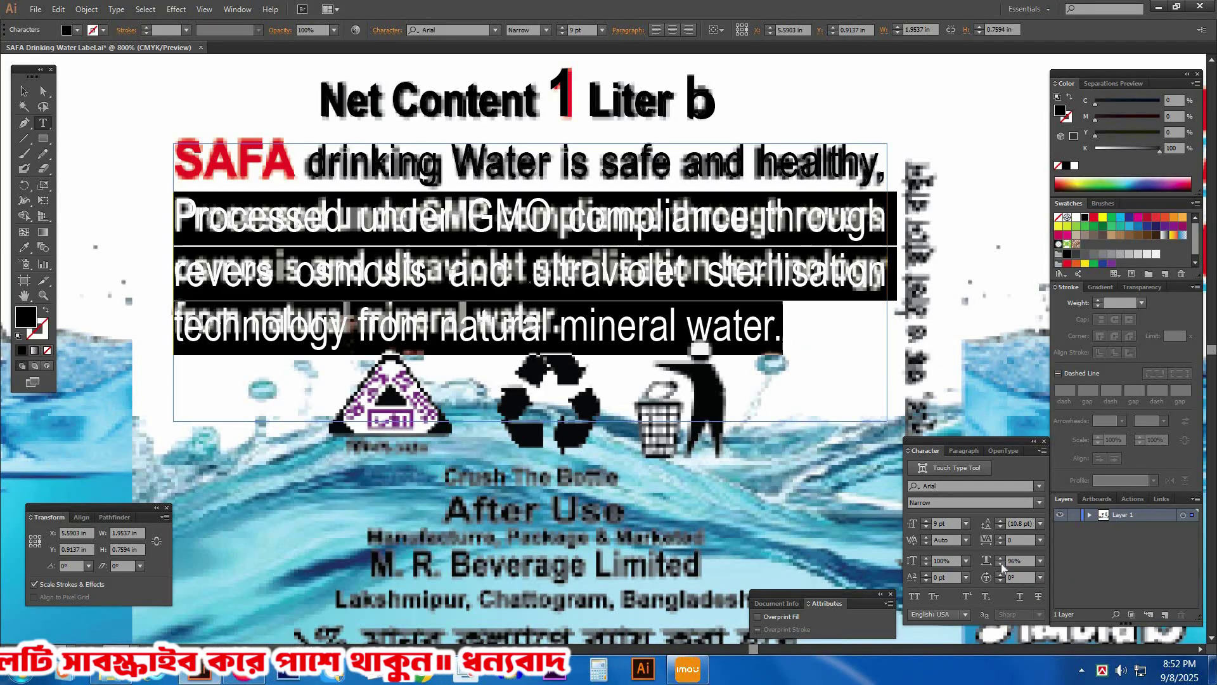
pyautogui.click(1002, 563)
pyautogui.click(1002, 564)
pyautogui.click(1002, 563)
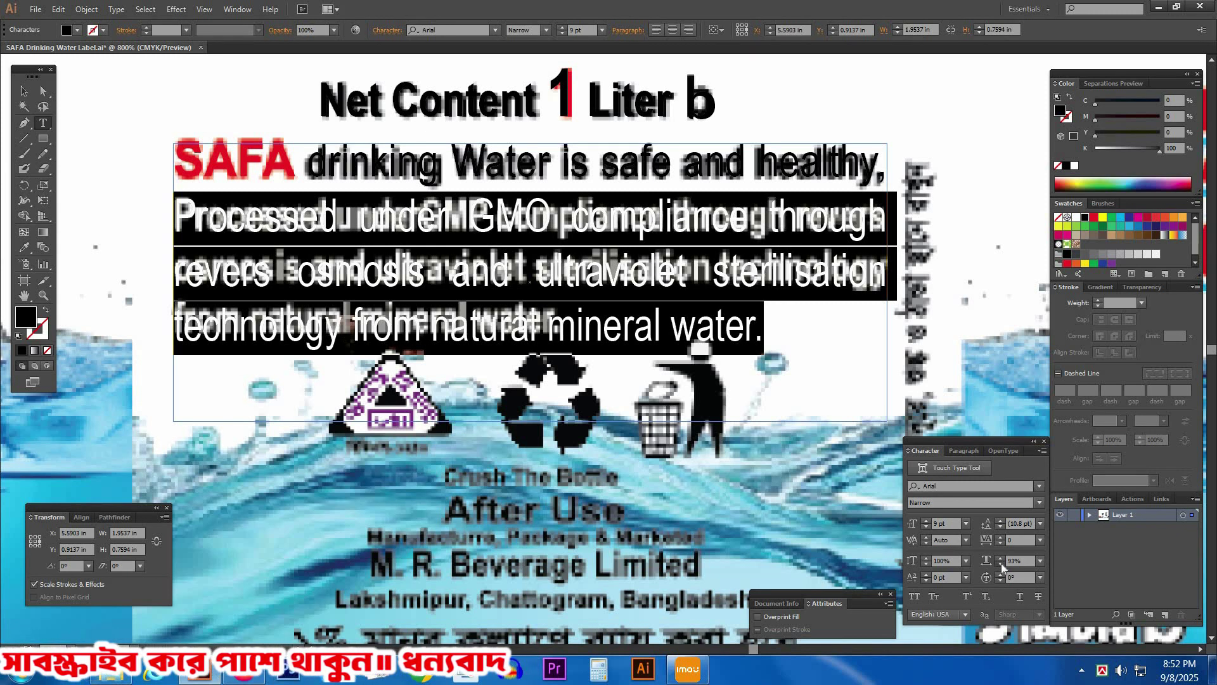
pyautogui.click(1002, 563)
pyautogui.click(1002, 563)
pyautogui.click(1002, 563)
pyautogui.click(1002, 563)
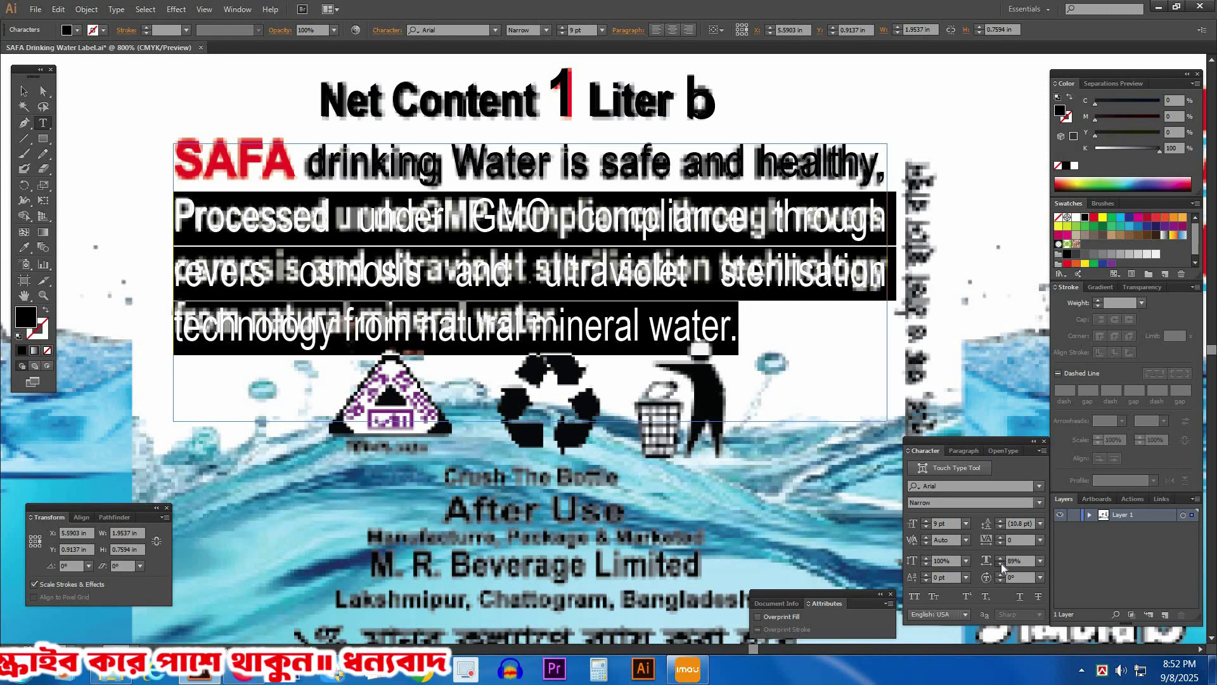
pyautogui.click(1002, 563)
pyautogui.click(1002, 563)
pyautogui.click(1002, 563)
pyautogui.click(1002, 563)
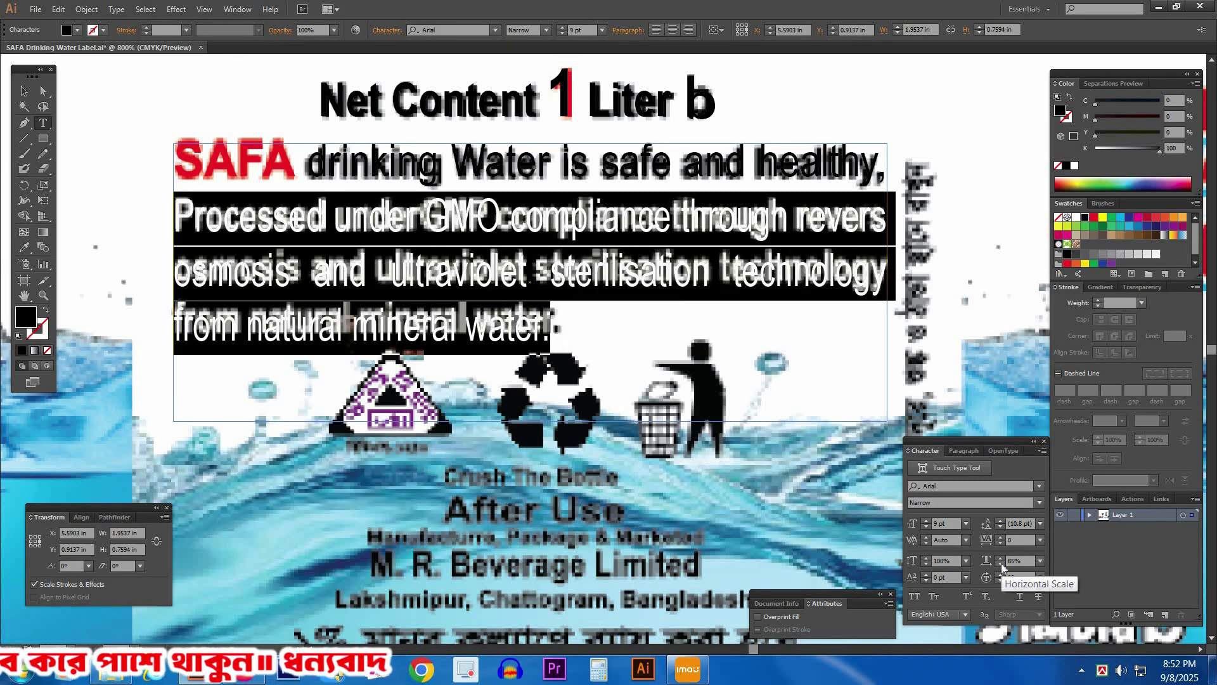
pyautogui.click(1002, 557)
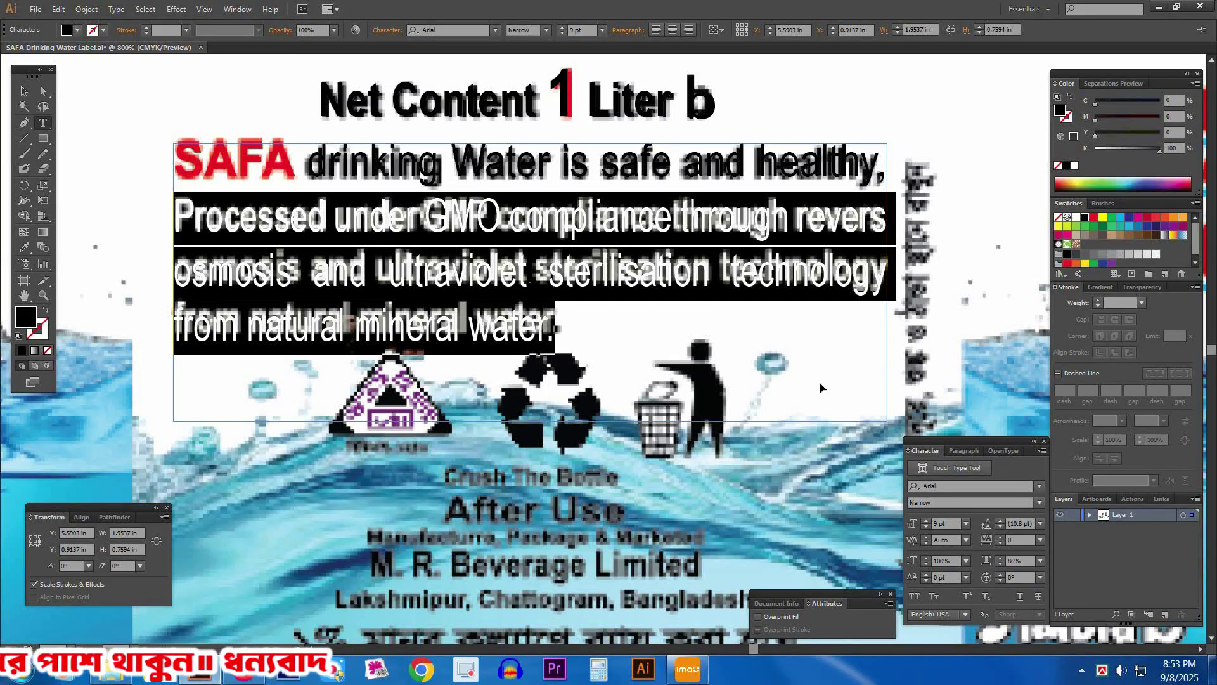
pyautogui.hotkey('ctrl', 'shift', 'a')
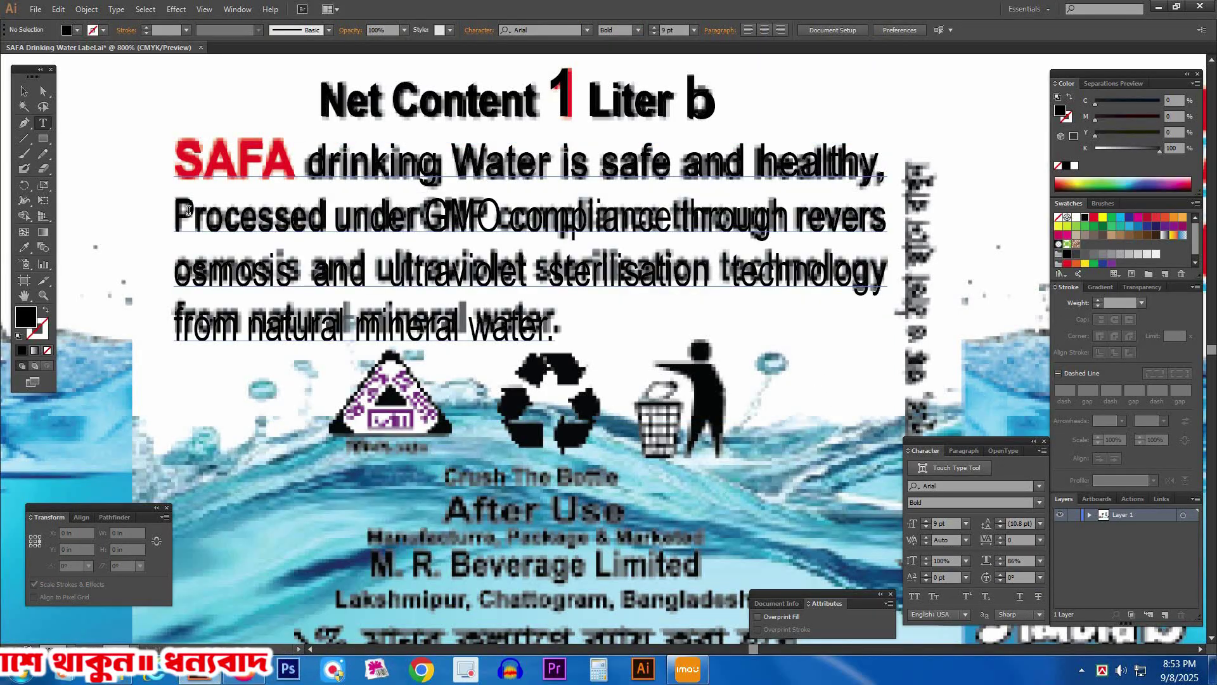
# - Reset the horizontal scale of the whole information paragraph to 100%
pyautogui.tripleClick(192, 235)
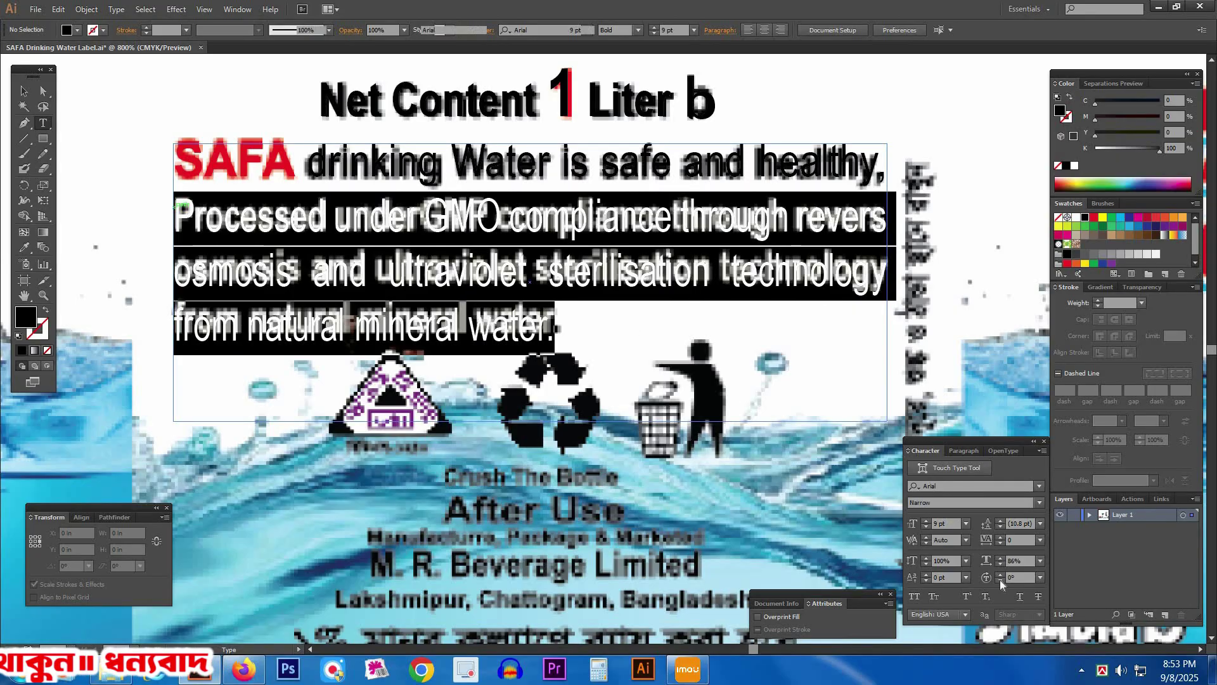
pyautogui.hotkey('ctrl', 'a')
pyautogui.click(1013, 560)
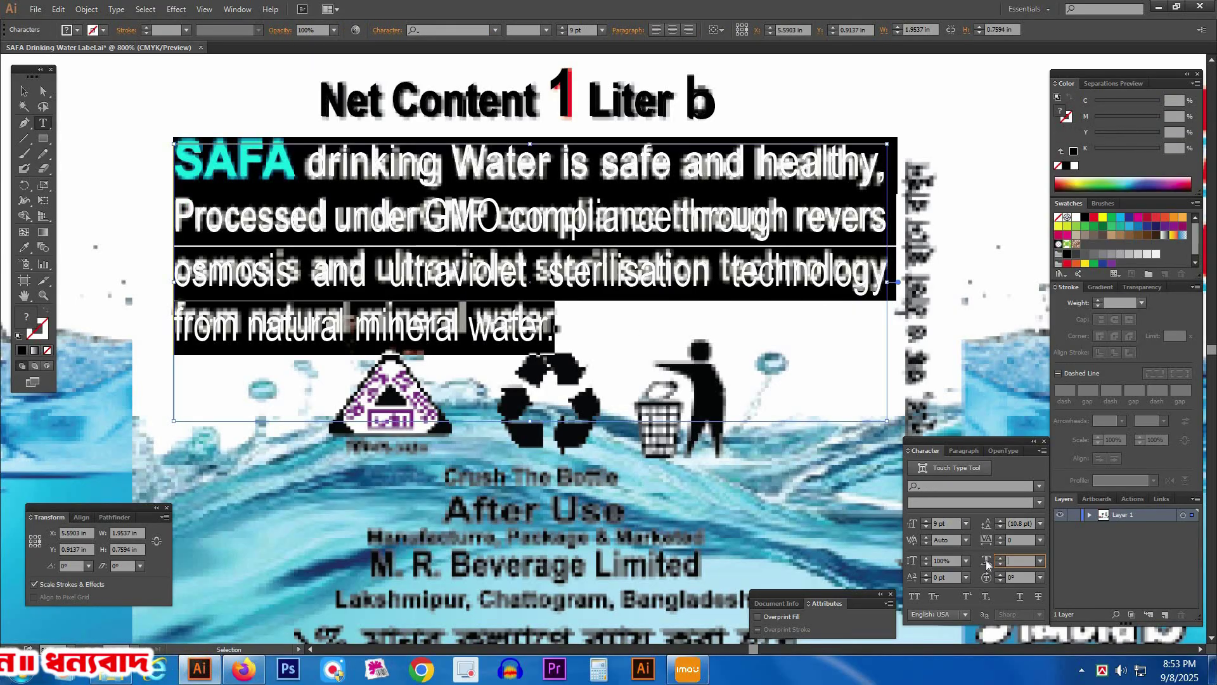
pyautogui.write('100')
pyautogui.press('Return')
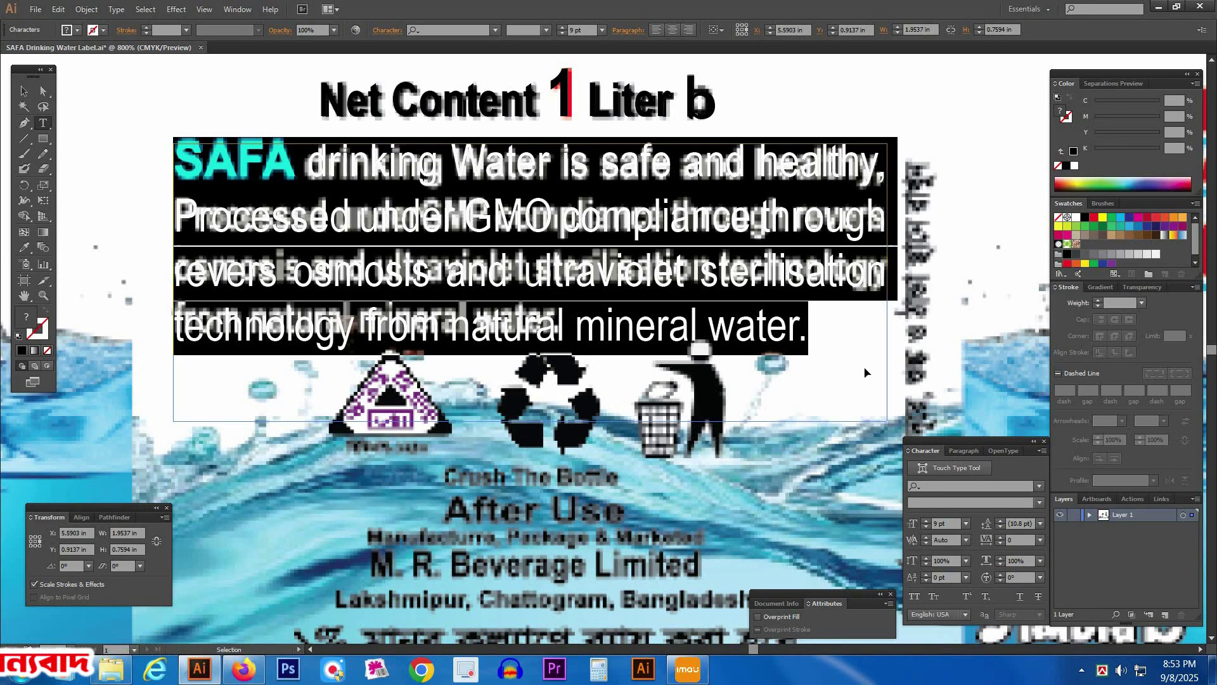
pyautogui.hotkey('ctrl', 'shift', 'a')
pyautogui.press('v')
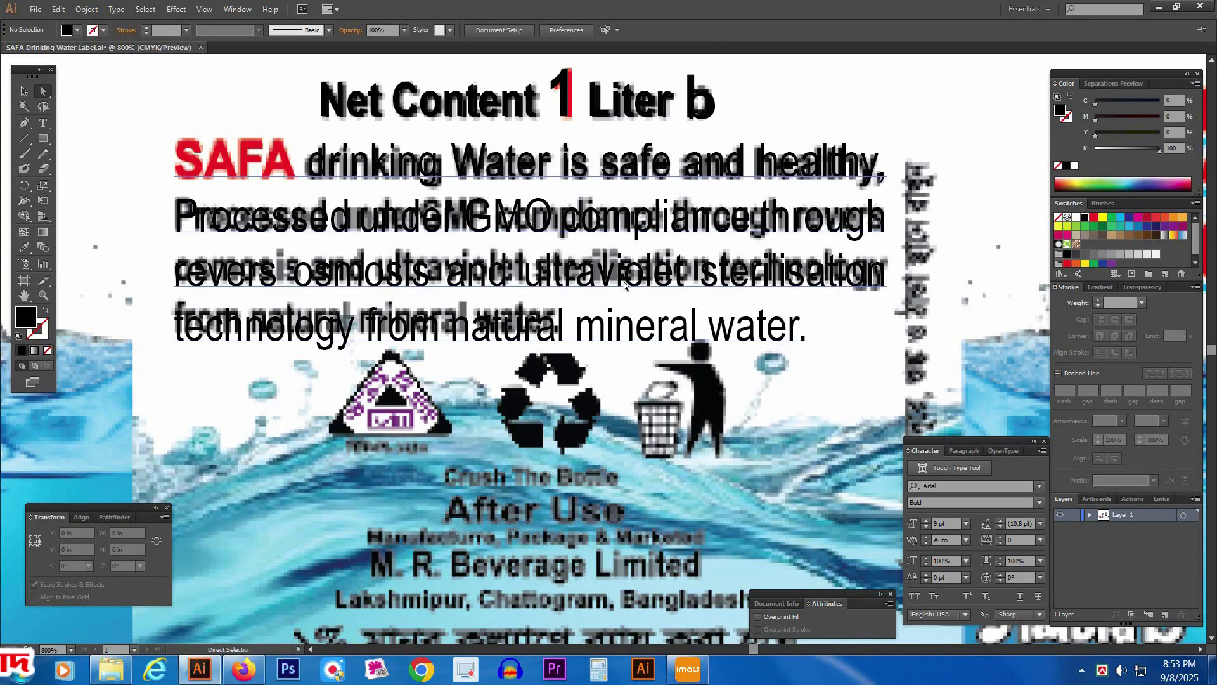
# - Set the information paragraph's leading to 10 pt and shorten its text frame to about 0.55 in tall
pyautogui.click(624, 281)
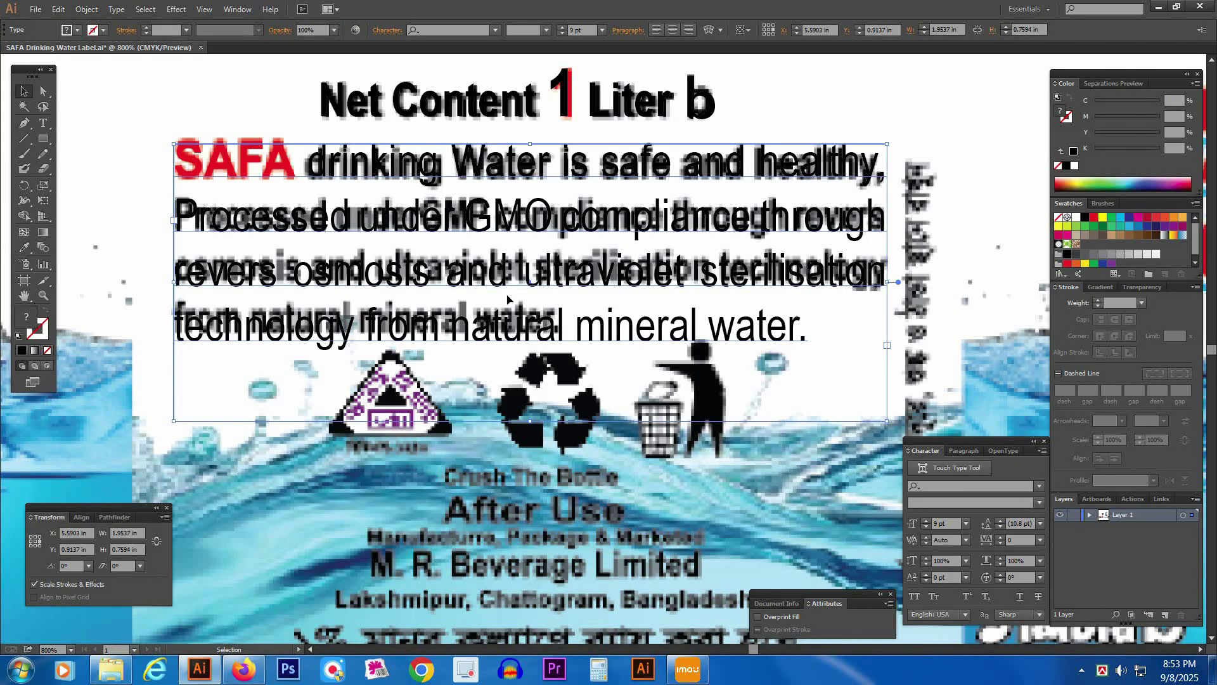
pyautogui.click(1001, 527)
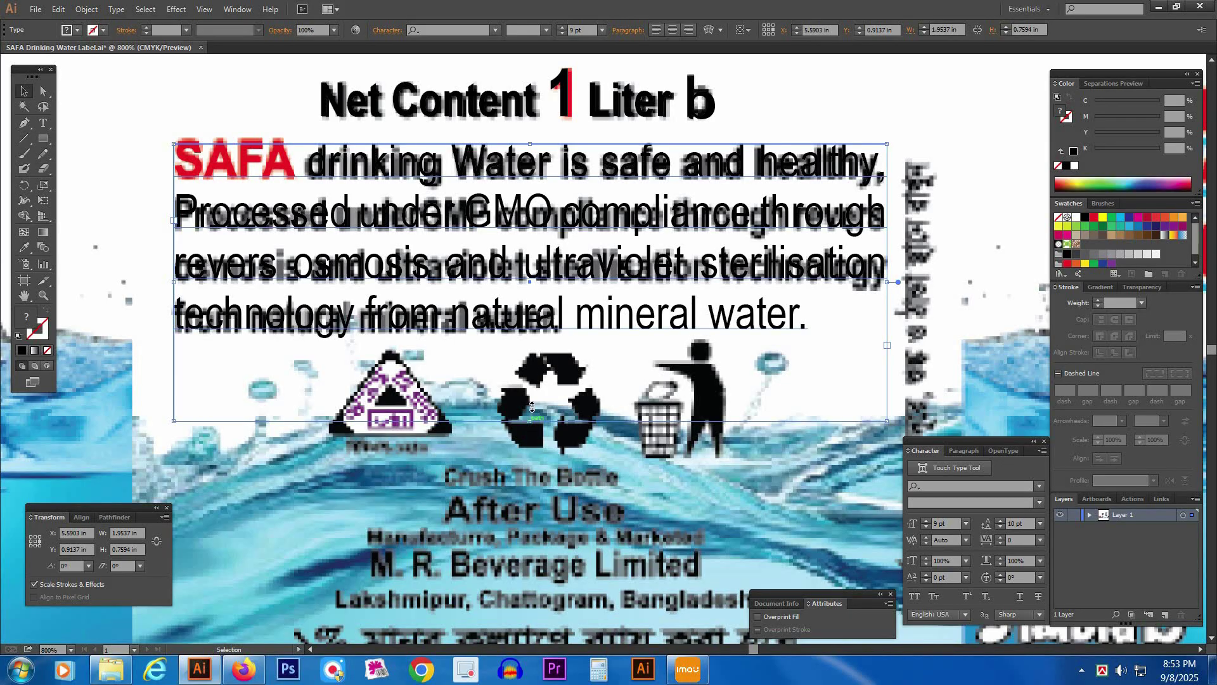
pyautogui.moveTo(532, 408); pyautogui.dragTo(536, 348)
pyautogui.moveTo(534, 393); pyautogui.dragTo(534, 402)
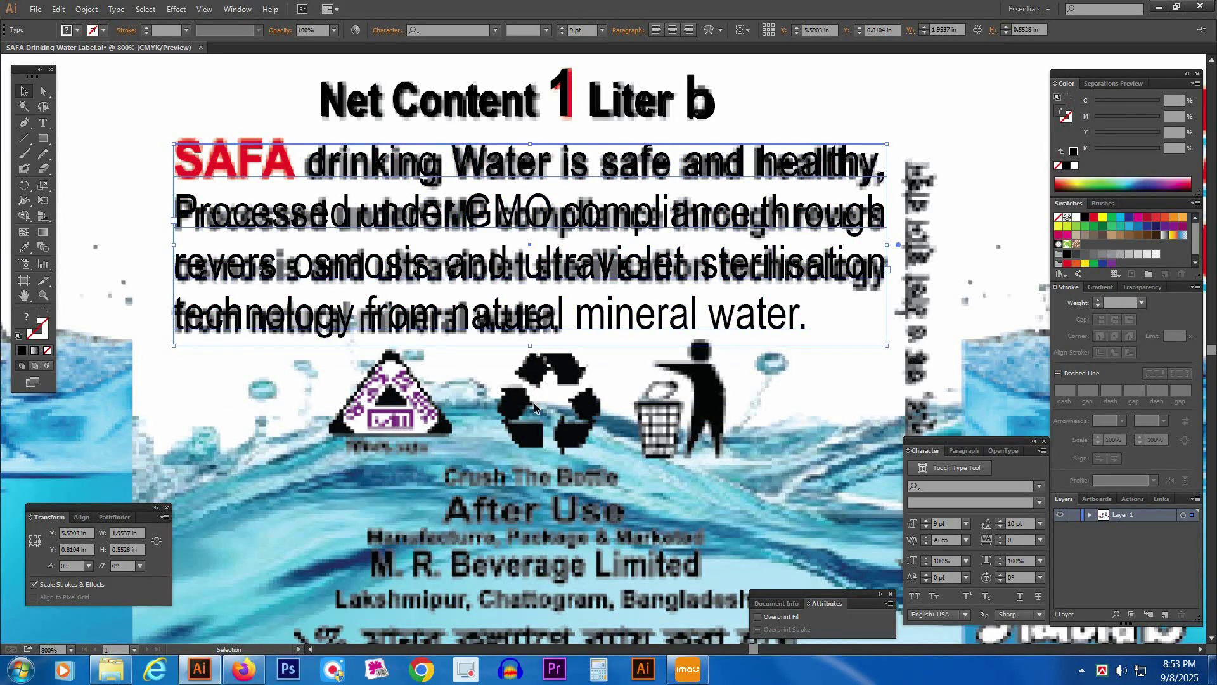
pyautogui.click(534, 402)
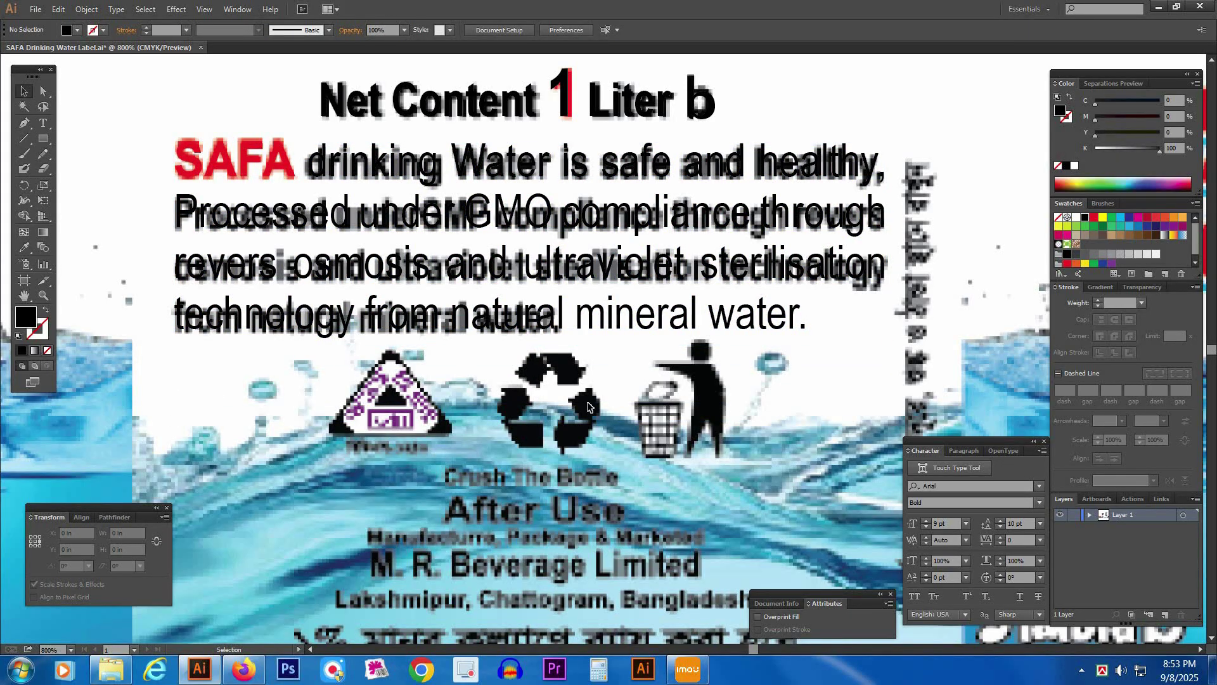
# - Open the file Vector Icon Collection for Web design.ai from the All Logo folder on the J: drive
pyautogui.scroll(-2, 678, 435)
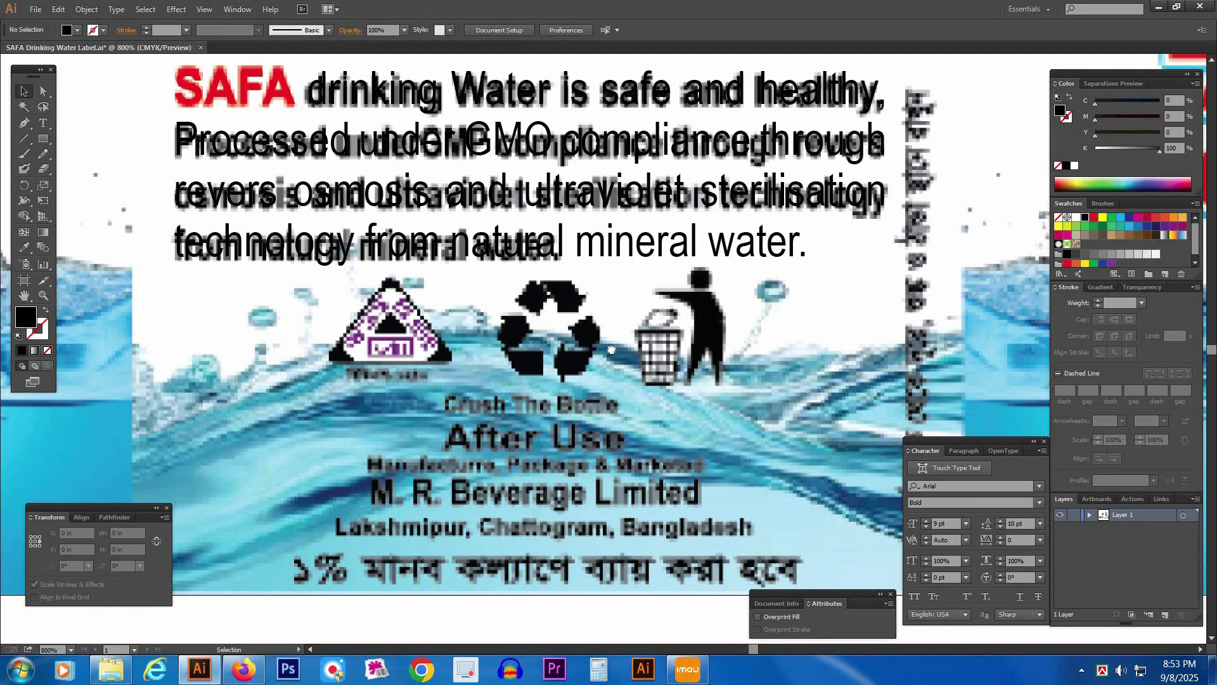
pyautogui.moveTo(611, 349); pyautogui.dragTo(589, 410)
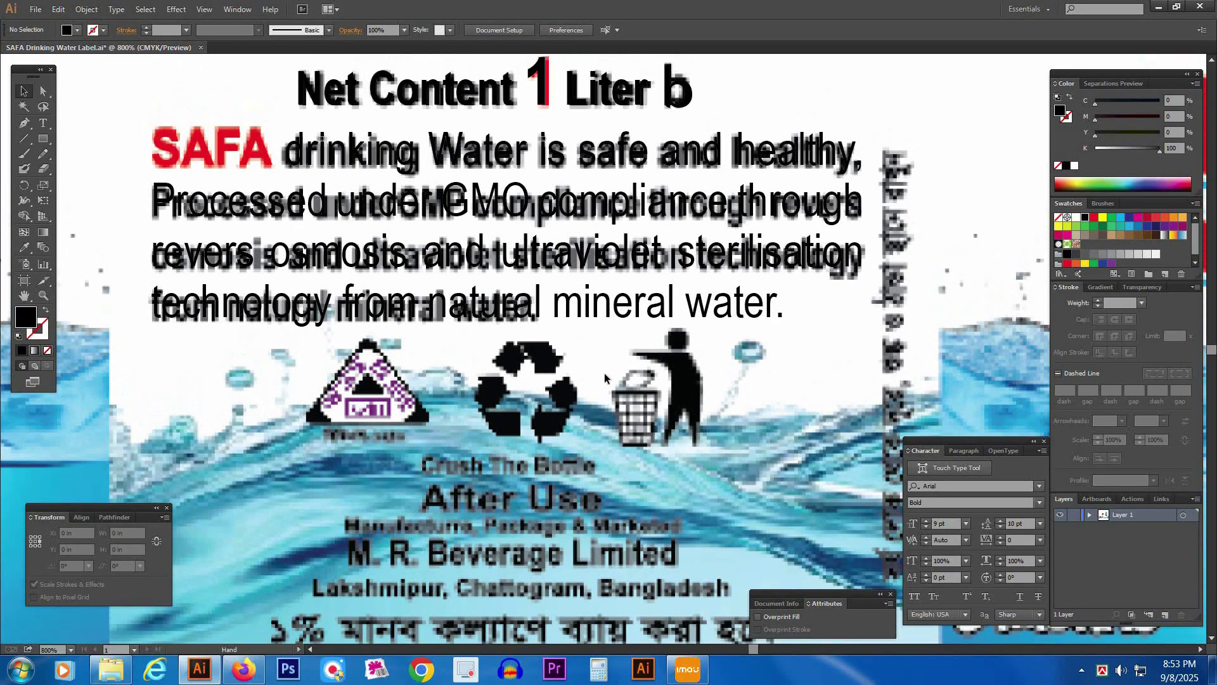
pyautogui.click(545, 439)
pyautogui.hotkey('ctrl', 'o')
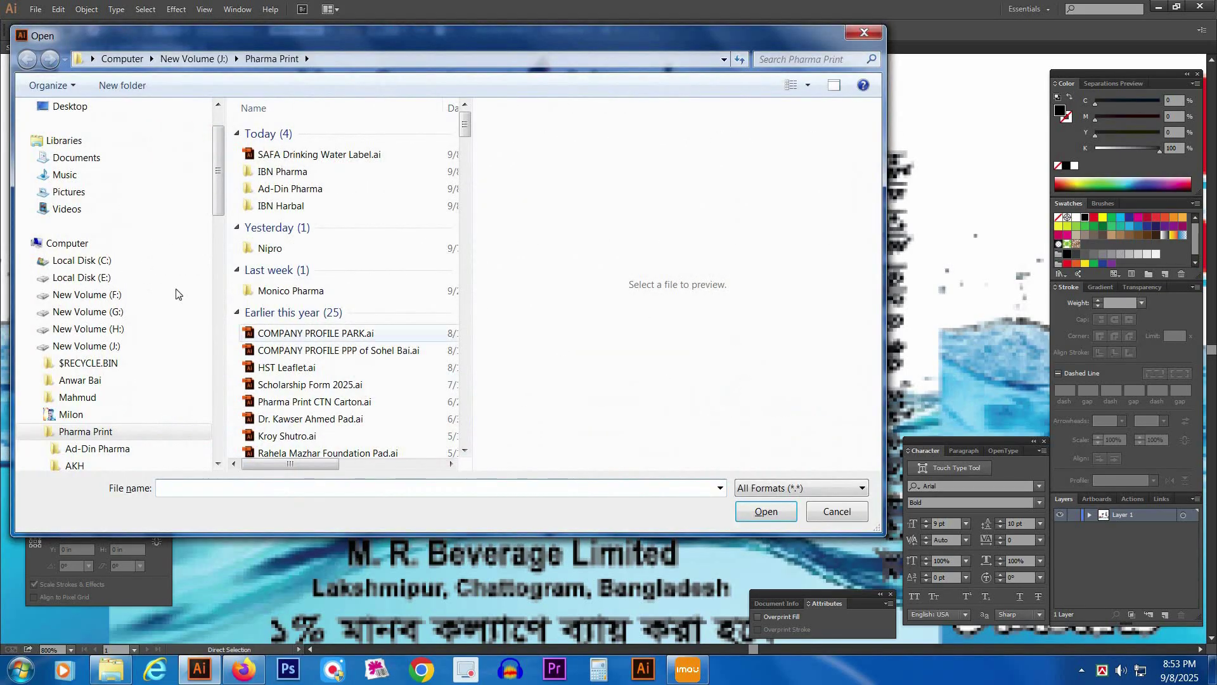
pyautogui.click(120, 347)
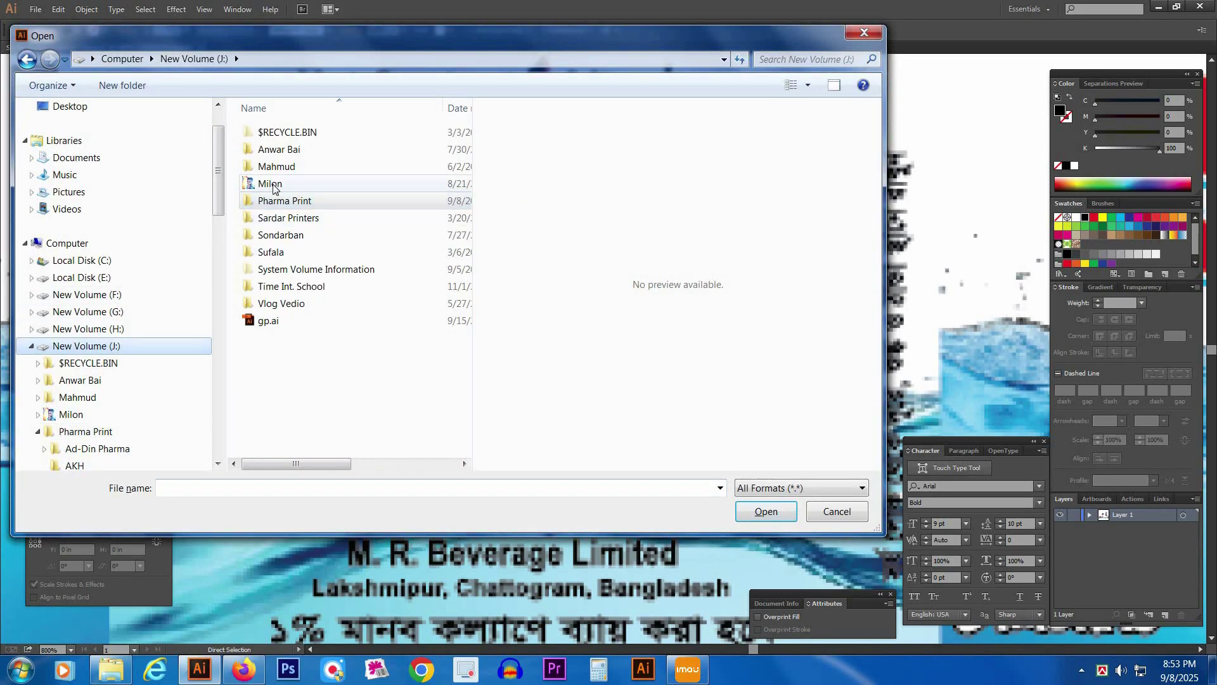
pyautogui.doubleClick(279, 182)
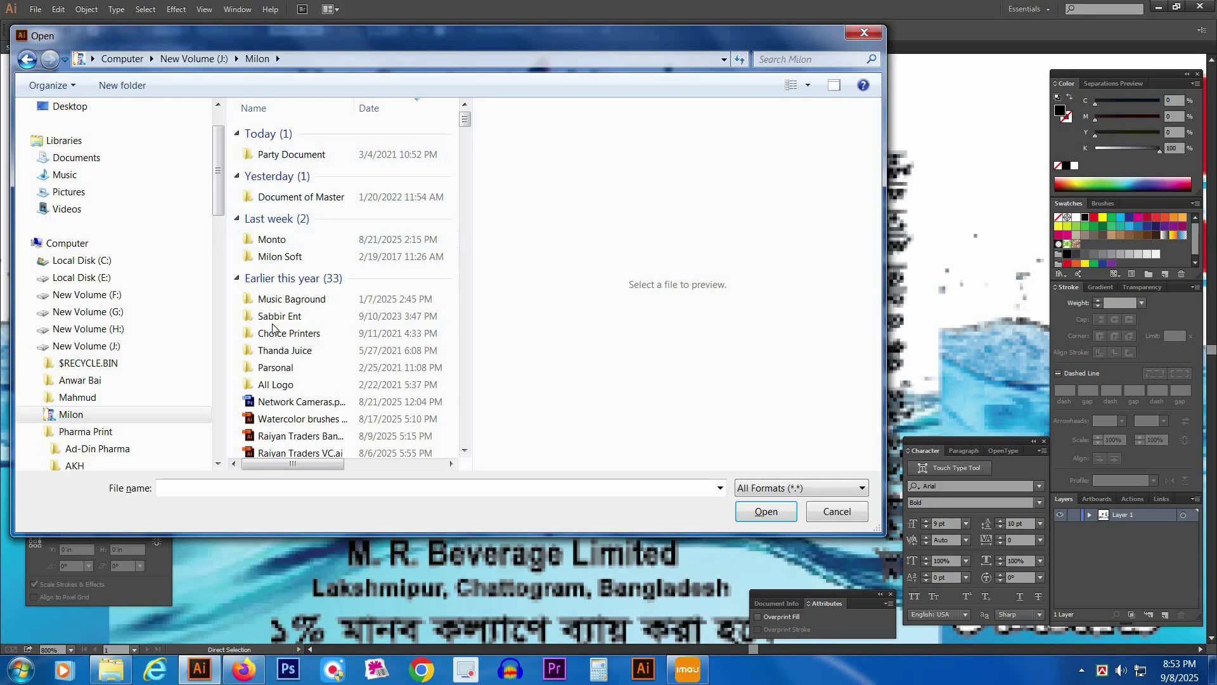
pyautogui.click(275, 383)
pyautogui.doubleClick(274, 383)
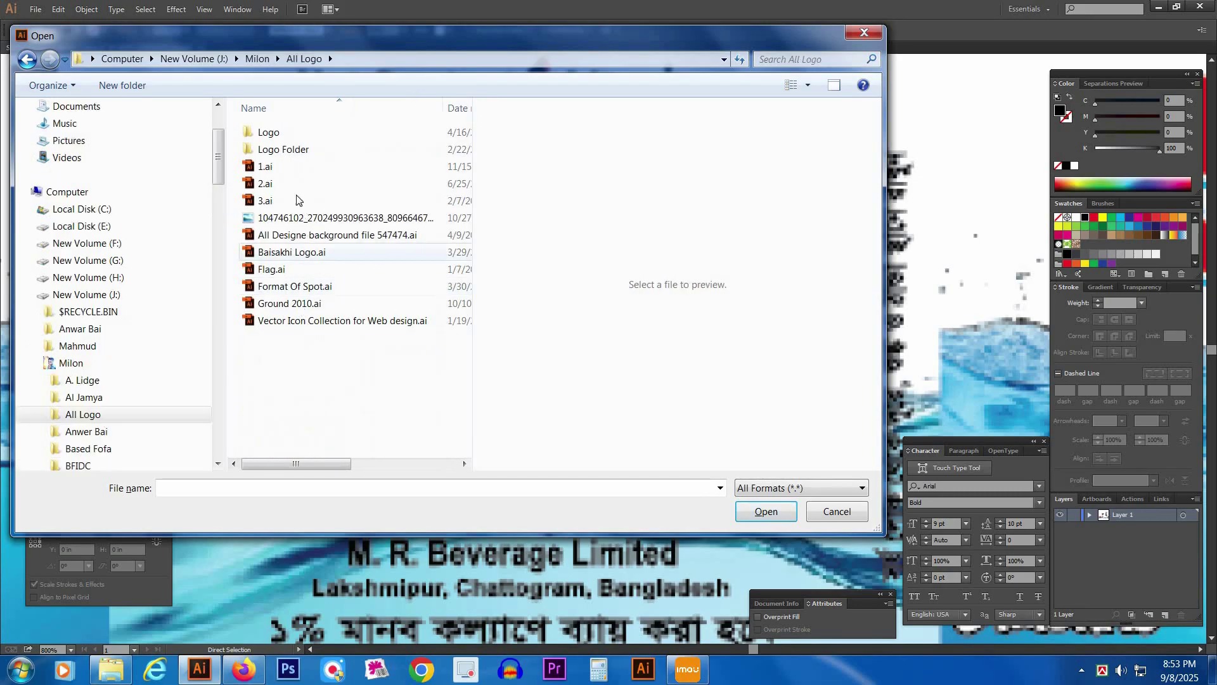
pyautogui.click(270, 325)
pyautogui.doubleClick(270, 325)
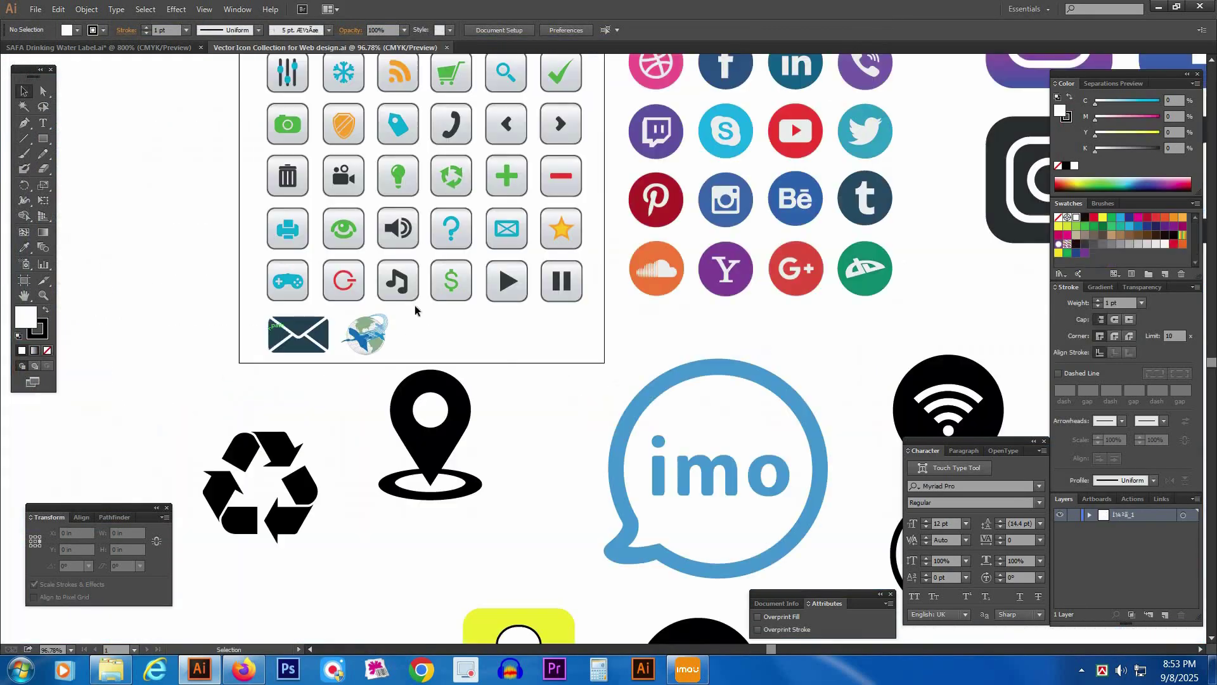
# - Copy the black recycling symbol from the icon collection and paste it into the SAFA label document
pyautogui.press('Tab')
pyautogui.scroll(-5, 533, 427)
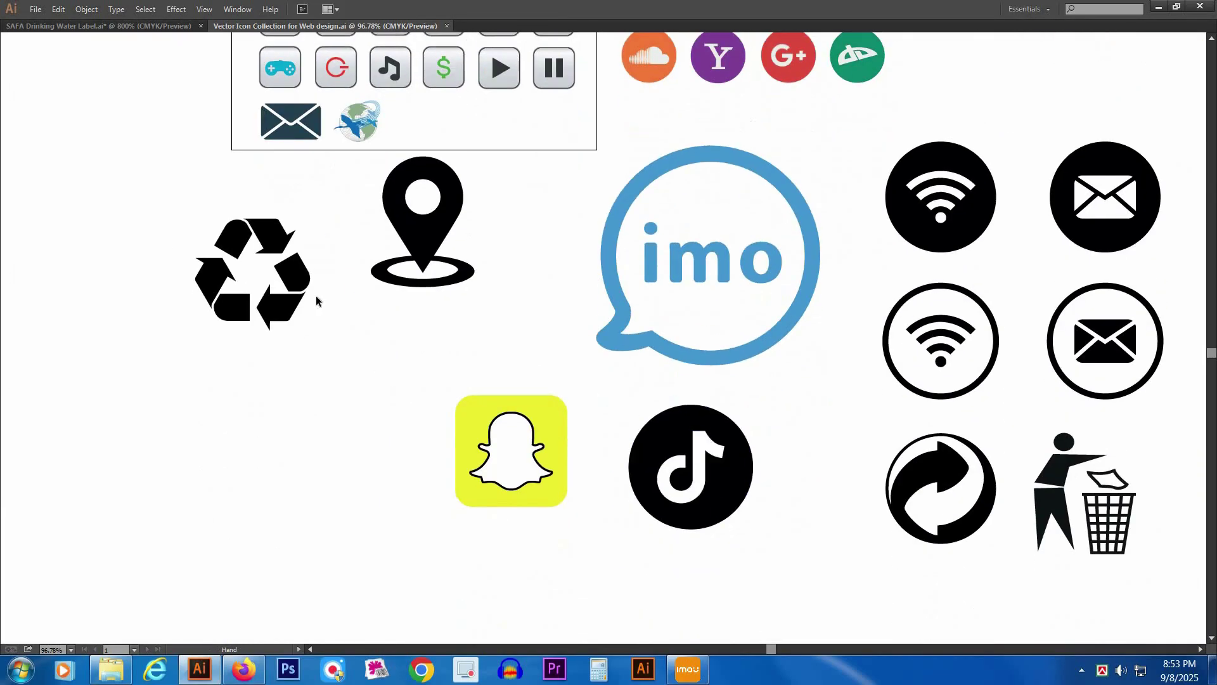
pyautogui.click(261, 240)
pyautogui.press('a')
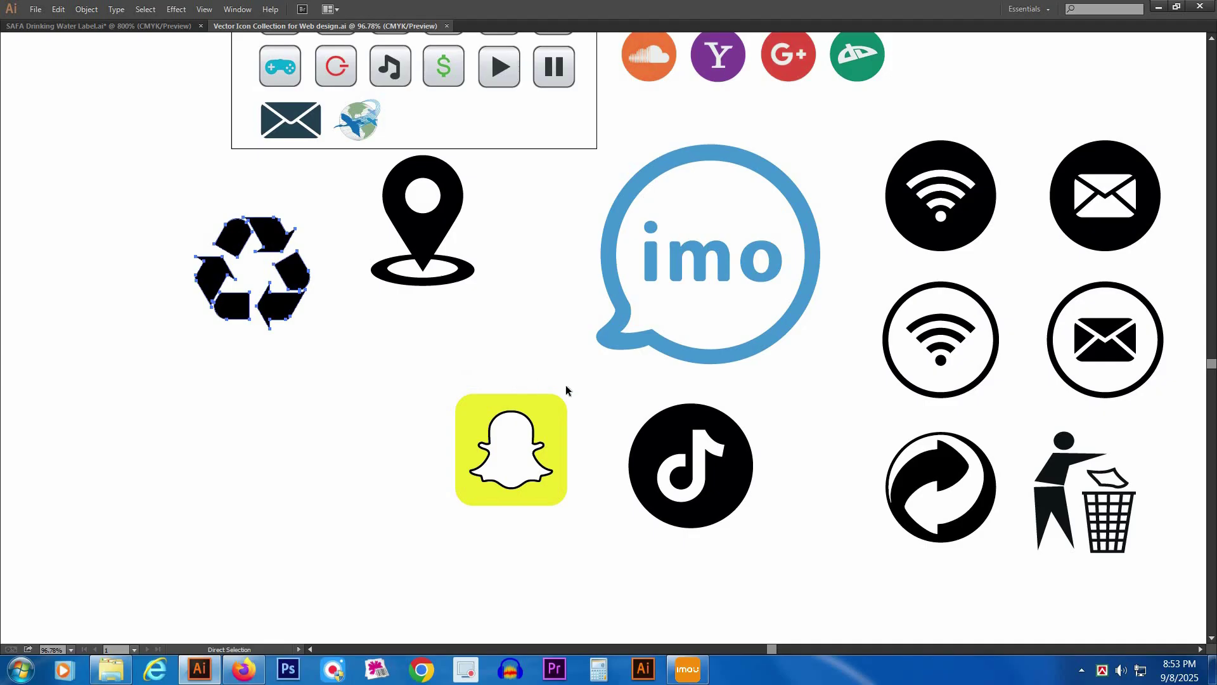
pyautogui.hotkey('ctrl', 'Tab')
pyautogui.scroll(-2, 586, 419)
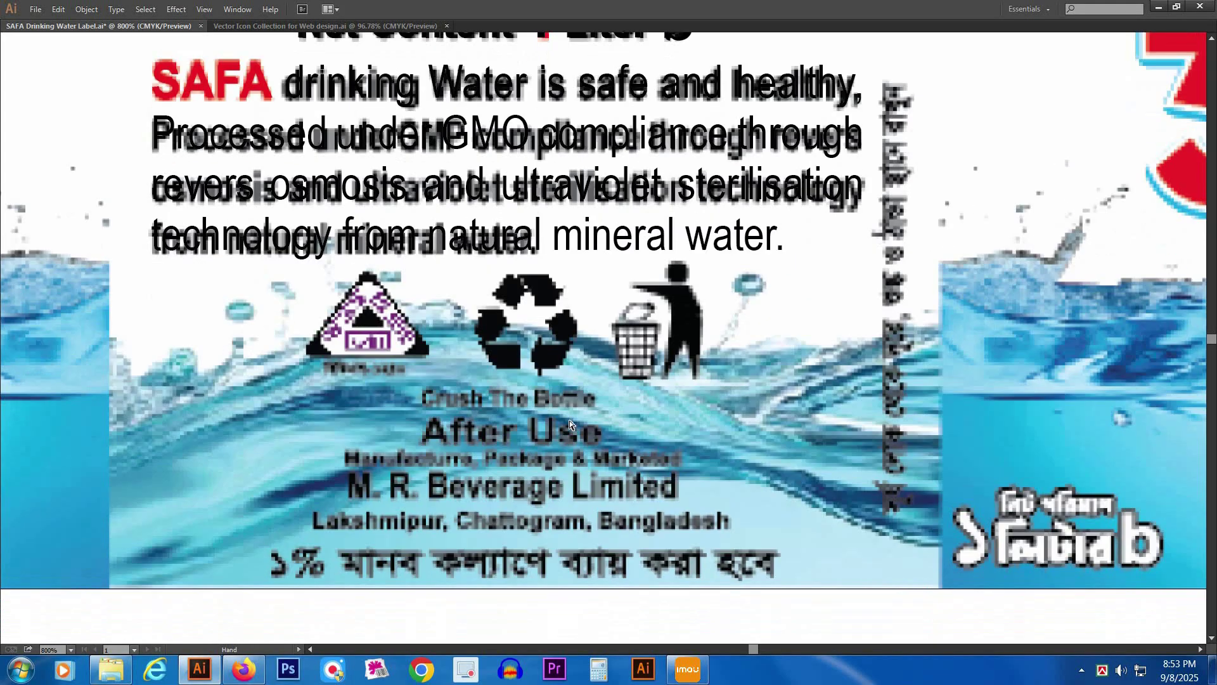
pyautogui.hotkey('ctrl', 'v')
pyautogui.press('v')
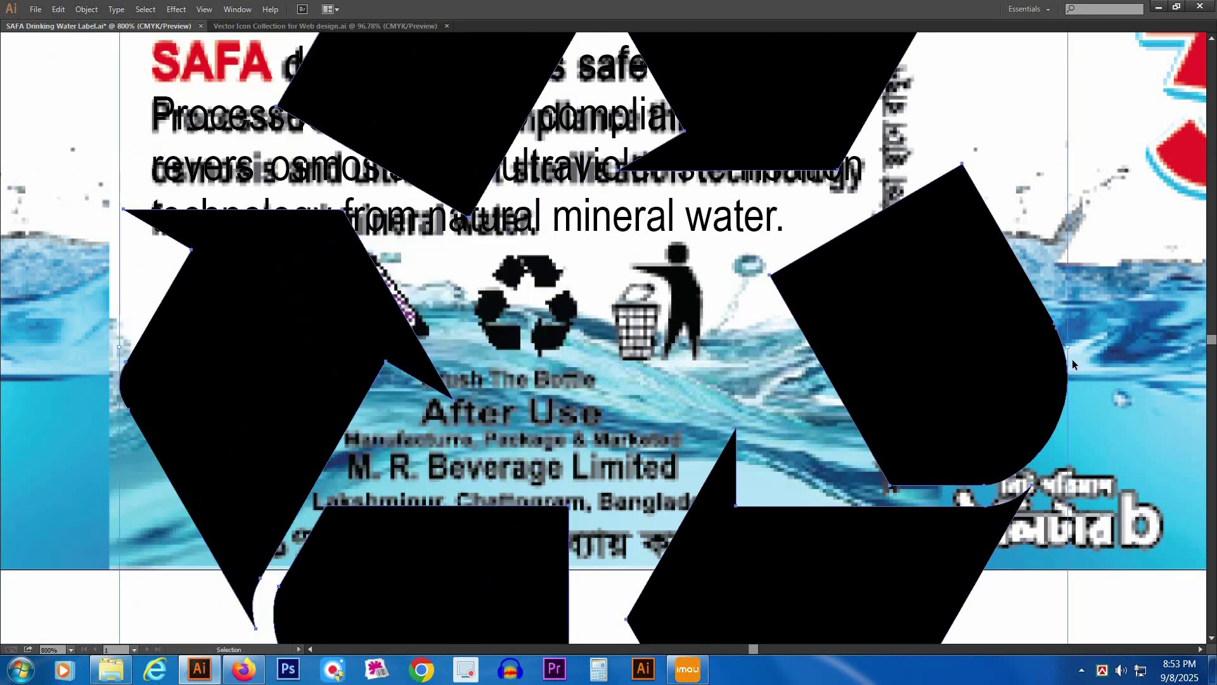
# - Scale the pasted recycling symbol down and fit it exactly over the blurry recycling mark in the label image
pyautogui.moveTo(1068, 350); pyautogui.dragTo(532, 303)
pyautogui.press('z')
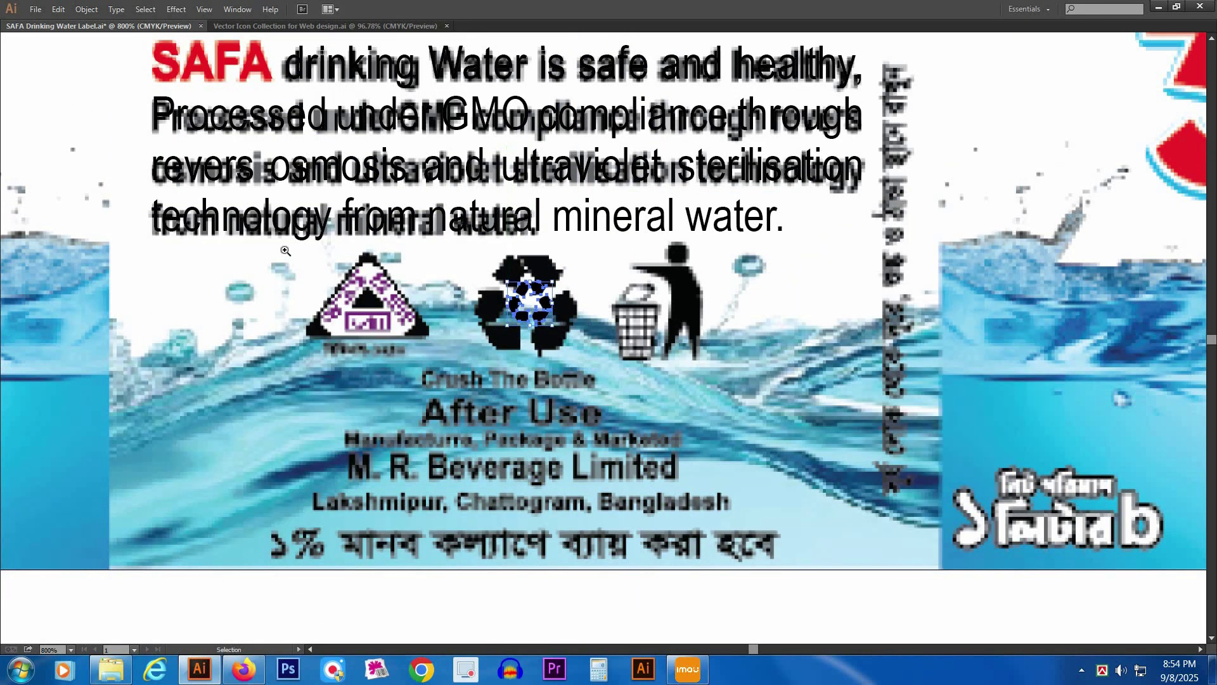
pyautogui.moveTo(260, 213); pyautogui.dragTo(773, 430)
pyautogui.press('v')
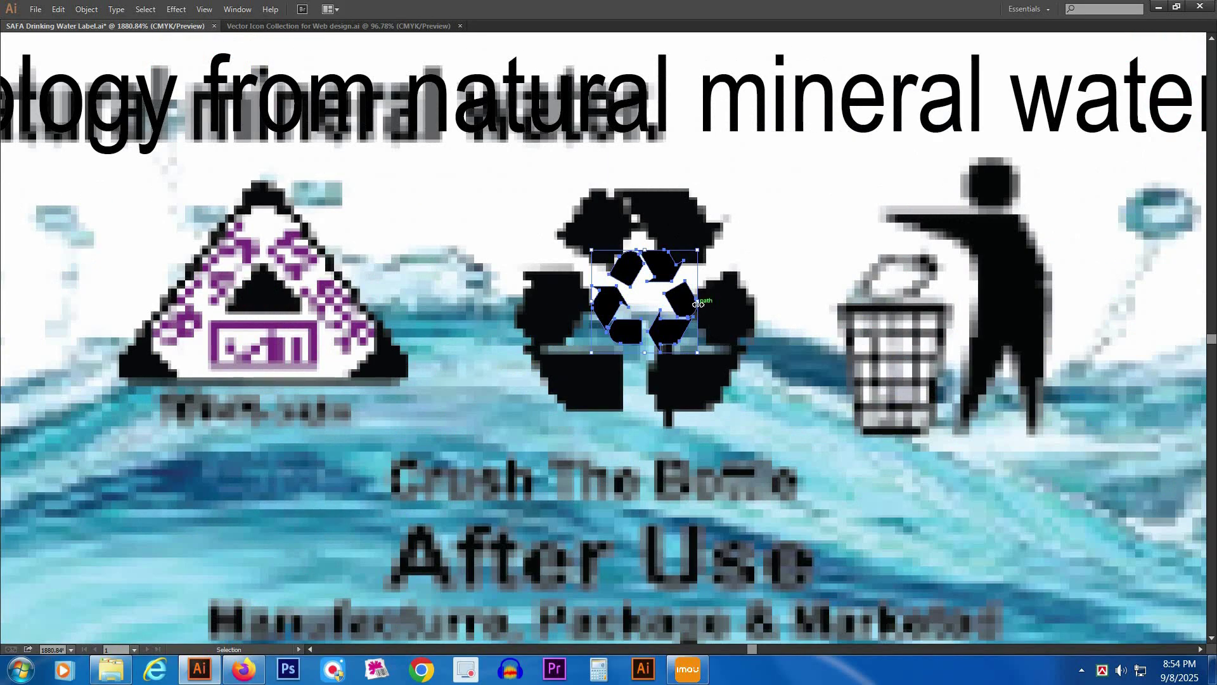
pyautogui.moveTo(706, 307)
pyautogui.mouseDown()
pyautogui.moveTo(736, 318)
pyautogui.moveTo(738, 333)
pyautogui.mouseUp()
pyautogui.moveTo(728, 326); pyautogui.dragTo(763, 307)
pyautogui.click(698, 439)
# - Copy the icon of the man with the litter bin from the icon collection and paste it into the SAFA label document
pyautogui.keyDown('ctrl'); pyautogui.keyDown('alt'); pyautogui.click(700, 442); pyautogui.keyUp('alt'); pyautogui.keyUp('ctrl')
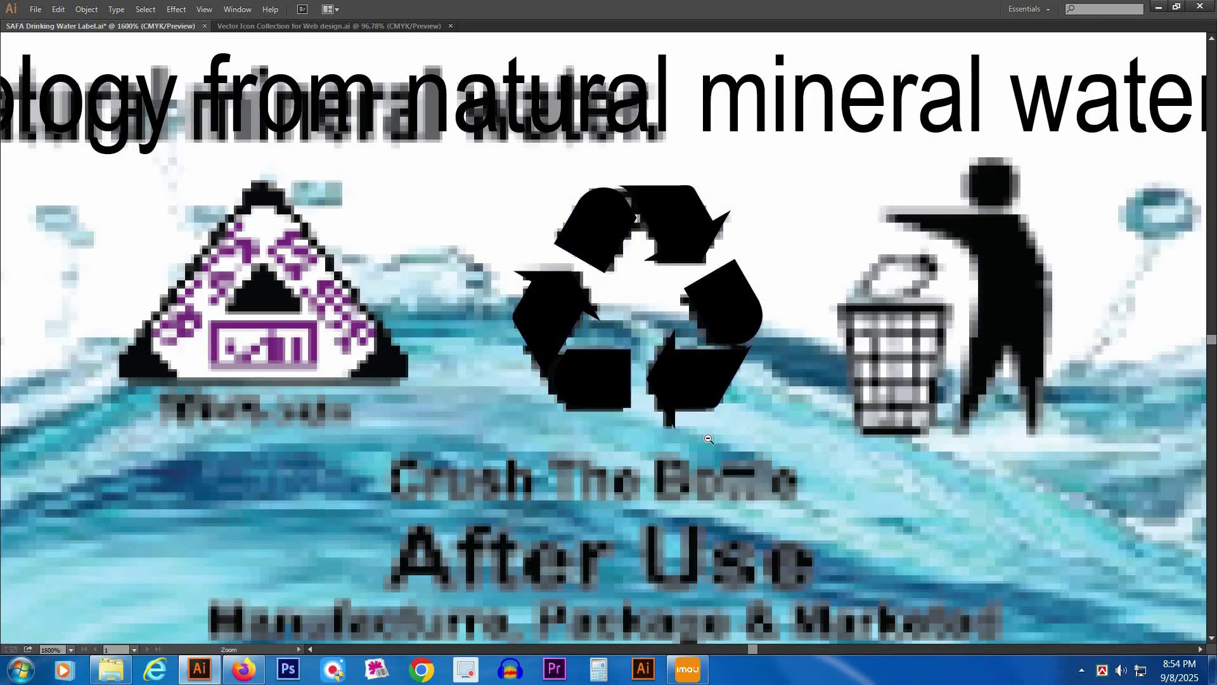
pyautogui.keyDown('ctrl'); pyautogui.keyDown('alt'); pyautogui.click(705, 442); pyautogui.keyUp('alt'); pyautogui.keyUp('ctrl')
pyautogui.hotkey('ctrl', 'Tab')
pyautogui.moveTo(943, 485); pyautogui.dragTo(565, 384)
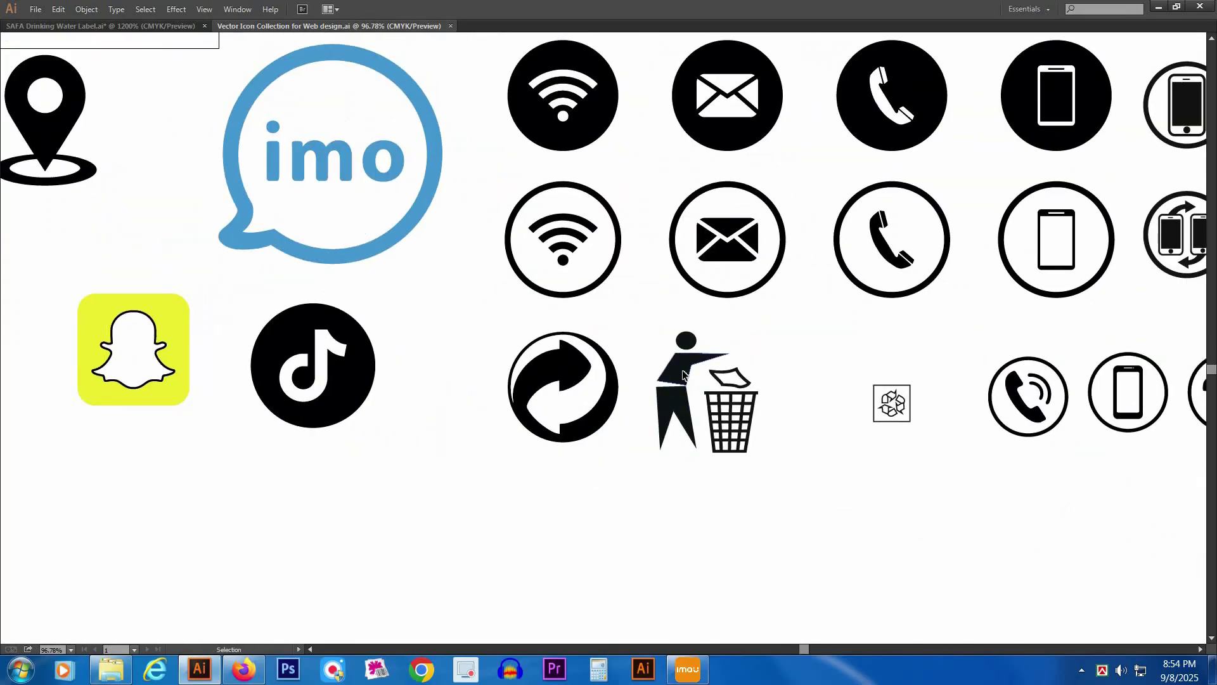
pyautogui.click(681, 398)
pyautogui.hotkey('ctrl', 'c')
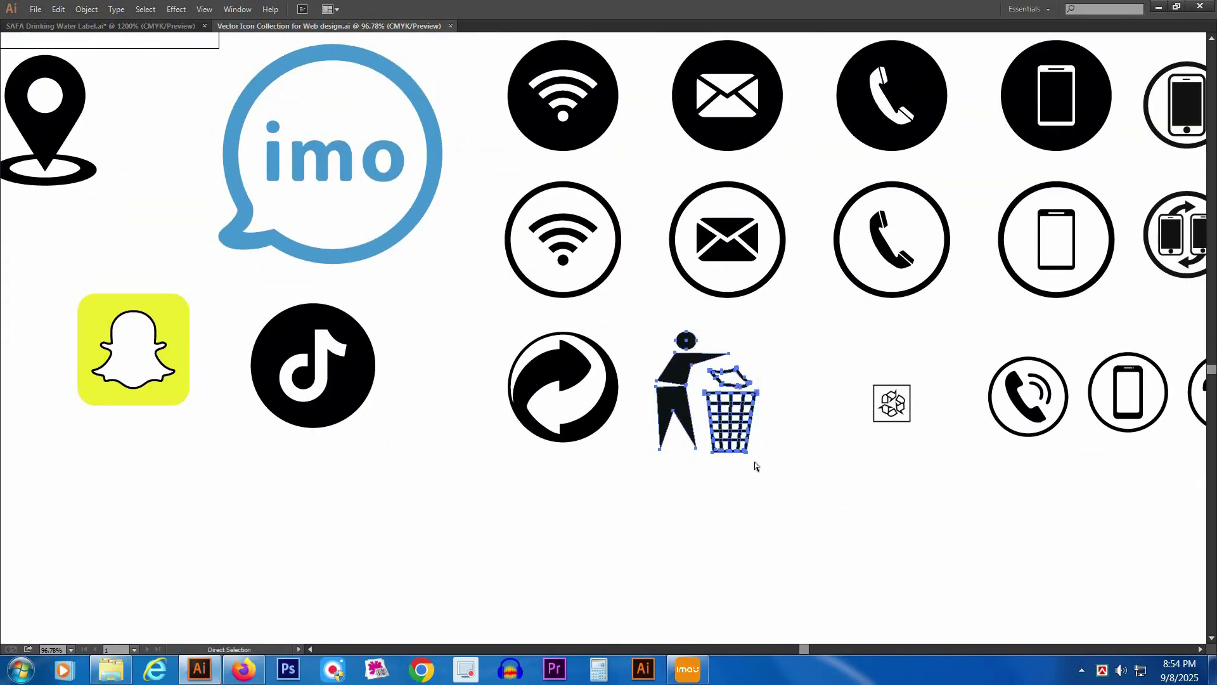
pyautogui.click(808, 484)
pyautogui.hotkey('ctrl', 'Tab')
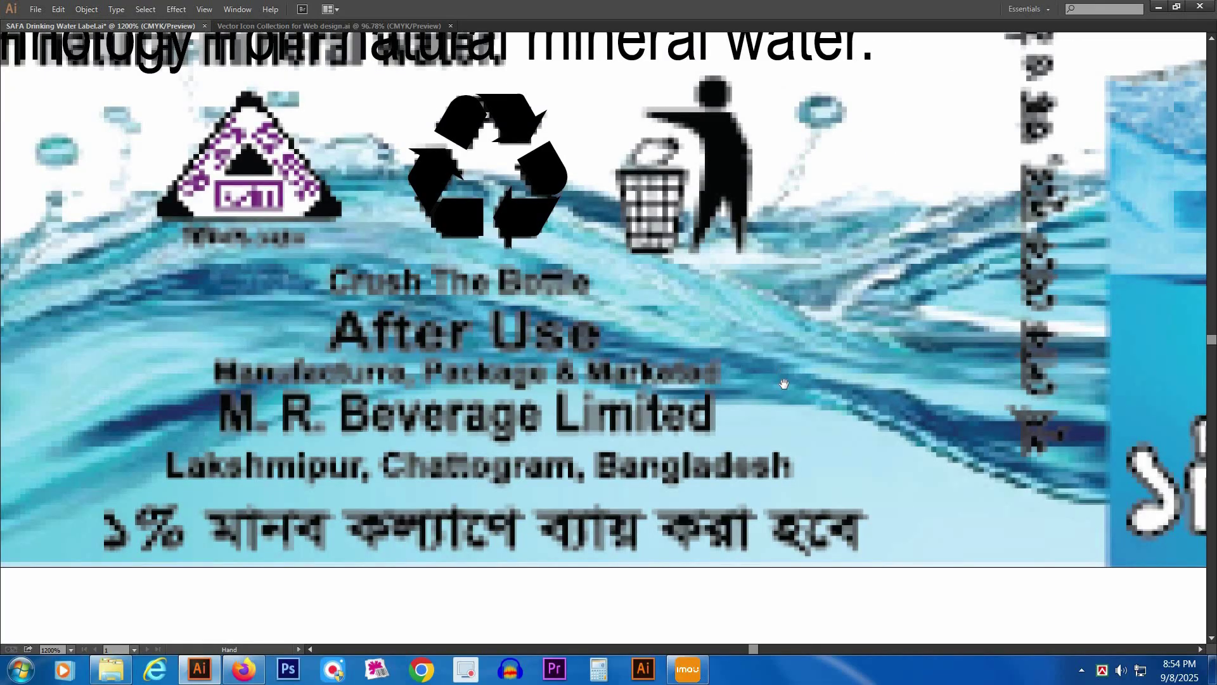
pyautogui.hotkey('ctrl', 'v')
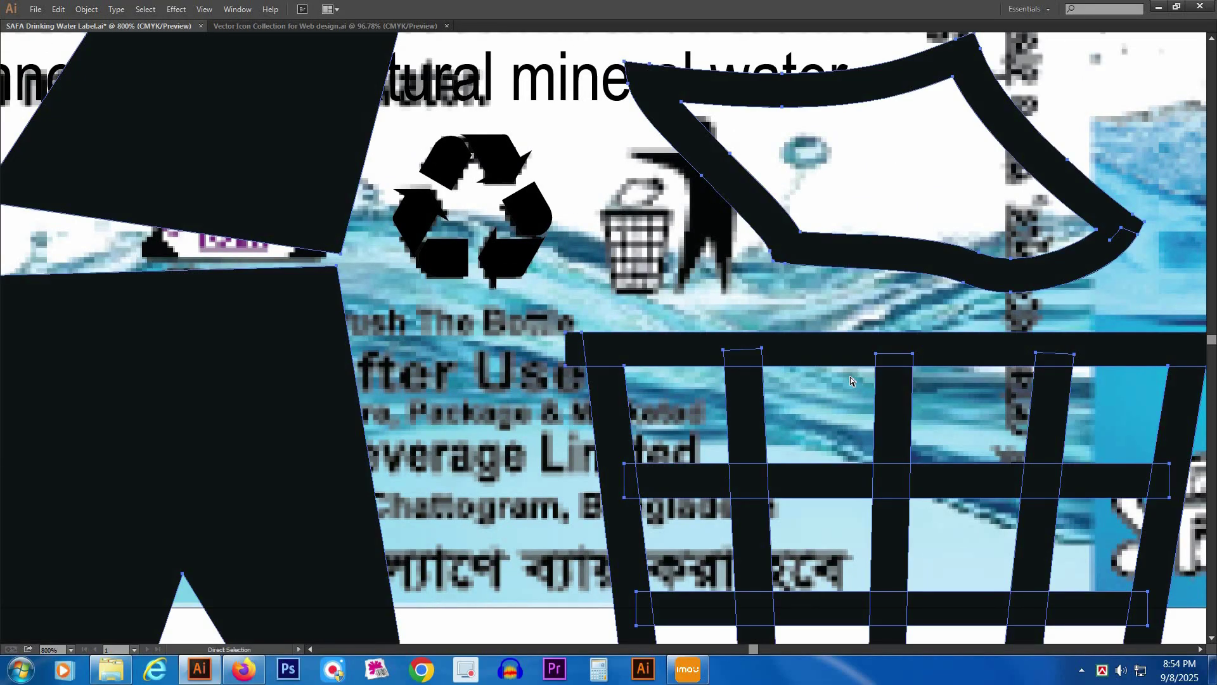
pyautogui.press('v')
pyautogui.hotkey('ctrl', '-')
pyautogui.hotkey('ctrl', '-')
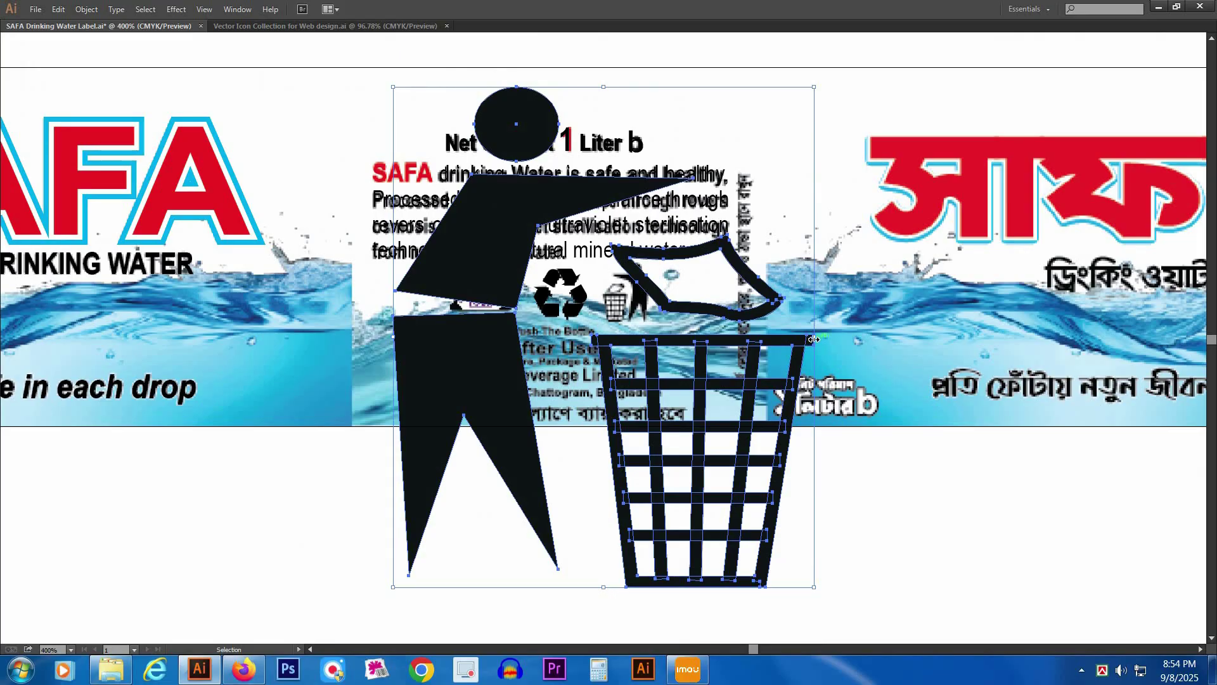
# - Scale the pasted litter-bin man icon down and place it beside the recycling symbol, near the blurry litter mark in the label image
pyautogui.moveTo(814, 339); pyautogui.dragTo(613, 375)
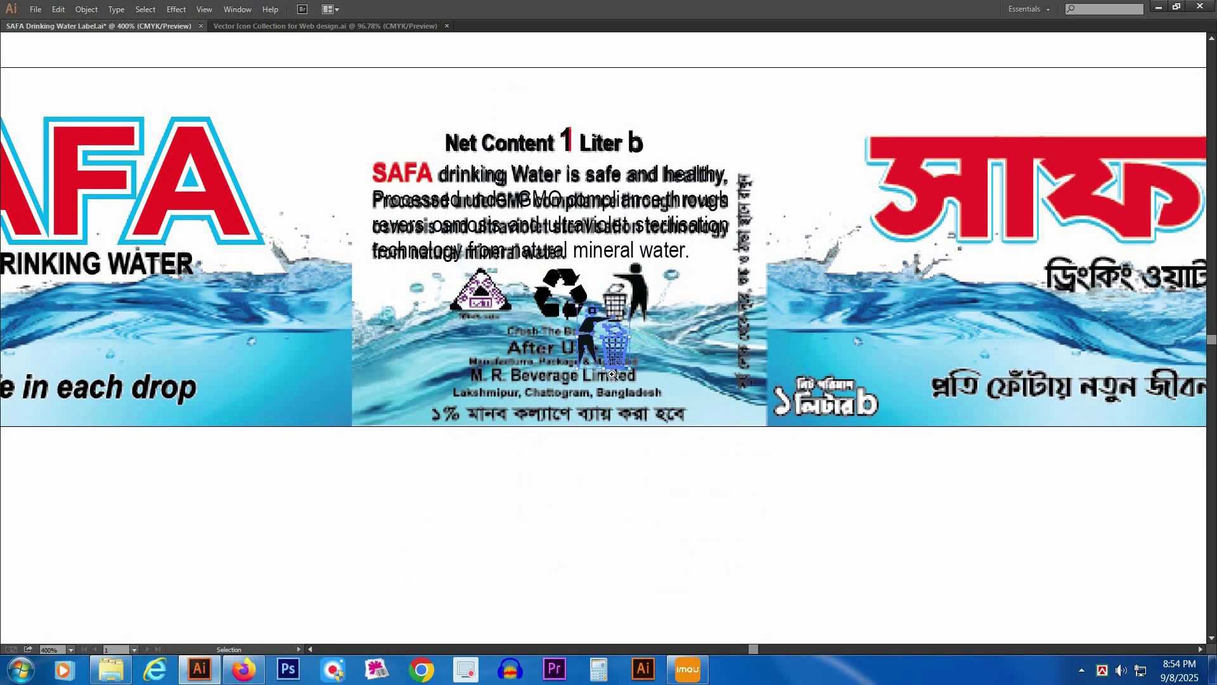
pyautogui.moveTo(509, 276); pyautogui.dragTo(681, 413)
pyautogui.moveTo(714, 283); pyautogui.dragTo(802, 126)
pyautogui.moveTo(838, 158); pyautogui.dragTo(818, 321)
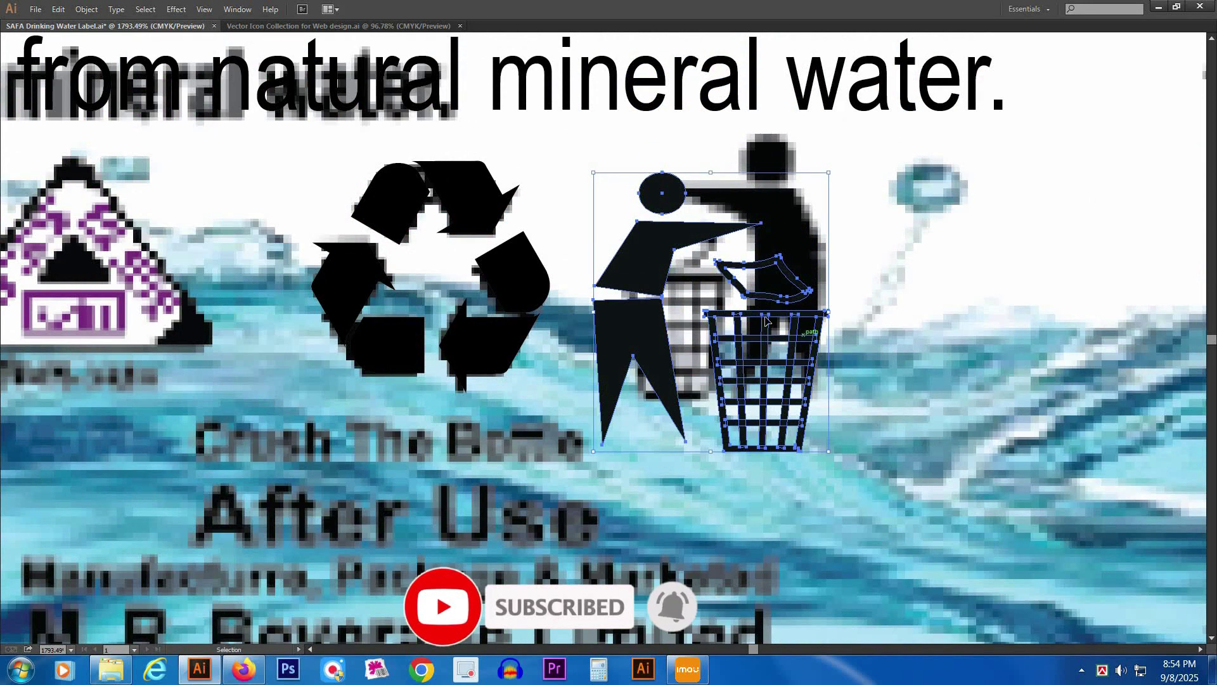
# - Reflect the litter-bin man icon across the vertical axis and fit it over the blurry litter mark in the label image
pyautogui.press('Tab')
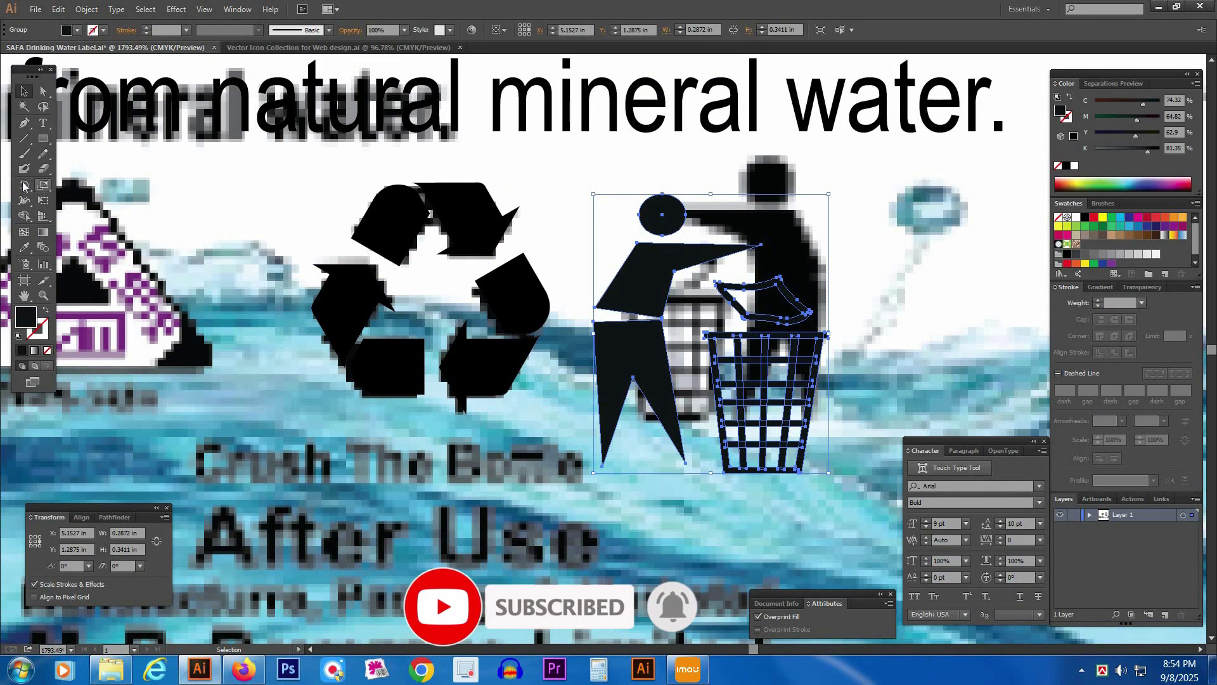
pyautogui.click(24, 185)
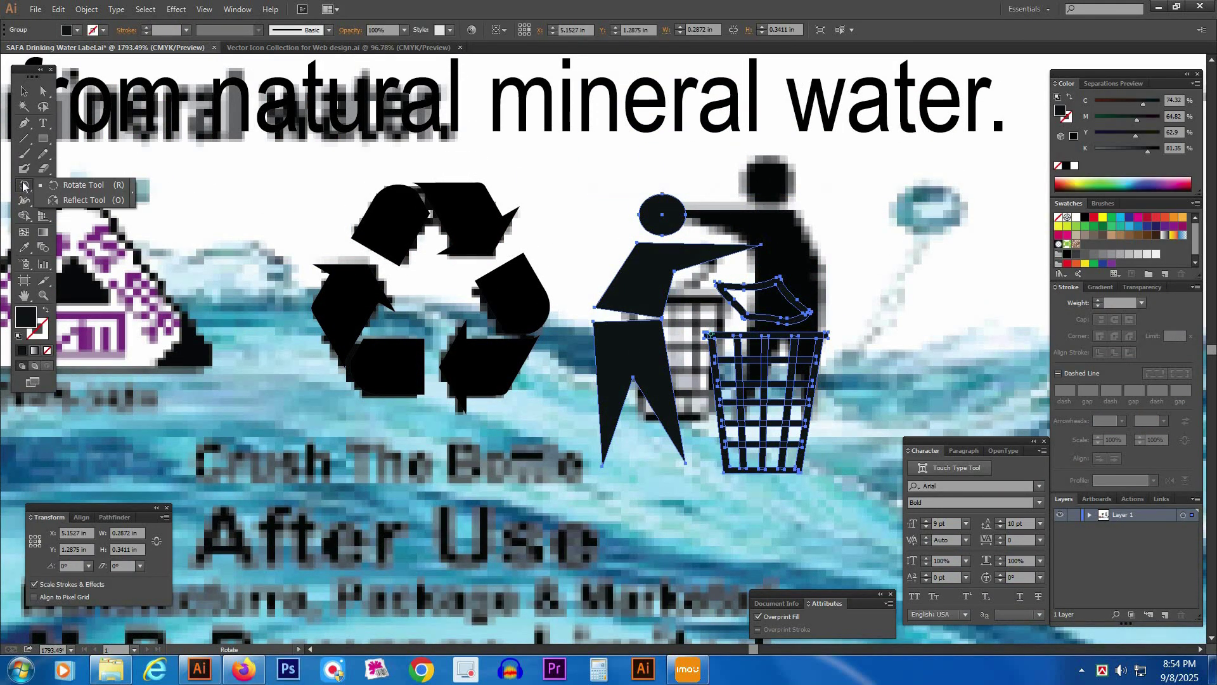
pyautogui.click(82, 200)
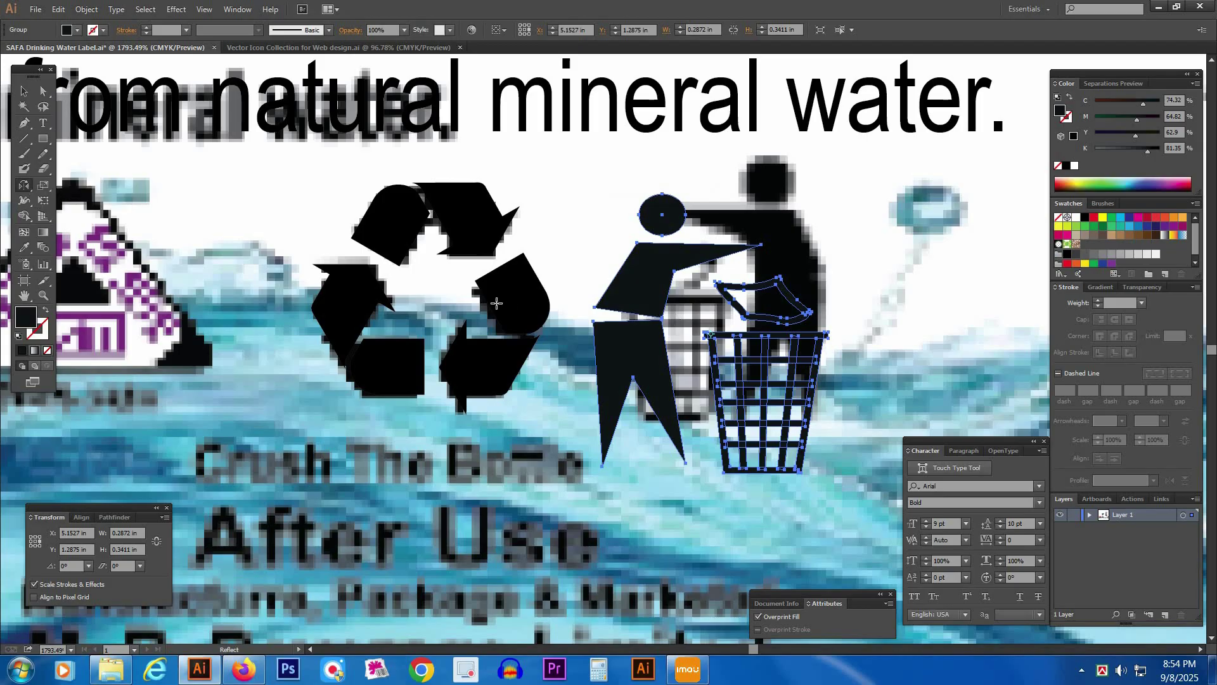
pyautogui.doubleClick(24, 186)
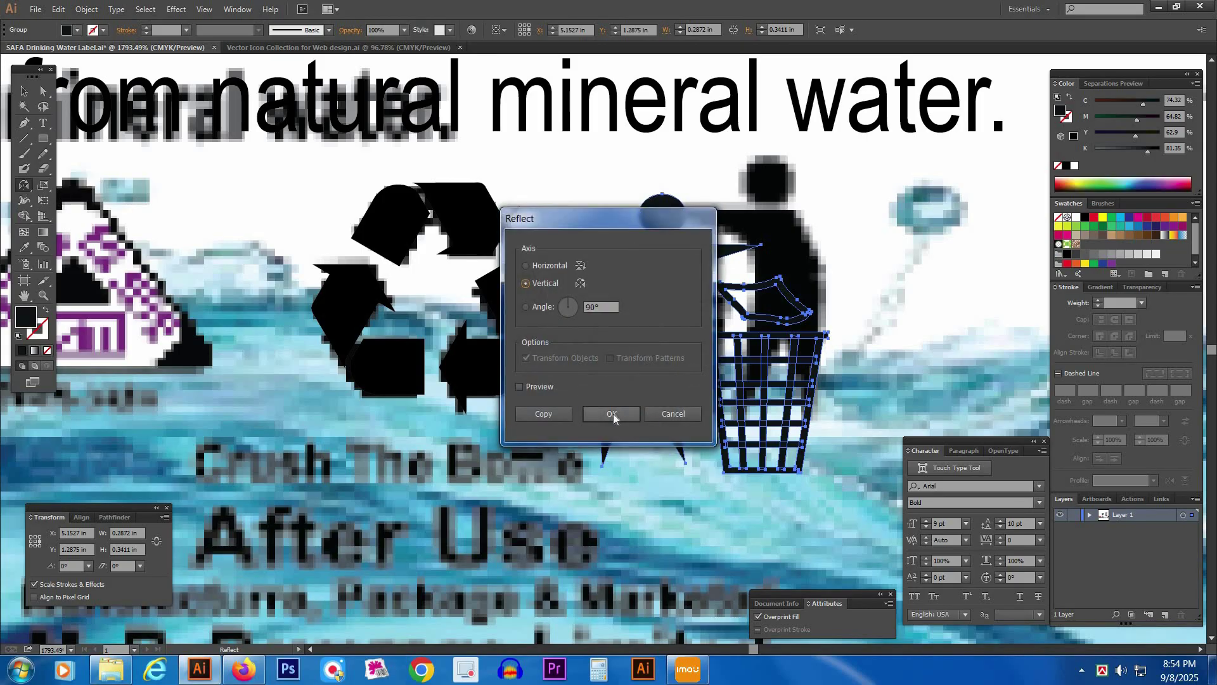
pyautogui.click(612, 414)
pyautogui.press('v')
pyautogui.moveTo(807, 361); pyautogui.dragTo(817, 321)
pyautogui.click(991, 324)
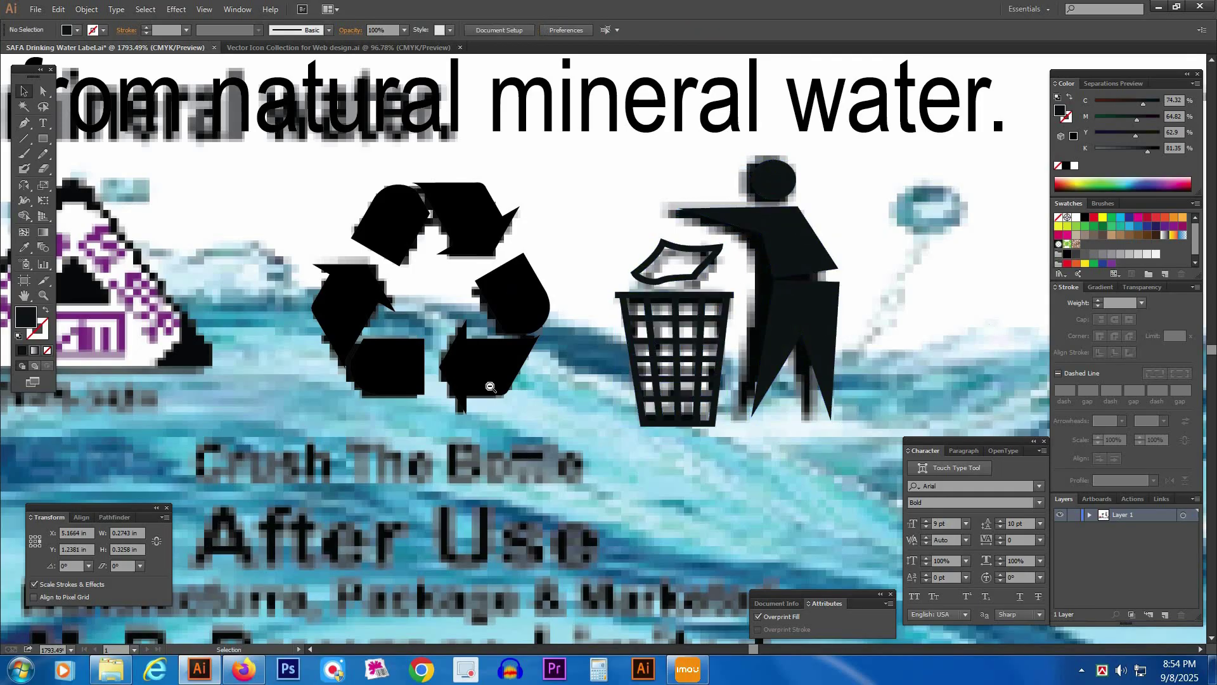
# - Look for a BSTI logo in the icon collection document and among the files of the All Logo > Logo folder on the J: drive
pyautogui.keyDown('ctrl'); pyautogui.keyDown('alt'); pyautogui.click(491, 383); pyautogui.keyUp('alt'); pyautogui.keyUp('ctrl')
pyautogui.keyDown('ctrl'); pyautogui.keyDown('alt'); pyautogui.click(491, 384); pyautogui.keyUp('alt'); pyautogui.keyUp('ctrl')
pyautogui.keyDown('ctrl'); pyautogui.keyDown('alt'); pyautogui.click(491, 383); pyautogui.keyUp('alt'); pyautogui.keyUp('ctrl')
pyautogui.keyDown('ctrl'); pyautogui.keyDown('alt'); pyautogui.click(491, 384); pyautogui.keyUp('alt'); pyautogui.keyUp('ctrl')
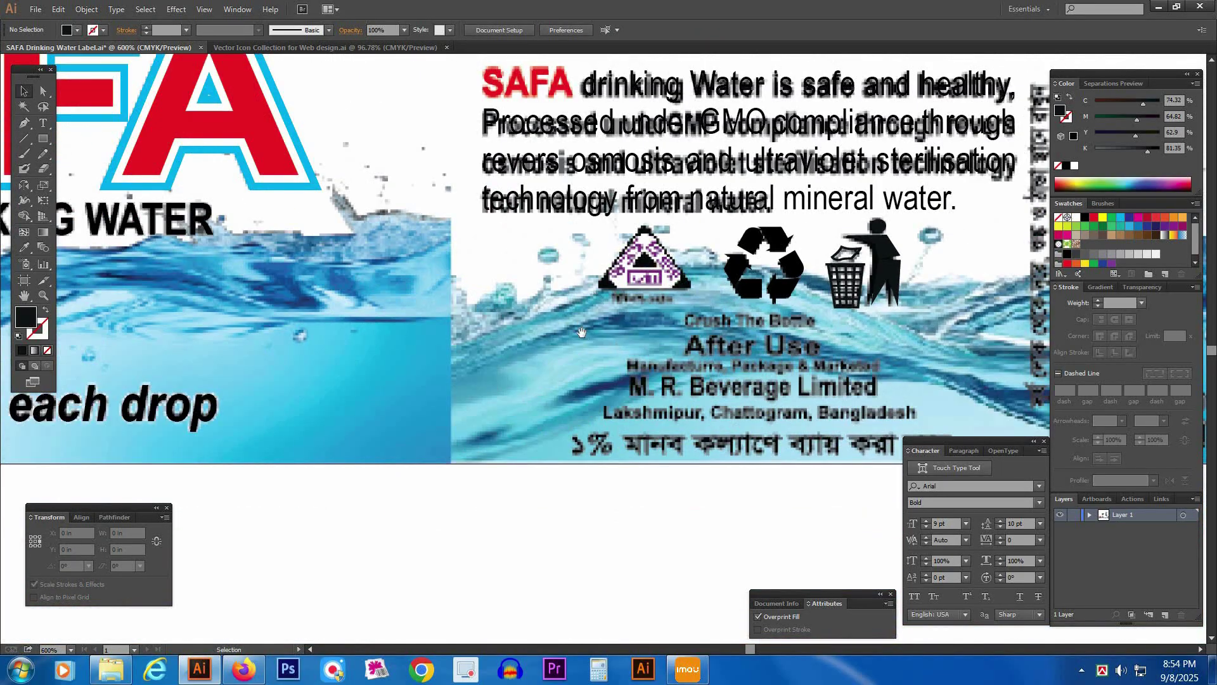
pyautogui.moveTo(602, 342); pyautogui.dragTo(386, 359)
pyautogui.moveTo(618, 375); pyautogui.dragTo(596, 373)
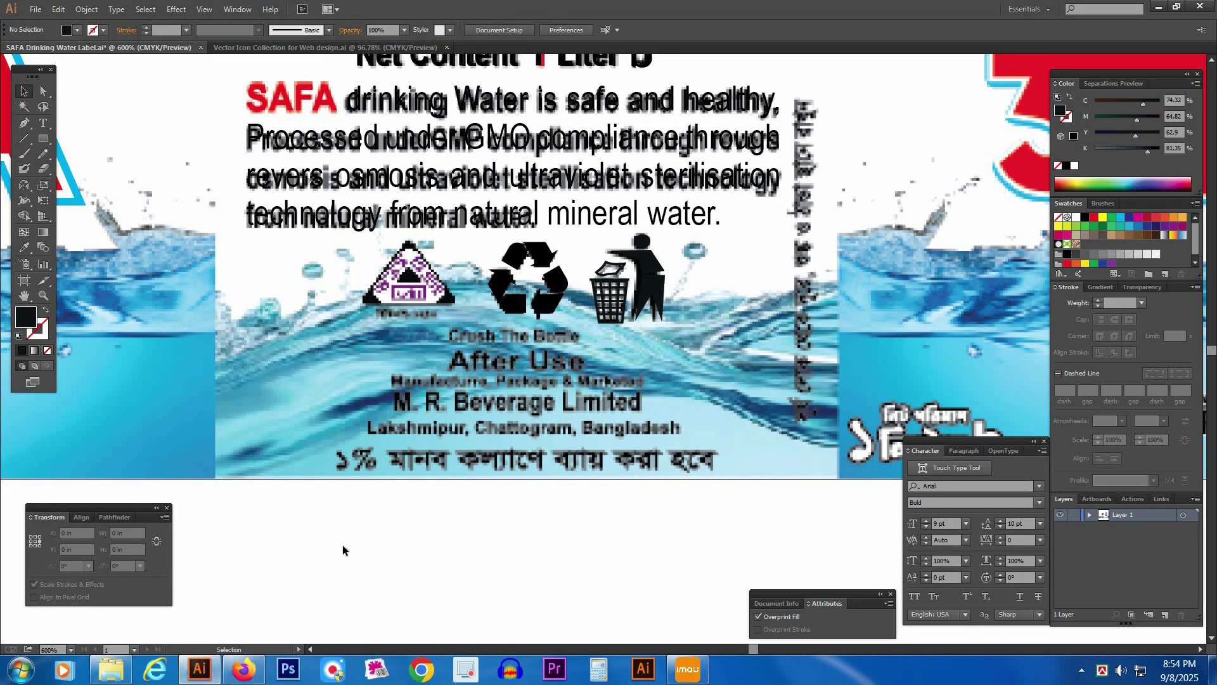
pyautogui.hotkey('ctrl', 'Tab')
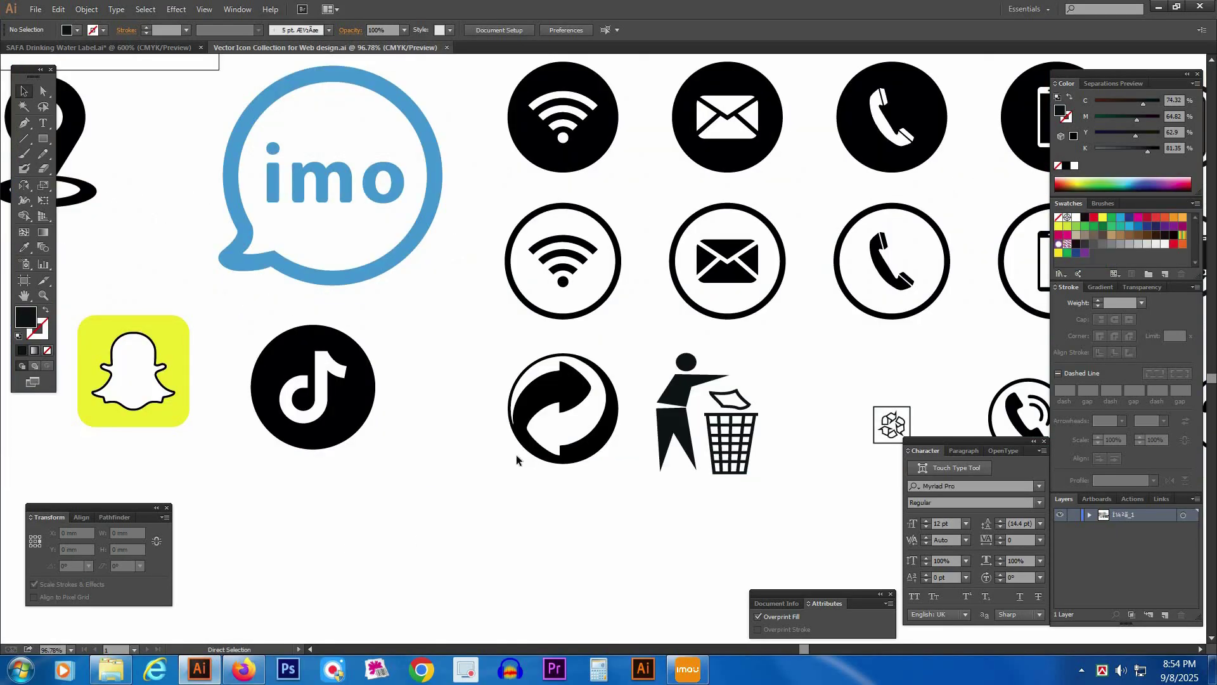
pyautogui.hotkey('ctrl', 'Tab')
pyautogui.hotkey('ctrl', 'o')
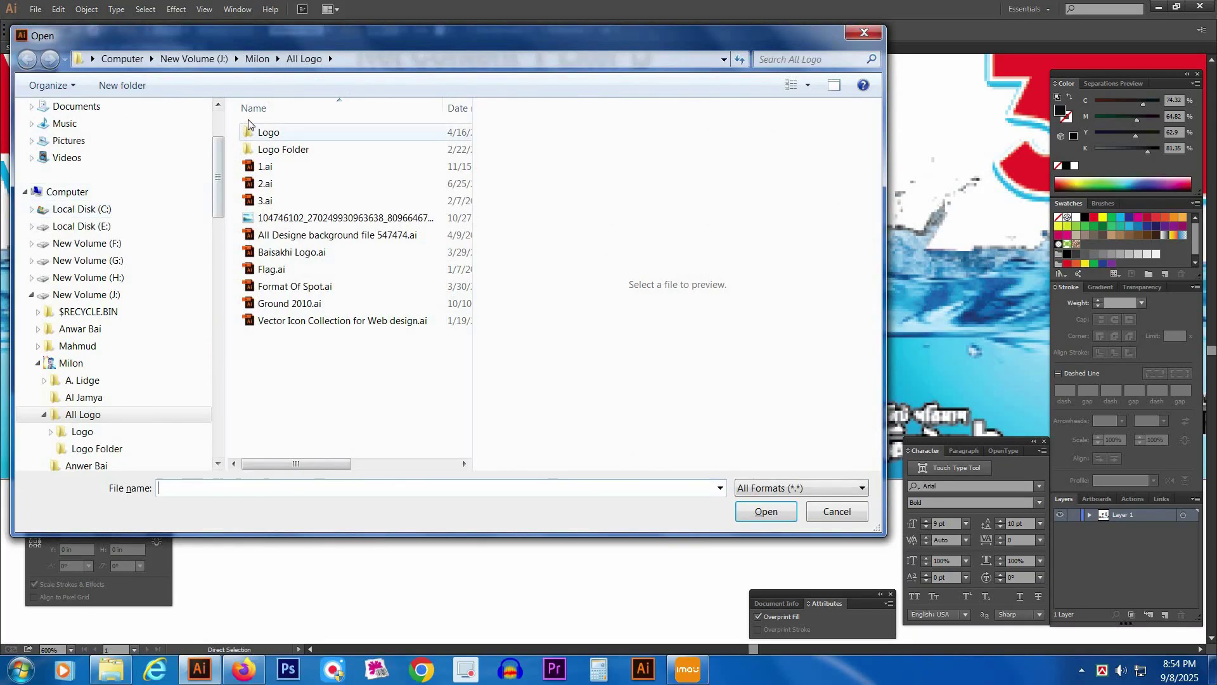
pyautogui.doubleClick(266, 131)
pyautogui.click(277, 320)
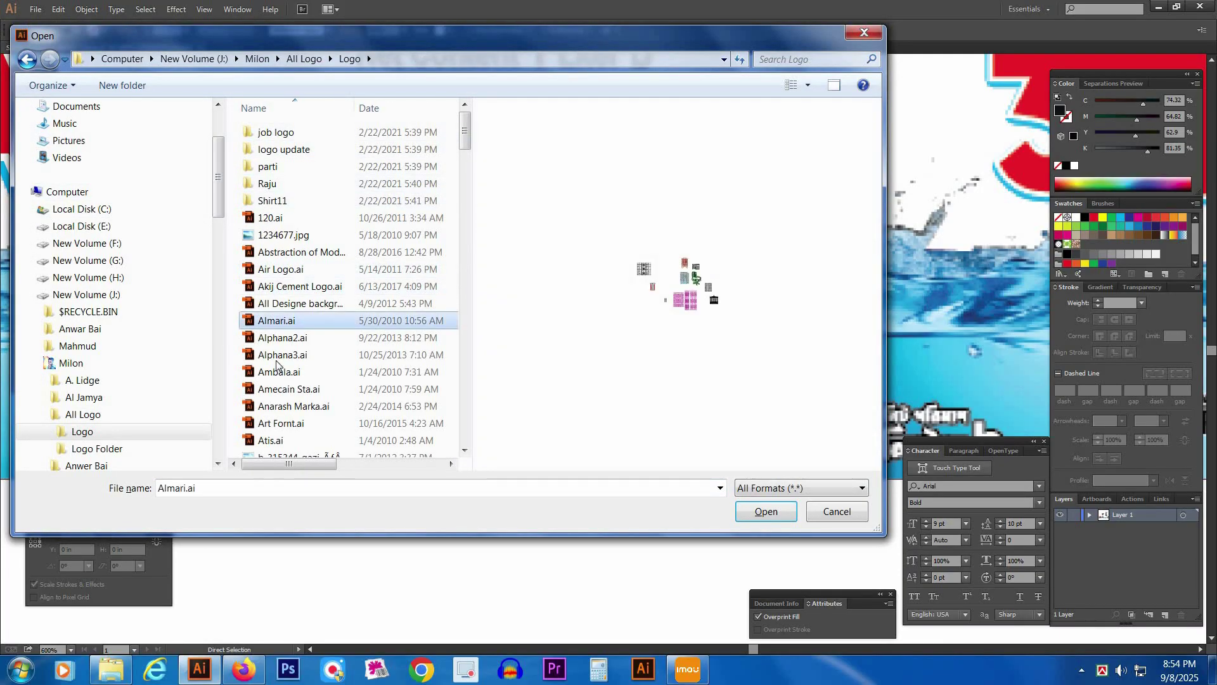
pyautogui.press('Down')
pyautogui.press('Down')
pyautogui.press('Down')
pyautogui.press('Down')
pyautogui.press('Down')
pyautogui.press('Down')
pyautogui.press('Down')
pyautogui.press('Down')
pyautogui.press('Down')
pyautogui.press('Down')
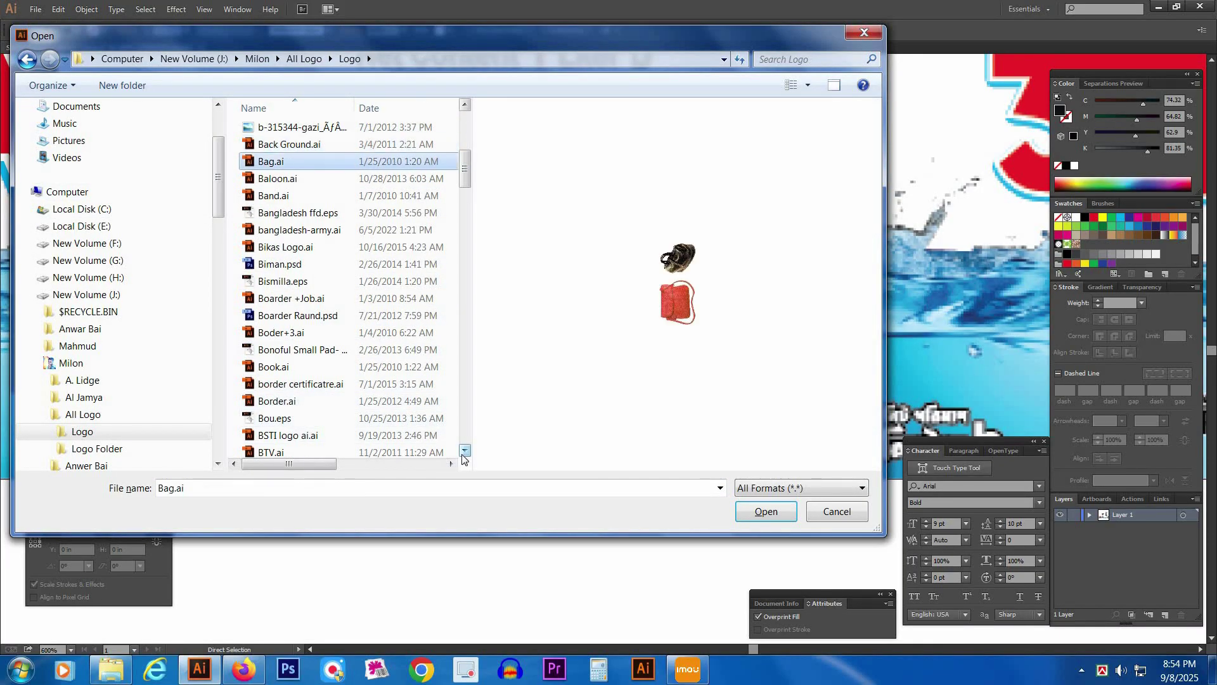
pyautogui.press('Down')
pyautogui.press('Down')
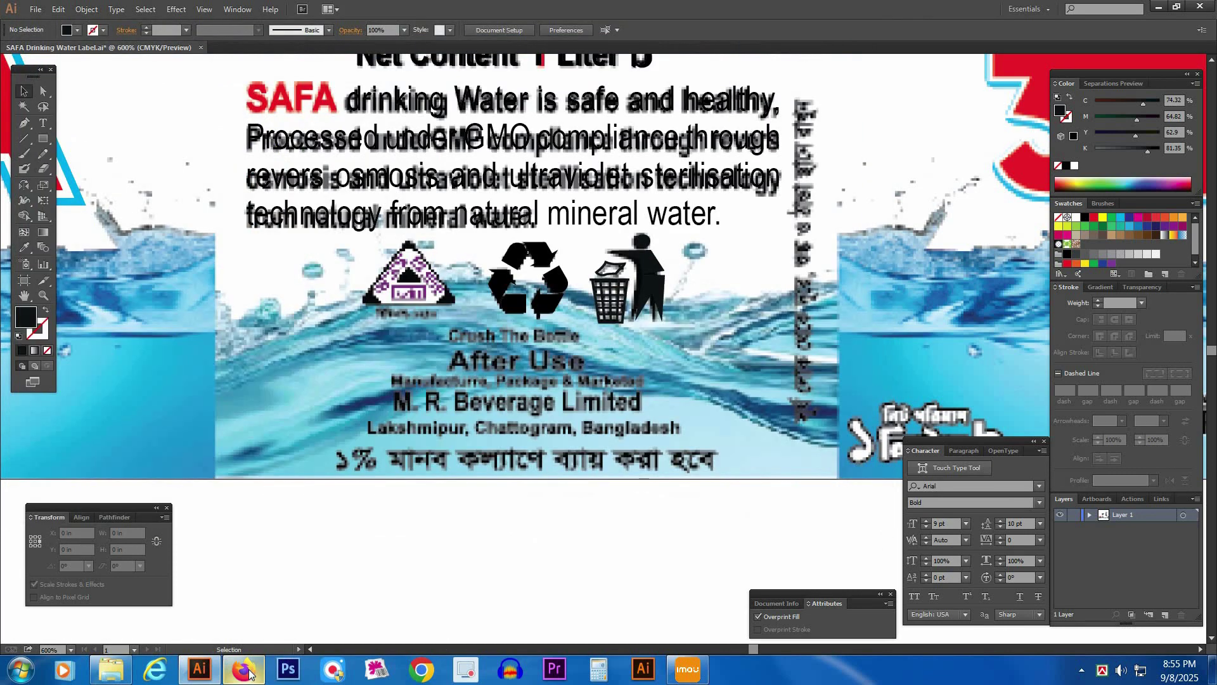
# - Switch to Firefox and search the web for "free vector BSTI logo"
pyautogui.click(244, 669)
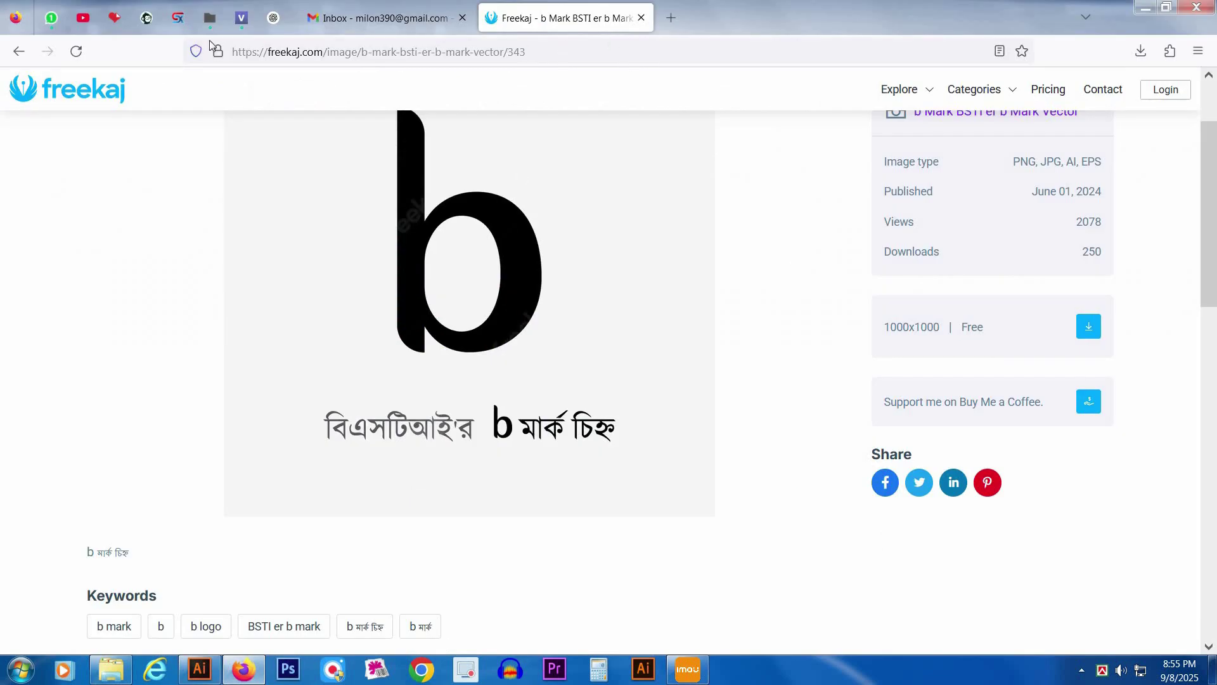
pyautogui.click(289, 52)
pyautogui.write('free')
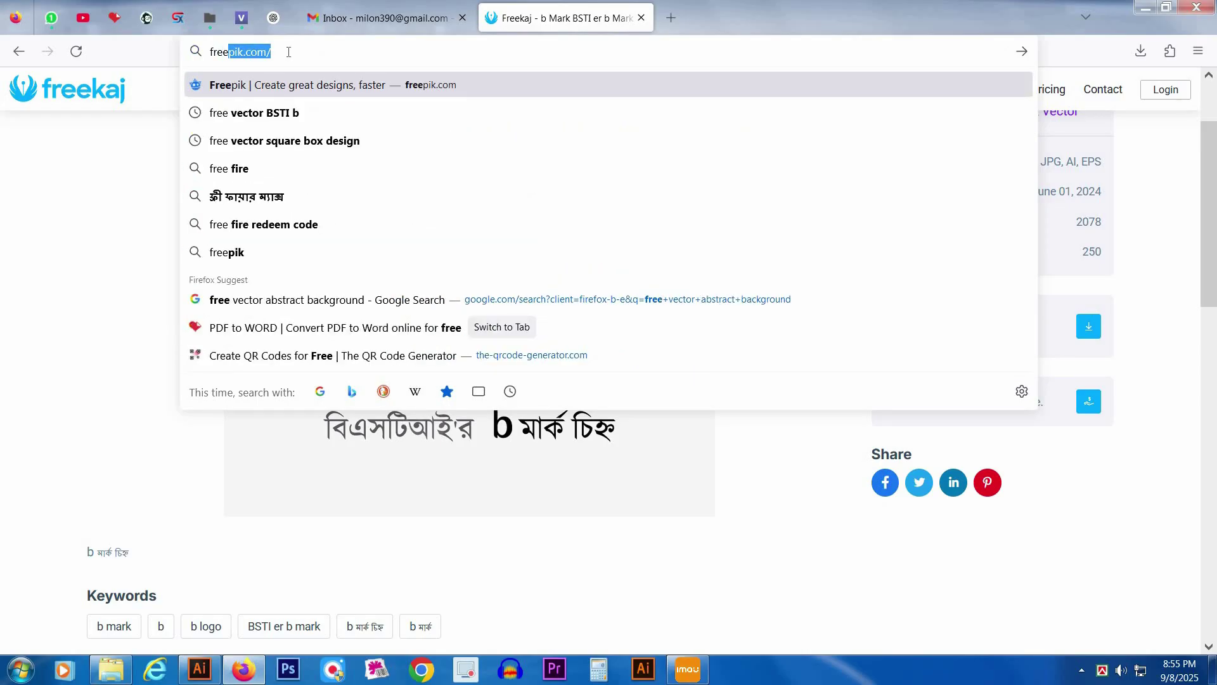
pyautogui.write(' vector')
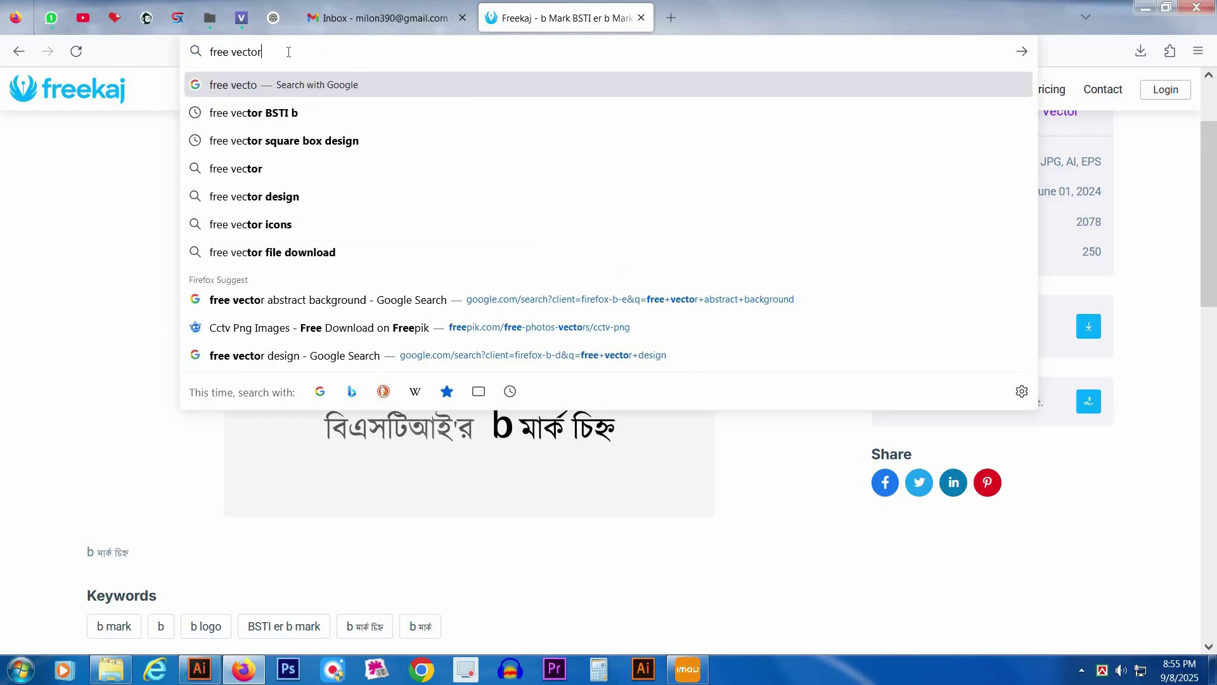
pyautogui.write(' BST')
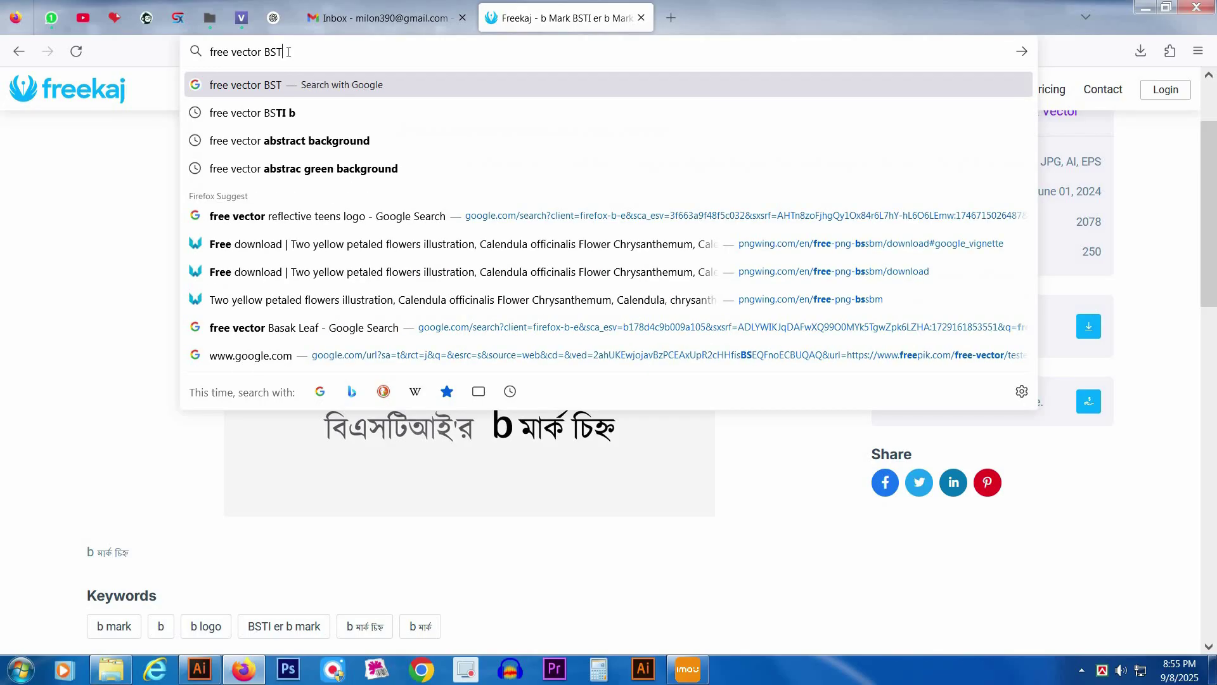
pyautogui.write('I logo')
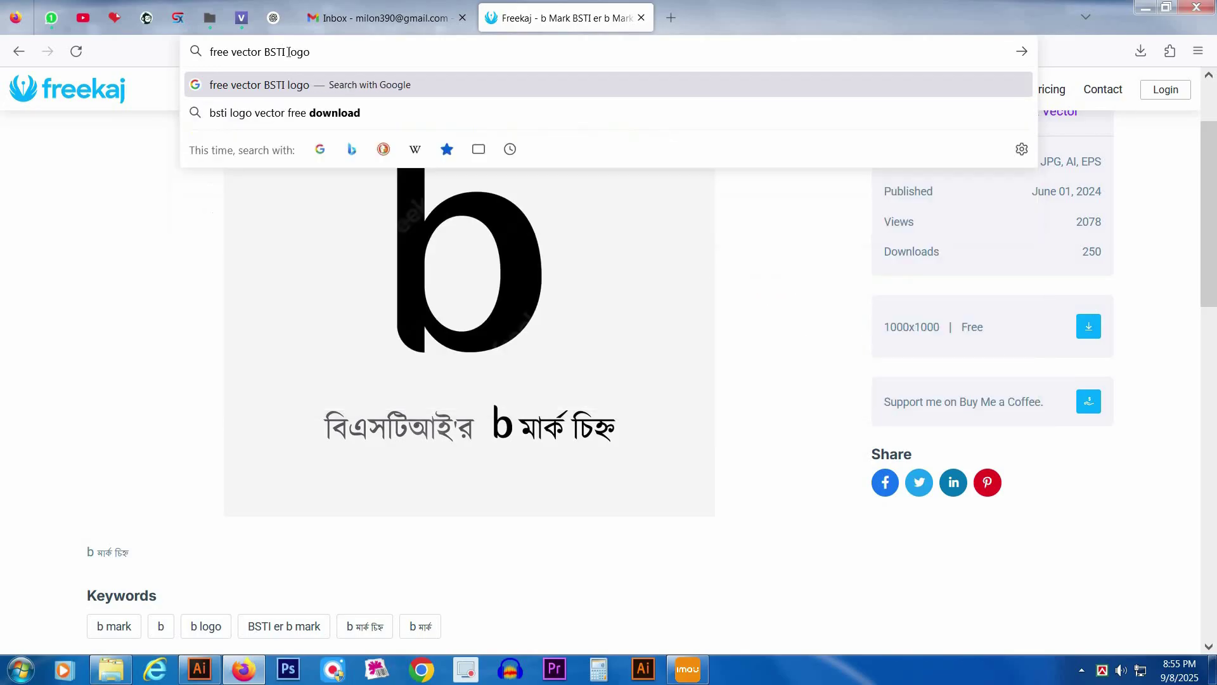
pyautogui.press('Return')
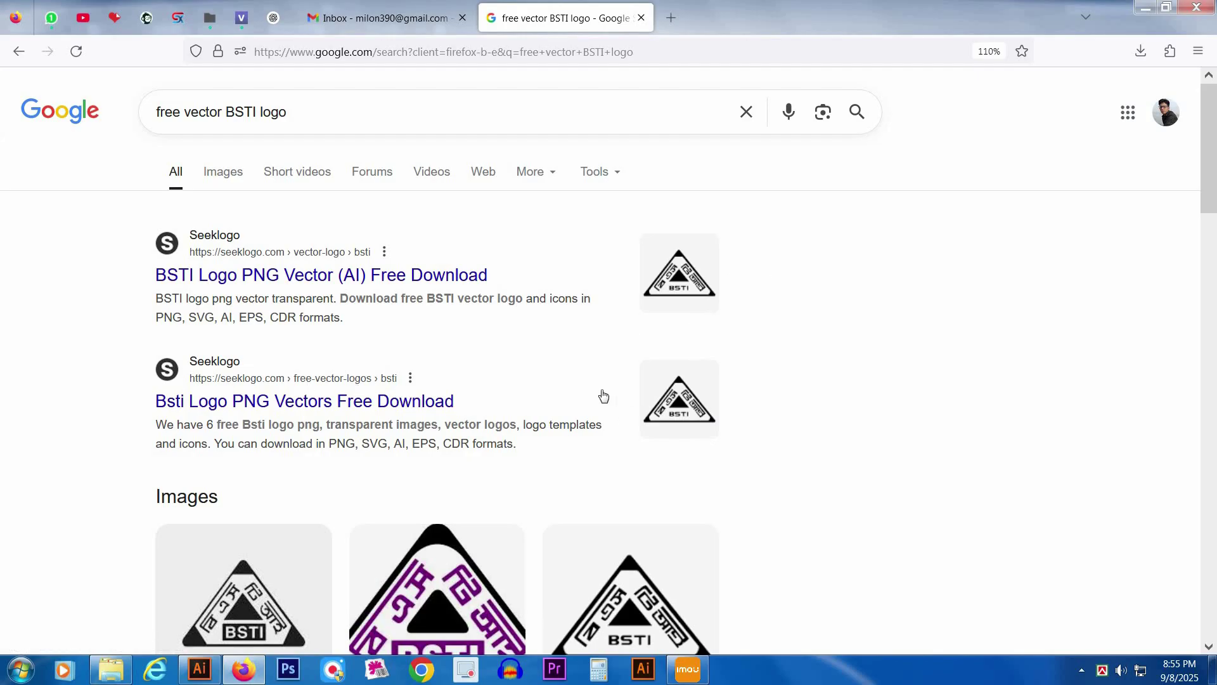
# - Open the Freekaj result "BSTI Logo PNG Vector EPS" and download its free 1000x1000 archive to the Downloads folder
pyautogui.scroll(-4, 606, 405)
pyautogui.scroll(-7, 618, 438)
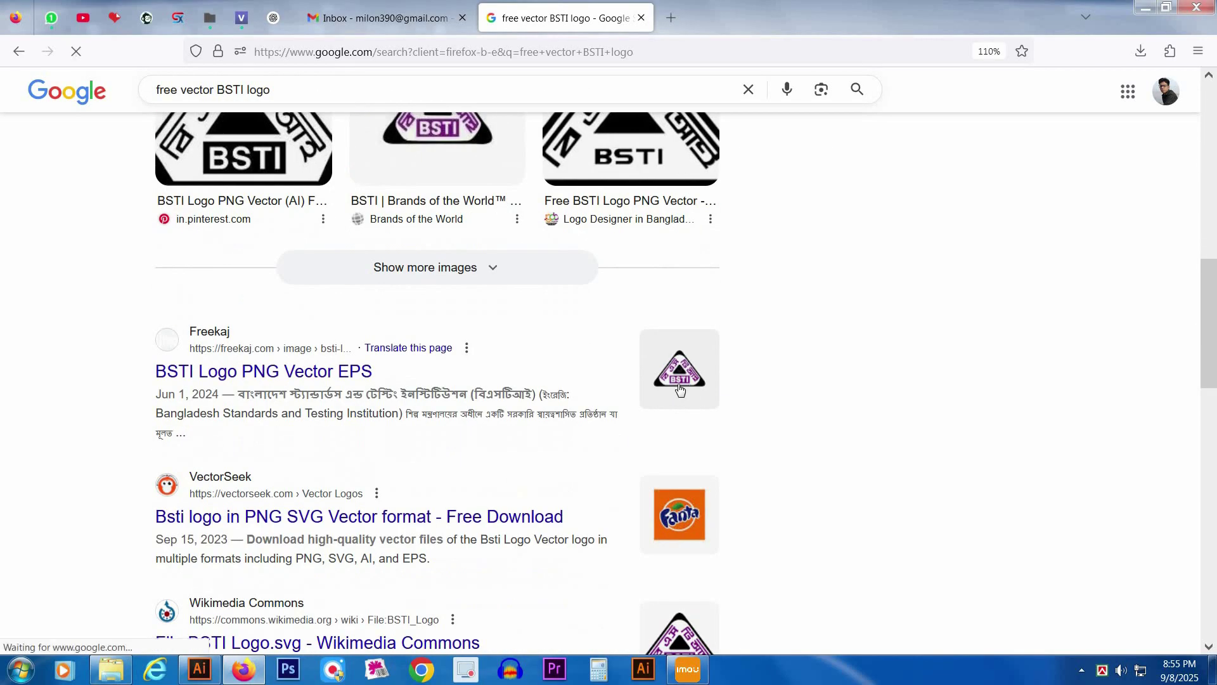
pyautogui.click(259, 379)
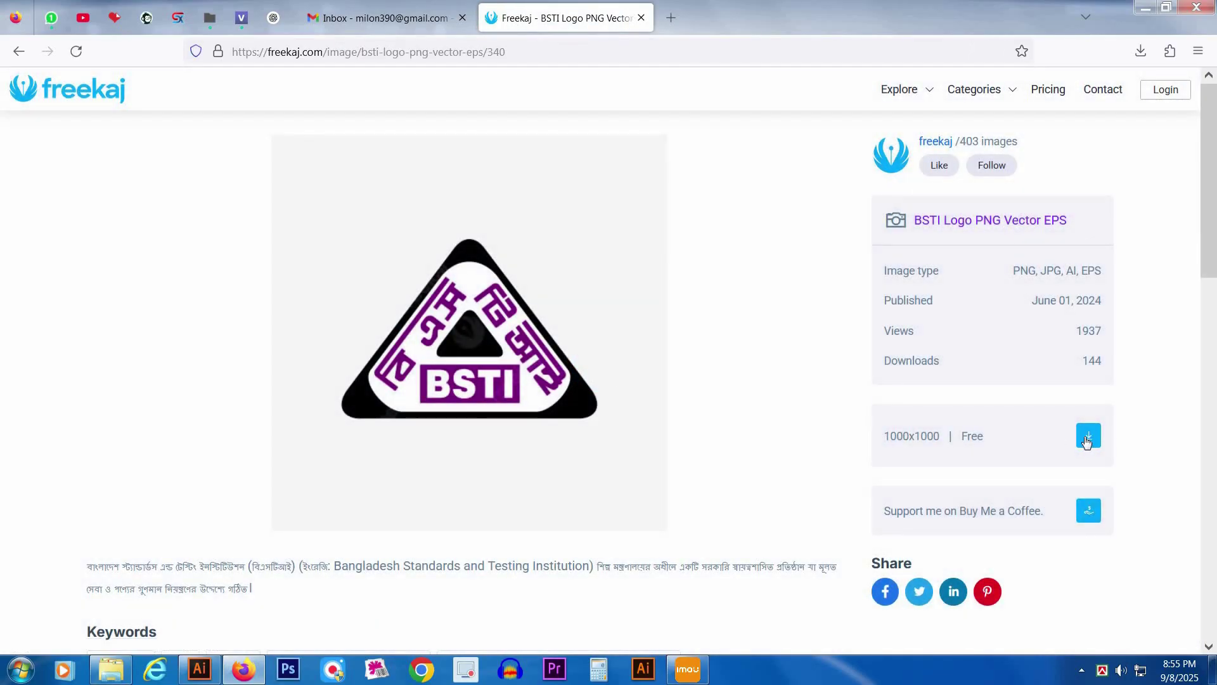
pyautogui.click(1088, 436)
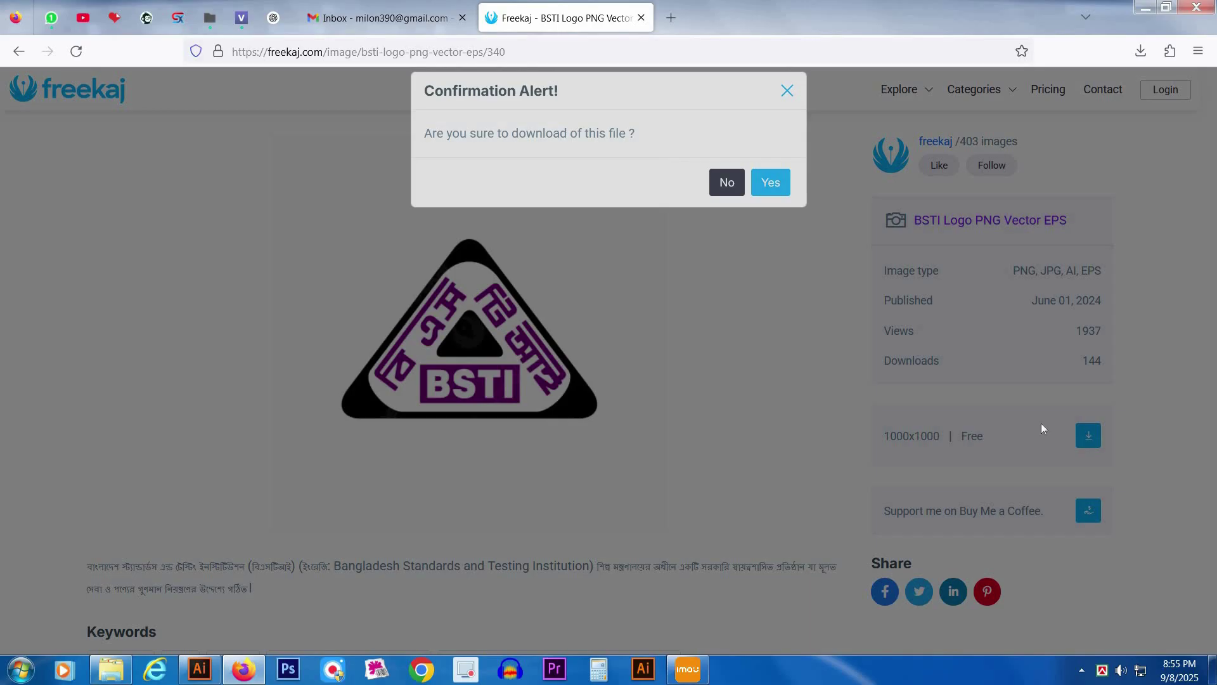
pyautogui.click(770, 200)
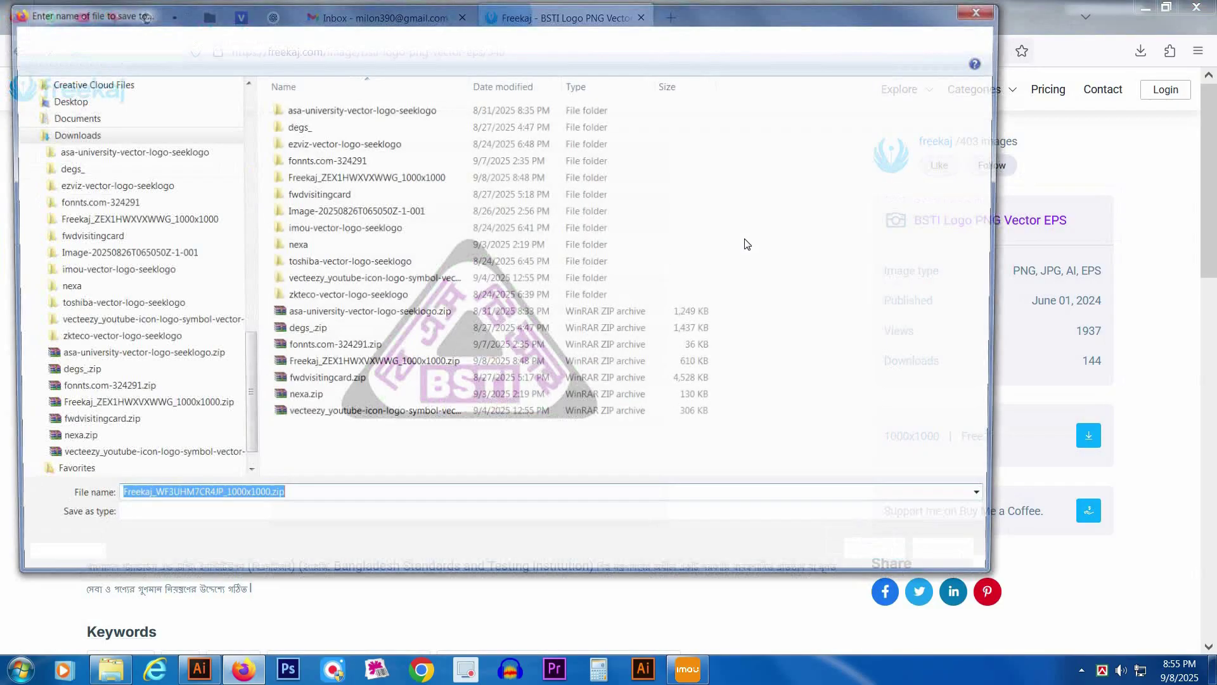
pyautogui.click(889, 559)
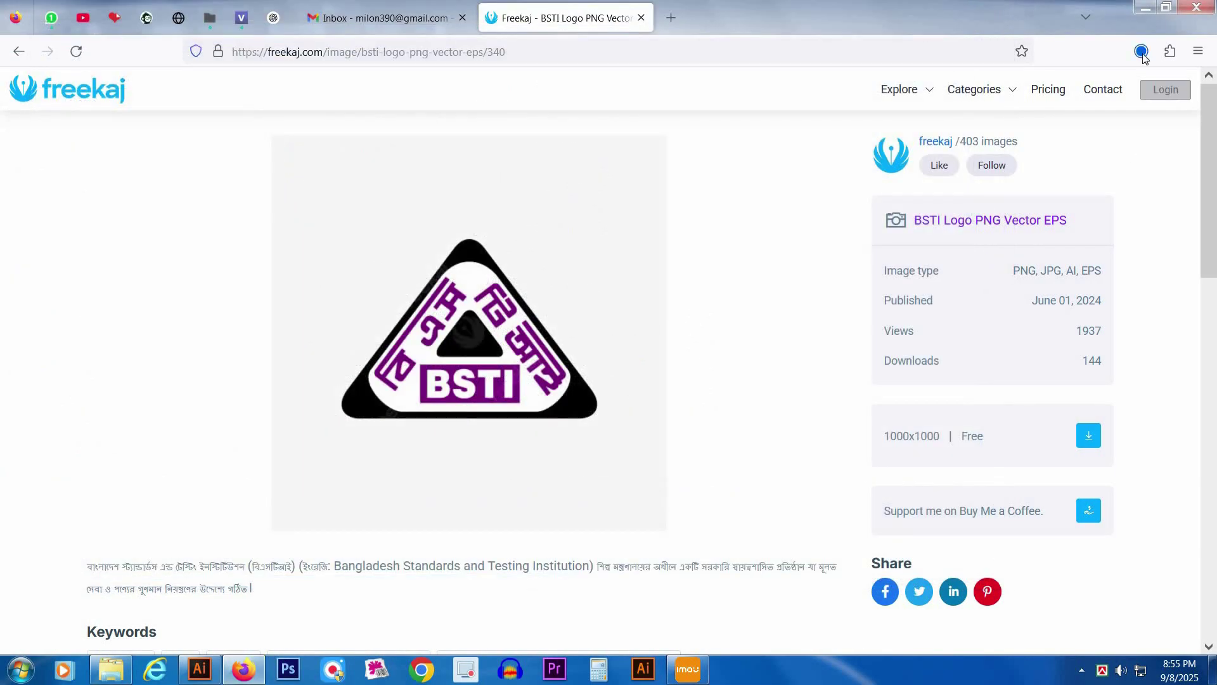
# - Open the Downloads folder and extract the archive Freekaj_WF3UHM7CR4JP_1000x1000.zip
pyautogui.click(1131, 91)
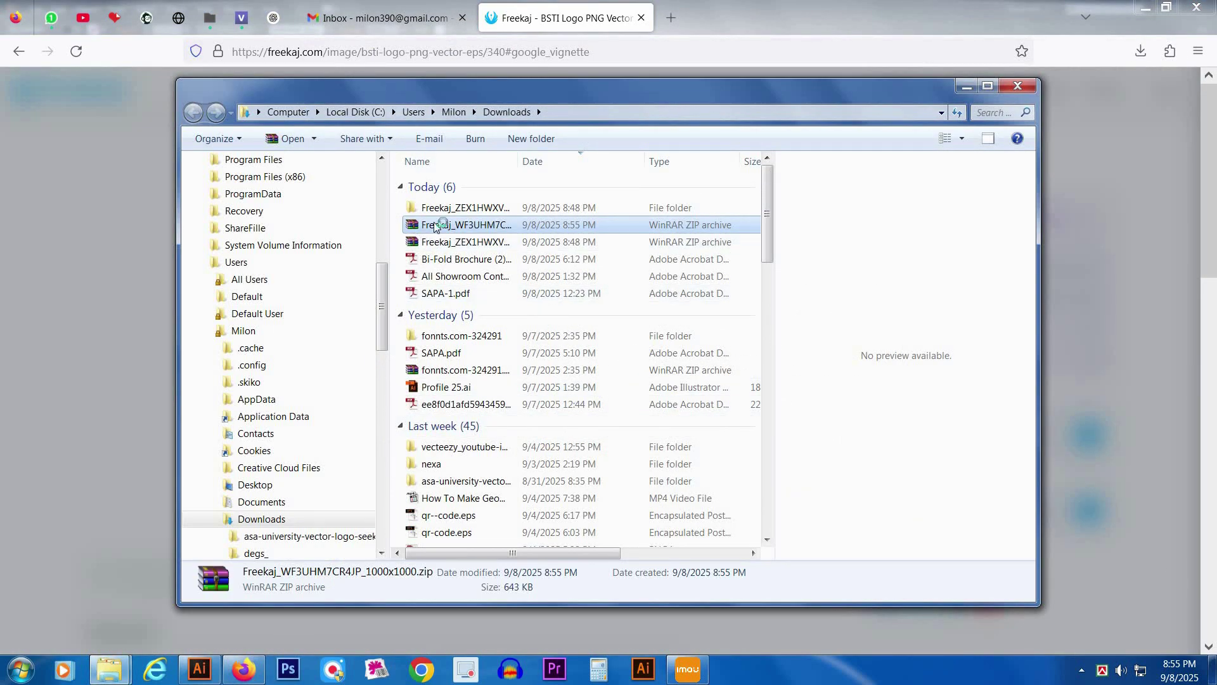
pyautogui.rightClick(435, 226)
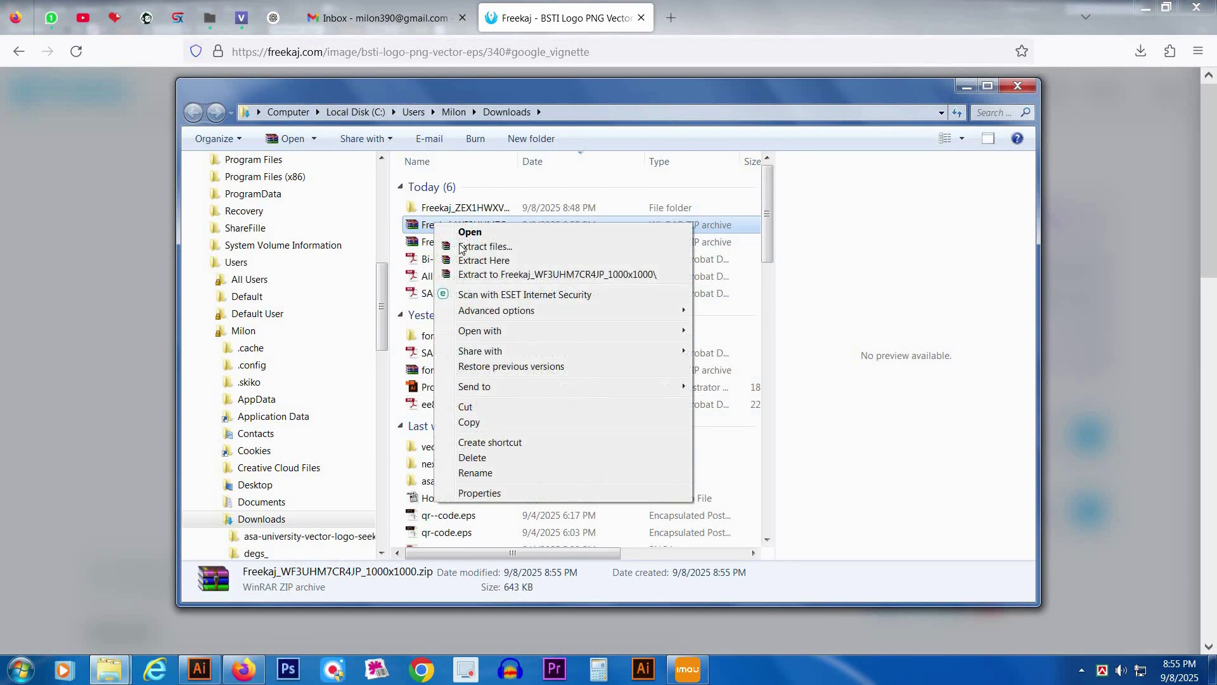
# - Extract Freekaj_WF3UHM7CR4JP_1000x1000.zip to its own folder and import BSTI_Logo_freekaj.ai from it into Illustrator
pyautogui.click(483, 279)
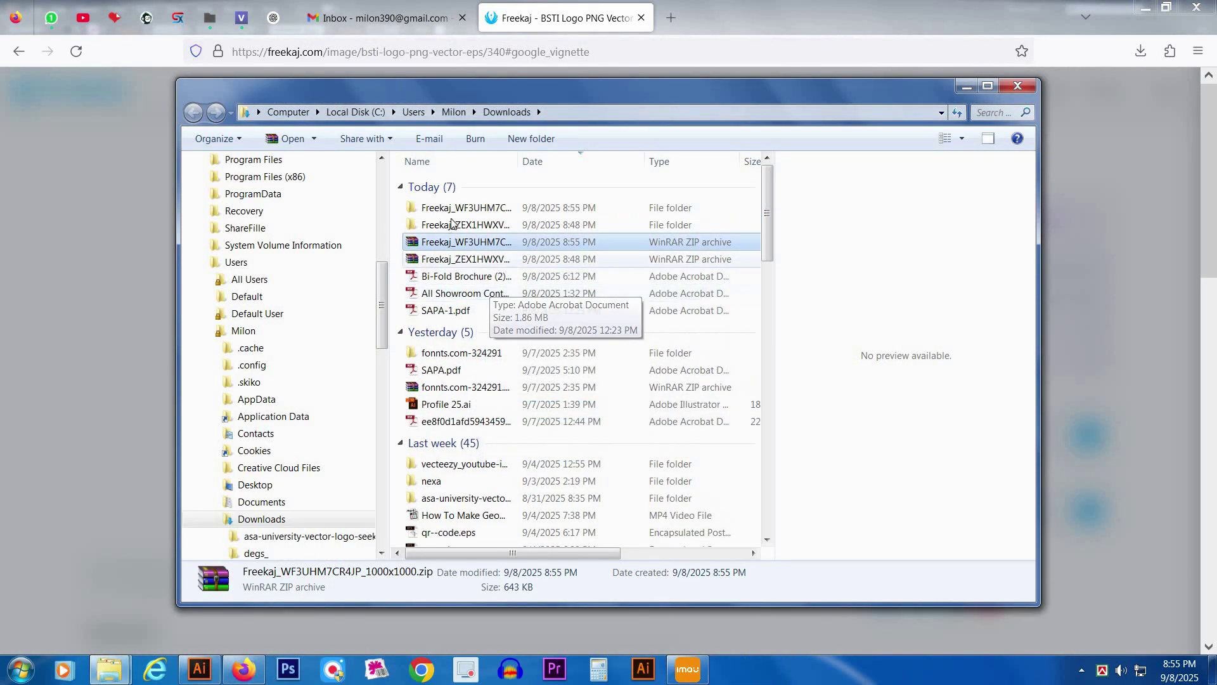
pyautogui.doubleClick(449, 209)
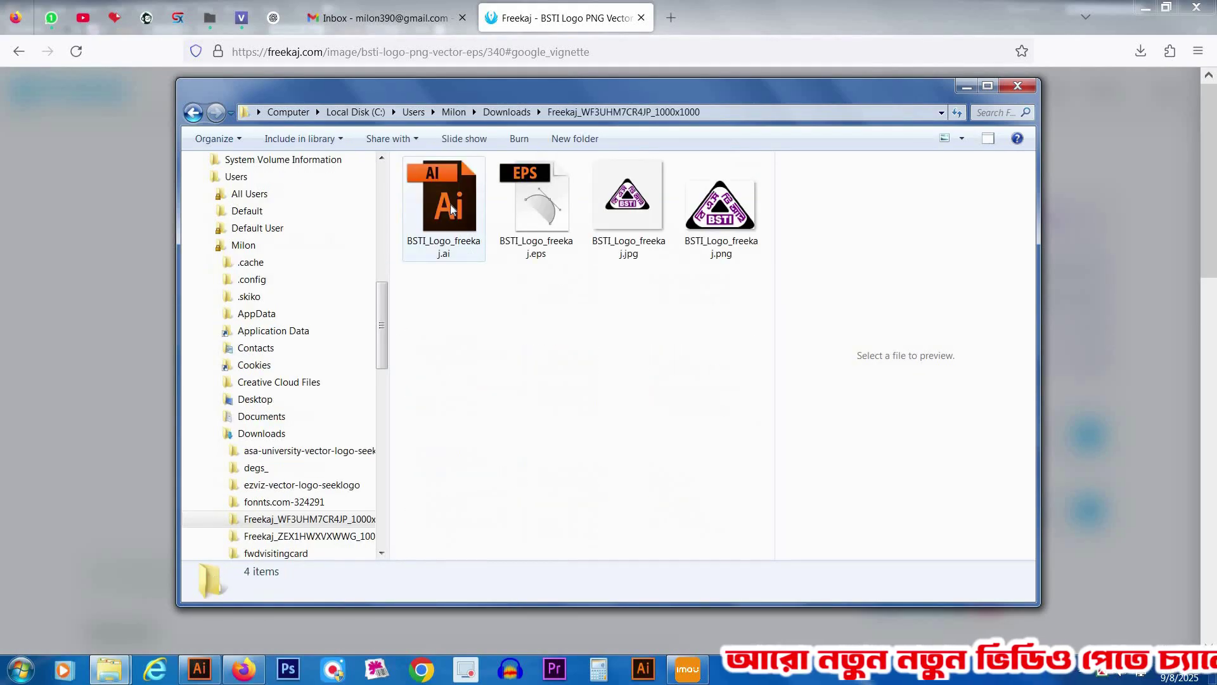
pyautogui.click(452, 209)
pyautogui.moveTo(452, 204); pyautogui.dragTo(652, 18)
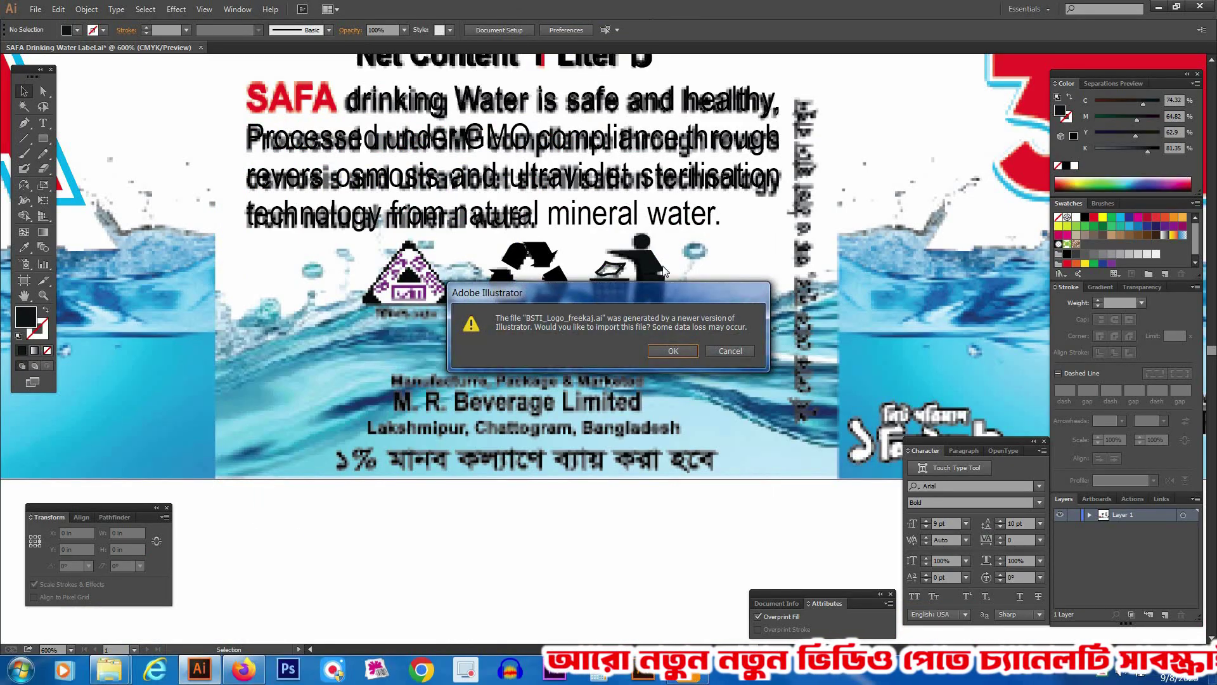
pyautogui.click(675, 350)
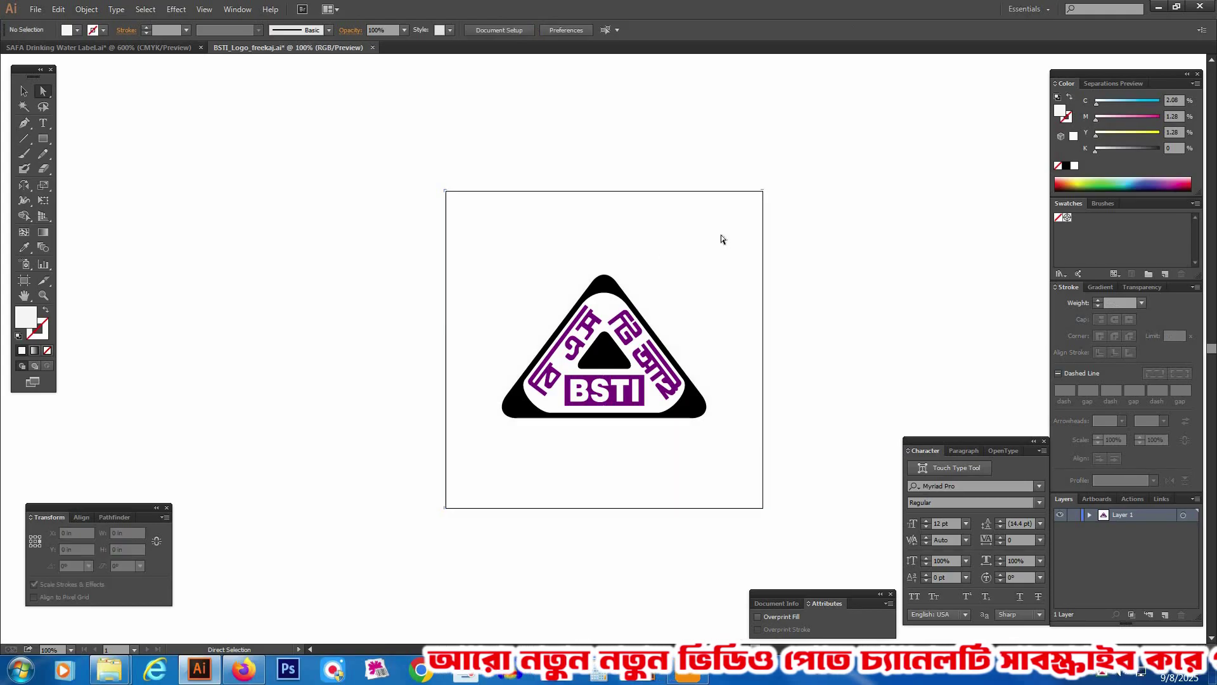
# - Cut the BSTI logo artwork out of BSTI_Logo_freekaj.ai and close that document
pyautogui.press('v')
pyautogui.click(745, 335)
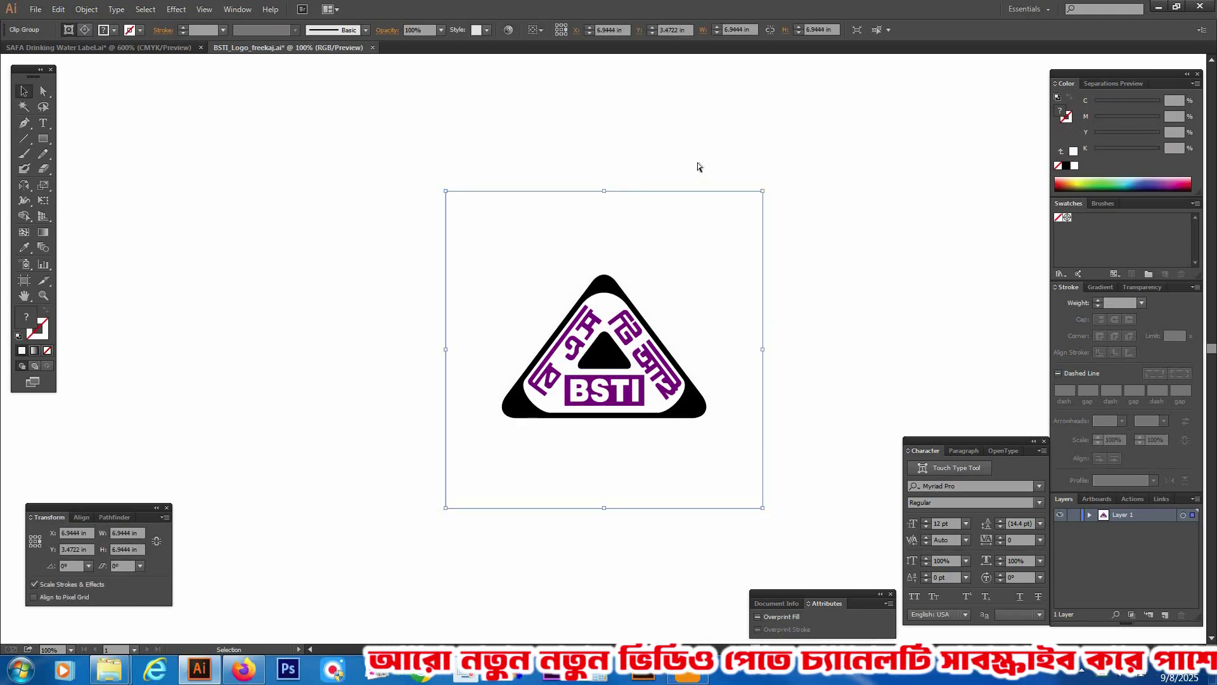
pyautogui.moveTo(706, 166); pyautogui.dragTo(831, 246)
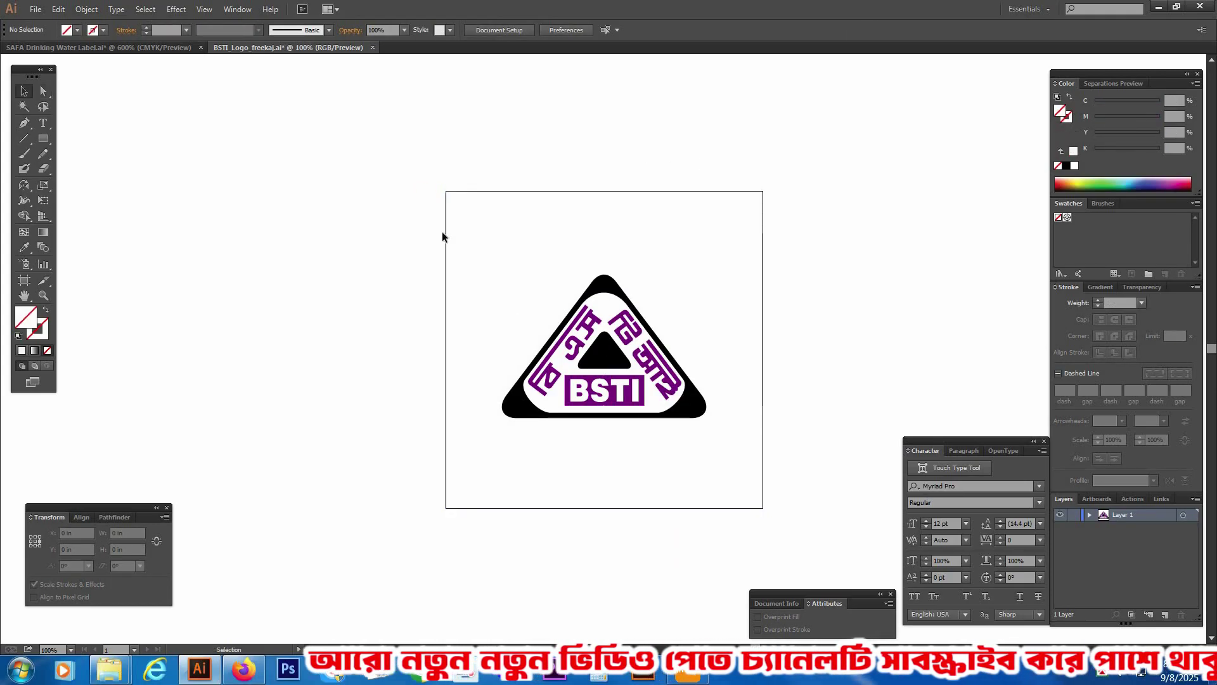
pyautogui.moveTo(443, 235); pyautogui.dragTo(764, 491)
pyautogui.press('a')
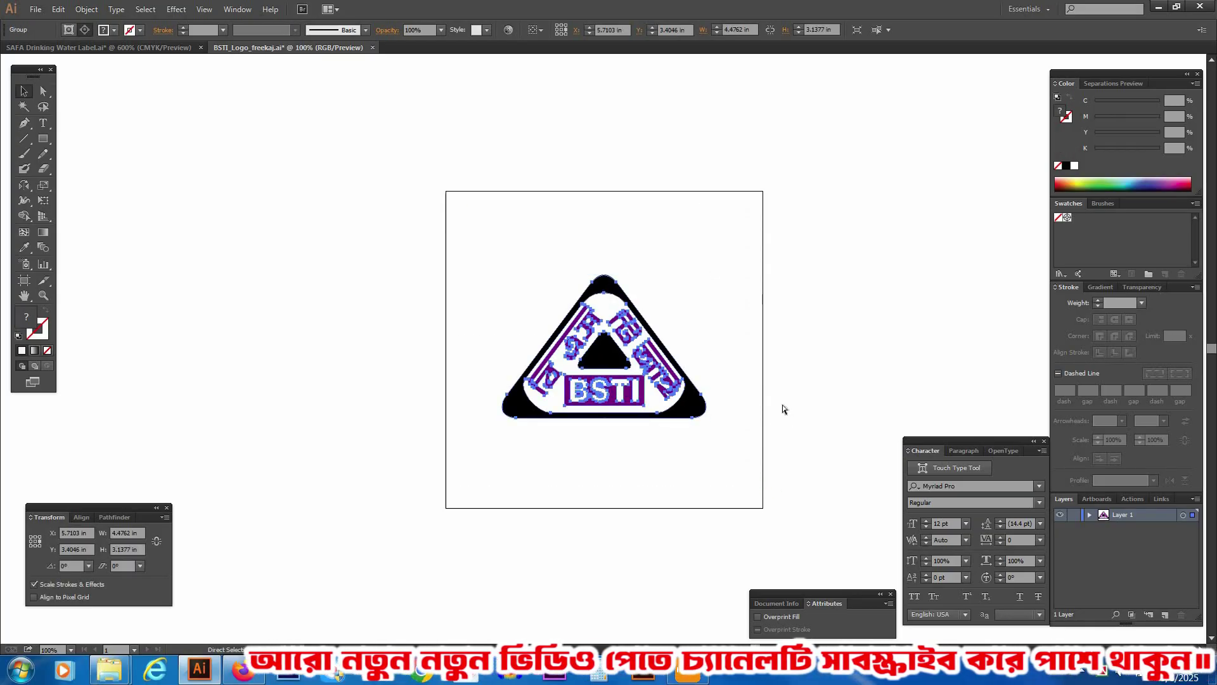
pyautogui.press('Delete')
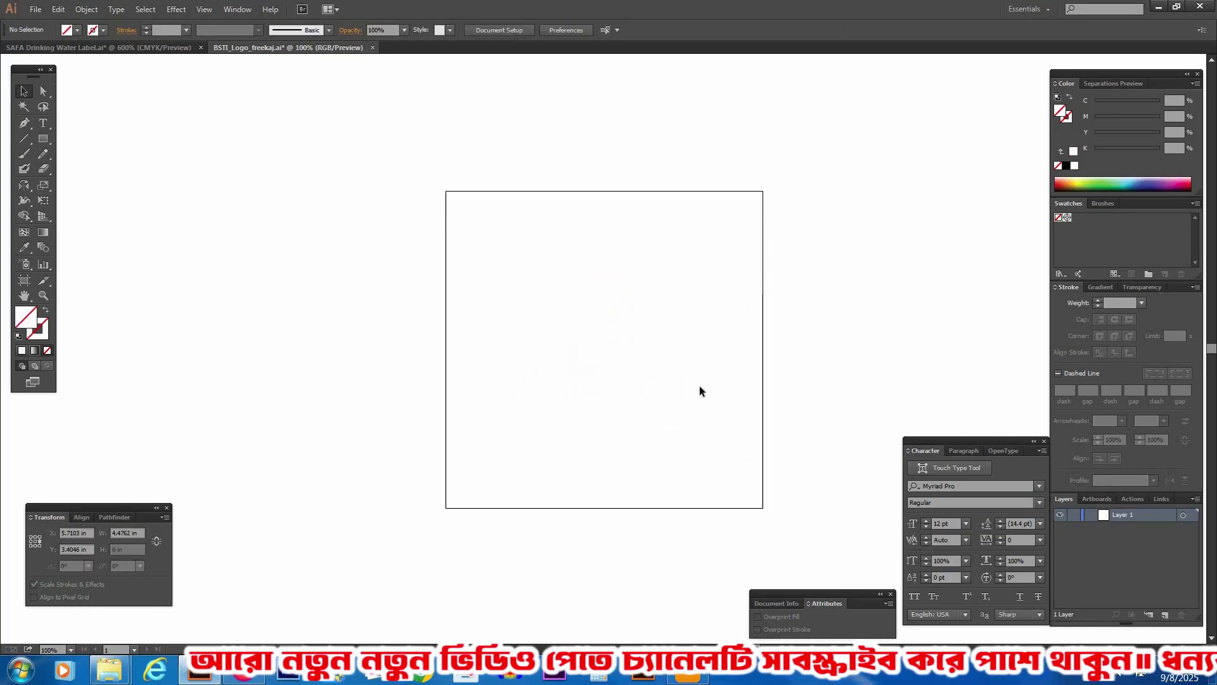
pyautogui.hotkey('ctrl', 'w')
pyautogui.click(670, 352)
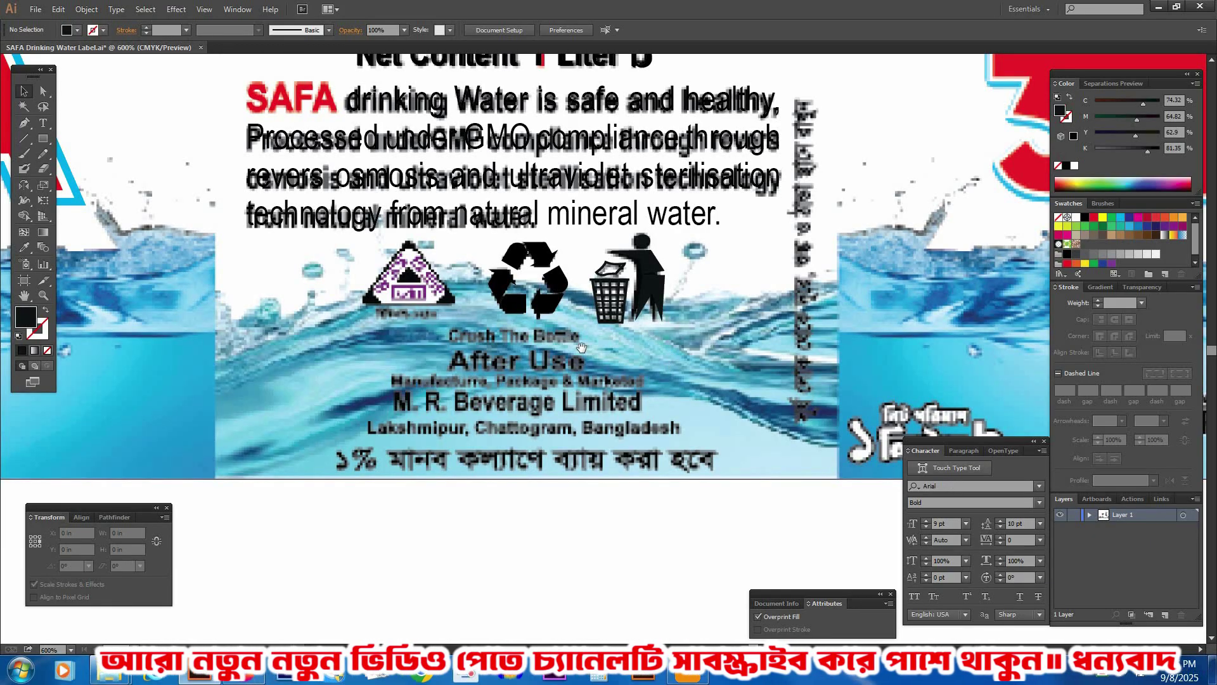
# - Paste the BSTI logo into the SAFA label document and scale it down to about 0.39 in wide
pyautogui.moveTo(581, 348); pyautogui.dragTo(627, 312)
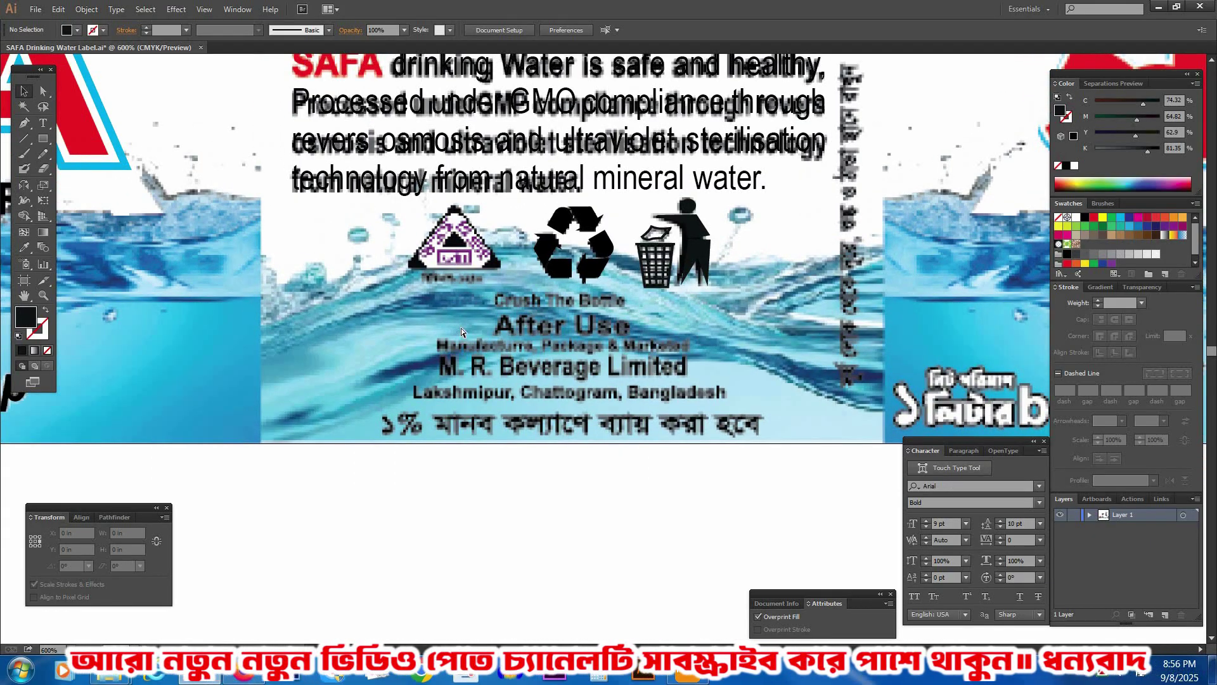
pyautogui.hotkey('ctrl', 'v')
pyautogui.keyDown('ctrl'); pyautogui.keyDown('alt'); pyautogui.click(529, 384); pyautogui.keyUp('alt'); pyautogui.keyUp('ctrl')
pyautogui.keyDown('ctrl'); pyautogui.keyDown('alt'); pyautogui.click(529, 384); pyautogui.keyUp('alt'); pyautogui.keyUp('ctrl')
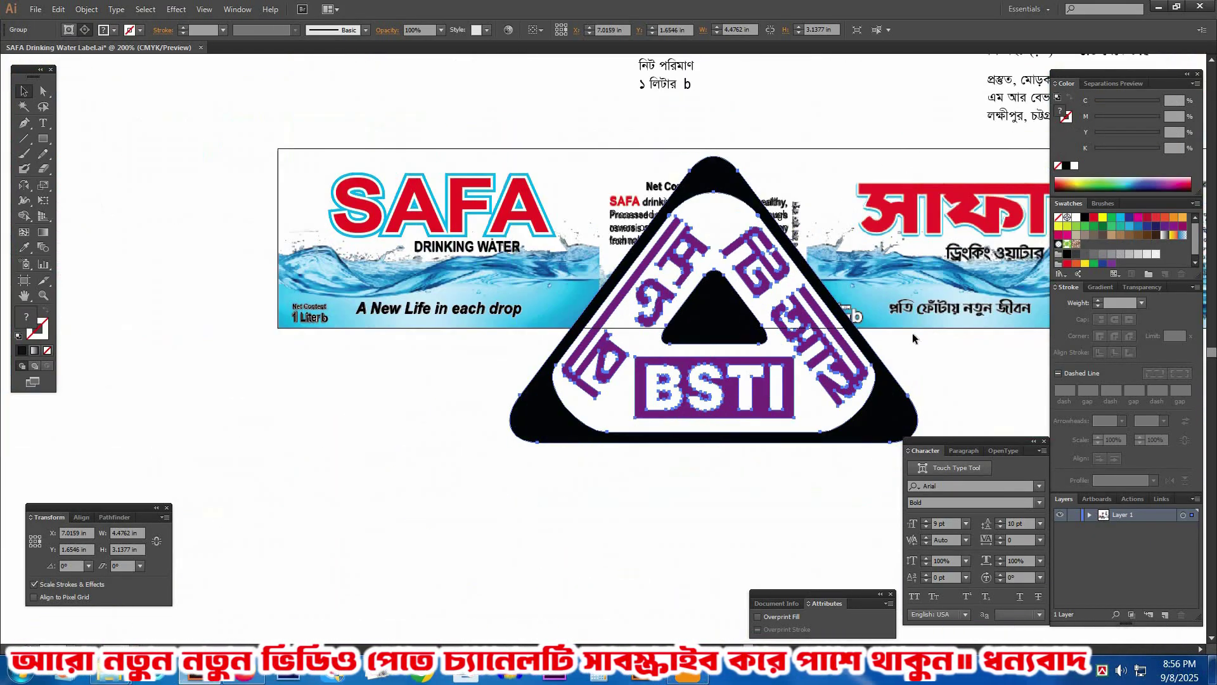
pyautogui.moveTo(919, 300); pyautogui.dragTo(732, 299)
pyautogui.moveTo(653, 273); pyautogui.dragTo(748, 398)
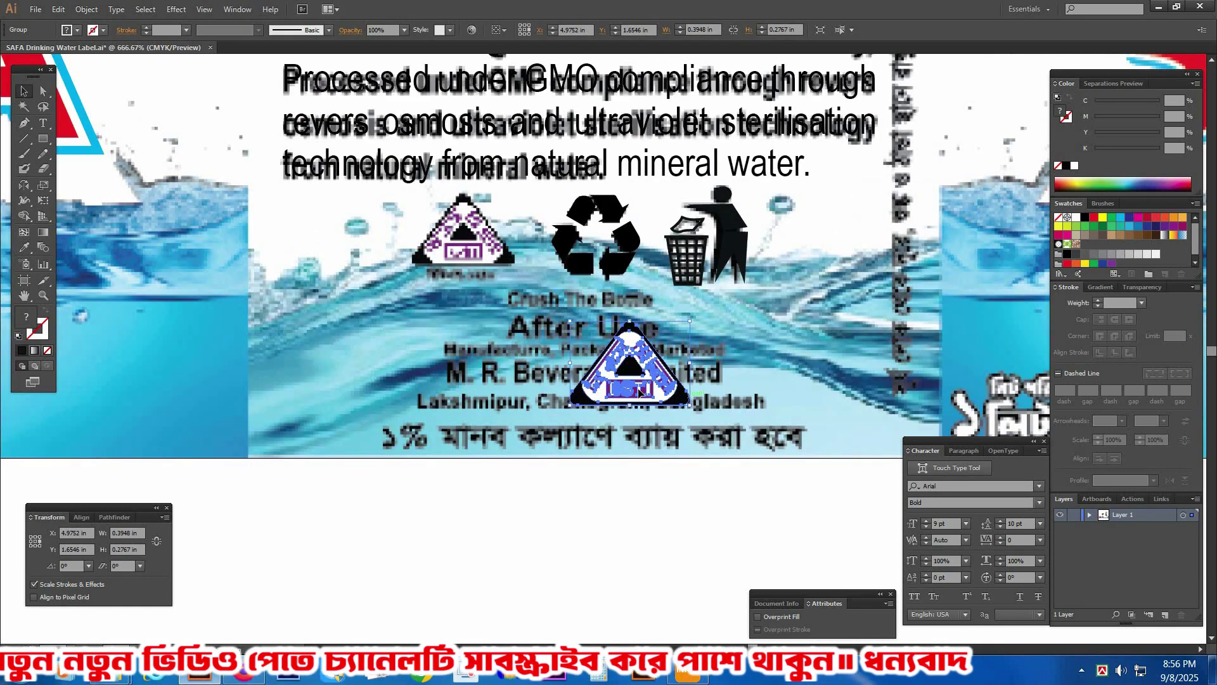
# - Move the BSTI logo over the blurry original on the label and resize it to match, about 0.34 in wide
pyautogui.moveTo(615, 364); pyautogui.dragTo(449, 236)
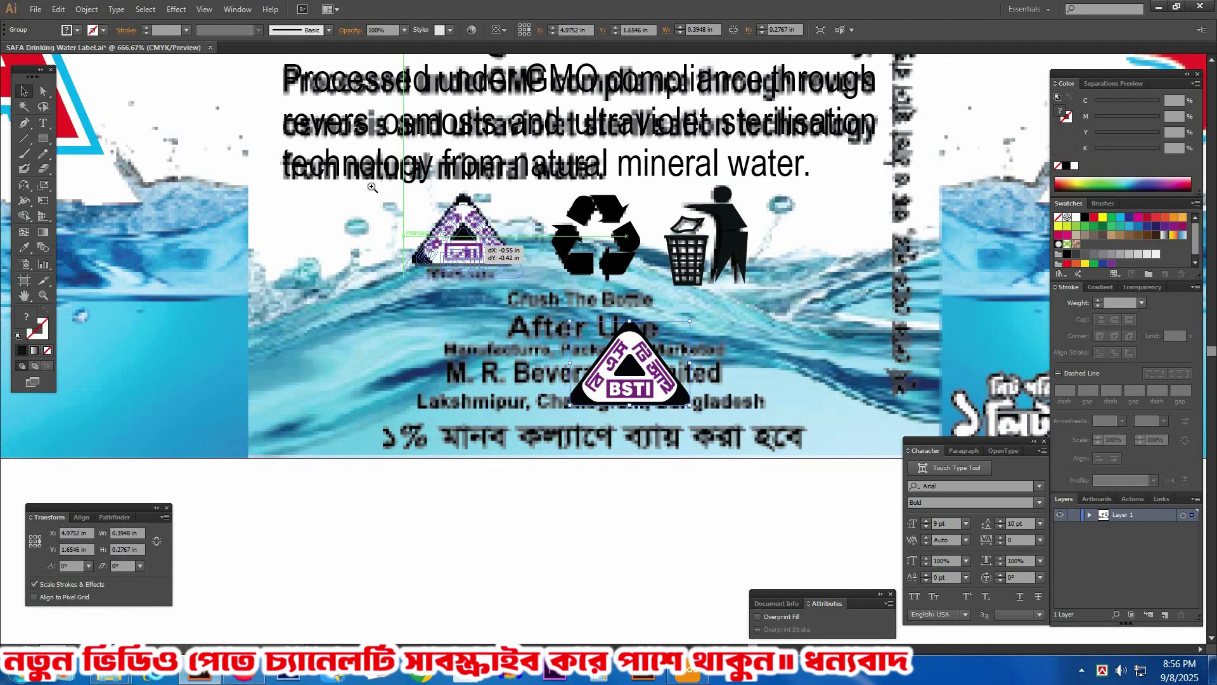
pyautogui.moveTo(368, 172); pyautogui.dragTo(666, 349)
pyautogui.moveTo(639, 267); pyautogui.dragTo(609, 271)
pyautogui.moveTo(564, 359); pyautogui.dragTo(565, 343)
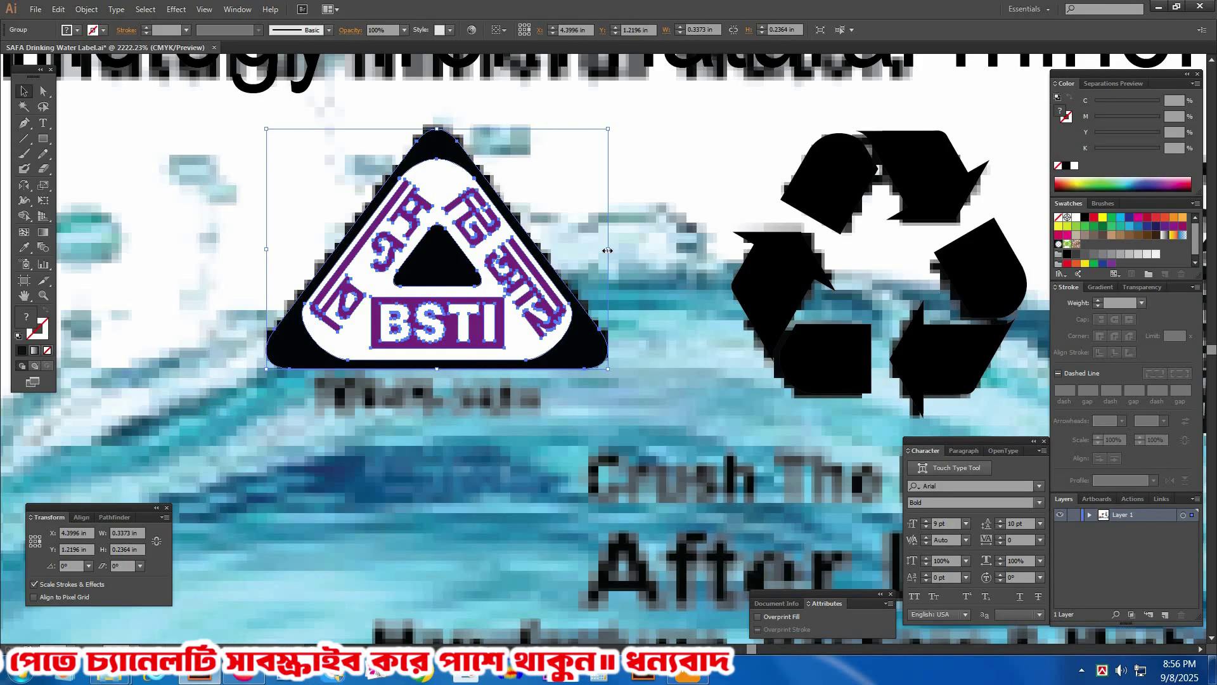
pyautogui.moveTo(608, 250); pyautogui.dragTo(610, 250)
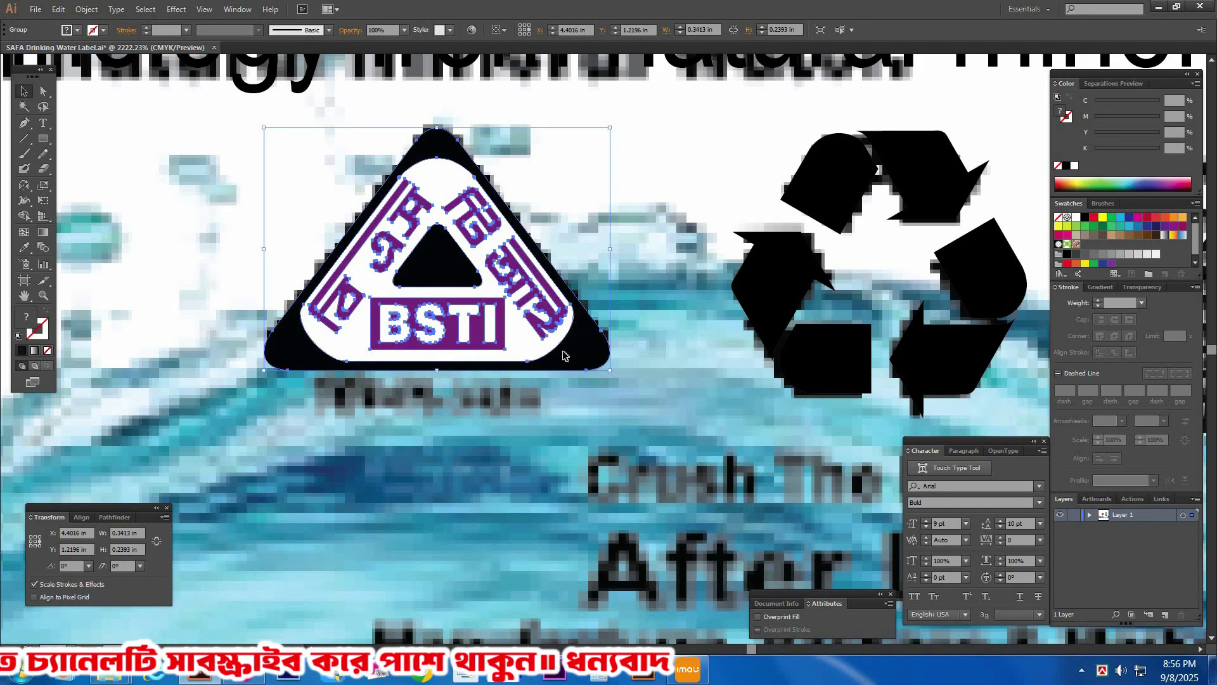
pyautogui.moveTo(565, 356); pyautogui.dragTo(565, 353)
pyautogui.click(470, 432)
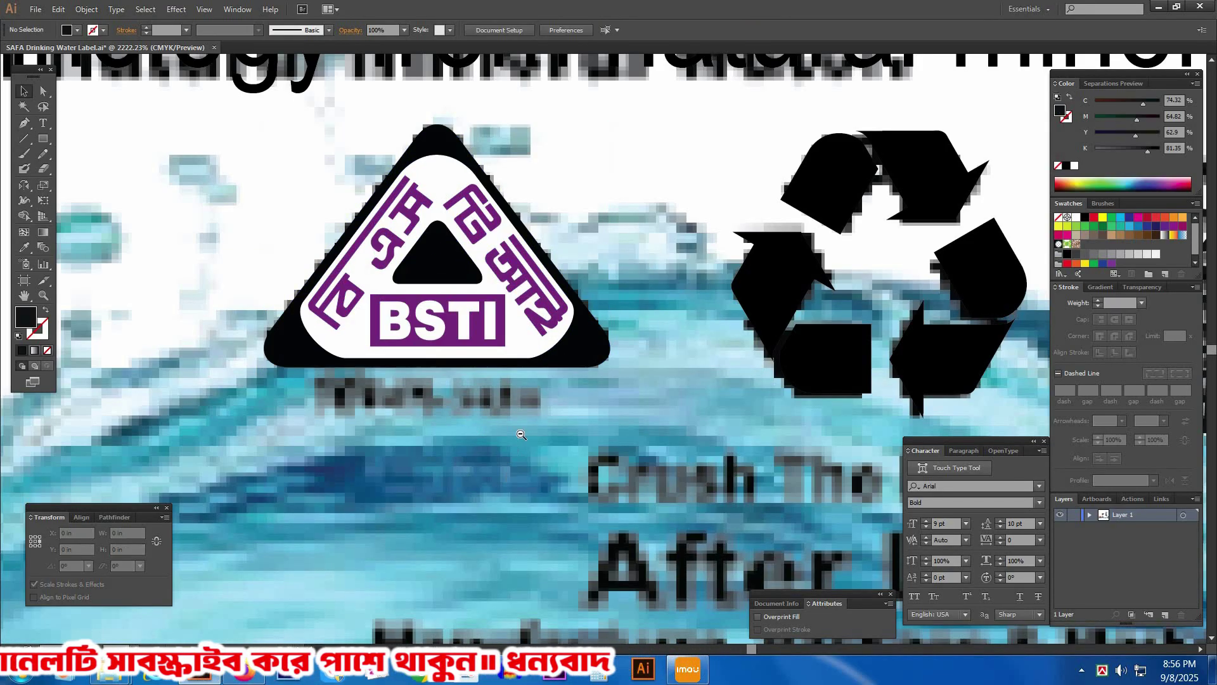
# - Duplicate the "Net Content 1 Liter" text to the area just below the BSTI logo
pyautogui.keyDown('ctrl'); pyautogui.keyDown('alt'); pyautogui.click(528, 415); pyautogui.keyUp('alt'); pyautogui.keyUp('ctrl')
pyautogui.keyDown('ctrl'); pyautogui.keyDown('alt'); pyautogui.click(532, 409); pyautogui.keyUp('alt'); pyautogui.keyUp('ctrl')
pyautogui.moveTo(640, 326); pyautogui.dragTo(567, 340)
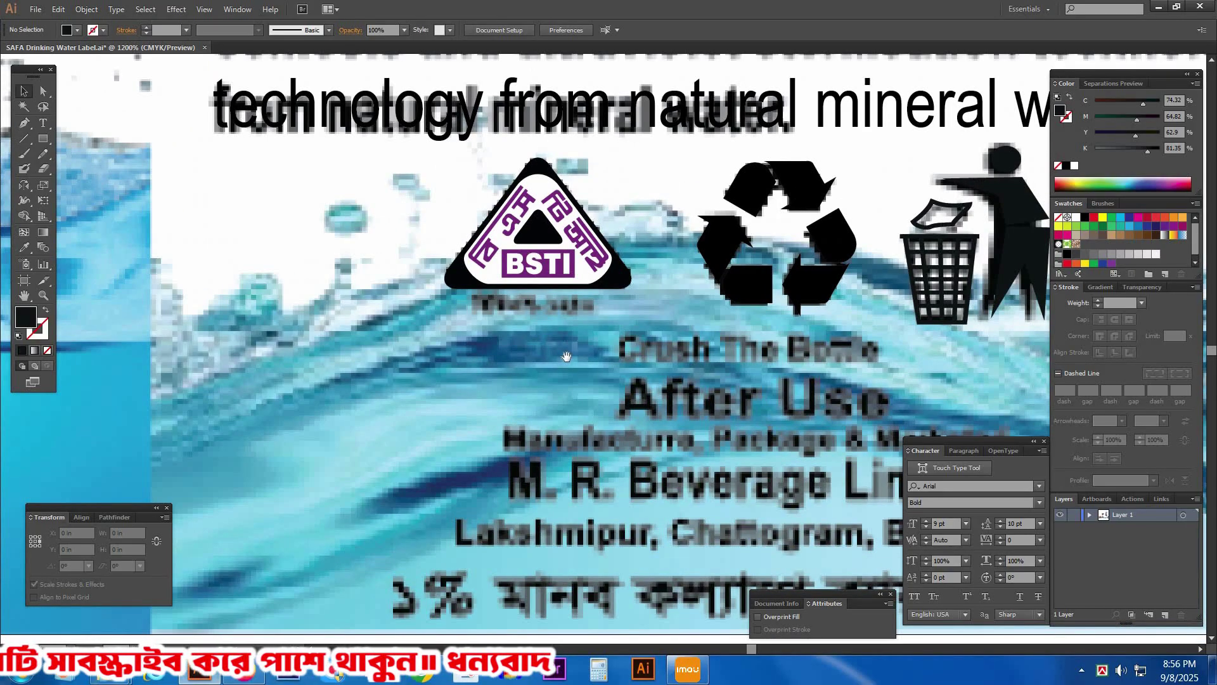
pyautogui.keyDown('ctrl'); pyautogui.keyDown('alt'); pyautogui.click(572, 351); pyautogui.keyUp('alt'); pyautogui.keyUp('ctrl')
pyautogui.moveTo(655, 129); pyautogui.dragTo(594, 337)
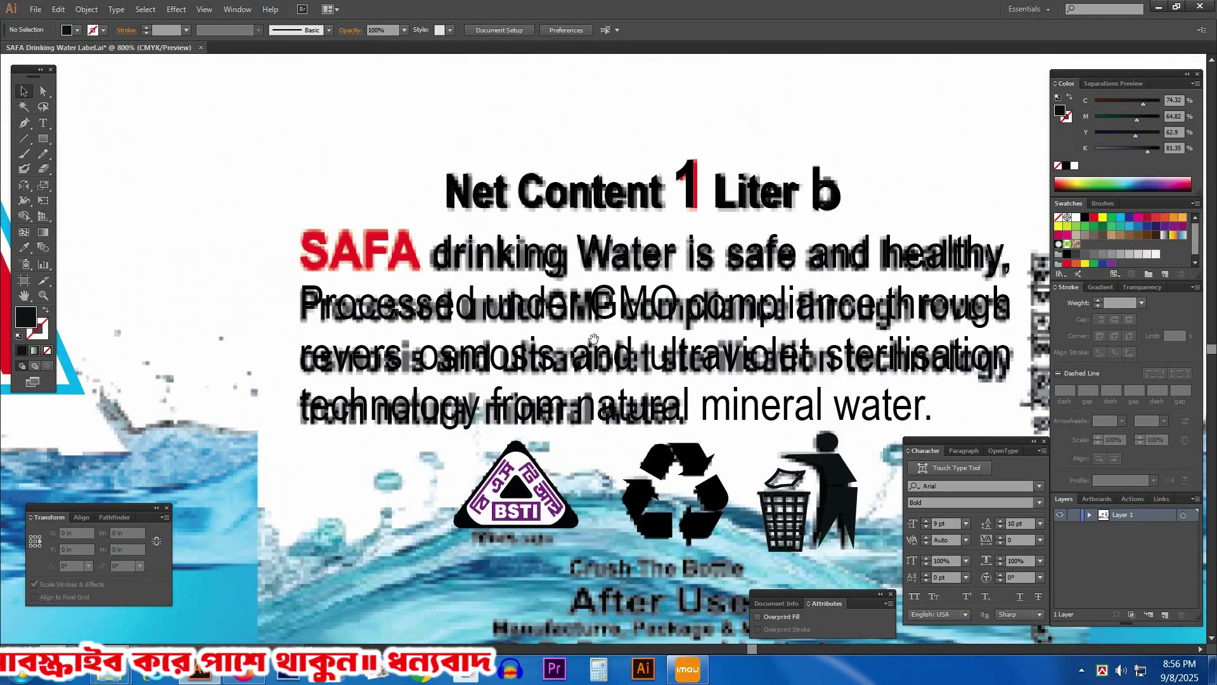
pyautogui.moveTo(621, 270); pyautogui.dragTo(616, 333)
pyautogui.press('a')
pyautogui.click(622, 259)
pyautogui.moveTo(625, 205); pyautogui.dragTo(629, 75)
pyautogui.moveTo(587, 119); pyautogui.dragTo(462, 479)
# - Colour the numeral 1 in the original "Net Content 1 Liter" line red
pyautogui.click(703, 128)
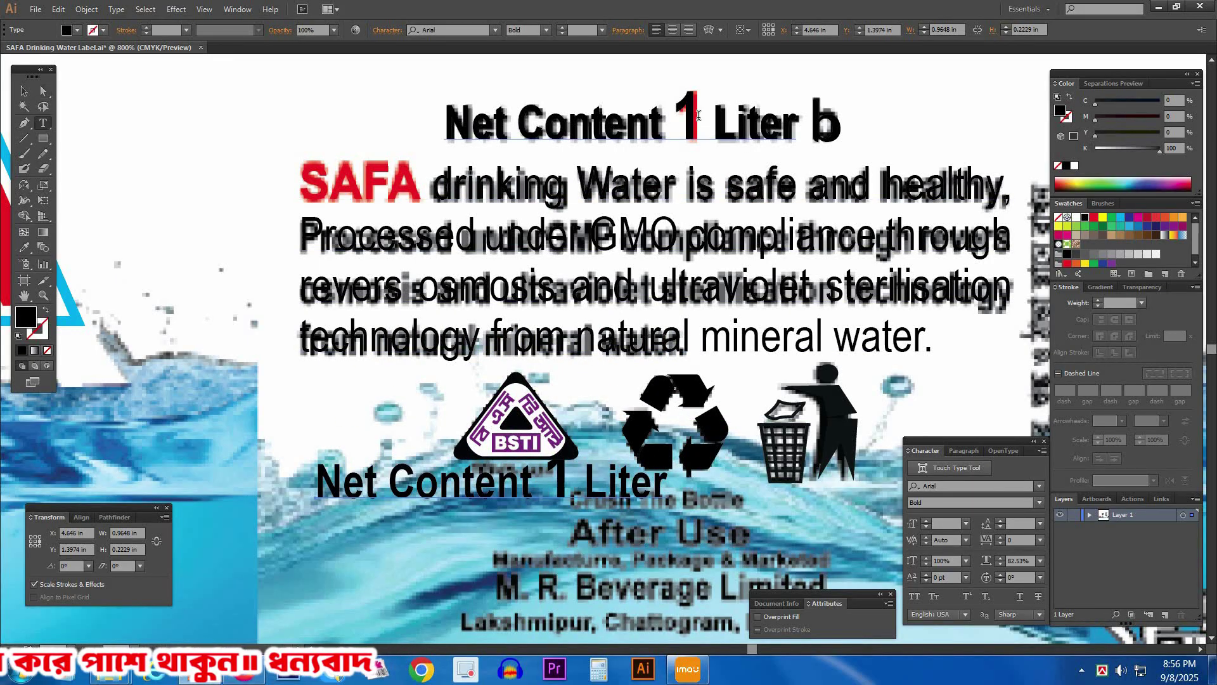
pyautogui.doubleClick(691, 114)
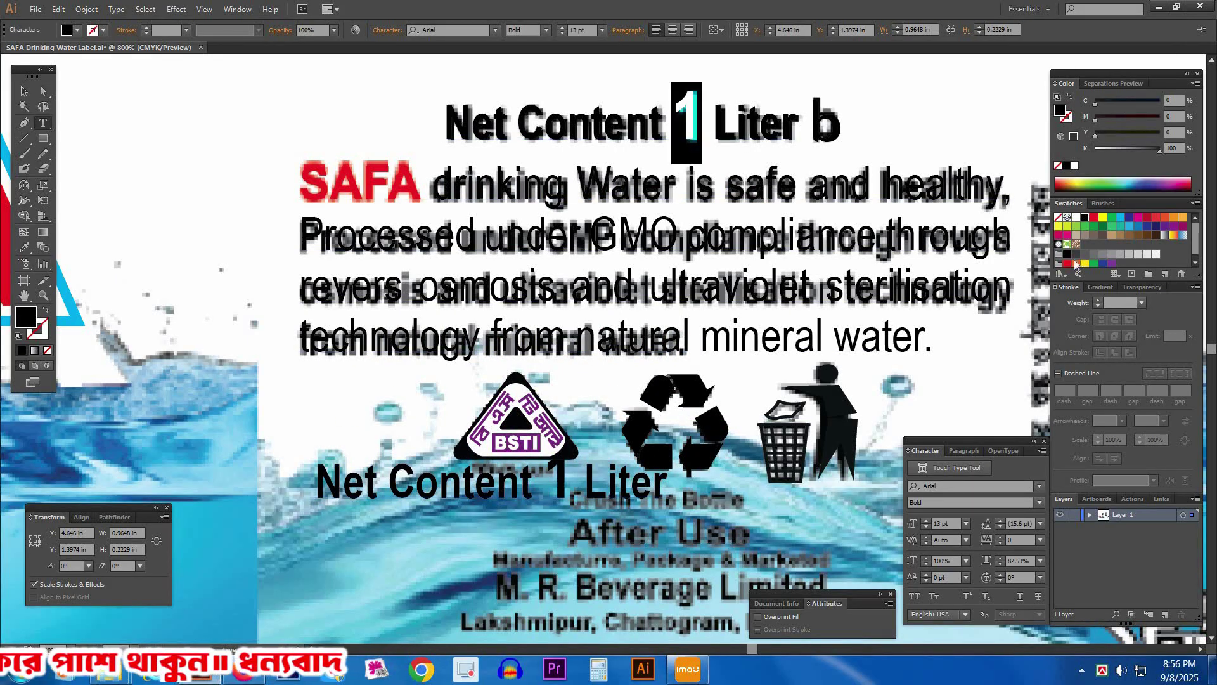
pyautogui.click(1092, 218)
# - Replace the wording of the duplicated net content text with "BDS-174"
pyautogui.click(345, 418)
pyautogui.moveTo(451, 506); pyautogui.dragTo(447, 520)
pyautogui.tripleClick(440, 504)
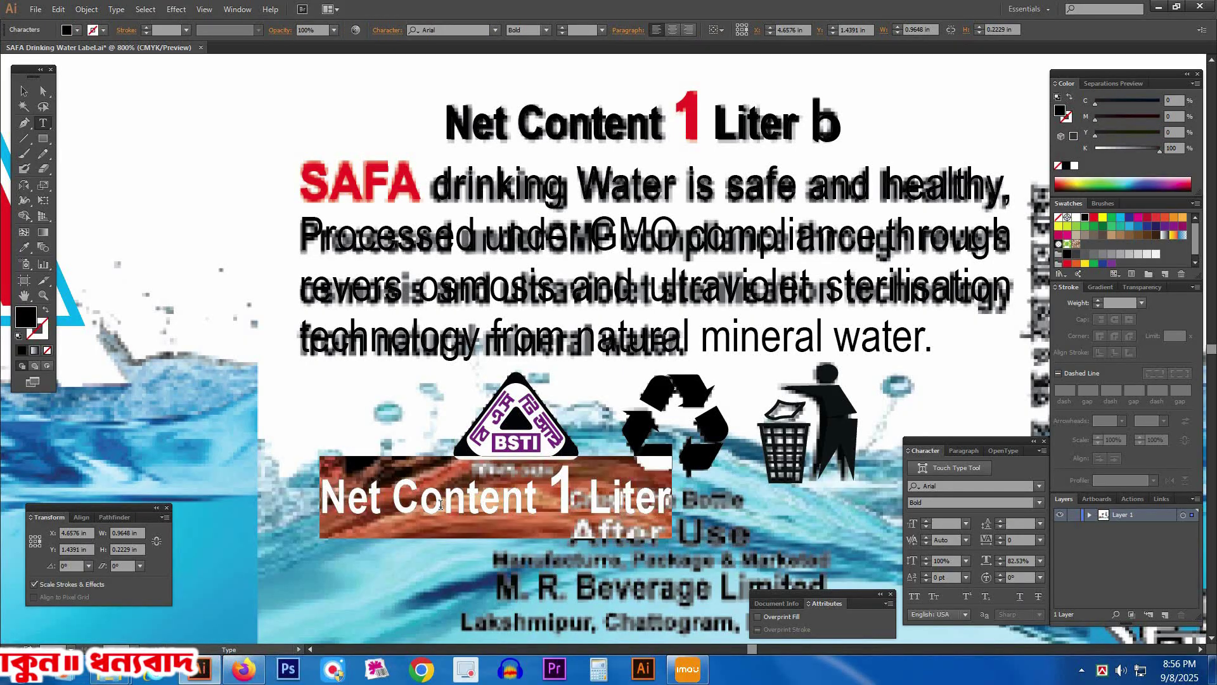
pyautogui.write('BDS-174')
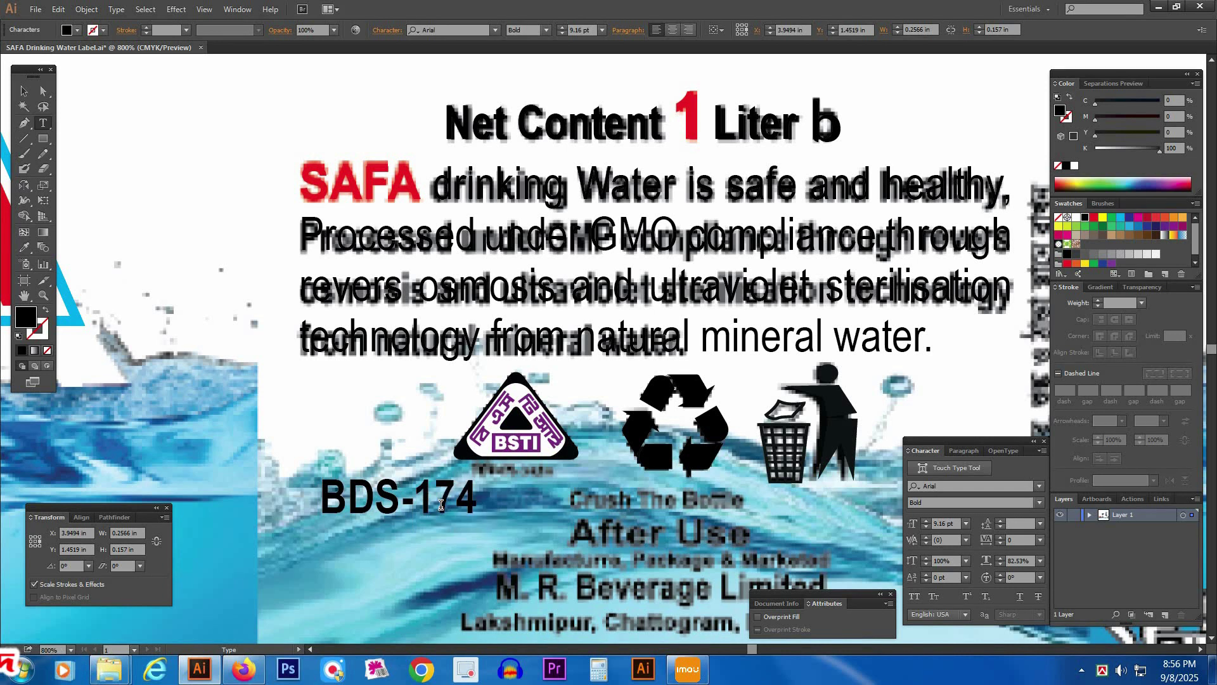
pyautogui.press('Escape')
# - Scale the BDS-174 text down to about 0.17 in wide and place it over the blurry code under the BSTI logo
pyautogui.moveTo(451, 505); pyautogui.dragTo(470, 486)
pyautogui.moveTo(360, 395); pyautogui.dragTo(735, 537)
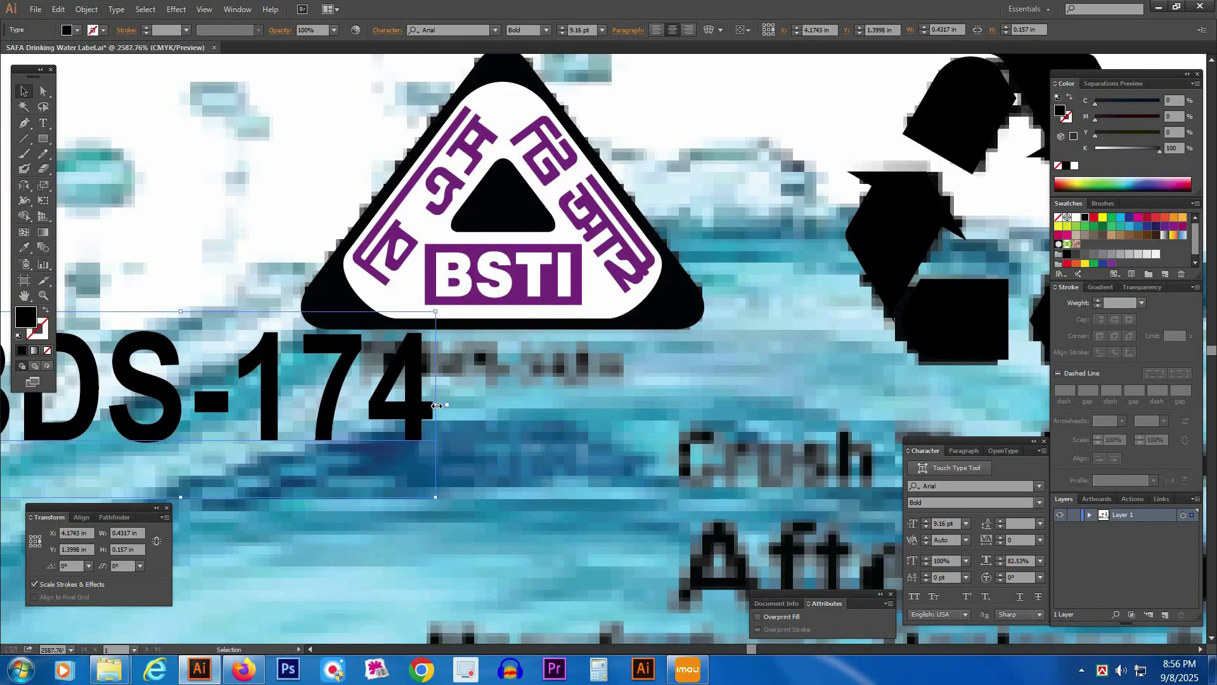
pyautogui.moveTo(436, 405); pyautogui.dragTo(618, 374)
pyautogui.click(546, 494)
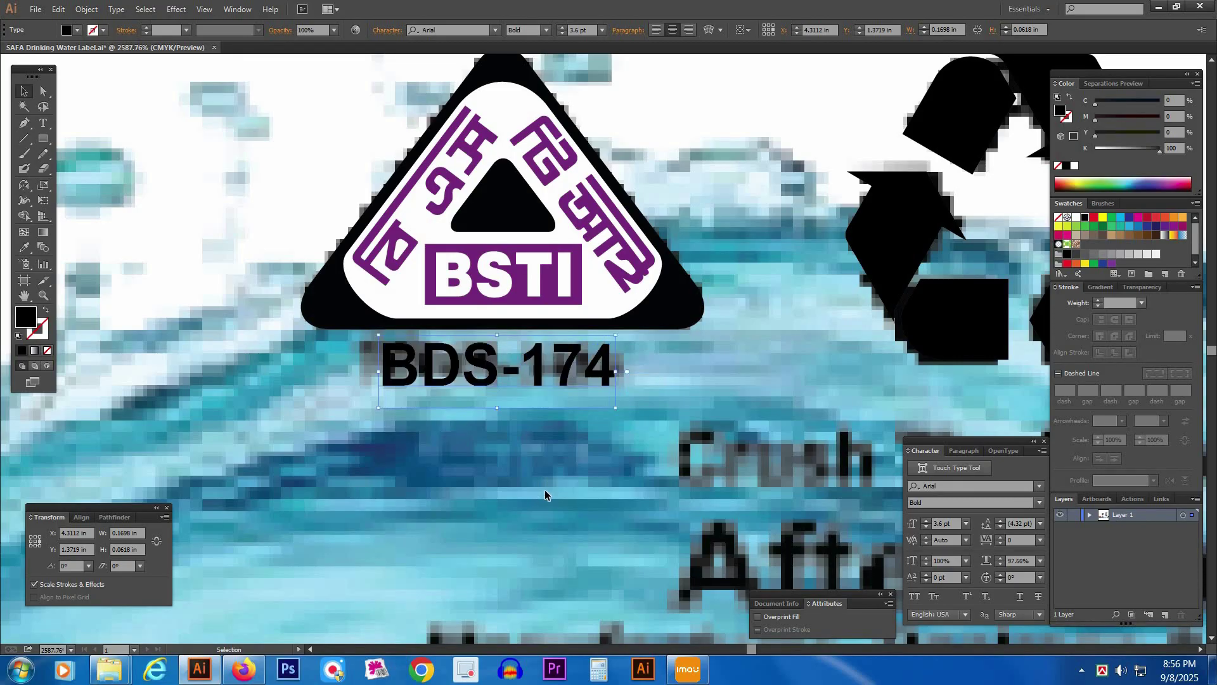
# - Group the BSTI logo with the BDS-174 text beneath it
pyautogui.keyDown('ctrl'); pyautogui.keyDown('alt'); pyautogui.click(549, 332); pyautogui.keyUp('alt'); pyautogui.keyUp('ctrl')
pyautogui.keyDown('ctrl'); pyautogui.keyDown('alt'); pyautogui.click(550, 331); pyautogui.keyUp('alt'); pyautogui.keyUp('ctrl')
pyautogui.moveTo(544, 271); pyautogui.dragTo(704, 389)
pyautogui.rightClick(647, 321)
pyautogui.click(682, 384)
pyautogui.click(668, 481)
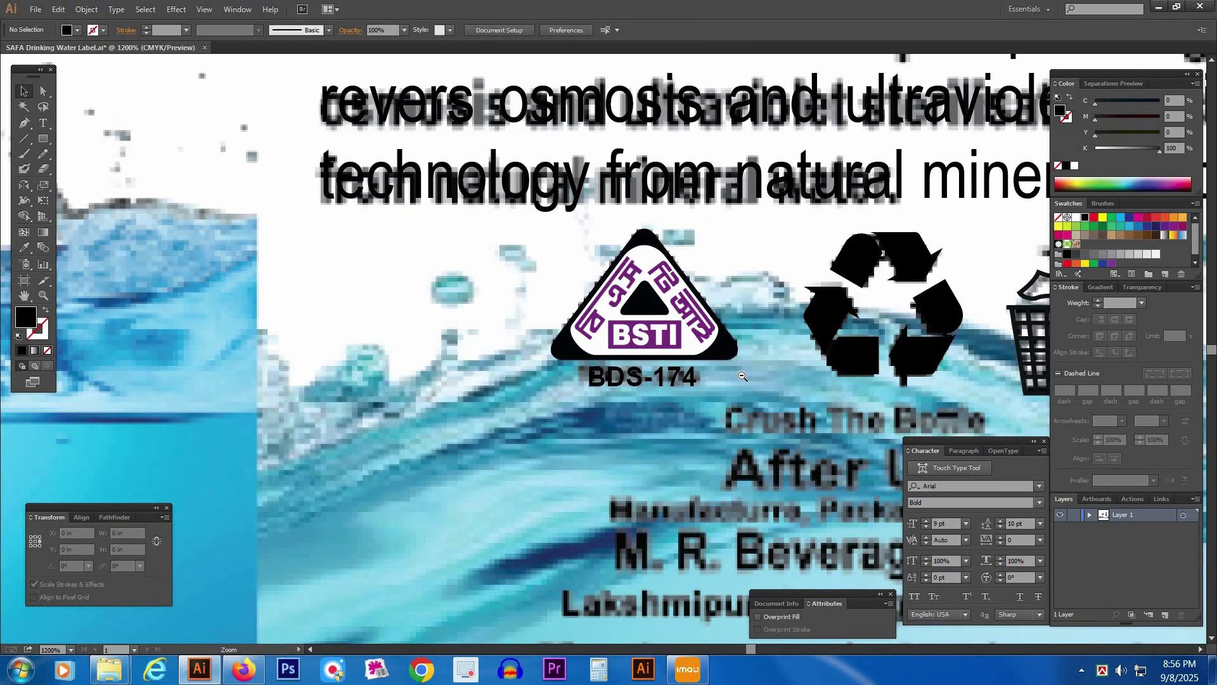
# - Move the "Crush The Bottle" text block from above the label to the empty area below its information section
pyautogui.hotkey('ctrl', '-')
pyautogui.moveTo(592, 376); pyautogui.dragTo(549, 421)
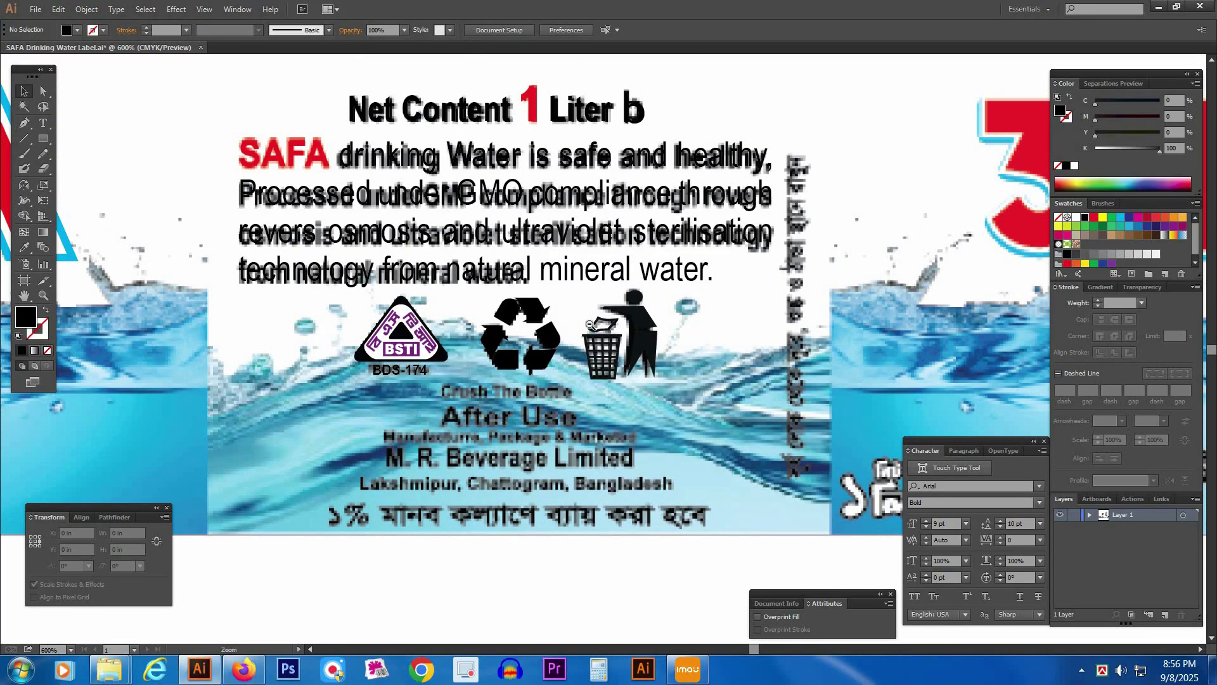
pyautogui.keyDown('ctrl'); pyautogui.keyDown('alt'); pyautogui.click(601, 320); pyautogui.keyUp('alt'); pyautogui.keyUp('ctrl')
pyautogui.keyDown('ctrl'); pyautogui.keyDown('alt'); pyautogui.click(603, 321); pyautogui.keyUp('alt'); pyautogui.keyUp('ctrl')
pyautogui.moveTo(602, 197); pyautogui.dragTo(604, 338)
pyautogui.moveTo(620, 265); pyautogui.dragTo(620, 423)
pyautogui.moveTo(442, 89); pyautogui.dragTo(564, 266)
pyautogui.moveTo(575, 571); pyautogui.dragTo(562, 398)
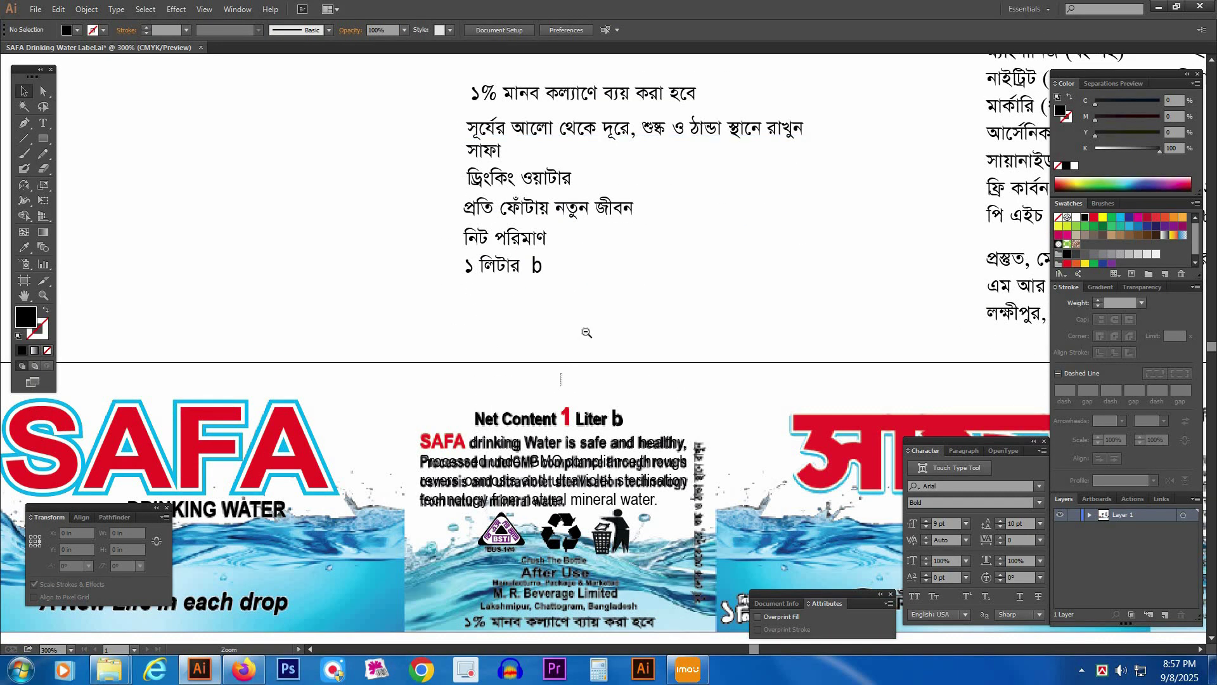
pyautogui.keyDown('ctrl'); pyautogui.keyDown('alt'); pyautogui.click(586, 332); pyautogui.keyUp('alt'); pyautogui.keyUp('ctrl')
pyautogui.keyDown('ctrl'); pyautogui.keyDown('alt'); pyautogui.click(644, 281); pyautogui.keyUp('alt'); pyautogui.keyUp('ctrl')
pyautogui.click(558, 164)
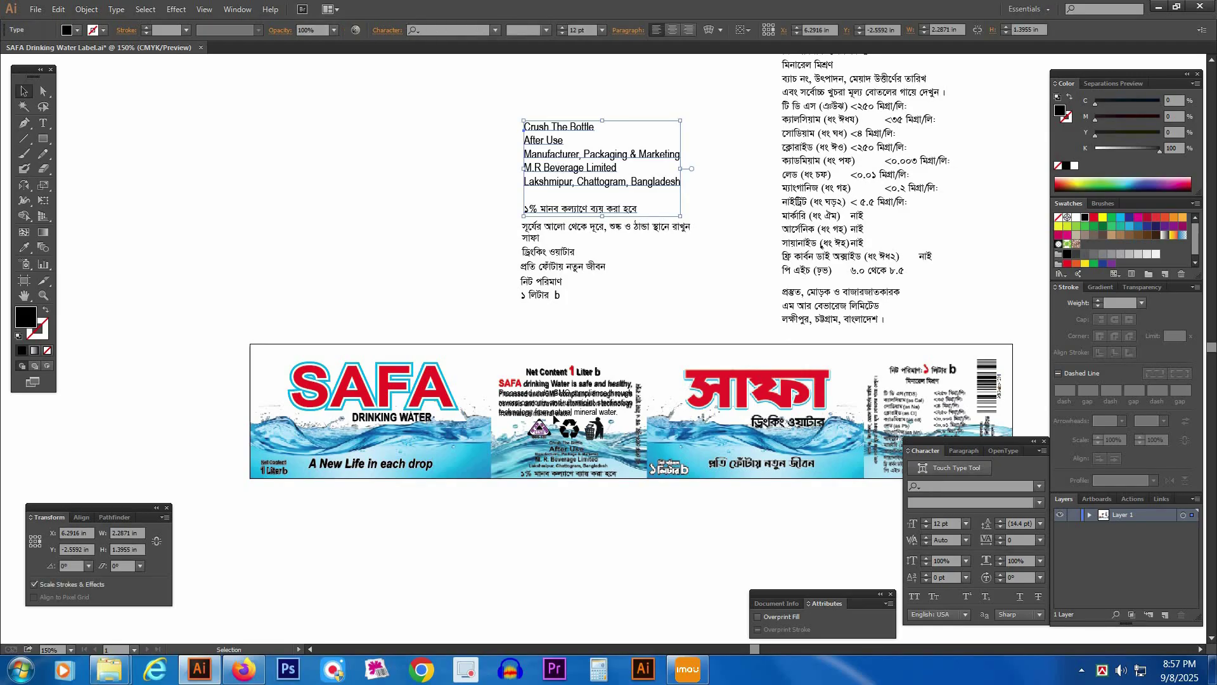
pyautogui.moveTo(553, 418); pyautogui.dragTo(553, 526)
# - Colour the whole "Crush The Bottle" text block red
pyautogui.click(468, 334)
pyautogui.moveTo(468, 334); pyautogui.dragTo(704, 467)
pyautogui.hotkey('ctrl', 'z')
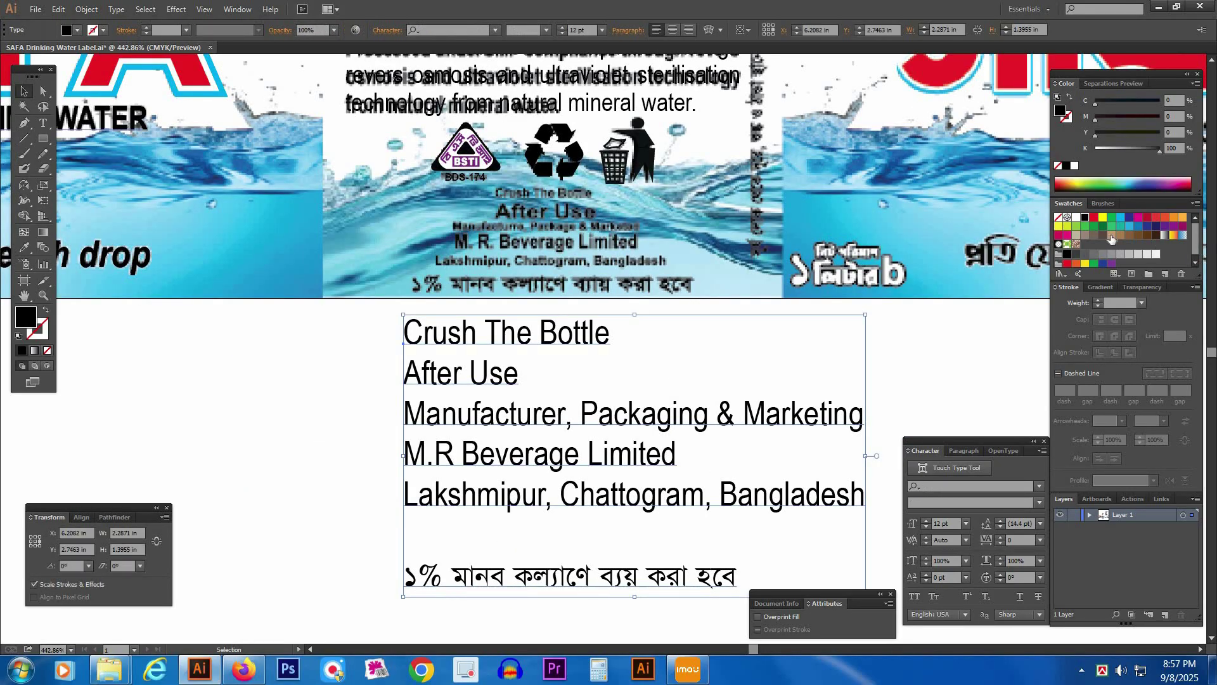
pyautogui.click(745, 373)
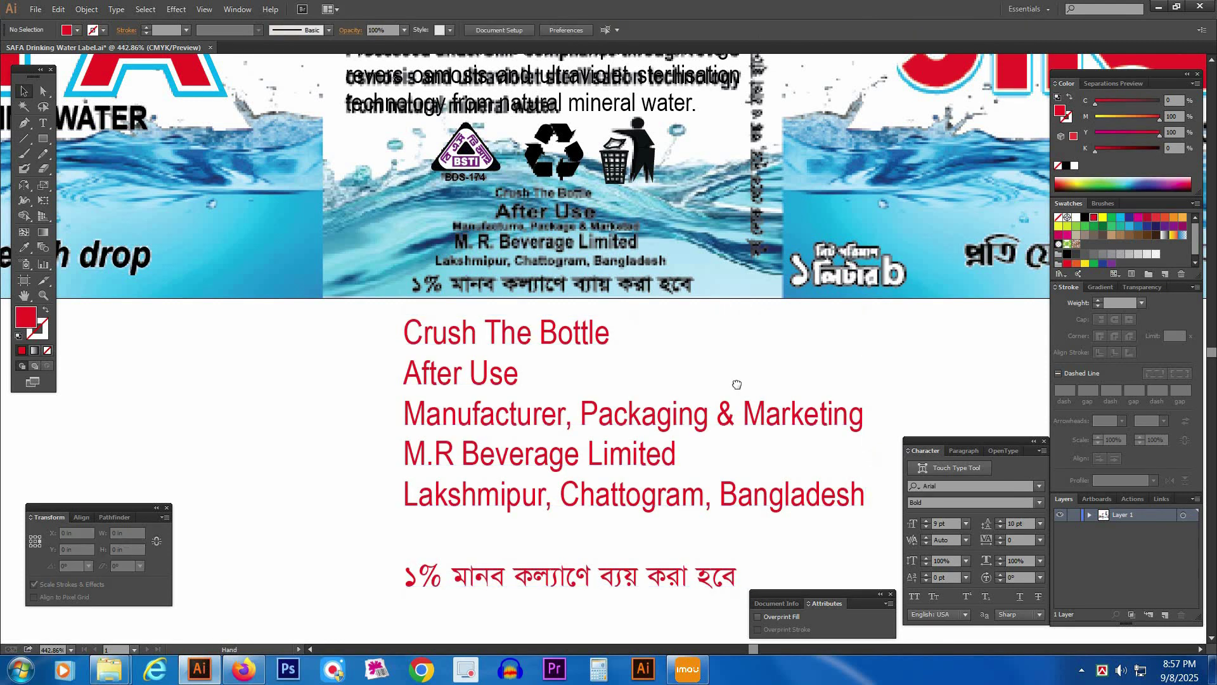
pyautogui.moveTo(734, 383); pyautogui.dragTo(726, 412)
# - Centre-align the "Crush The Bottle" paragraphs and reposition the block under the middle of the information section
pyautogui.click(524, 457)
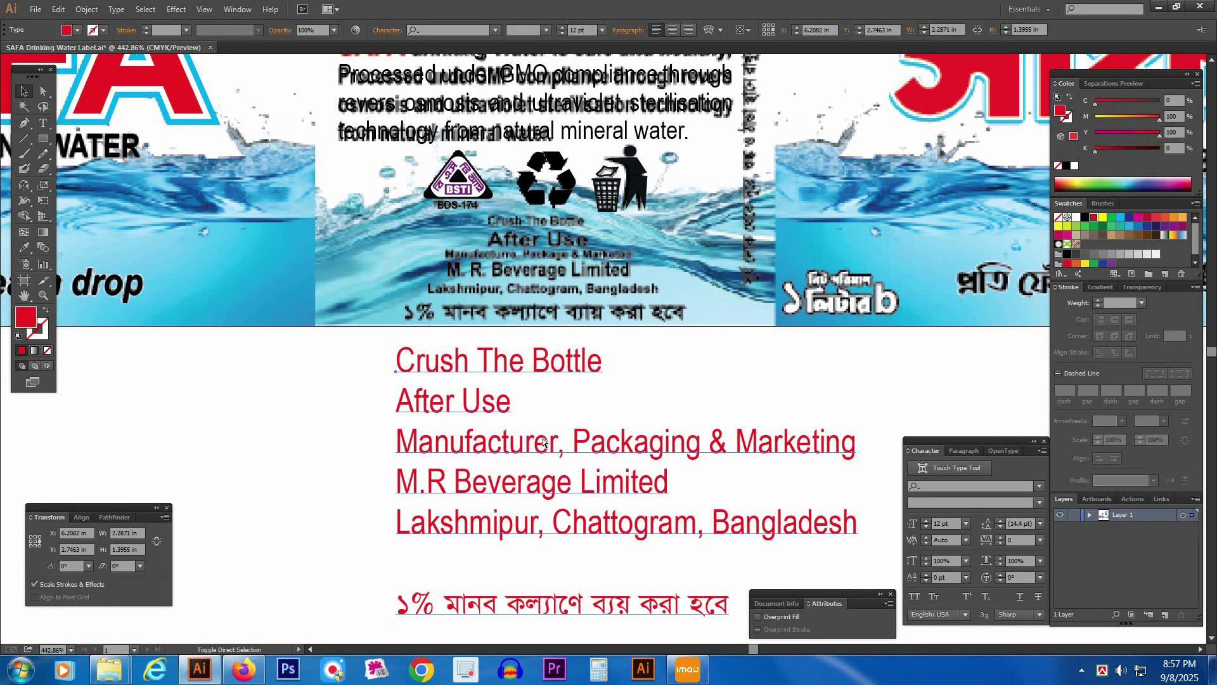
pyautogui.hotkey('ctrl', 'shift', 'c')
pyautogui.hotkey('ctrl', 'shift', 'l')
pyautogui.moveTo(469, 413); pyautogui.dragTo(456, 411)
pyautogui.click(965, 451)
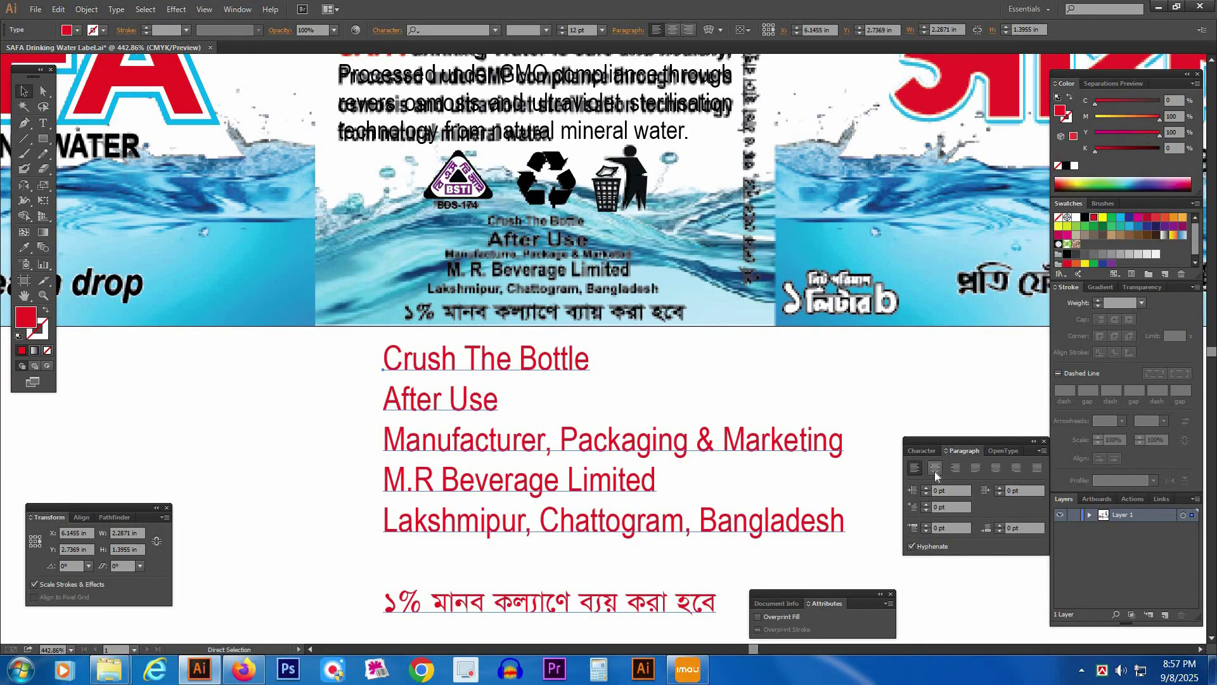
pyautogui.click(935, 468)
pyautogui.moveTo(392, 451); pyautogui.dragTo(536, 449)
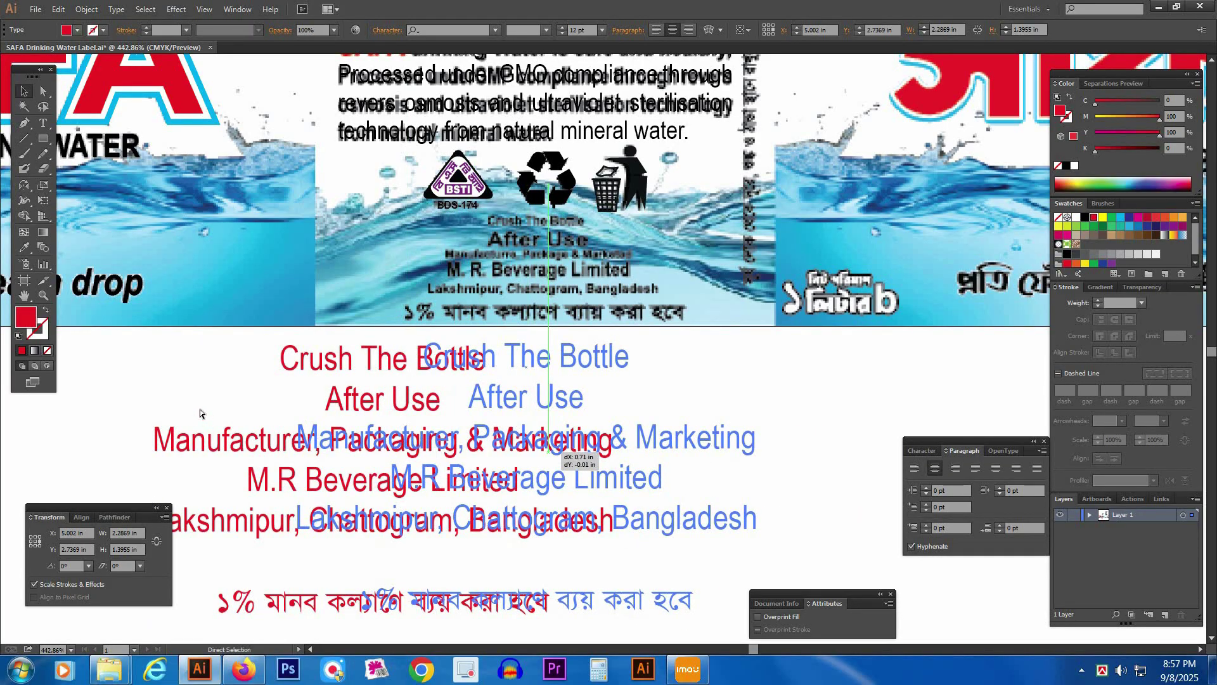
pyautogui.click(182, 400)
pyautogui.click(747, 444)
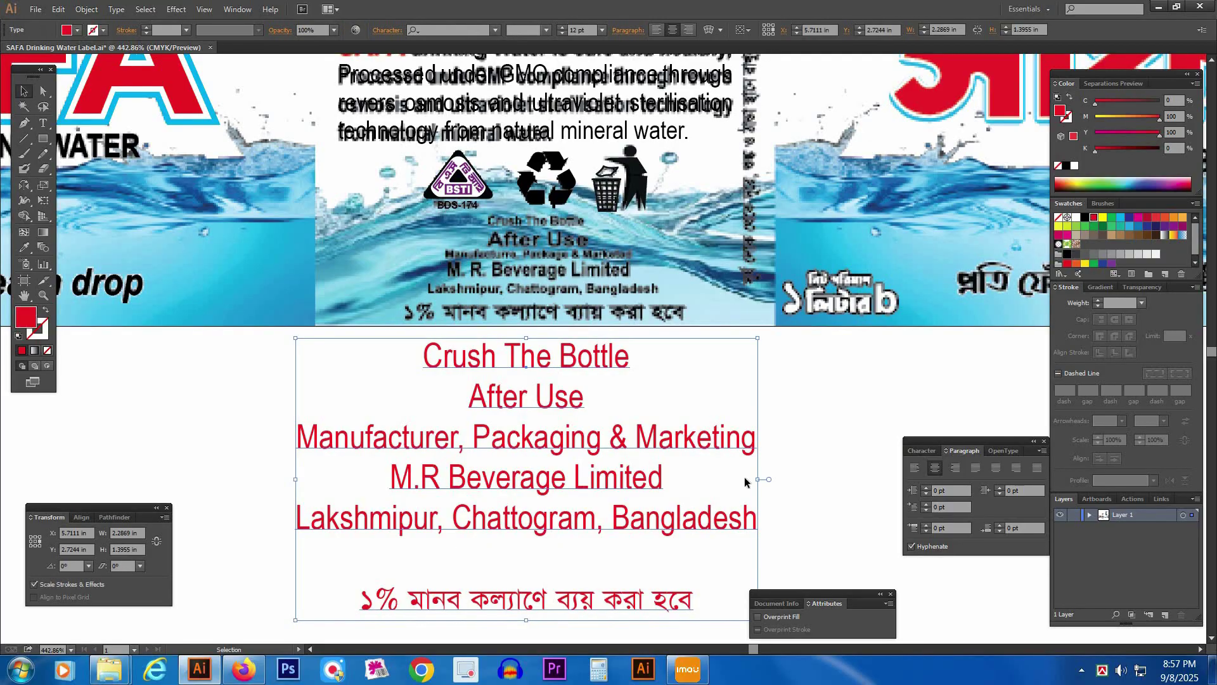
# - Scale the centred "Crush The Bottle" text block down to about two-thirds of its size
pyautogui.moveTo(759, 479); pyautogui.dragTo(698, 492)
pyautogui.click(489, 611)
pyautogui.press('t')
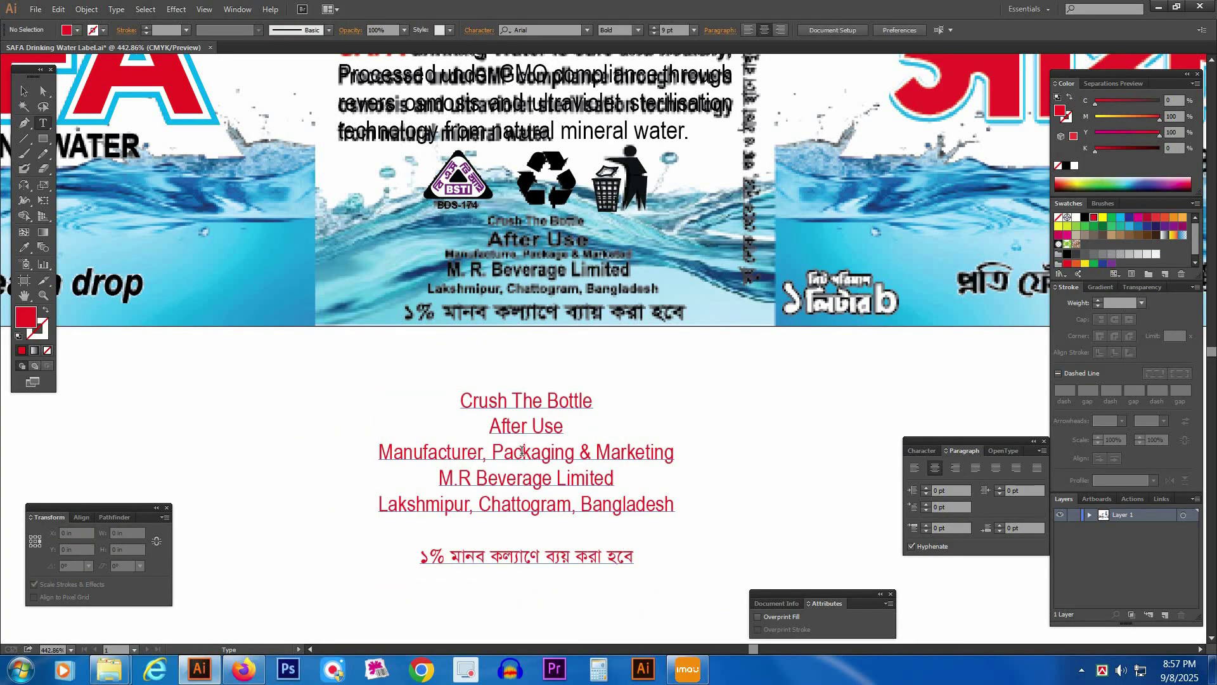
# - Move the red "Crush The Bottle" text block onto the blurry label lines and scale it down to about 5.73 pt
pyautogui.moveTo(530, 427); pyautogui.dragTo(542, 247)
pyautogui.hotkey('ctrl', 'space')
pyautogui.moveTo(330, 168); pyautogui.dragTo(743, 383)
pyautogui.press('Escape')
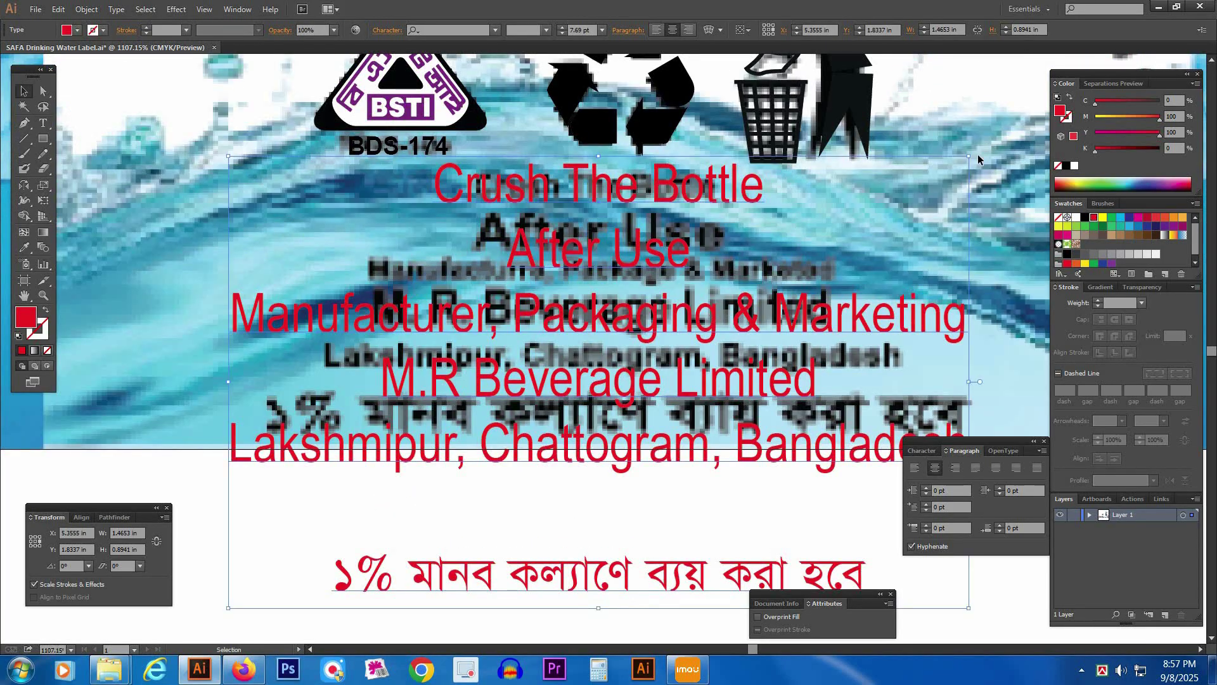
pyautogui.moveTo(968, 157); pyautogui.dragTo(874, 214)
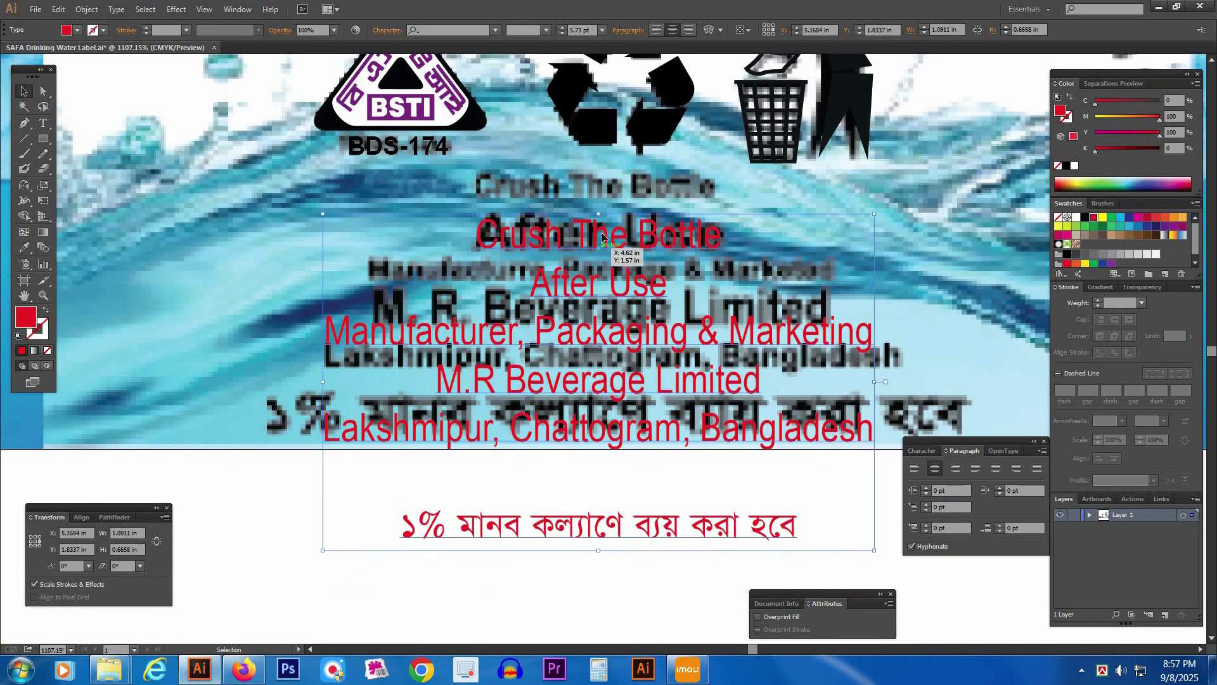
pyautogui.moveTo(607, 243); pyautogui.dragTo(600, 192)
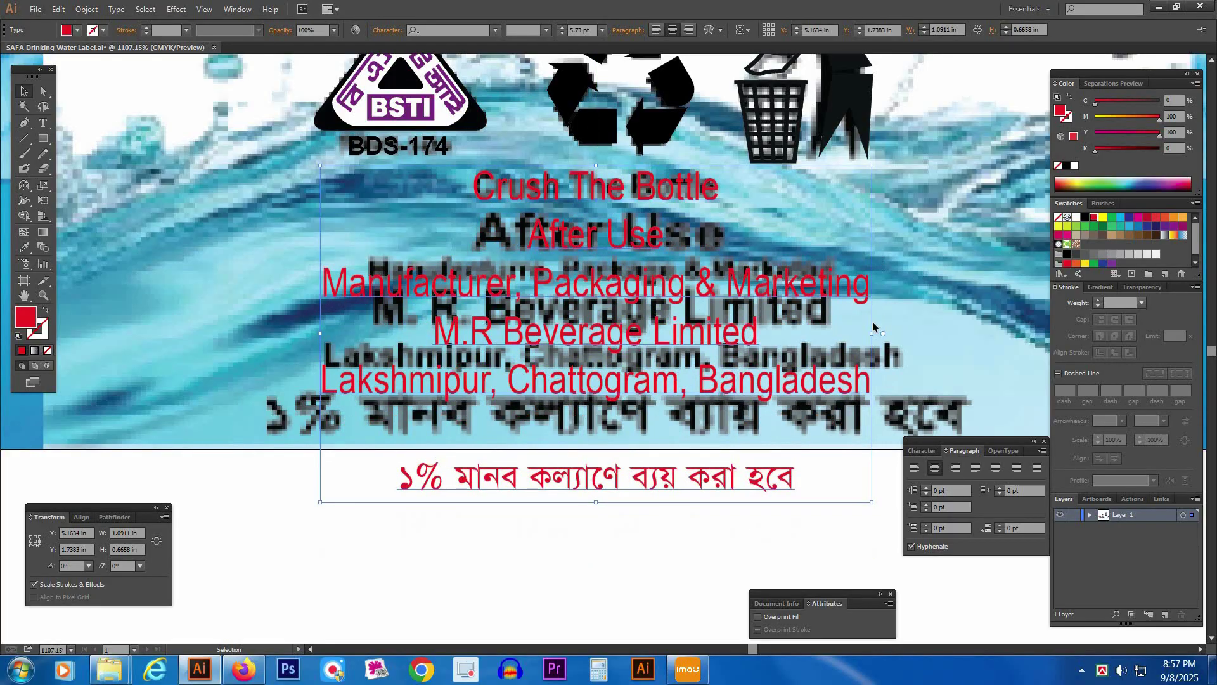
# - Shrink the "Crush The Bottle" block to about 5.38 pt, align its first line with the blurry original, and set the leading to 6 pt
pyautogui.moveTo(861, 340); pyautogui.dragTo(845, 336)
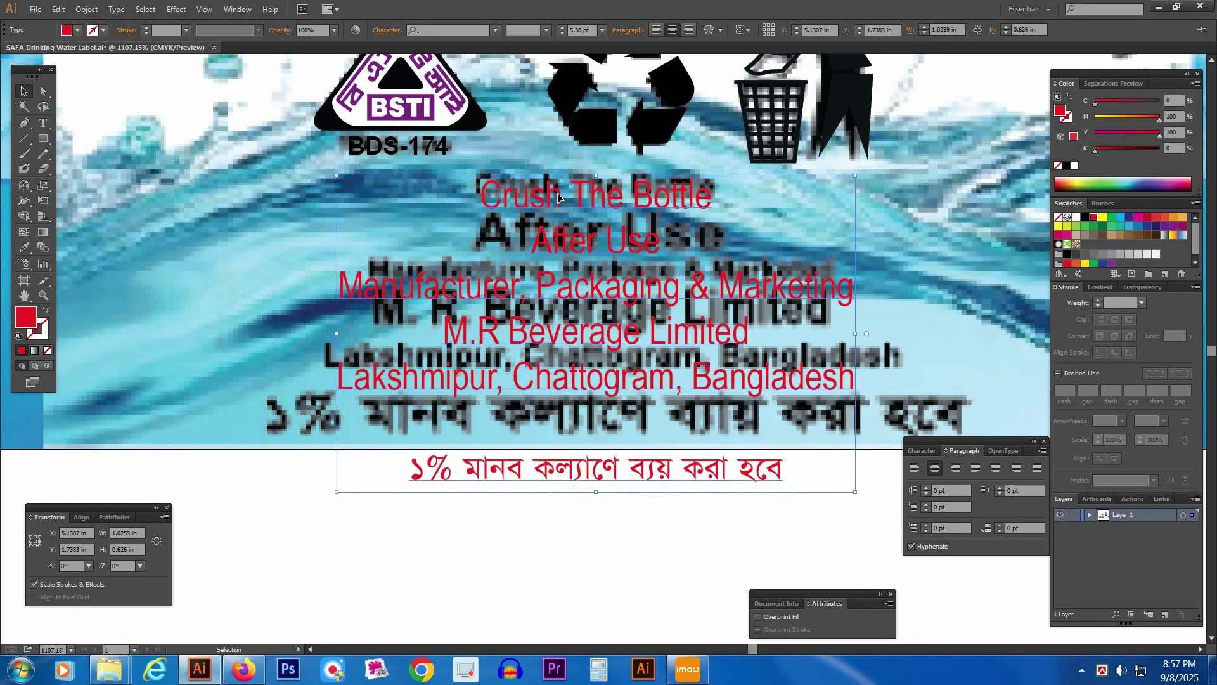
pyautogui.moveTo(556, 193); pyautogui.dragTo(557, 187)
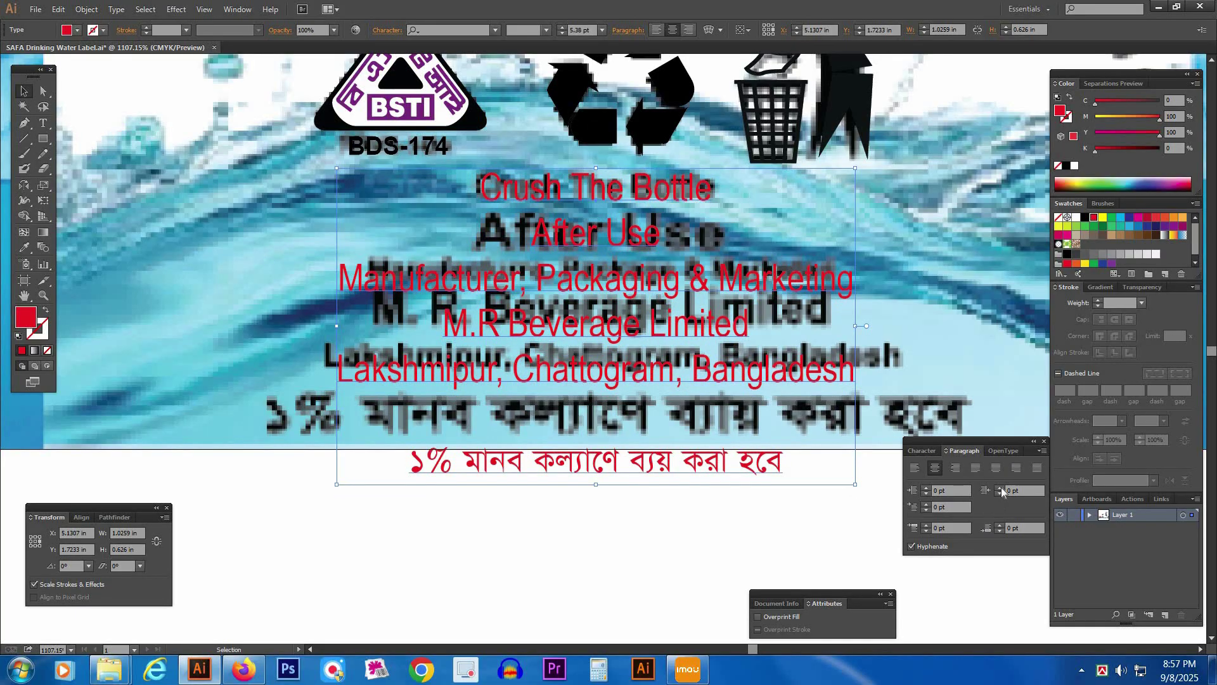
pyautogui.click(921, 451)
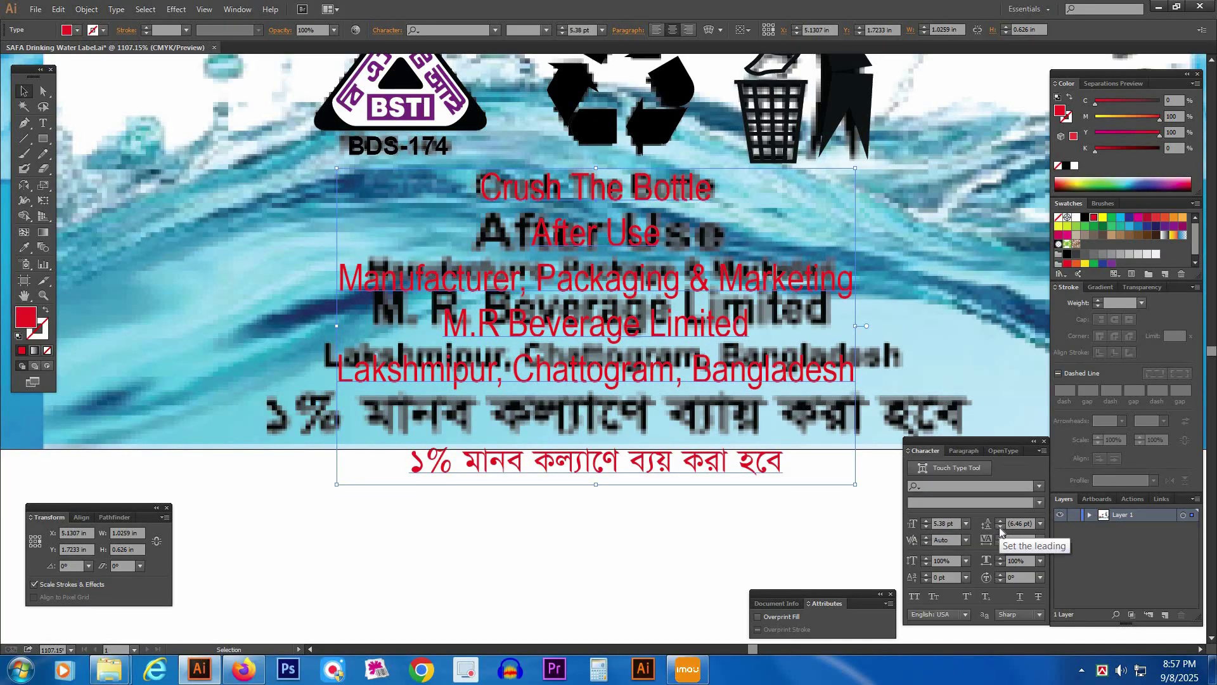
pyautogui.click(1001, 528)
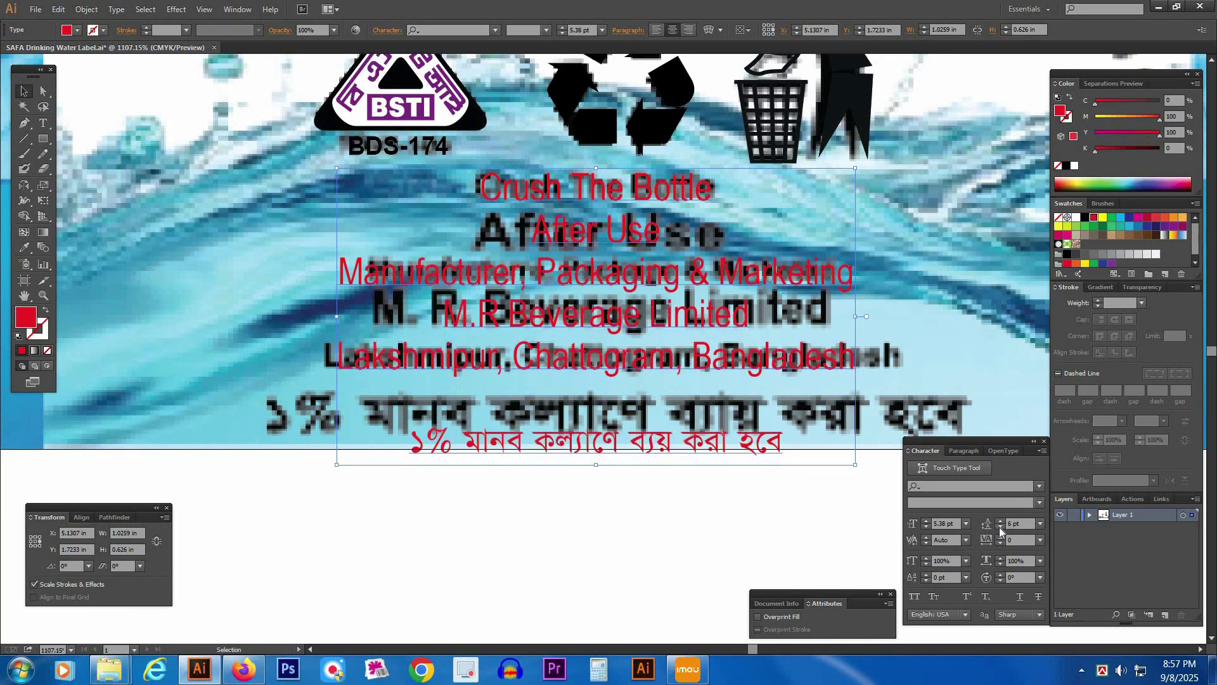
# - Make the "After Use" line Arial Bold at 8 pt with 7 pt leading
pyautogui.tripleClick(567, 230)
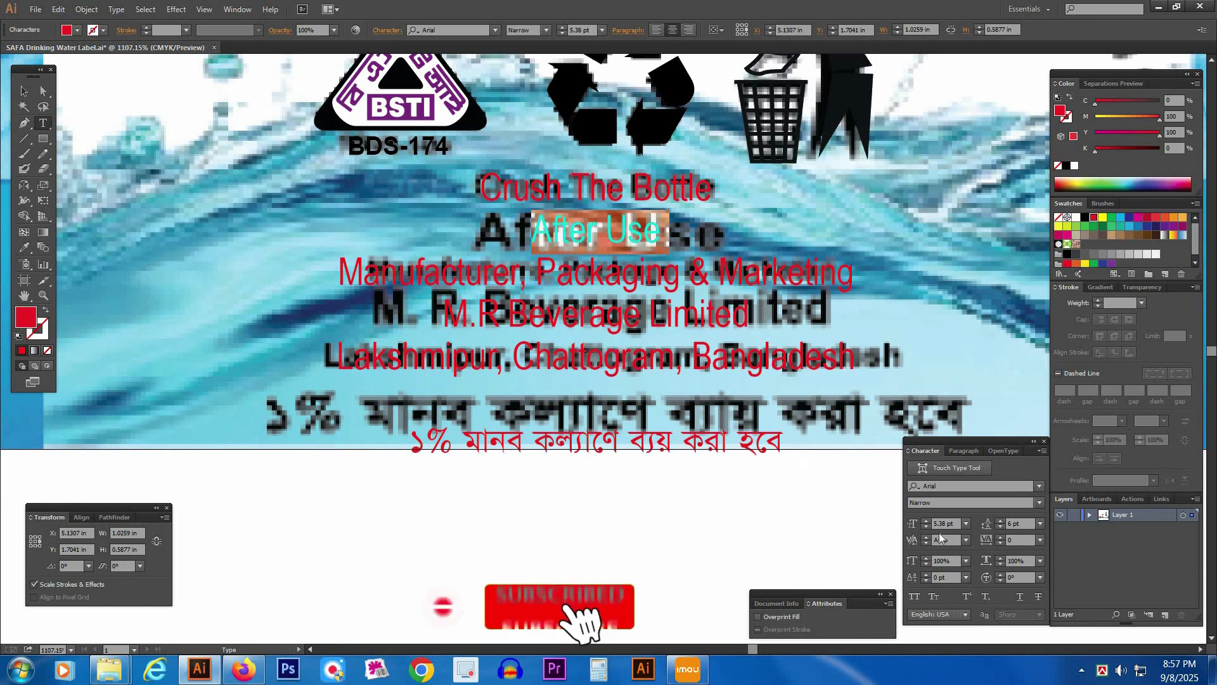
pyautogui.click(1040, 502)
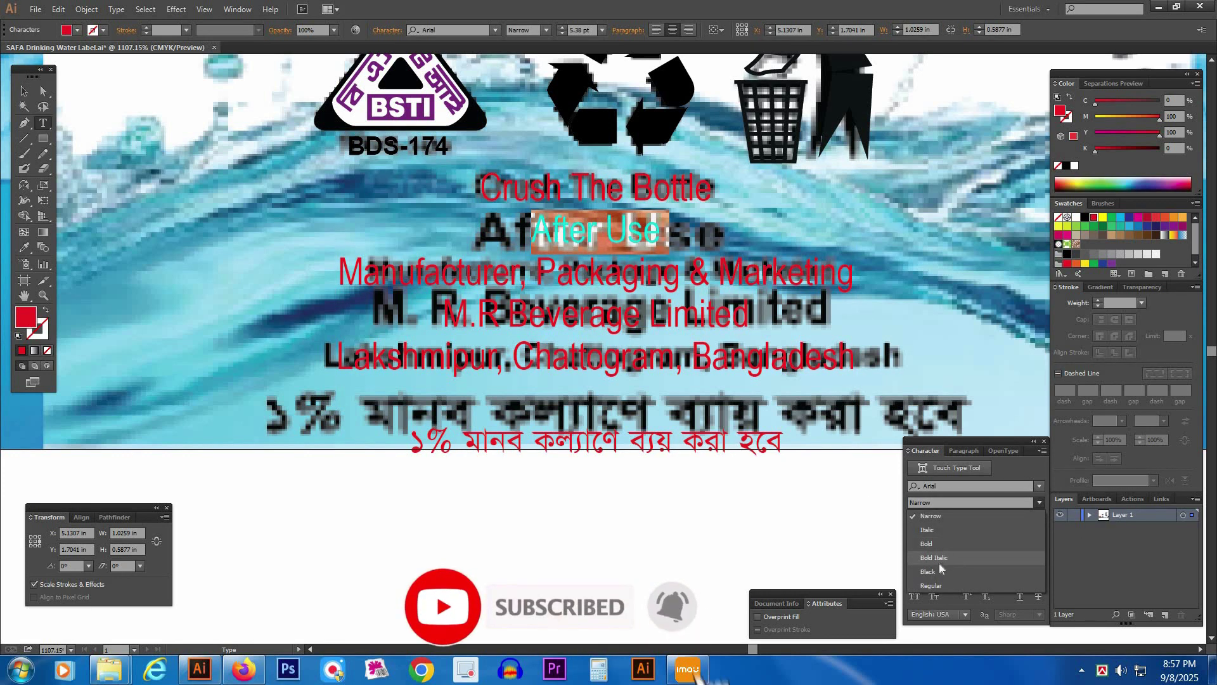
pyautogui.click(938, 545)
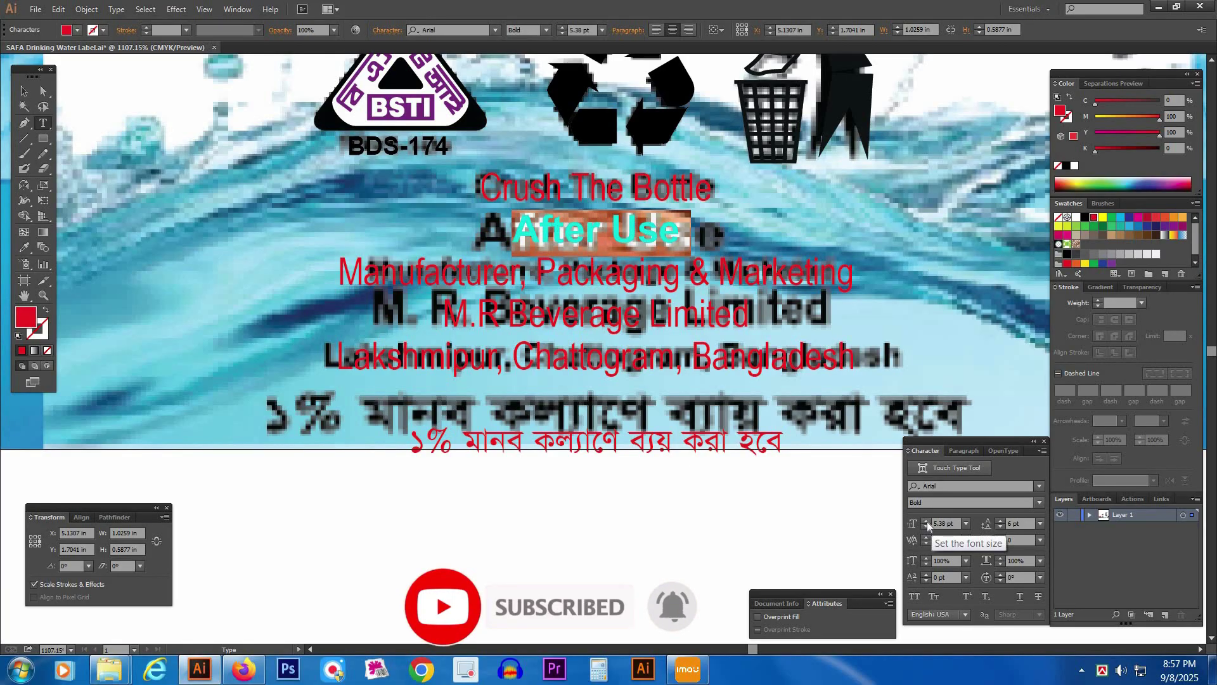
pyautogui.click(927, 521)
pyautogui.click(927, 521)
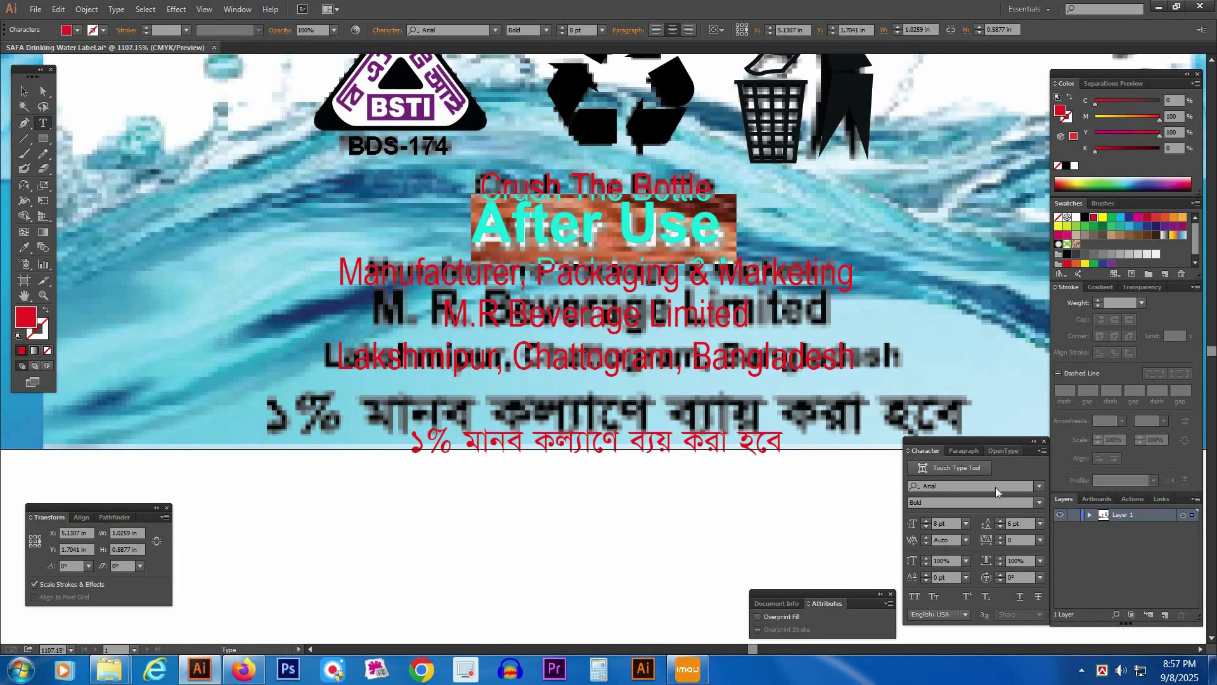
pyautogui.click(1001, 520)
pyautogui.keyDown('ctrl'); pyautogui.click(611, 546); pyautogui.keyUp('ctrl')
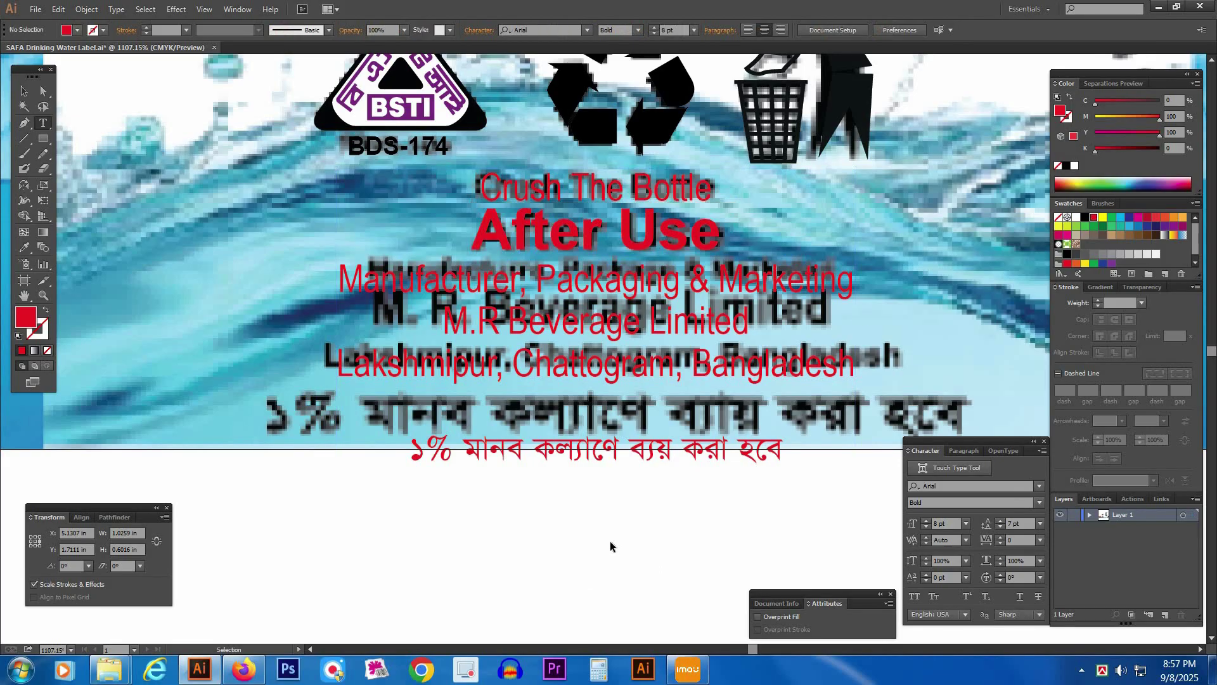
# - Make the "M.R Beverage Limited" line bold and reduce the "After Use" line to 7 pt
pyautogui.tripleClick(512, 320)
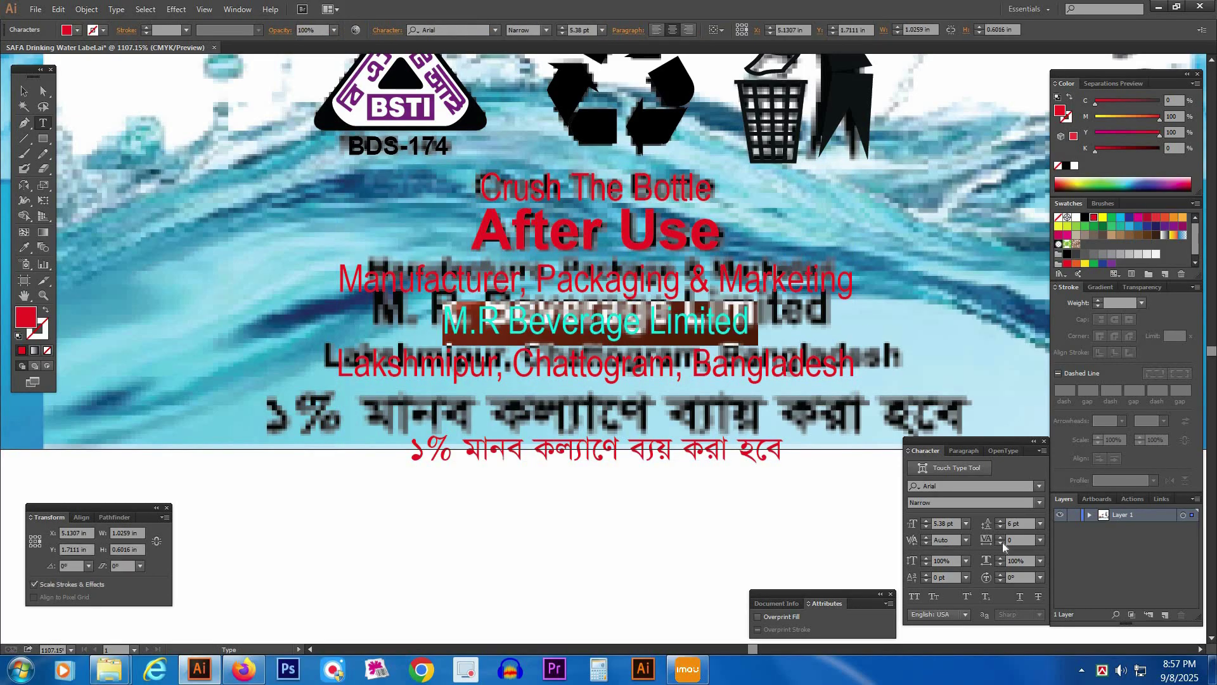
pyautogui.click(1042, 503)
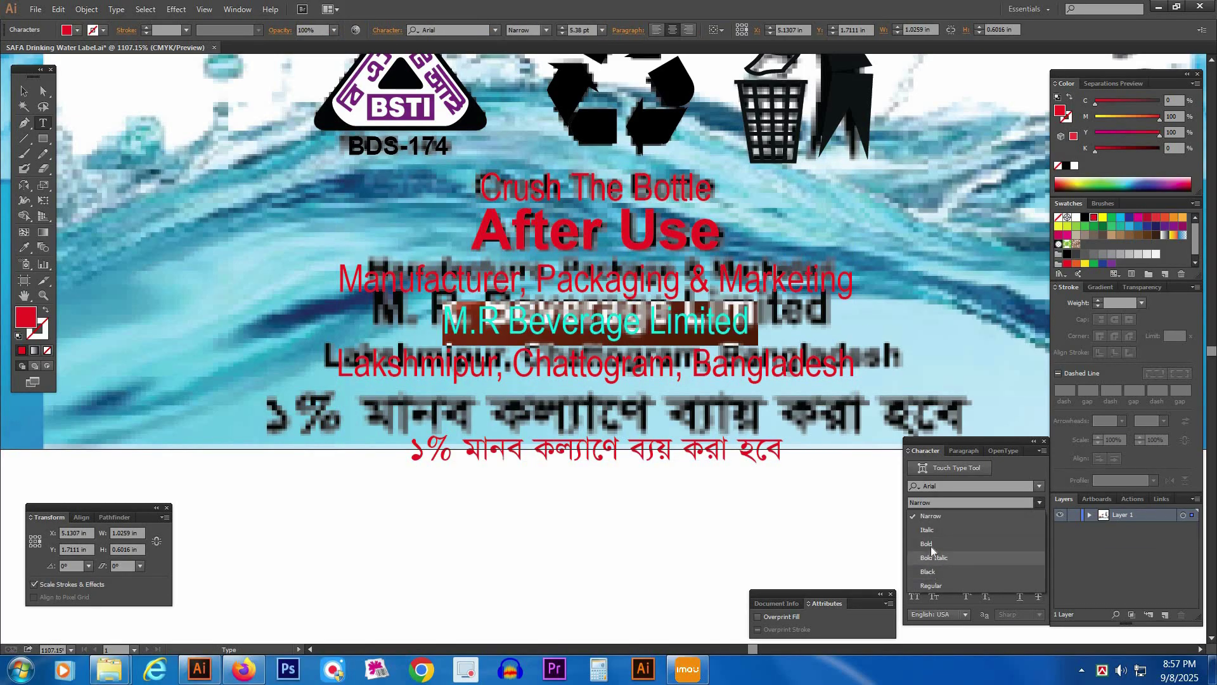
pyautogui.click(932, 541)
pyautogui.tripleClick(594, 225)
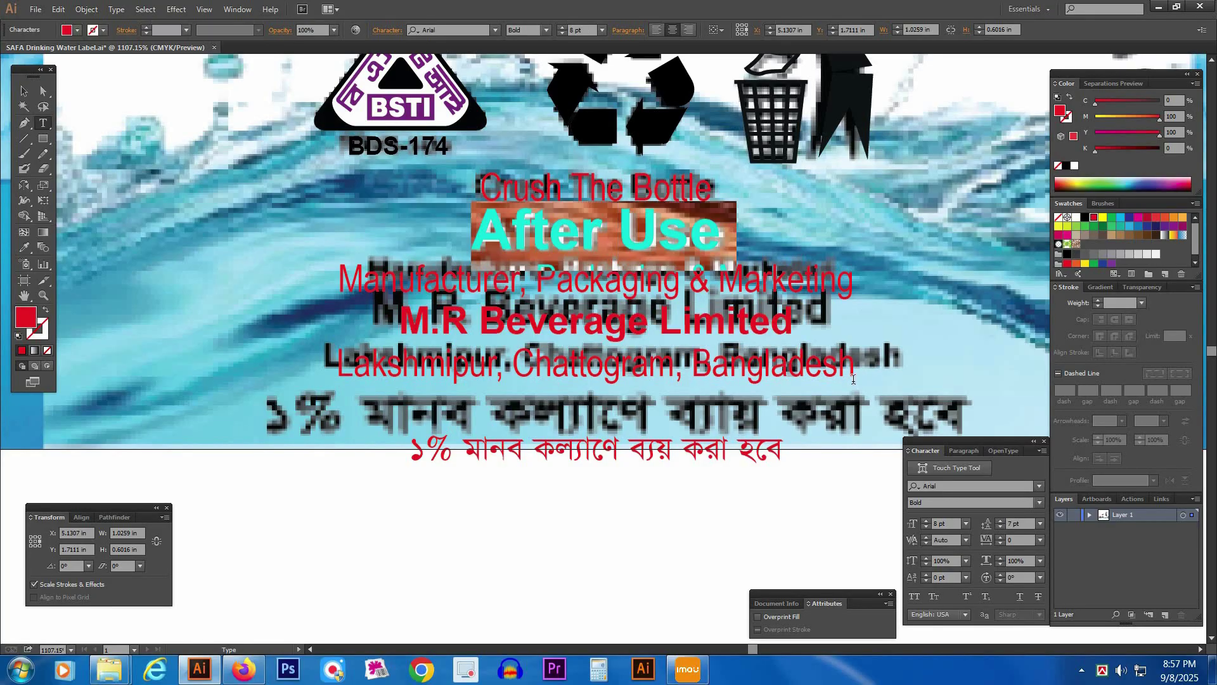
pyautogui.click(925, 527)
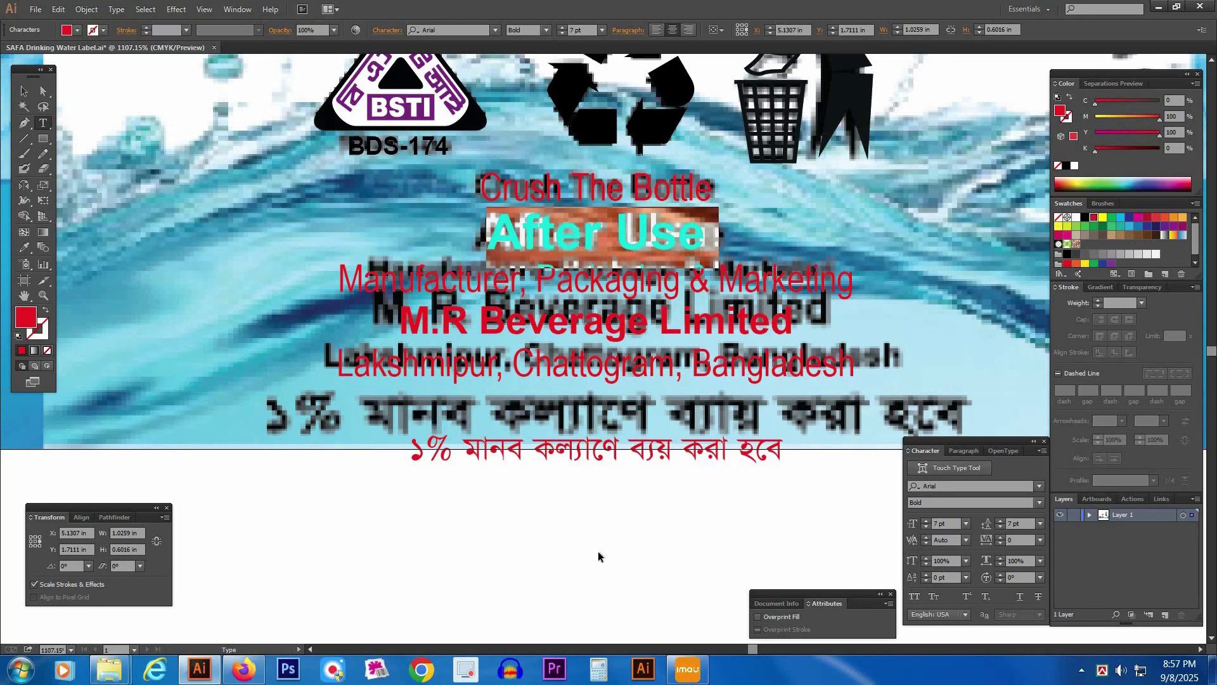
pyautogui.keyDown('ctrl'); pyautogui.click(600, 555); pyautogui.keyUp('ctrl')
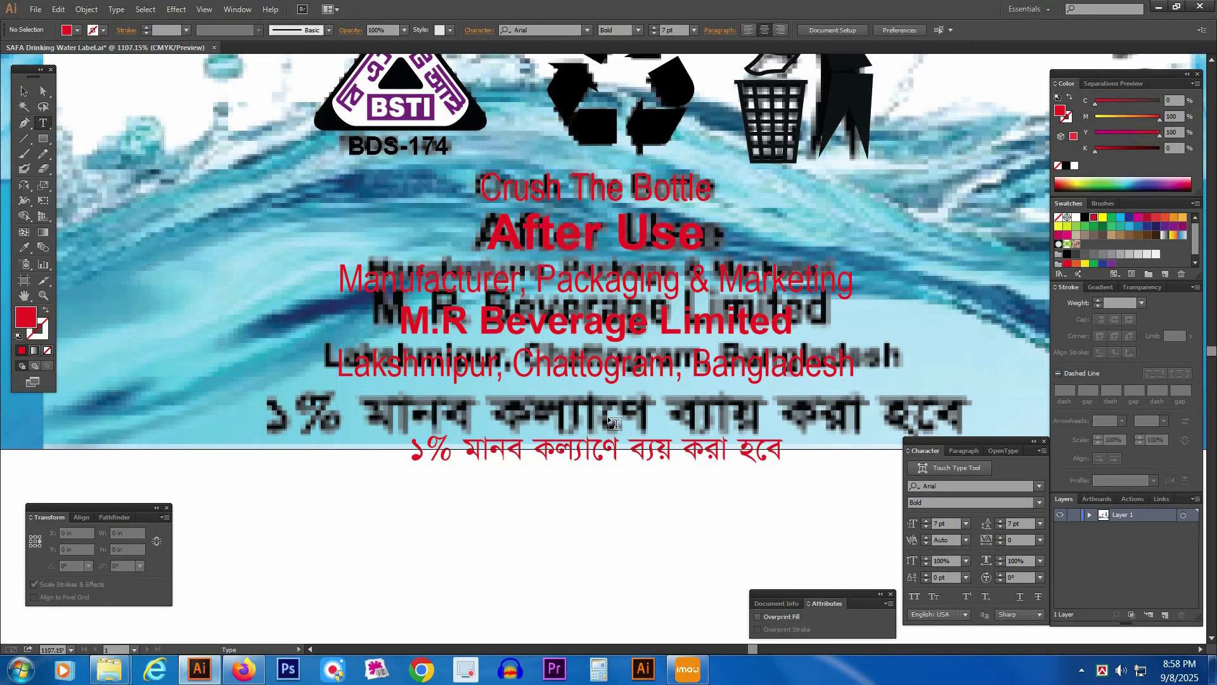
# - Copy the Bengali "১%" line and remove it from the text block, then compress the remaining block slightly in height
pyautogui.tripleClick(485, 448)
pyautogui.hotkey('ctrl', 'c')
pyautogui.press('BackSpace')
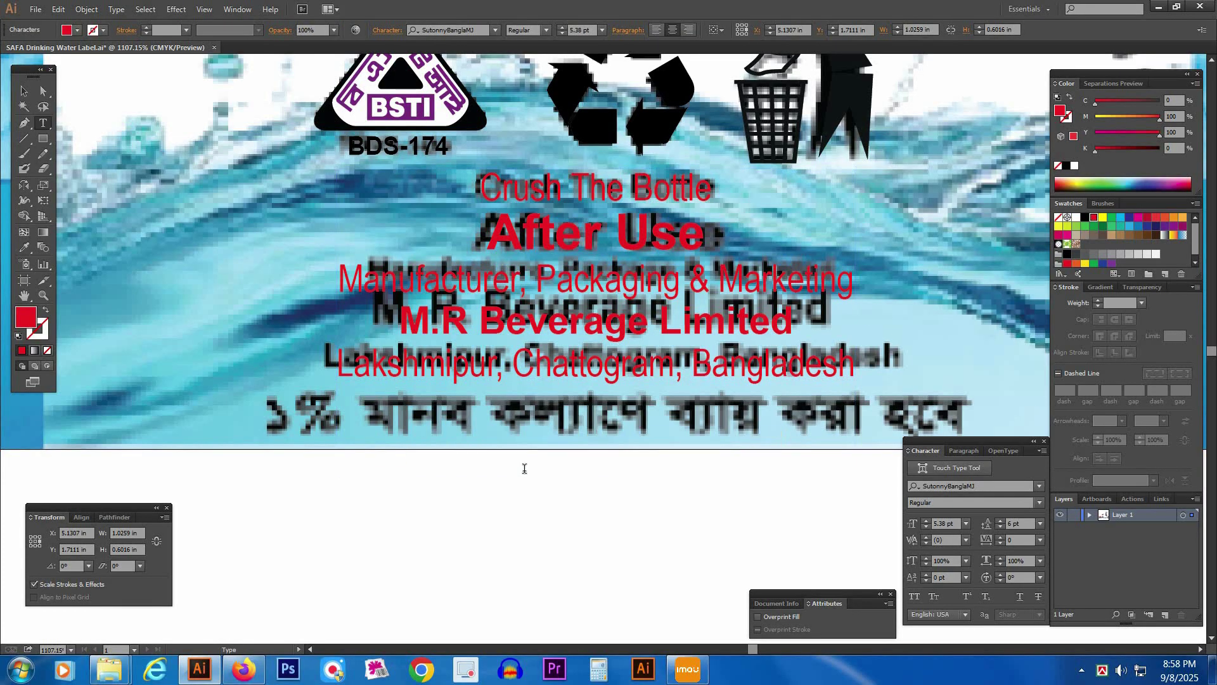
pyautogui.press('BackSpace')
pyautogui.press('Escape')
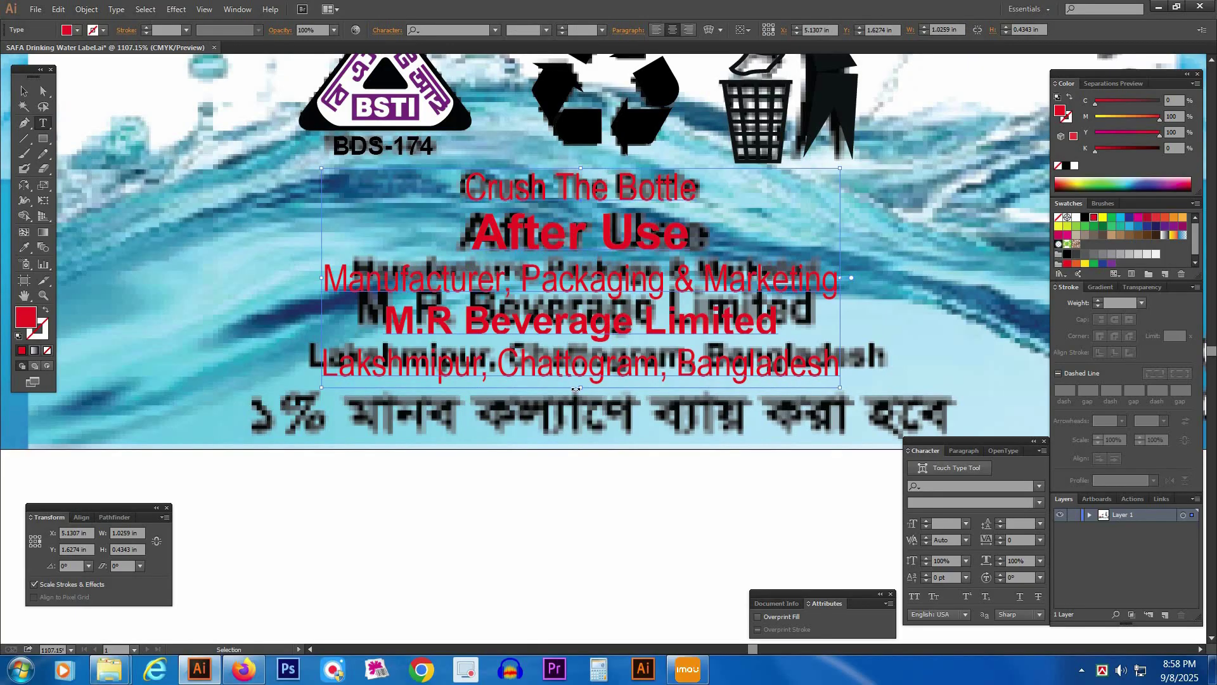
pyautogui.moveTo(581, 391)
pyautogui.mouseDown()
pyautogui.moveTo(583, 373)
pyautogui.moveTo(587, 382)
pyautogui.mouseUp()
# - Paste the Bengali "১%" line as a separate text object below the label and make it bold
pyautogui.click(526, 522)
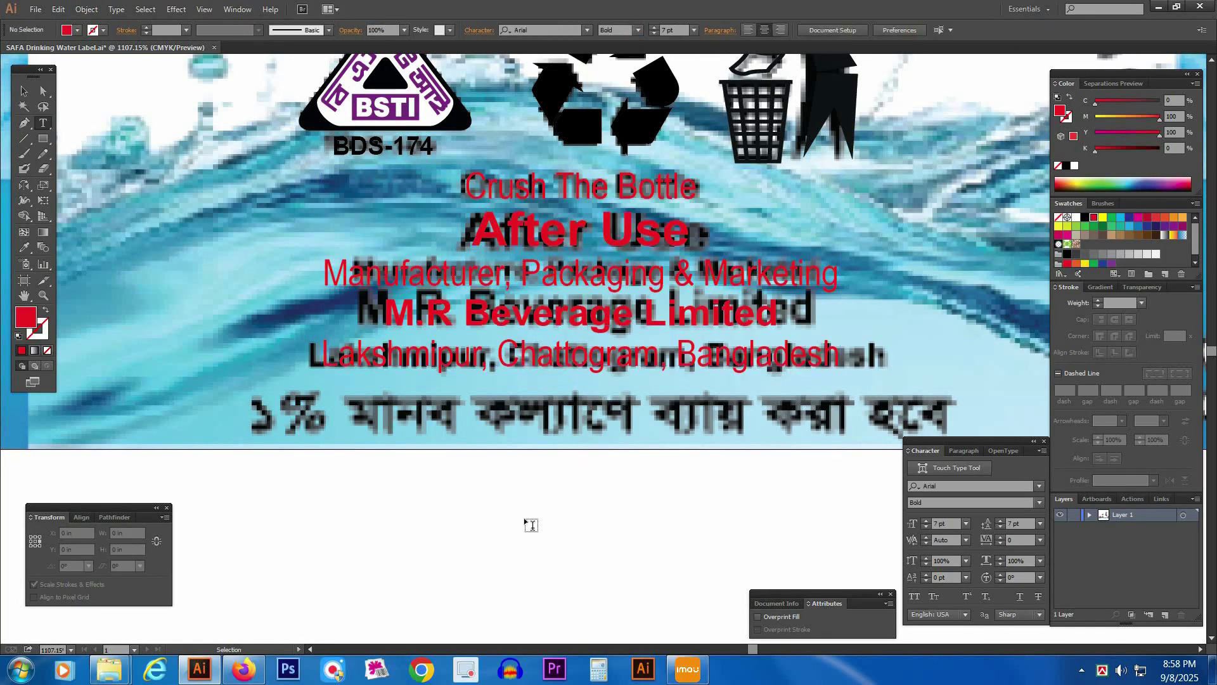
pyautogui.hotkey('ctrl', 'v')
pyautogui.moveTo(571, 513); pyautogui.dragTo(606, 498)
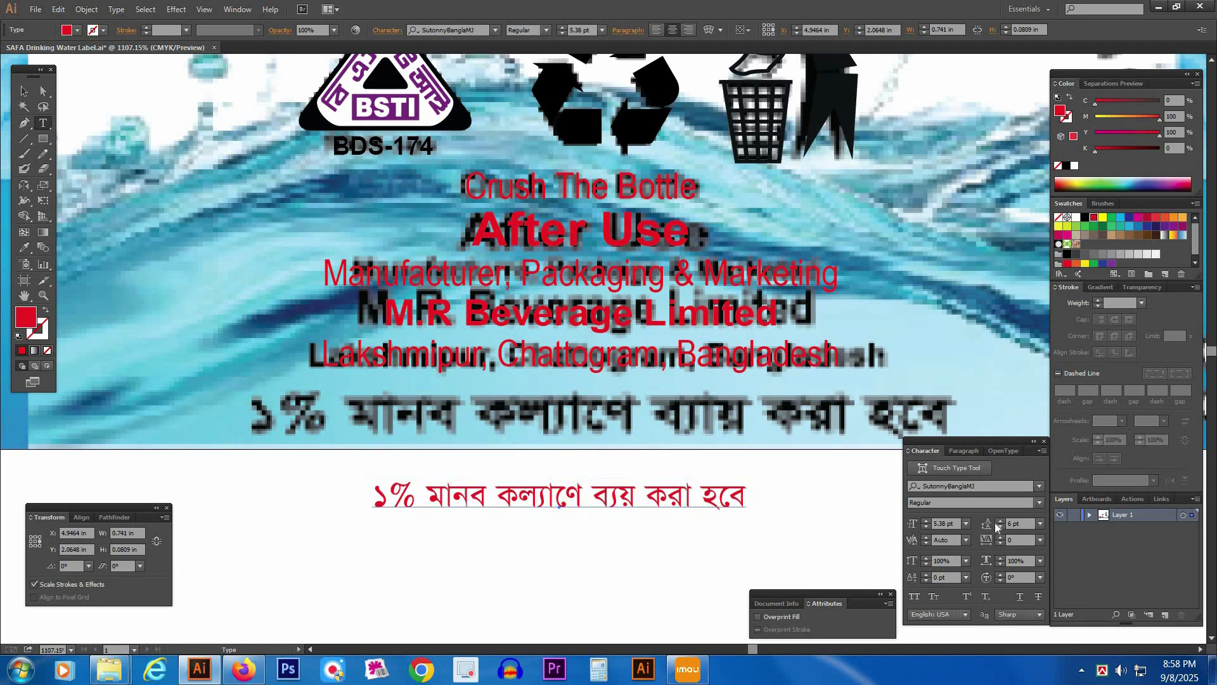
pyautogui.click(1039, 504)
pyautogui.click(939, 531)
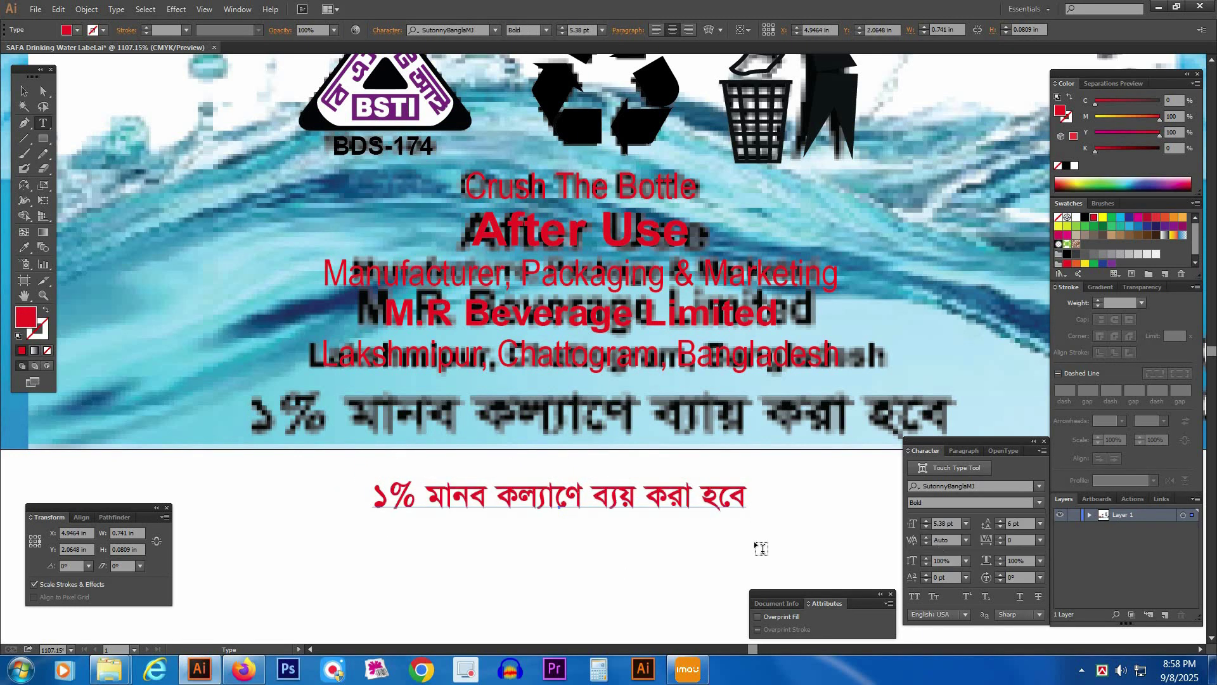
# - Enlarge the Bengali "১%" line to about 1.36 in wide and place it over its blurry original at the label's lower edge
pyautogui.press('Escape')
pyautogui.moveTo(759, 507); pyautogui.dragTo(850, 526)
pyautogui.moveTo(706, 505); pyautogui.dragTo(742, 420)
pyautogui.scroll(-2, 868, 329)
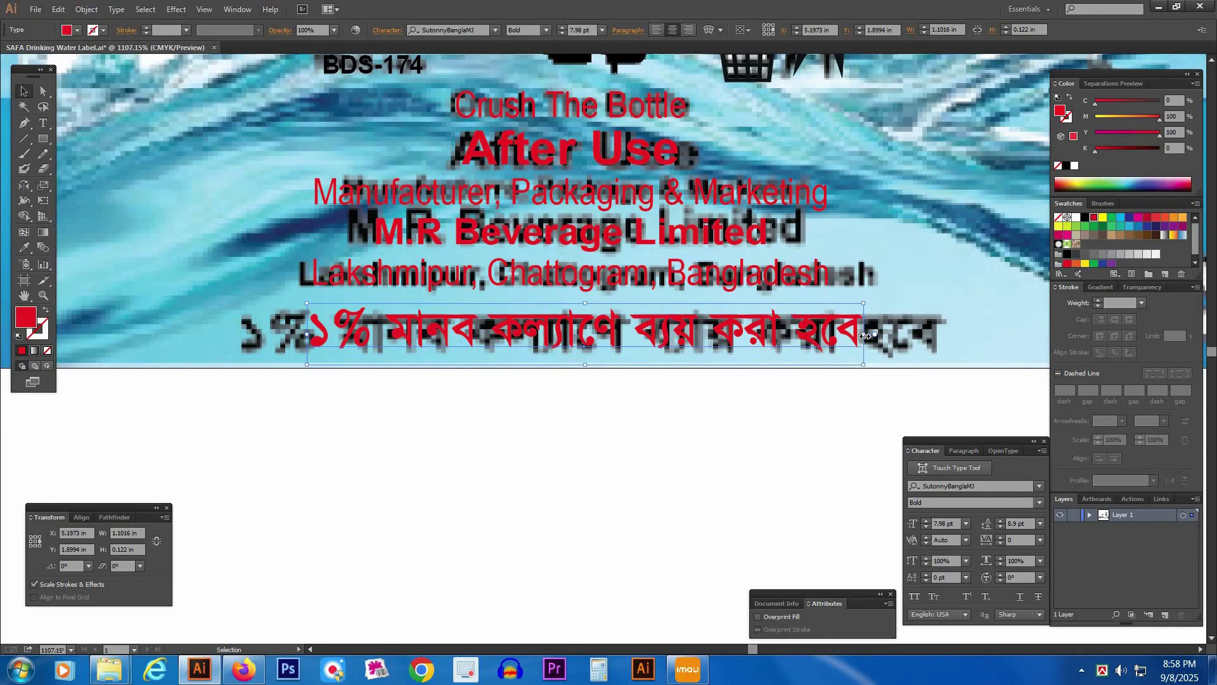
pyautogui.moveTo(865, 336); pyautogui.dragTo(927, 335)
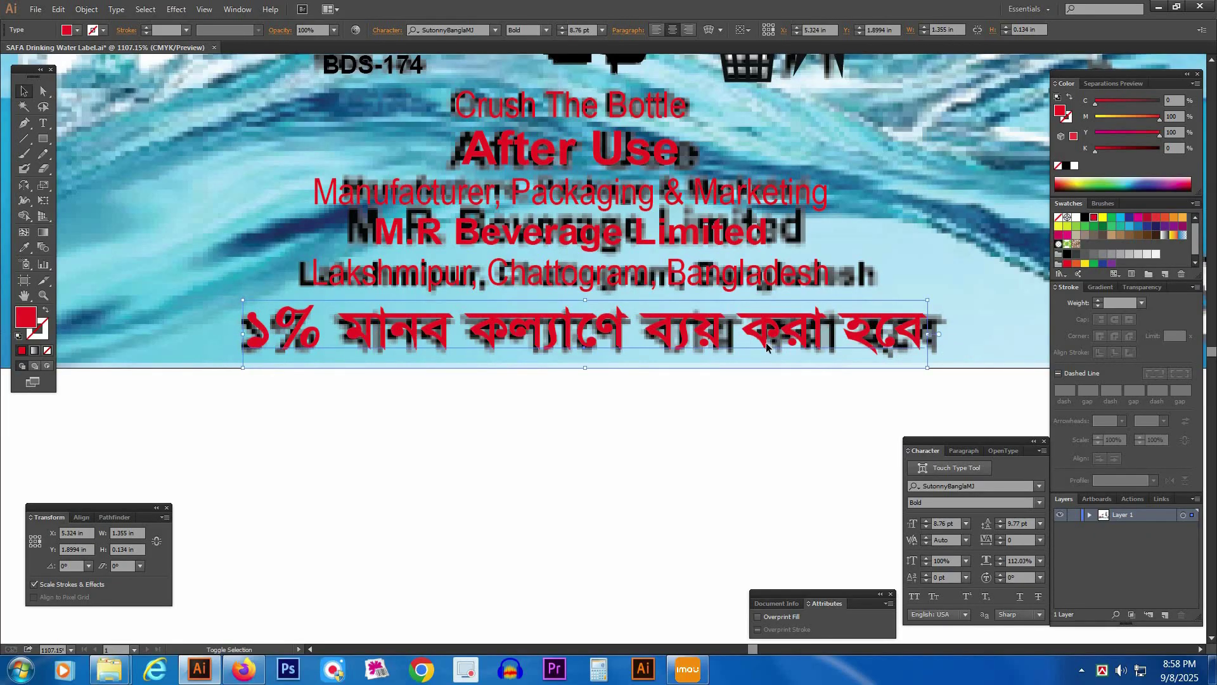
pyautogui.moveTo(766, 348); pyautogui.dragTo(766, 343)
pyautogui.click(665, 448)
pyautogui.scroll(-2, 561, 413)
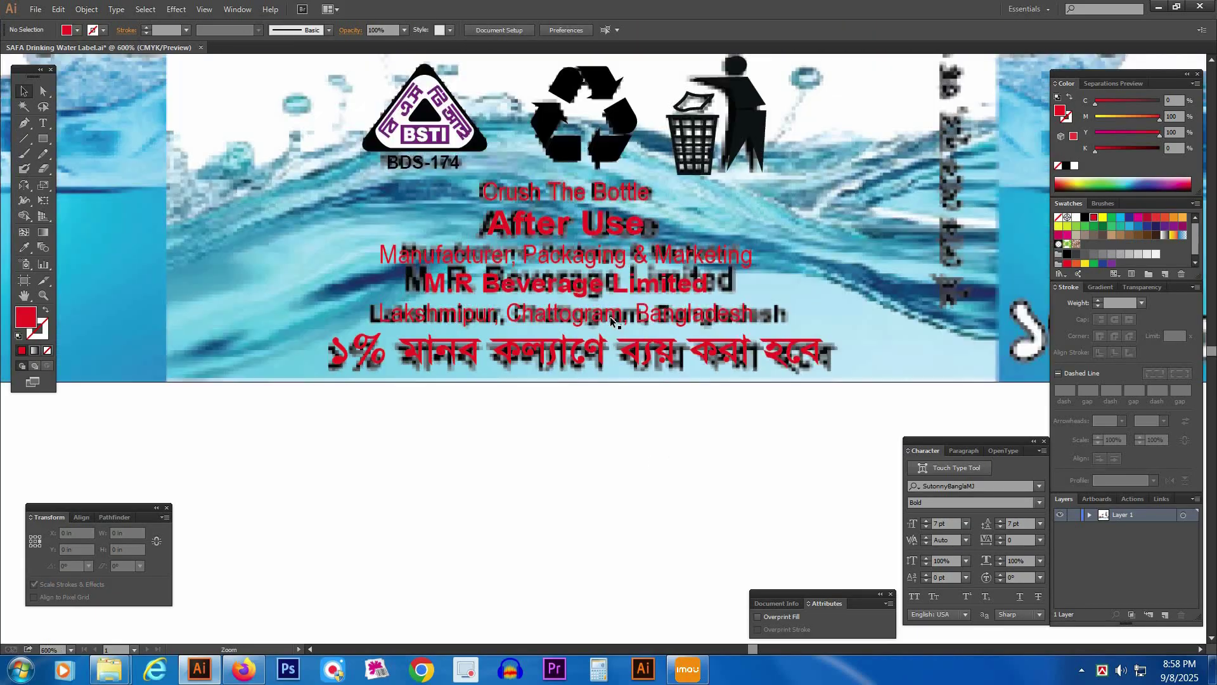
pyautogui.press('Tab')
pyautogui.moveTo(571, 420); pyautogui.dragTo(559, 457)
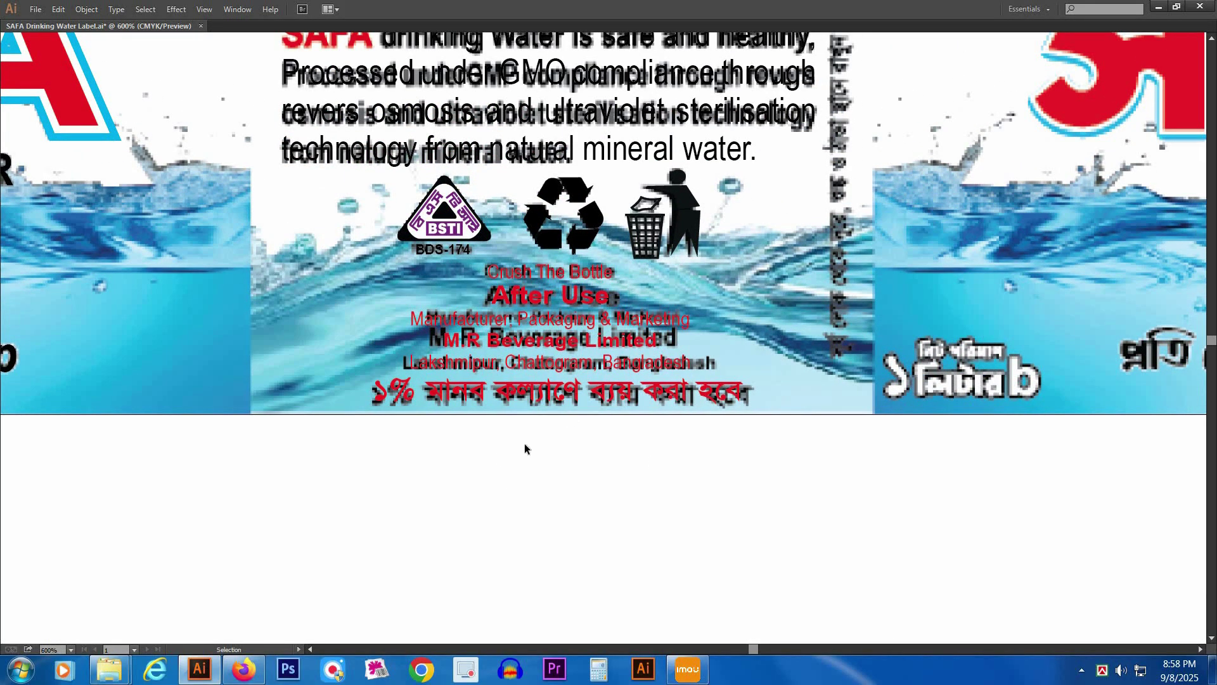
pyautogui.moveTo(560, 277); pyautogui.dragTo(564, 277)
pyautogui.rightClick(566, 279)
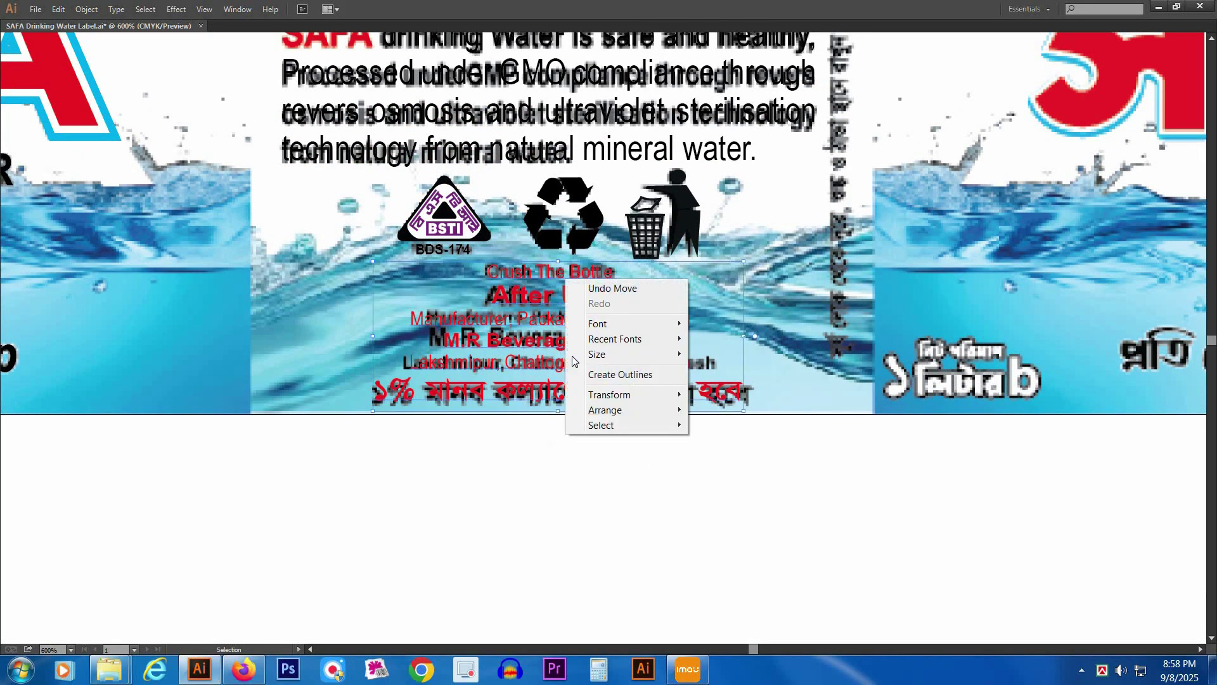
pyautogui.moveTo(597, 354)
pyautogui.click(528, 503)
pyautogui.moveTo(458, 493); pyautogui.dragTo(553, 287)
pyautogui.press('a')
pyautogui.press('v')
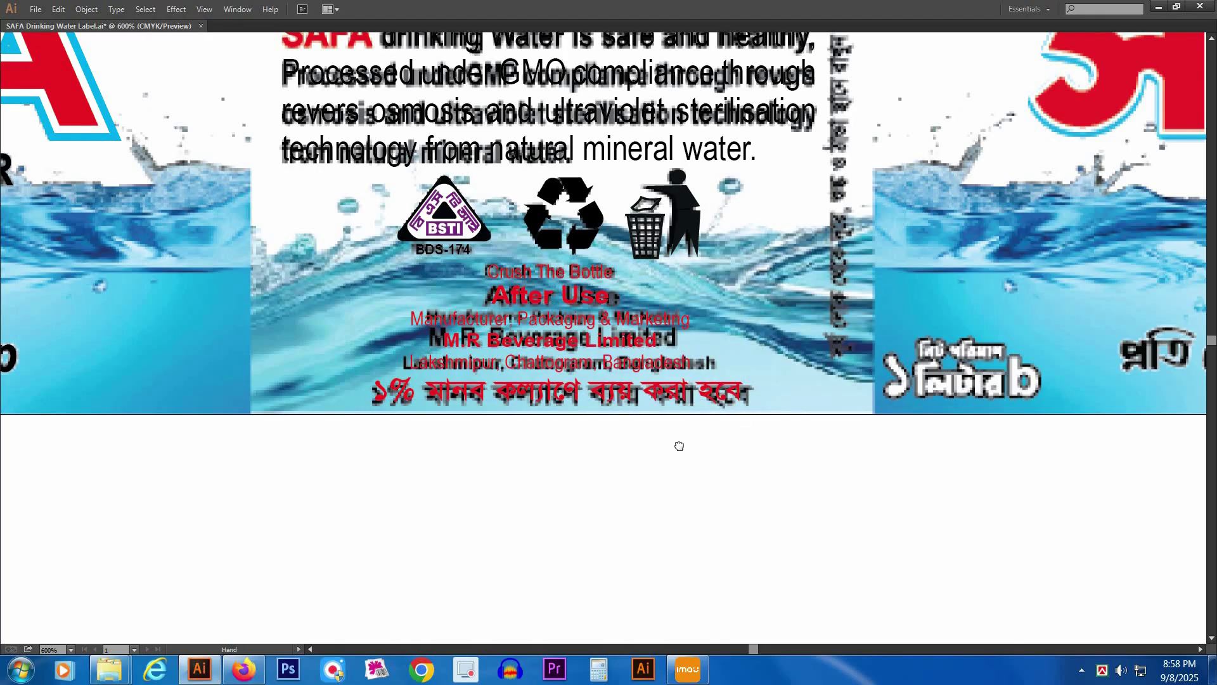
# - Move the Bengali storage line "সূর্যের আলো থেকে দূরে, শুষ্ক ও ঠান্ডা স্থানে রাখুন" from above the label onto the label artwork
pyautogui.moveTo(679, 447); pyautogui.dragTo(489, 520)
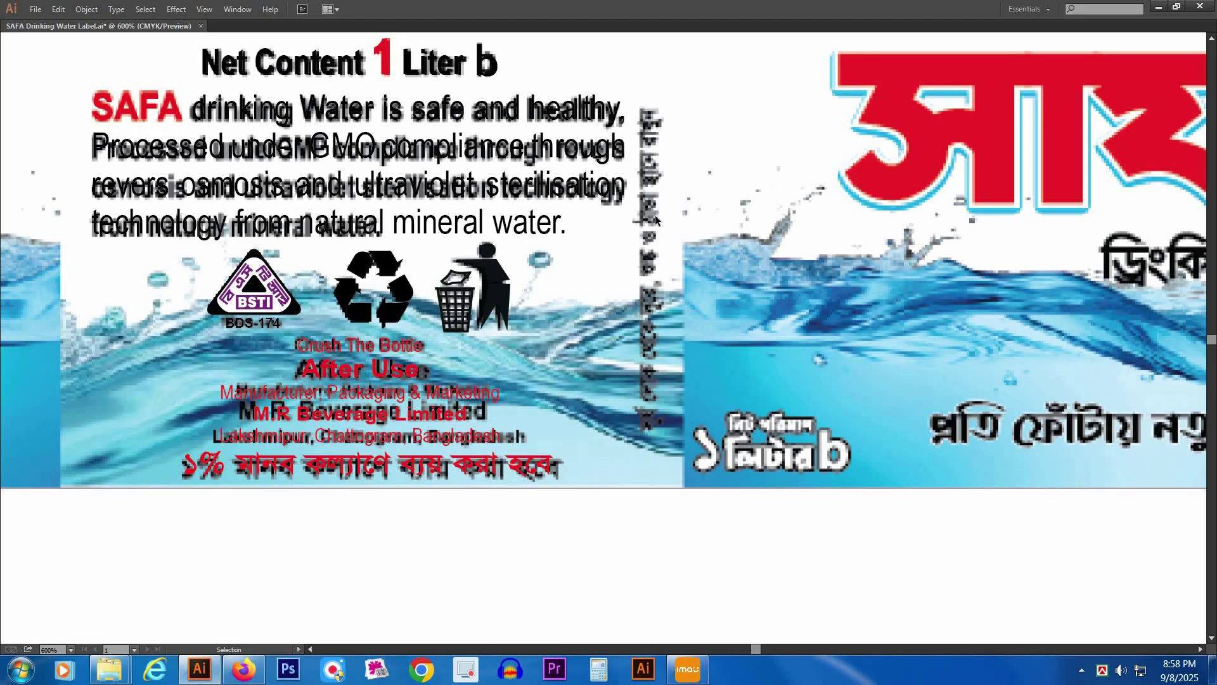
pyautogui.keyDown('alt'); pyautogui.click(602, 339); pyautogui.keyUp('alt')
pyautogui.moveTo(560, 225); pyautogui.dragTo(558, 361)
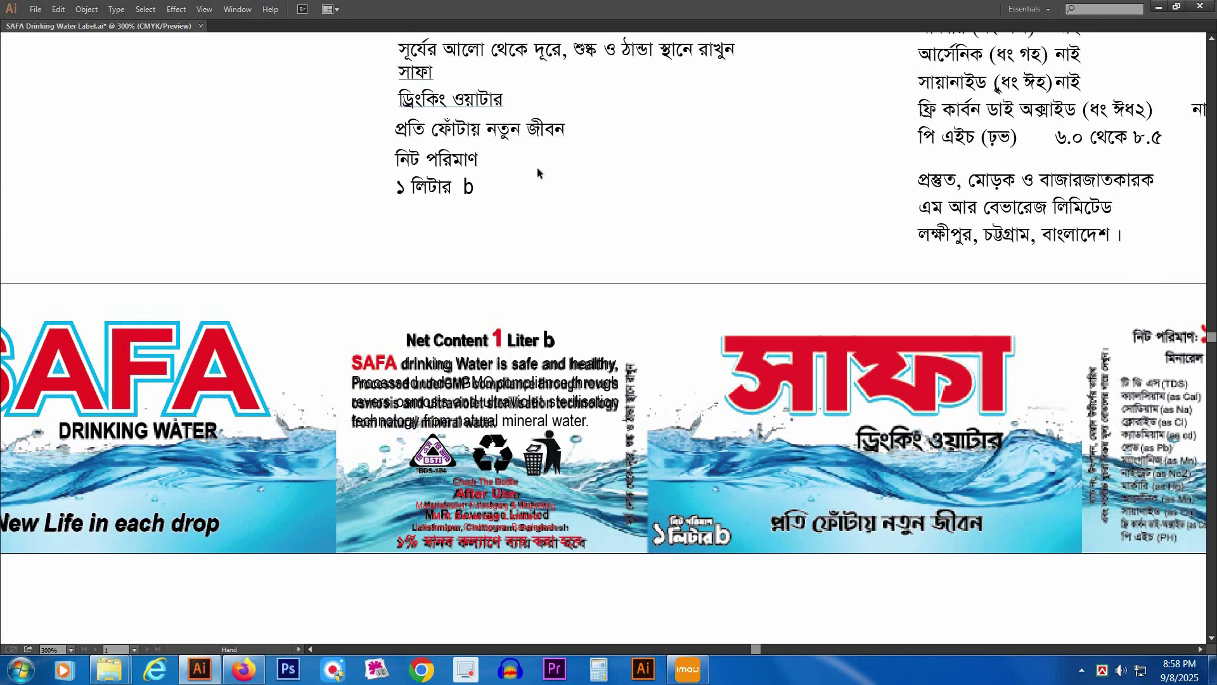
pyautogui.moveTo(538, 167); pyautogui.dragTo(535, 260)
pyautogui.click(510, 137)
pyautogui.moveTo(686, 152); pyautogui.dragTo(660, 31)
pyautogui.moveTo(551, 86); pyautogui.dragTo(668, 506)
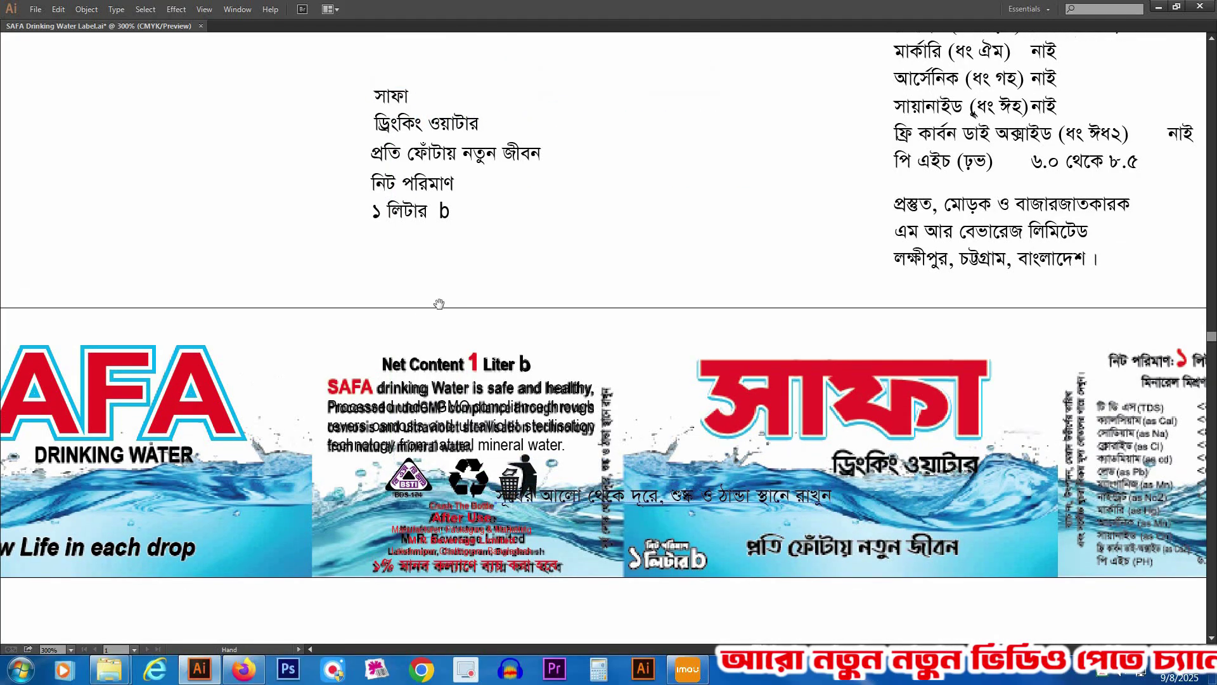
# - Colour the Bengali storage line red
pyautogui.scroll(-2, 864, 503)
pyautogui.scroll(3, 549, 426)
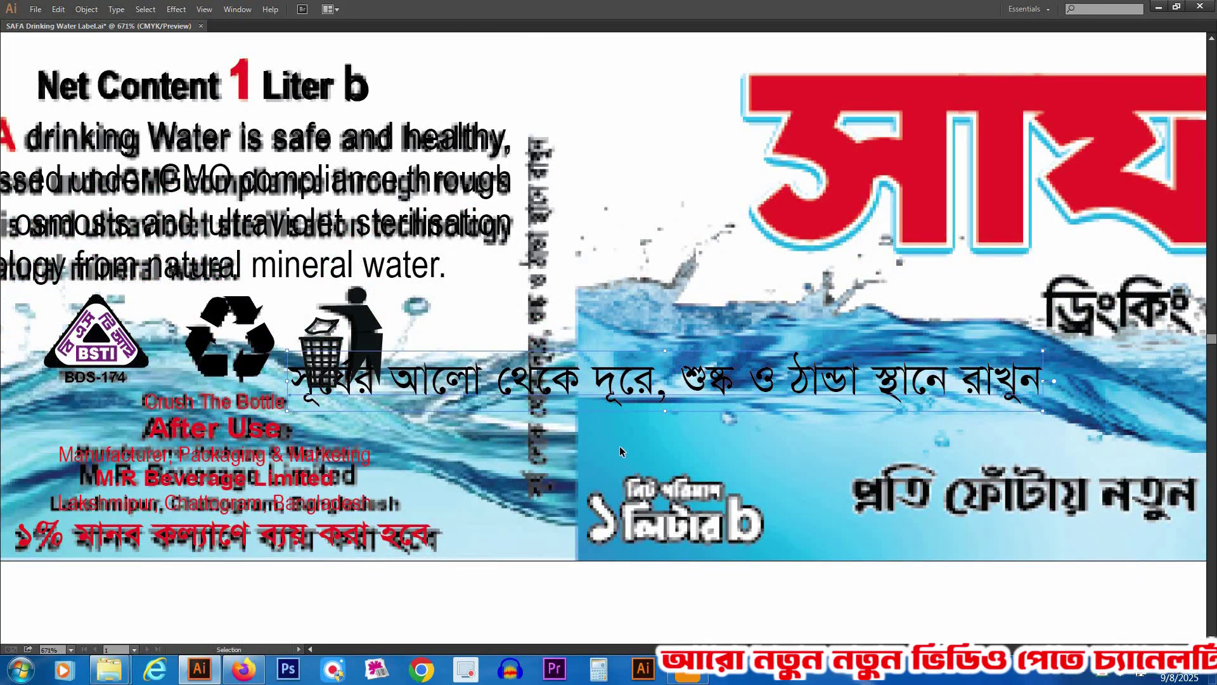
pyautogui.press('Tab')
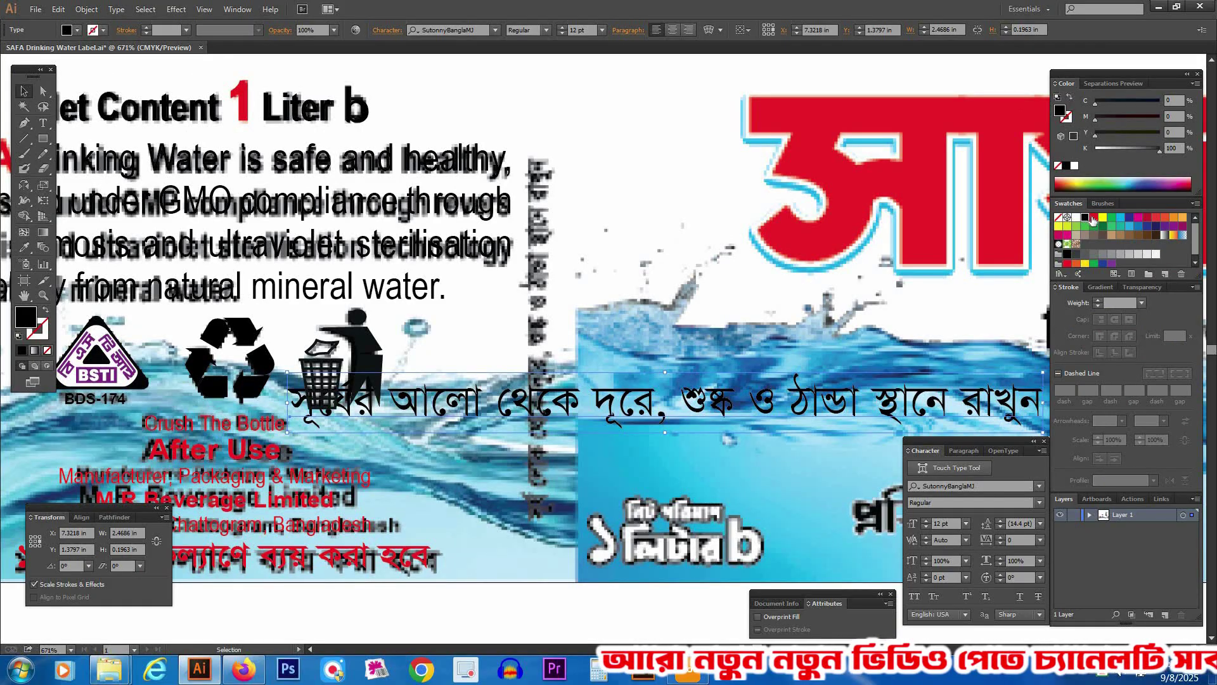
pyautogui.click(1092, 219)
# - Rotate the red Bengali storage line by 90° so it runs vertically
pyautogui.moveTo(649, 391); pyautogui.dragTo(555, 324)
pyautogui.hotkey('ctrl', 'z')
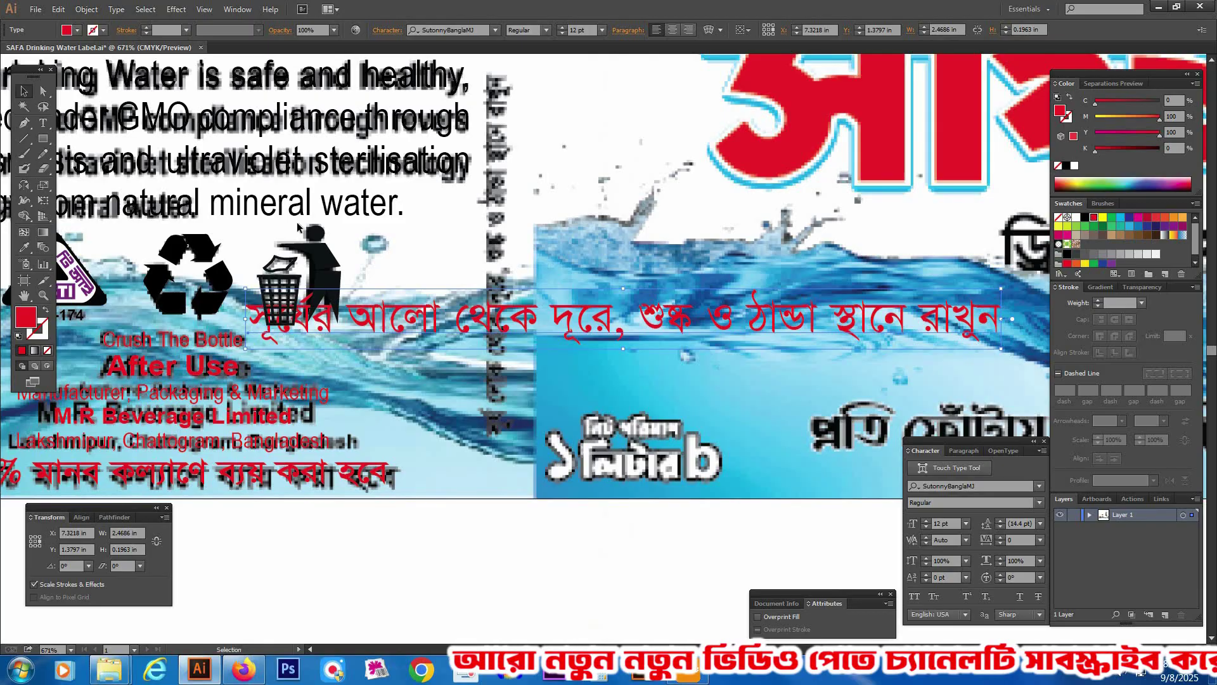
pyautogui.click(21, 186)
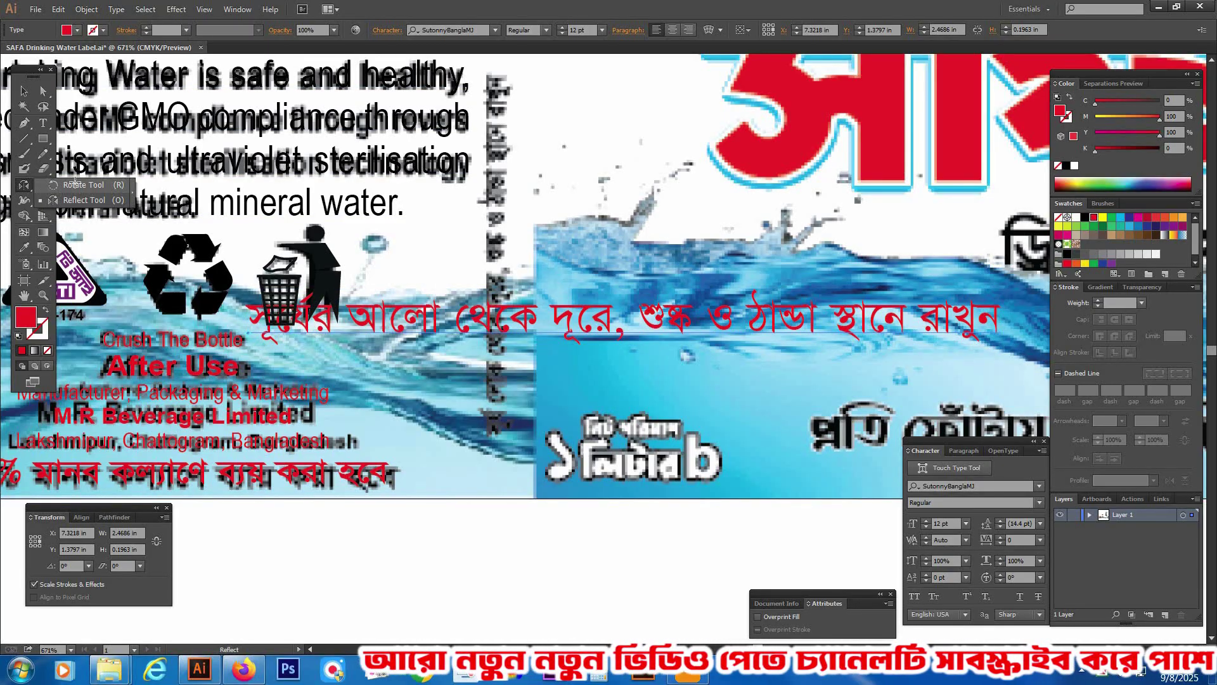
pyautogui.click(73, 184)
pyautogui.doubleClick(23, 185)
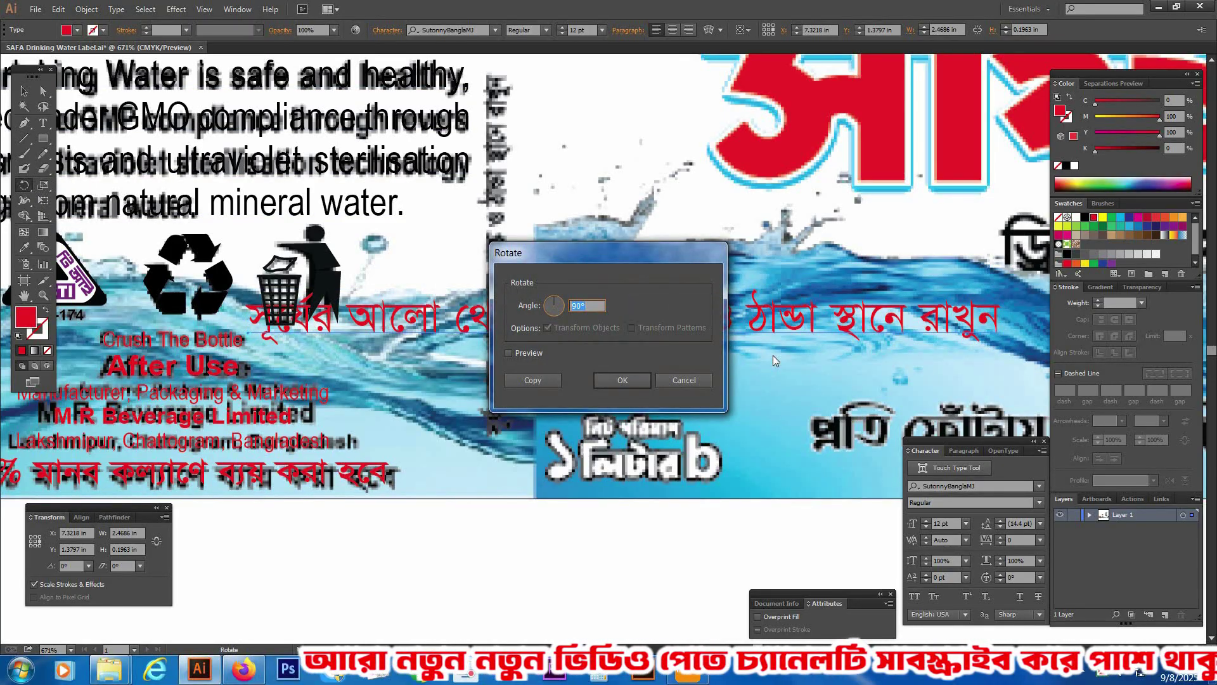
pyautogui.click(614, 381)
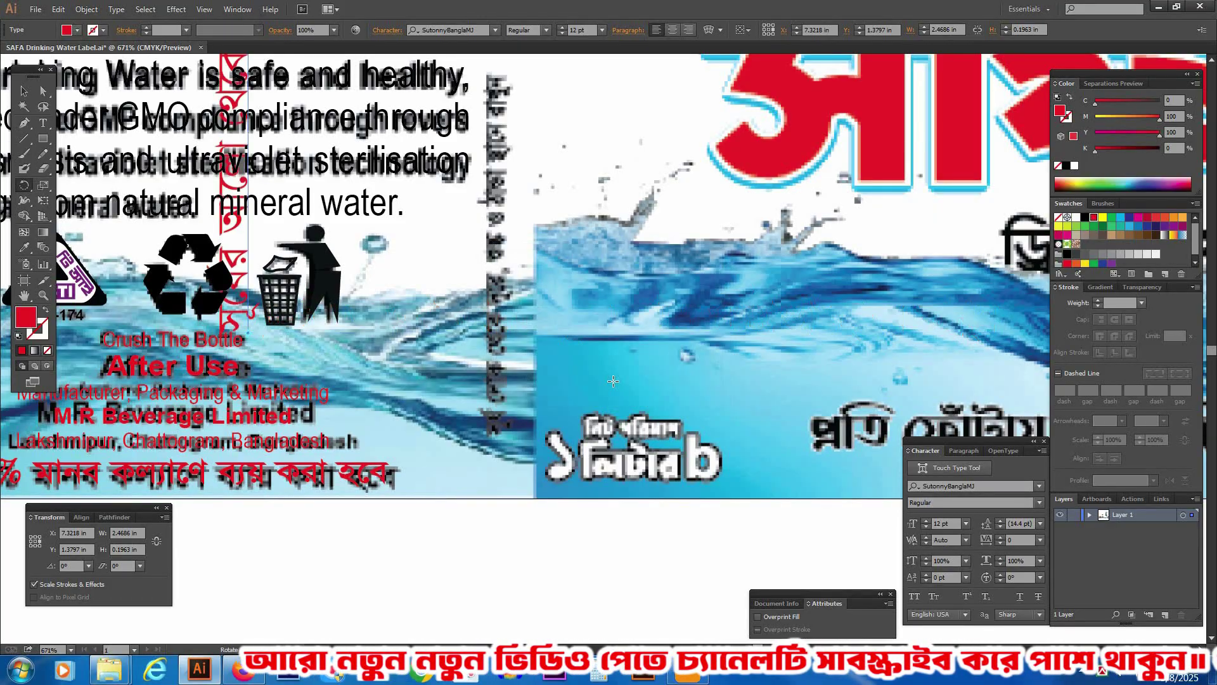
# - Place the vertical Bengali storage line over its blurry original, scale it to 6.97 pt and shorten it to about 1.18 in
pyautogui.press('v')
pyautogui.moveTo(255, 255); pyautogui.dragTo(558, 373)
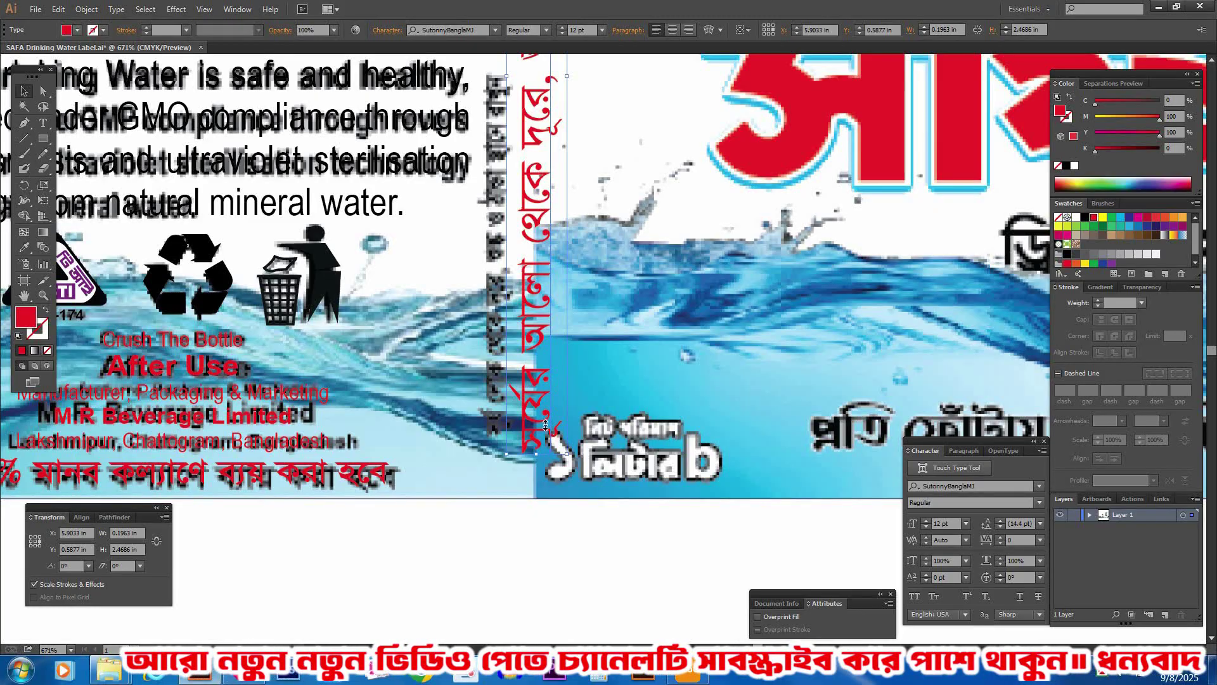
pyautogui.moveTo(545, 426); pyautogui.dragTo(499, 420)
pyautogui.scroll(3, 505, 254)
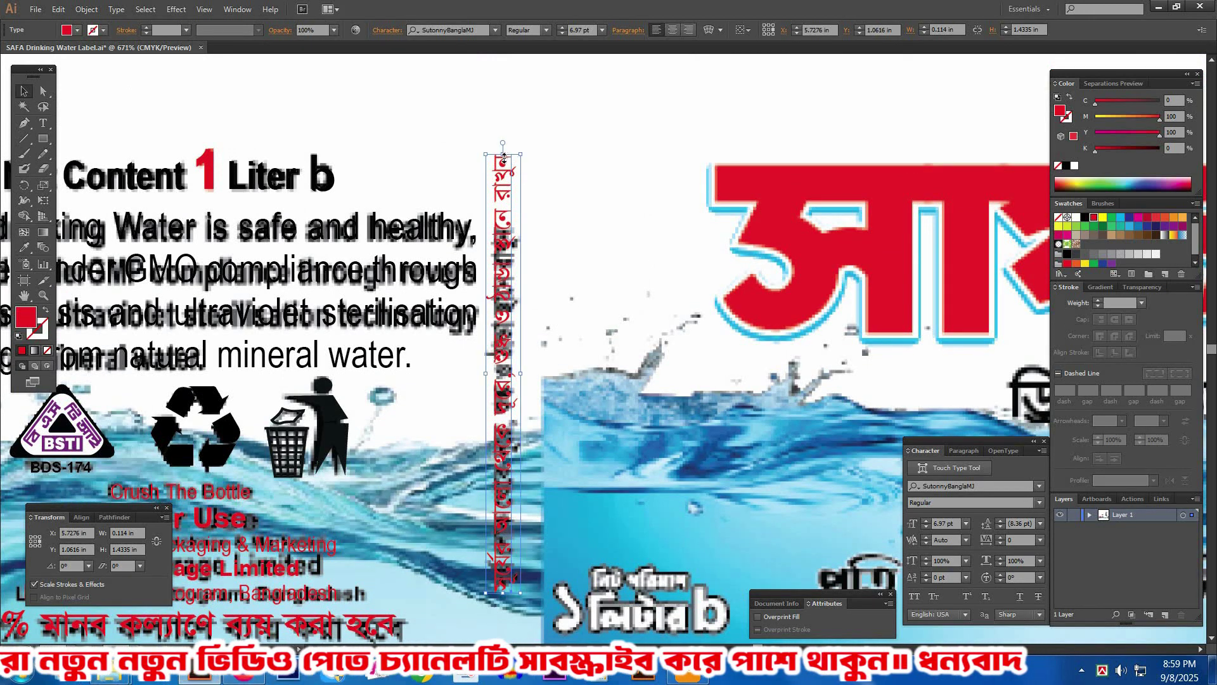
pyautogui.moveTo(504, 160); pyautogui.dragTo(503, 231)
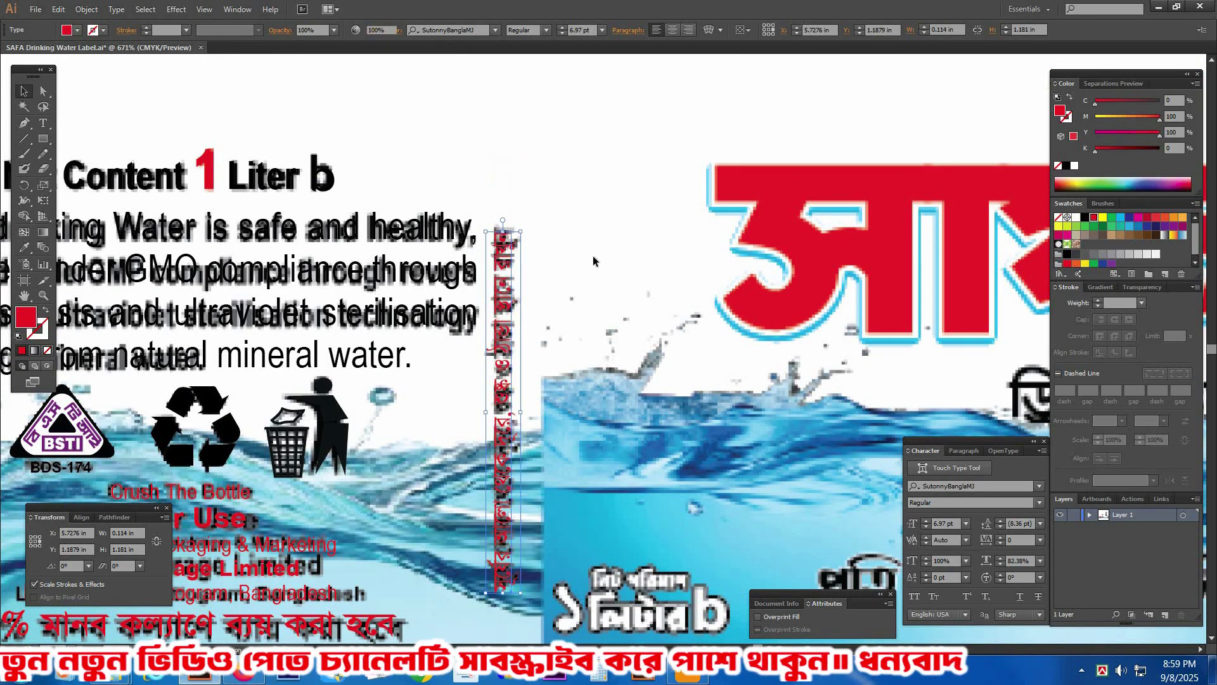
pyautogui.scroll(-3, 594, 261)
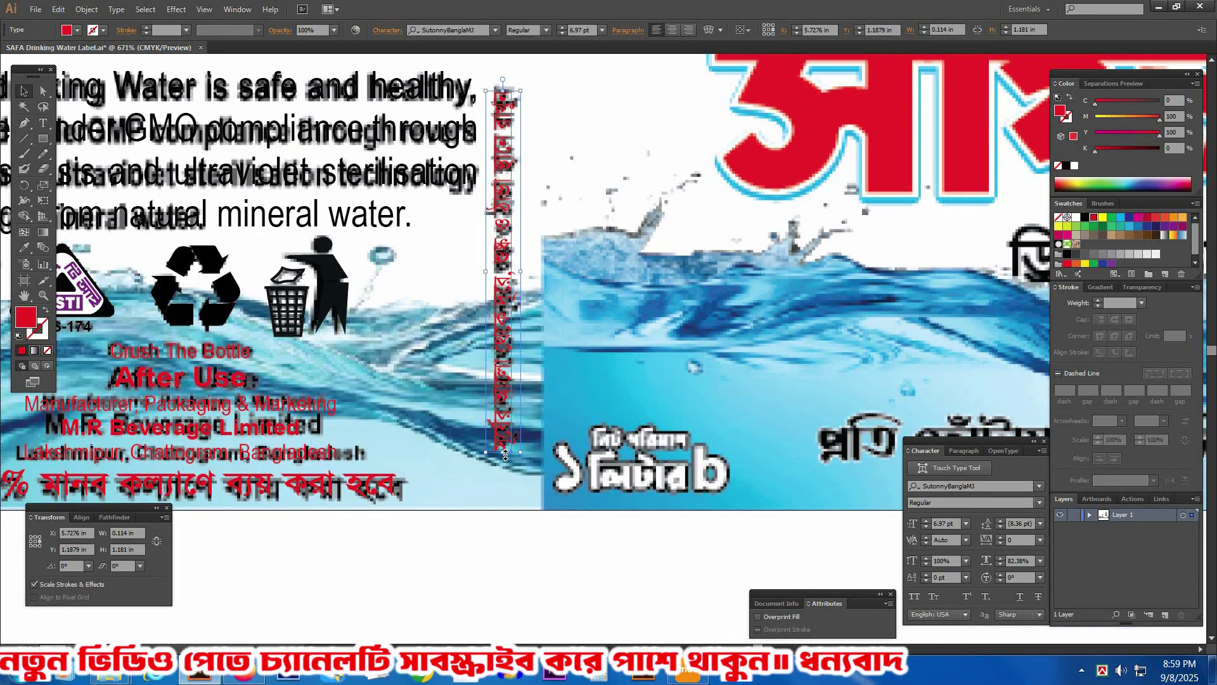
pyautogui.moveTo(505, 455); pyautogui.dragTo(506, 457)
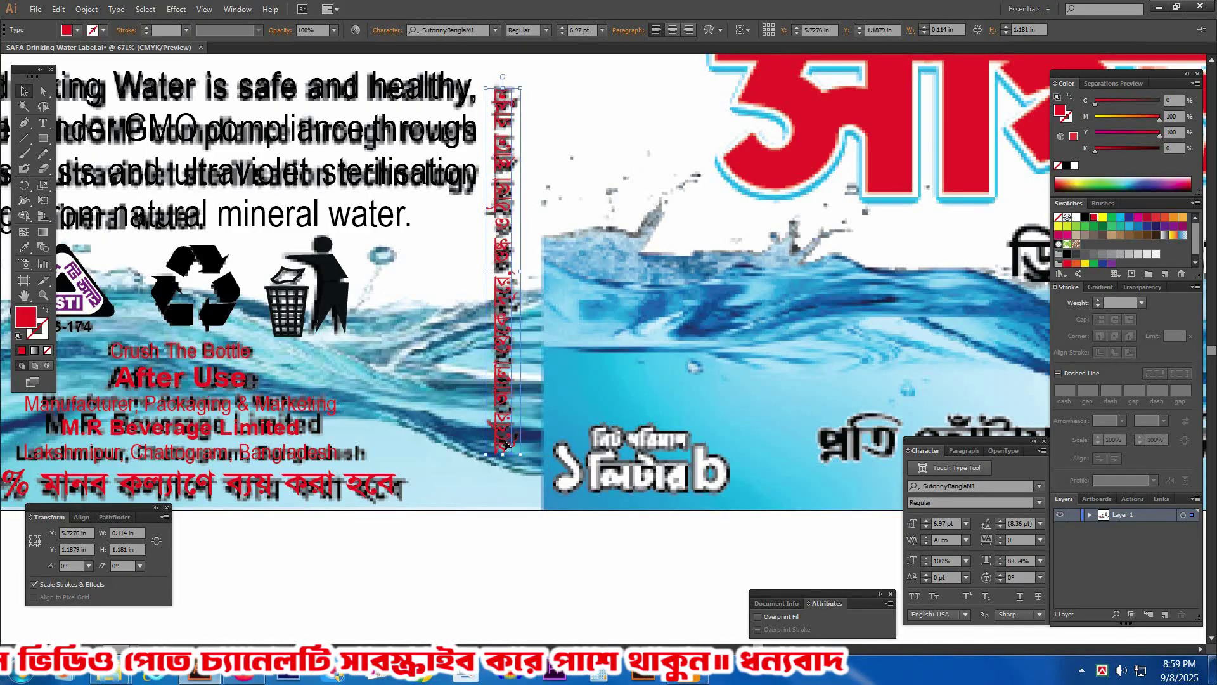
# - Fine-tune the vertical Bengali storage line's position to match its blurry original
pyautogui.click(463, 378)
pyautogui.moveTo(505, 360); pyautogui.dragTo(508, 362)
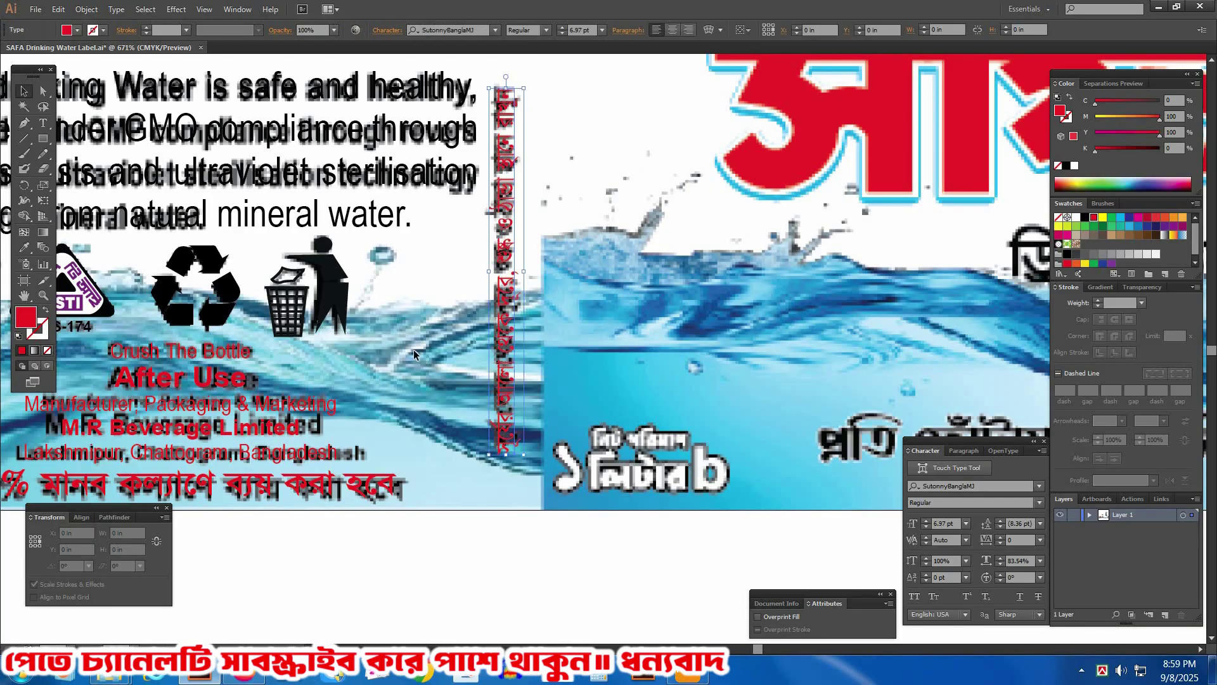
pyautogui.click(386, 361)
pyautogui.moveTo(727, 508); pyautogui.dragTo(342, 319)
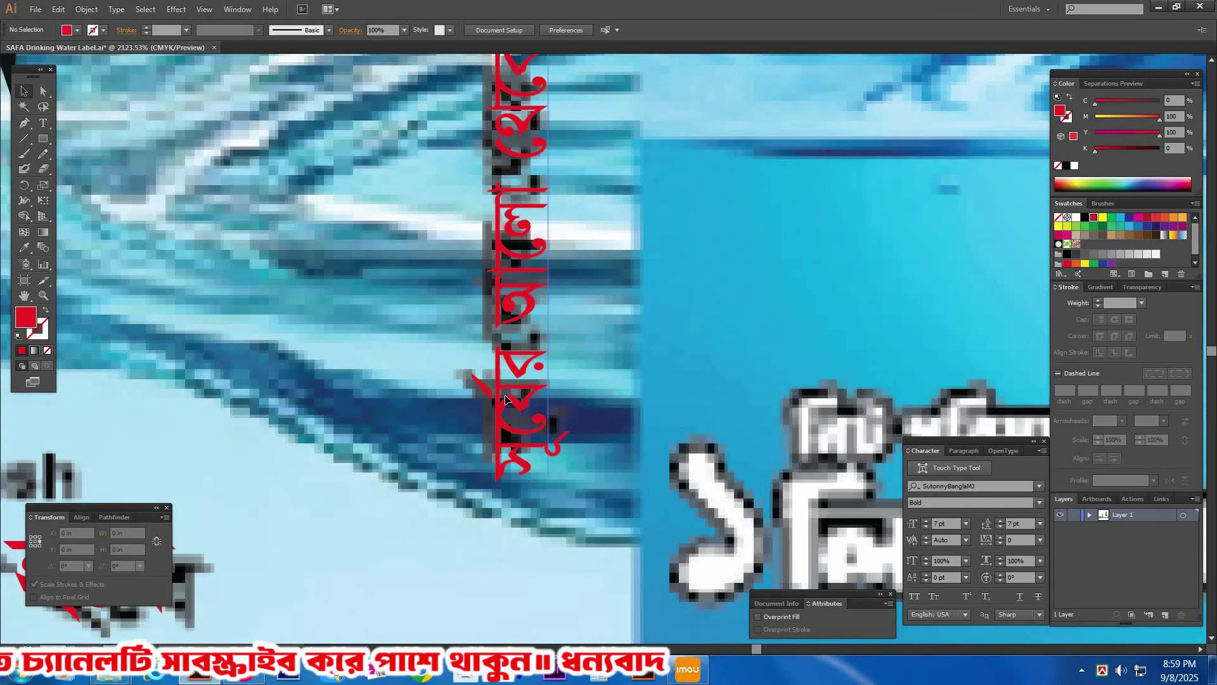
pyautogui.moveTo(506, 399); pyautogui.dragTo(503, 398)
pyautogui.click(407, 394)
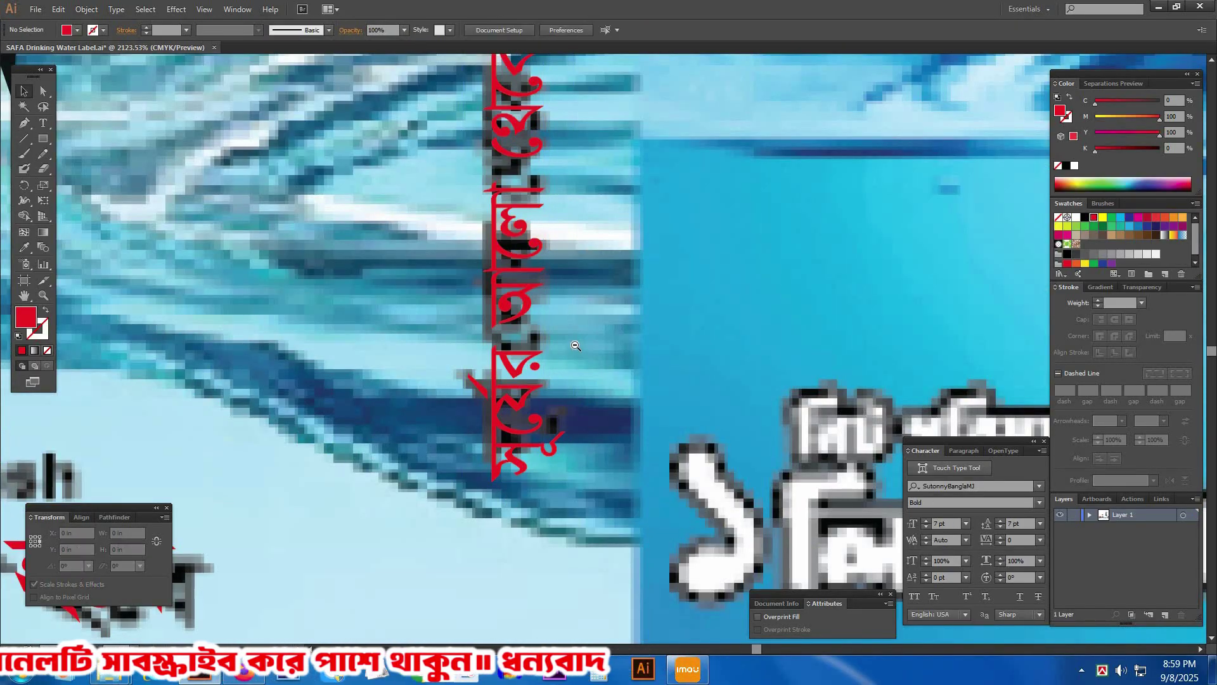
# - Examine the rebuilt information section and the neighbouring label panels without the interface panels in the way
pyautogui.hotkey('ctrl', '-')
pyautogui.hotkey('ctrl', '-')
pyautogui.hotkey('ctrl', '-')
pyautogui.hotkey('ctrl', '-')
pyautogui.hotkey('ctrl', '-')
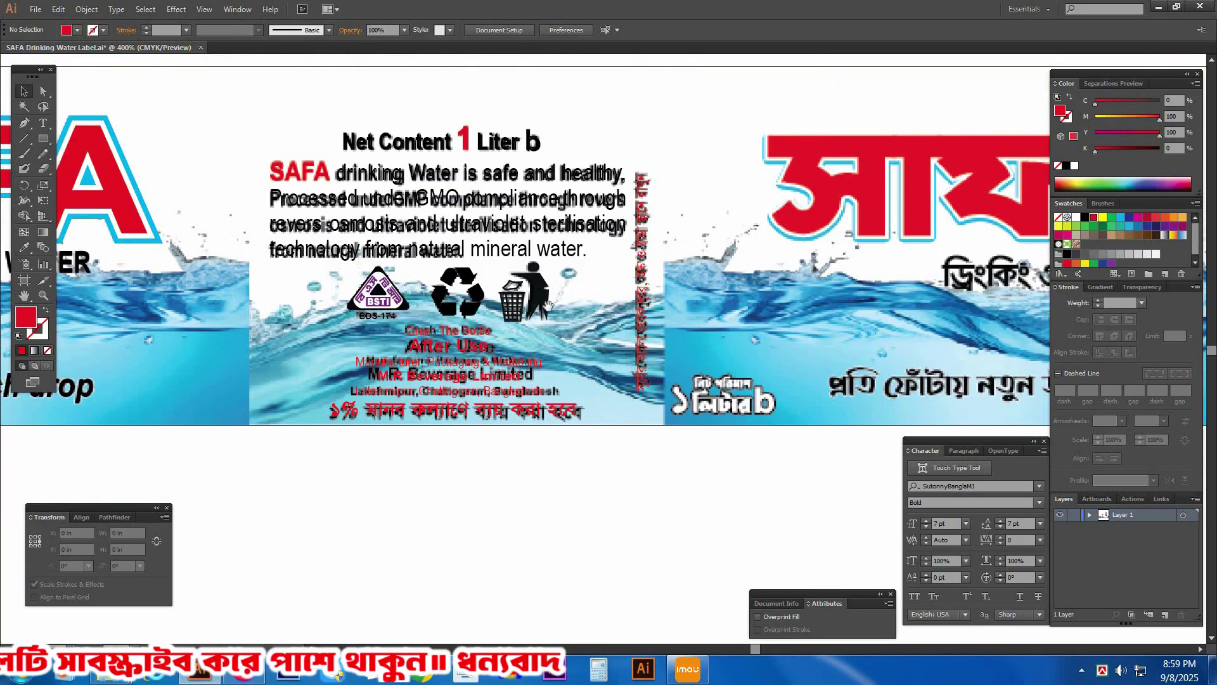
pyautogui.moveTo(705, 289); pyautogui.dragTo(546, 310)
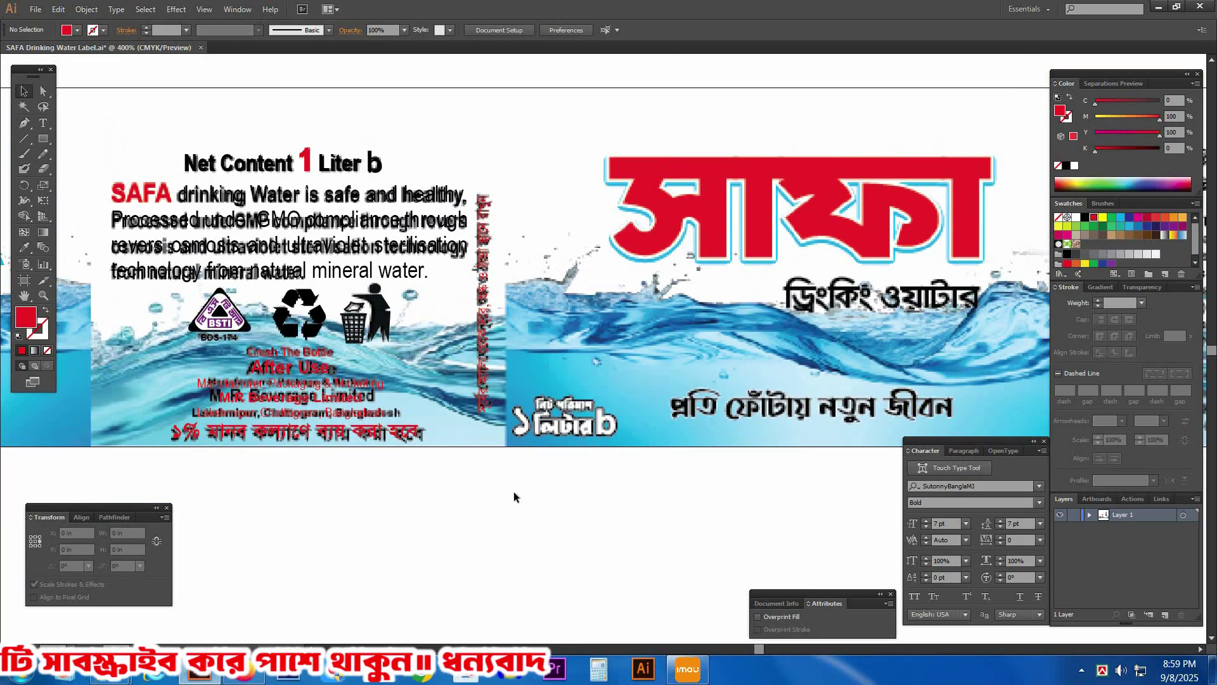
pyautogui.press('Tab')
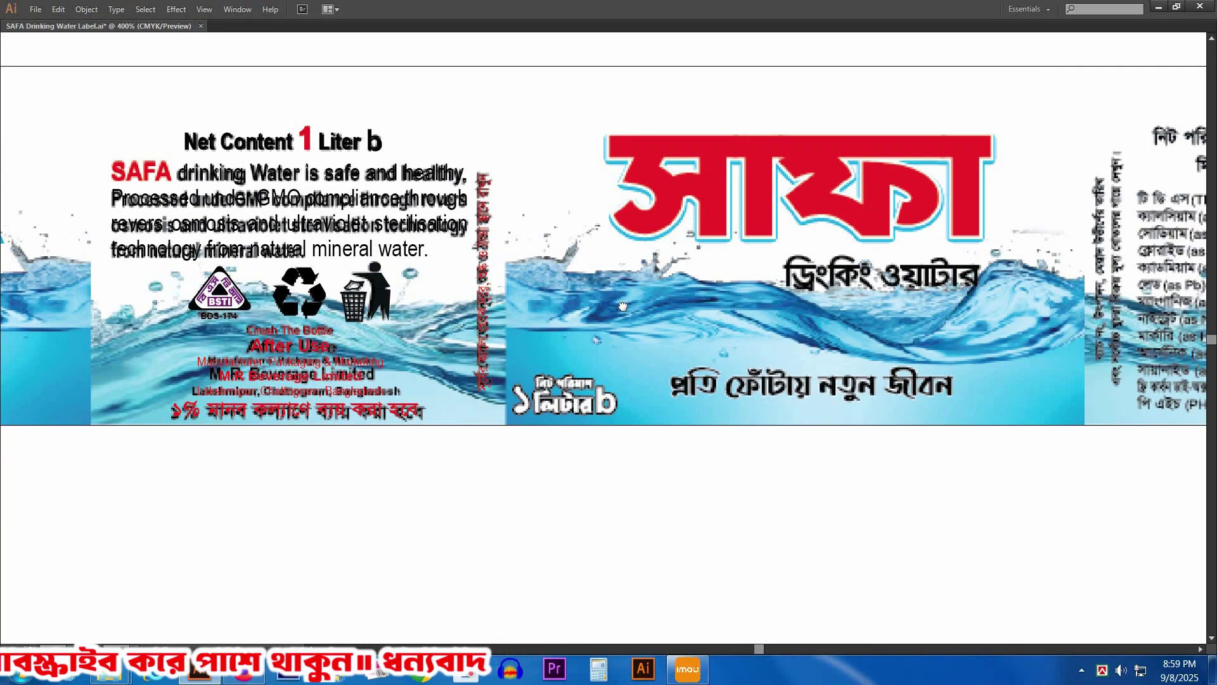
pyautogui.scroll(2, 606, 384)
pyautogui.hotkey('ctrl', '-')
pyautogui.press('Tab')
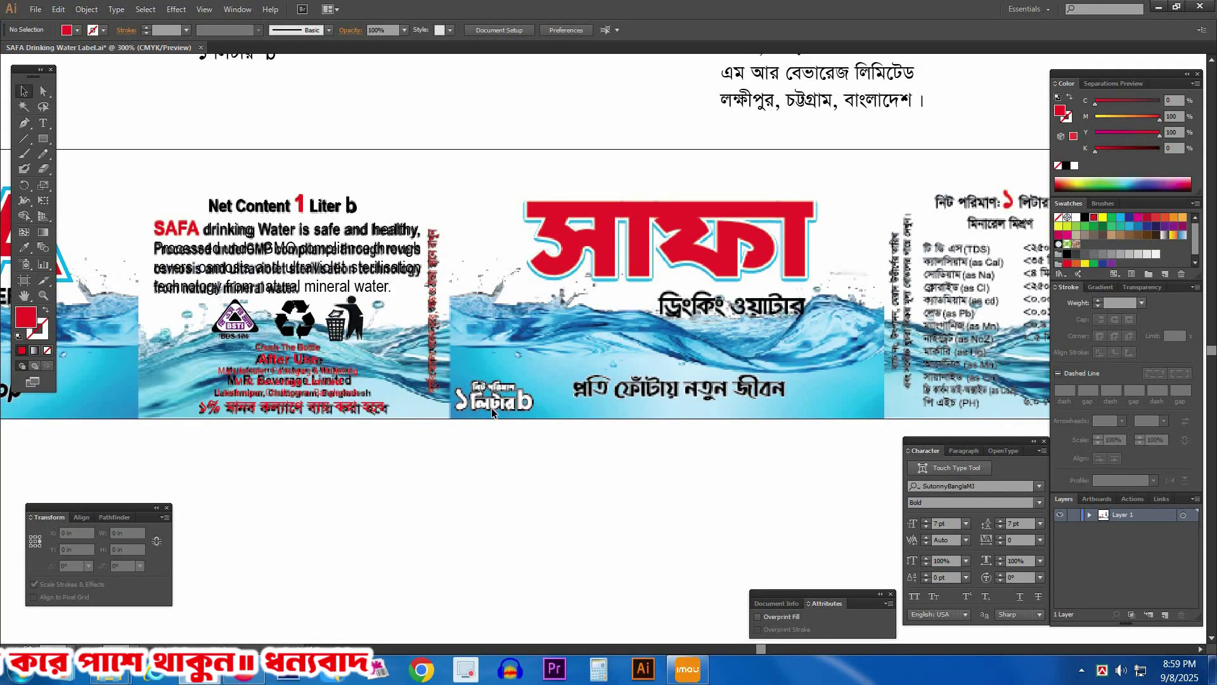
# - Move the Bengali front-panel texts from above the label to below it, and set the net-content lines apart beneath their blurry original
pyautogui.moveTo(529, 331); pyautogui.dragTo(577, 408)
pyautogui.click(293, 103)
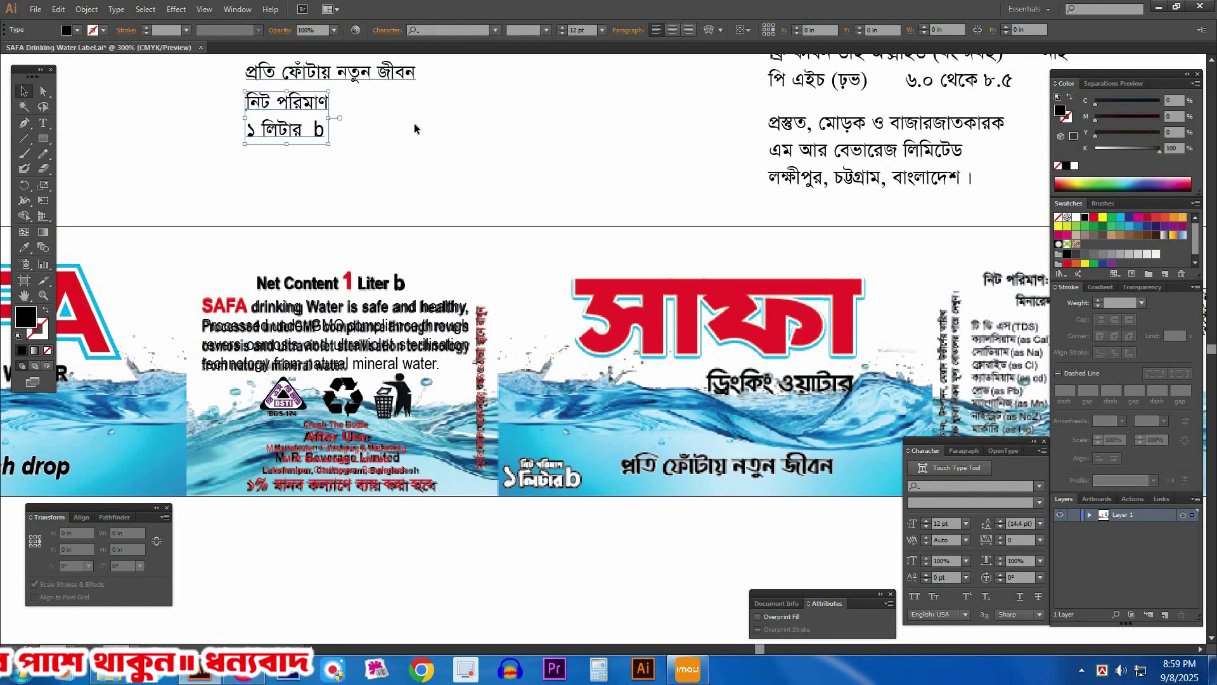
pyautogui.scroll(1, 190, 101)
pyautogui.scroll(3, 195, 105)
pyautogui.moveTo(198, 89); pyautogui.dragTo(445, 288)
pyautogui.hotkey('ctrl', '-')
pyautogui.moveTo(601, 352)
pyautogui.mouseDown()
pyautogui.moveTo(365, 92)
pyautogui.moveTo(650, 429)
pyautogui.mouseUp()
pyautogui.click(320, 218)
pyautogui.moveTo(321, 221); pyautogui.dragTo(832, 546)
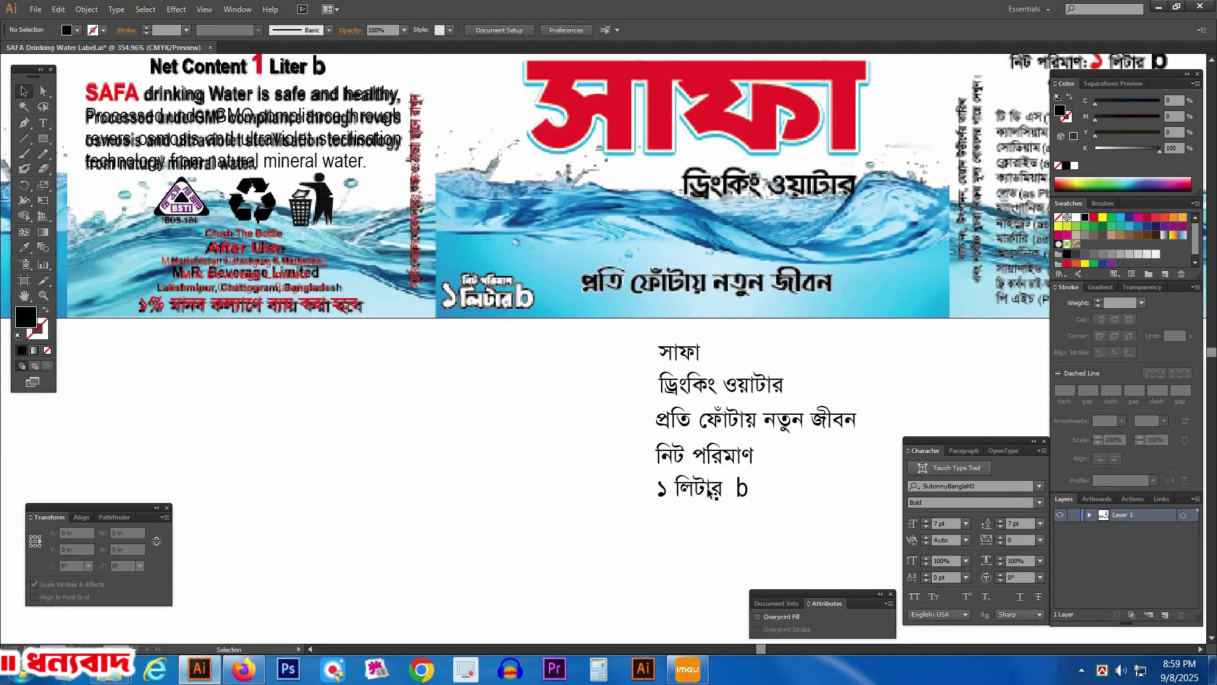
pyautogui.moveTo(717, 496); pyautogui.dragTo(494, 391)
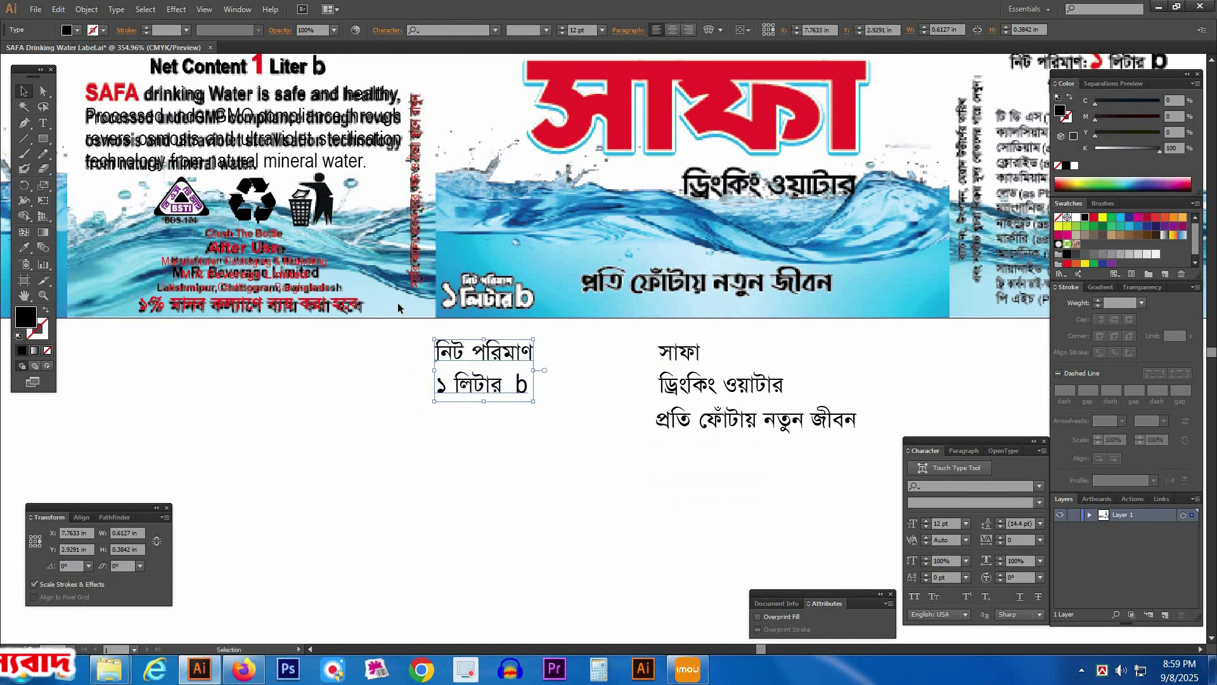
# - Split "নিট পরিমাণ" from the "১ লিটার b" text into its own text object above the blurry net-content text
pyautogui.moveTo(316, 311); pyautogui.dragTo(801, 474)
pyautogui.moveTo(524, 243); pyautogui.dragTo(626, 385)
pyautogui.press('t')
pyautogui.click(536, 447)
pyautogui.tripleClick(535, 447)
pyautogui.hotkey('ctrl', 'c')
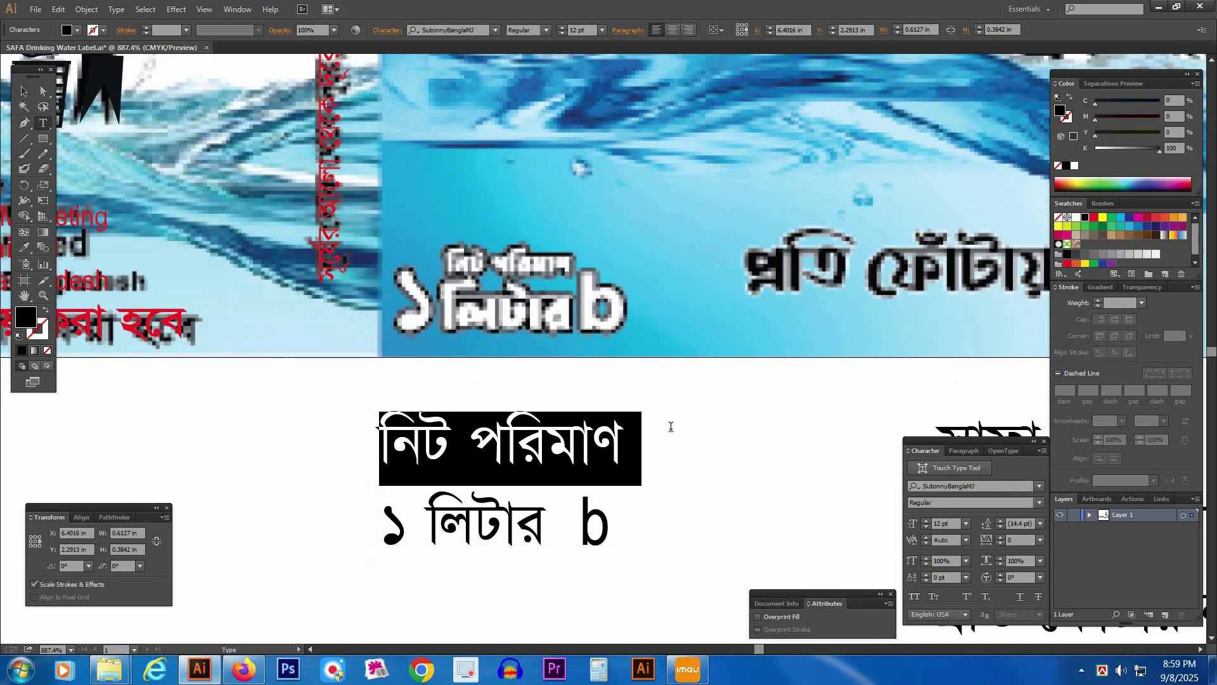
pyautogui.press('BackSpace')
pyautogui.hotkey('ctrl', 'shift', 'a')
pyautogui.click(533, 232)
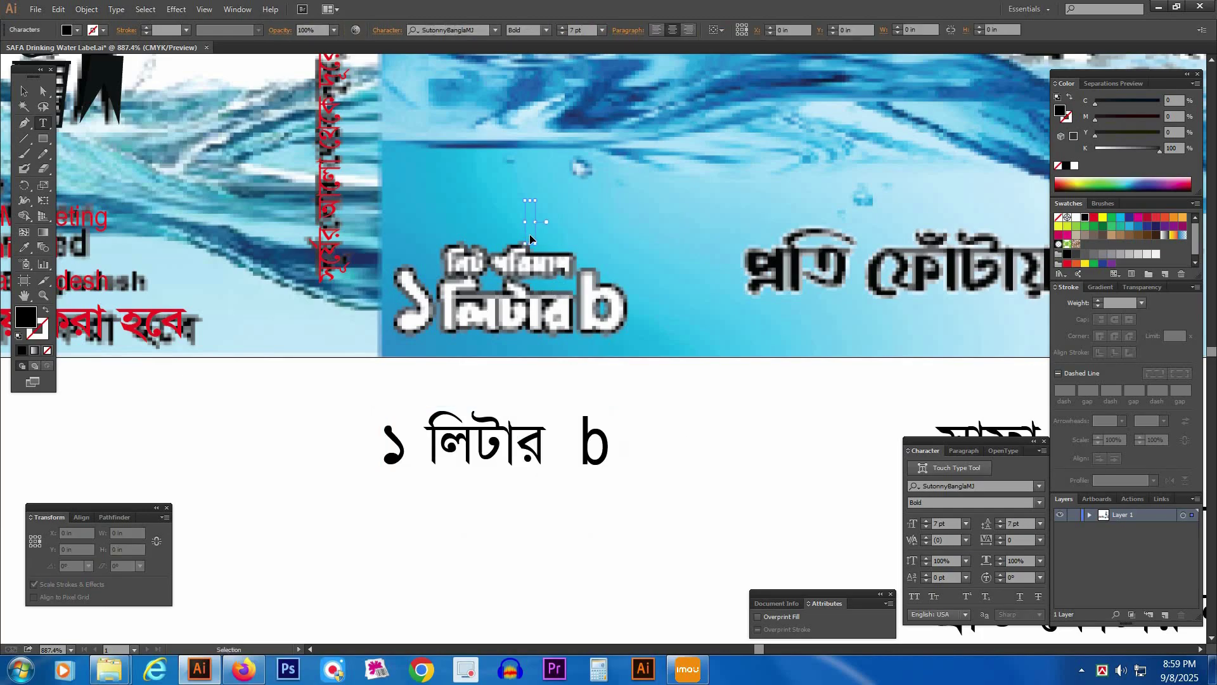
pyautogui.hotkey('ctrl', 'v')
pyautogui.press('Escape')
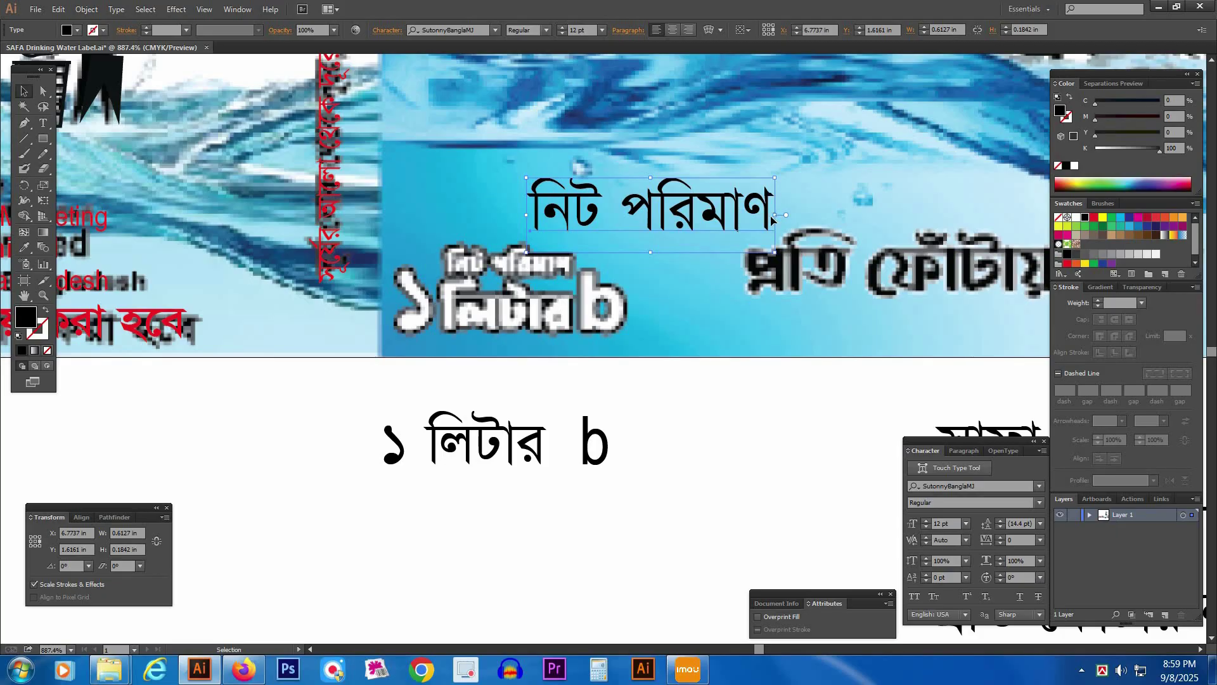
# - Shrink "নিট পরিমাণ" to about 0.34 in wide over its blurry original and make it bold
pyautogui.moveTo(775, 215); pyautogui.dragTo(537, 267)
pyautogui.click(1039, 503)
pyautogui.click(945, 548)
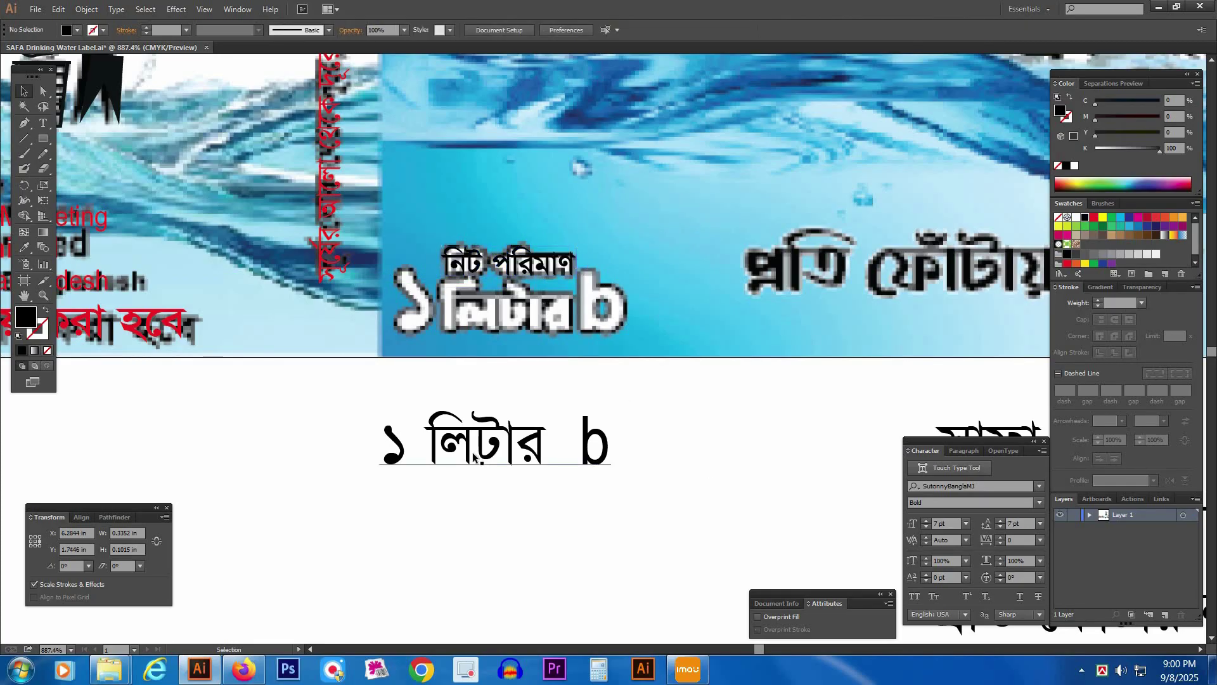
# - Remove the "b" from the "১ লিটার b" line and make the remaining text bold
pyautogui.click(588, 449)
pyautogui.doubleClick(588, 449)
pyautogui.hotkey('shift', 'End')
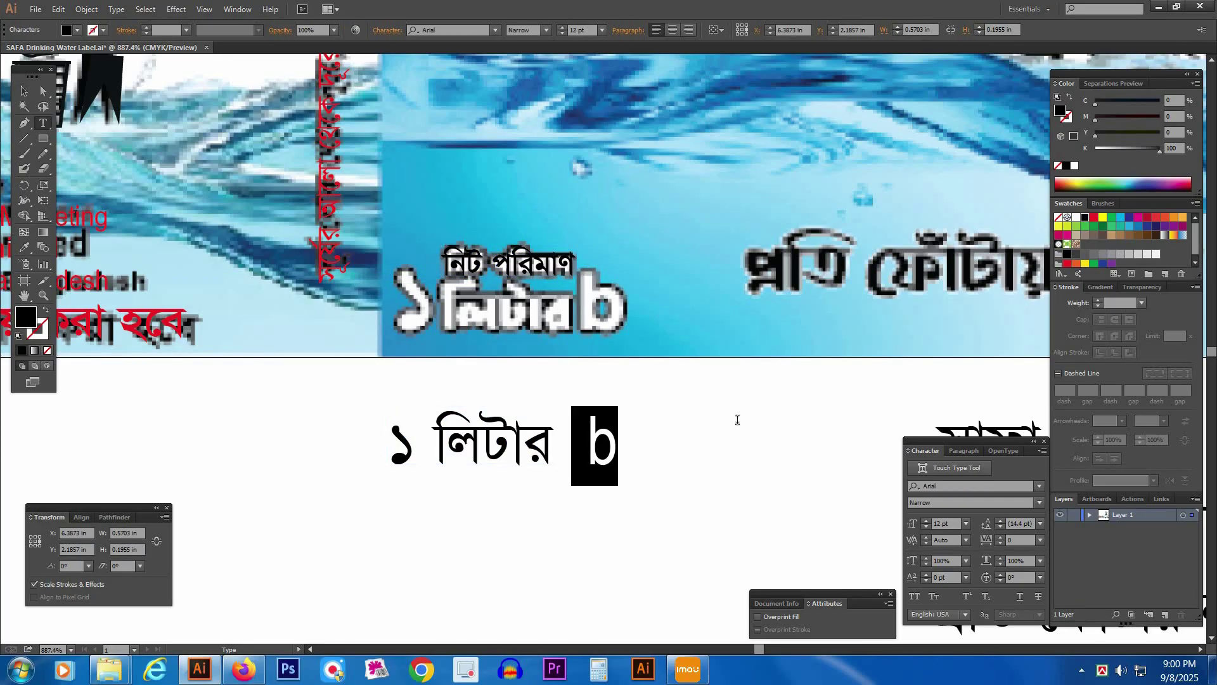
pyautogui.press('BackSpace')
pyautogui.press('BackSpace')
pyautogui.press('Escape')
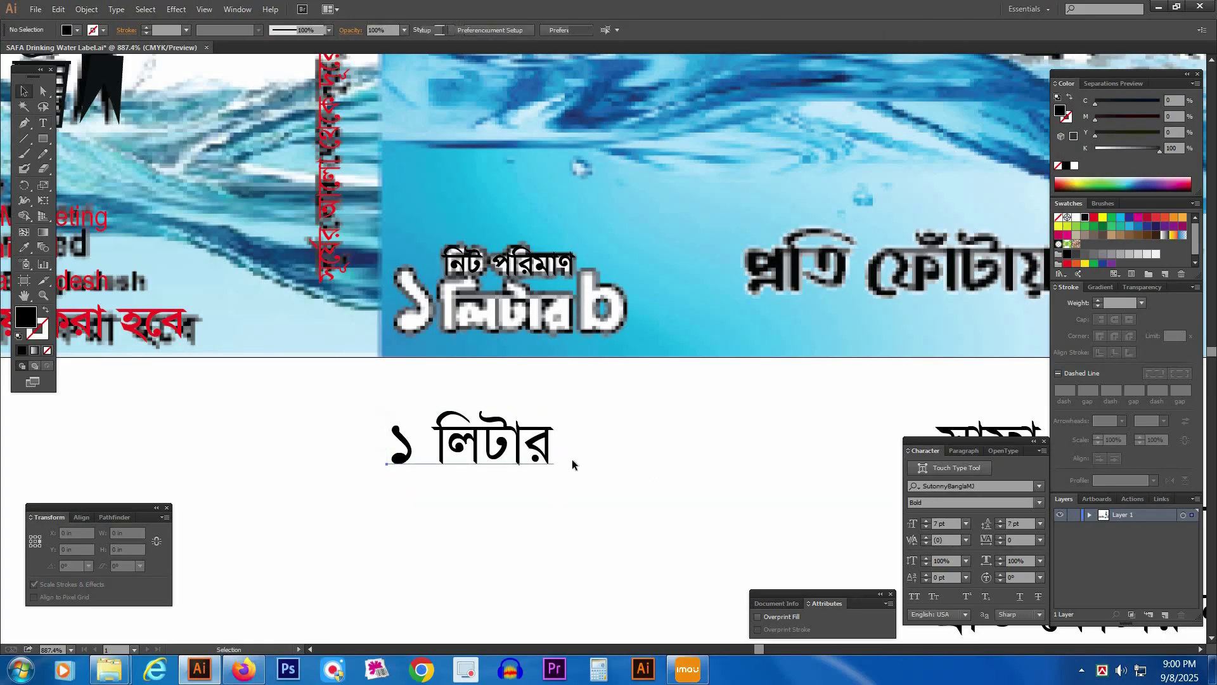
pyautogui.click(1039, 502)
pyautogui.click(949, 544)
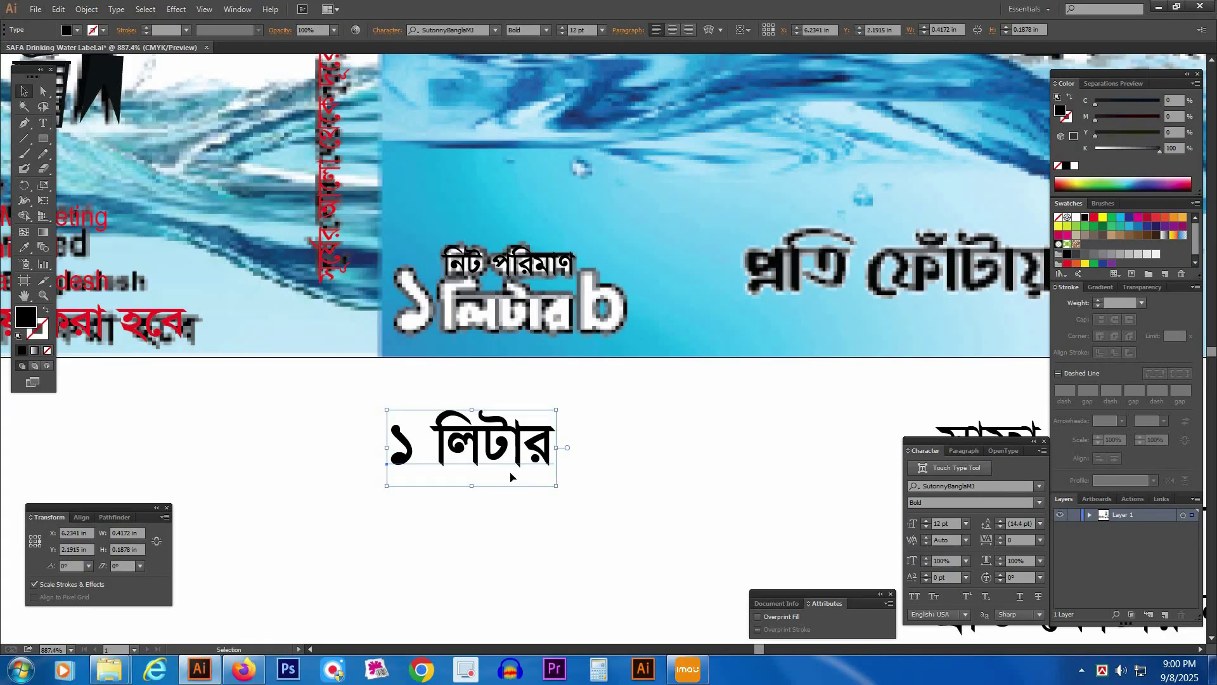
# - Place the "১ লিটার" line over its blurry original at 12.72 pt and enlarge its digit "১" to 19 pt
pyautogui.moveTo(519, 470); pyautogui.dragTo(578, 317)
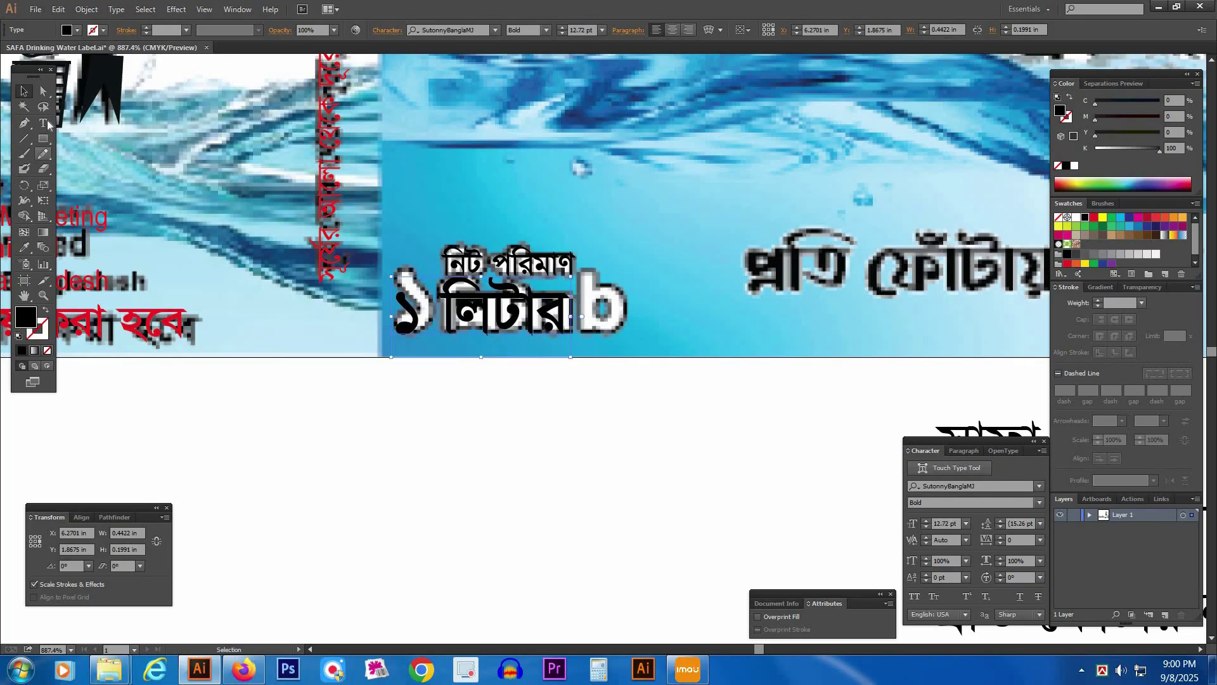
pyautogui.click(47, 123)
pyautogui.moveTo(418, 315); pyautogui.dragTo(333, 333)
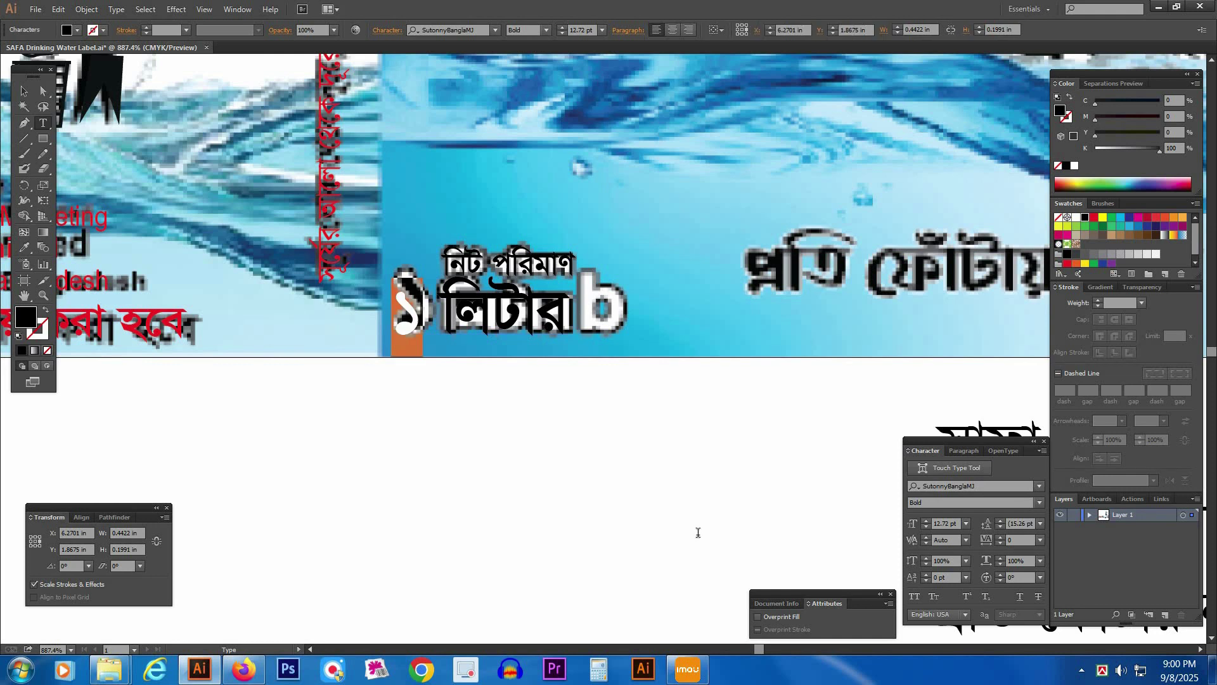
pyautogui.click(927, 522)
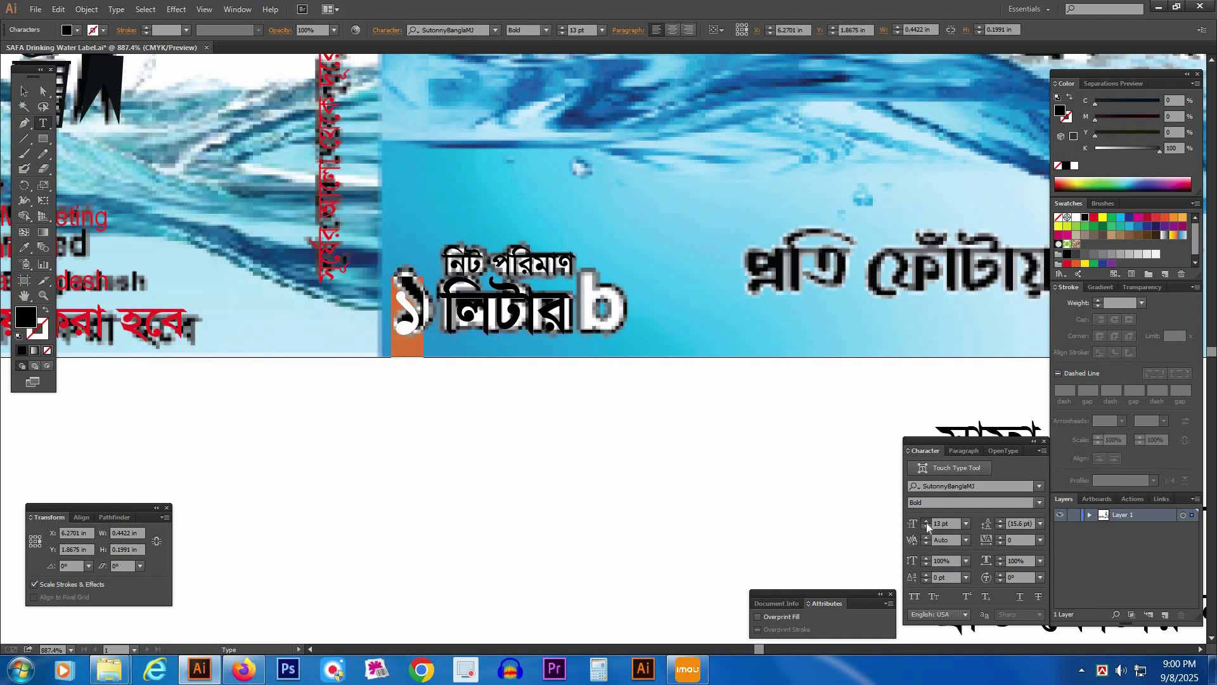
pyautogui.click(927, 522)
pyautogui.click(927, 522)
pyautogui.click(927, 523)
pyautogui.click(926, 522)
pyautogui.click(926, 523)
pyautogui.click(926, 523)
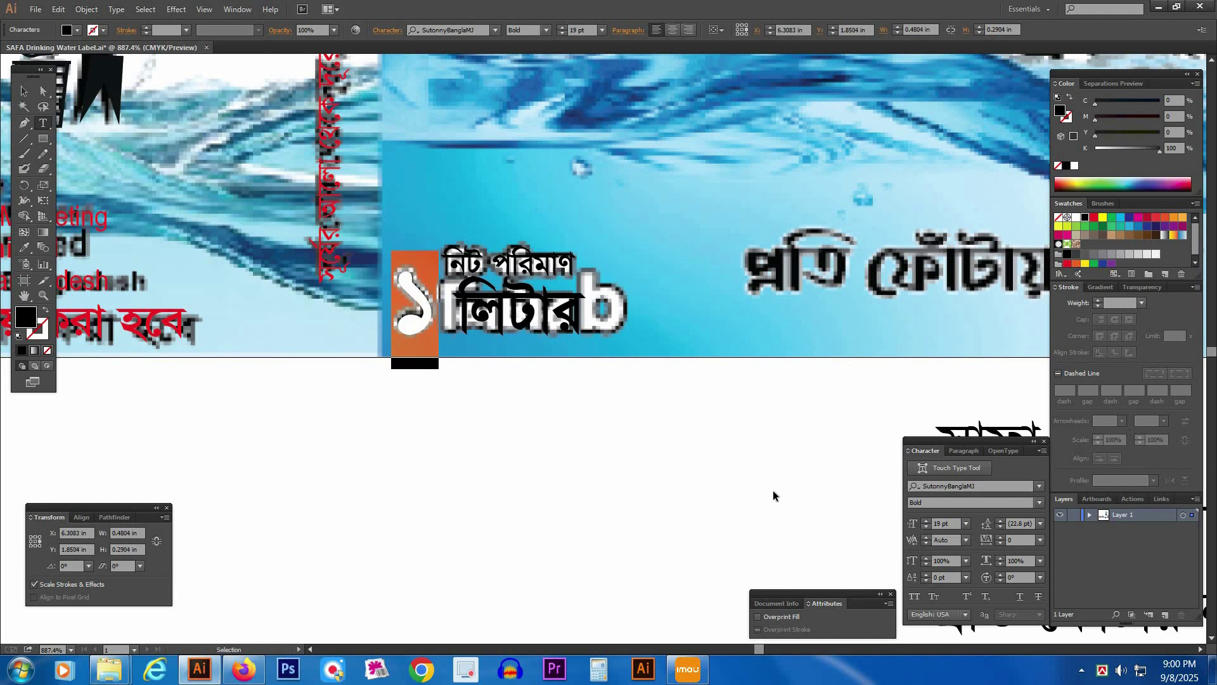
pyautogui.keyDown('ctrl'); pyautogui.click(773, 490); pyautogui.keyUp('ctrl')
# - Narrow the "১ লিটার" line to about 0.45 in wide and align both net-content lines with their blurry original
pyautogui.keyDown('ctrl'); pyautogui.click(586, 310); pyautogui.keyUp('ctrl')
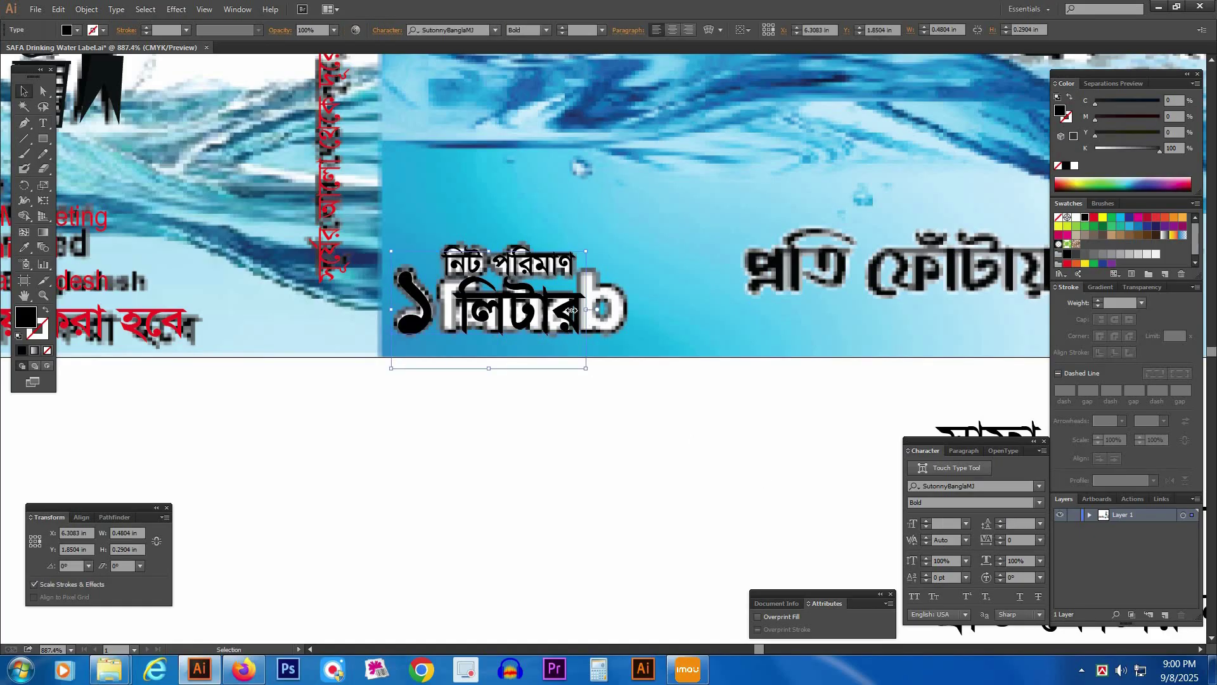
pyautogui.click(530, 451)
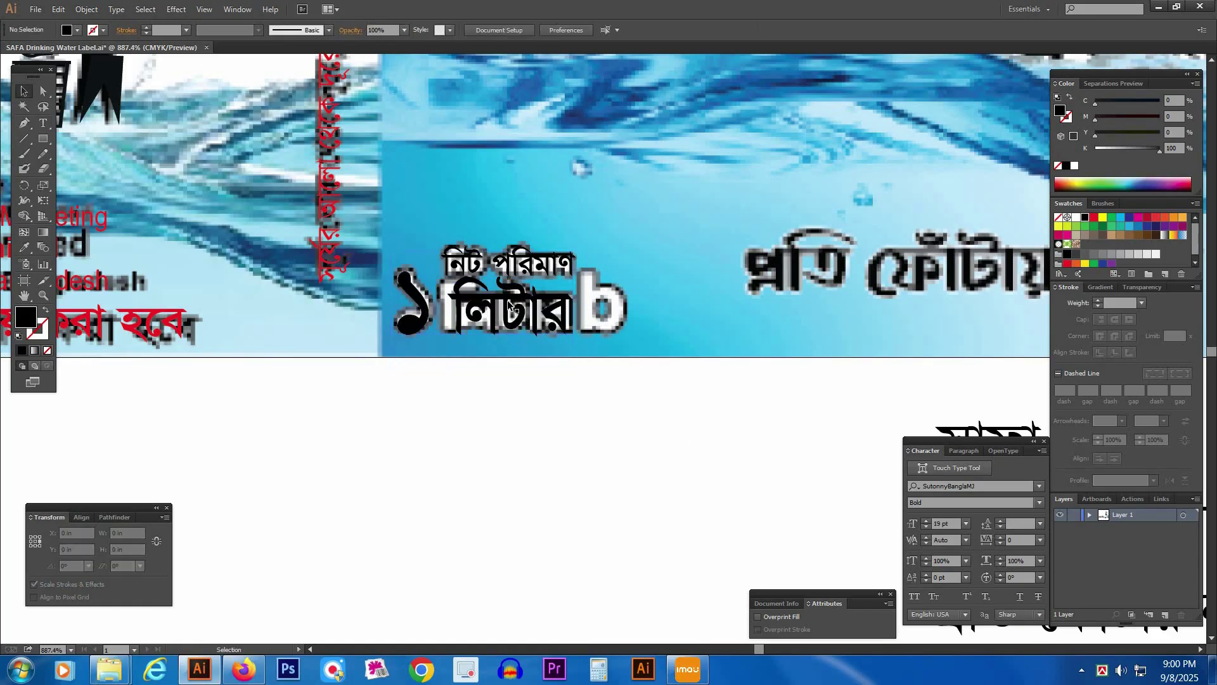
pyautogui.click(483, 257)
pyautogui.moveTo(483, 257); pyautogui.dragTo(483, 256)
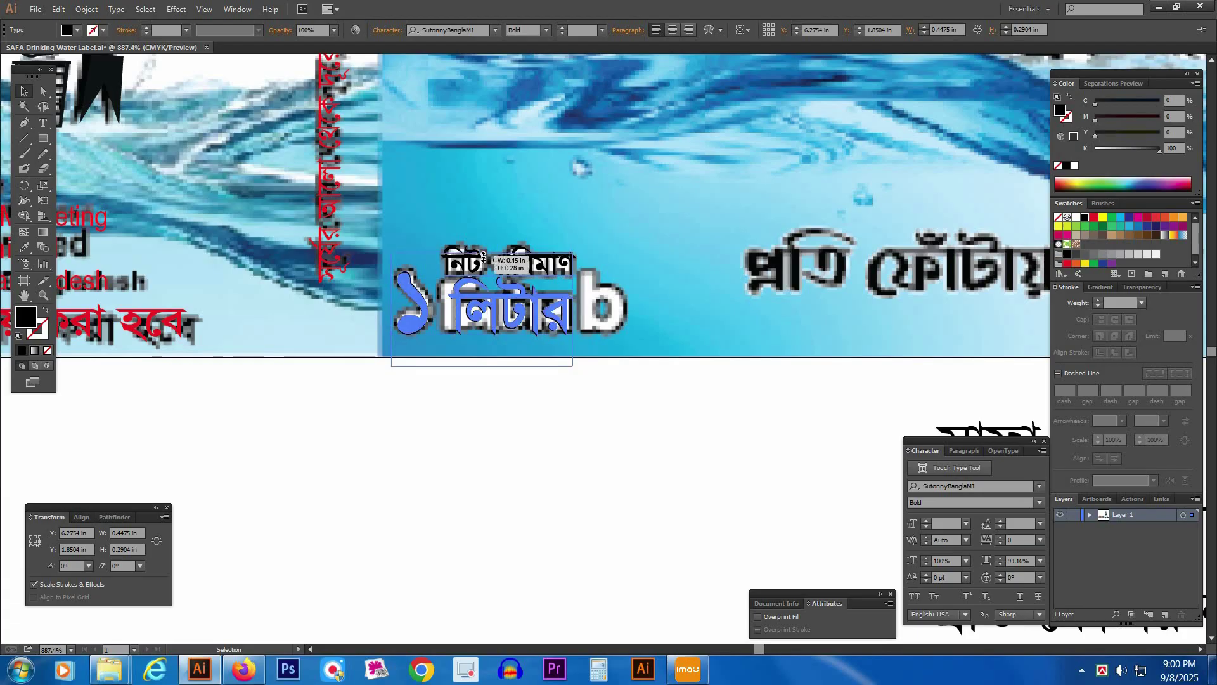
pyautogui.click(478, 513)
# - Fill the "b" mark after the English "1 Liter" with pure black and place a copy over the blurry "b" beside "লিটার"
pyautogui.keyDown('ctrl'); pyautogui.keyDown('alt'); pyautogui.click(521, 379); pyautogui.keyUp('alt'); pyautogui.keyUp('ctrl')
pyautogui.keyDown('ctrl'); pyautogui.keyDown('alt'); pyautogui.click(518, 377); pyautogui.keyUp('alt'); pyautogui.keyUp('ctrl')
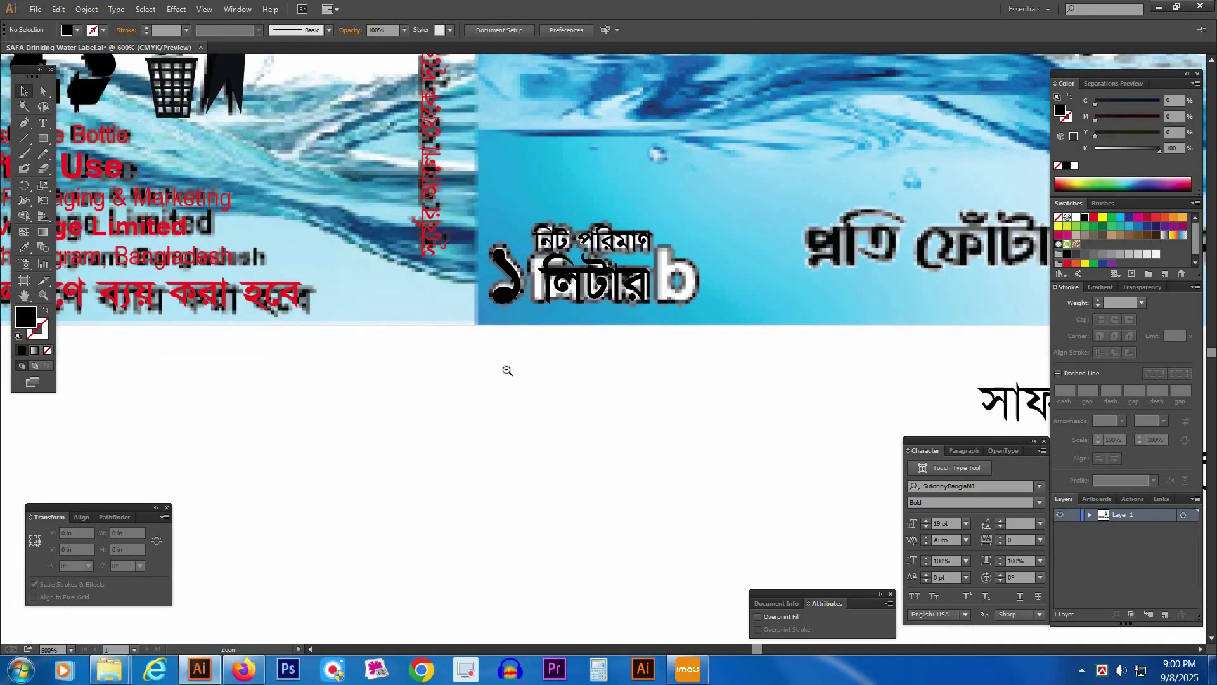
pyautogui.keyDown('ctrl'); pyautogui.keyDown('alt'); pyautogui.click(506, 370); pyautogui.keyUp('alt'); pyautogui.keyUp('ctrl')
pyautogui.keyDown('ctrl'); pyautogui.keyDown('alt'); pyautogui.click(505, 370); pyautogui.keyUp('alt'); pyautogui.keyUp('ctrl')
pyautogui.moveTo(173, 306); pyautogui.dragTo(647, 302)
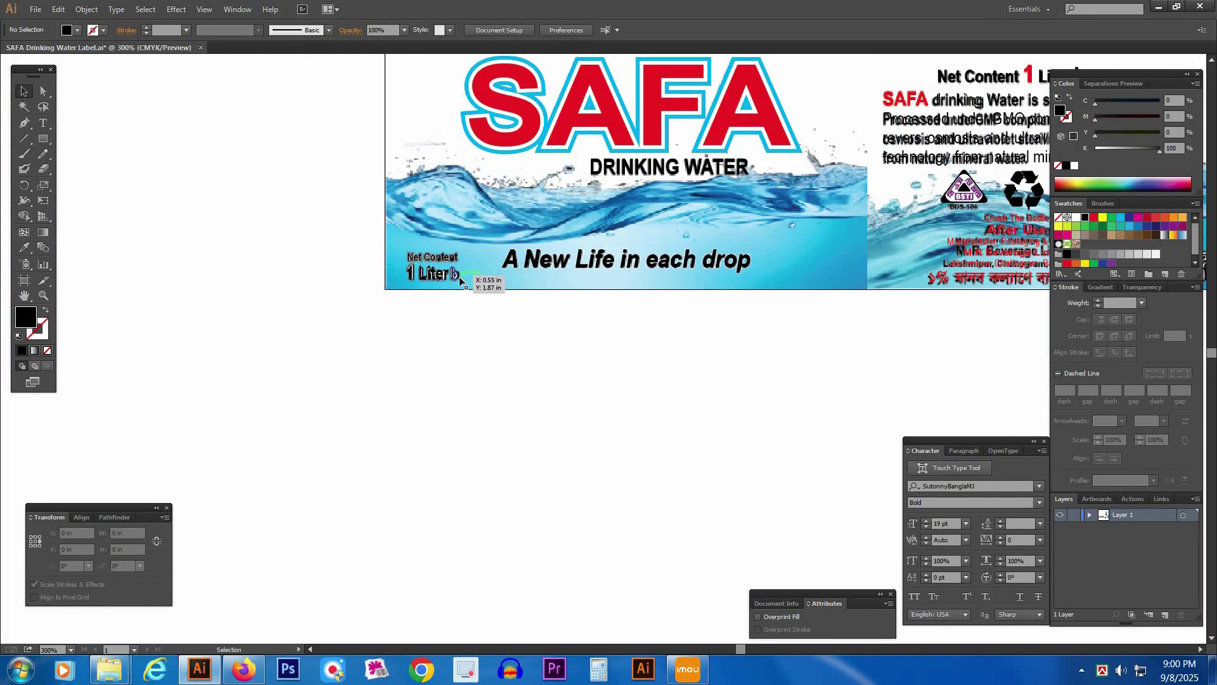
pyautogui.click(459, 278)
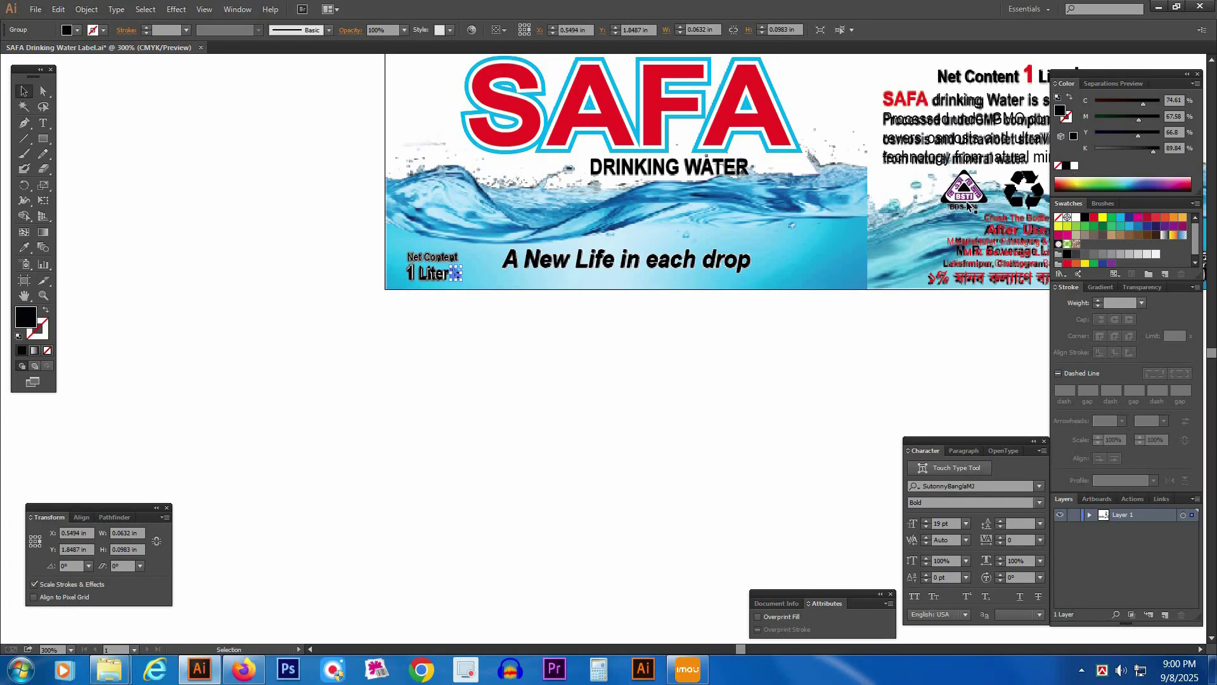
pyautogui.moveTo(1080, 313); pyautogui.dragTo(887, 298)
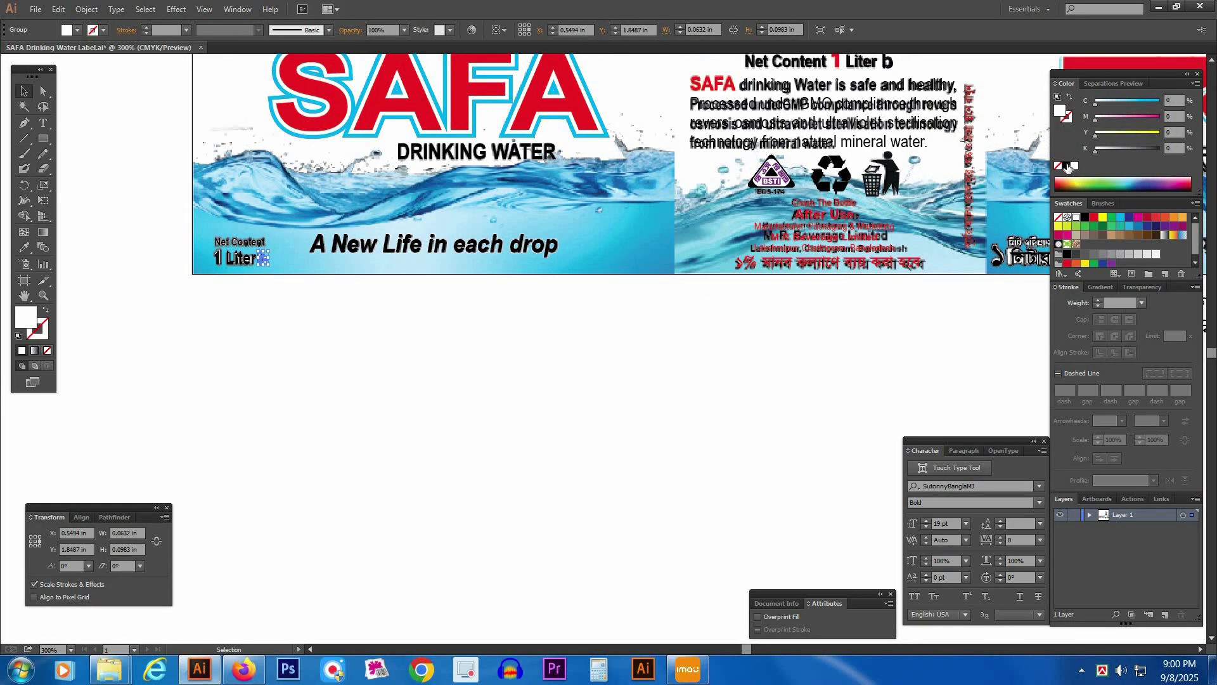
pyautogui.click(1068, 166)
pyautogui.moveTo(271, 260); pyautogui.dragTo(438, 366)
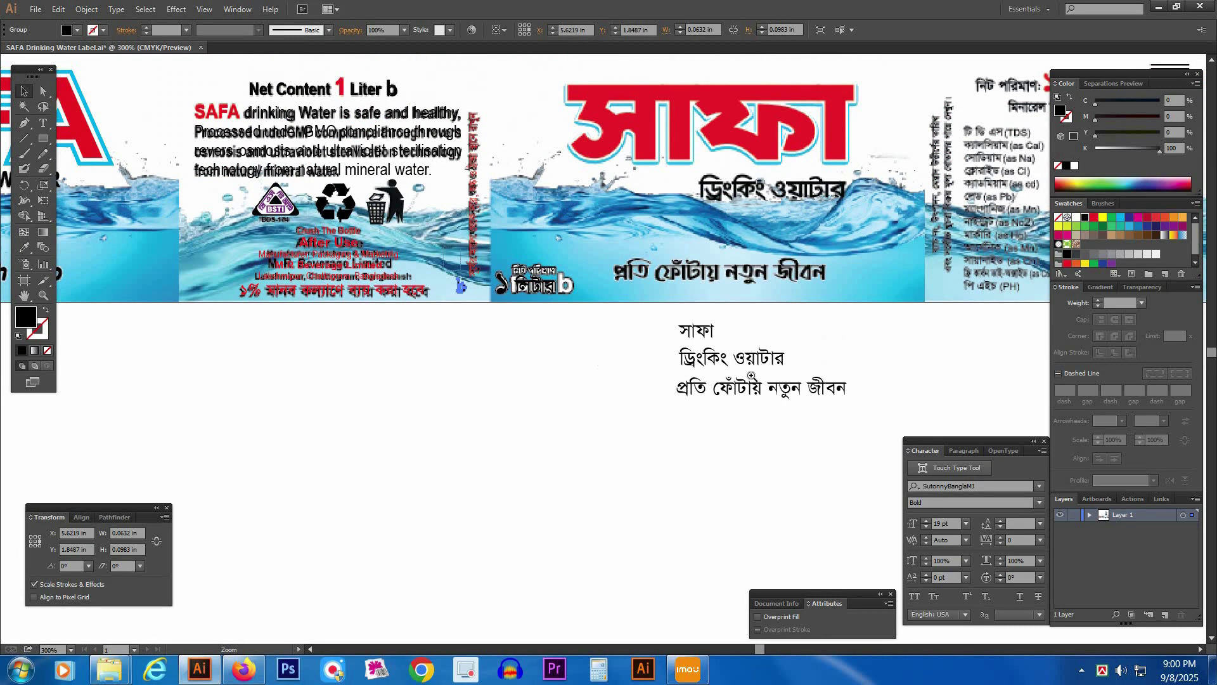
pyautogui.moveTo(725, 375); pyautogui.dragTo(444, 247)
pyautogui.moveTo(477, 291); pyautogui.dragTo(536, 253)
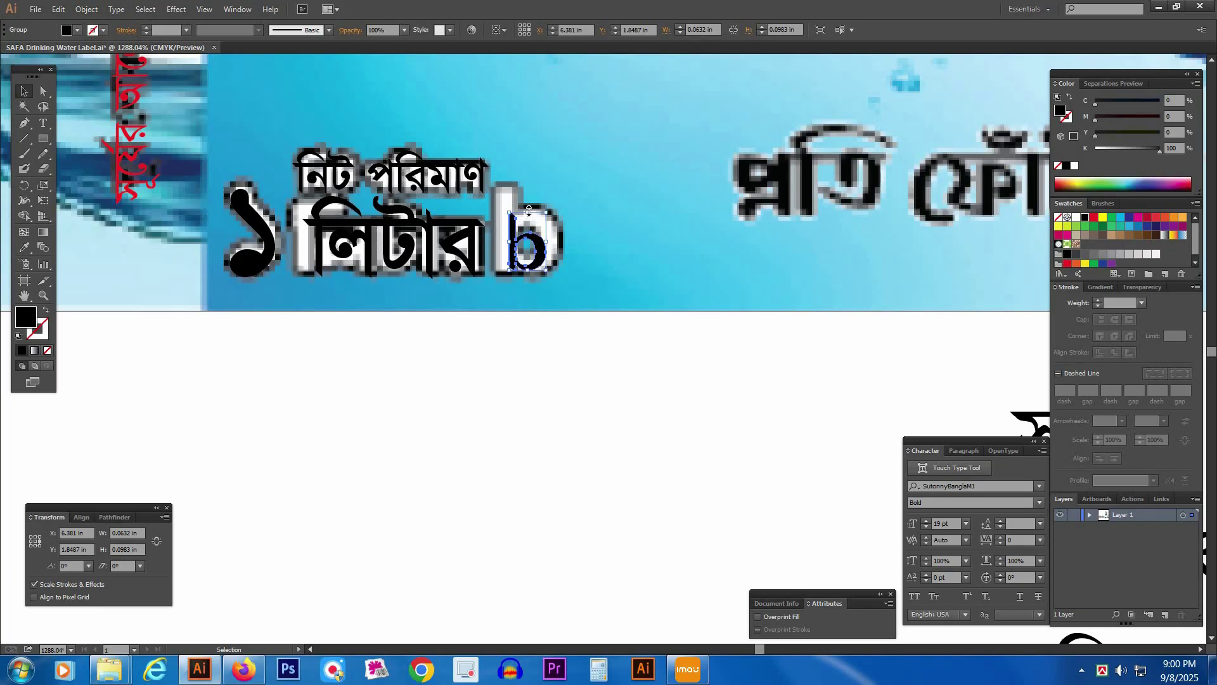
# - Enlarge the copied "b" to about 0.08 in wide and 0.13 in high and shift it up slightly over its blurry original
pyautogui.moveTo(529, 211); pyautogui.dragTo(534, 203)
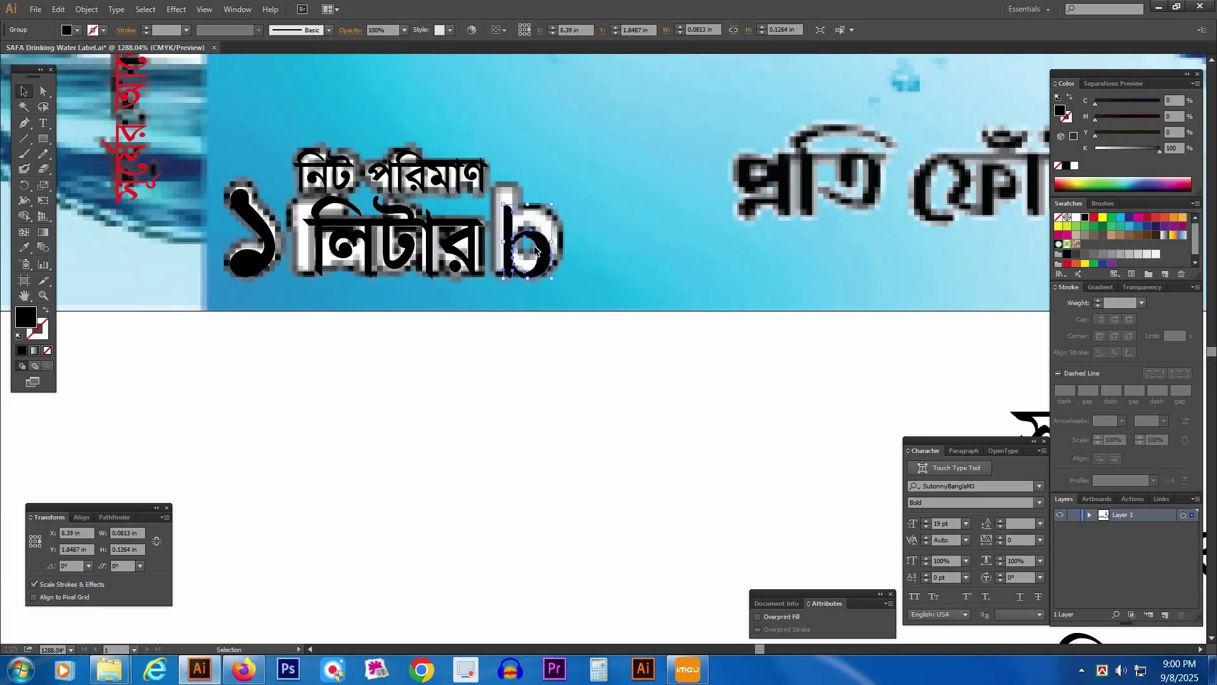
pyautogui.hotkey('ctrl', 'shift', 'a')
pyautogui.moveTo(548, 257); pyautogui.dragTo(549, 246)
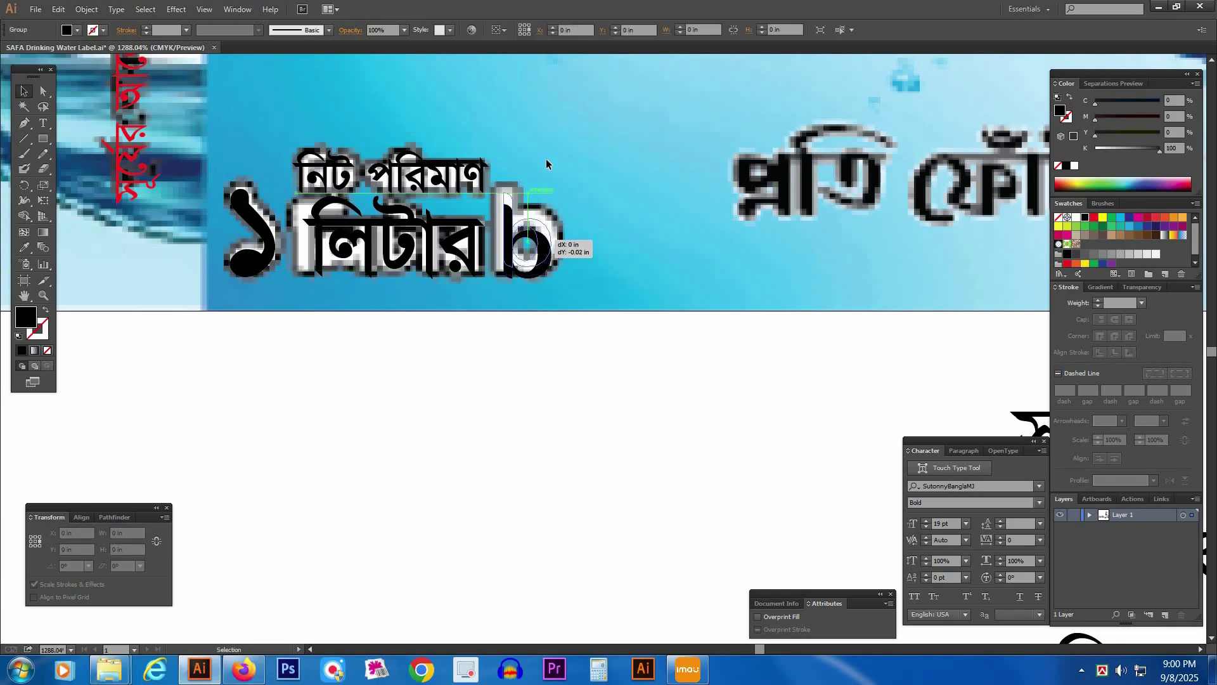
pyautogui.hotkey('ctrl', 'shift', 'a')
# - Group the Bengali lines "নিট পরিমাণ" and "১ লিটার" with their "b" and fill the group white
pyautogui.moveTo(597, 162); pyautogui.dragTo(681, 193)
pyautogui.rightClick(417, 226)
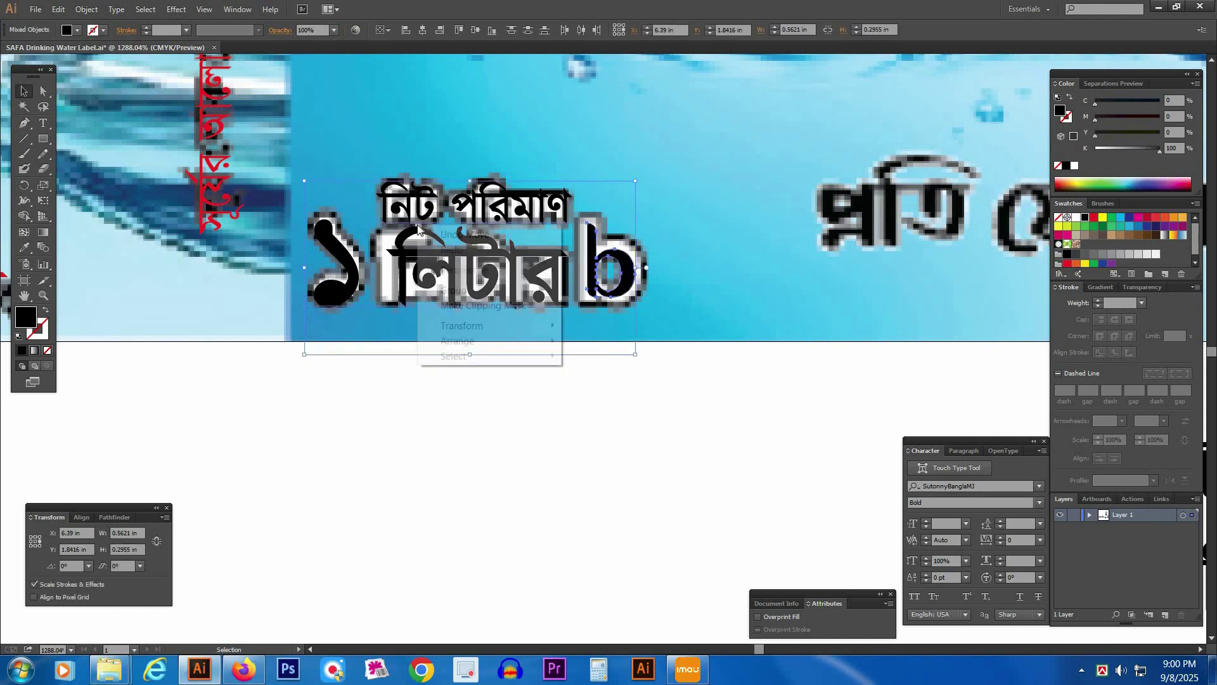
pyautogui.click(459, 429)
pyautogui.click(477, 279)
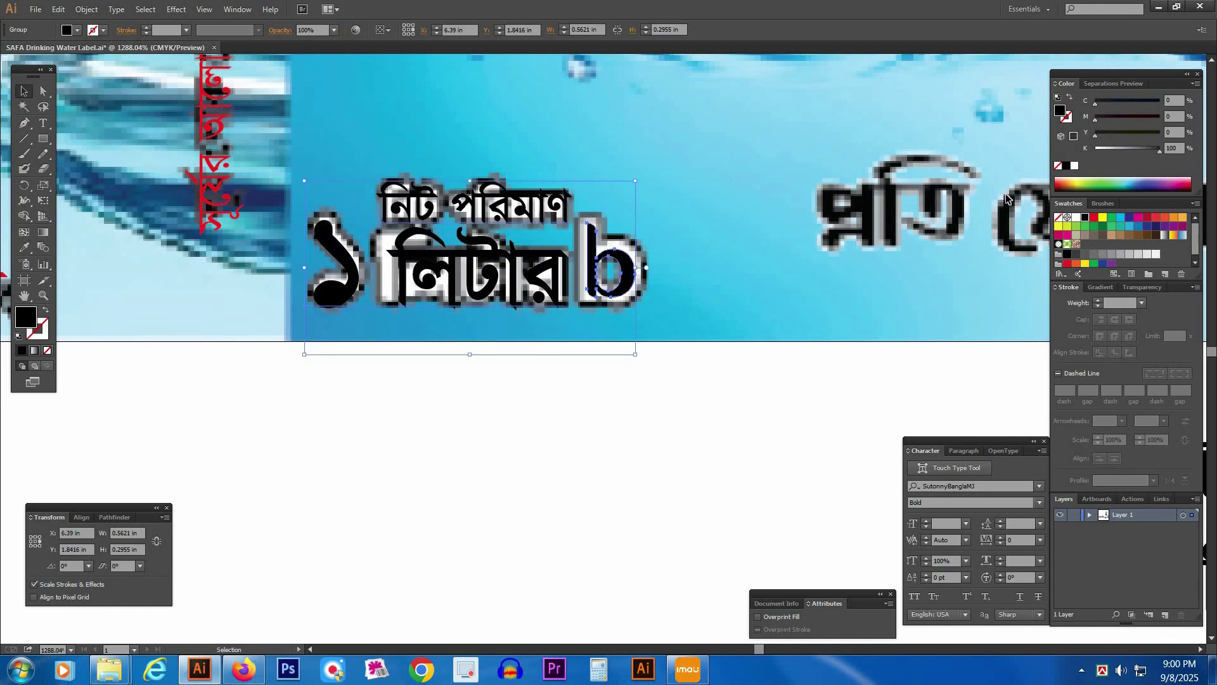
pyautogui.click(1077, 218)
pyautogui.moveTo(652, 380); pyautogui.dragTo(660, 381)
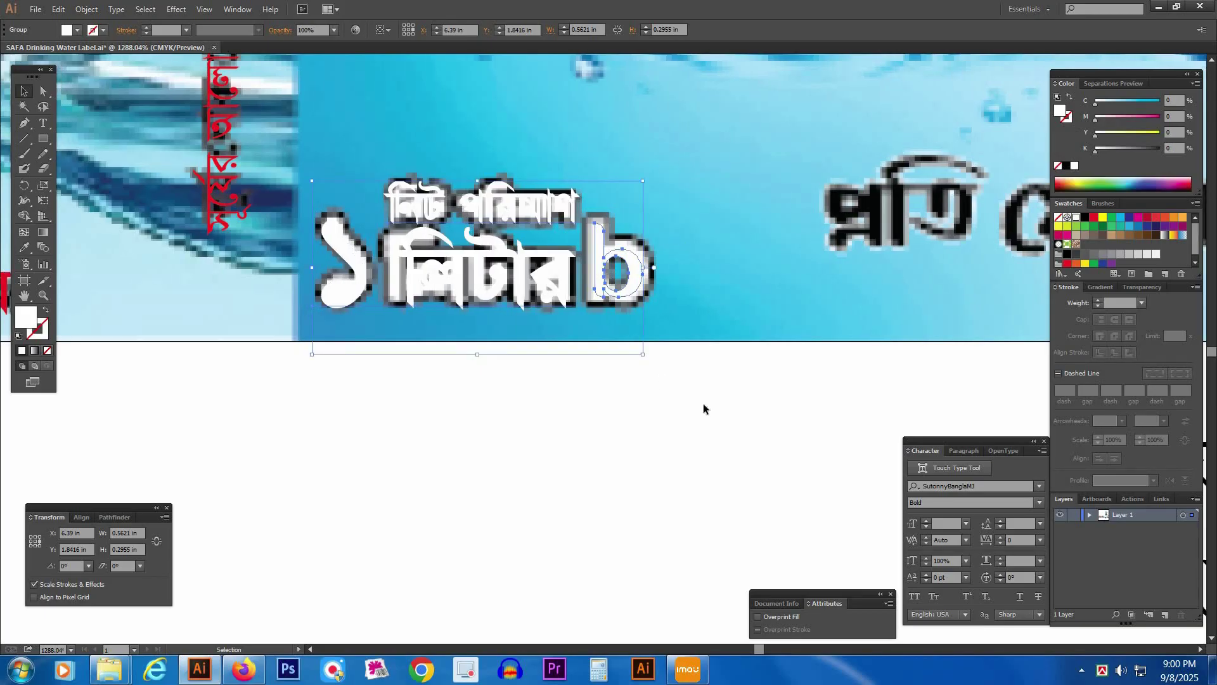
# - Give the Bengali net-content group a 1 pt black stroke with round corners
pyautogui.click(662, 424)
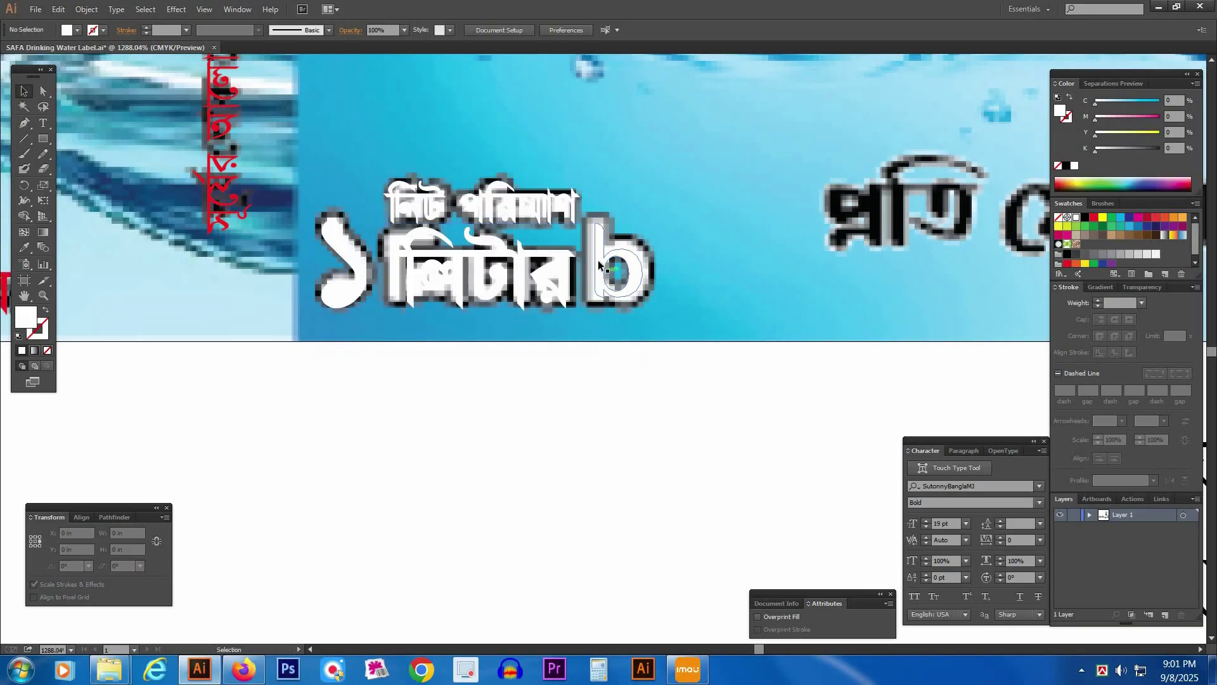
pyautogui.click(599, 261)
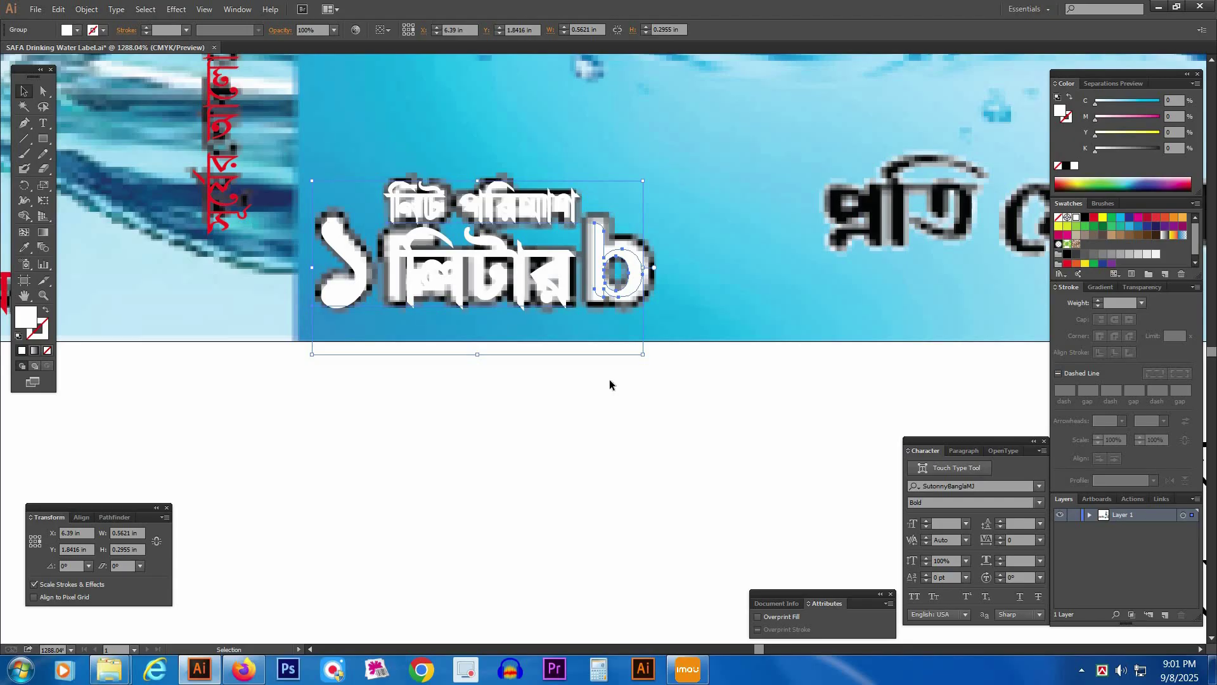
pyautogui.click(553, 489)
pyautogui.moveTo(676, 357); pyautogui.dragTo(682, 361)
pyautogui.press('a')
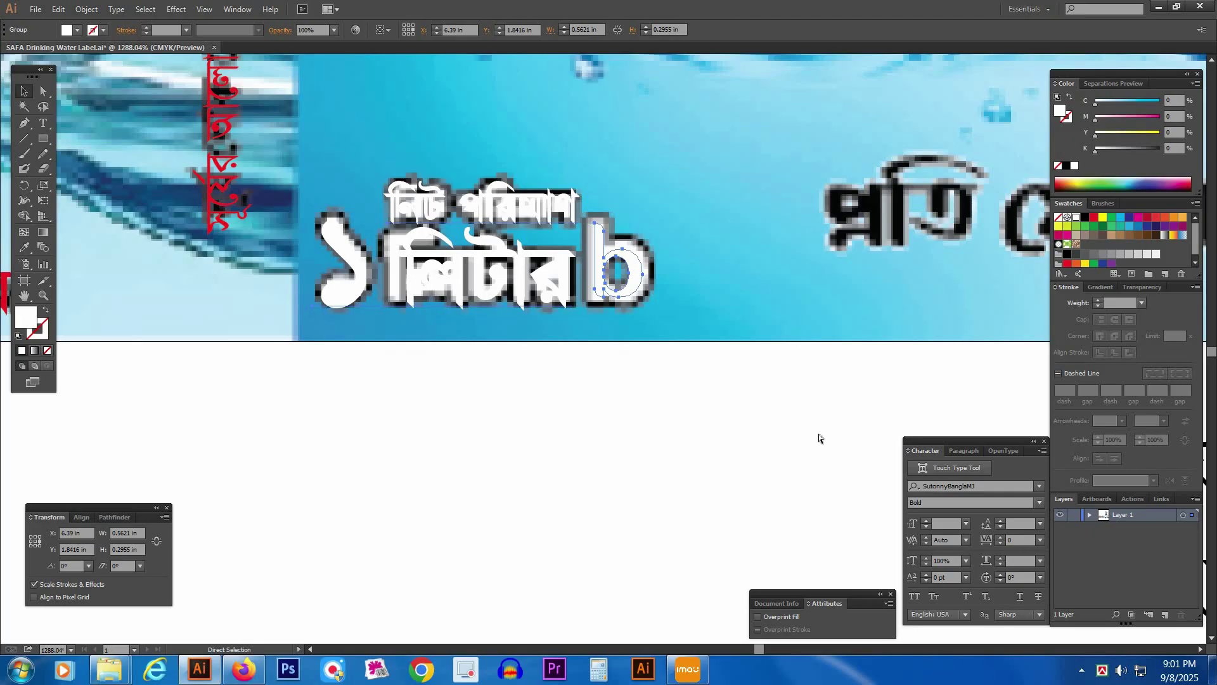
pyautogui.press('v')
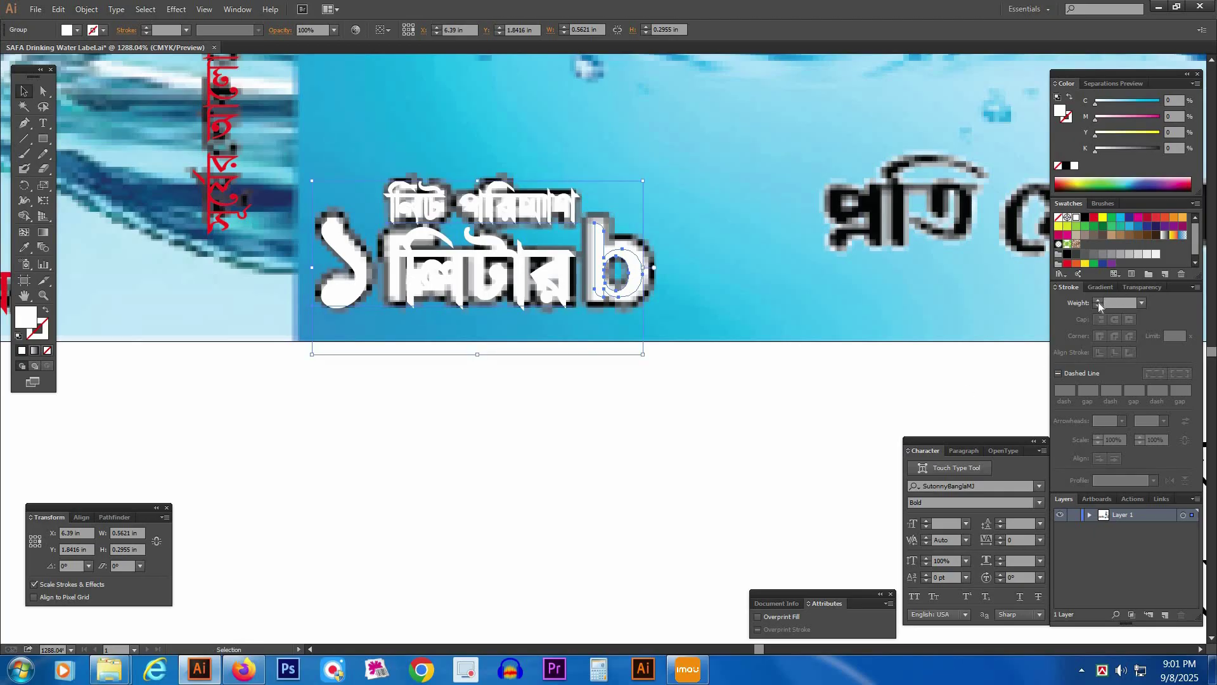
pyautogui.click(1099, 302)
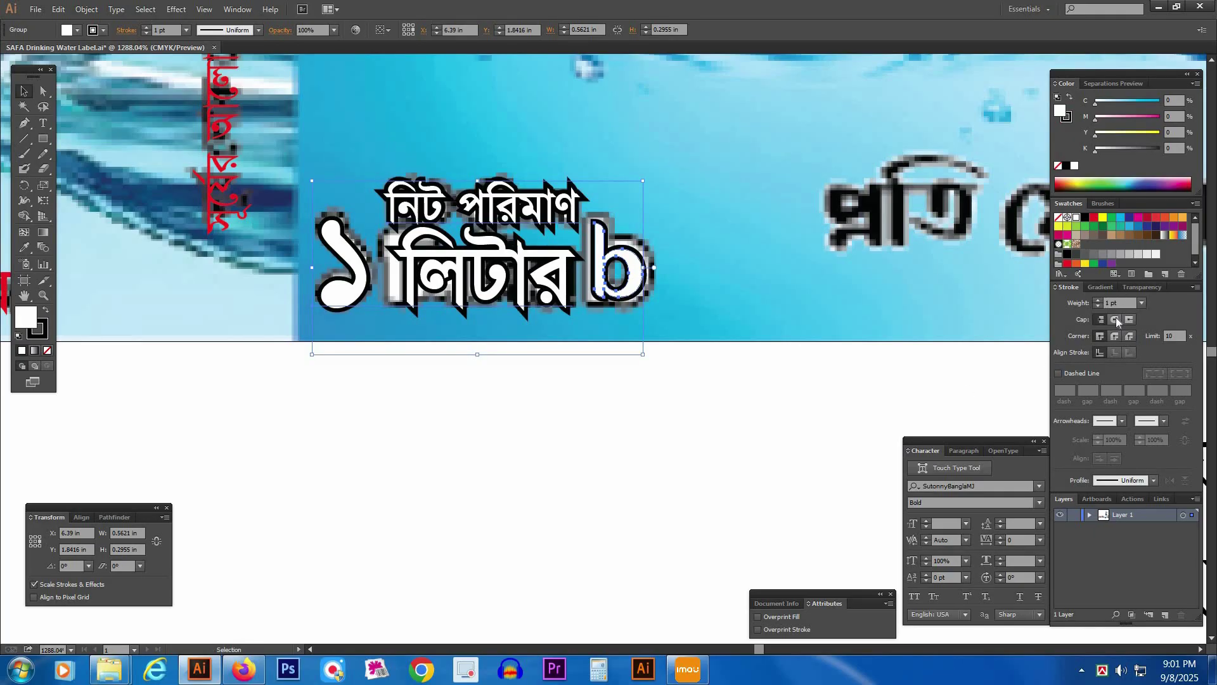
pyautogui.click(1114, 336)
pyautogui.click(697, 241)
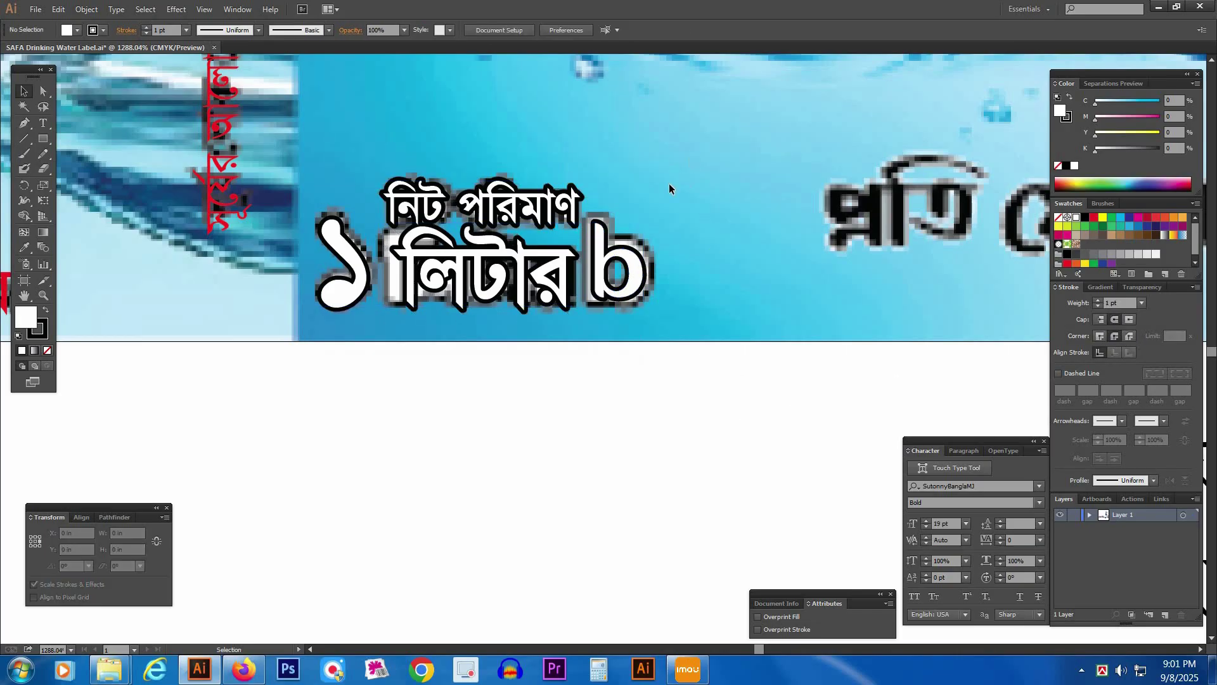
pyautogui.click(339, 351)
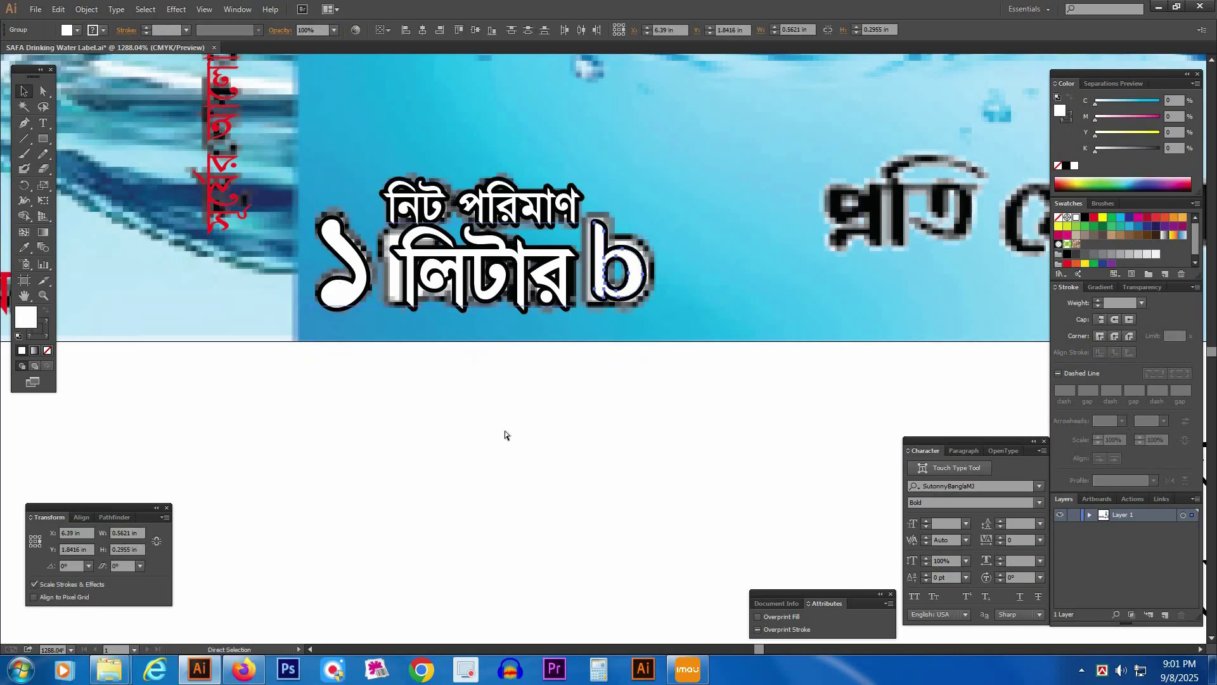
pyautogui.click(562, 444)
# - Fill the English "Net Content 1 Liter b" group on the front panel white
pyautogui.press('Tab')
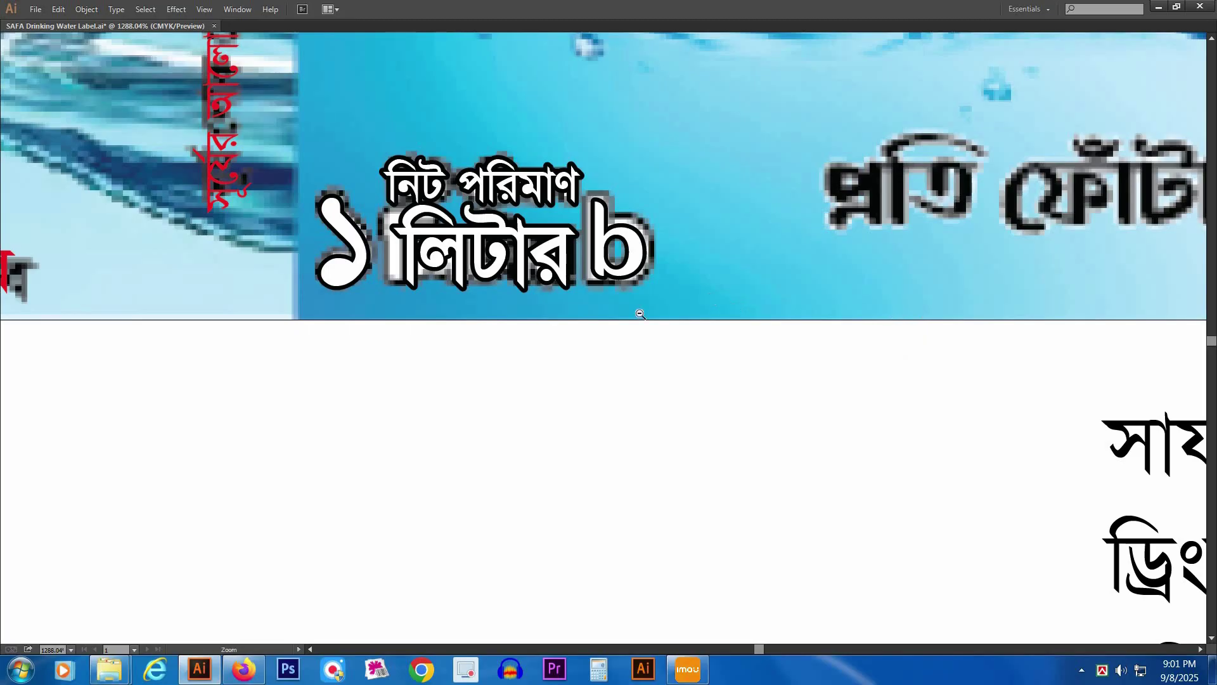
pyautogui.keyDown('ctrl'); pyautogui.keyDown('alt'); pyautogui.click(716, 306); pyautogui.keyUp('alt'); pyautogui.keyUp('ctrl')
pyautogui.keyDown('ctrl'); pyautogui.keyDown('alt'); pyautogui.click(736, 302); pyautogui.keyUp('alt'); pyautogui.keyUp('ctrl')
pyautogui.moveTo(393, 313); pyautogui.dragTo(970, 296)
pyautogui.moveTo(337, 317); pyautogui.dragTo(964, 305)
pyautogui.moveTo(440, 329); pyautogui.dragTo(989, 337)
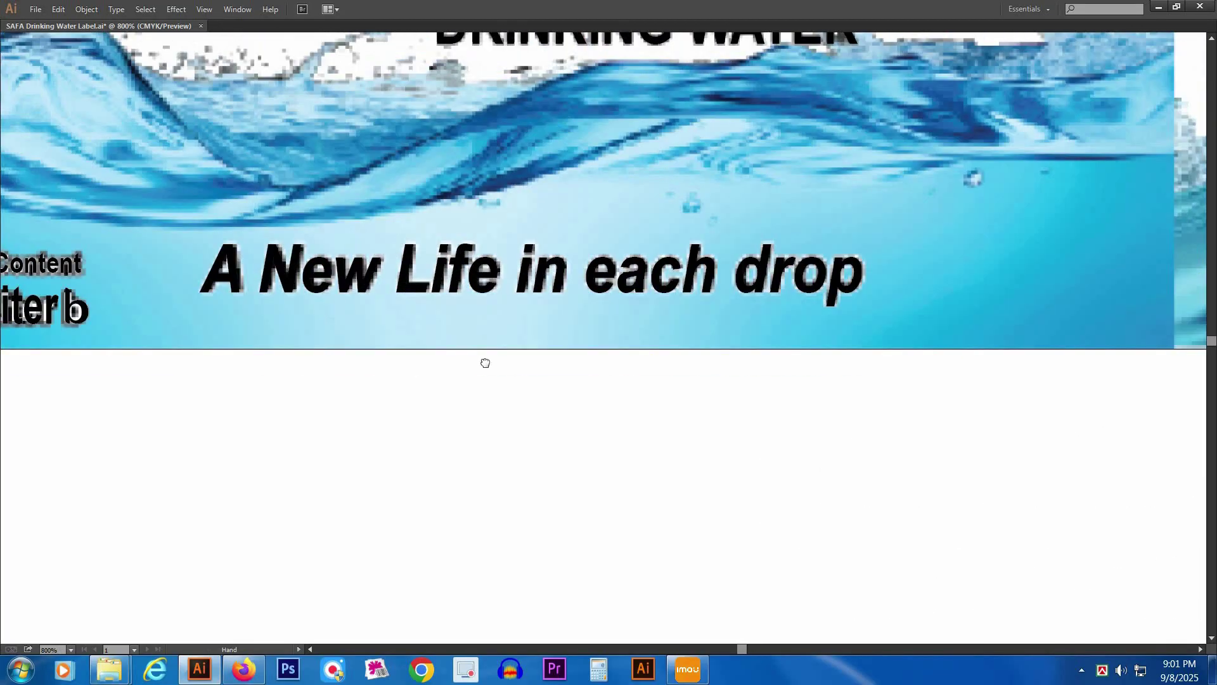
pyautogui.moveTo(485, 363); pyautogui.dragTo(497, 364)
pyautogui.moveTo(290, 345); pyautogui.dragTo(497, 359)
pyautogui.moveTo(244, 361); pyautogui.dragTo(459, 369)
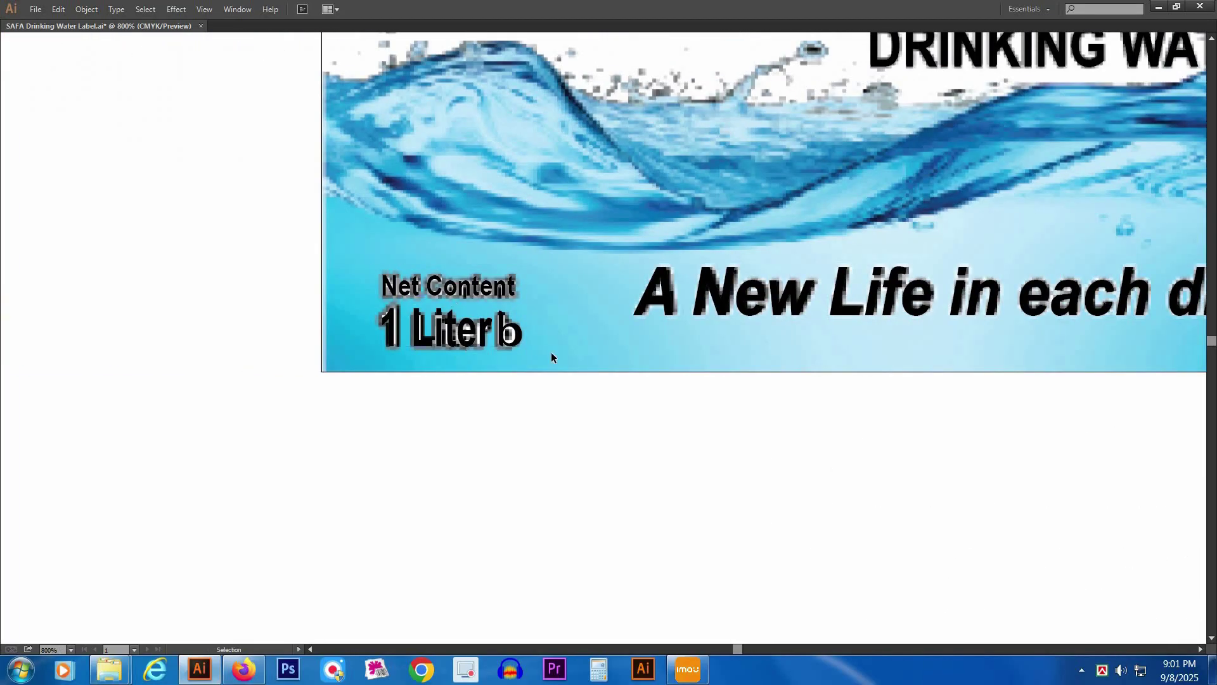
pyautogui.moveTo(551, 352); pyautogui.dragTo(554, 354)
pyautogui.press('Tab')
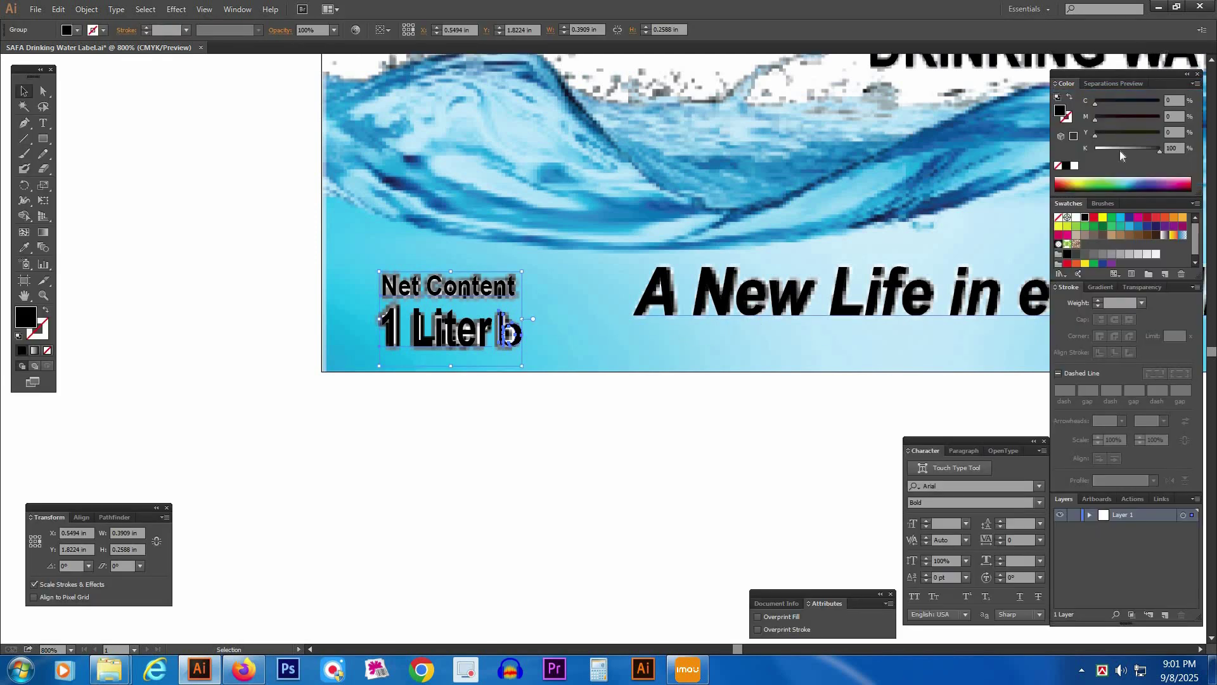
pyautogui.click(1074, 166)
pyautogui.hotkey('ctrl', 'shift', 'b')
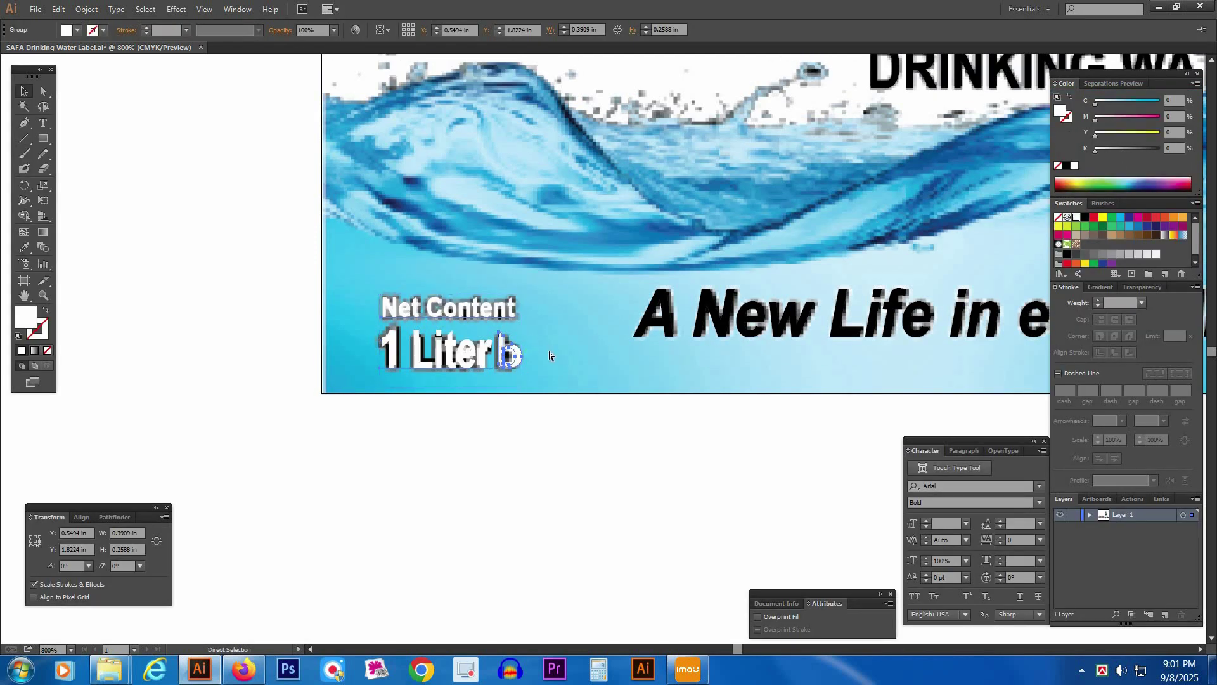
# - Outline the English net-content group with a 1 pt black stroke and round corners
pyautogui.click(1099, 300)
pyautogui.click(1114, 339)
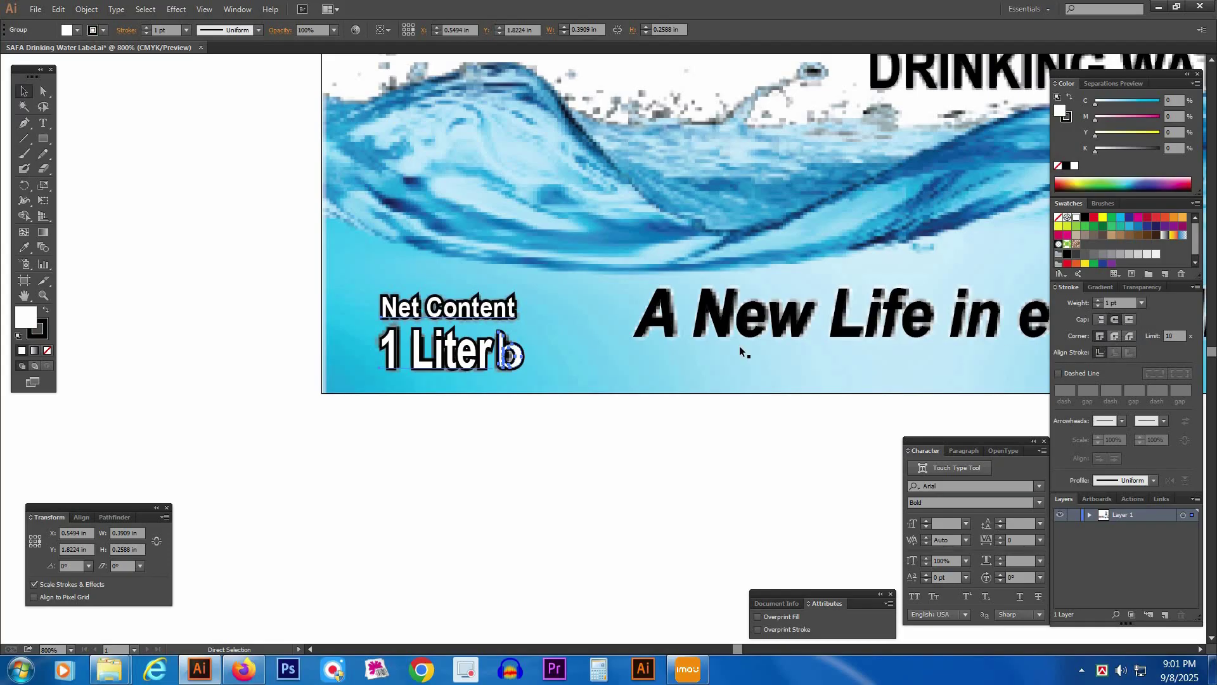
pyautogui.moveTo(353, 270); pyautogui.dragTo(556, 400)
pyautogui.hotkey('ctrl', 'g')
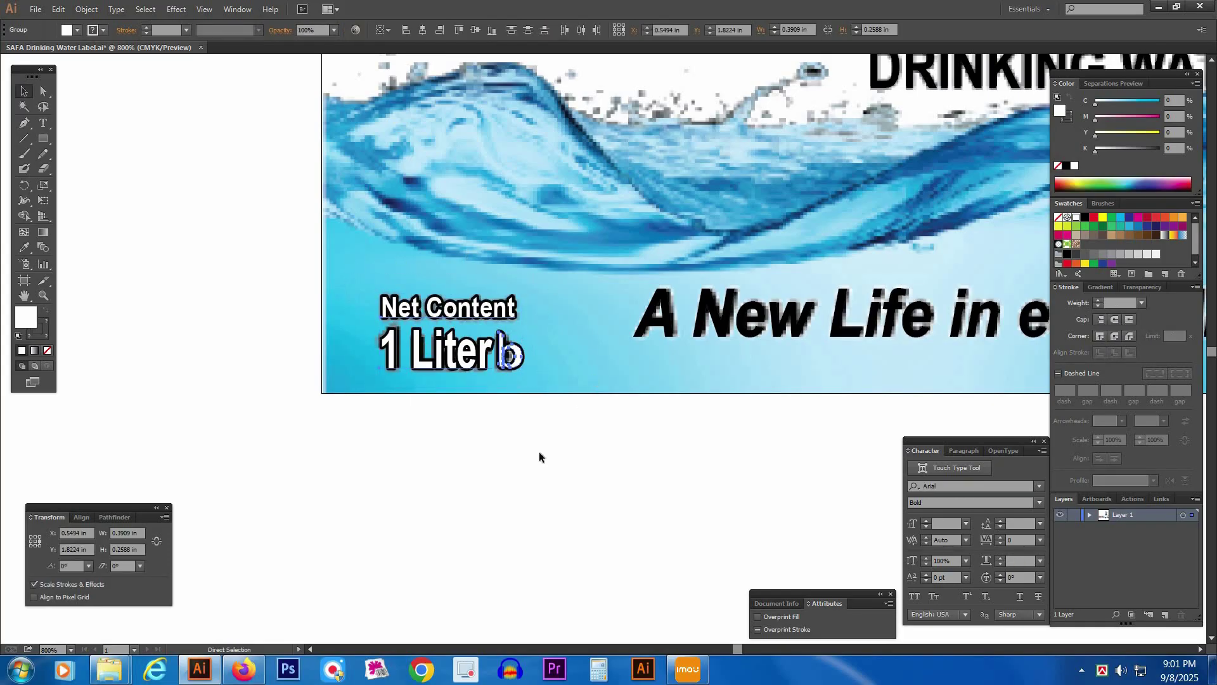
pyautogui.click(539, 453)
# - Move the two-line text "সাফা" and "ড্রিংকিং ওয়াটার" onto the Bengali front panel, just under the blurry "ড্রিংকিং ওয়াটার"
pyautogui.moveTo(939, 379); pyautogui.dragTo(561, 368)
pyautogui.moveTo(1008, 369); pyautogui.dragTo(688, 370)
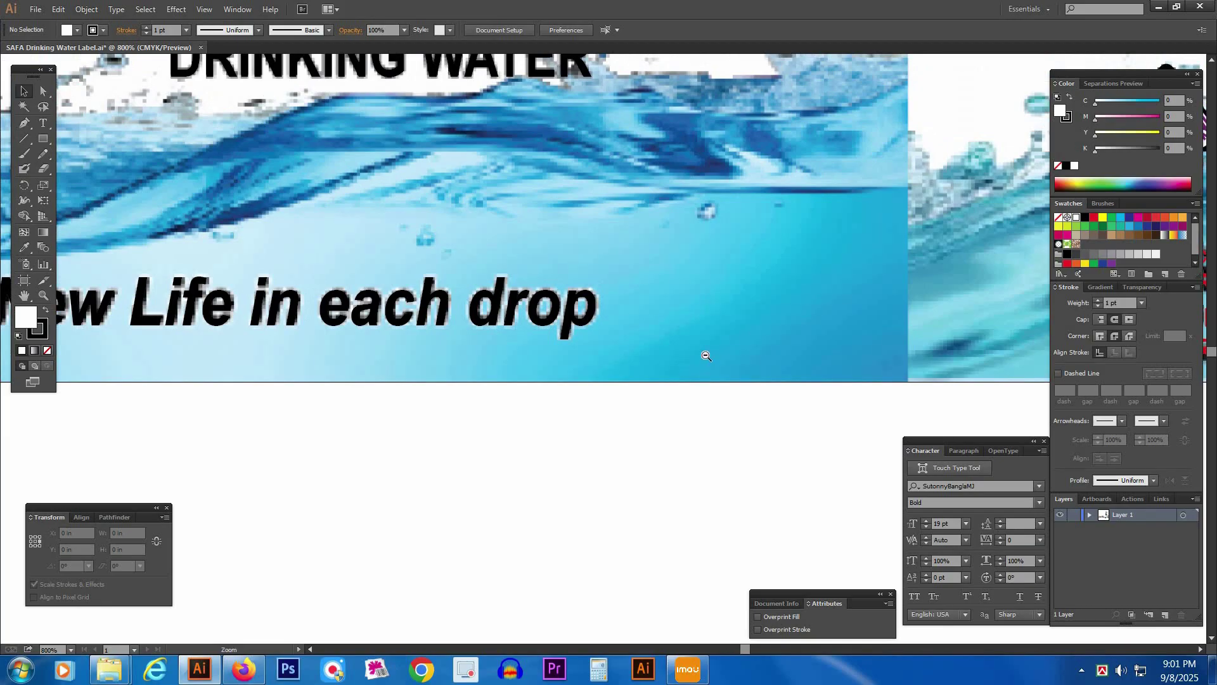
pyautogui.keyDown('ctrl'); pyautogui.keyDown('alt'); pyautogui.click(706, 356); pyautogui.keyUp('alt'); pyautogui.keyUp('ctrl')
pyautogui.keyDown('ctrl'); pyautogui.keyDown('alt'); pyautogui.click(707, 356); pyautogui.keyUp('alt'); pyautogui.keyUp('ctrl')
pyautogui.moveTo(1017, 350); pyautogui.dragTo(570, 340)
pyautogui.moveTo(957, 328); pyautogui.dragTo(660, 338)
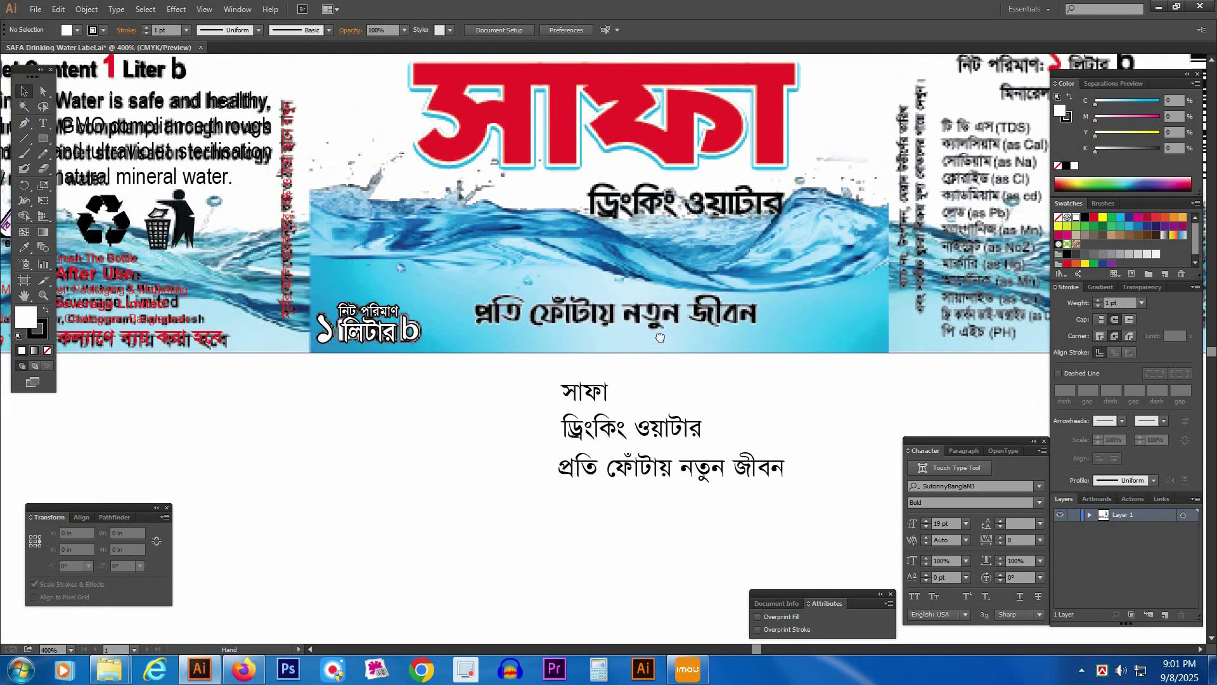
pyautogui.moveTo(804, 356); pyautogui.dragTo(733, 481)
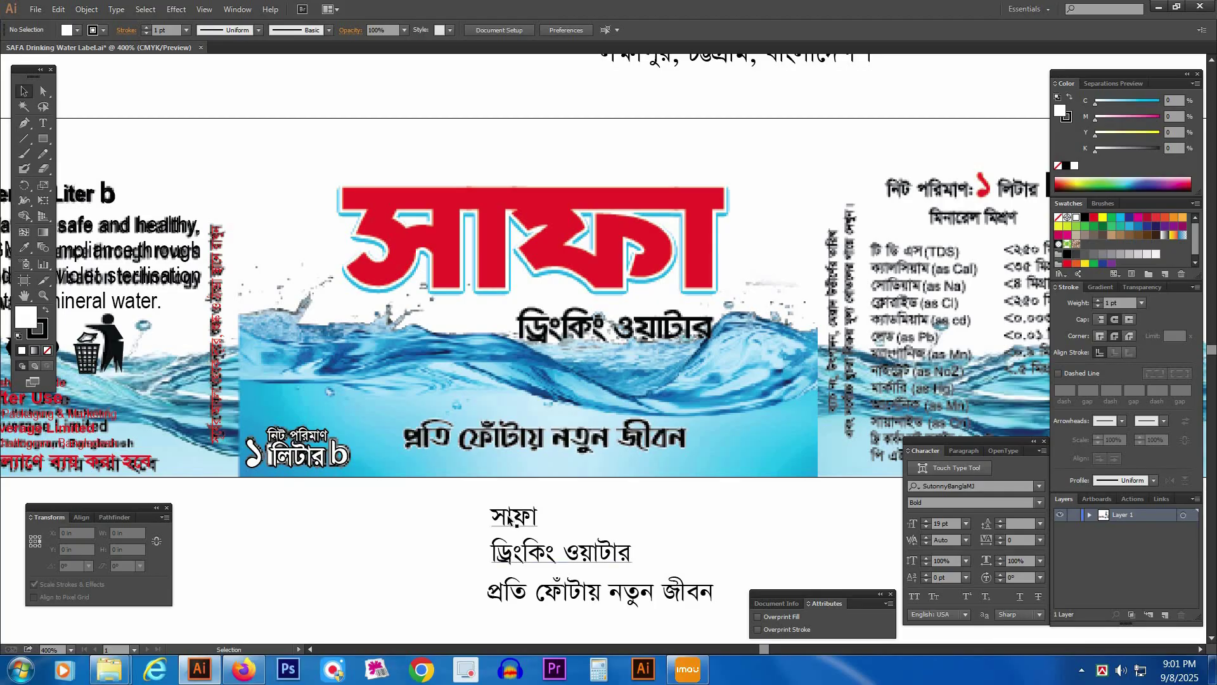
pyautogui.click(549, 555)
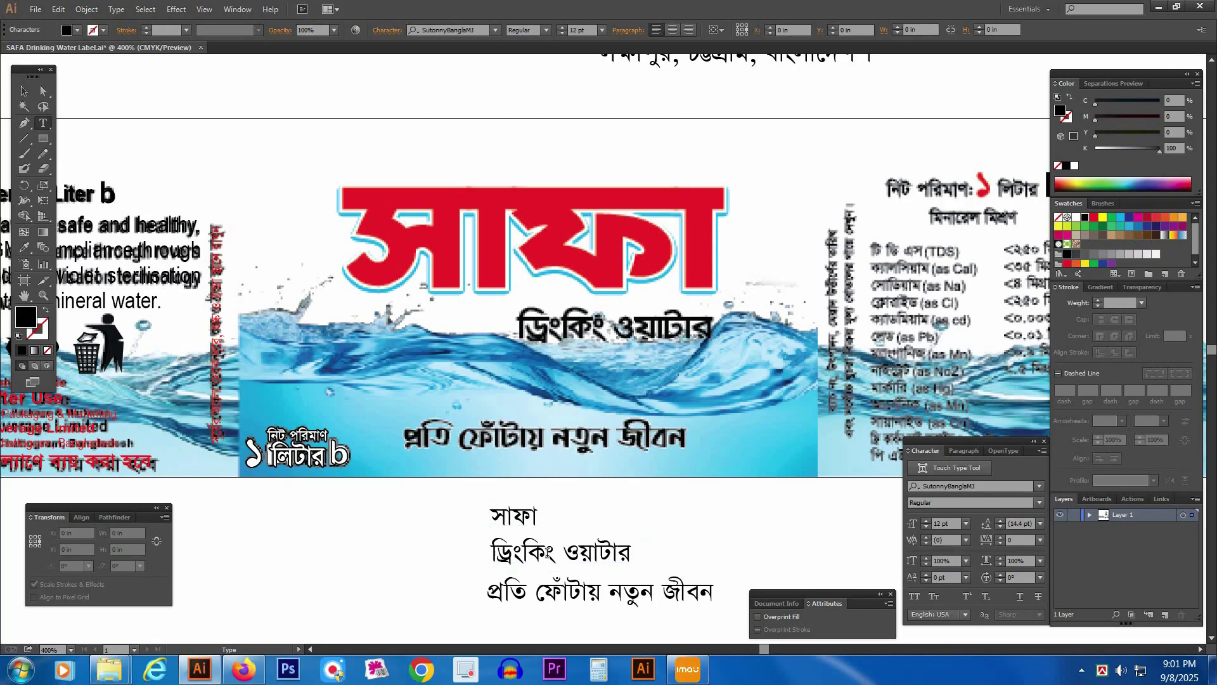
pyautogui.moveTo(549, 555); pyautogui.dragTo(614, 389)
pyautogui.moveTo(301, 128); pyautogui.dragTo(808, 468)
pyautogui.moveTo(703, 446); pyautogui.dragTo(646, 385)
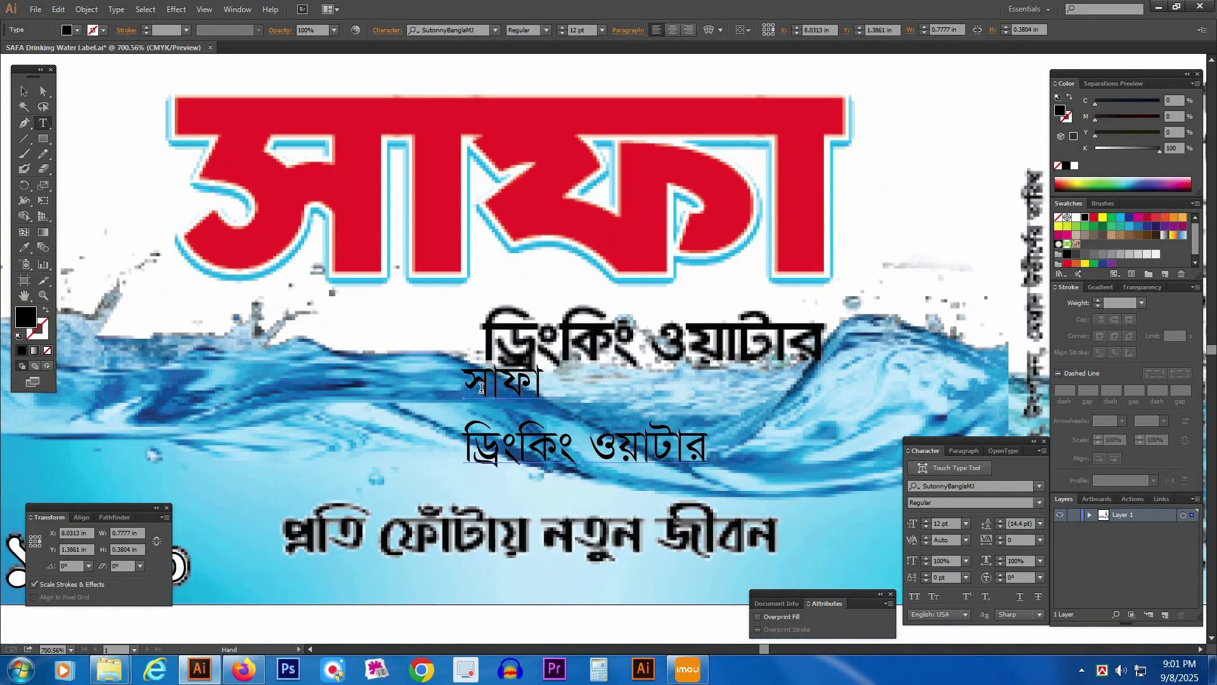
# - Cut "সাফা" out of the two-line text and paste it as a separate text object above the Bengali panel
pyautogui.doubleClick(508, 382)
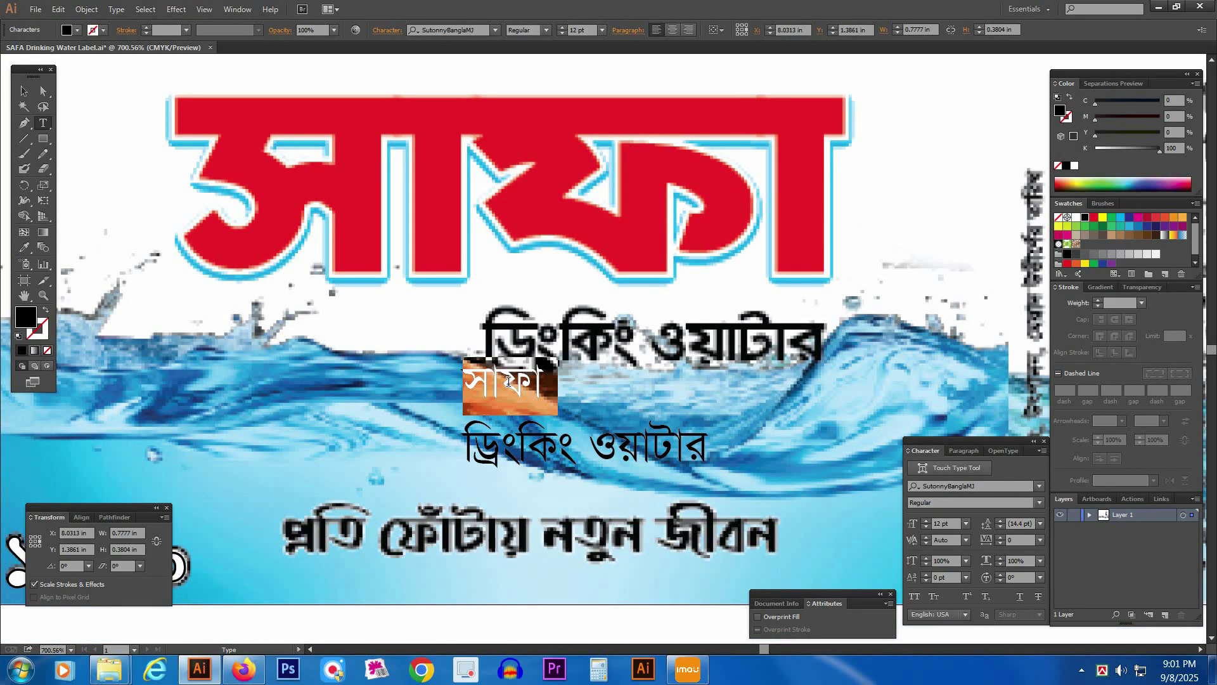
pyautogui.hotkey('ctrl', 'x')
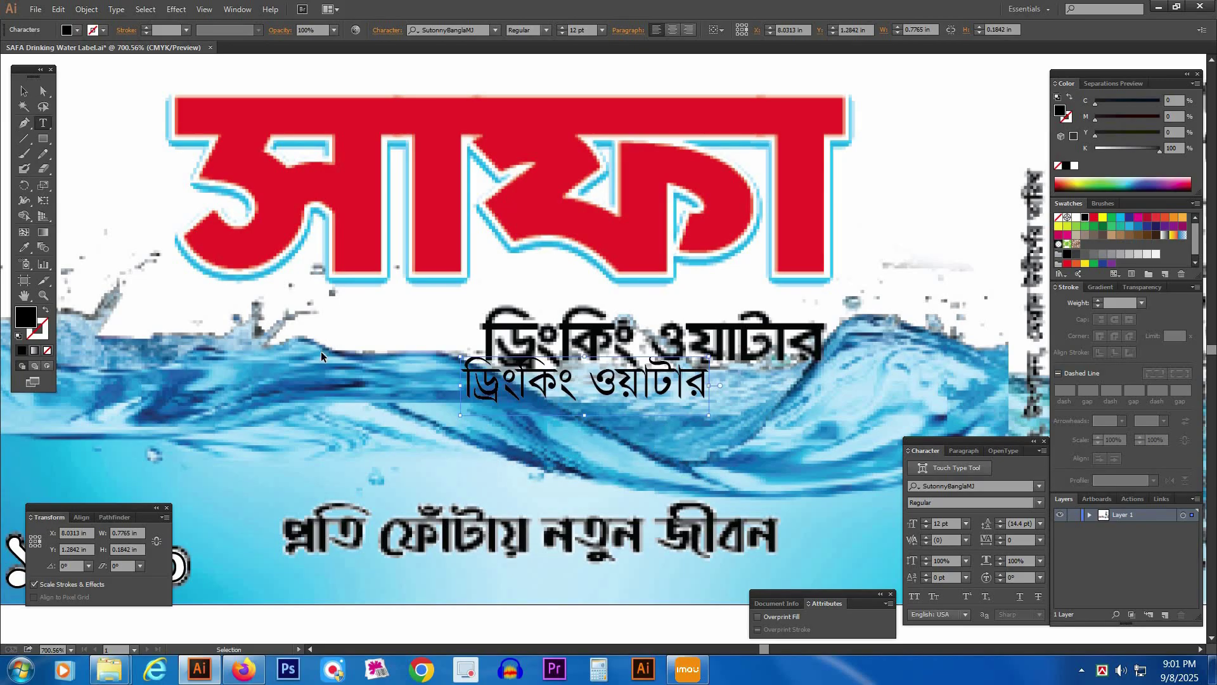
pyautogui.hotkey('ctrl', 'shift', 'a')
pyautogui.moveTo(408, 149); pyautogui.dragTo(415, 244)
pyautogui.click(401, 217)
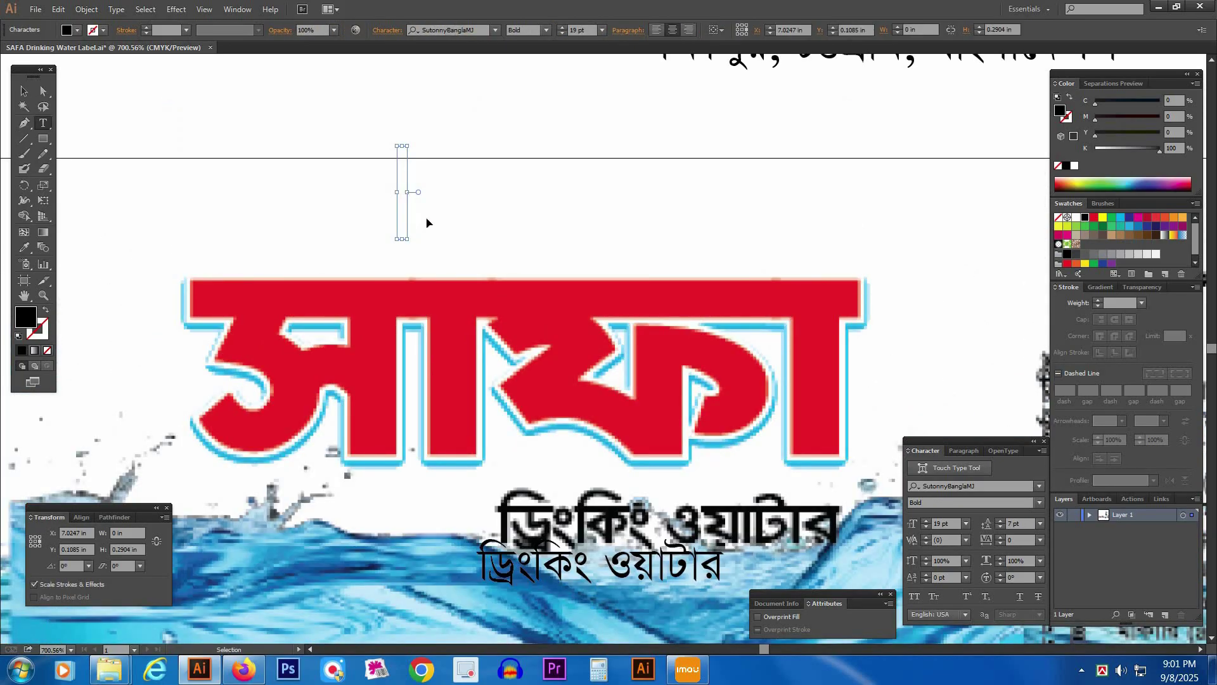
pyautogui.hotkey('ctrl', 'v')
pyautogui.moveTo(448, 211); pyautogui.dragTo(419, 144)
pyautogui.click(446, 242)
pyautogui.press('v')
pyautogui.scroll(-3, 446, 246)
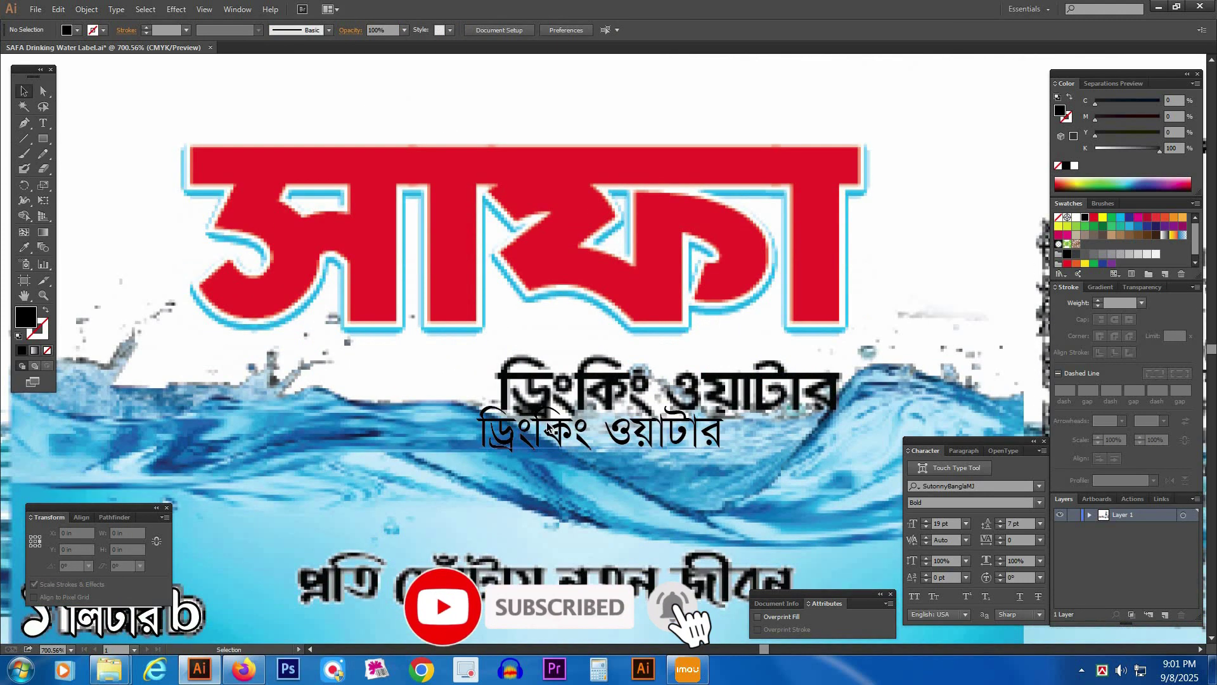
# - Set the live "ড্রিংকিং ওয়াটার" text on the Bengali front panel in KongshoMJ Bold
pyautogui.click(698, 447)
pyautogui.click(969, 486)
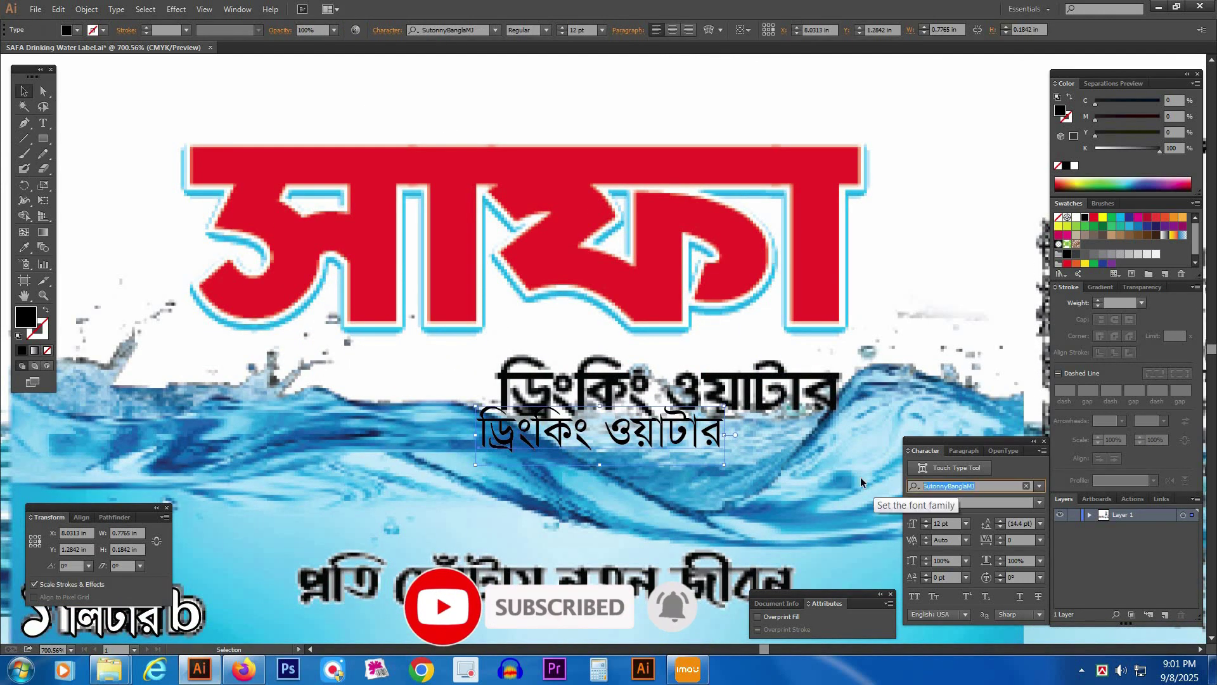
pyautogui.write('kong')
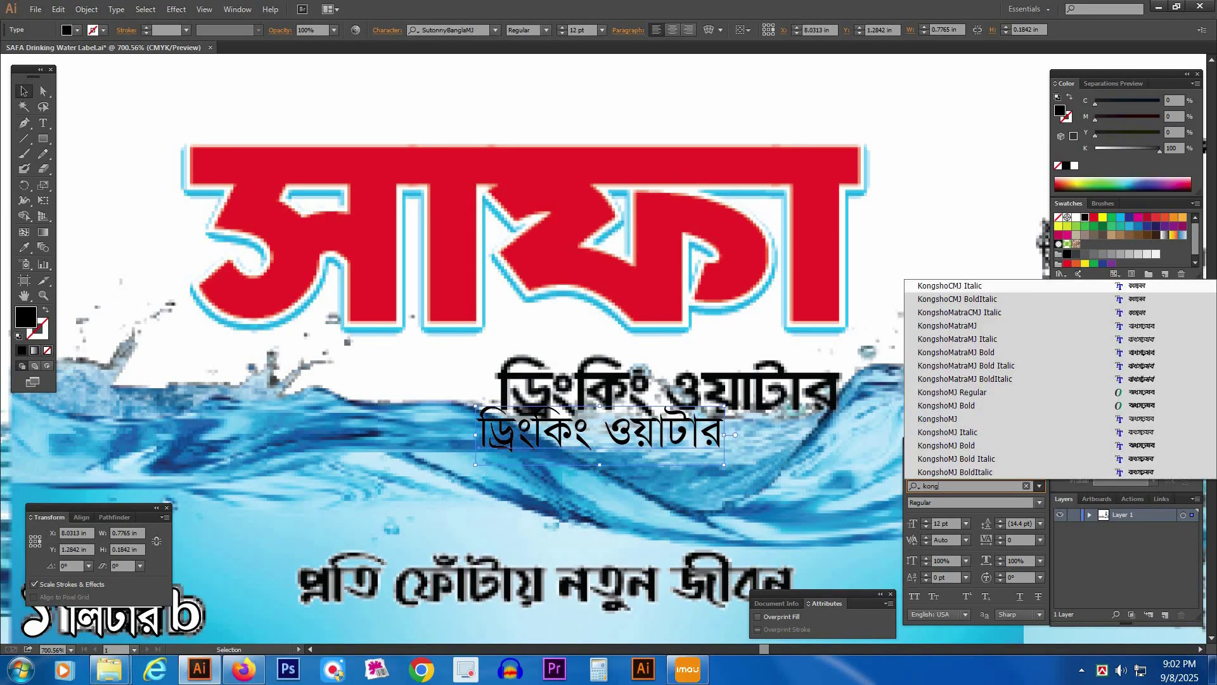
pyautogui.click(957, 420)
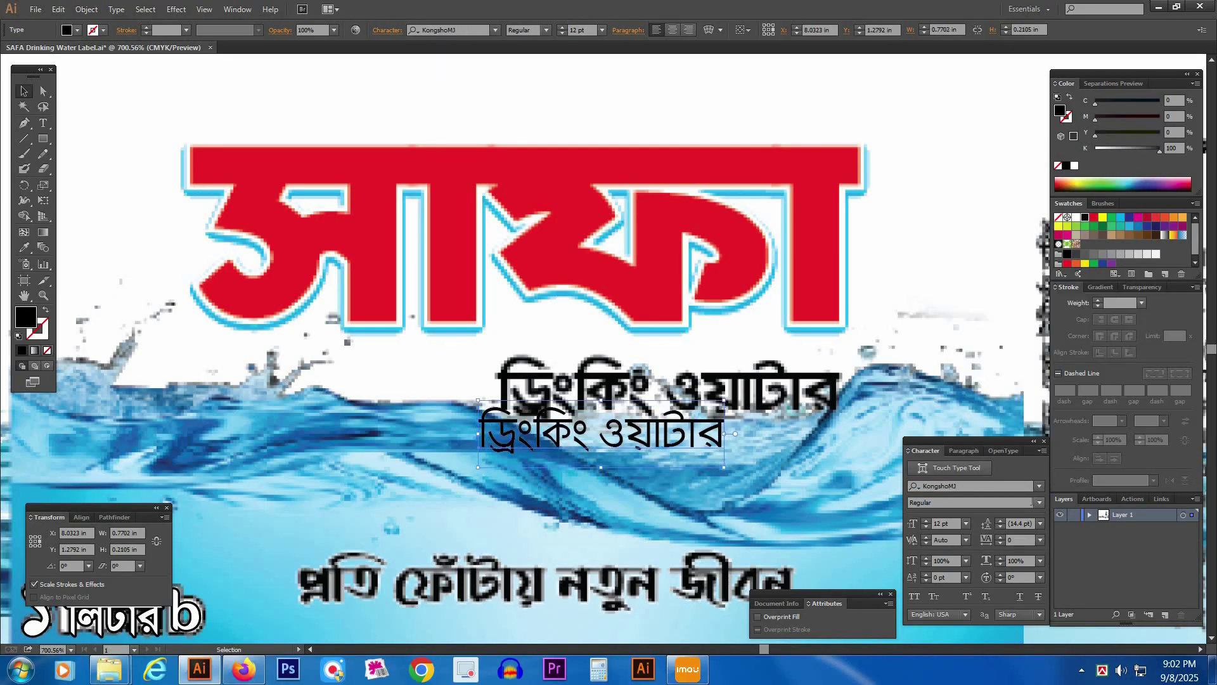
pyautogui.click(1040, 503)
pyautogui.click(952, 545)
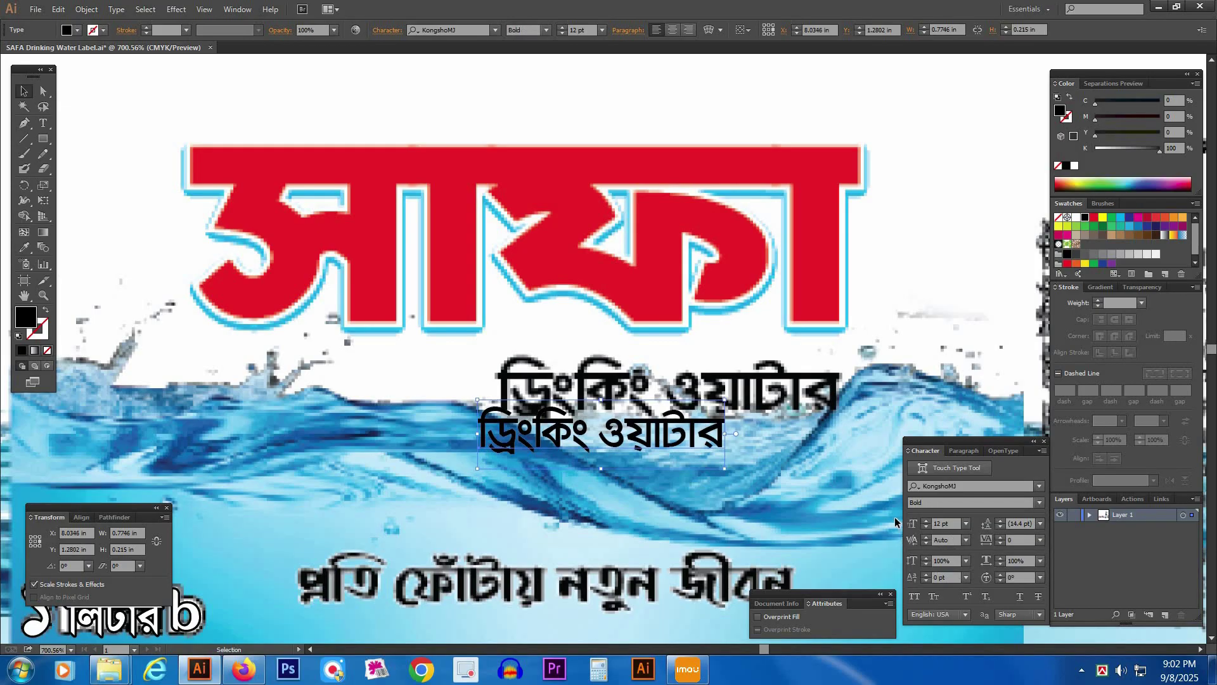
# - Fit the live "ড্রিংকিং ওয়াটার" text over the blurry wording beneath the red "সাফা" logo
pyautogui.press('Tab')
pyautogui.moveTo(727, 414); pyautogui.dragTo(779, 393)
pyautogui.click(842, 469)
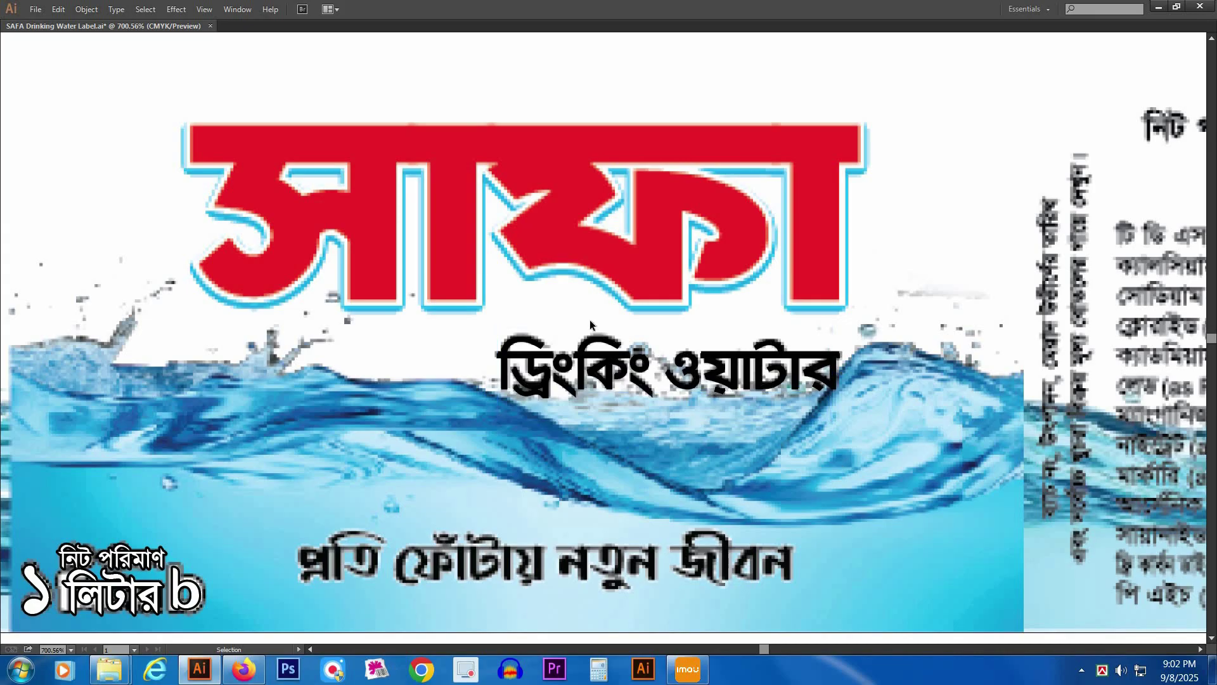
pyautogui.press('a')
pyautogui.press('v')
pyautogui.moveTo(353, 226); pyautogui.dragTo(411, 244)
# - Prepare the Pen tool for tracing with no fill and a 0.2 pt black stroke
pyautogui.press('Tab')
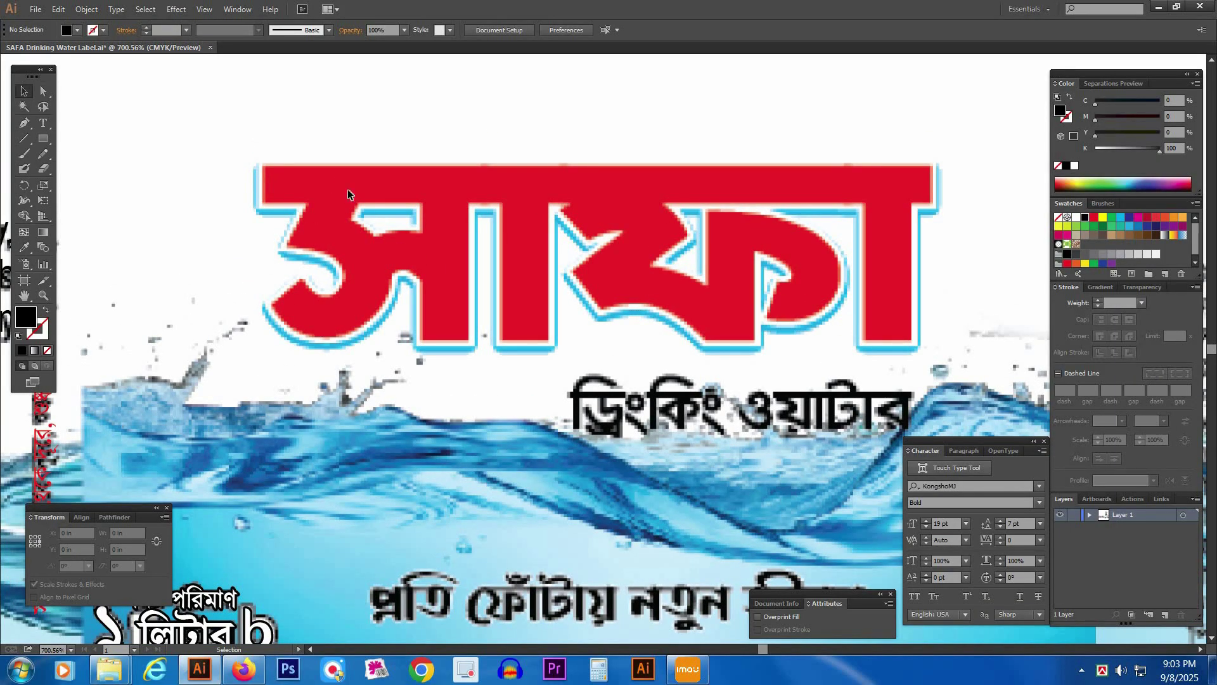
pyautogui.click(47, 310)
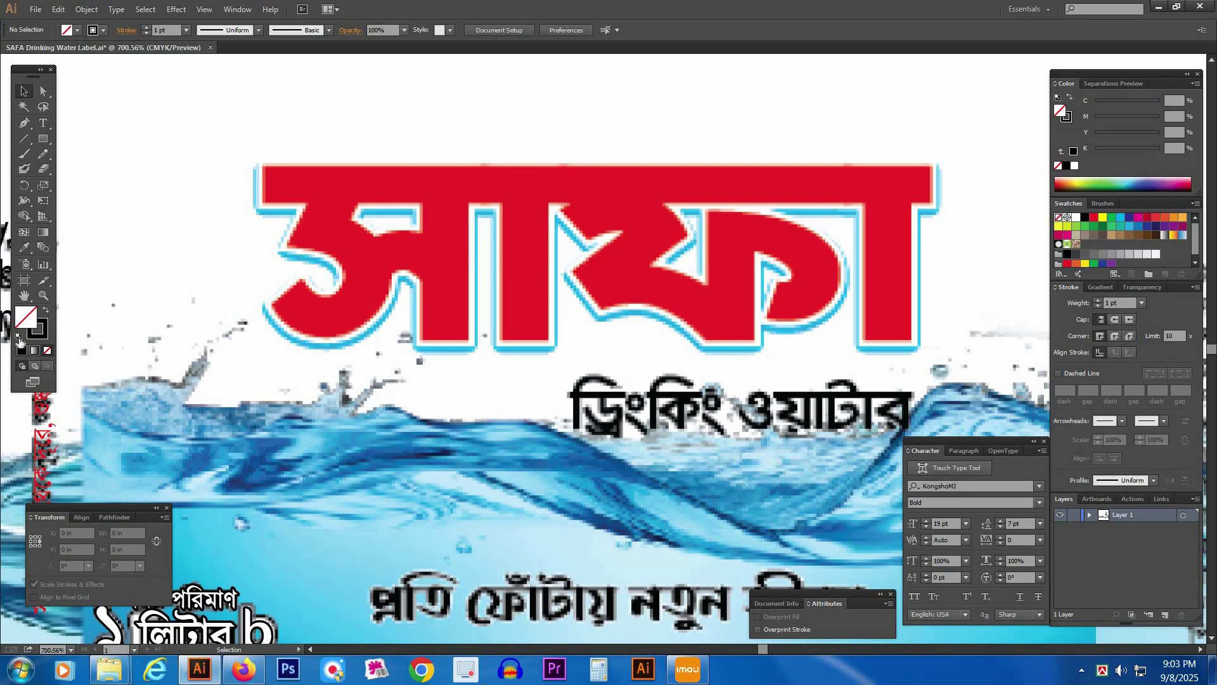
pyautogui.click(48, 310)
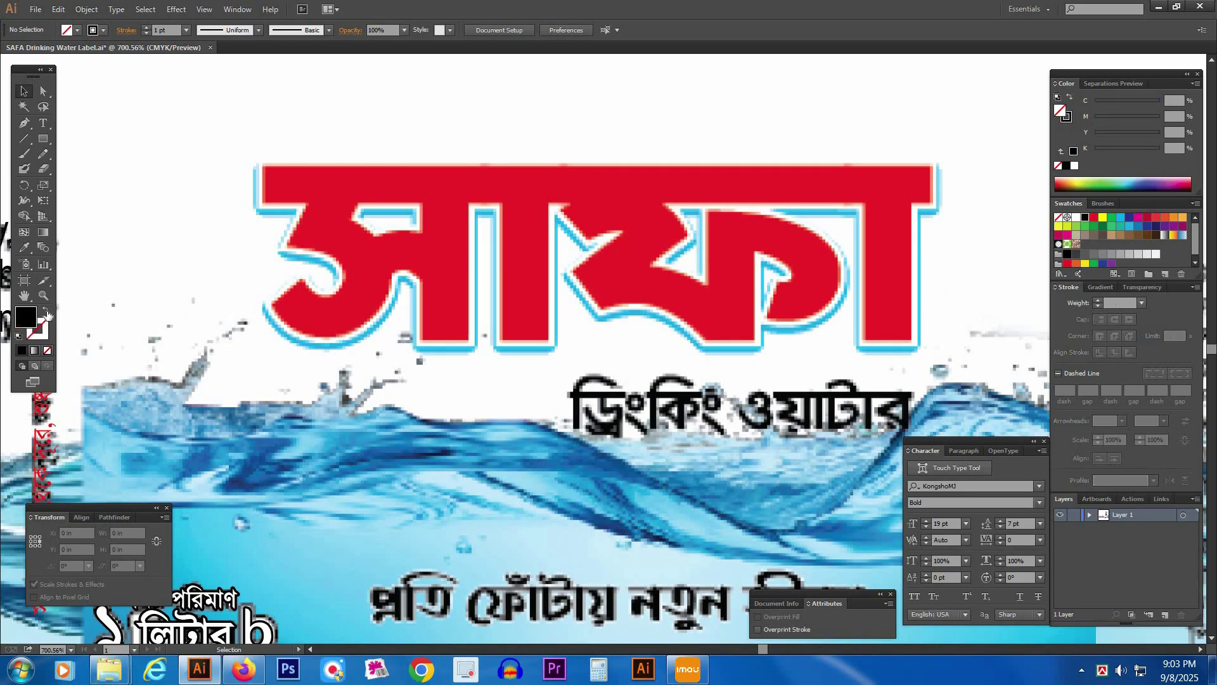
pyautogui.click(48, 311)
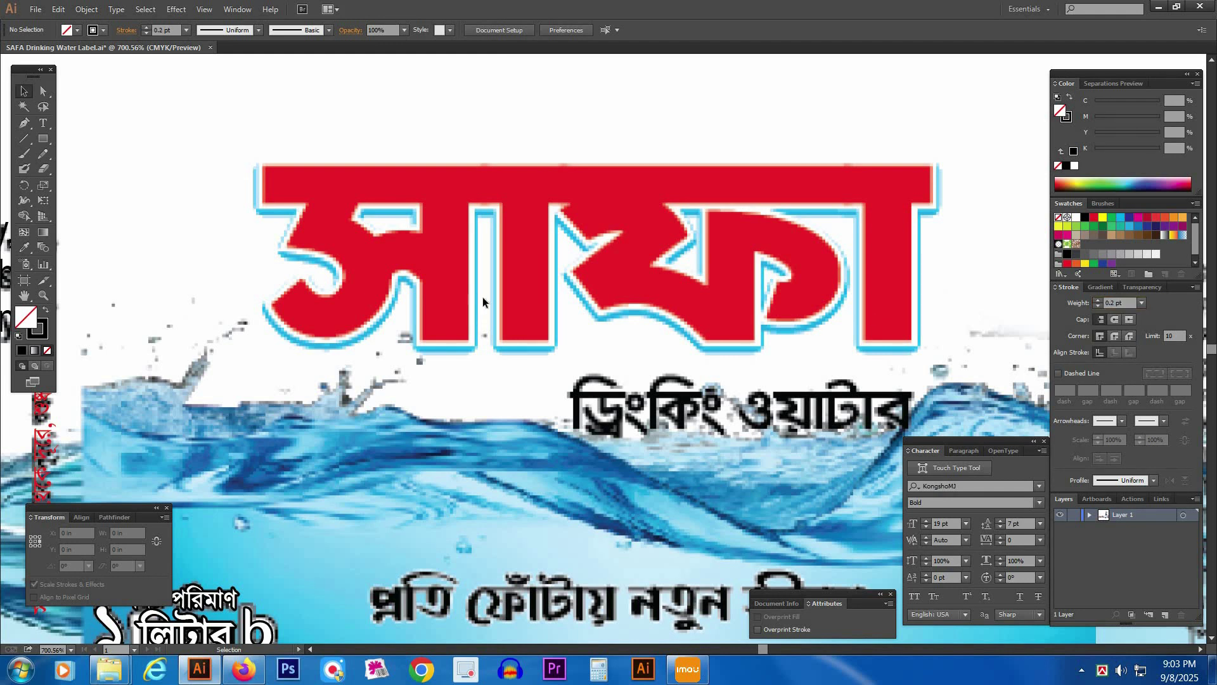
pyautogui.click(22, 124)
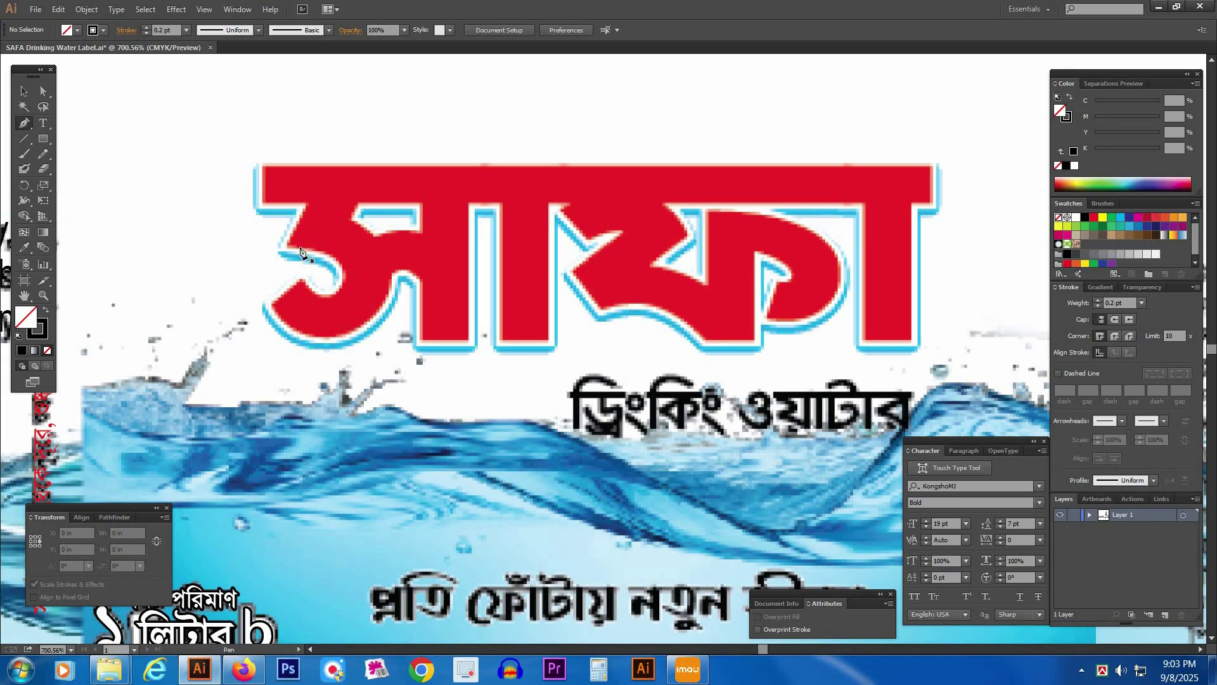
# - Trace the "স" of the red "সাফা" logo from its headline around the hook and lower bowl to the notch beside the stem
pyautogui.moveTo(183, 144); pyautogui.dragTo(737, 417)
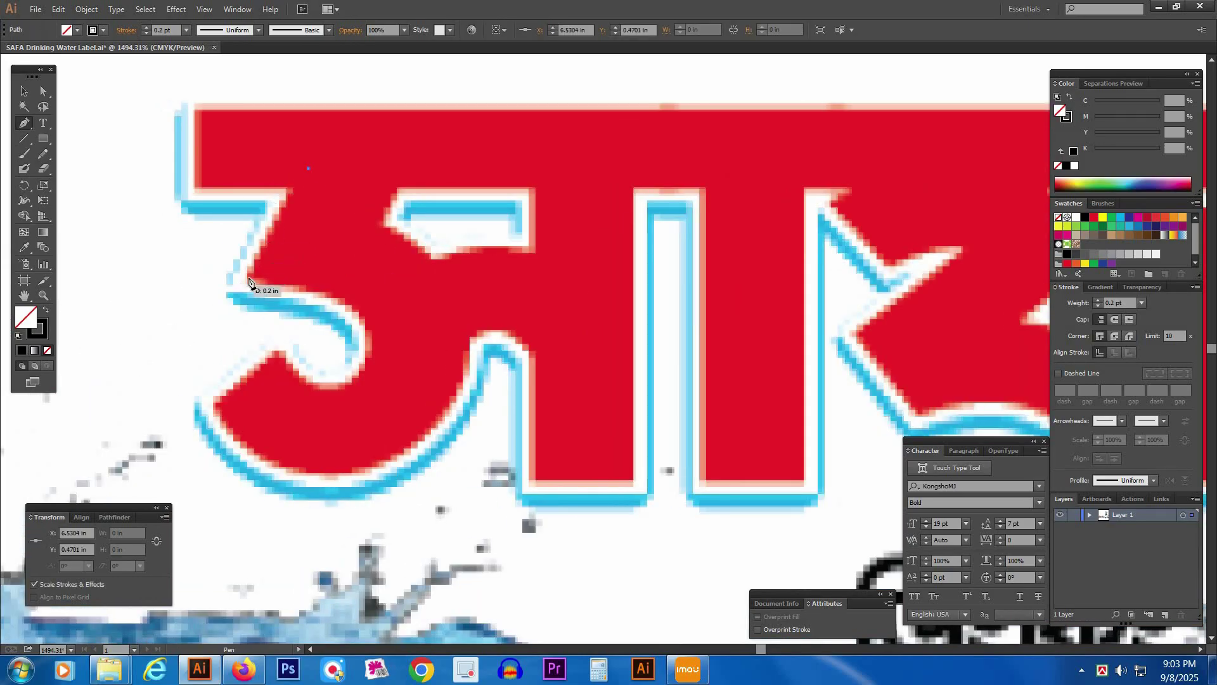
pyautogui.click(247, 281)
pyautogui.moveTo(338, 207); pyautogui.dragTo(375, 138)
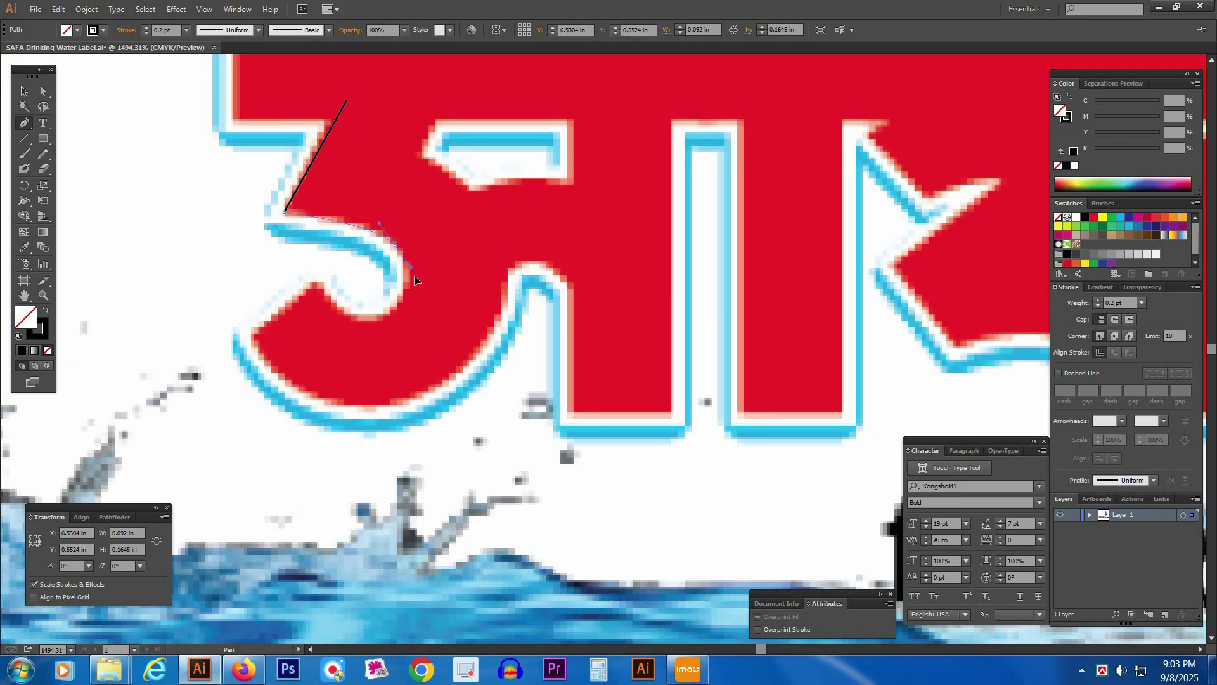
pyautogui.moveTo(413, 277); pyautogui.dragTo(416, 278)
pyautogui.moveTo(315, 282); pyautogui.dragTo(241, 189)
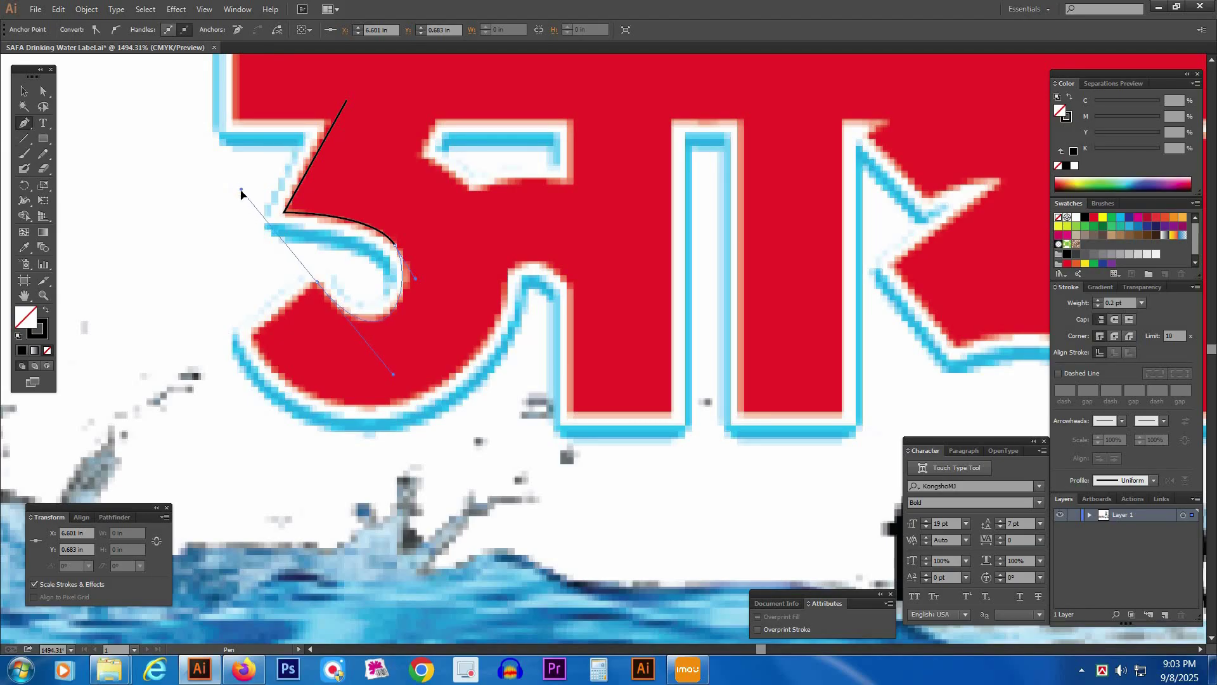
pyautogui.click(316, 281)
pyautogui.click(251, 339)
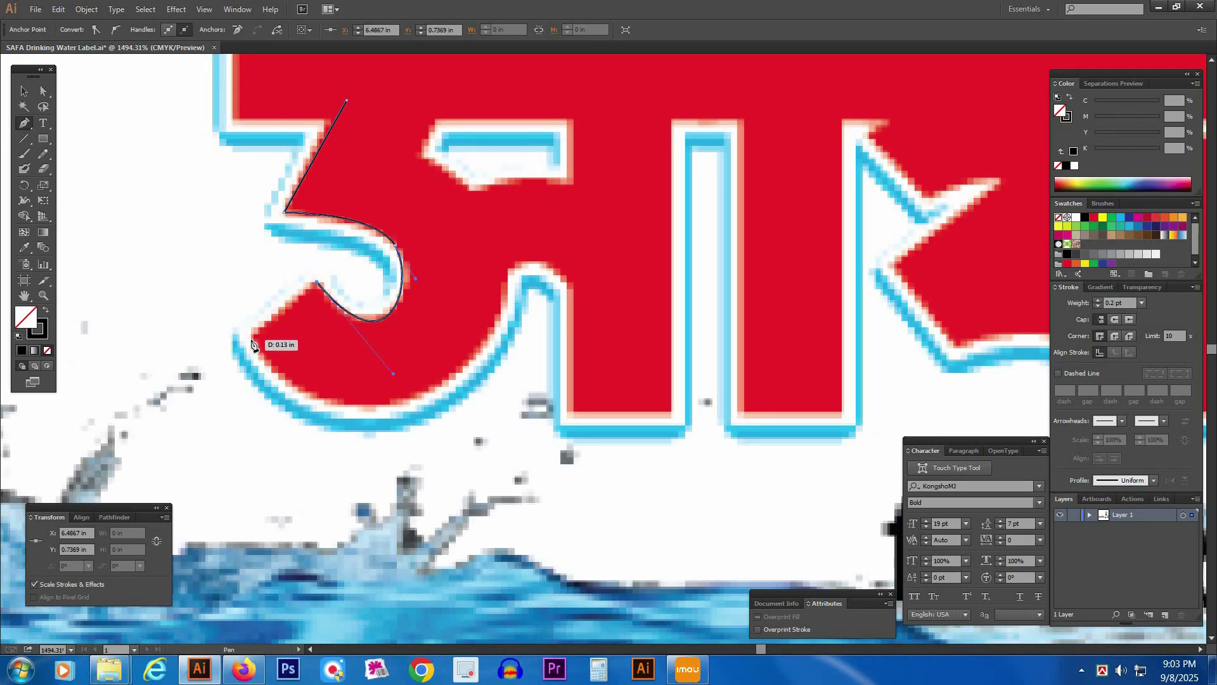
pyautogui.moveTo(448, 381); pyautogui.dragTo(535, 327)
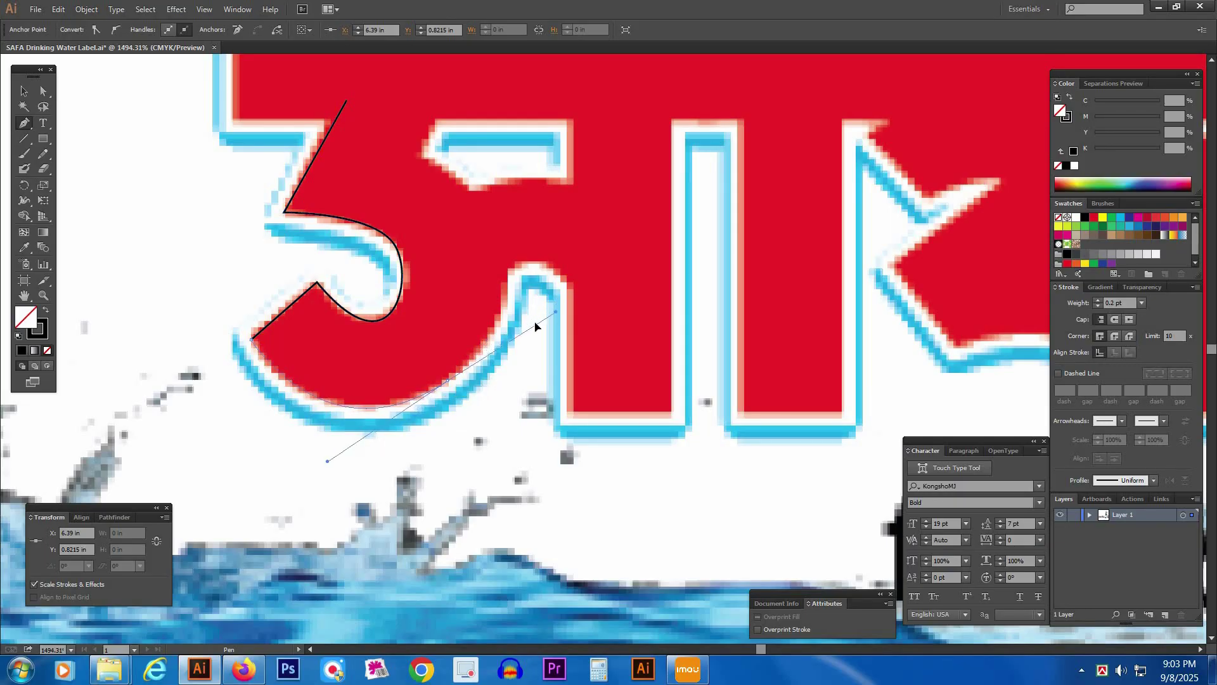
pyautogui.click(510, 271)
# - Trace the notch, connecting arm and upper inner edge of the "স" and close its outline at the headline
pyautogui.moveTo(574, 290); pyautogui.dragTo(571, 287)
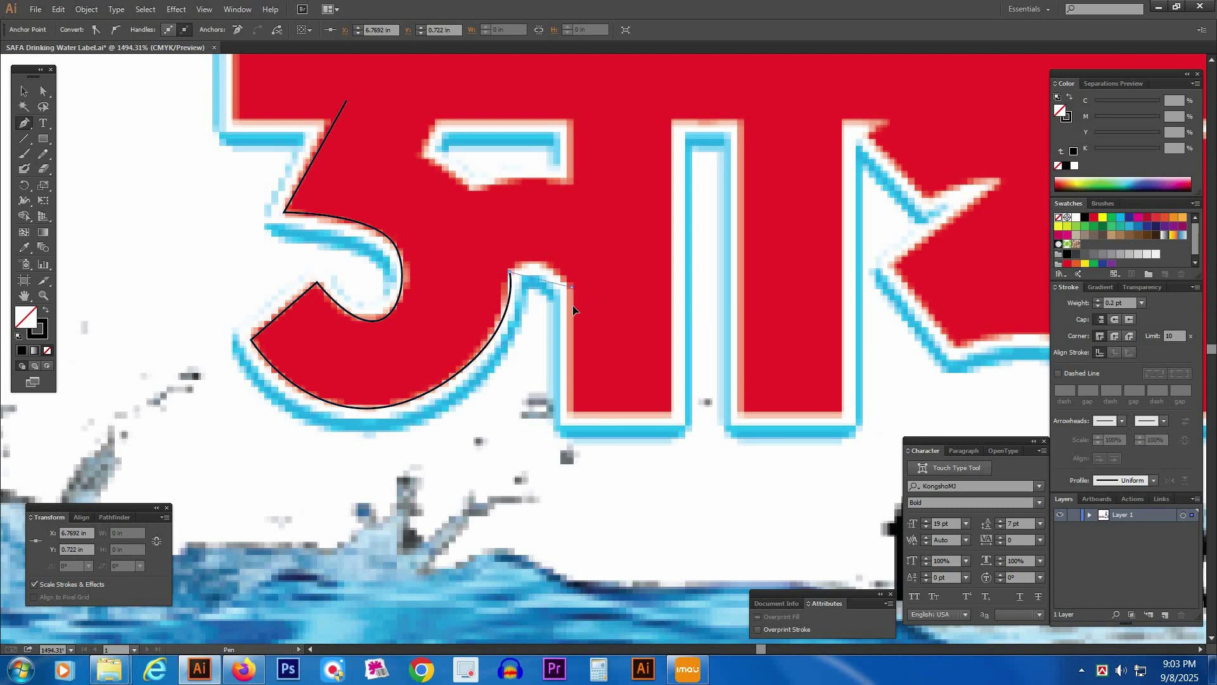
pyautogui.moveTo(585, 333); pyautogui.dragTo(589, 332)
pyautogui.click(584, 307)
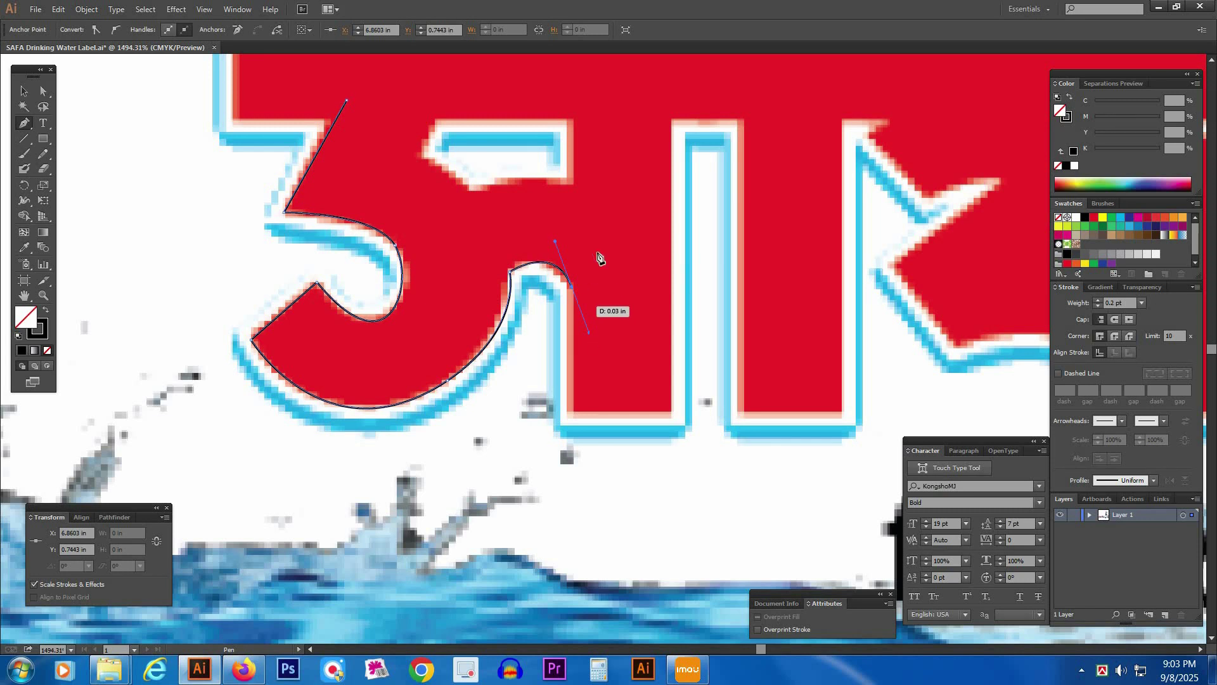
pyautogui.moveTo(634, 189); pyautogui.dragTo(649, 257)
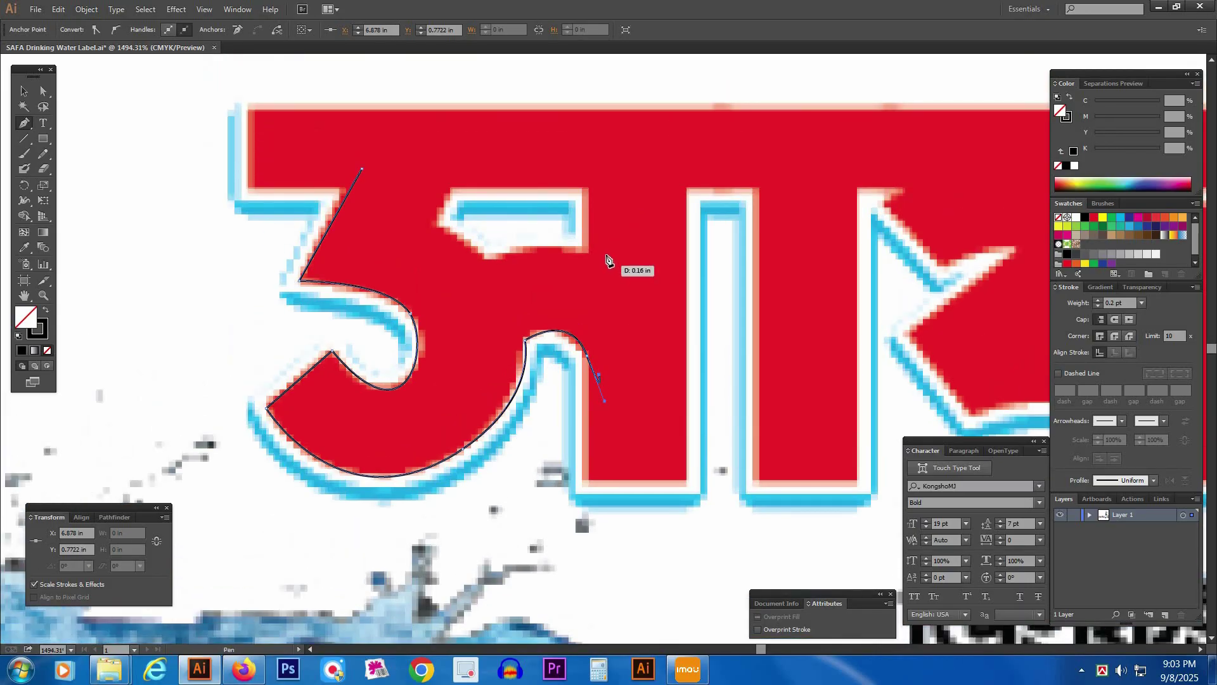
pyautogui.click(607, 252)
pyautogui.moveTo(493, 260); pyautogui.dragTo(412, 293)
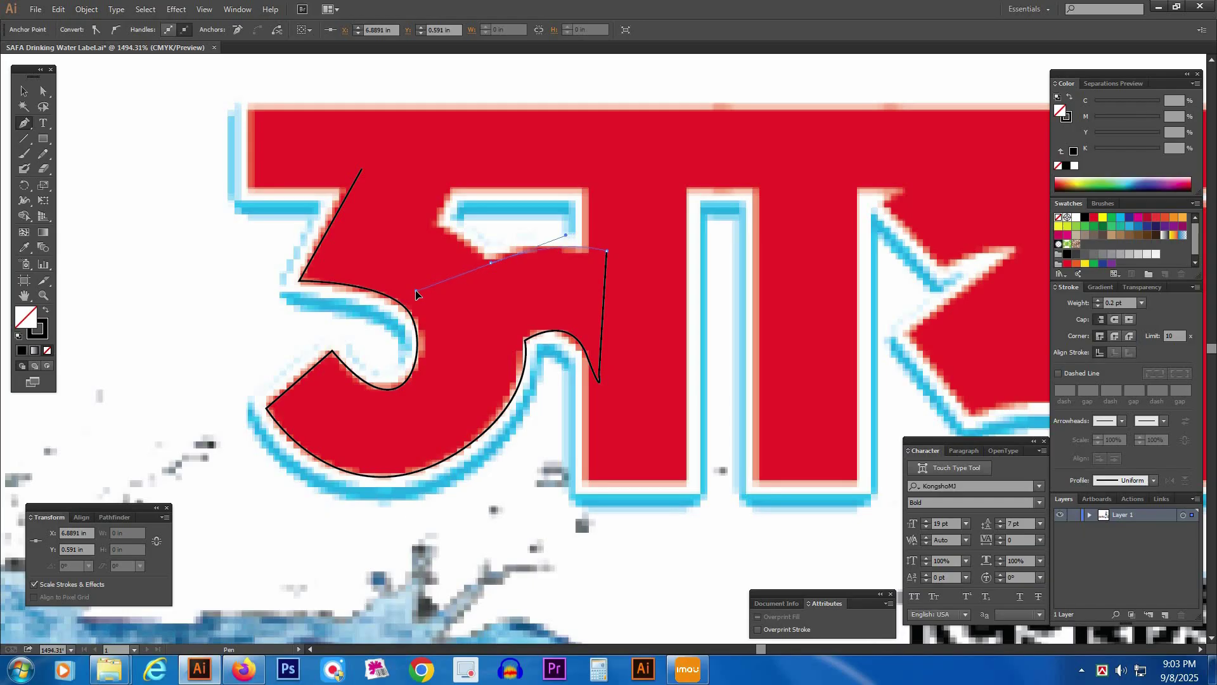
pyautogui.click(437, 226)
pyautogui.click(461, 170)
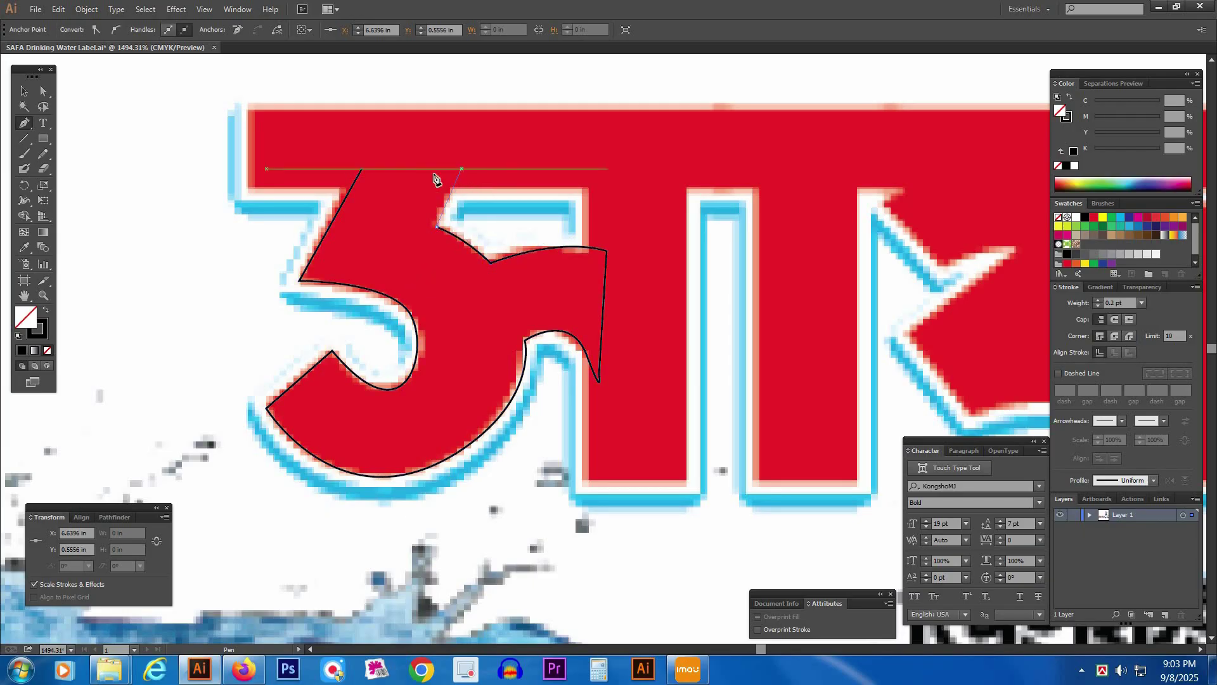
pyautogui.click(362, 170)
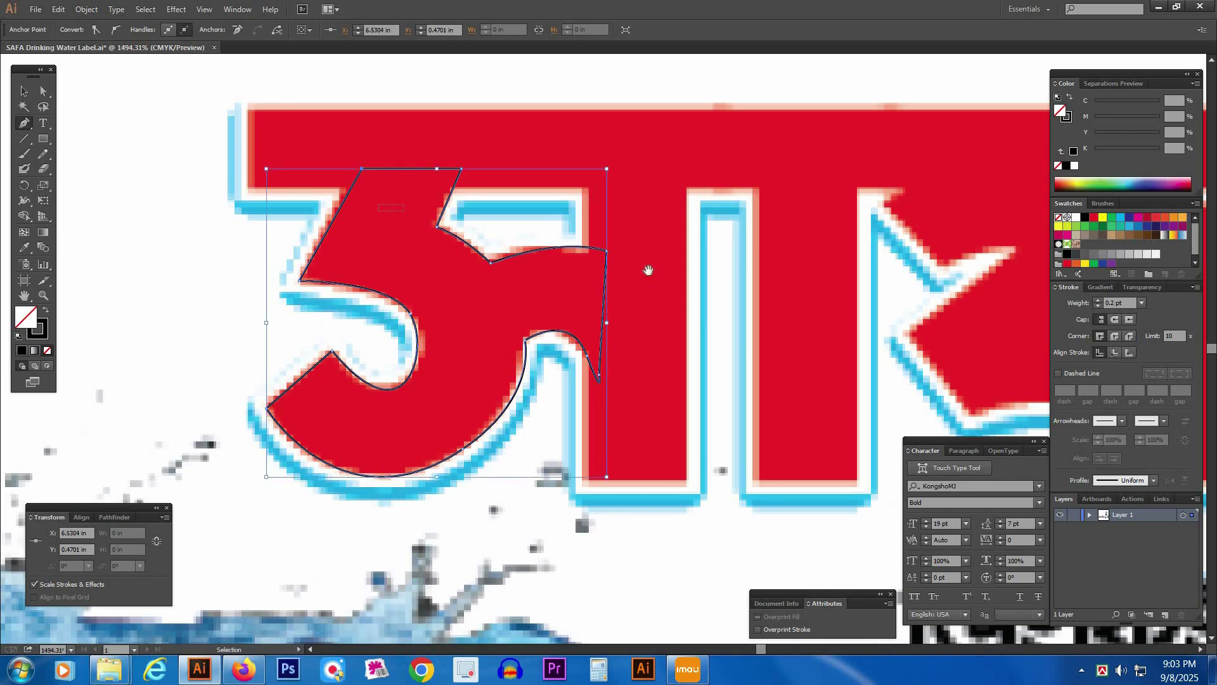
# - Start a second outline at the headline of the "ফ" and trace its pointed left edge down to the lower-left corner
pyautogui.moveTo(648, 270); pyautogui.dragTo(451, 255)
pyautogui.moveTo(738, 254); pyautogui.dragTo(343, 255)
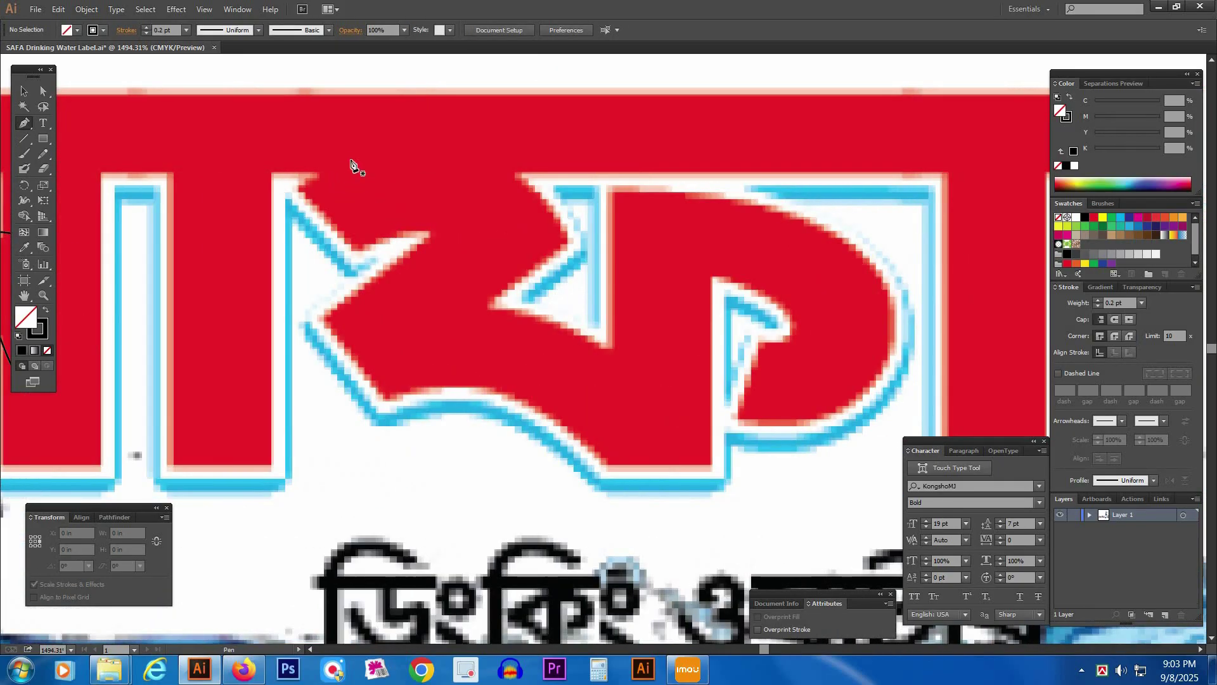
pyautogui.click(366, 145)
pyautogui.click(299, 191)
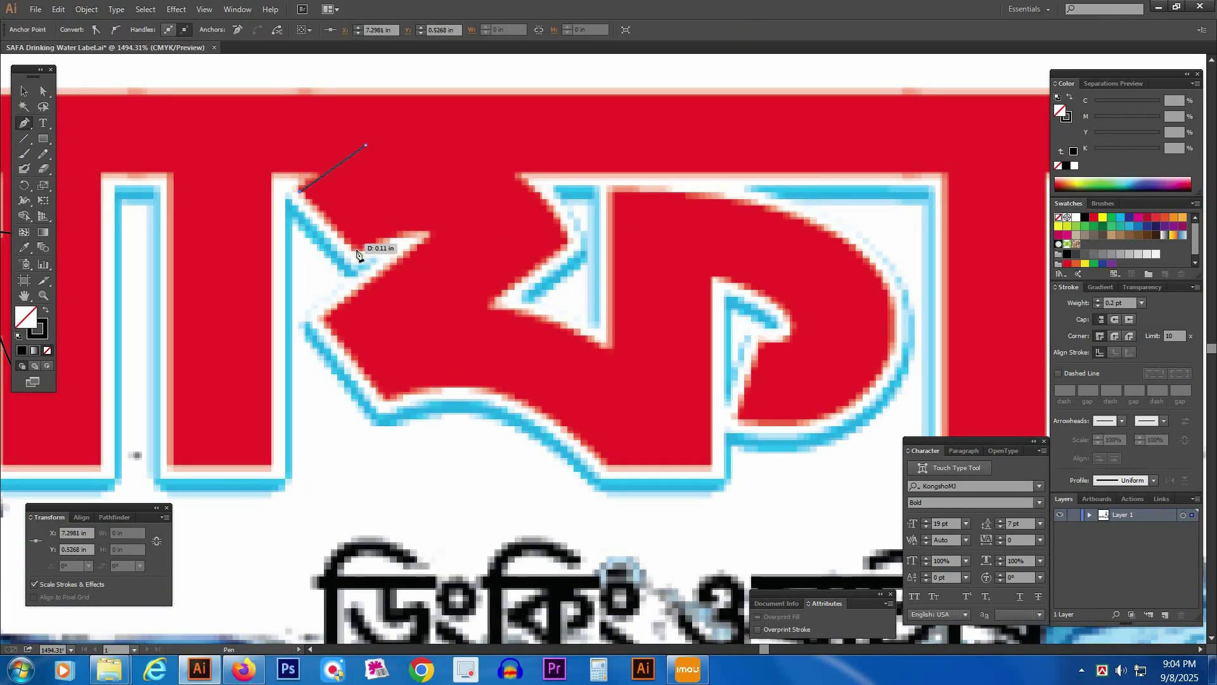
pyautogui.click(353, 248)
pyautogui.moveTo(421, 260); pyautogui.dragTo(398, 257)
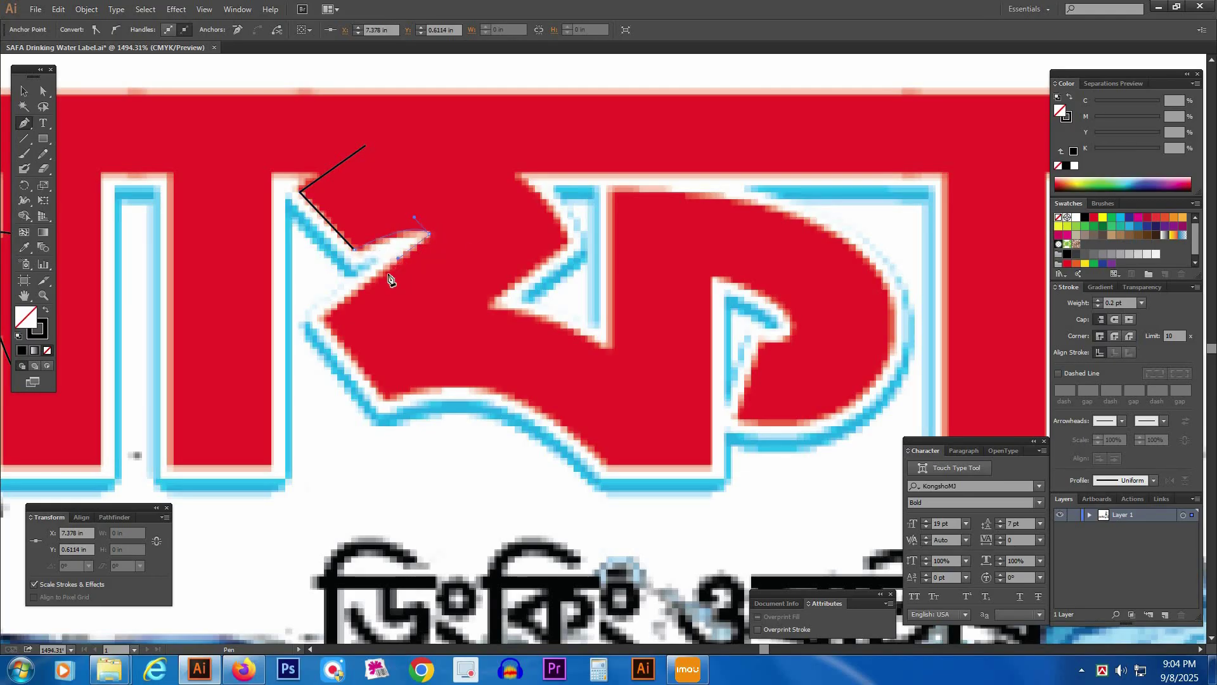
pyautogui.click(320, 319)
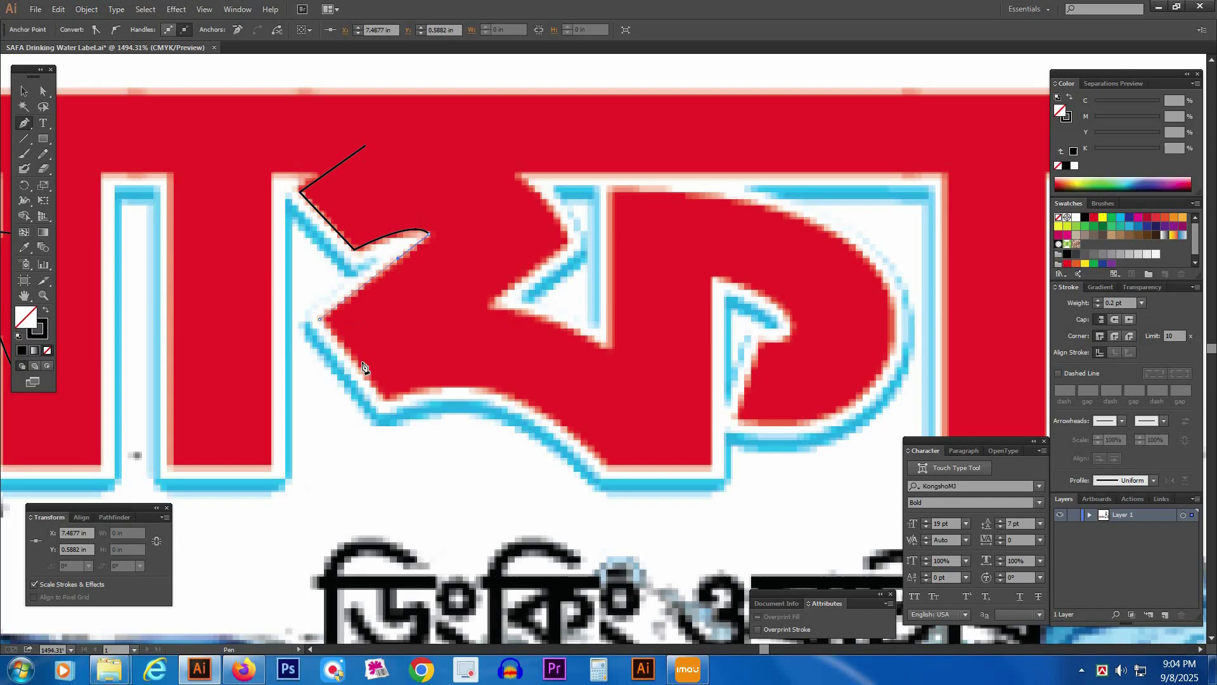
pyautogui.click(388, 404)
# - Continue the "ফ" outline along the curved underside, across the flat foot and up the right edge of the stem
pyautogui.scroll(-3, 618, 381)
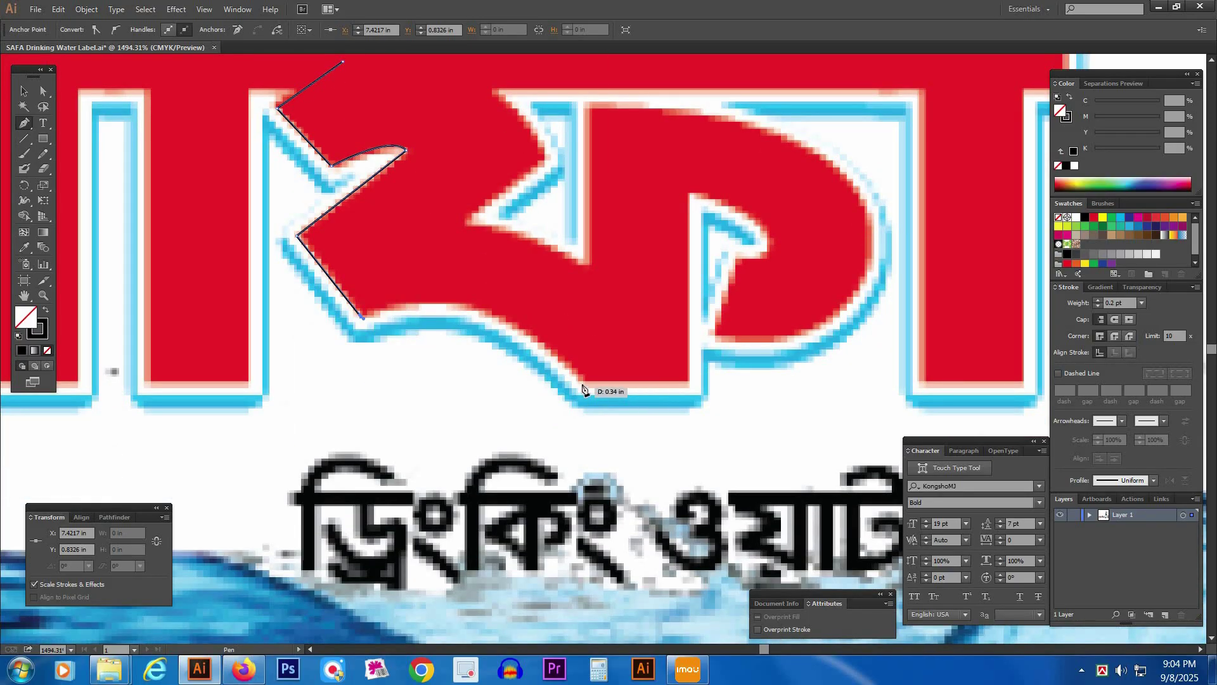
pyautogui.moveTo(582, 381); pyautogui.dragTo(683, 509)
pyautogui.click(583, 382)
pyautogui.keyDown('shift'); pyautogui.click(695, 382); pyautogui.keyUp('shift')
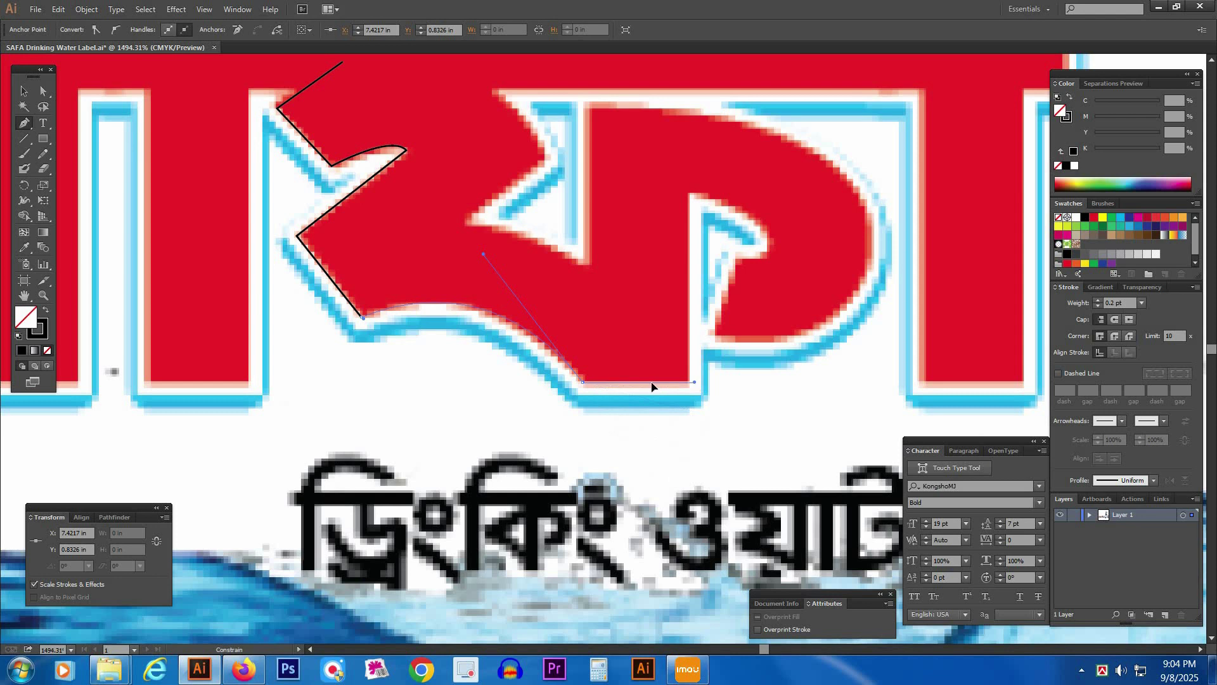
pyautogui.click(689, 382)
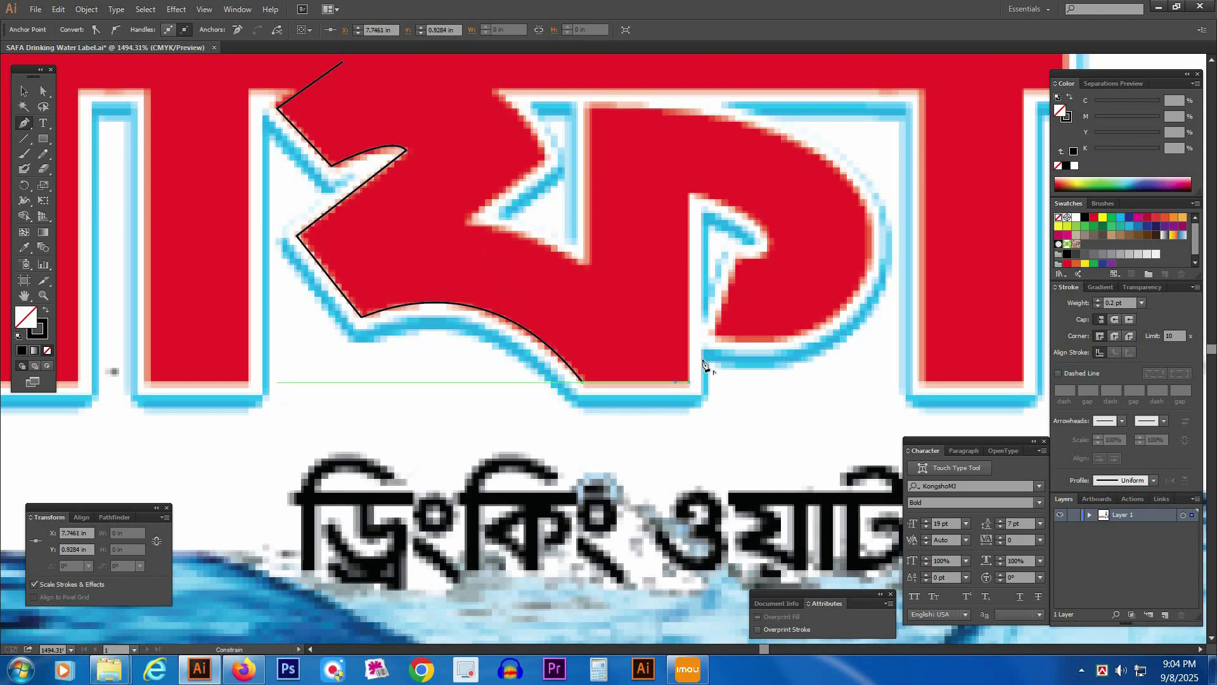
pyautogui.click(690, 193)
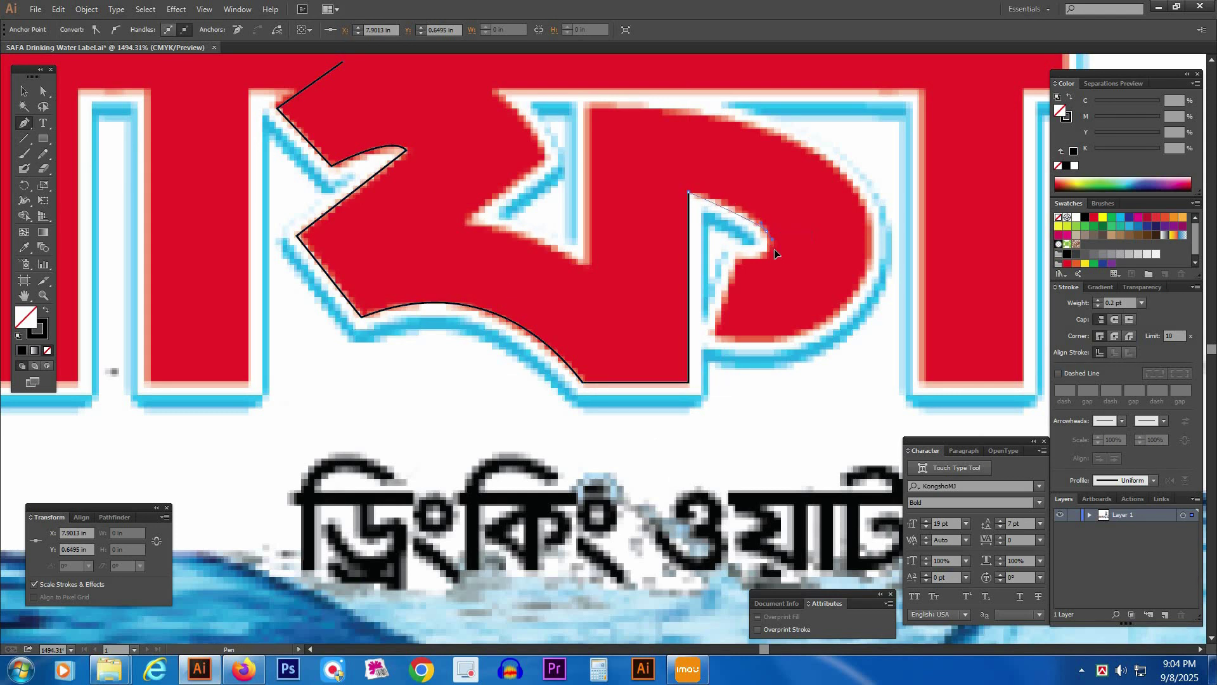
# - Trace the inner hook and rounded outer bowl of the "ফ" back to the upper-left corner of its stem
pyautogui.moveTo(768, 232); pyautogui.dragTo(779, 261)
pyautogui.click(738, 257)
pyautogui.click(715, 335)
pyautogui.scroll(2, 802, 349)
pyautogui.hscroll(2, 802, 349)
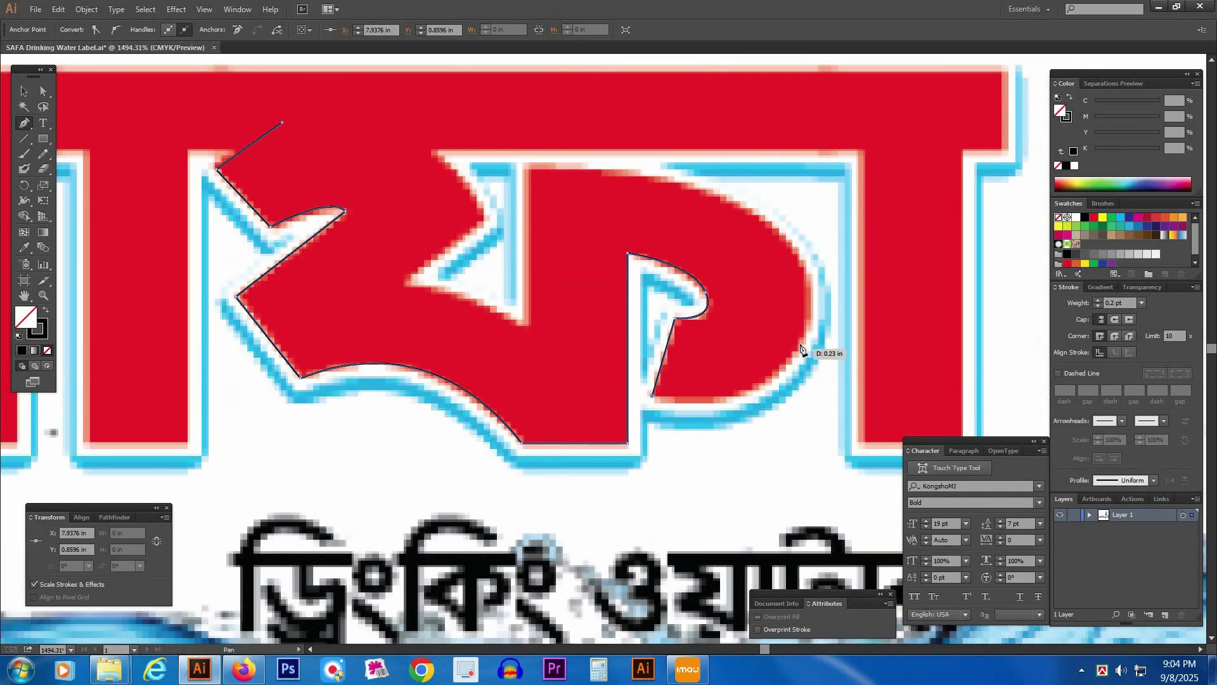
pyautogui.moveTo(801, 345); pyautogui.dragTo(835, 272)
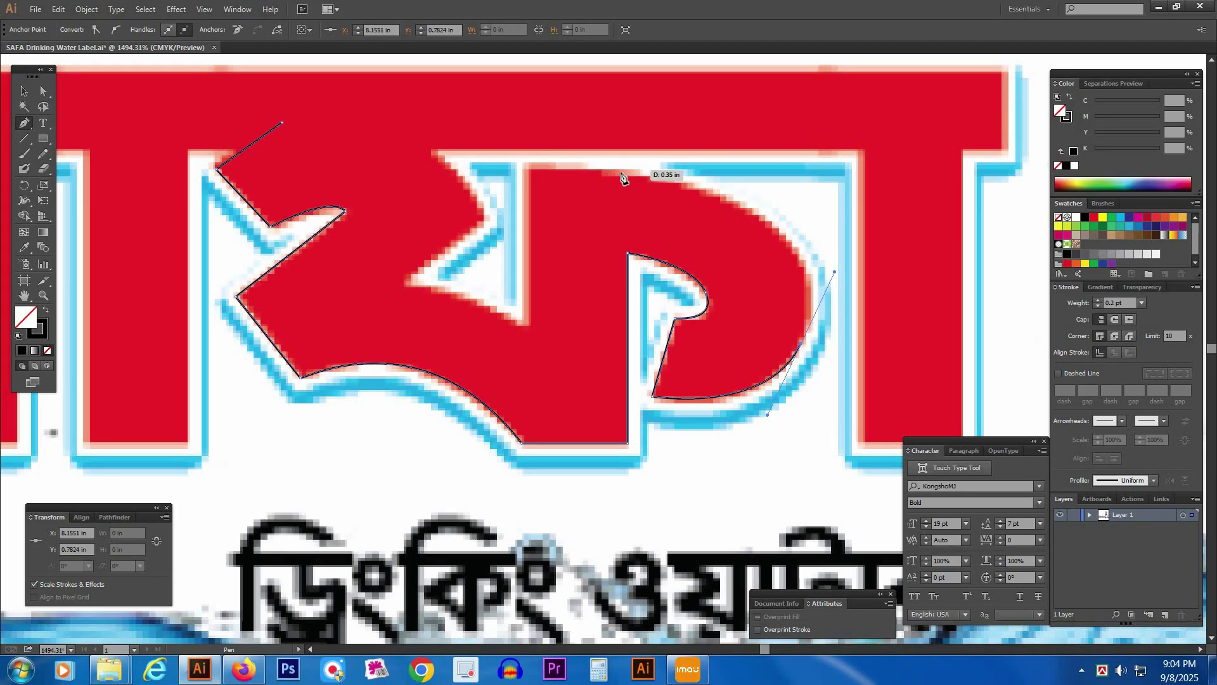
pyautogui.moveTo(621, 172); pyautogui.dragTo(464, 167)
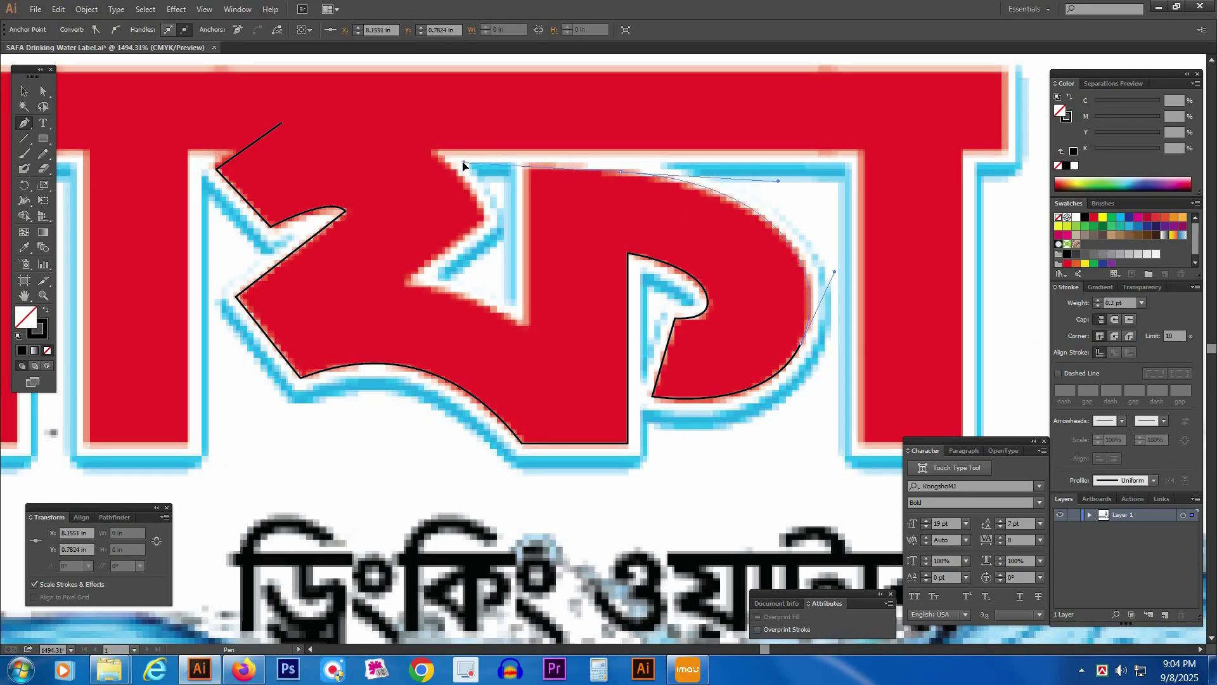
pyautogui.click(524, 169)
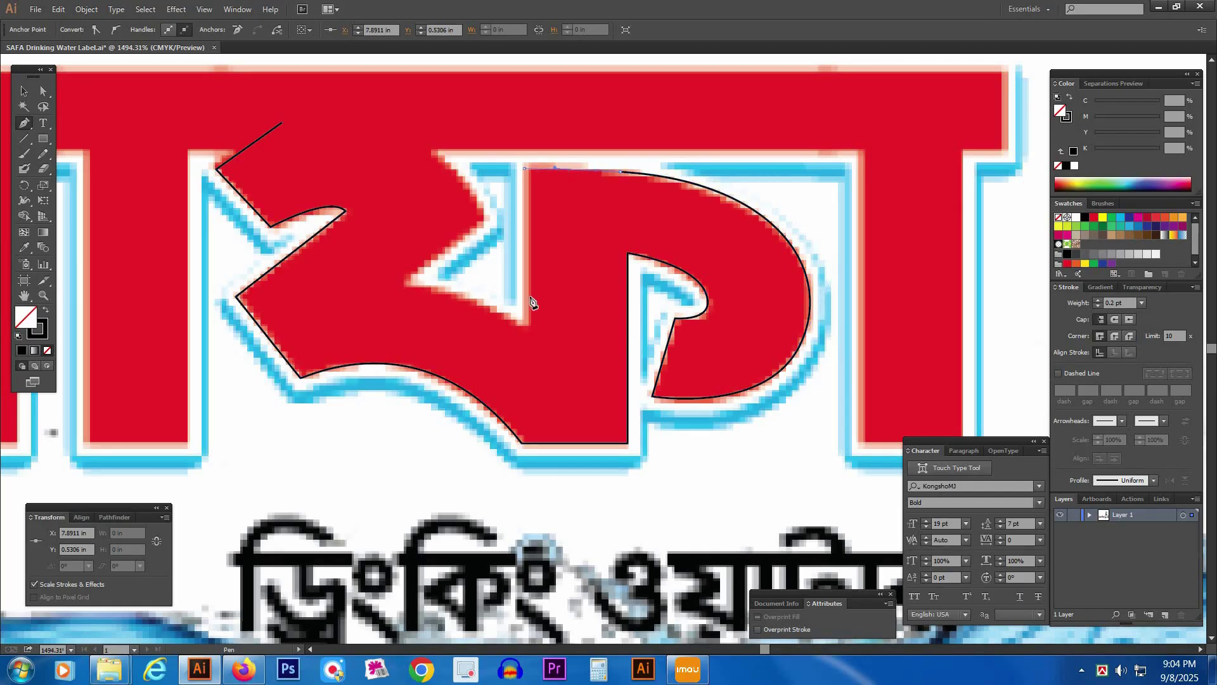
# - Finish the "ফ" outline down the stem's left edge, along the inner notch and back to its start at the headline
pyautogui.click(523, 329)
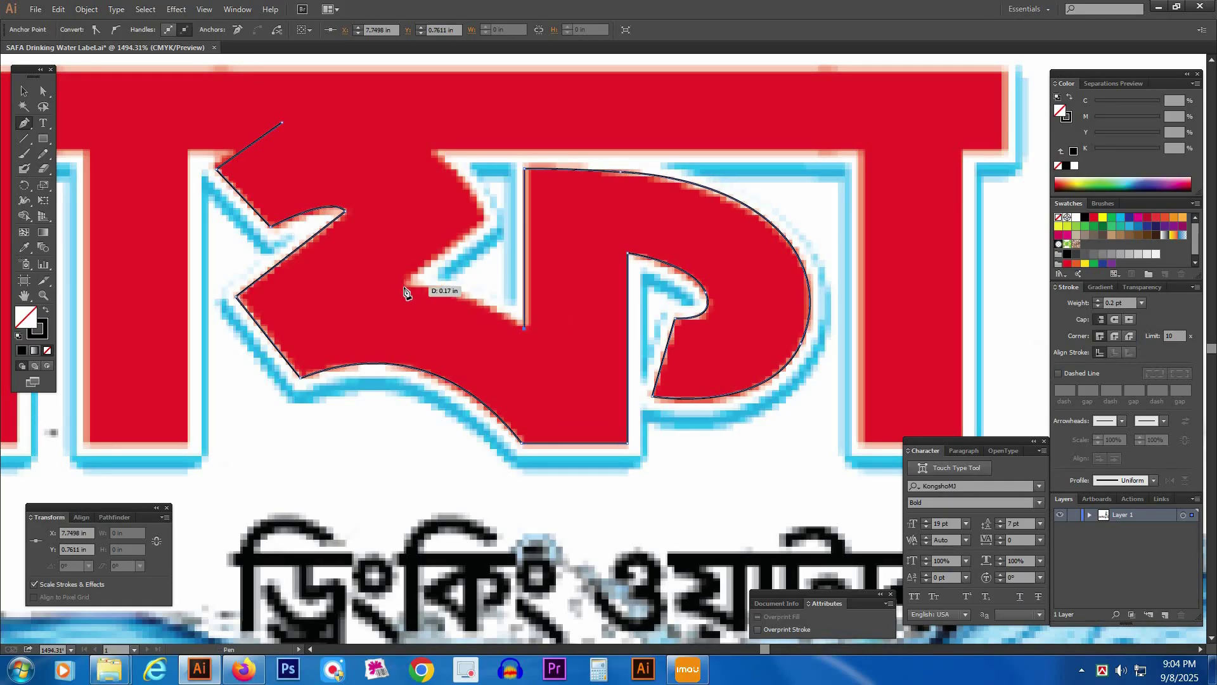
pyautogui.moveTo(403, 286); pyautogui.dragTo(341, 288)
pyautogui.moveTo(487, 221); pyautogui.dragTo(286, 126)
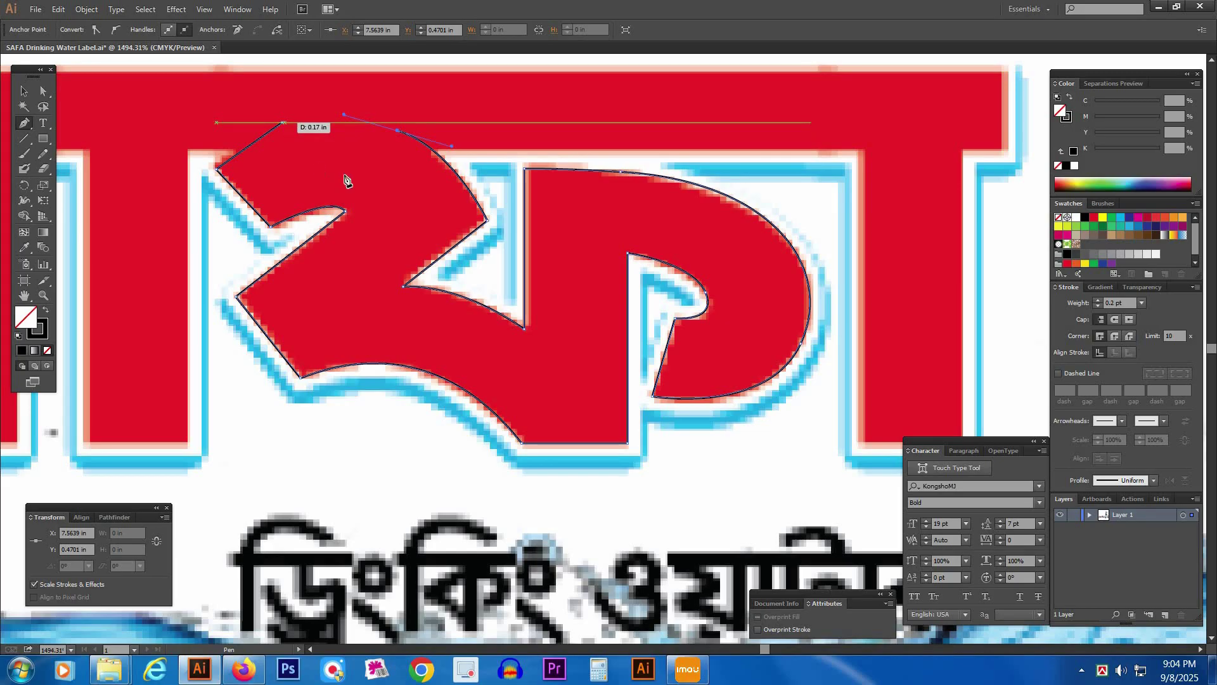
# - Draw a rectangle about 2.09 in wide and 0.11 in high over the logo's headline bar
pyautogui.hotkey('ctrl', '-')
pyautogui.hotkey('ctrl', '-')
pyautogui.press('Tab')
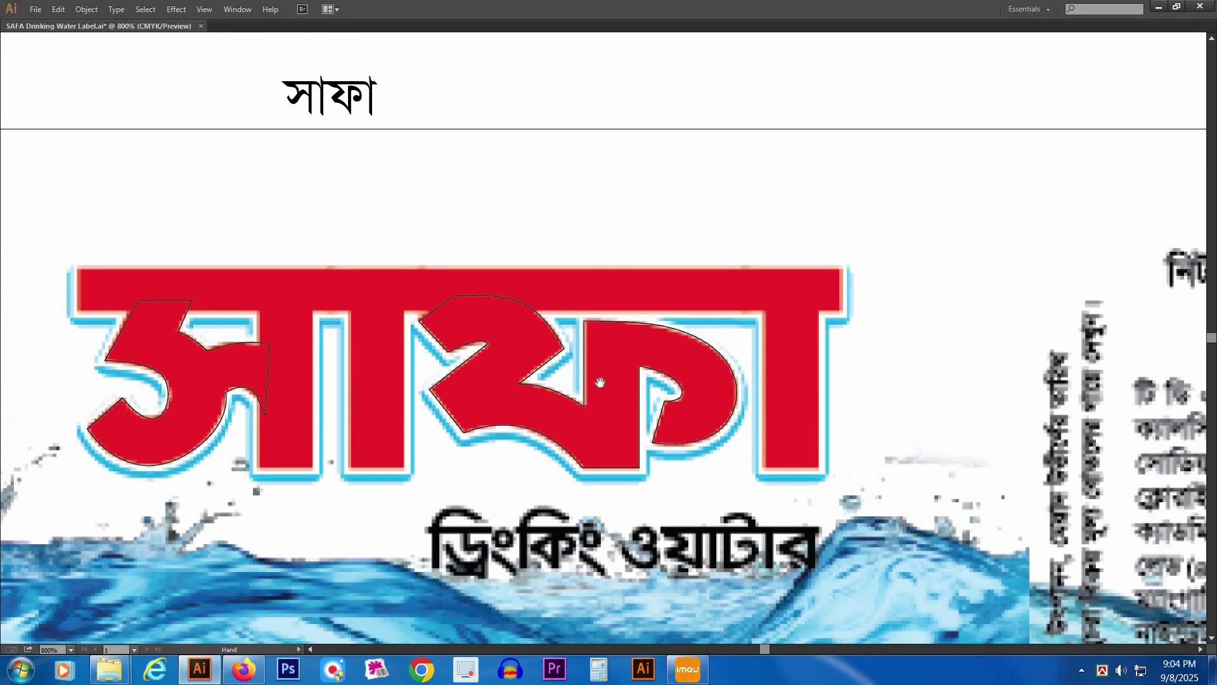
pyautogui.moveTo(601, 382); pyautogui.dragTo(735, 319)
pyautogui.press('Tab')
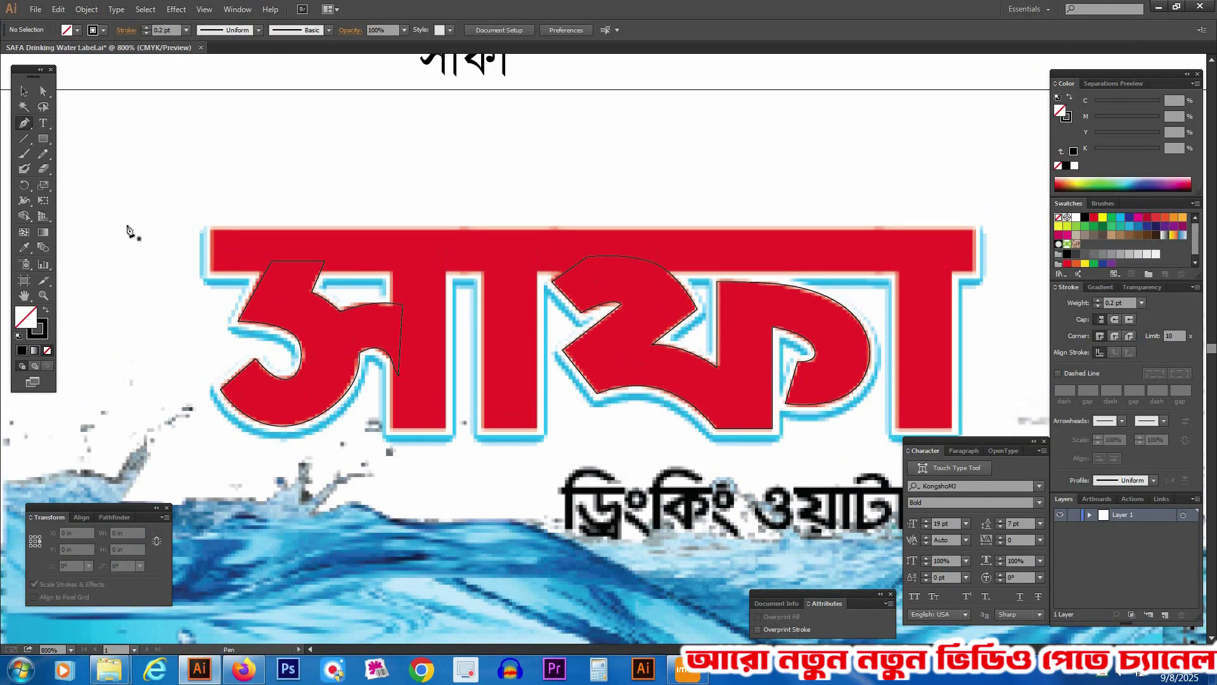
pyautogui.click(43, 139)
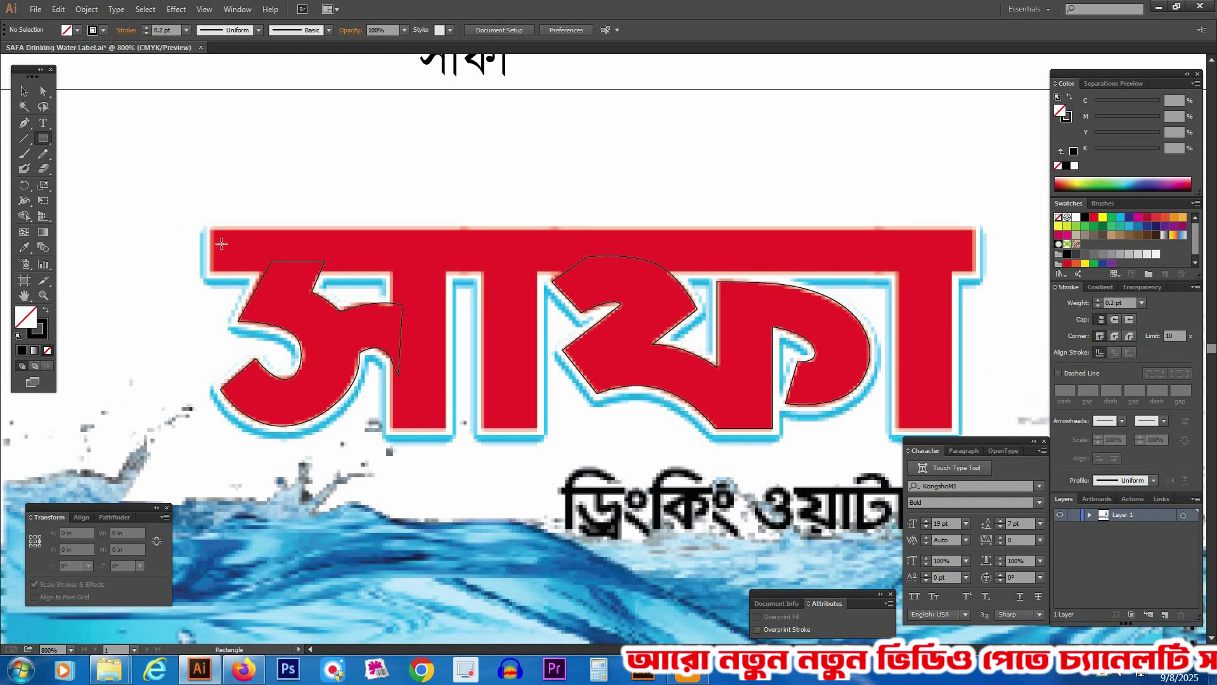
pyautogui.moveTo(362, 280)
pyautogui.mouseDown()
pyautogui.moveTo(984, 277)
pyautogui.moveTo(974, 272)
pyautogui.mouseUp()
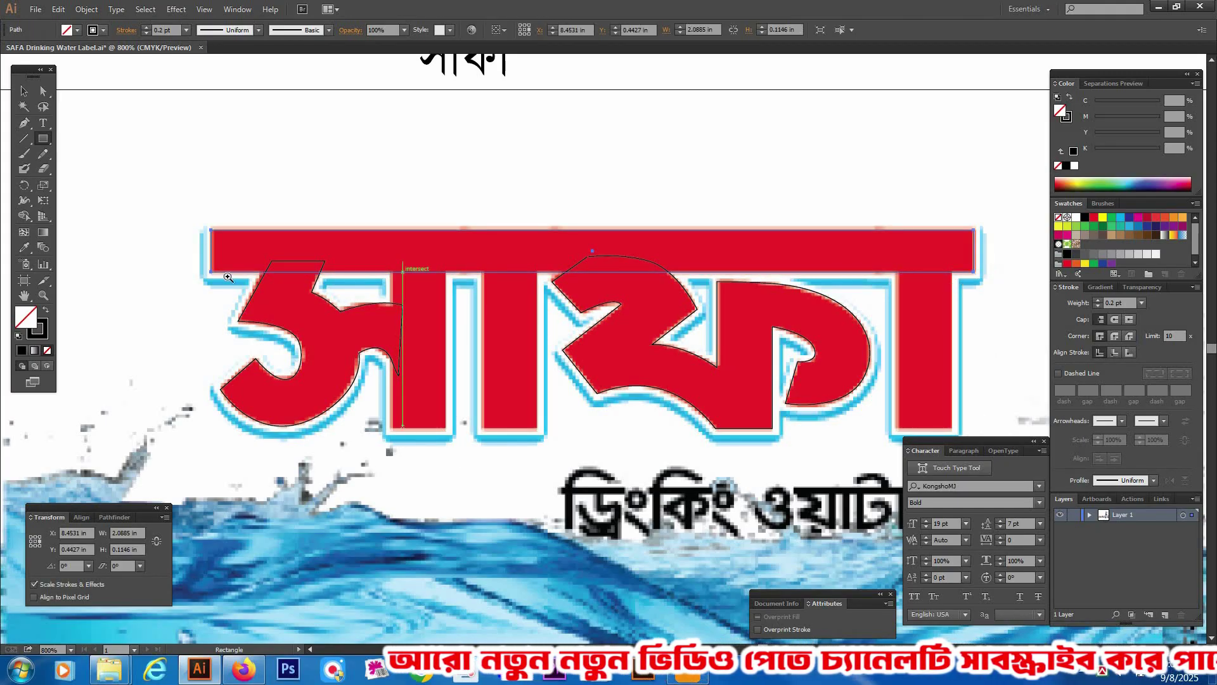
# - Draw a rectangle about 0.15 by 0.47 in over the first vertical stem and copy it onto the other two stems
pyautogui.moveTo(183, 185); pyautogui.dragTo(735, 489)
pyautogui.moveTo(473, 194); pyautogui.dragTo(578, 530)
pyautogui.press('v')
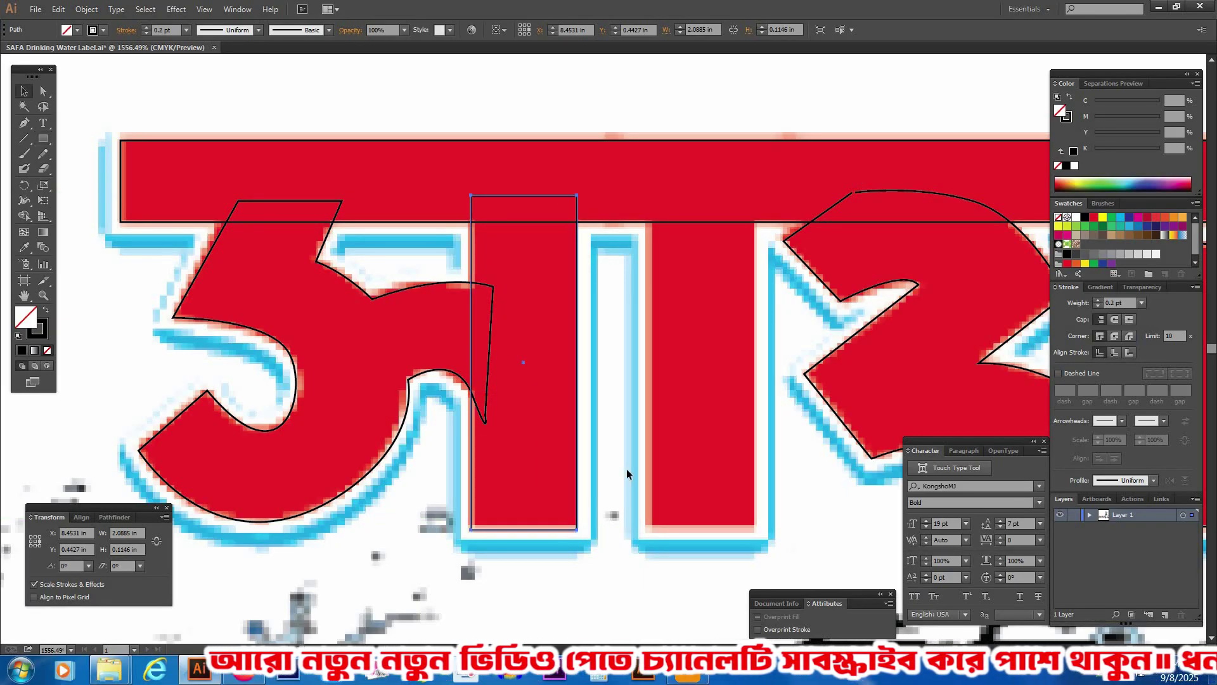
pyautogui.moveTo(584, 277); pyautogui.dragTo(583, 246)
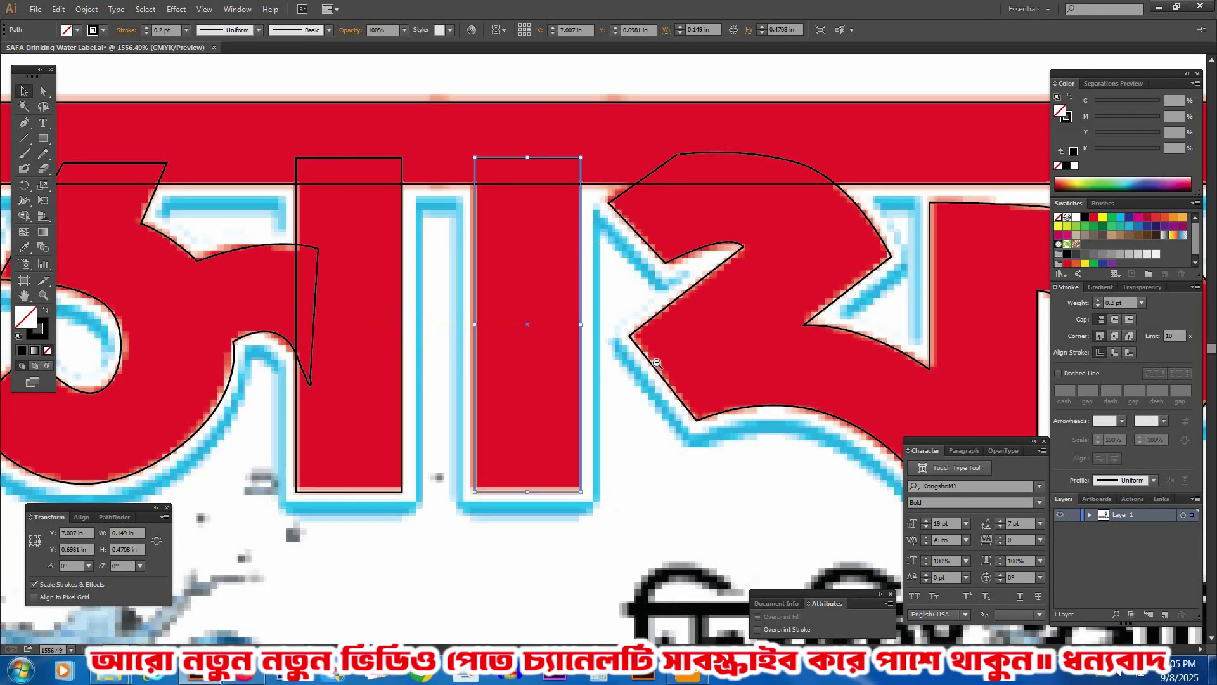
pyautogui.keyDown('ctrl'); pyautogui.keyDown('alt'); pyautogui.click(658, 364); pyautogui.keyUp('alt'); pyautogui.keyUp('ctrl')
pyautogui.moveTo(486, 307); pyautogui.dragTo(242, 277)
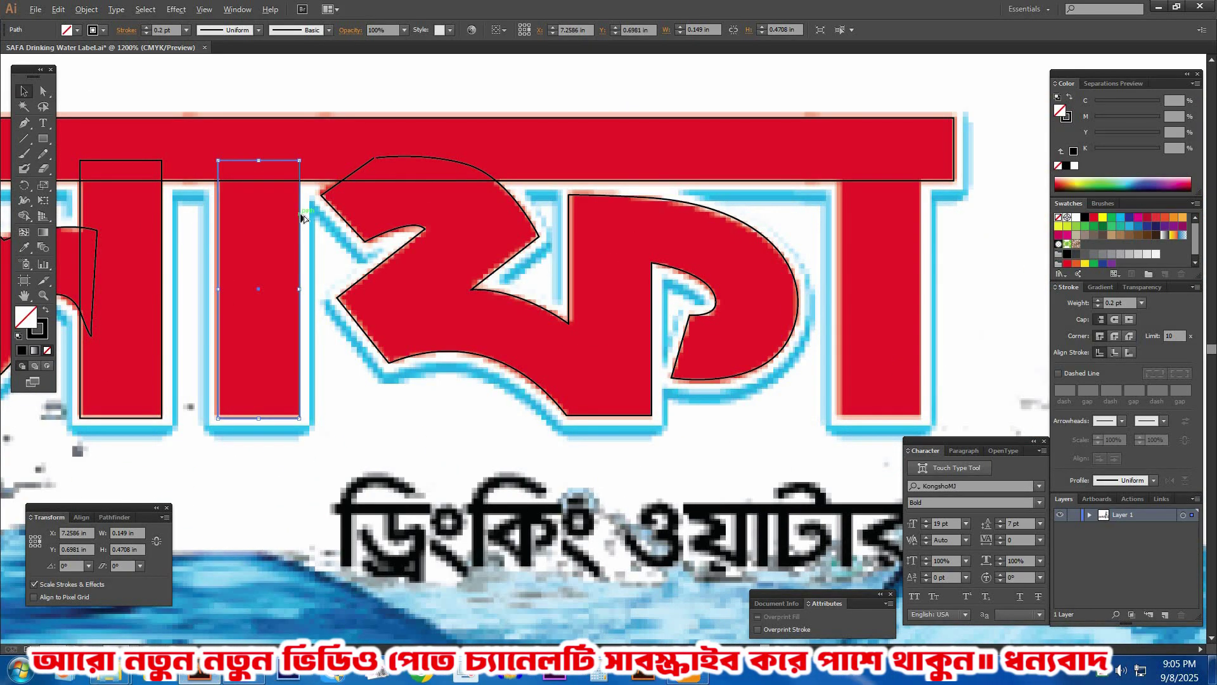
pyautogui.moveTo(302, 218); pyautogui.dragTo(921, 254)
# - Select all the traced letter outlines and rectangles of the logo and unite them into one shape
pyautogui.click(429, 380)
pyautogui.keyDown('ctrl'); pyautogui.keyDown('alt'); pyautogui.click(433, 381); pyautogui.keyUp('alt'); pyautogui.keyUp('ctrl')
pyautogui.keyDown('ctrl'); pyautogui.keyDown('alt'); pyautogui.click(433, 382); pyautogui.keyUp('alt'); pyautogui.keyUp('ctrl')
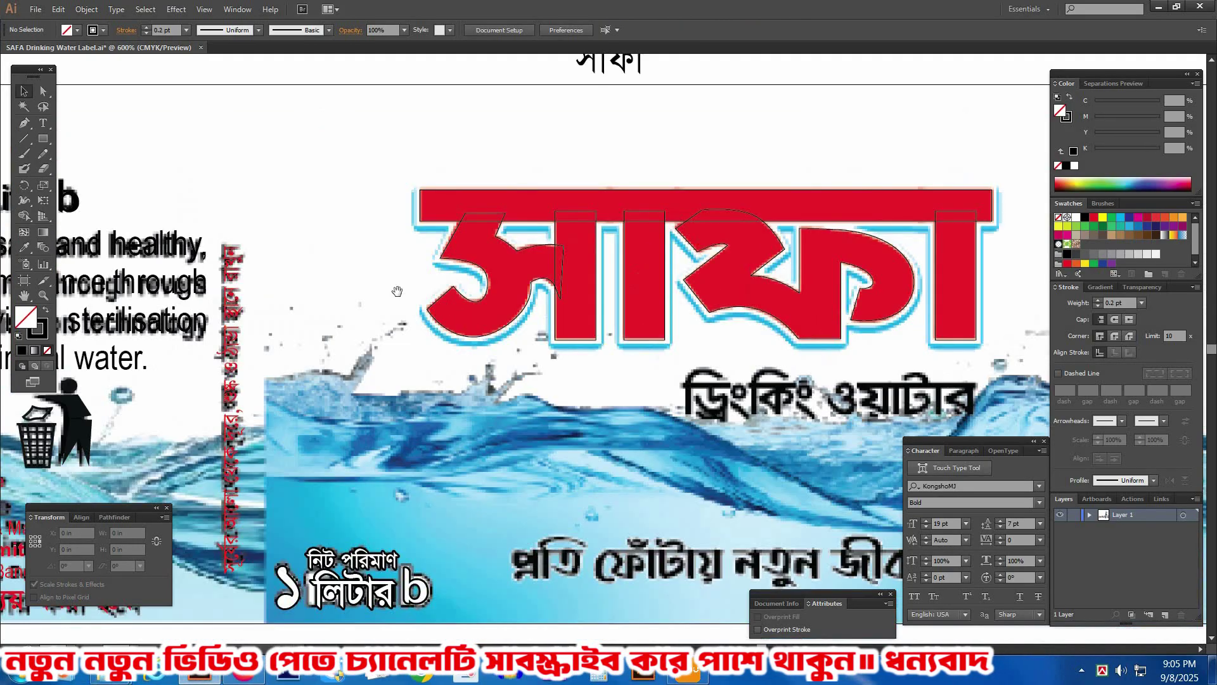
pyautogui.moveTo(397, 291); pyautogui.dragTo(330, 314)
pyautogui.moveTo(306, 188); pyautogui.dragTo(945, 309)
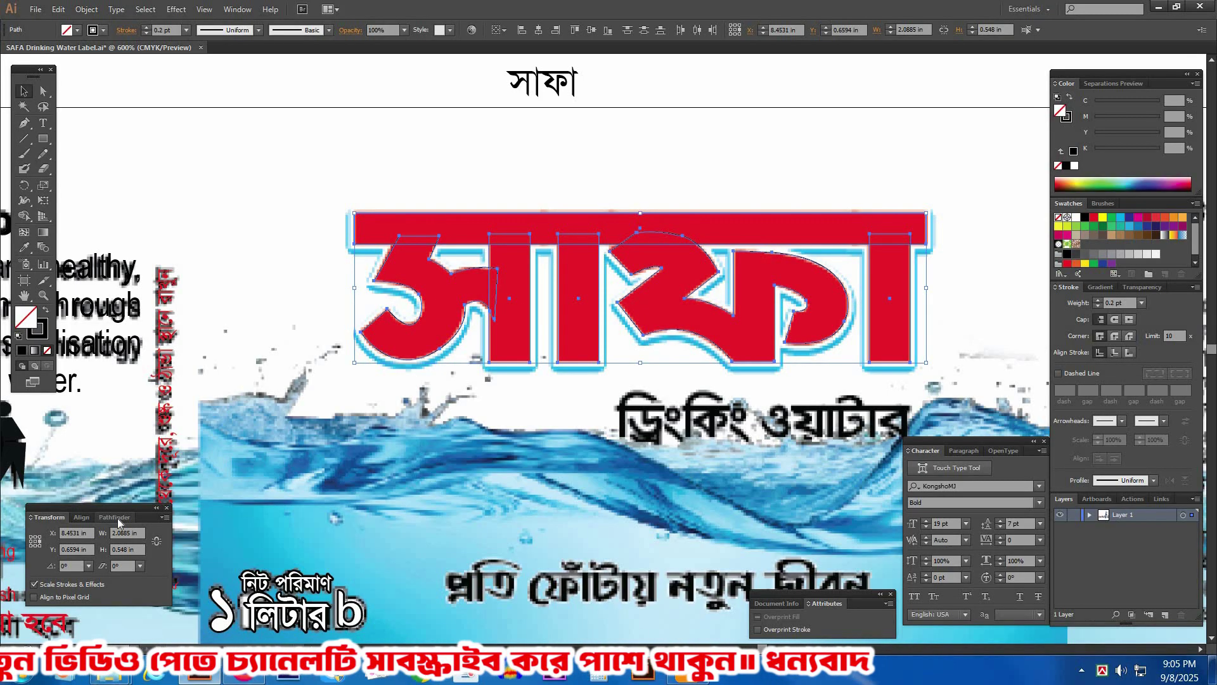
pyautogui.click(115, 518)
pyautogui.click(37, 547)
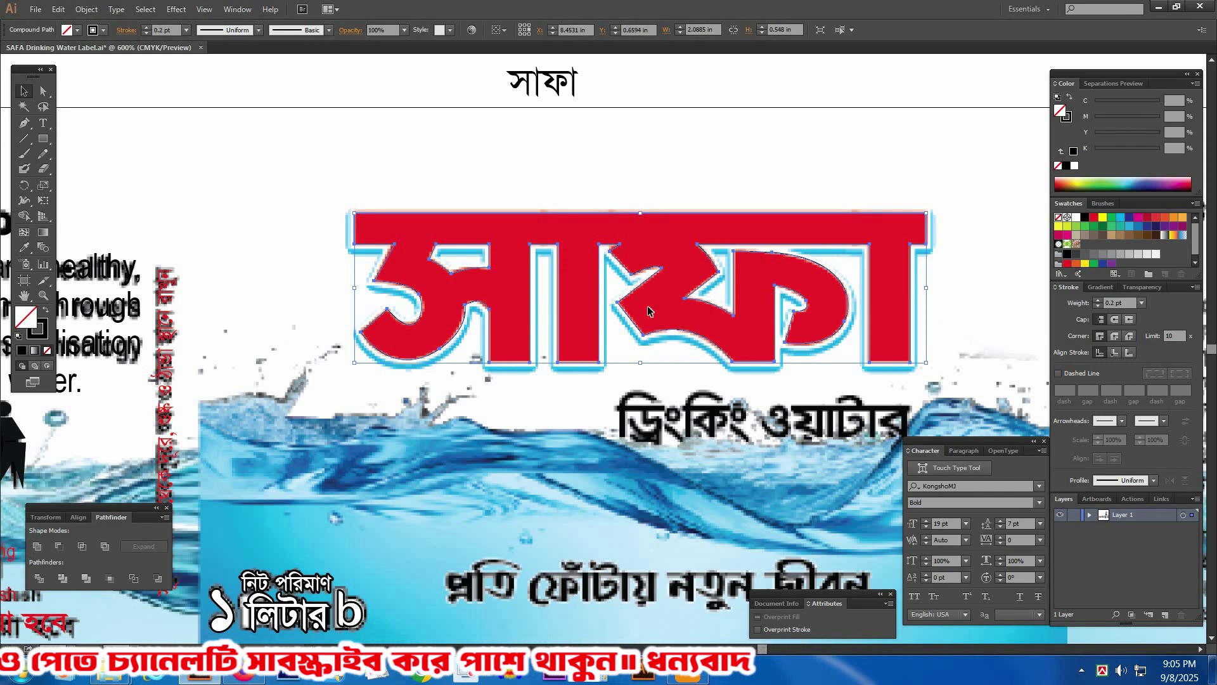
# - Swap the united logo's fill and stroke, and set its fill to red (M 100, Y 100) without a stroke
pyautogui.hotkey('shift', 'x')
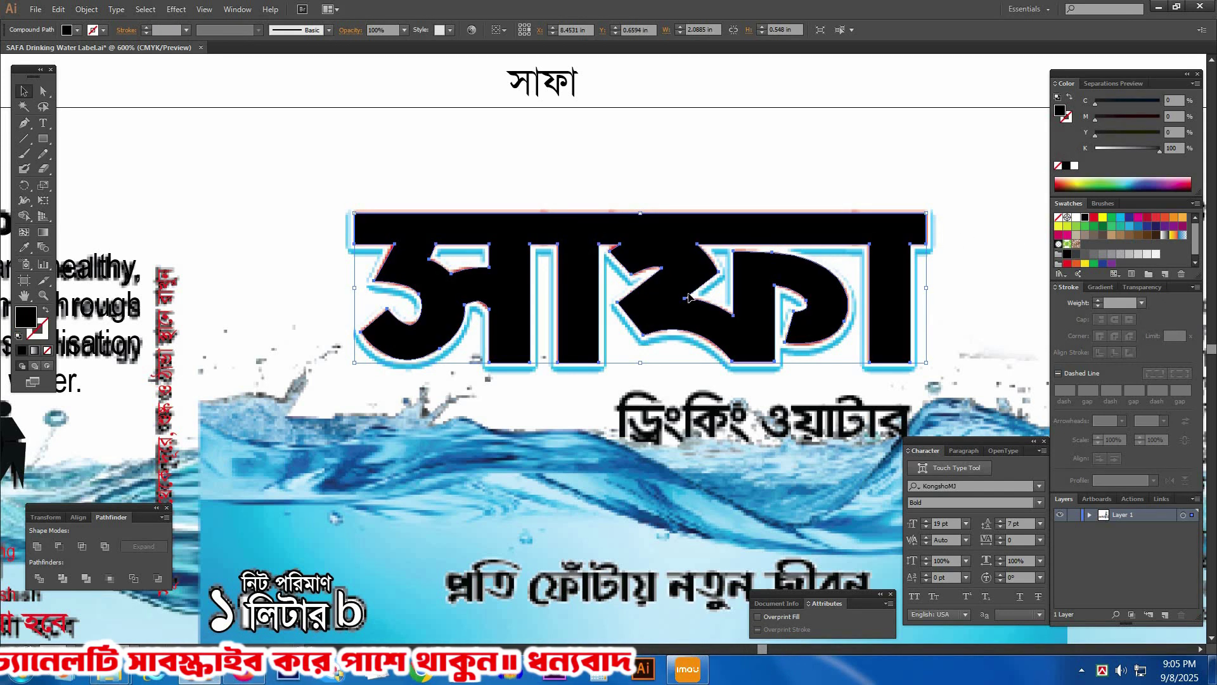
pyautogui.moveTo(715, 353); pyautogui.dragTo(700, 333)
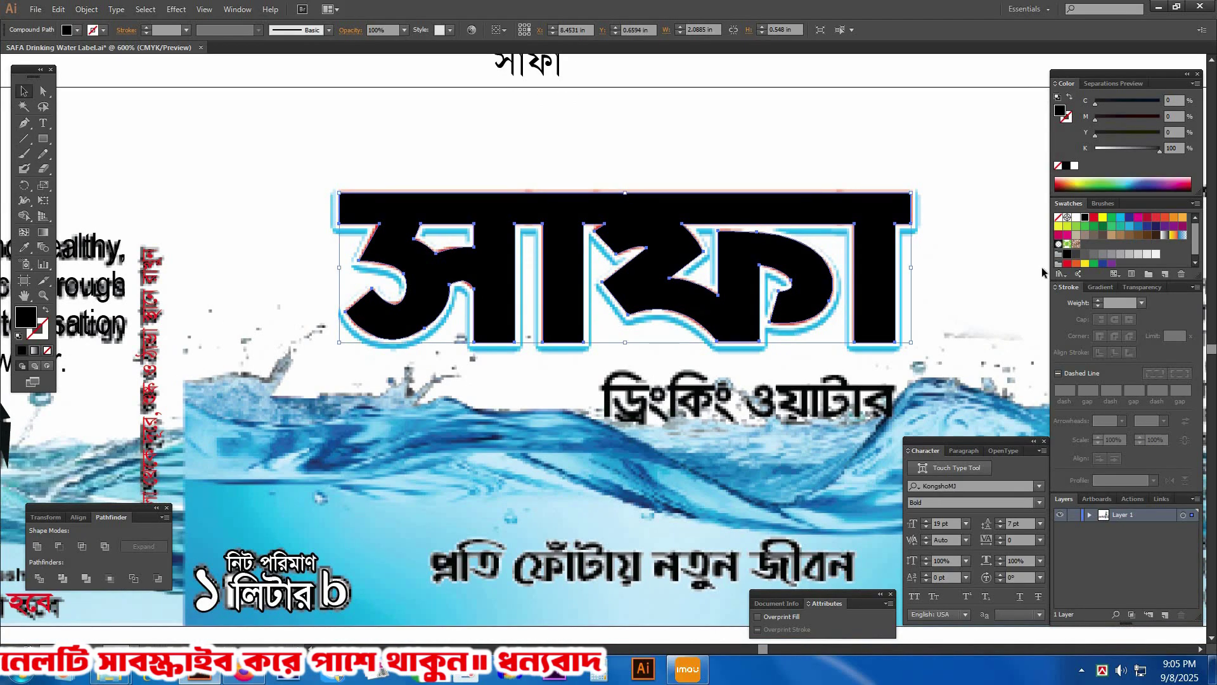
pyautogui.click(1093, 217)
pyautogui.click(984, 282)
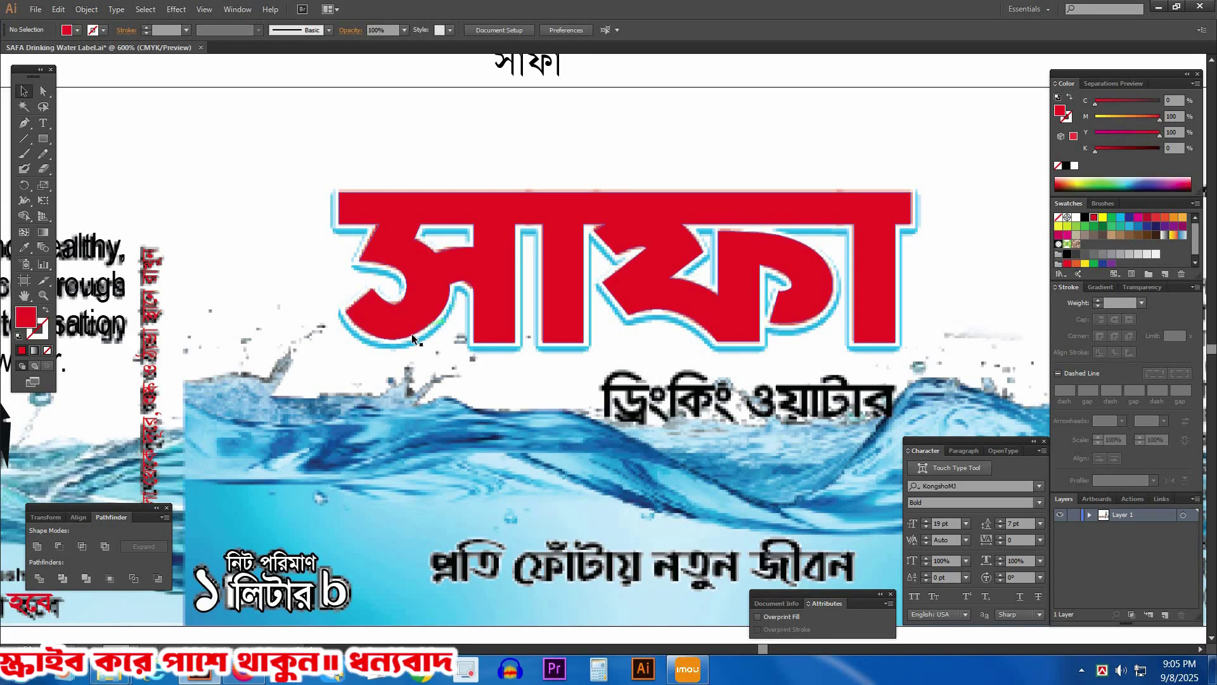
# - Paste a copy of the red logo behind it and give the copy a 2.5 pt black stroke
pyautogui.click(515, 290)
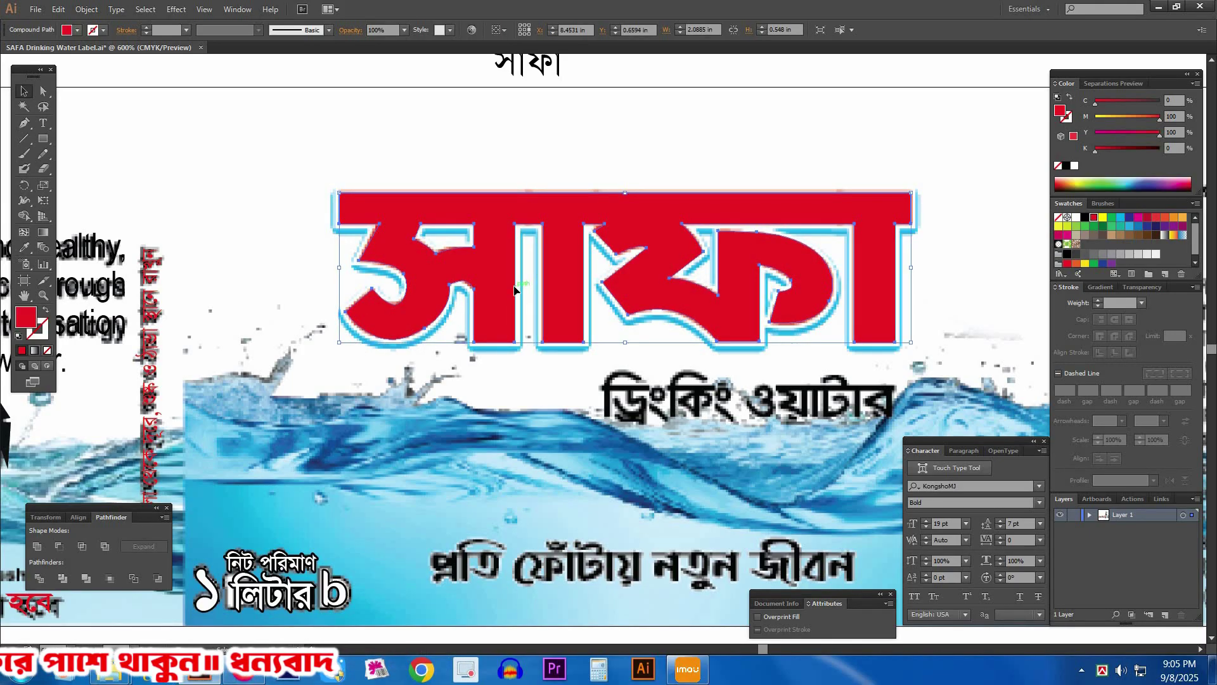
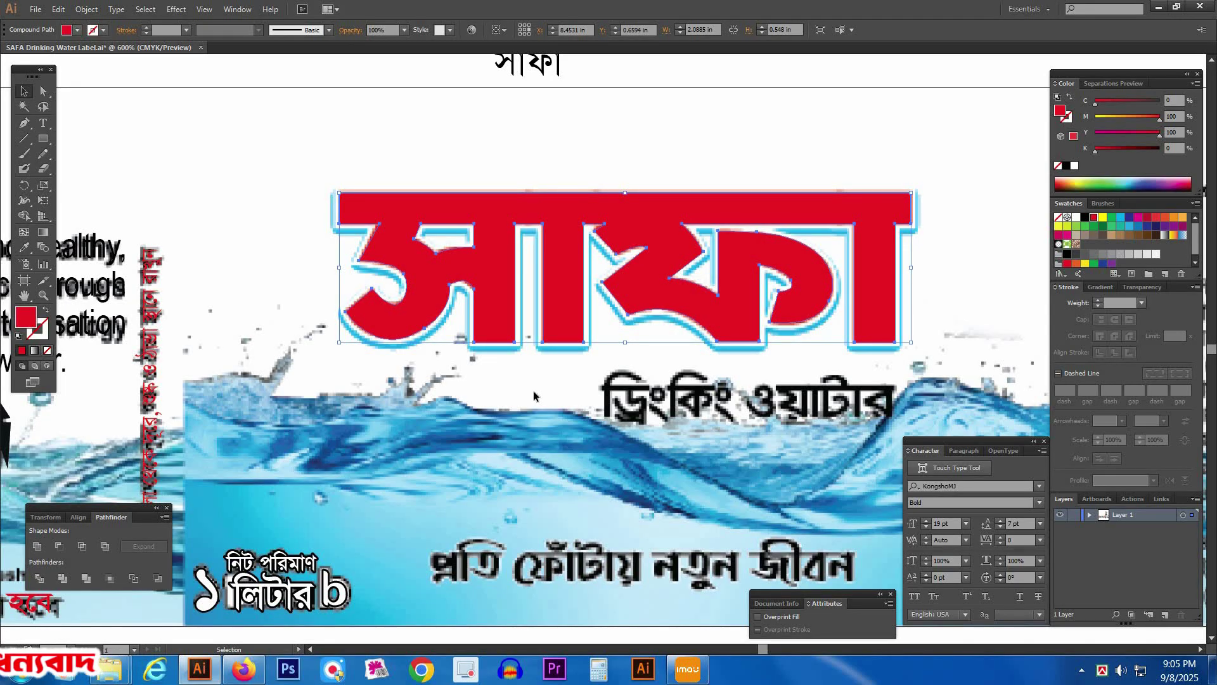
pyautogui.press('a')
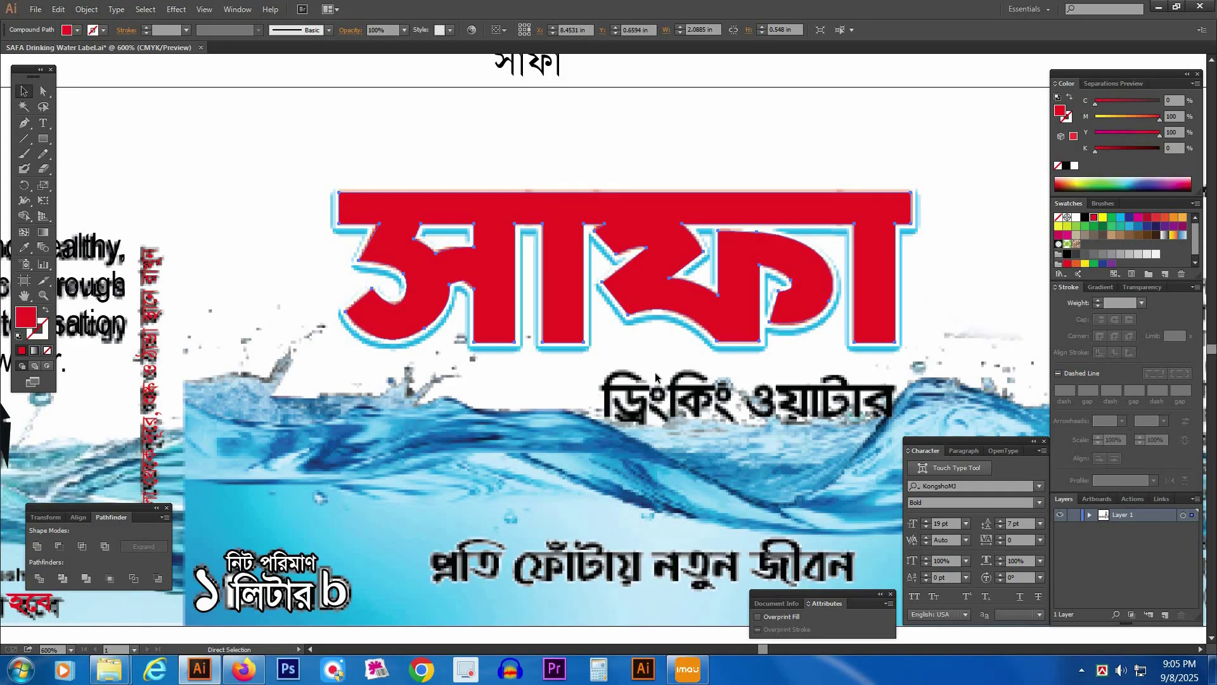
pyautogui.press('v')
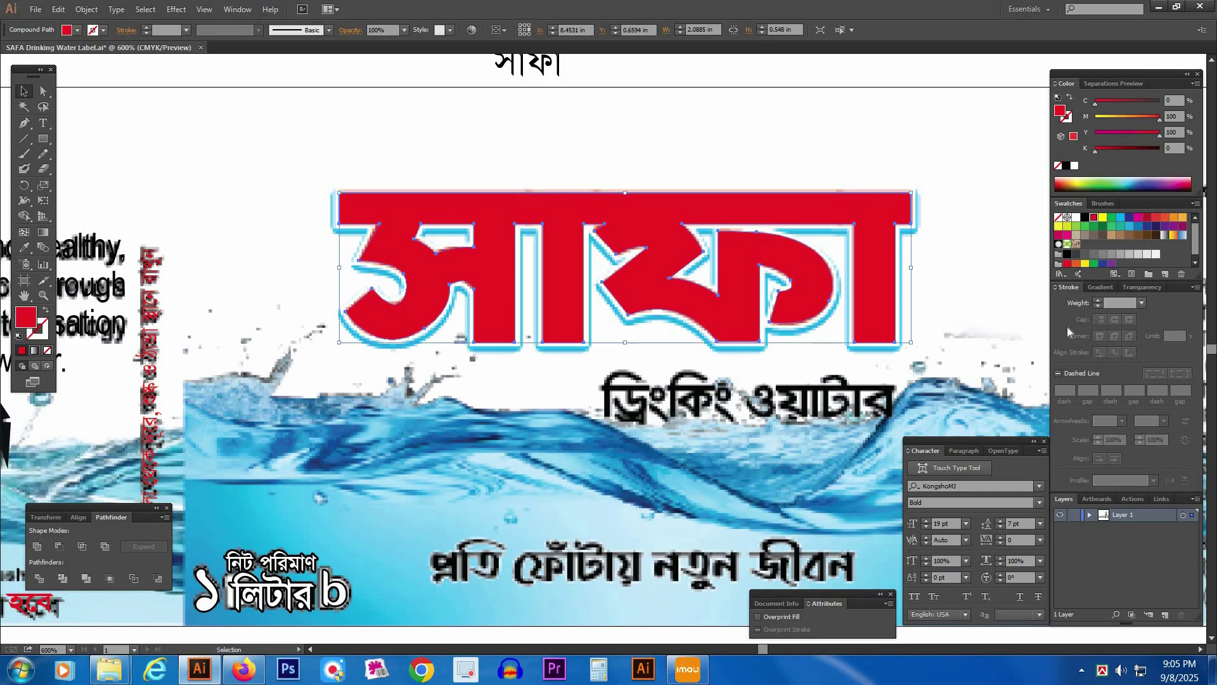
pyautogui.click(1099, 300)
pyautogui.click(1099, 300)
pyautogui.click(1098, 301)
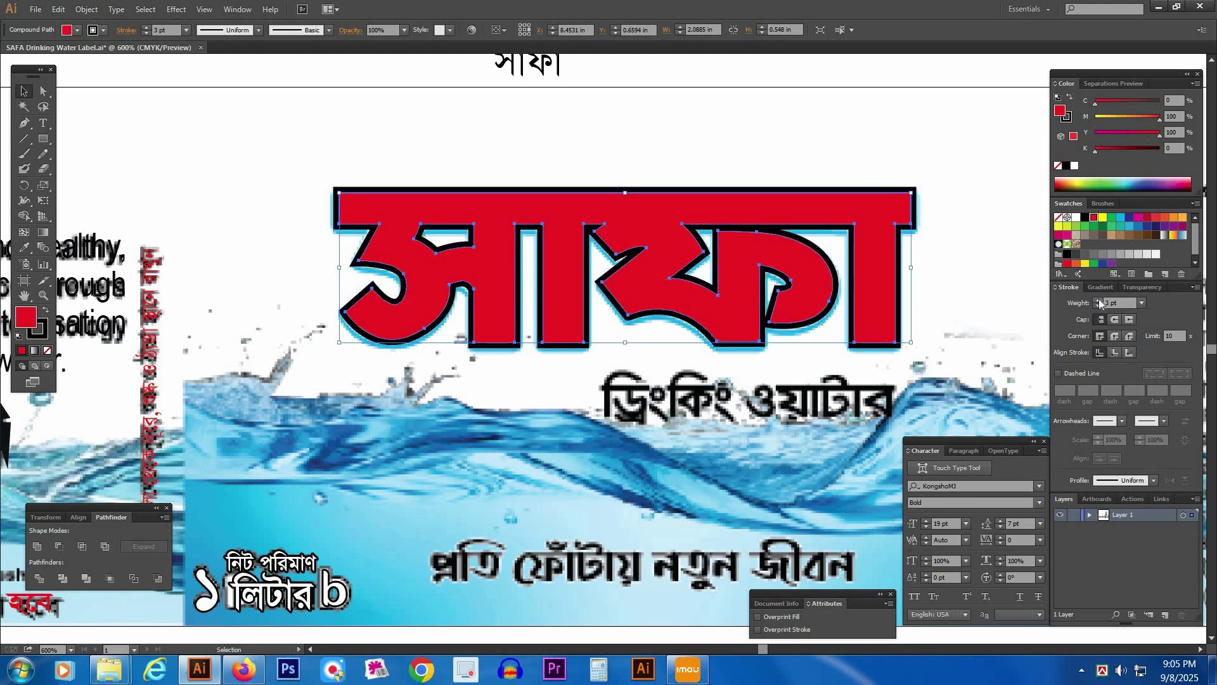
pyautogui.click(1079, 304)
pyautogui.write('2.5')
pyautogui.press('Return')
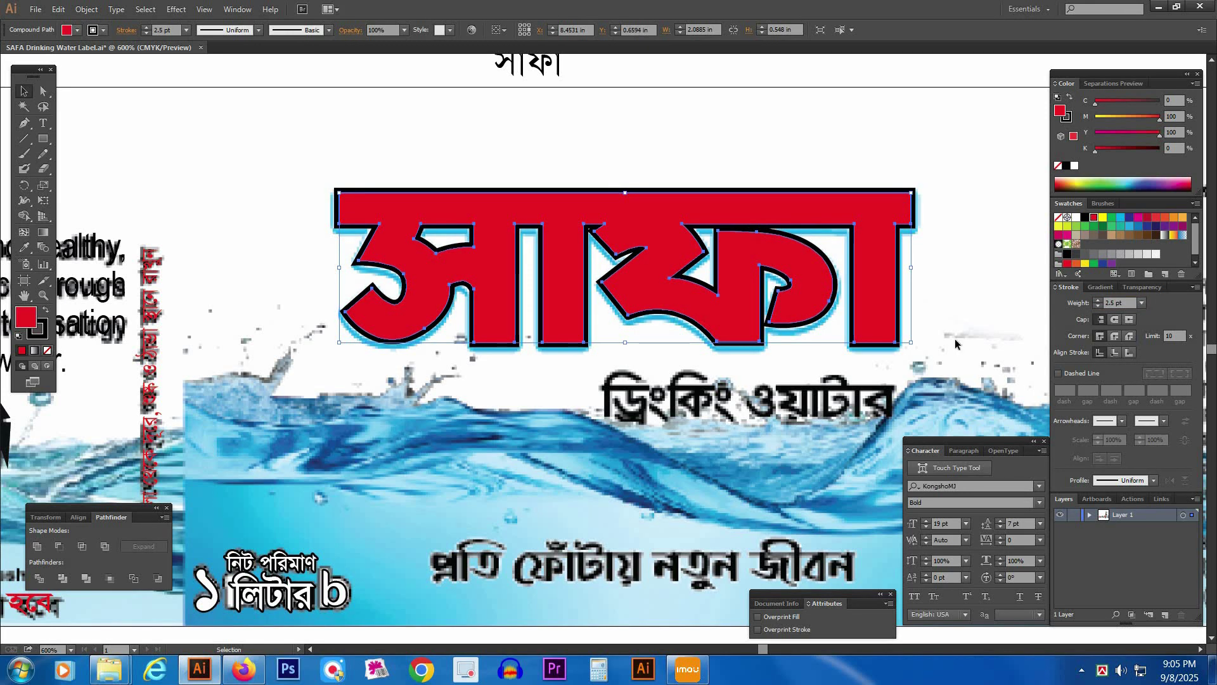
# - Paste another copy at the back with a 5 pt stroke and set both its fill and stroke to cyan (C 100)
pyautogui.press('a')
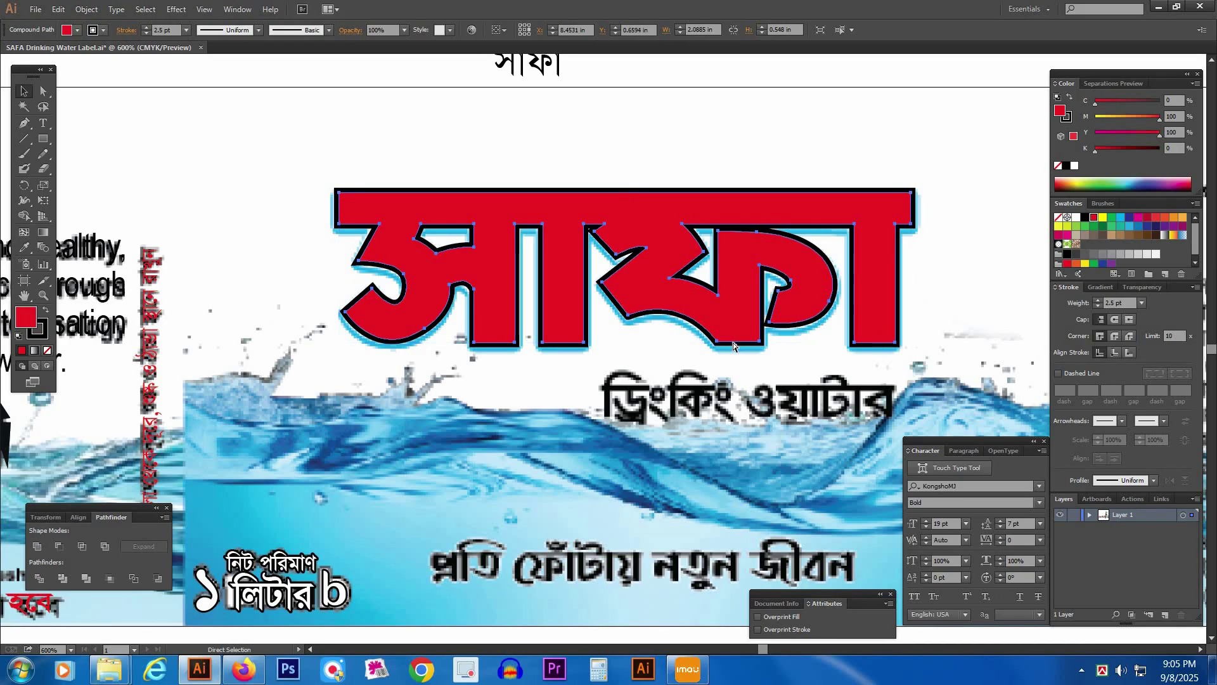
pyautogui.press('v')
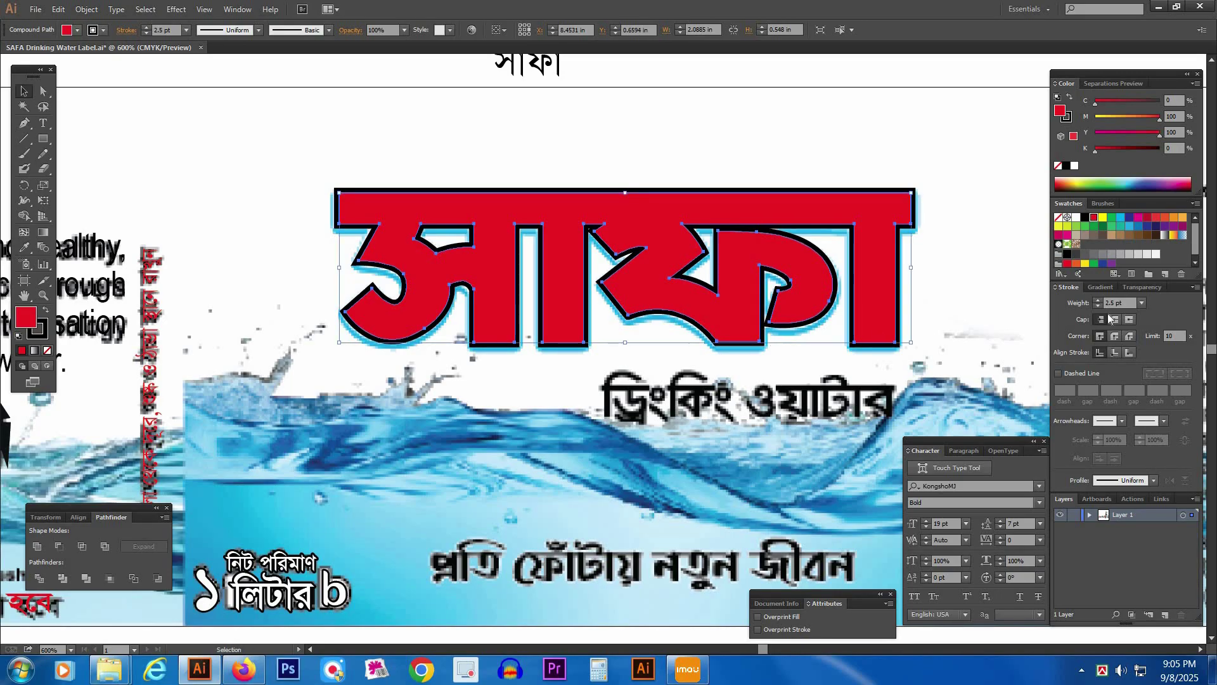
pyautogui.click(1100, 299)
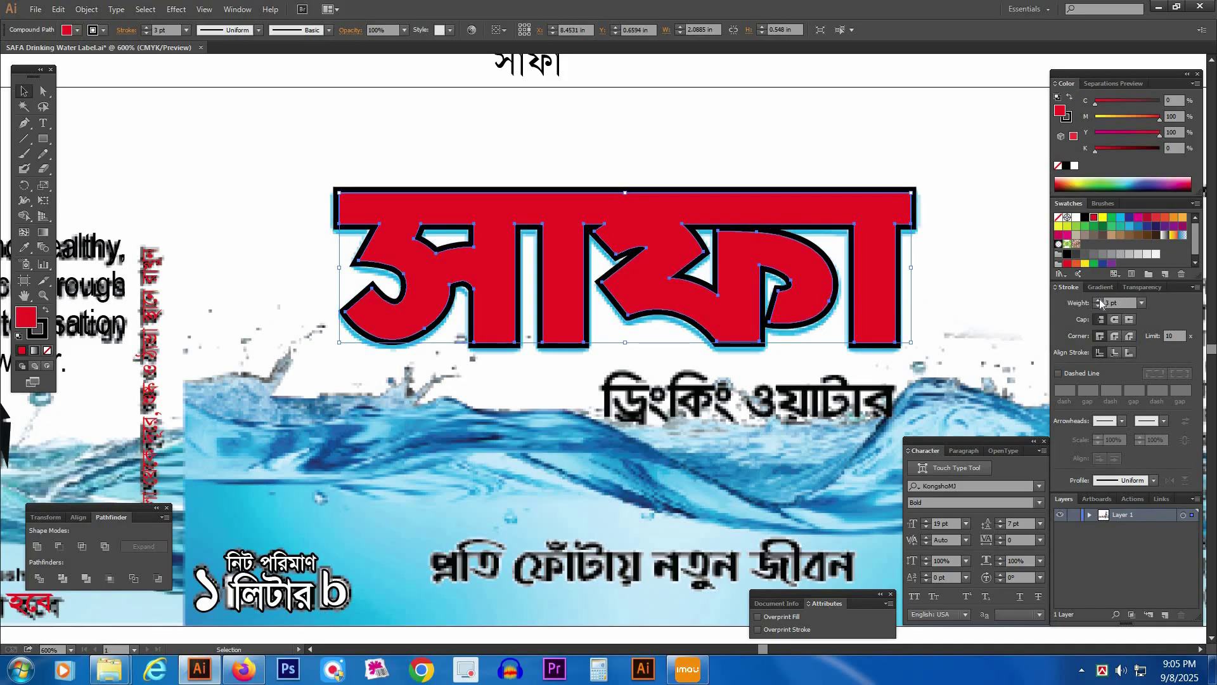
pyautogui.click(1100, 299)
pyautogui.click(1100, 301)
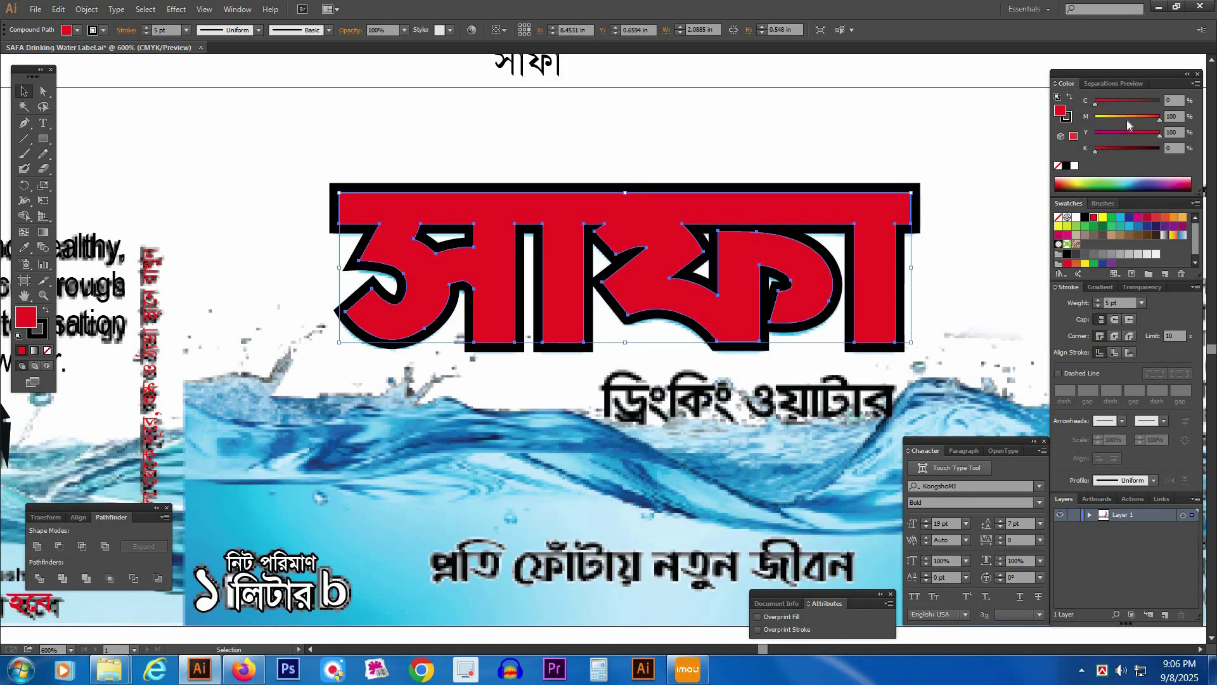
pyautogui.click(1069, 120)
pyautogui.moveTo(1097, 104)
pyautogui.mouseDown()
pyautogui.moveTo(1175, 140)
pyautogui.moveTo(1043, 135)
pyautogui.mouseUp()
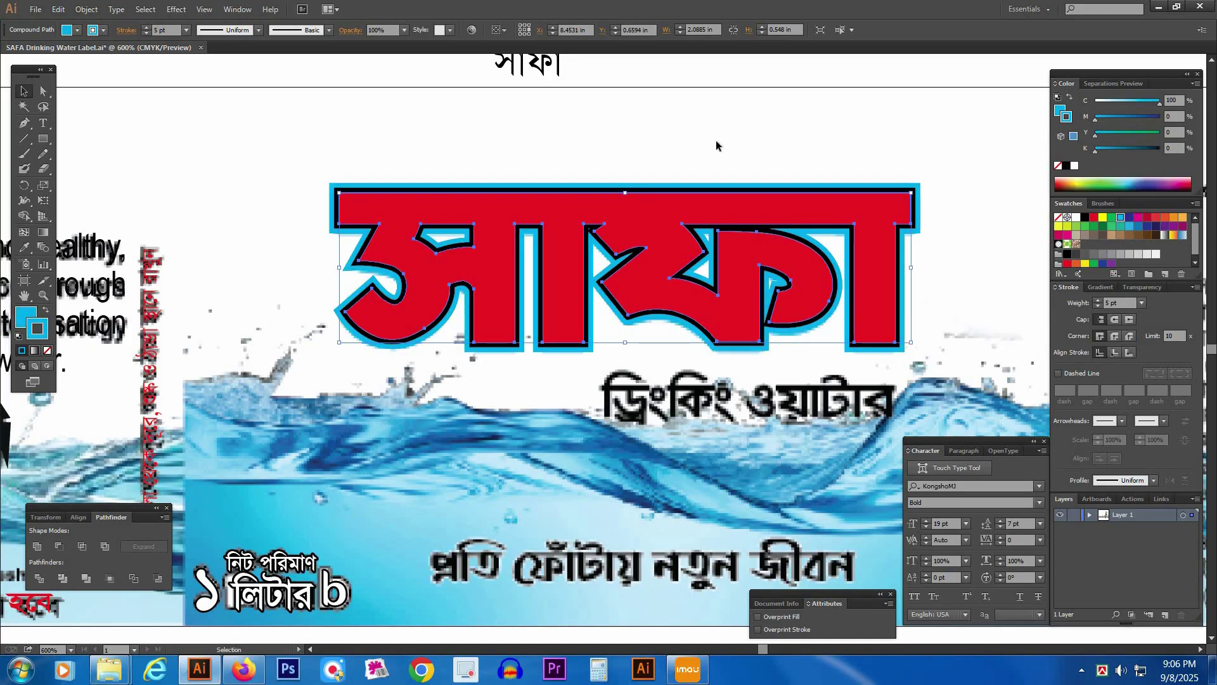
# - Hide the red logo, set the 2.5 pt copy's stroke and fill to white, and show all hidden objects again
pyautogui.click(530, 137)
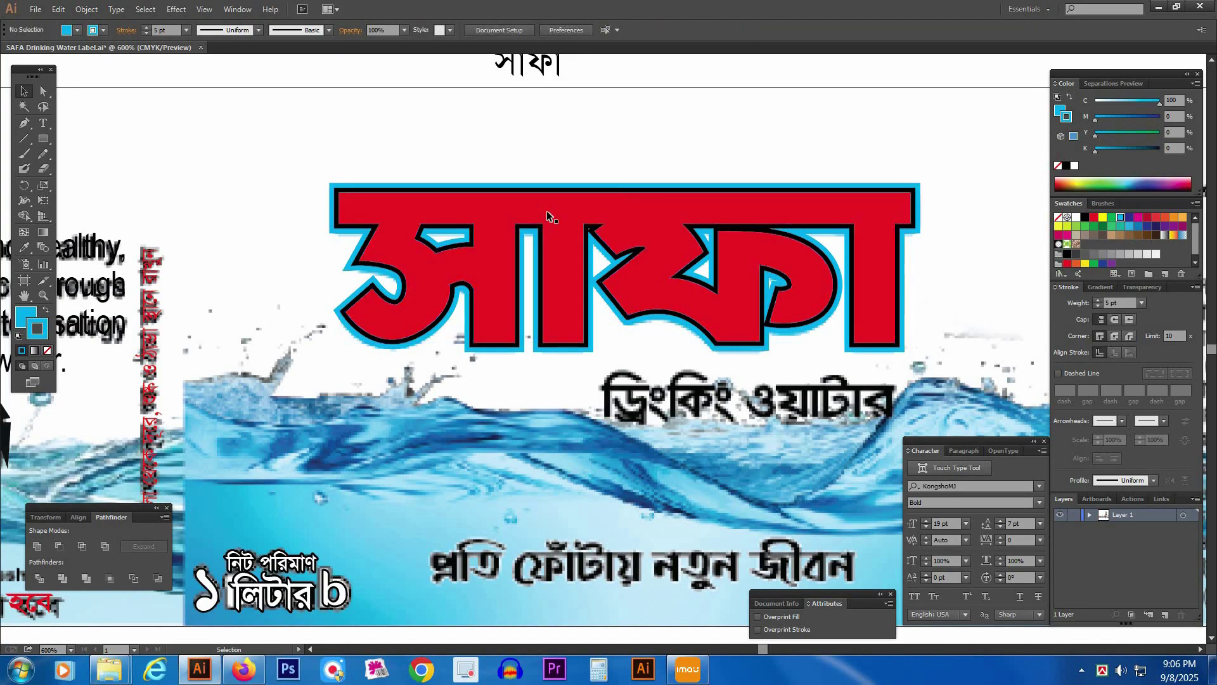
pyautogui.click(553, 212)
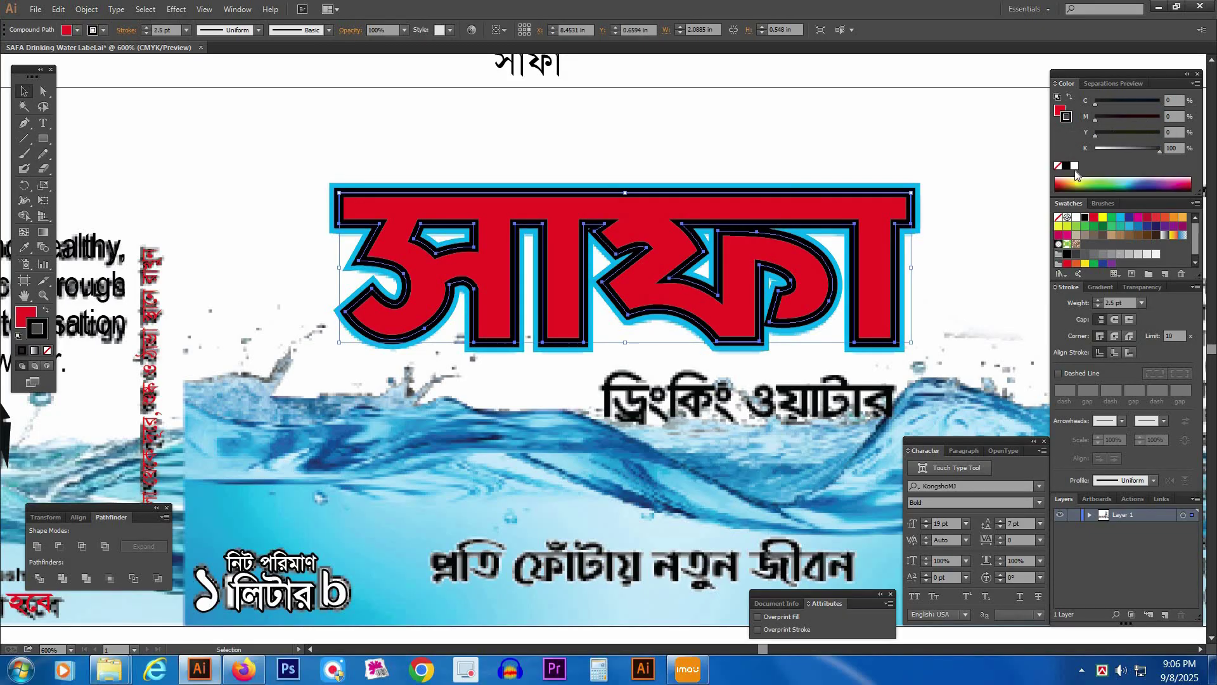
pyautogui.click(1075, 165)
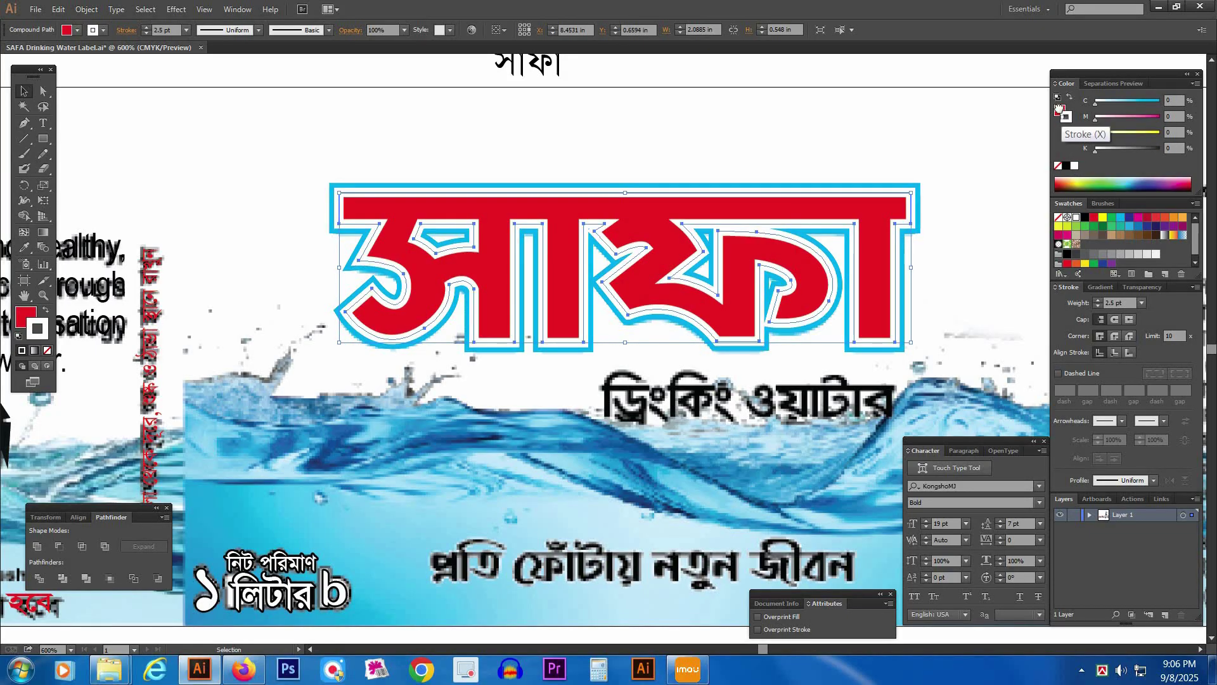
pyautogui.click(988, 161)
pyautogui.hotkey('ctrl', 'alt', '3')
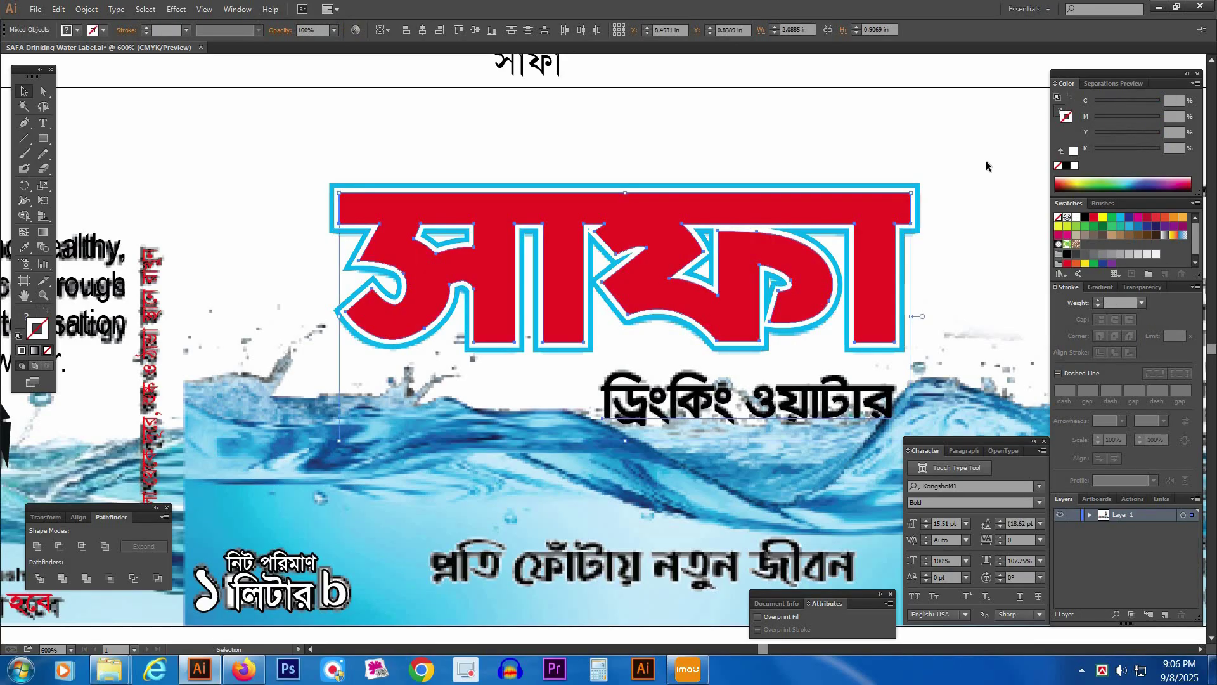
pyautogui.click(987, 161)
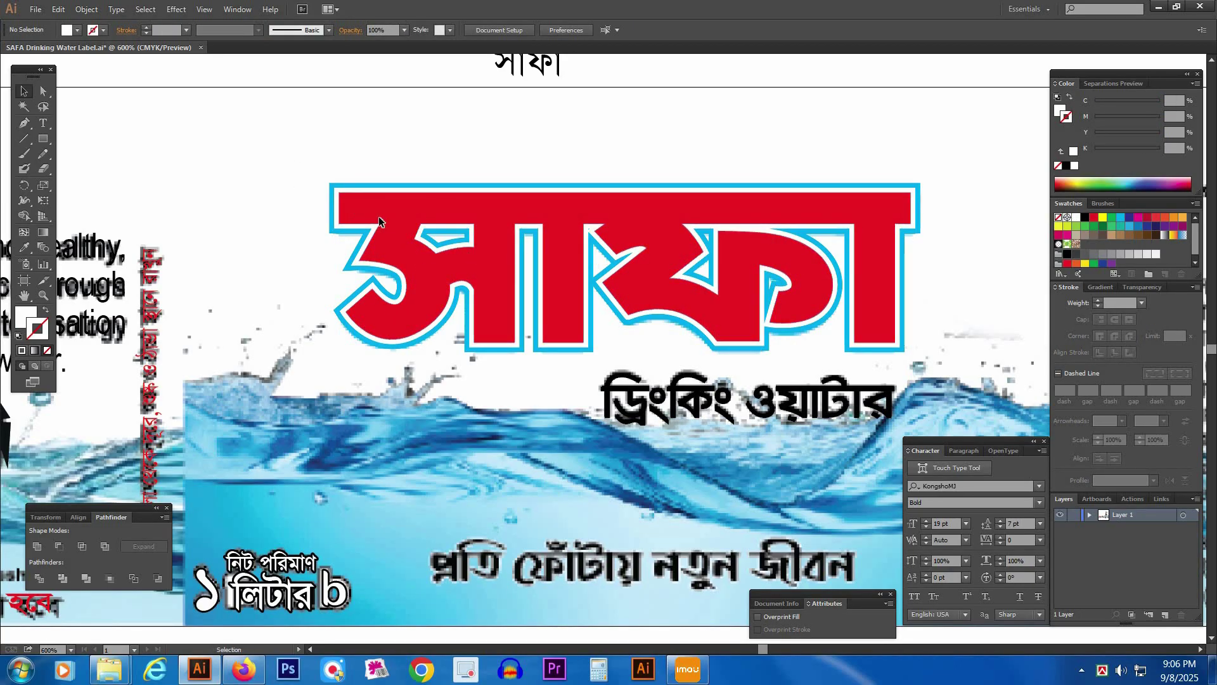
# - Check the logo's stacked copies by hiding and showing them together, and by hiding the red and white ones in turn
pyautogui.moveTo(299, 164); pyautogui.dragTo(380, 219)
pyautogui.hotkey('ctrl', '3')
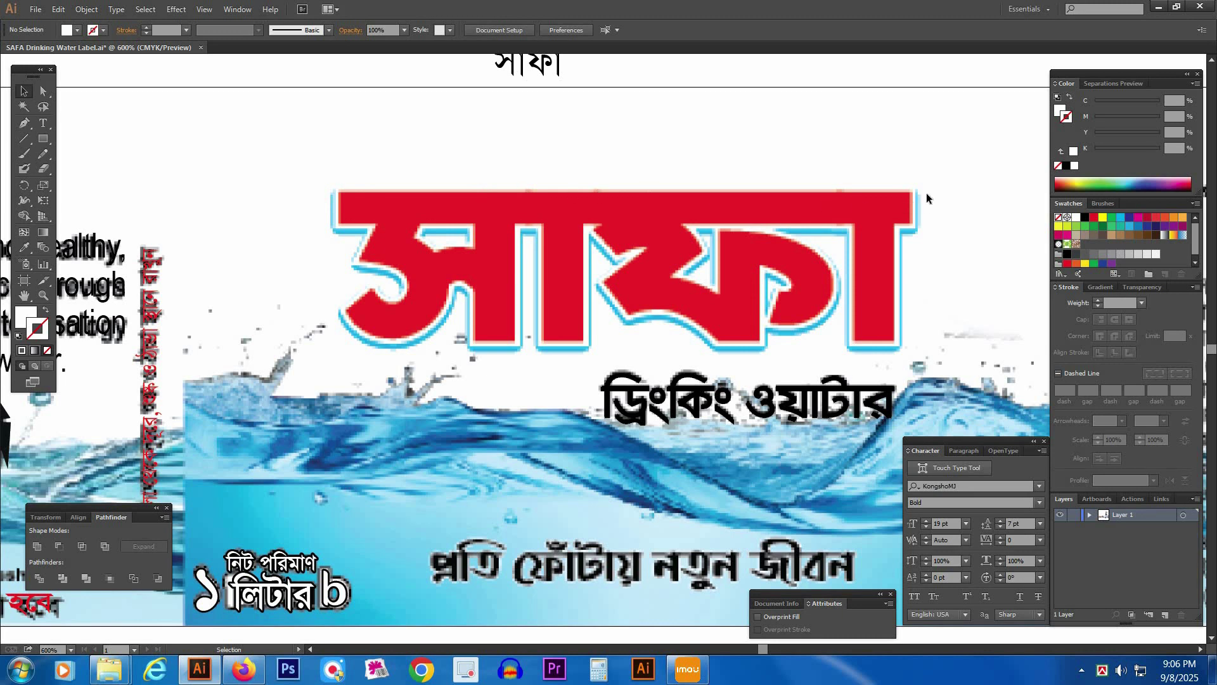
pyautogui.hotkey('ctrl', 'alt', '3')
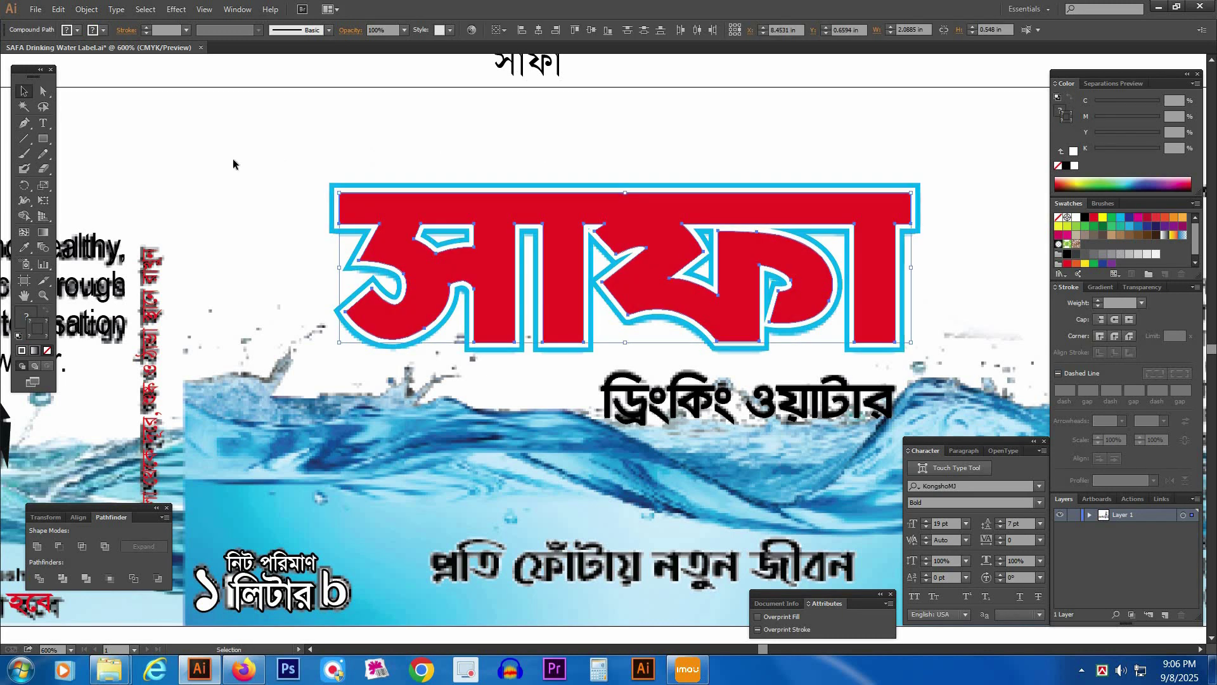
pyautogui.click(234, 158)
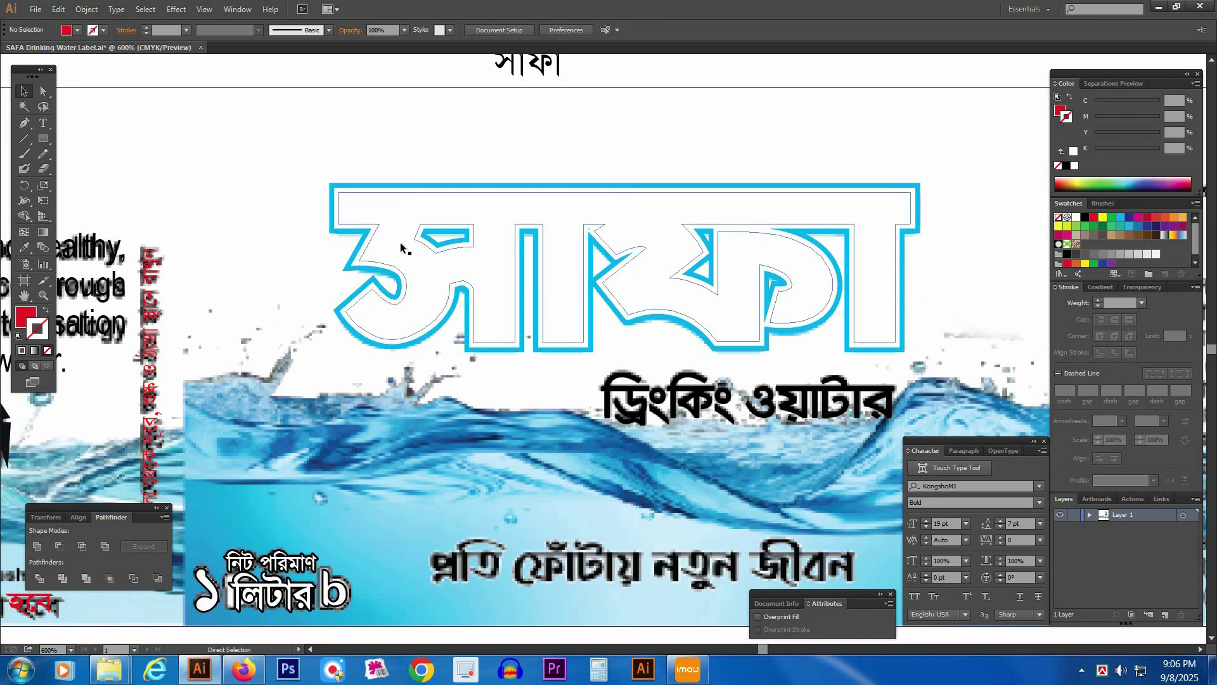
pyautogui.click(401, 243)
pyautogui.hotkey('ctrl', '3')
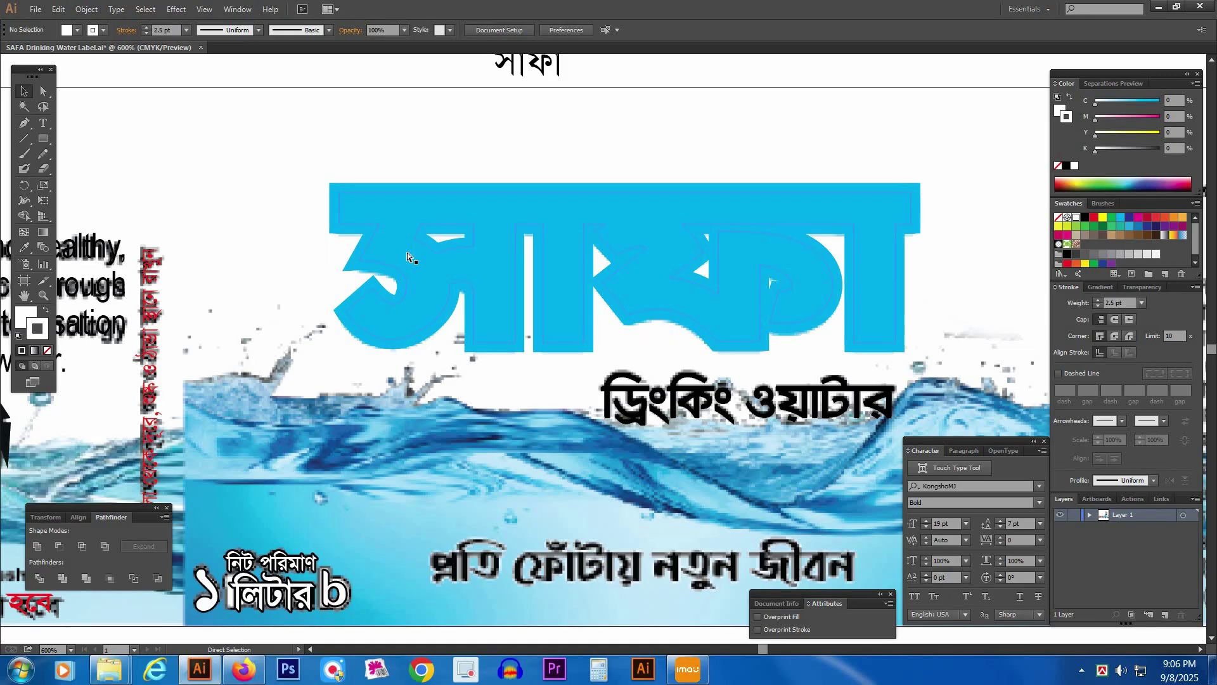
# - Show all hidden objects, set the keyboard increment to 1 pt, and nudge the red-and-white logo group up 1 pt and left 1 pt
pyautogui.hotkey('ctrl', 'alt', '3')
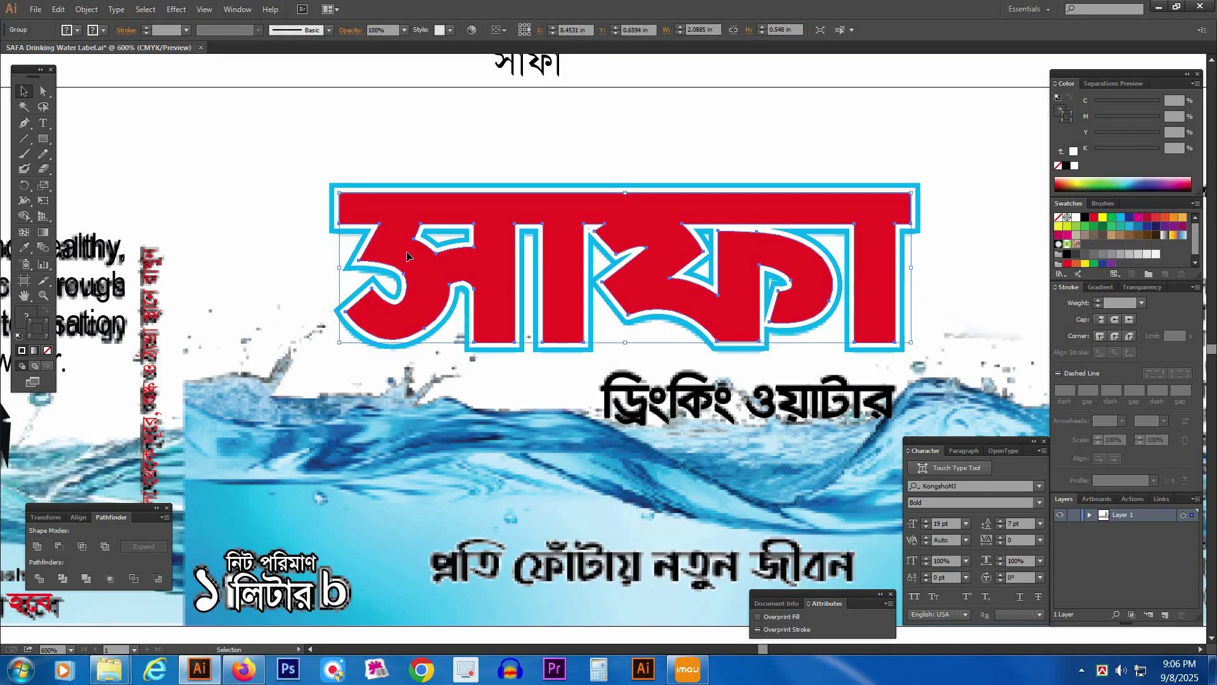
pyautogui.press('a')
pyautogui.hotkey('ctrl', 'k')
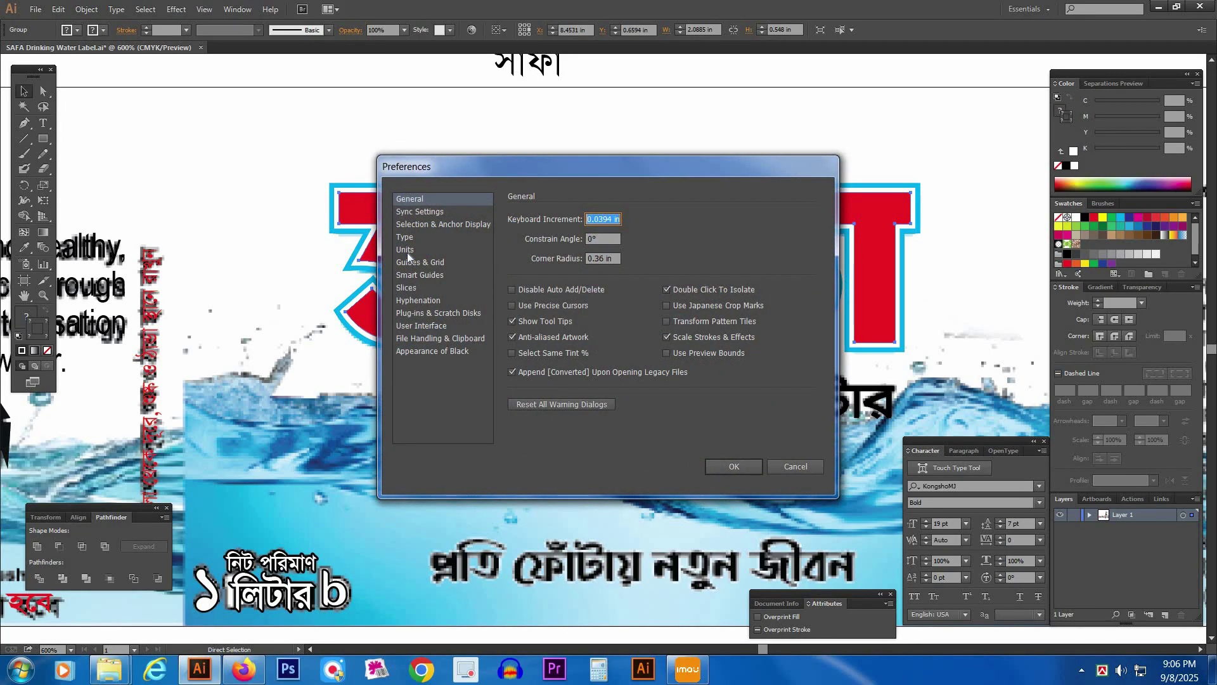
pyautogui.write('1pt')
pyautogui.press('Return')
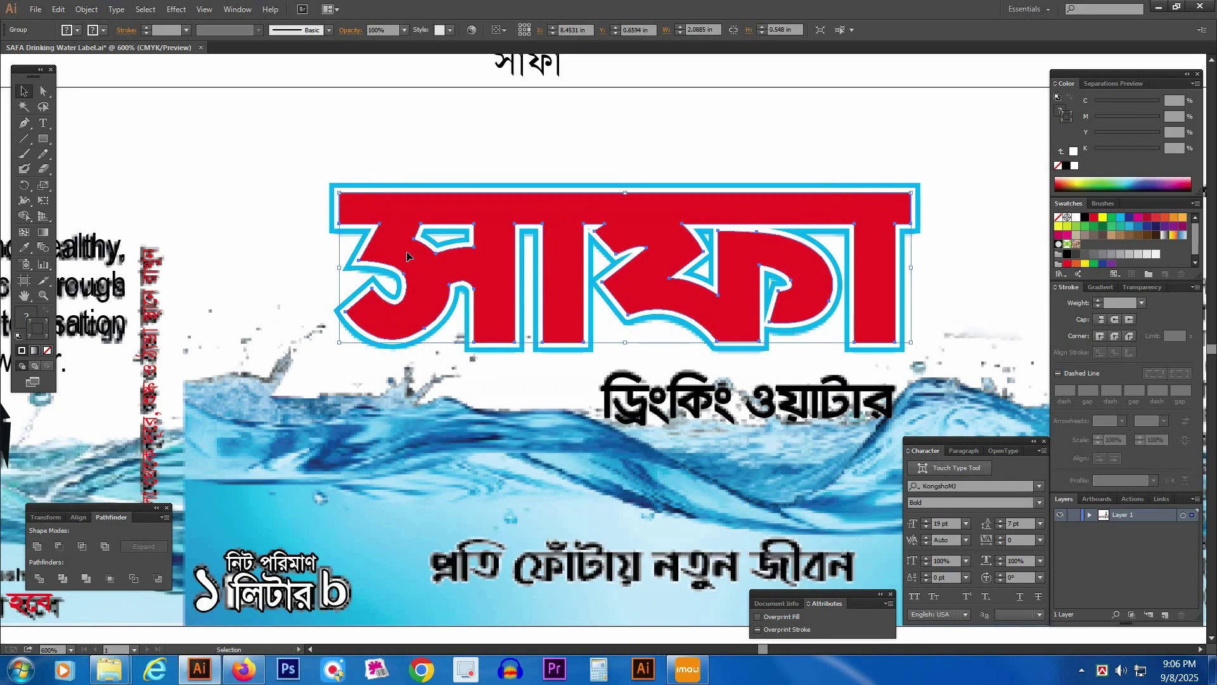
pyautogui.press('Up')
pyautogui.press('Up')
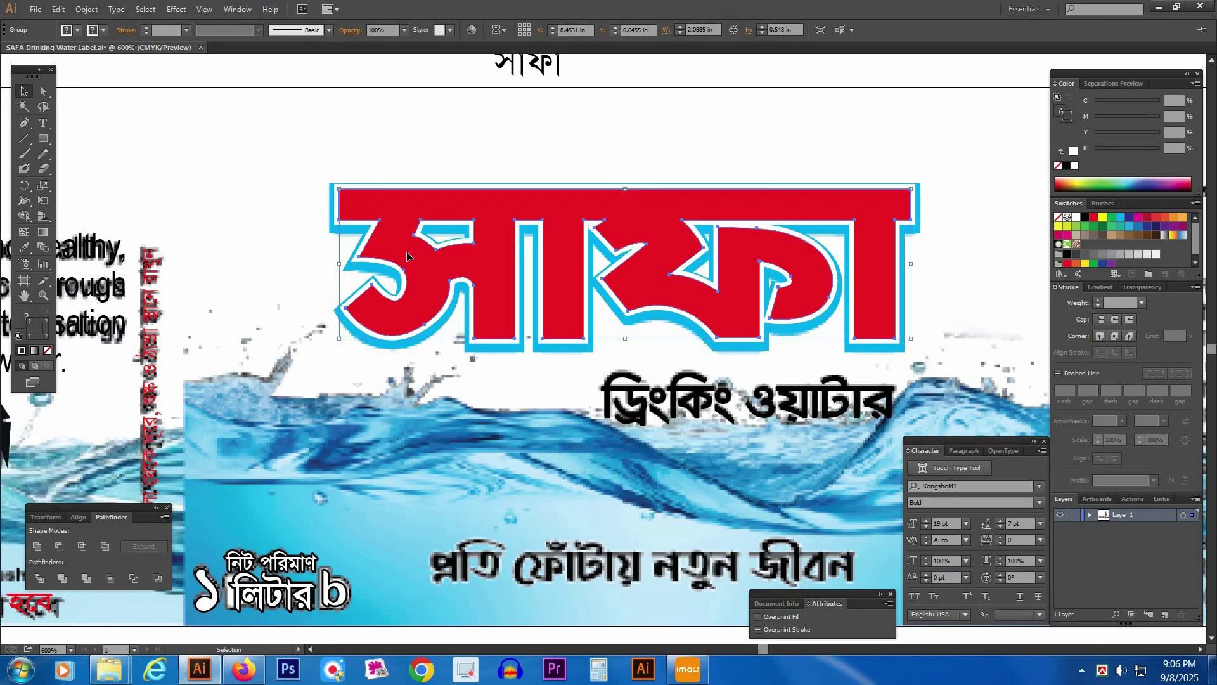
pyautogui.press('Left')
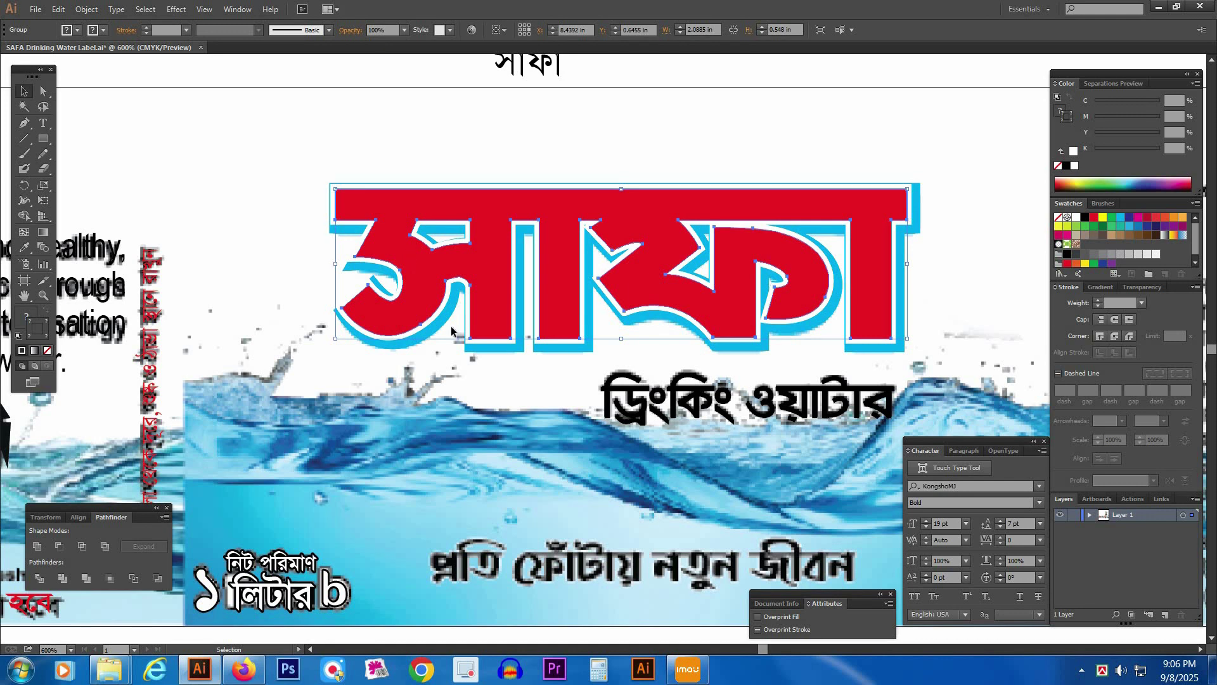
# - Set the cyan logo copy's stroke weight to 3 pt, hiding the red and white copies only during the change
pyautogui.hotkey('ctrl', '8')
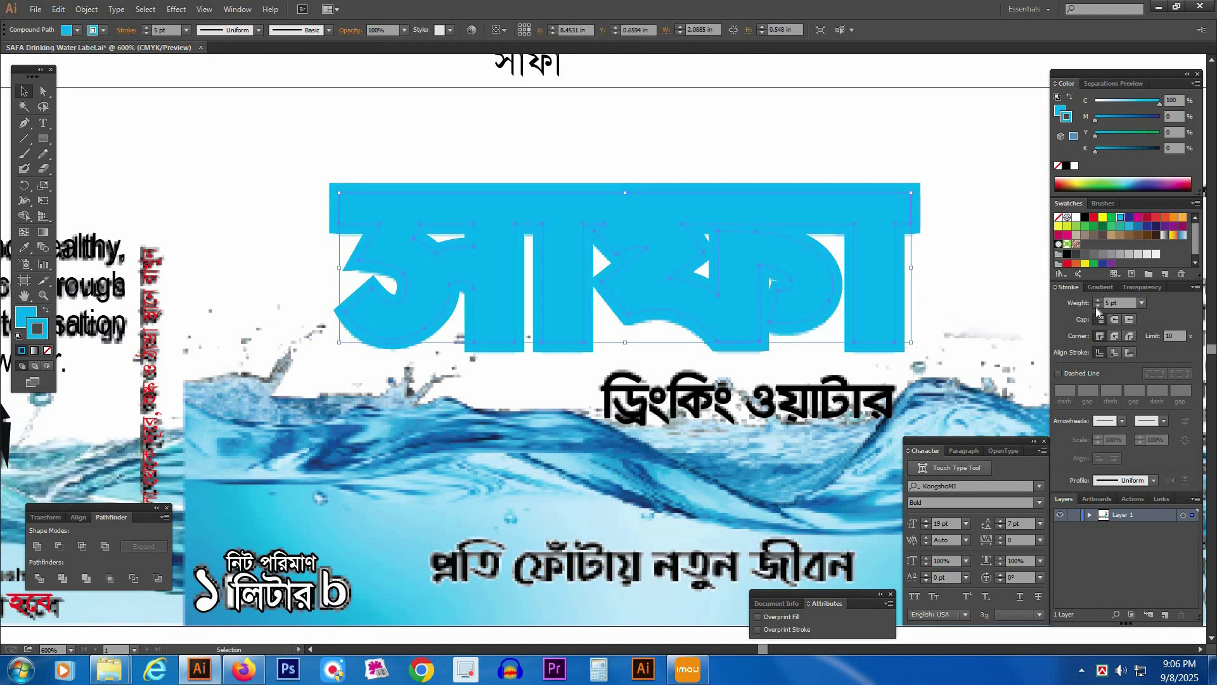
pyautogui.click(1098, 306)
pyautogui.click(1097, 306)
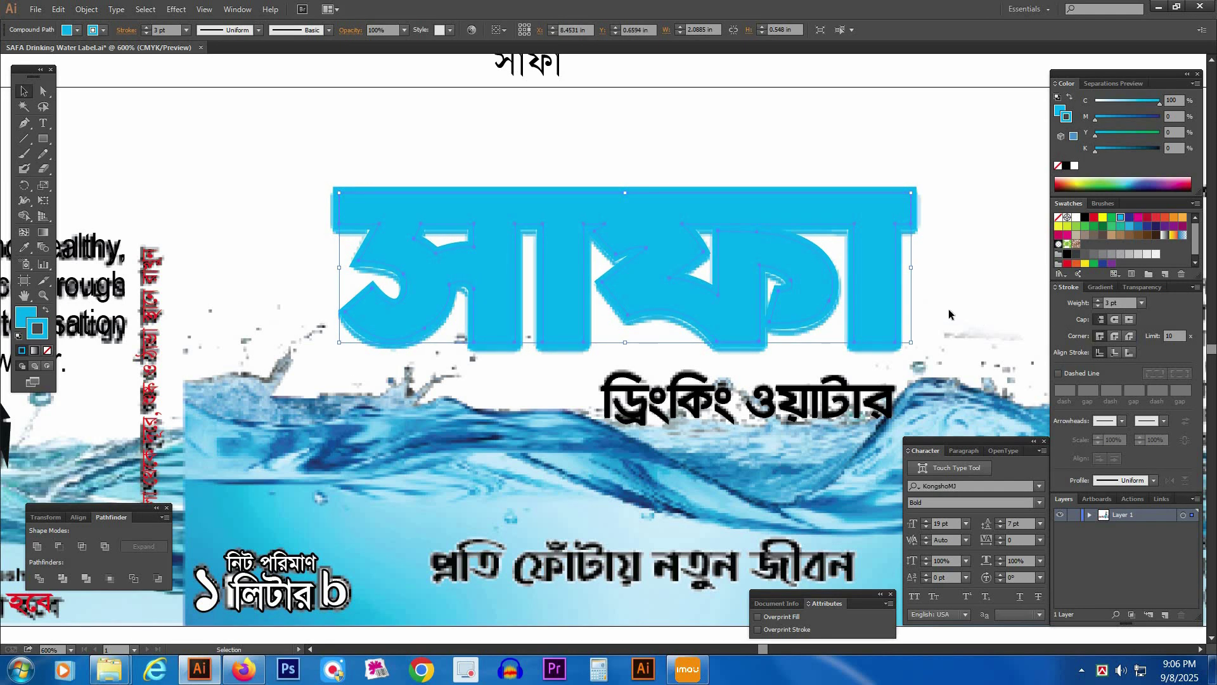
pyautogui.hotkey('ctrl', 'z')
pyautogui.hotkey('ctrl', 'z')
pyautogui.hotkey('ctrl', 'z')
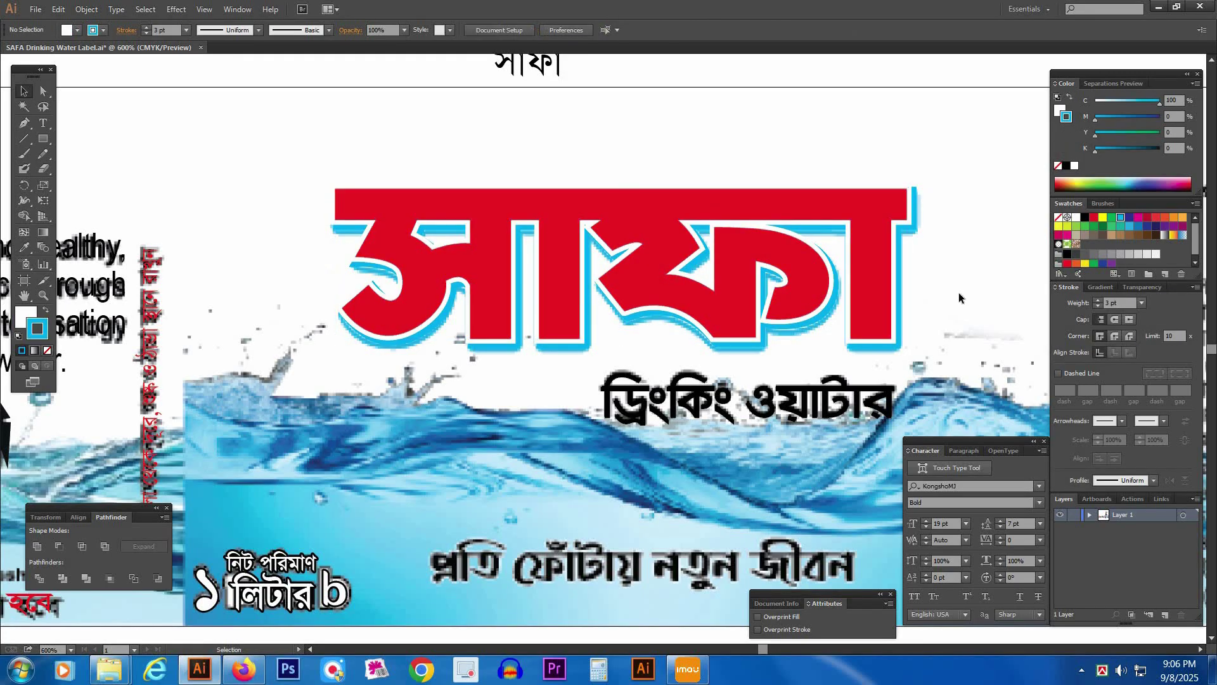
# - Group the red, white and cyan copies of the Bengali logo into one object
pyautogui.click(298, 195)
pyautogui.moveTo(288, 175); pyautogui.dragTo(923, 320)
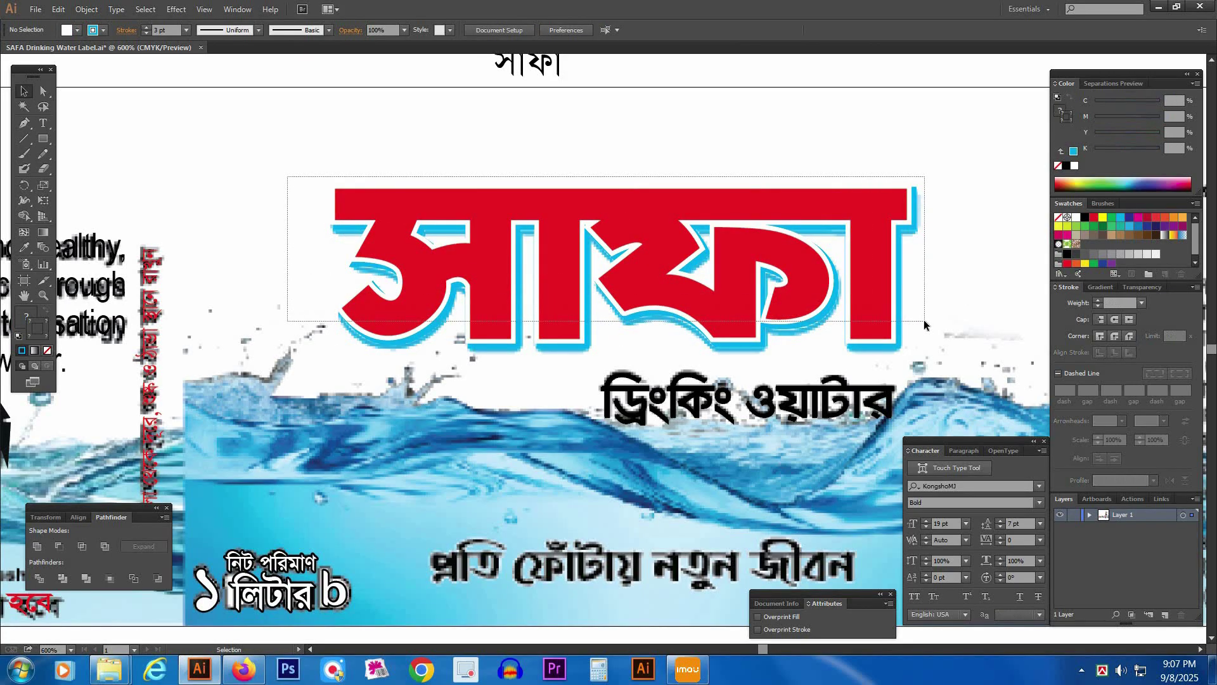
pyautogui.press('v')
pyautogui.rightClick(734, 241)
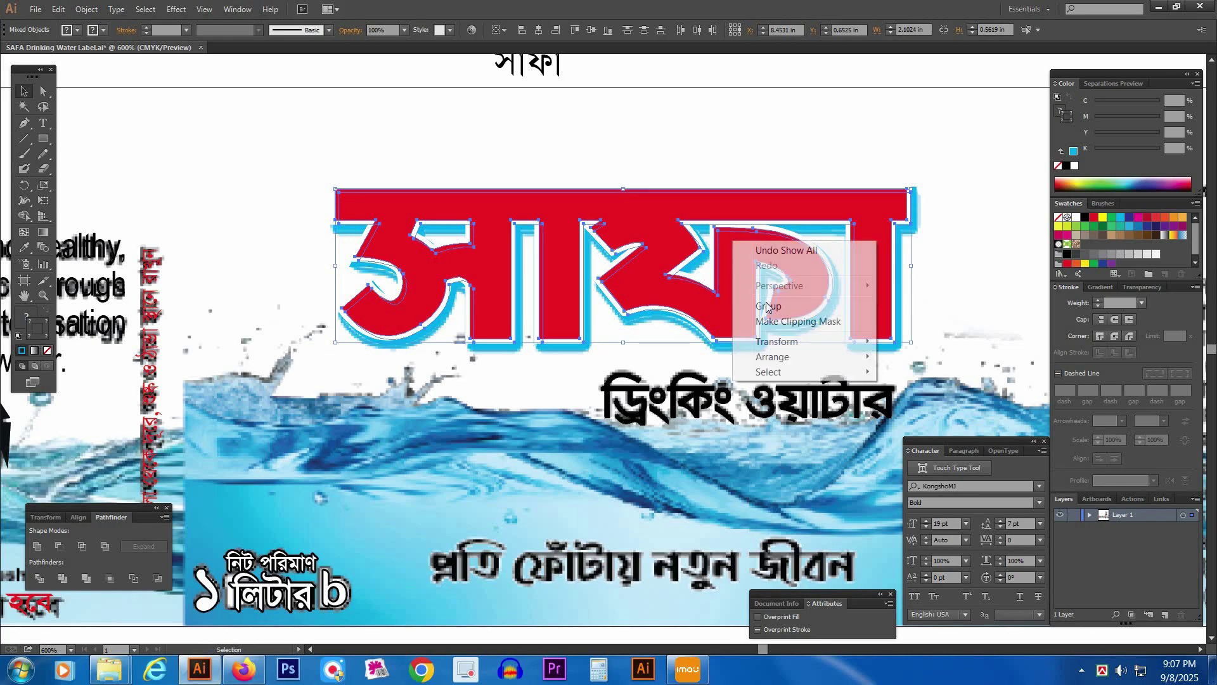
pyautogui.click(773, 311)
pyautogui.click(702, 147)
pyautogui.press('a')
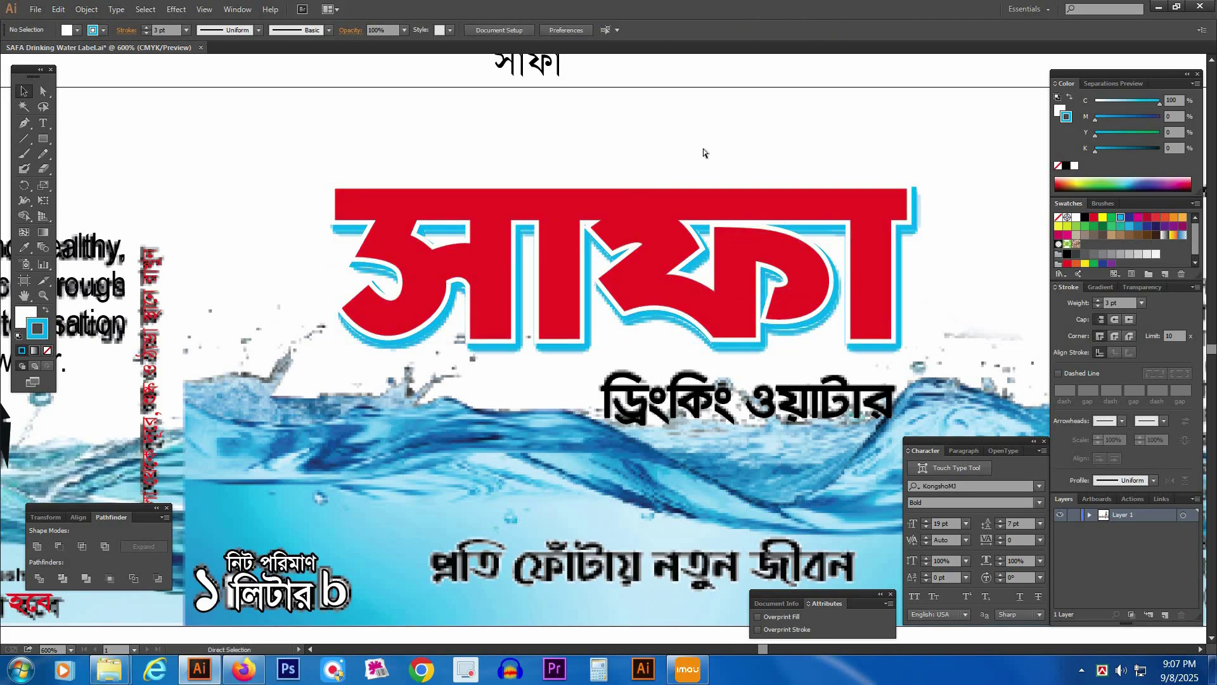
# - Move the loose slogan text "প্রতি ফোঁটায় নতুন জীবন" up to just below the label's front panel
pyautogui.hotkey('ctrl', '-')
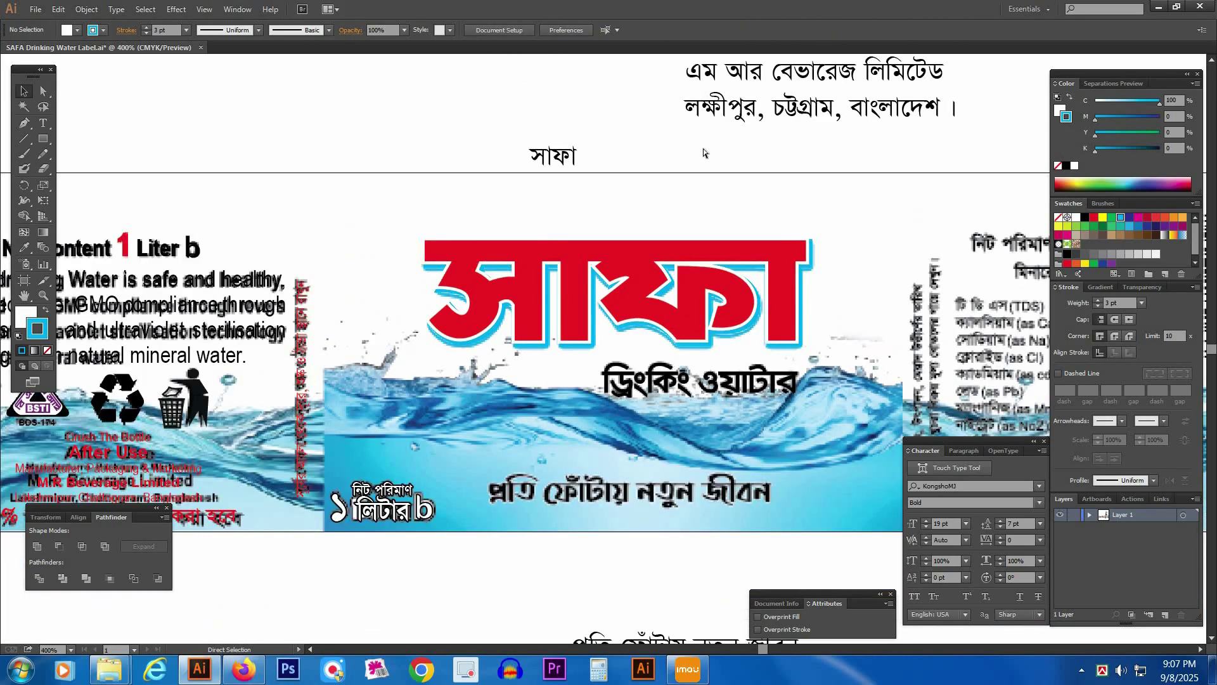
pyautogui.press('v')
pyautogui.click(666, 381)
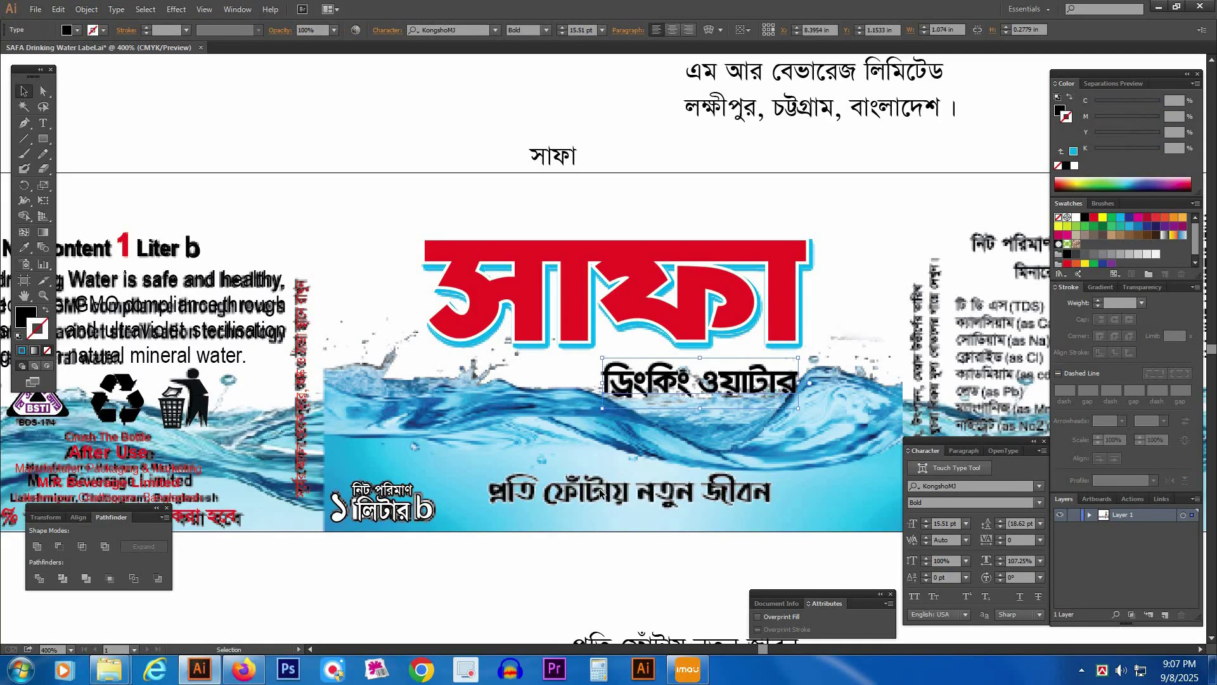
pyautogui.scroll(-3, 570, 456)
pyautogui.click(481, 435)
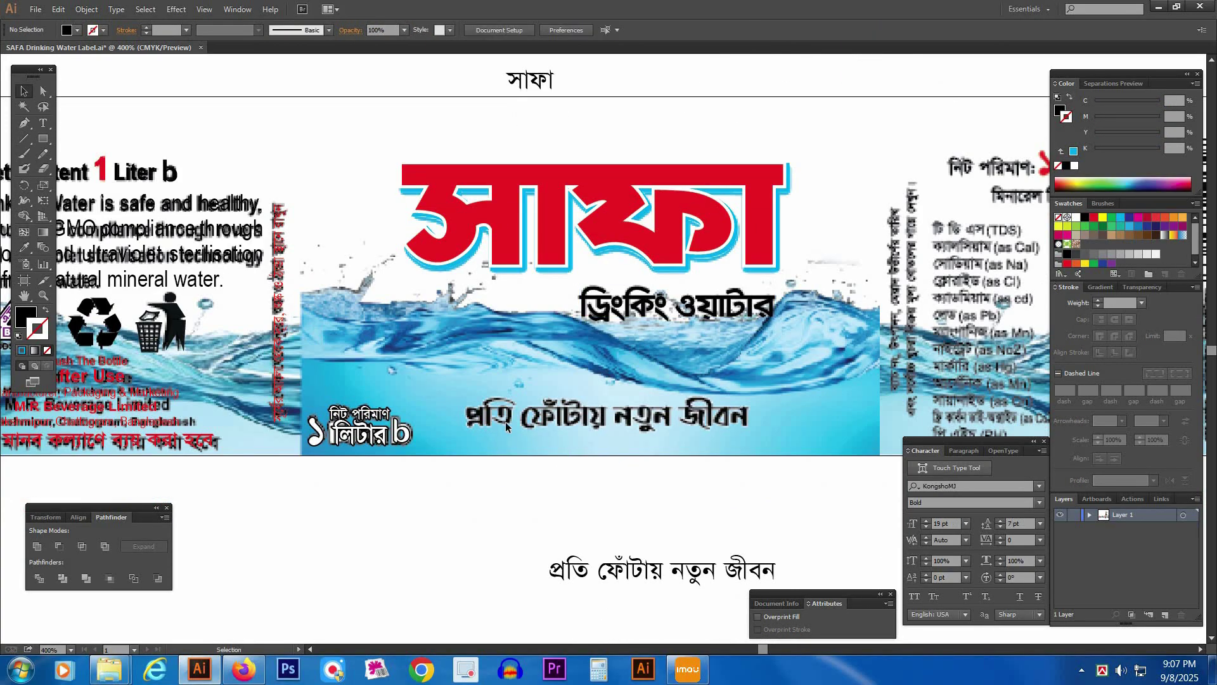
pyautogui.moveTo(697, 574); pyautogui.dragTo(644, 506)
pyautogui.moveTo(685, 456); pyautogui.dragTo(652, 419)
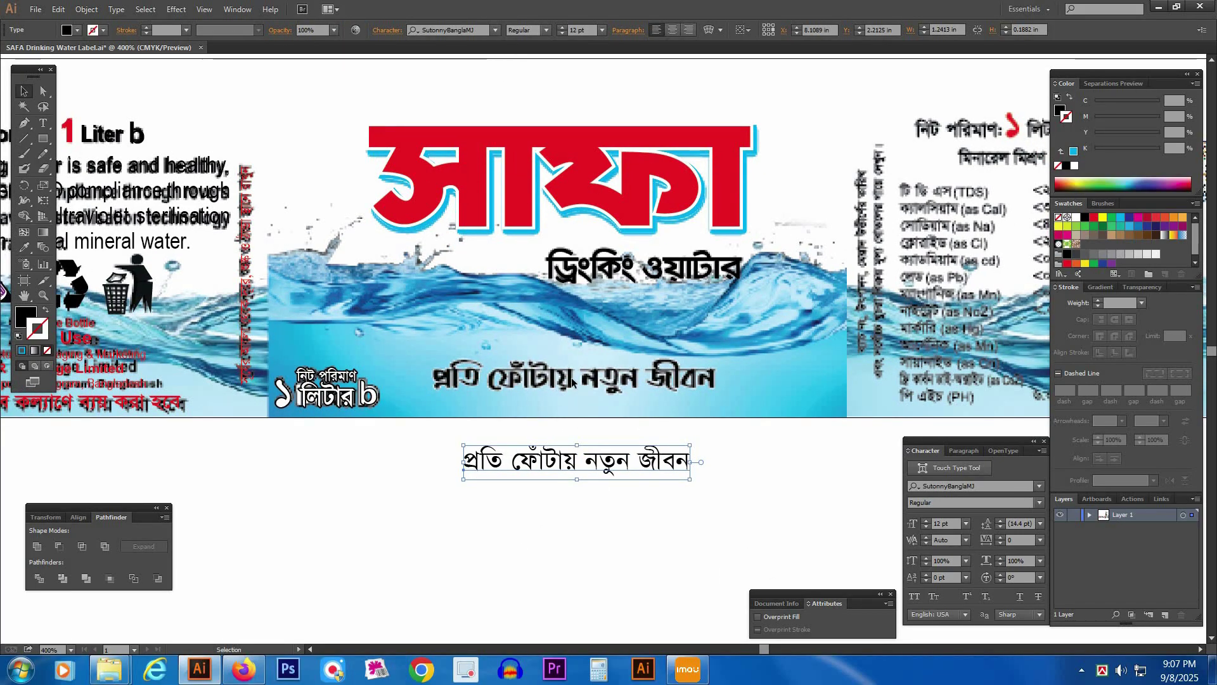
# - Preview the Bengali "Li" fonts on the loose slogan text and apply Li Shobuj Nolua ANSI V1
pyautogui.click(990, 486)
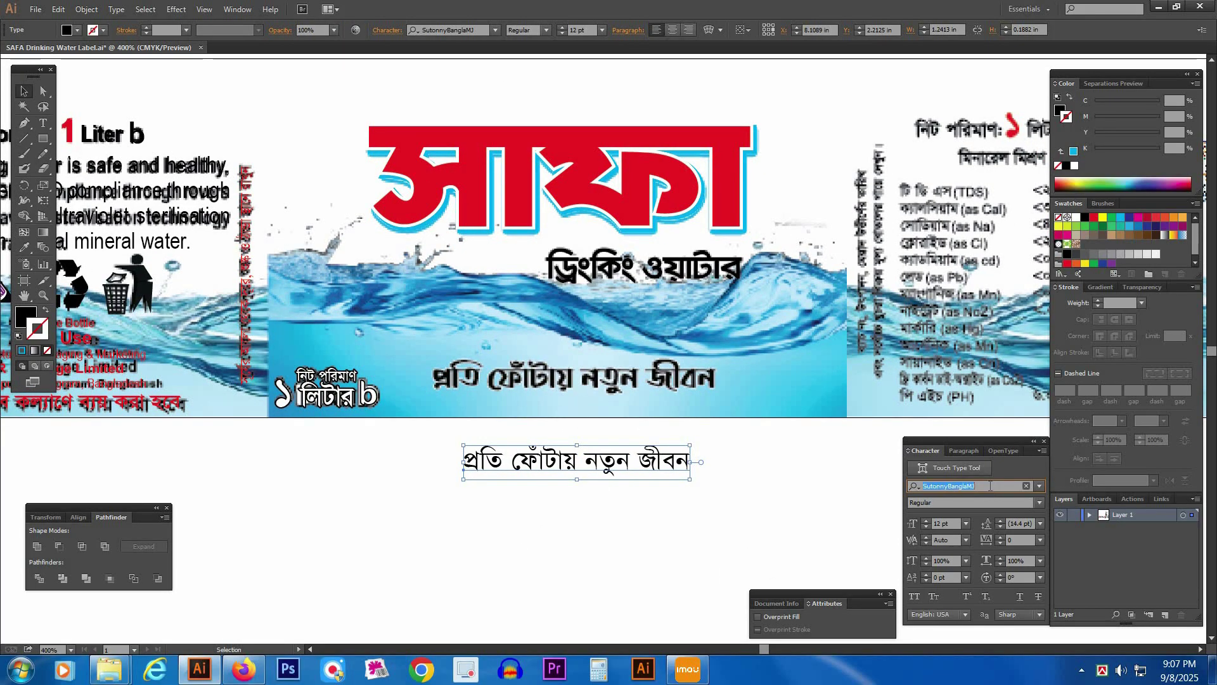
pyautogui.write('l')
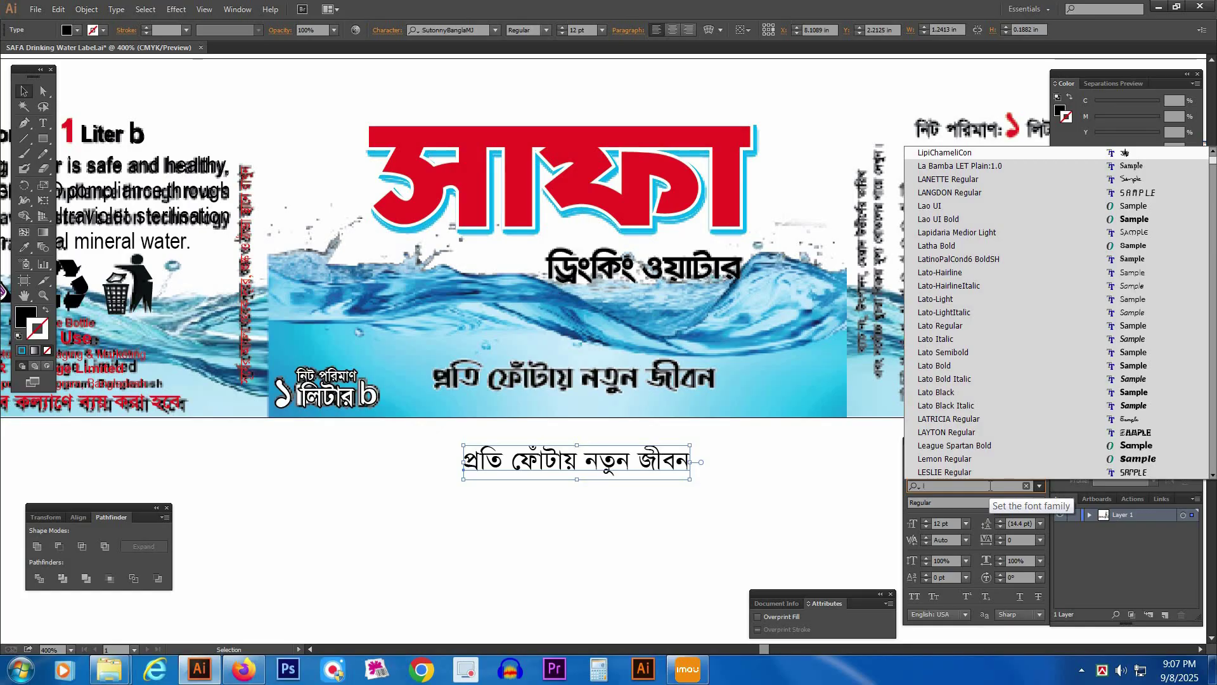
pyautogui.write('i')
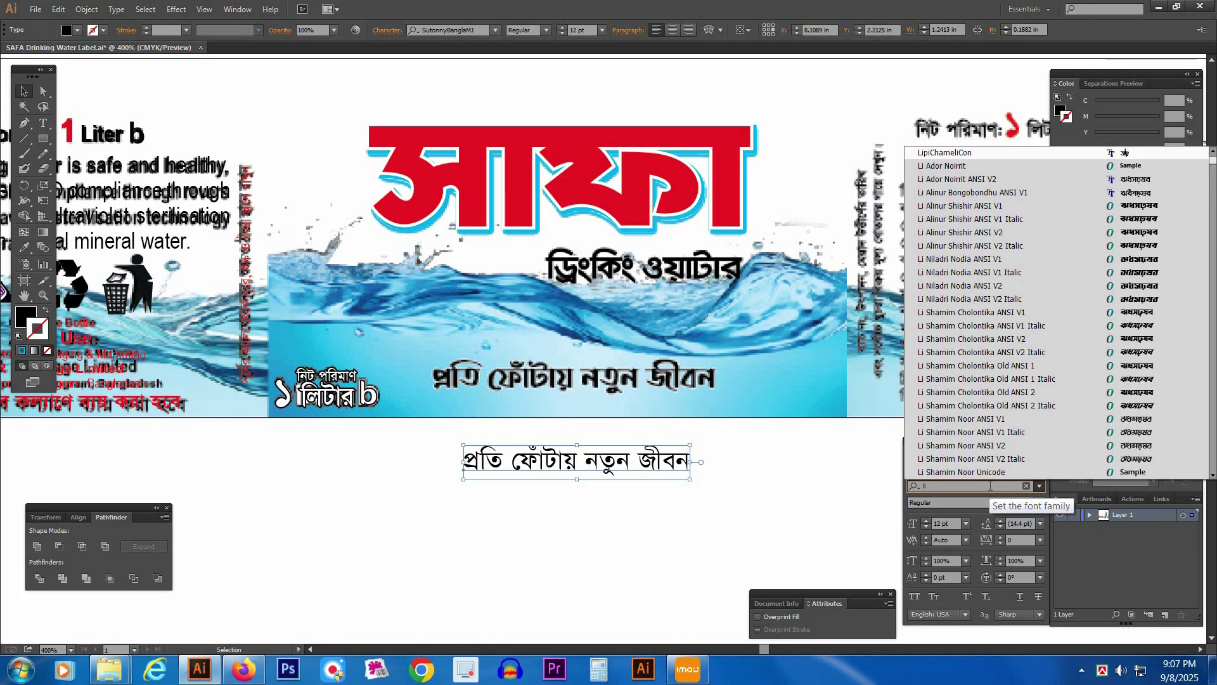
pyautogui.press('Down')
pyautogui.press('Down')
pyautogui.press('Down')
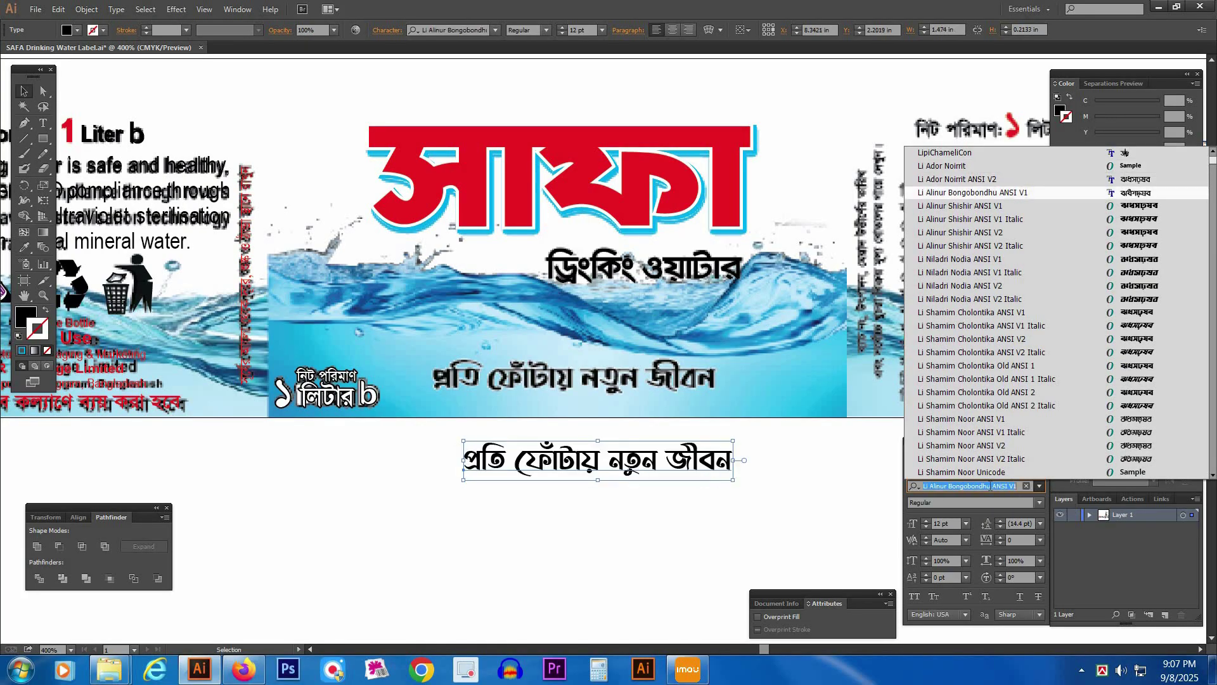
pyautogui.press('Down')
pyautogui.press('Down')
pyautogui.press('Down')
pyautogui.press('Down')
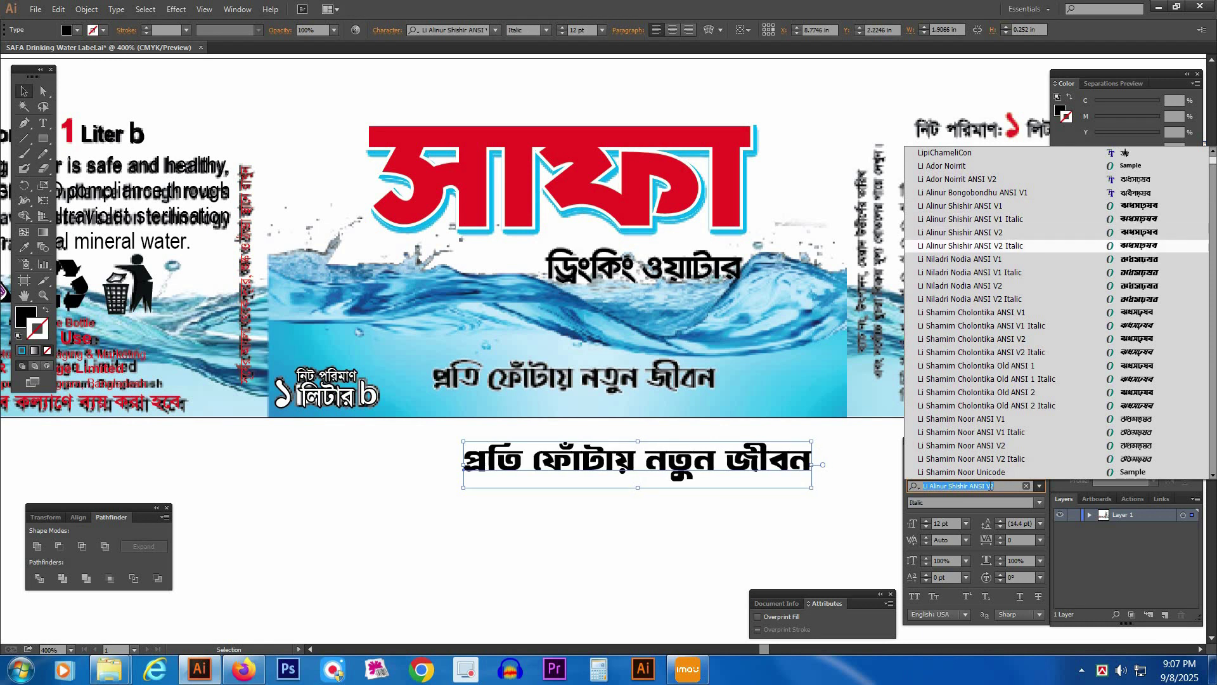
pyautogui.press('Down')
pyautogui.press('Down')
pyautogui.press('Down')
pyautogui.press('Down')
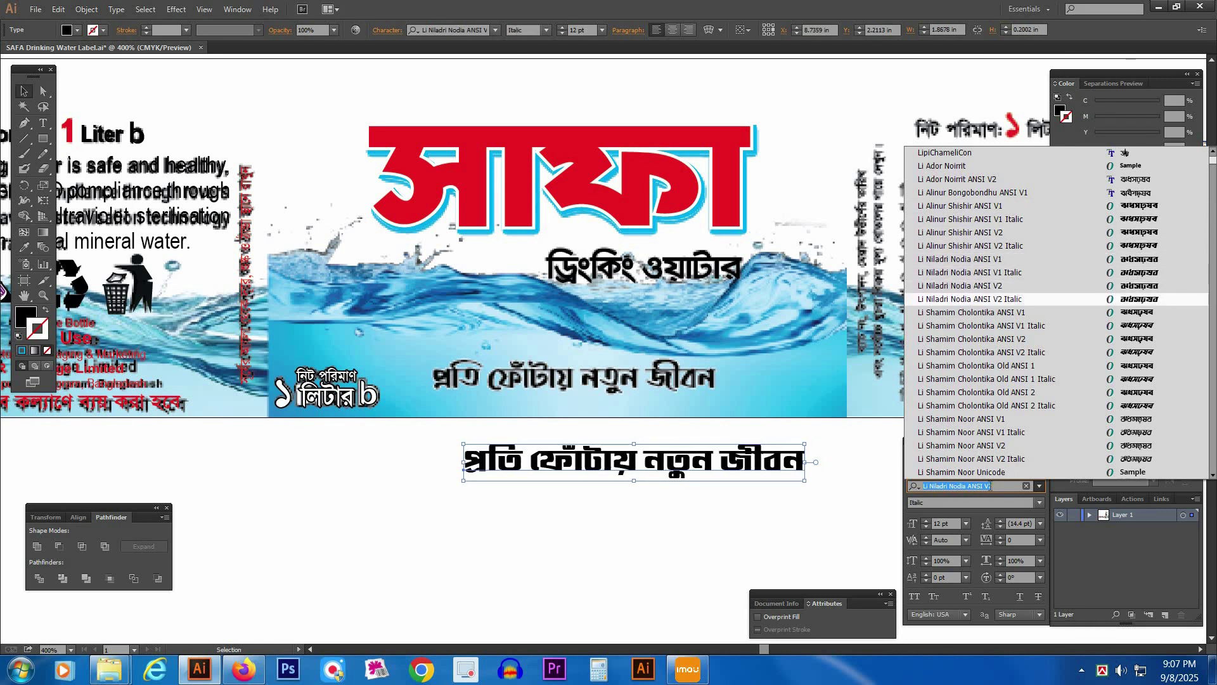
pyautogui.press('Down')
pyautogui.press('Down')
pyautogui.press('Down')
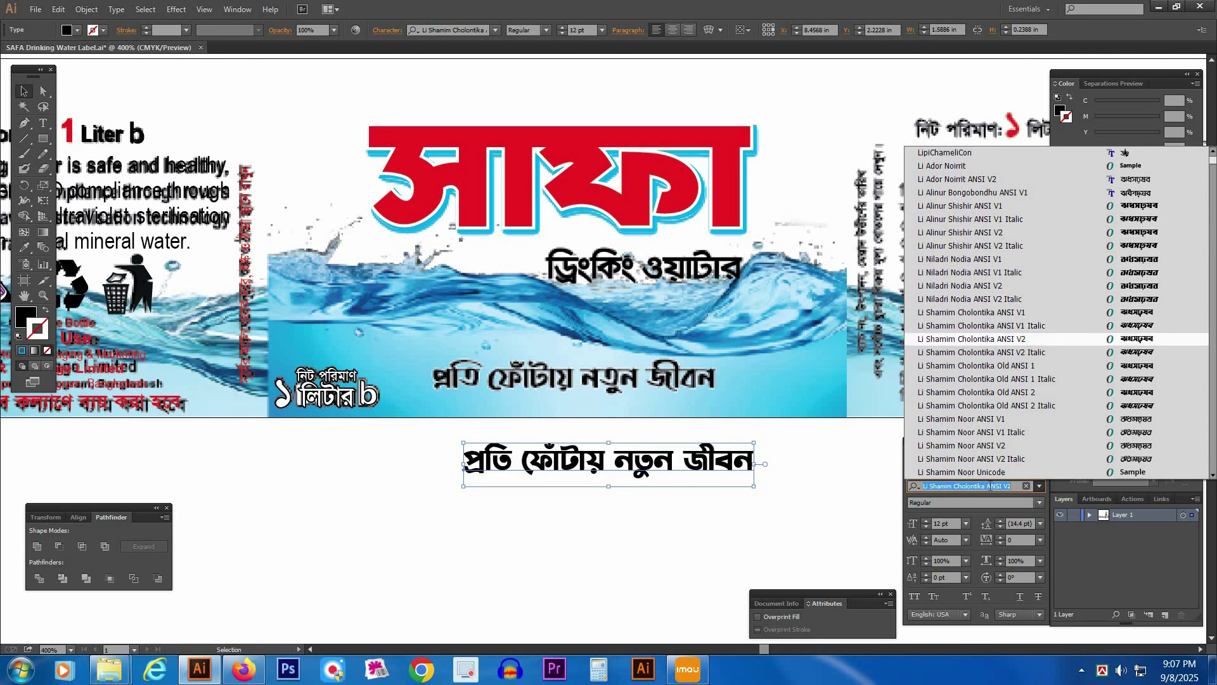
pyautogui.press('Down')
pyautogui.press('Down')
pyautogui.press('Down')
pyautogui.press('Down')
pyautogui.press('Down')
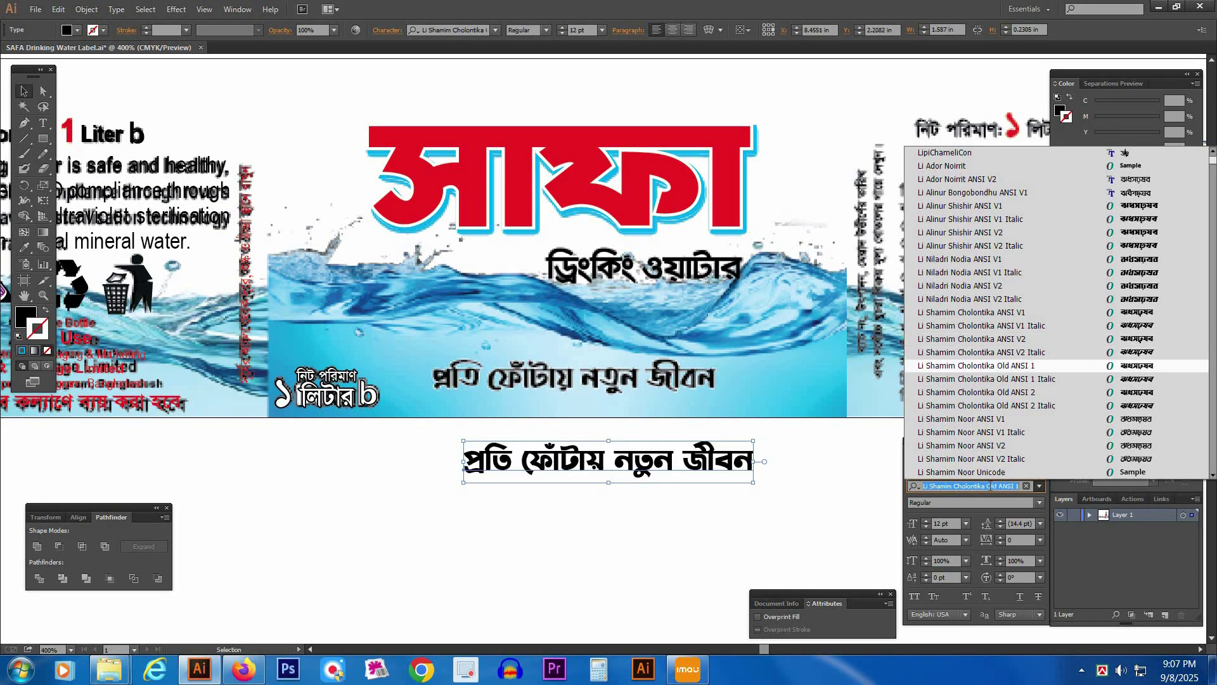
pyautogui.press('Down')
pyautogui.press('Down')
pyautogui.press('Down')
pyautogui.press('Down')
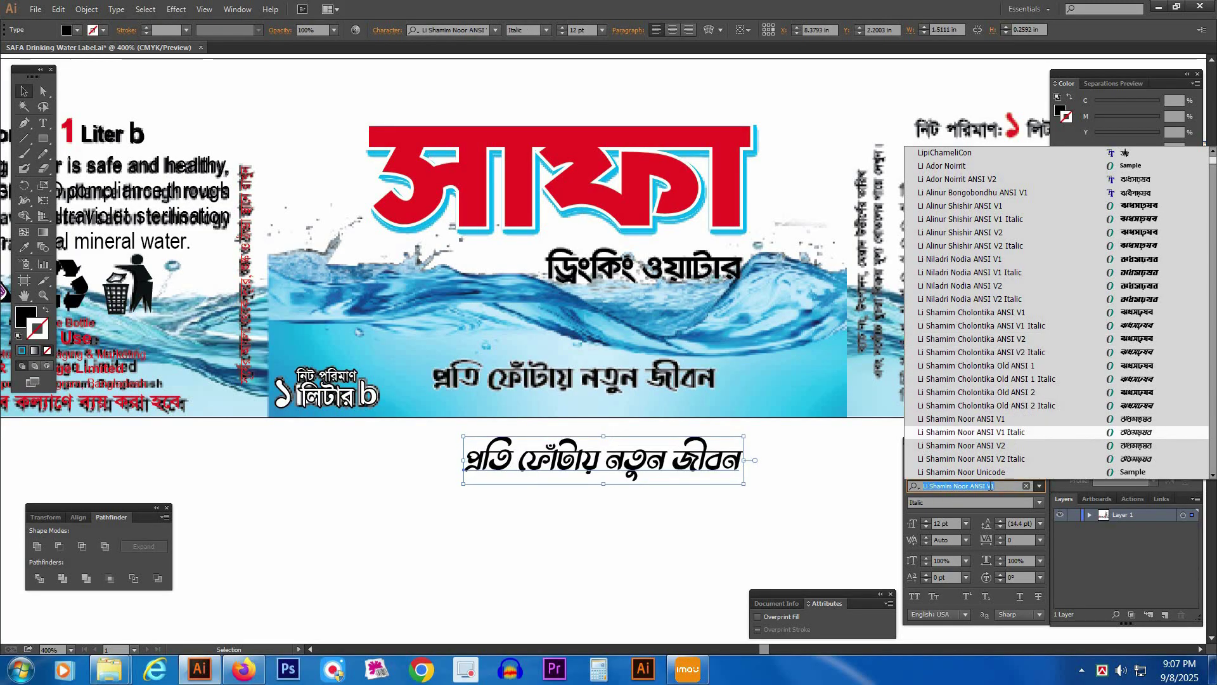
pyautogui.press('Down')
pyautogui.press('Down')
pyautogui.press('Down')
pyautogui.press('Down')
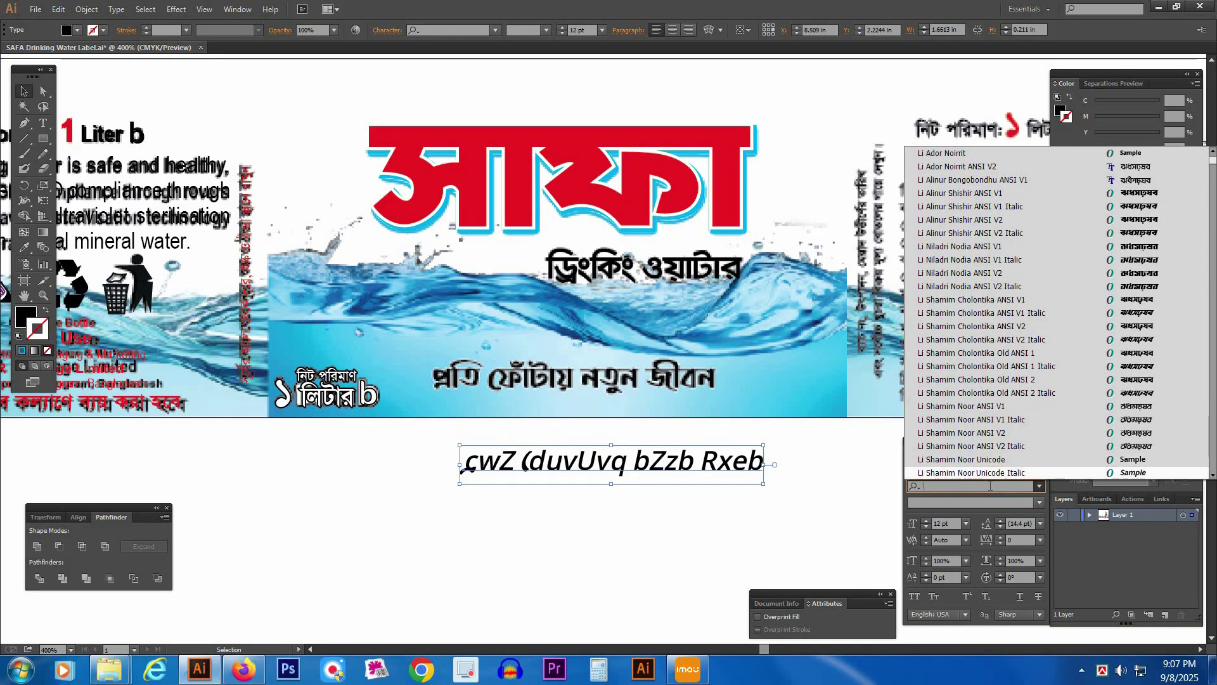
pyautogui.press('Down')
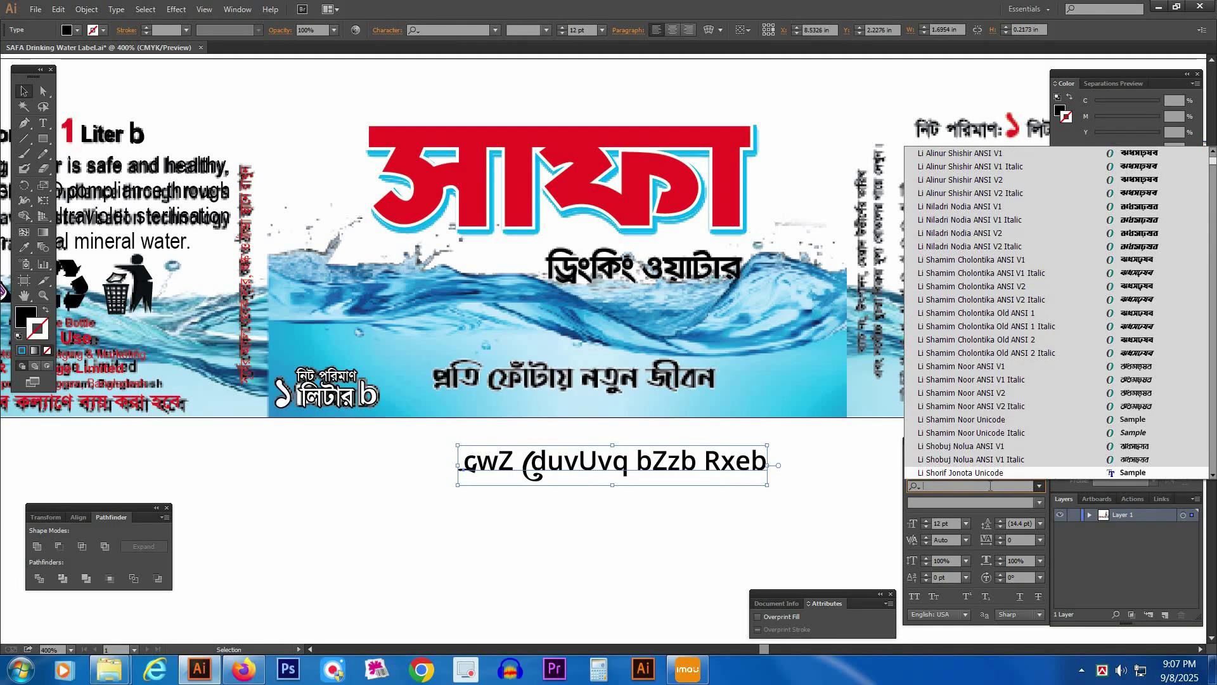
pyautogui.press('Up')
pyautogui.press('Up')
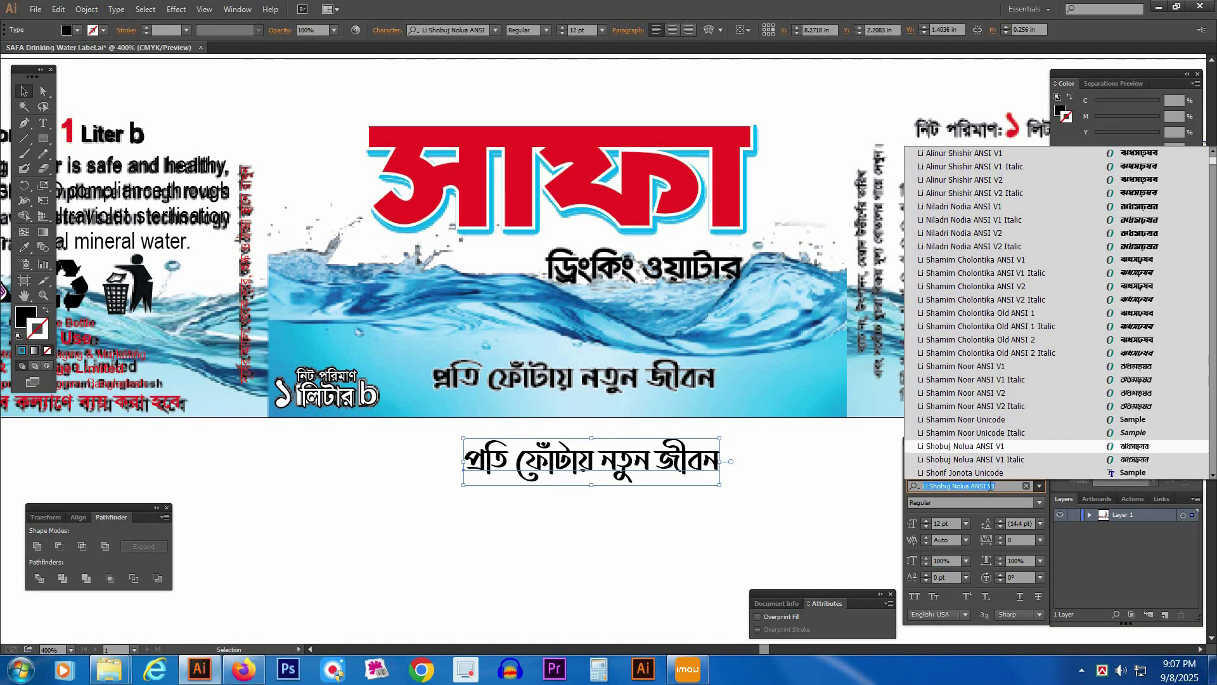
pyautogui.press('Return')
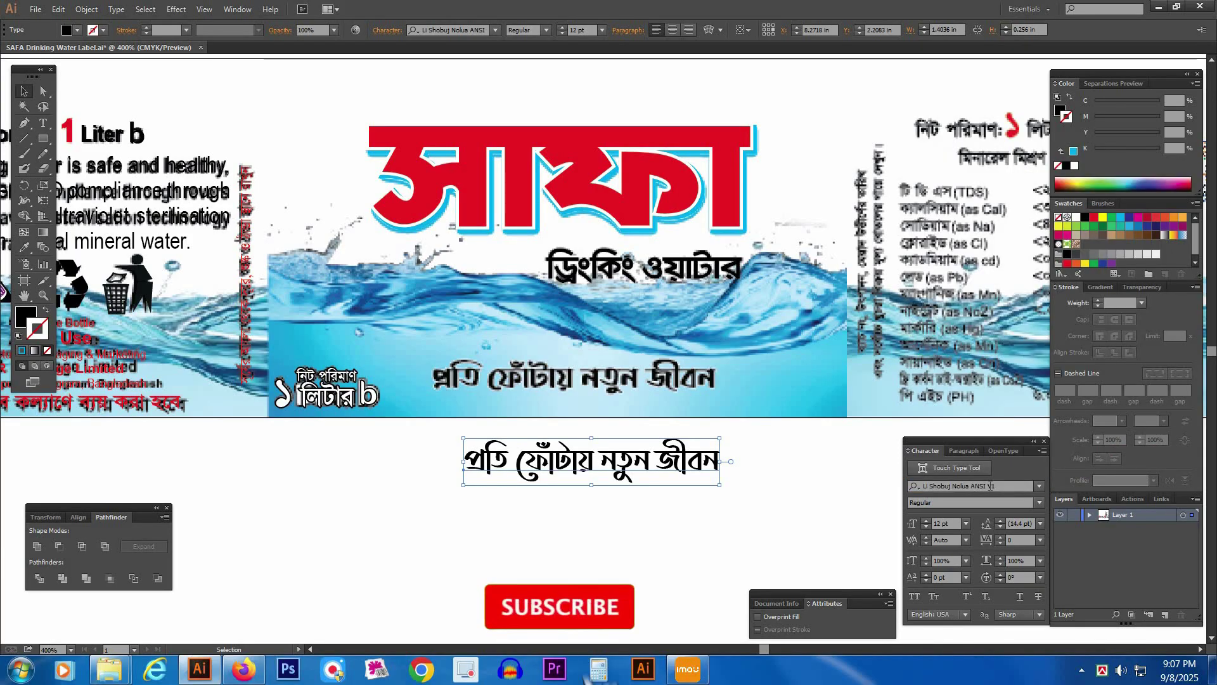
# - Place the slogan text over the blurry slogan on the front panel and stretch it horizontally to 111.76% to match its width
pyautogui.click(818, 488)
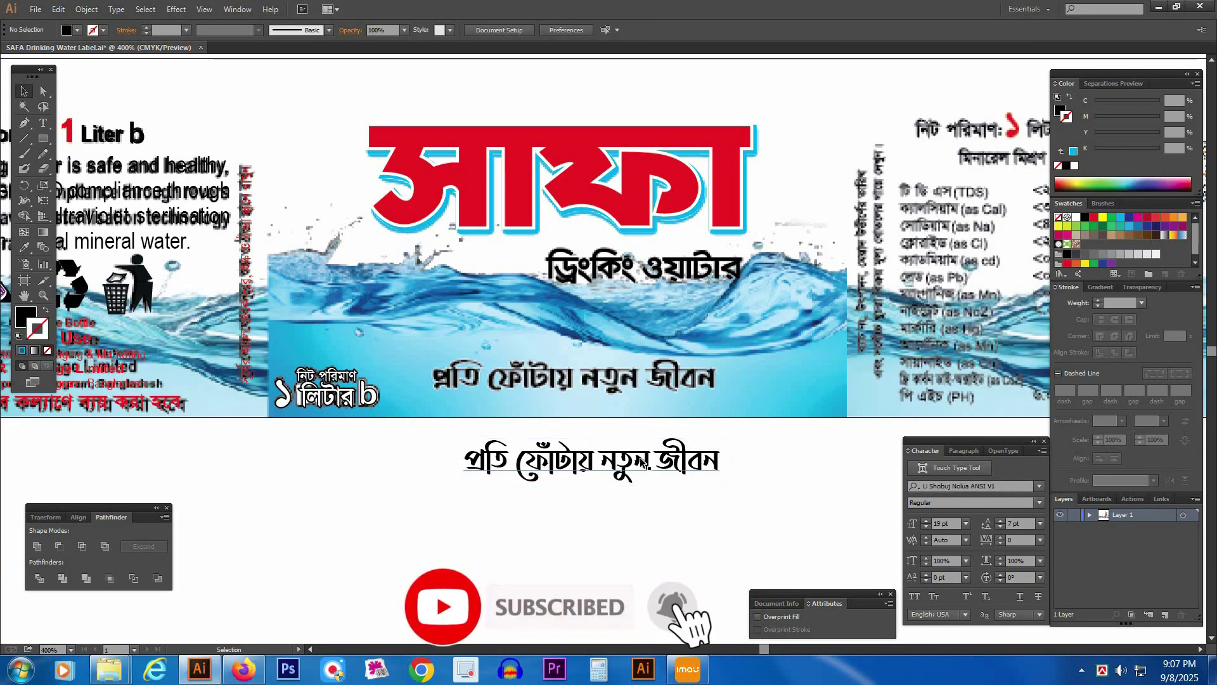
pyautogui.moveTo(637, 442); pyautogui.dragTo(614, 382)
pyautogui.moveTo(368, 325); pyautogui.dragTo(899, 457)
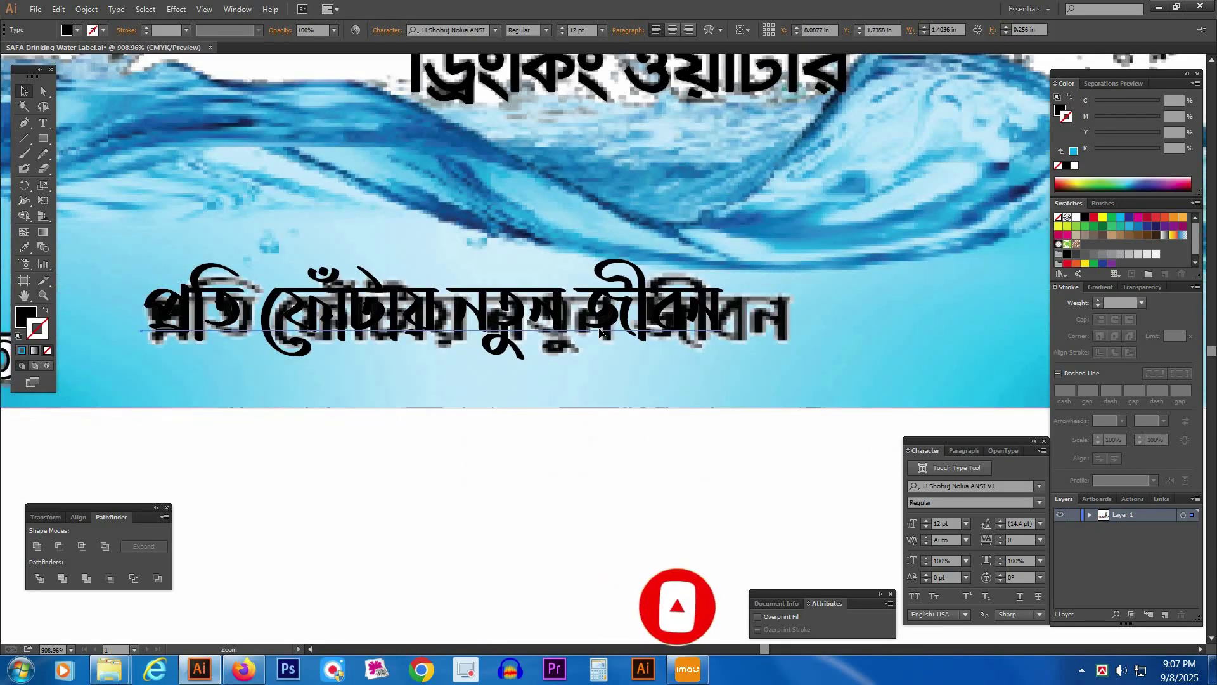
pyautogui.moveTo(498, 318); pyautogui.dragTo(498, 324)
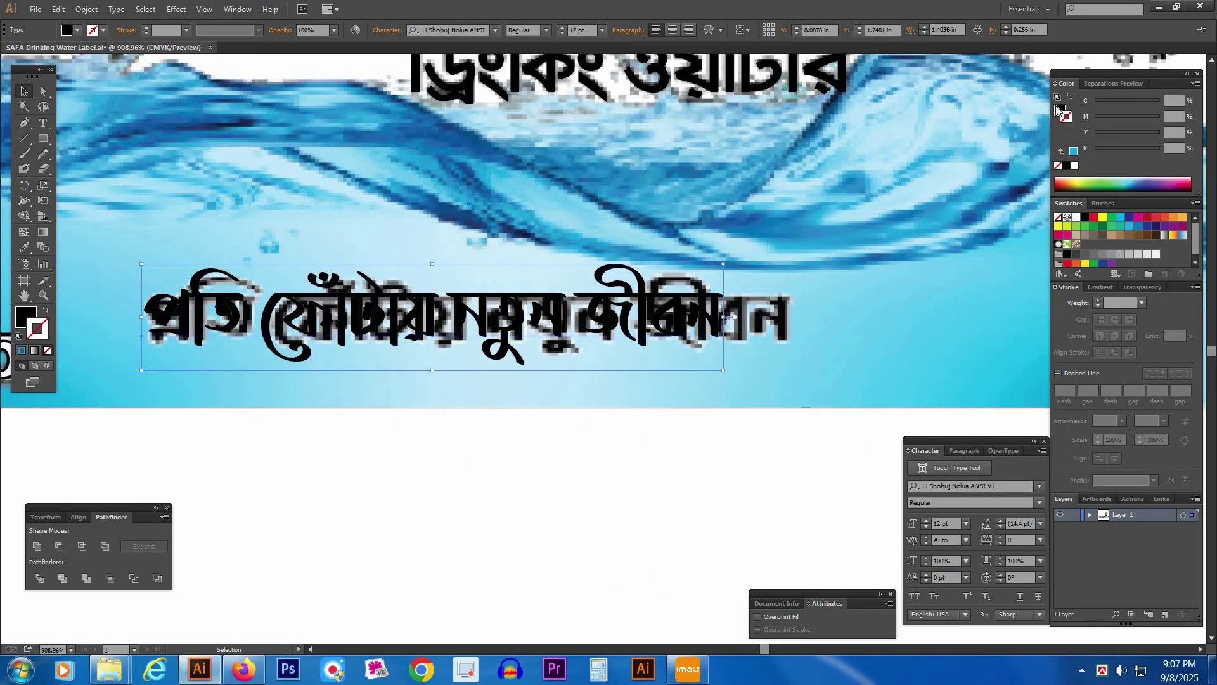
pyautogui.moveTo(724, 318); pyautogui.dragTo(790, 335)
pyautogui.click(902, 331)
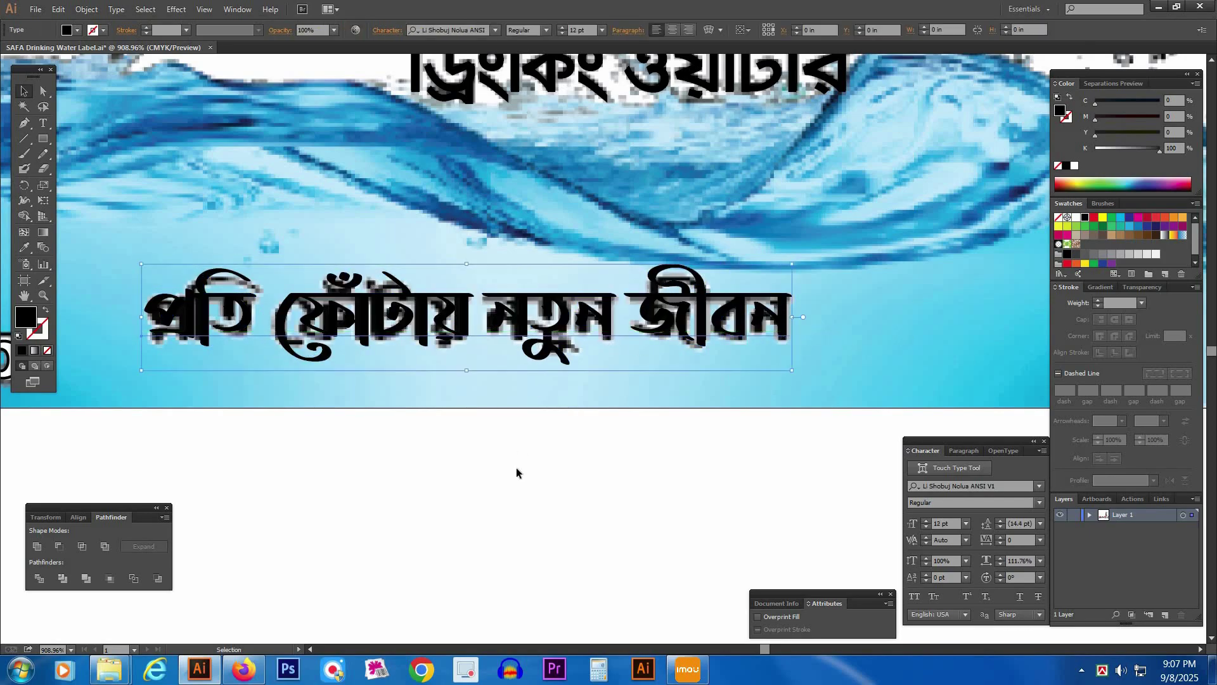
# - Hide the panels and delete the leftover plain "সাফা" text above the label's front panel
pyautogui.hotkey('ctrl', '-')
pyautogui.hotkey('ctrl', '-')
pyautogui.hotkey('ctrl', '-')
pyautogui.hotkey('ctrl', '-')
pyautogui.press('Tab')
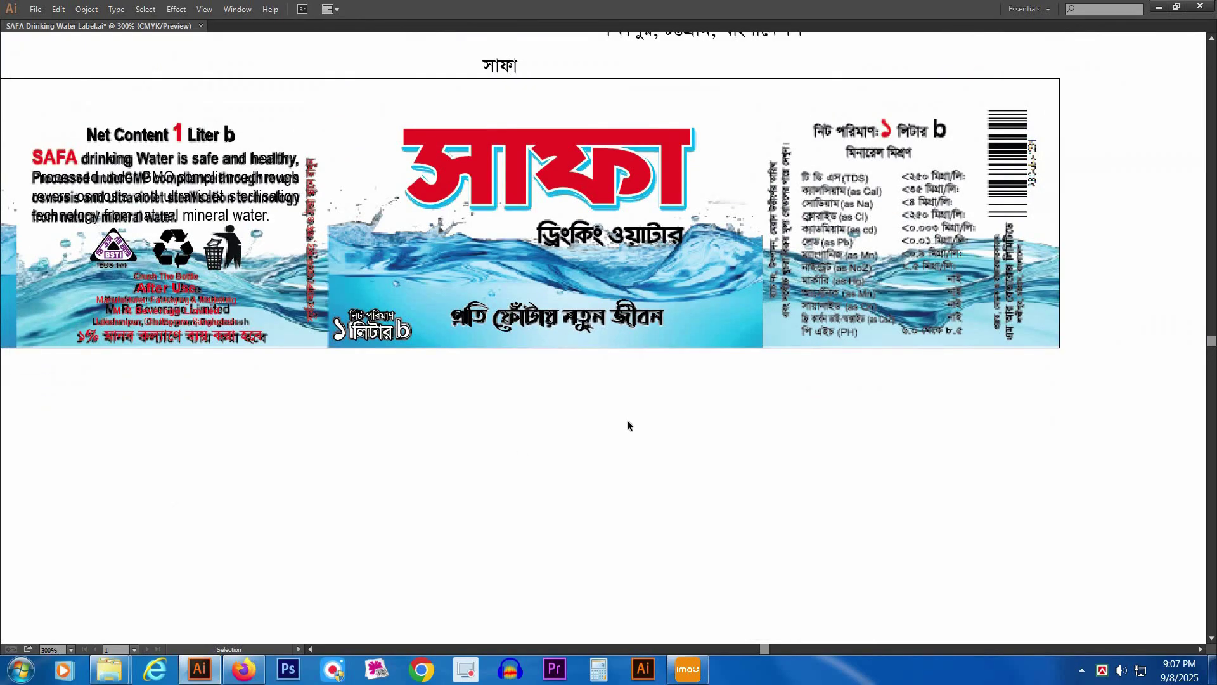
pyautogui.scroll(3, 754, 400)
pyautogui.press('v')
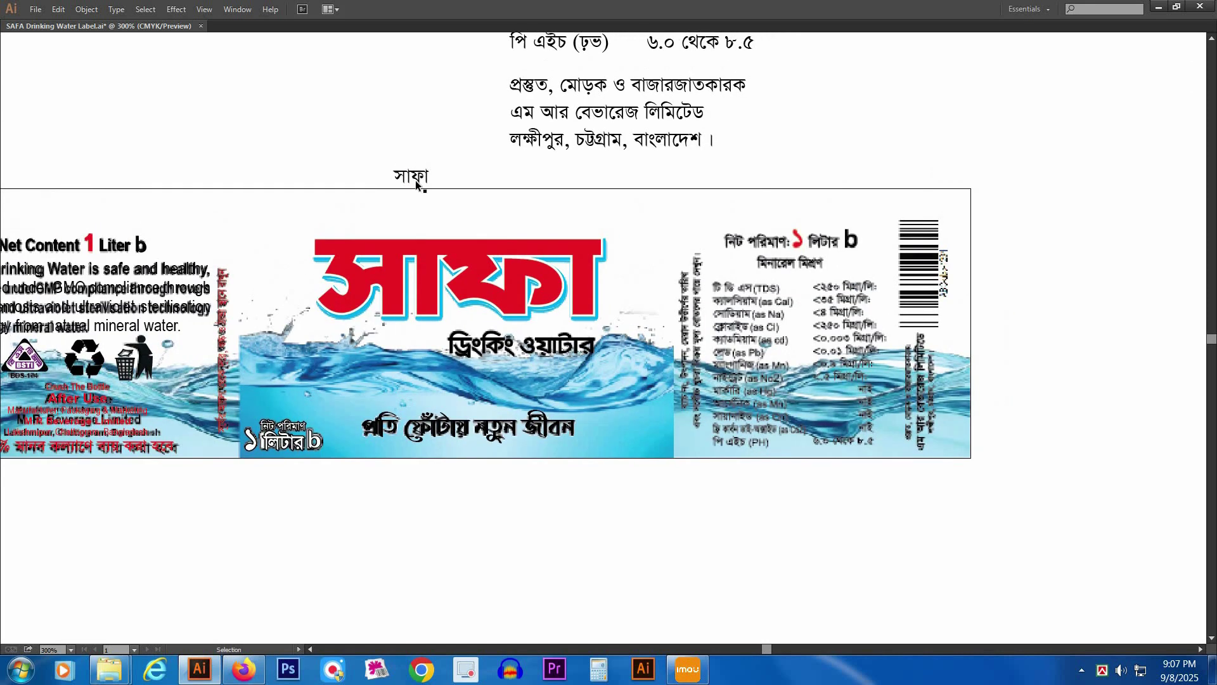
pyautogui.click(409, 176)
pyautogui.moveTo(772, 204); pyautogui.dragTo(718, 214)
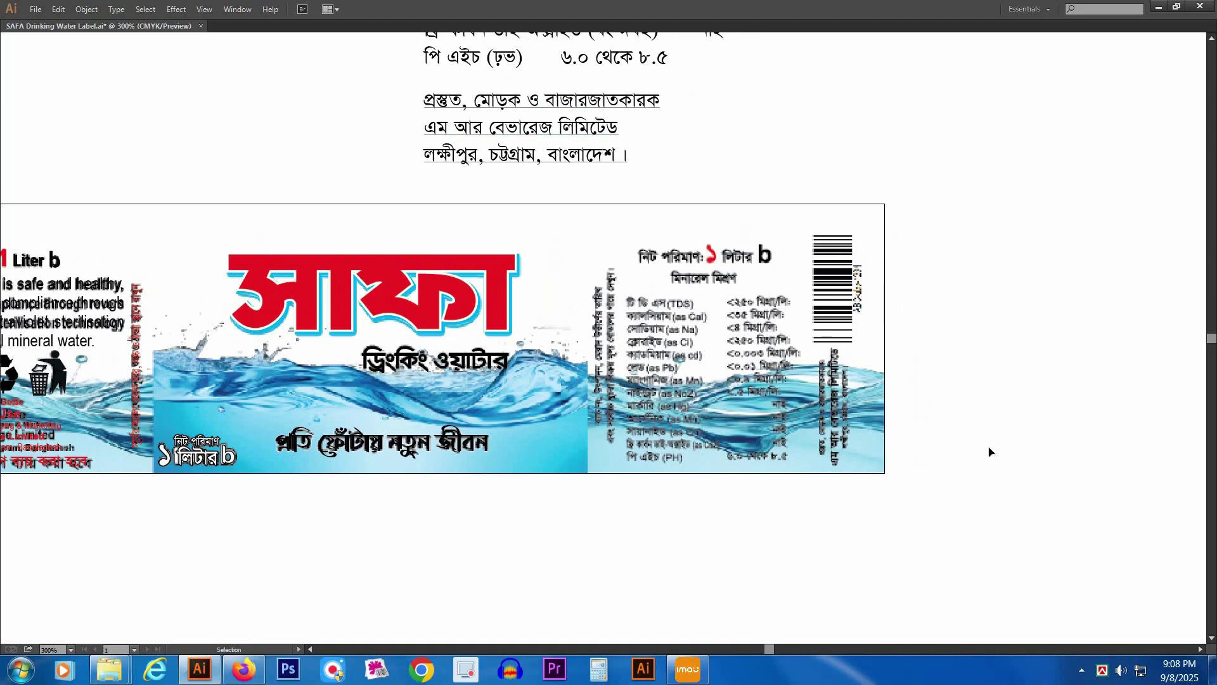
# - Move the loose Bengali manufacturer text just beyond the label's right edge and the loose mineral-composition text just below the mineral panel
pyautogui.moveTo(569, 127); pyautogui.dragTo(1030, 421)
pyautogui.moveTo(695, 326); pyautogui.dragTo(699, 364)
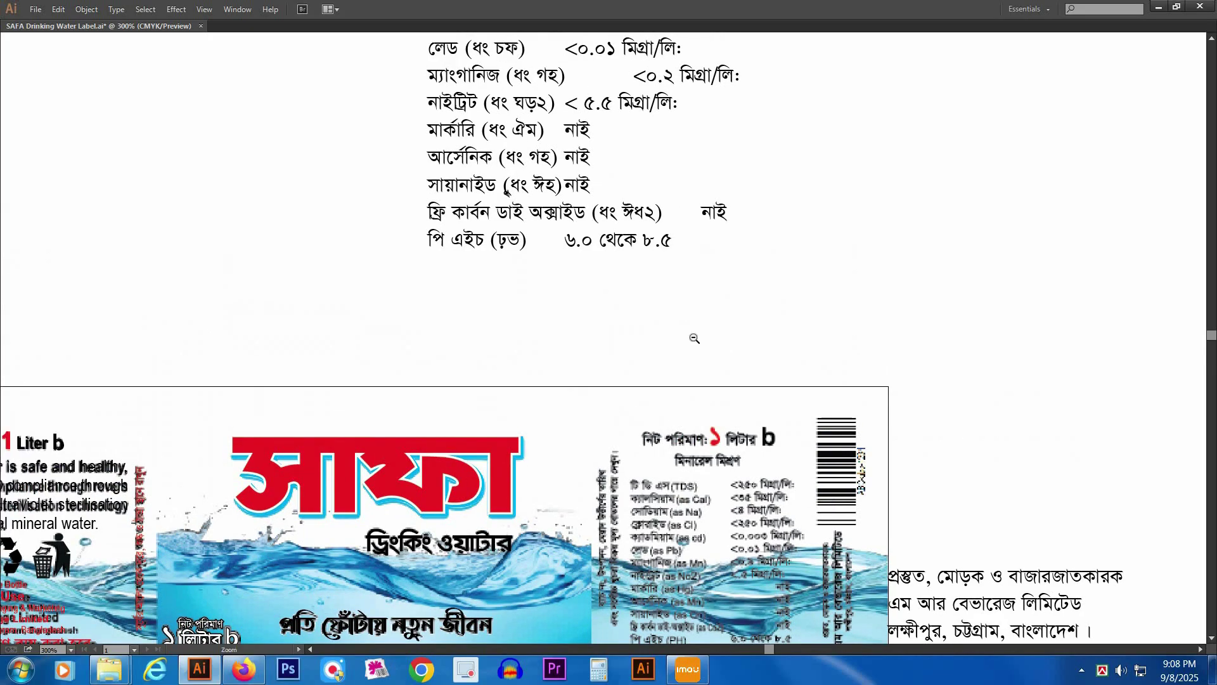
pyautogui.keyDown('ctrl'); pyautogui.keyDown('alt'); pyautogui.click(694, 329); pyautogui.keyUp('alt'); pyautogui.keyUp('ctrl')
pyautogui.keyDown('ctrl'); pyautogui.keyDown('alt'); pyautogui.click(607, 312); pyautogui.keyUp('alt'); pyautogui.keyUp('ctrl')
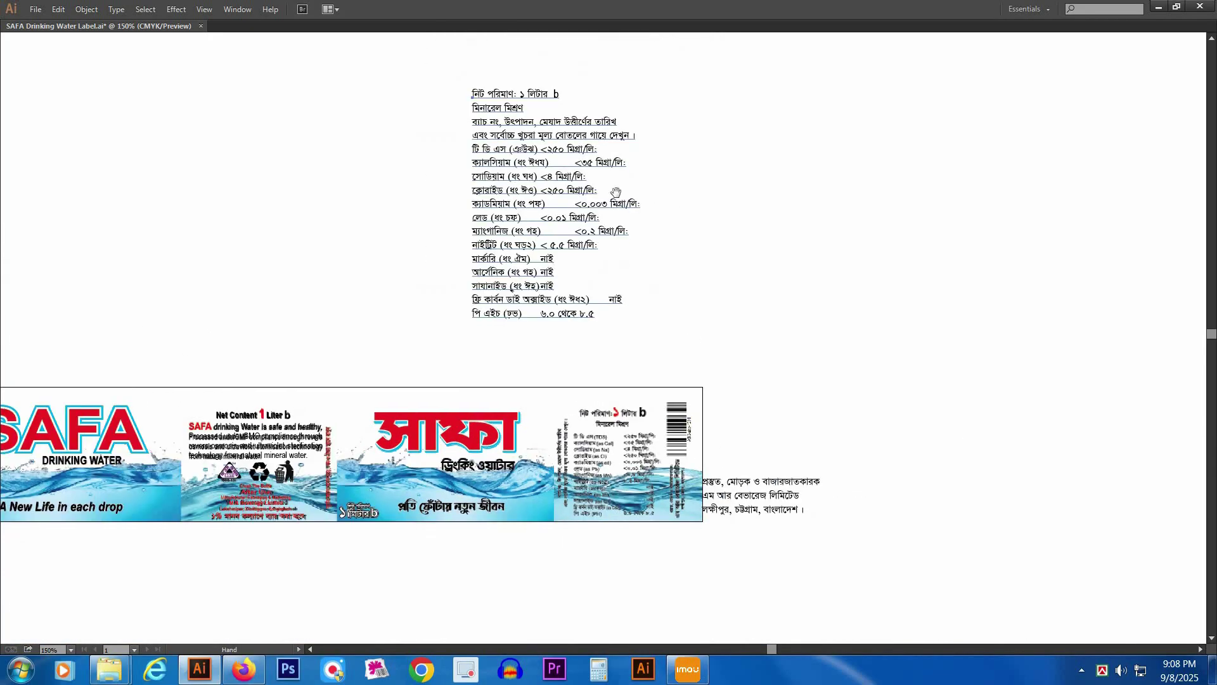
pyautogui.moveTo(615, 192); pyautogui.dragTo(622, 100)
pyautogui.moveTo(518, 40); pyautogui.dragTo(615, 485)
pyautogui.moveTo(643, 351); pyautogui.dragTo(642, 234)
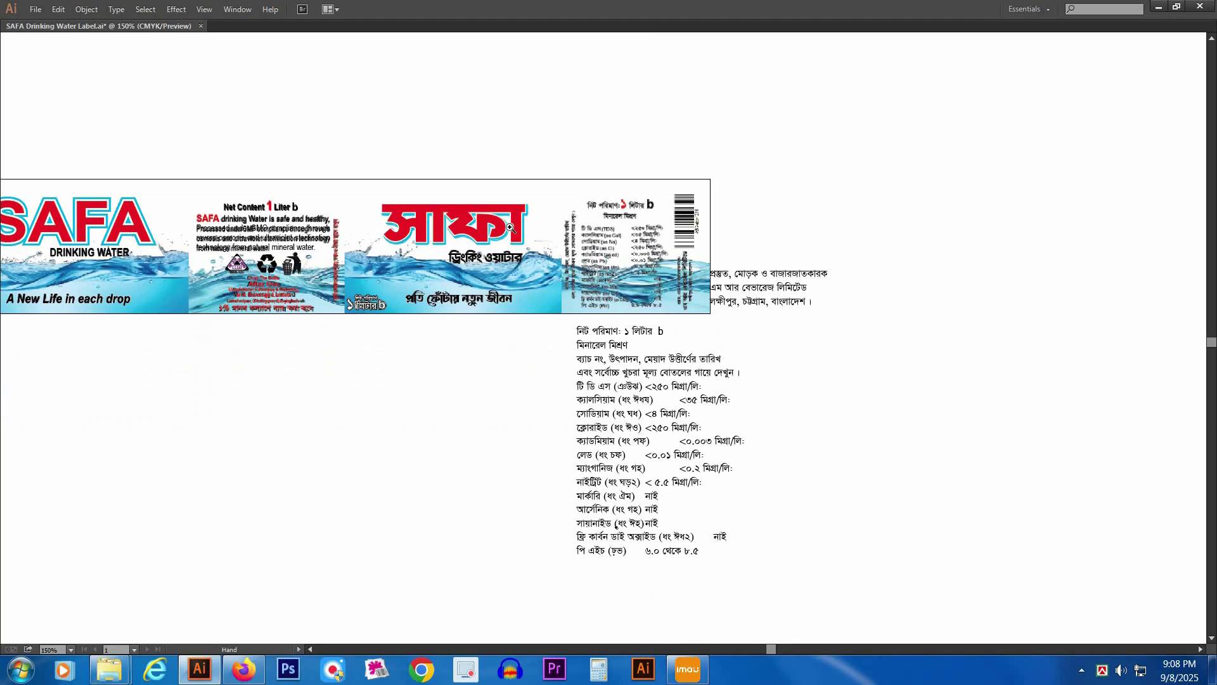
pyautogui.moveTo(498, 198); pyautogui.dragTo(902, 593)
pyautogui.moveTo(568, 299); pyautogui.dragTo(623, 428)
pyautogui.moveTo(739, 307); pyautogui.dragTo(759, 305)
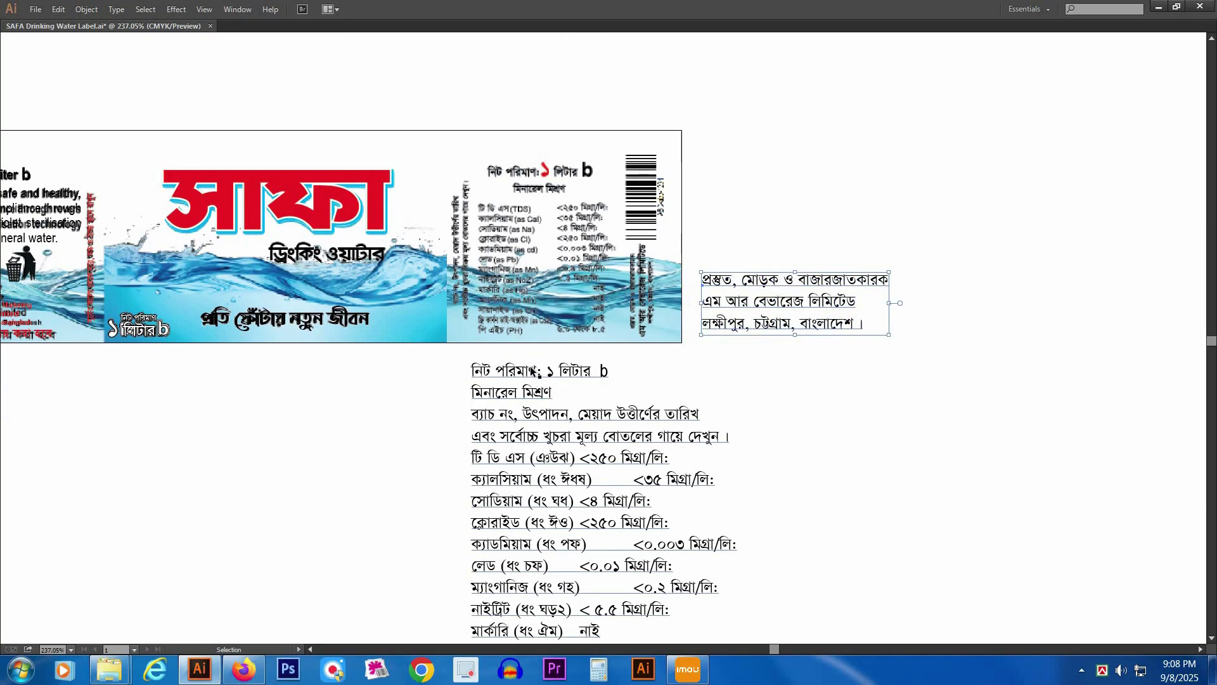
pyautogui.moveTo(533, 368); pyautogui.dragTo(538, 368)
pyautogui.click(375, 416)
# - Cut the line "নিট পরিমাণ: ১ লিটার b" from the loose text, paste it as separate text on the mineral panel and remove its trailing "b"
pyautogui.moveTo(578, 537); pyautogui.dragTo(586, 375)
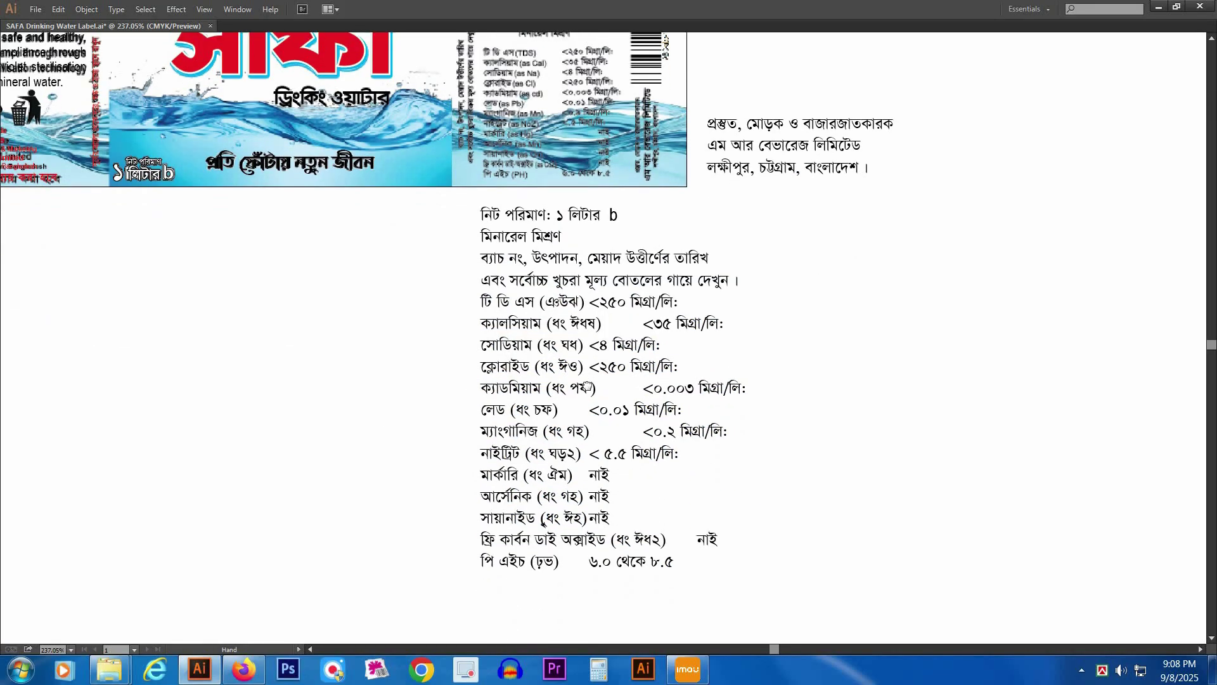
pyautogui.scroll(5, 588, 386)
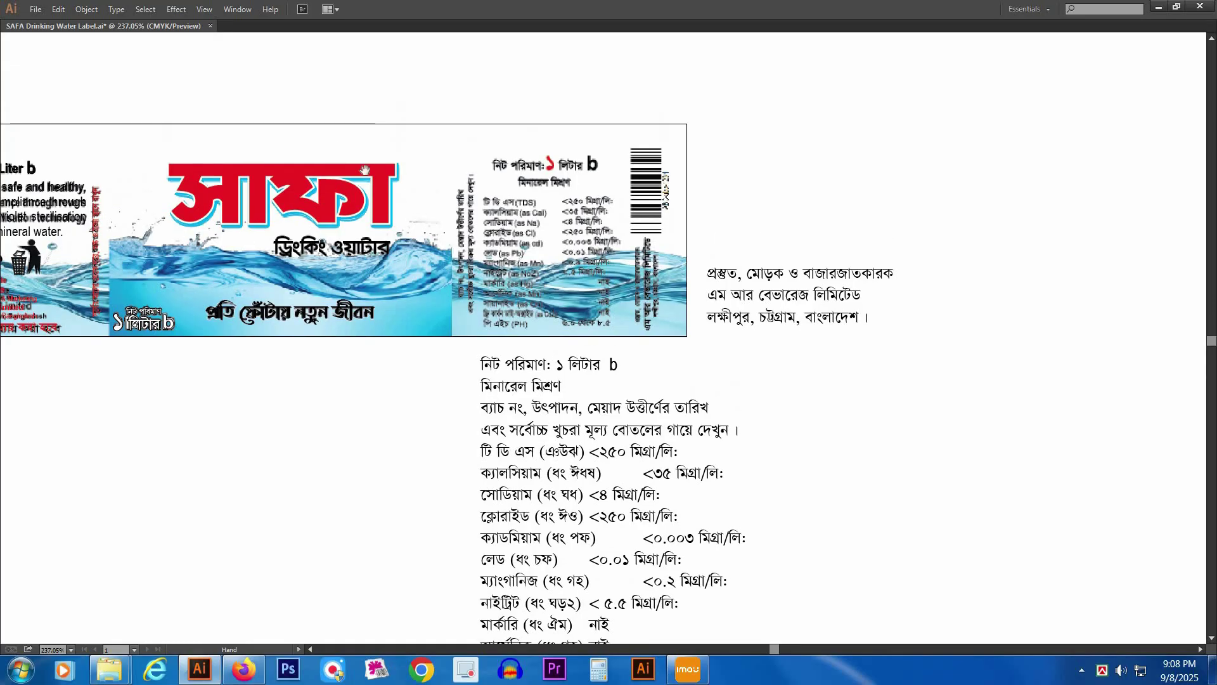
pyautogui.keyDown('alt'); pyautogui.scroll(3, 651, 434); pyautogui.keyUp('alt')
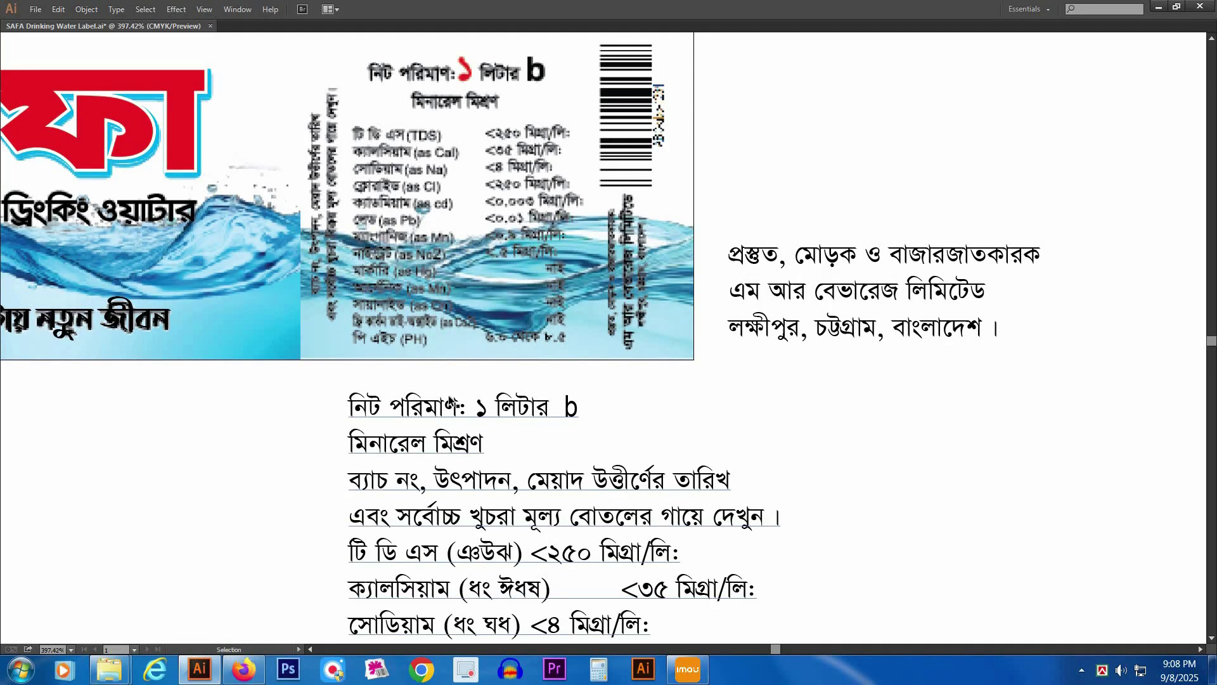
pyautogui.moveTo(445, 99); pyautogui.dragTo(457, 132)
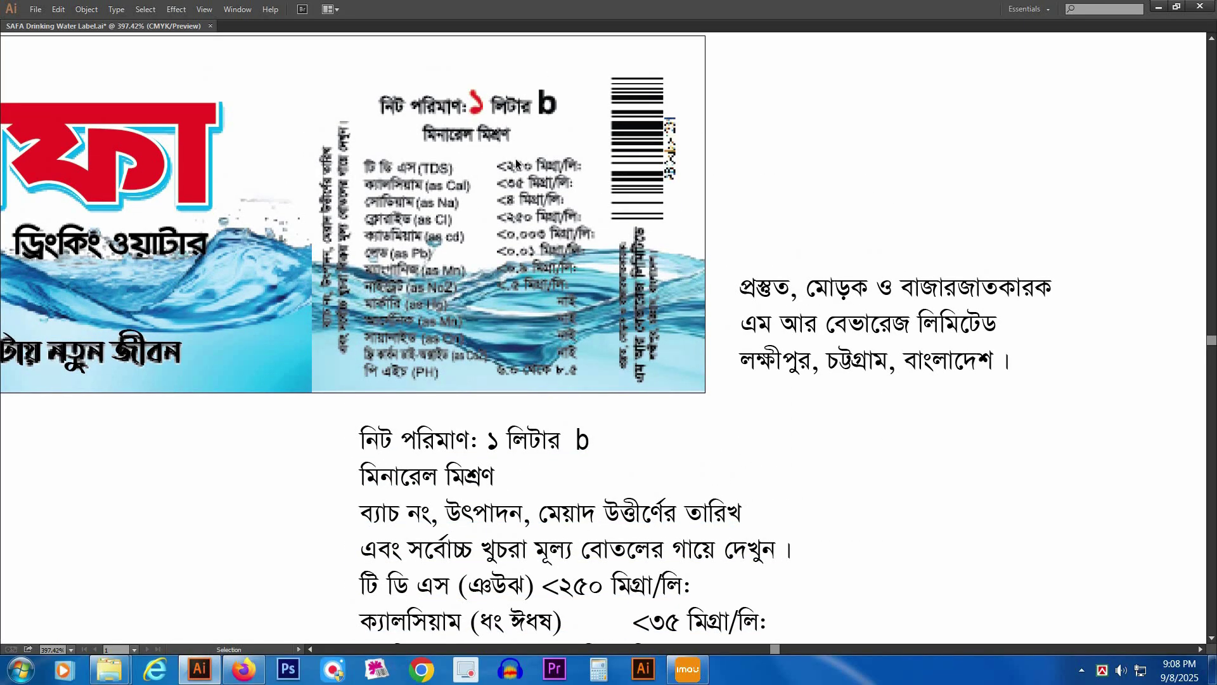
pyautogui.tripleClick(414, 437)
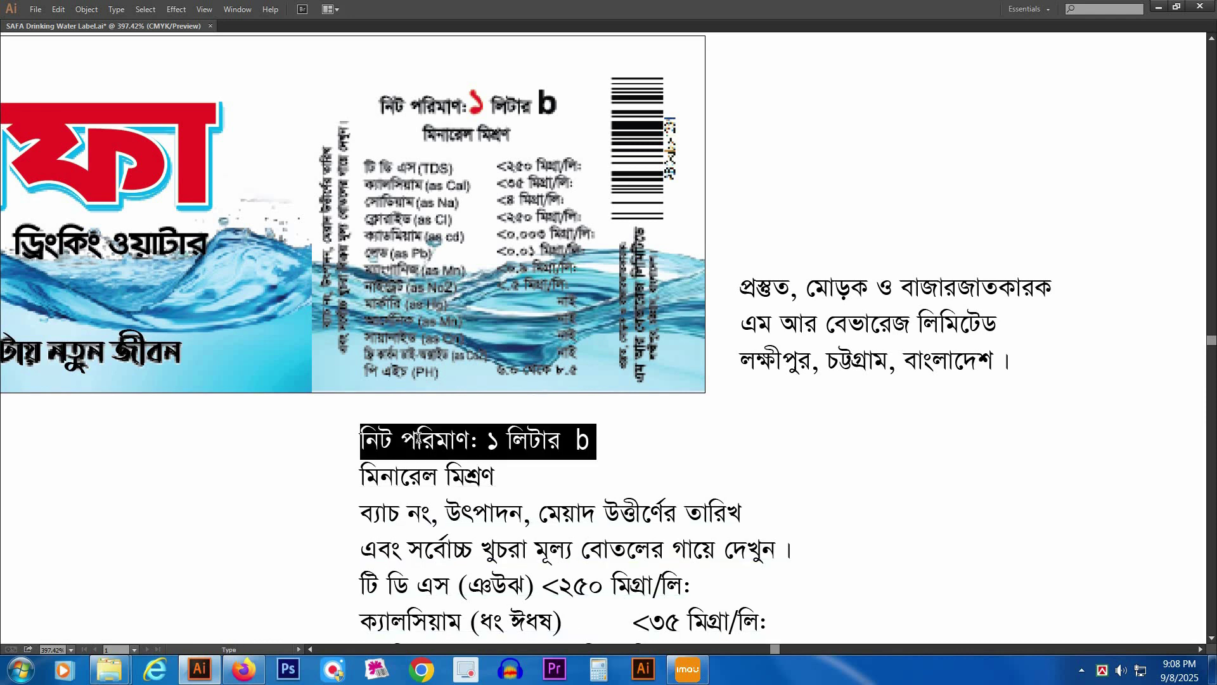
pyautogui.hotkey('ctrl', 'x')
pyautogui.moveTo(248, 47); pyautogui.dragTo(271, 148)
pyautogui.moveTo(272, 149); pyautogui.dragTo(924, 391)
pyautogui.click(328, 147)
pyautogui.hotkey('ctrl', 'v')
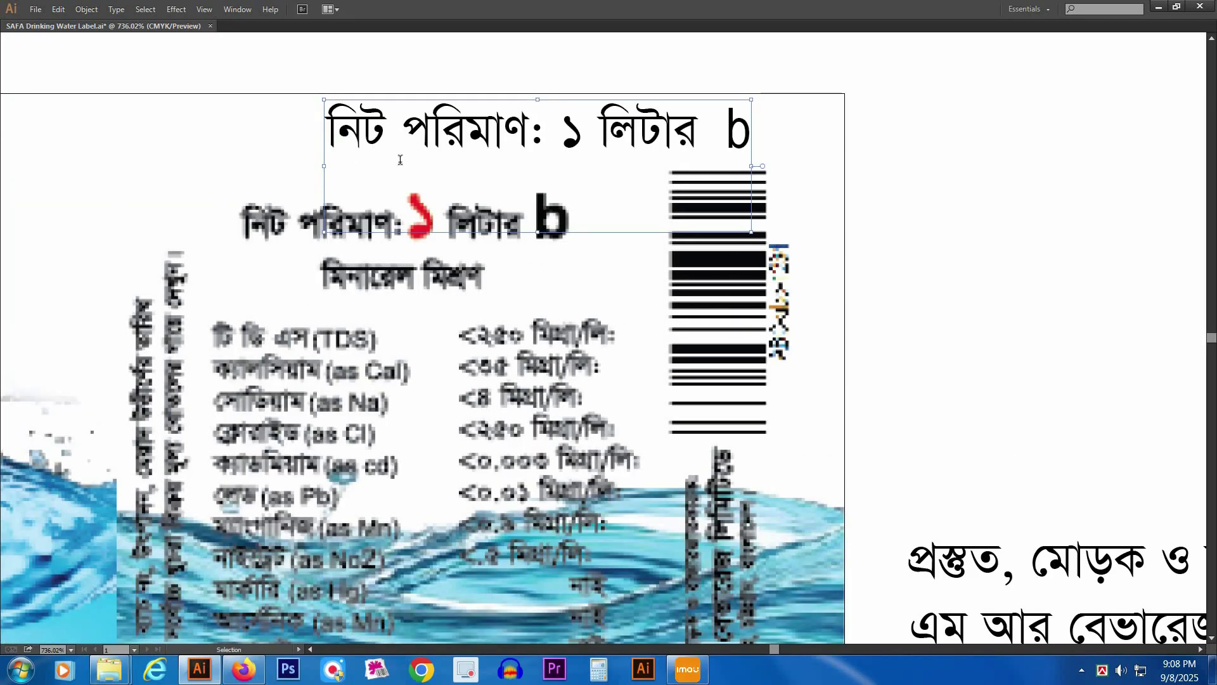
pyautogui.hotkey('shift', 'Left')
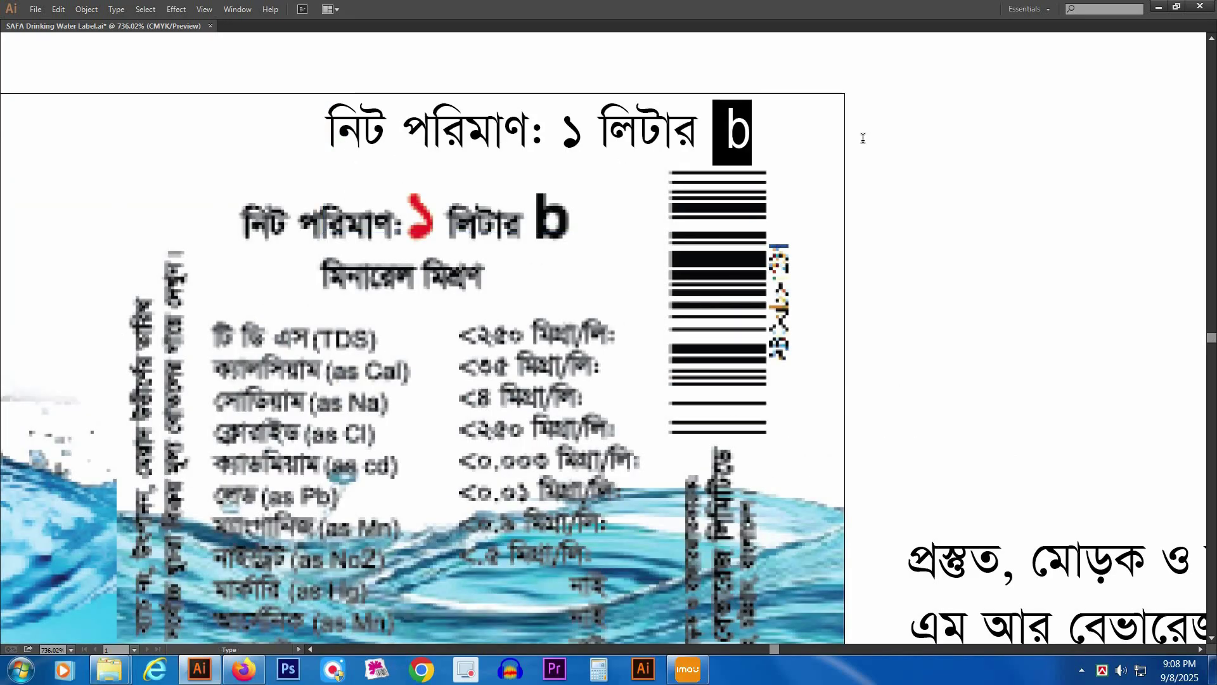
pyautogui.press('BackSpace')
pyautogui.press('Escape')
# - Set the net-content text to Bold and scale and position it over the blurry net-content heading on the mineral panel
pyautogui.moveTo(564, 133); pyautogui.dragTo(472, 233)
pyautogui.press('Tab')
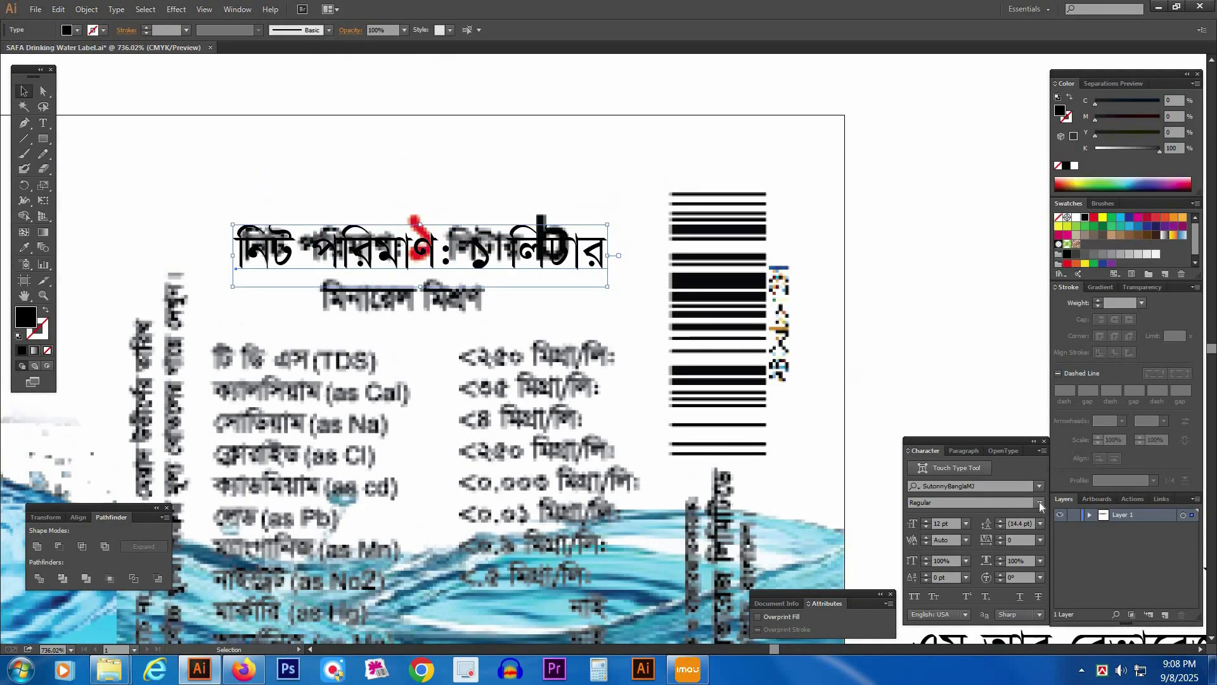
pyautogui.click(1040, 503)
pyautogui.click(939, 546)
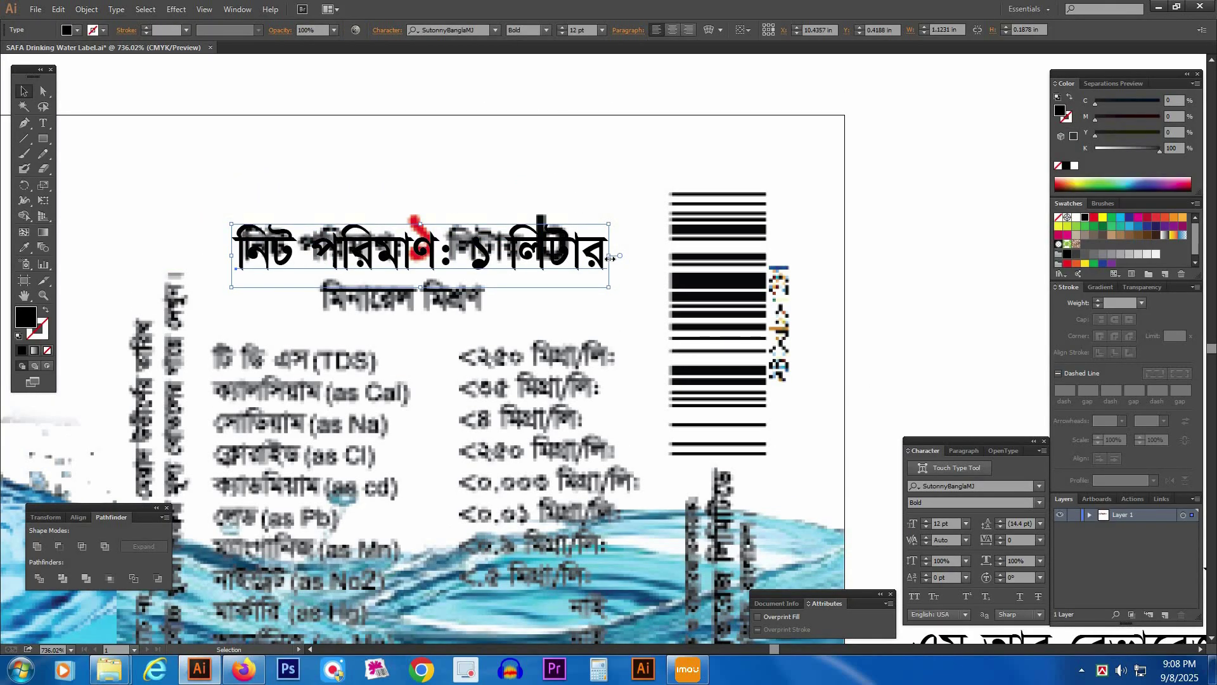
pyautogui.moveTo(610, 255); pyautogui.dragTo(569, 256)
pyautogui.moveTo(154, 184); pyautogui.dragTo(734, 378)
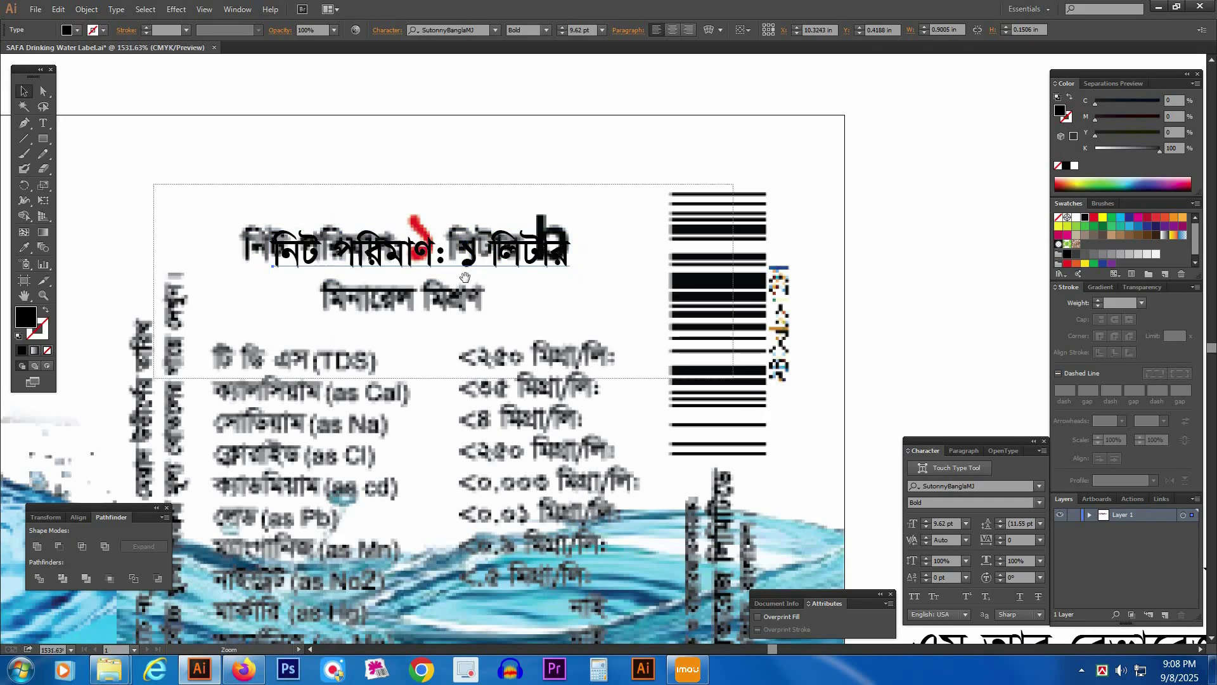
pyautogui.moveTo(428, 299); pyautogui.dragTo(431, 273)
pyautogui.hotkey('ctrl', '-')
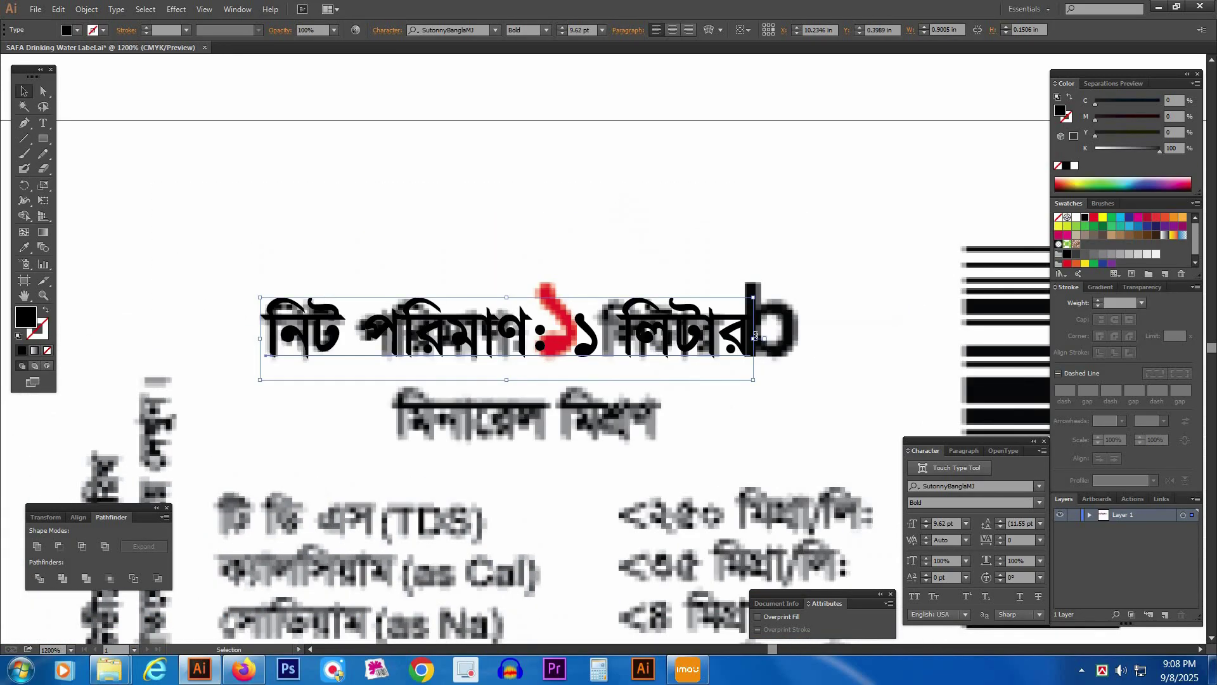
pyautogui.moveTo(752, 340); pyautogui.dragTo(717, 342)
pyautogui.click(693, 386)
pyautogui.moveTo(667, 387); pyautogui.dragTo(607, 291)
# - Enlarge the numeral "১" in the net-content text to 17 pt in red, and narrow the line to match the blurry heading
pyautogui.press('t')
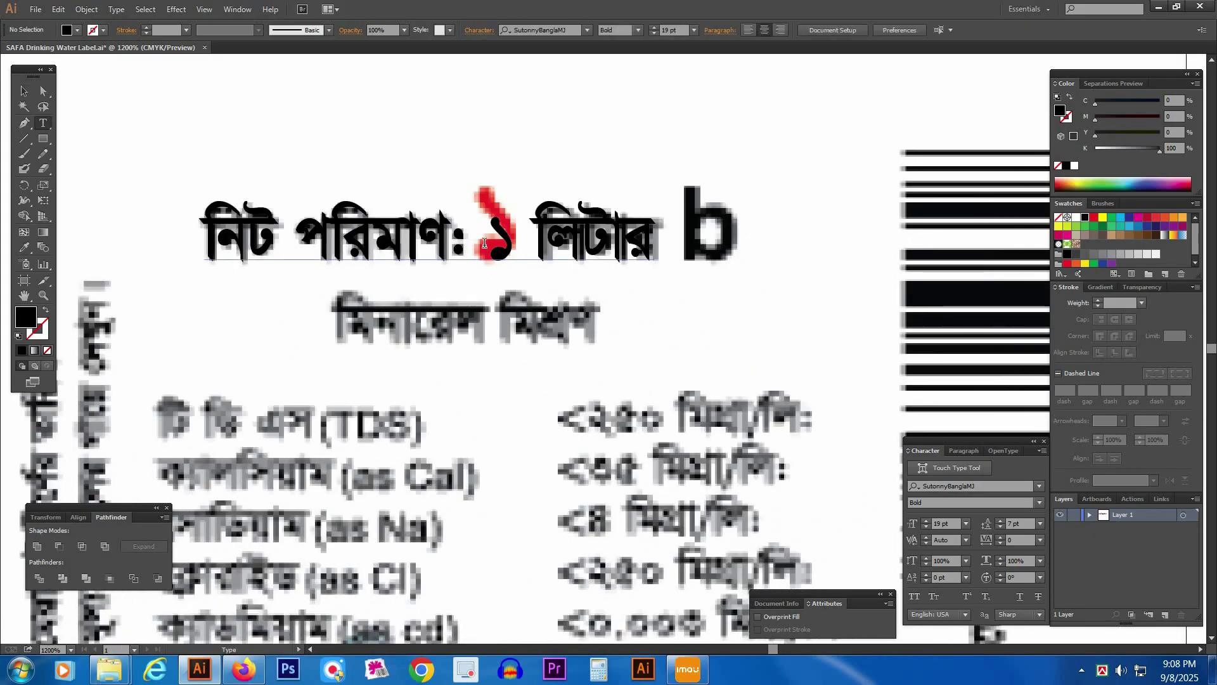
pyautogui.moveTo(486, 244); pyautogui.dragTo(517, 245)
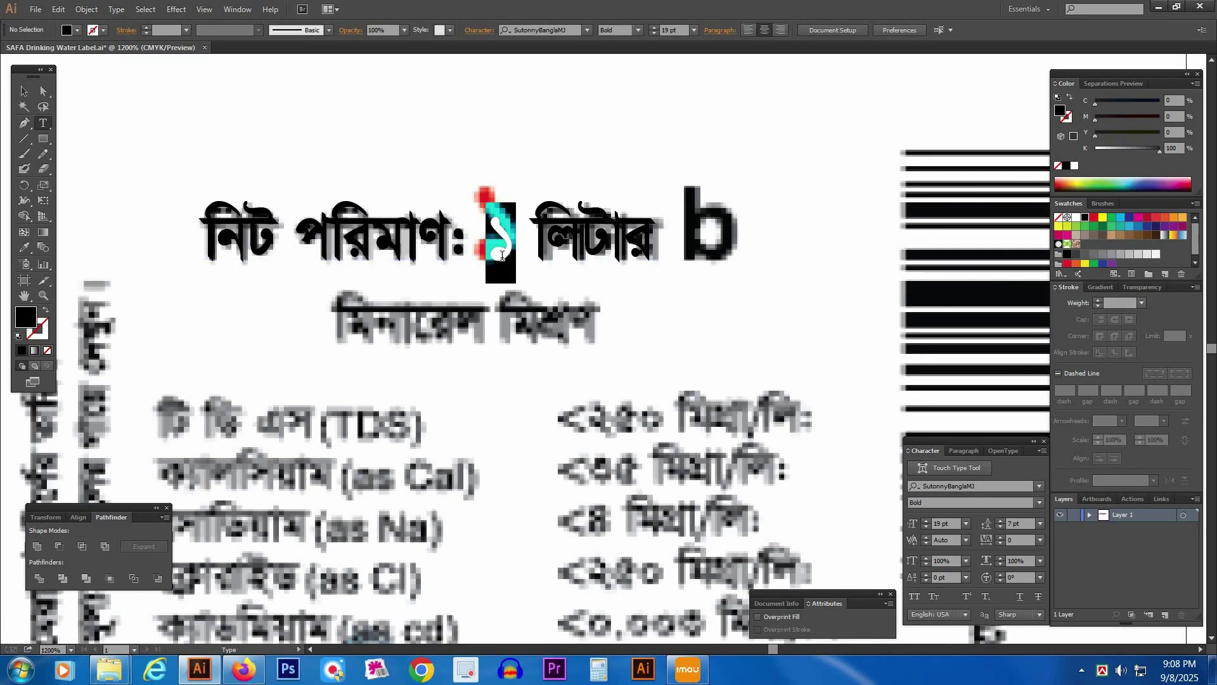
pyautogui.click(925, 521)
pyautogui.click(925, 520)
pyautogui.click(925, 521)
pyautogui.click(925, 521)
pyautogui.click(925, 520)
pyautogui.click(926, 521)
pyautogui.click(925, 520)
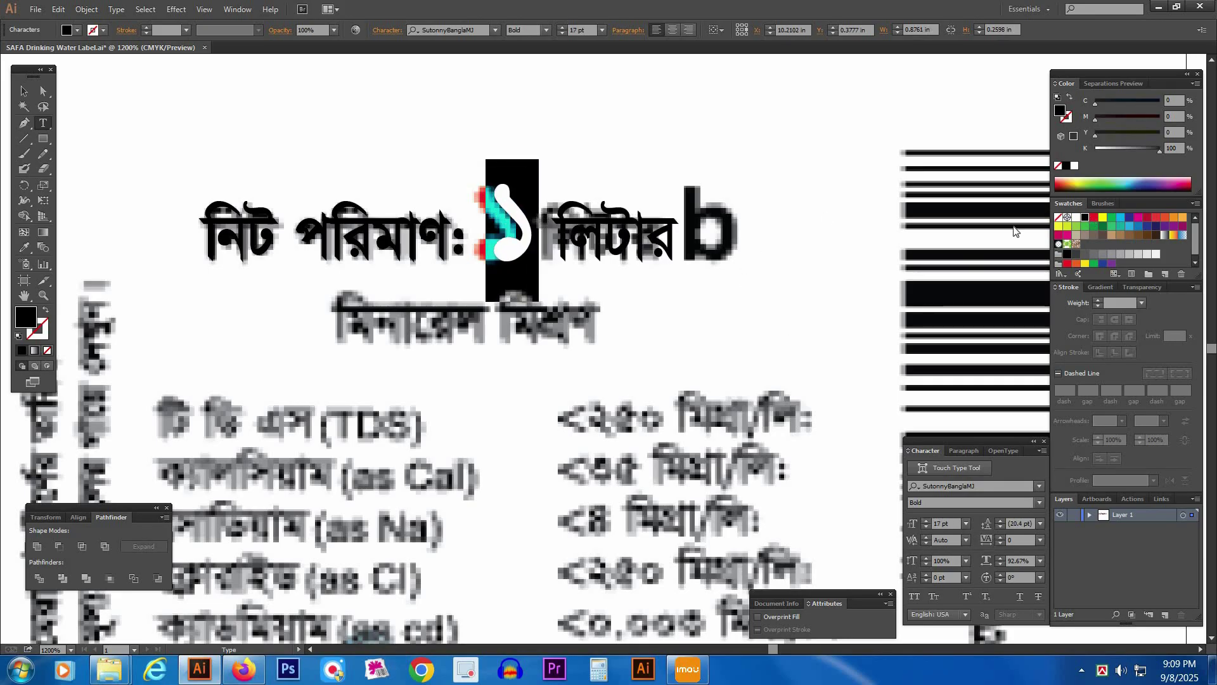
pyautogui.press('Escape')
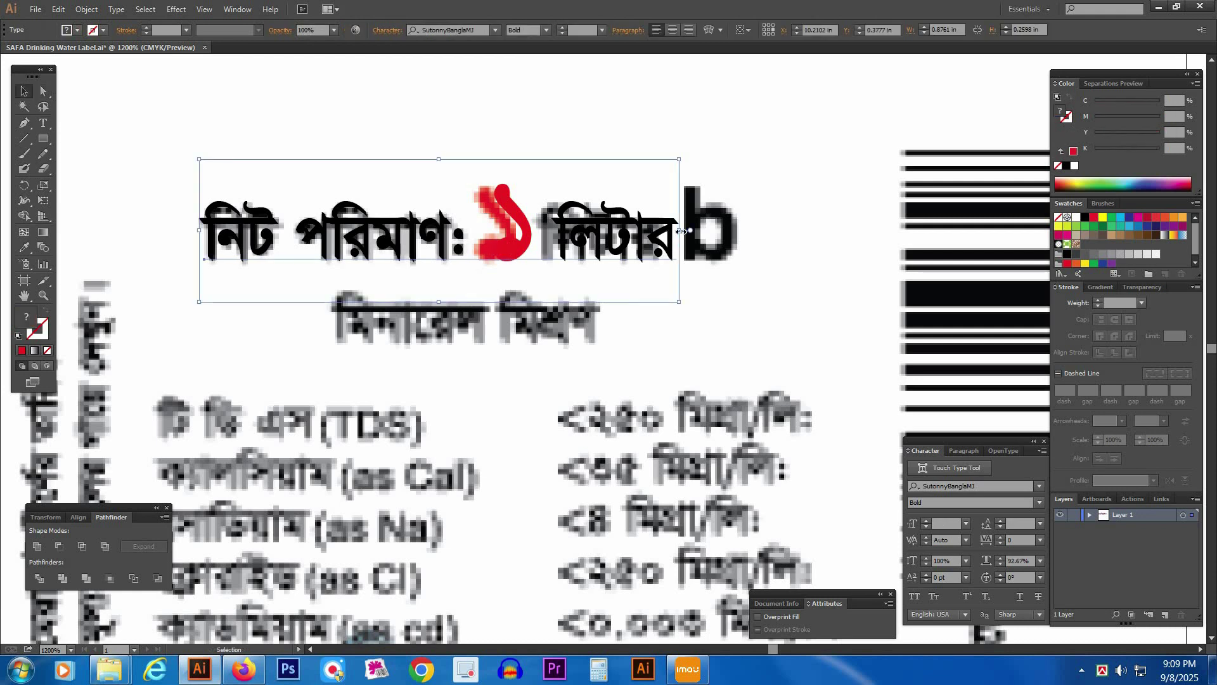
pyautogui.click(516, 120)
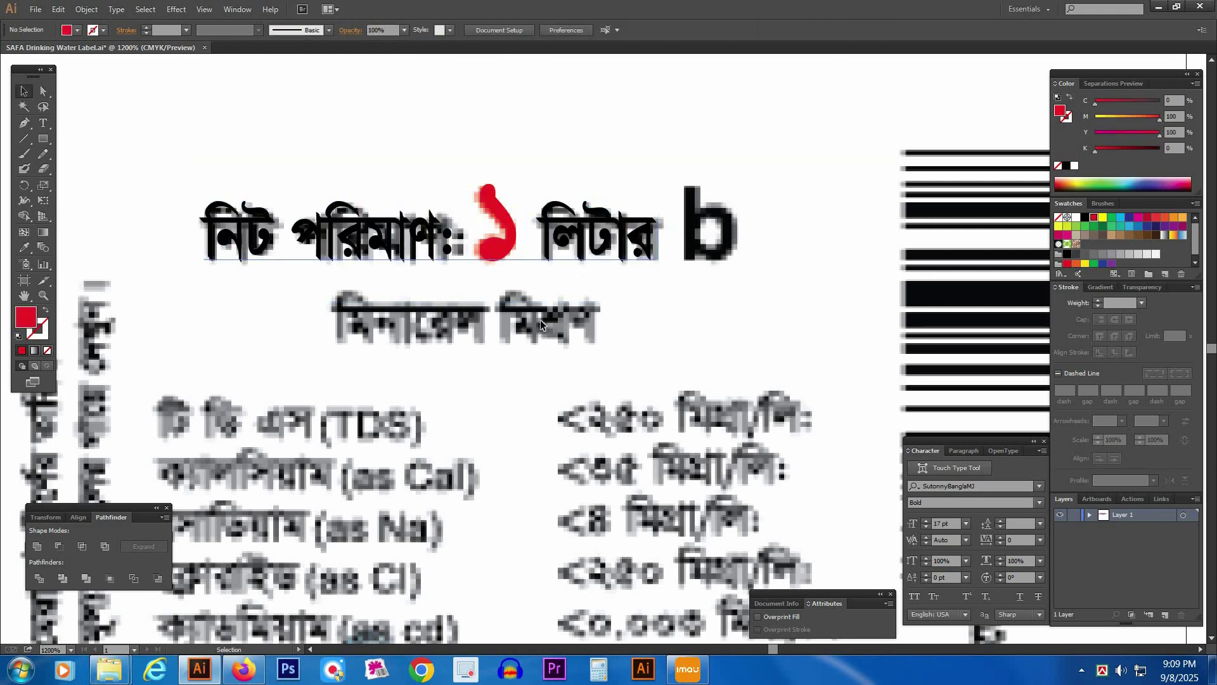
# - Copy the "b" mark from the English net-content line onto the blurry "b" after "লিটার" on the mineral panel
pyautogui.keyDown('ctrl'); pyautogui.keyDown('alt'); pyautogui.click(539, 312); pyautogui.keyUp('alt'); pyautogui.keyUp('ctrl')
pyautogui.keyDown('ctrl'); pyautogui.keyDown('alt'); pyautogui.click(539, 312); pyautogui.keyUp('alt'); pyautogui.keyUp('ctrl')
pyautogui.keyDown('ctrl'); pyautogui.keyDown('alt'); pyautogui.click(539, 311); pyautogui.keyUp('alt'); pyautogui.keyUp('ctrl')
pyautogui.keyDown('ctrl'); pyautogui.keyDown('alt'); pyautogui.click(537, 312); pyautogui.keyUp('alt'); pyautogui.keyUp('ctrl')
pyautogui.press('Tab')
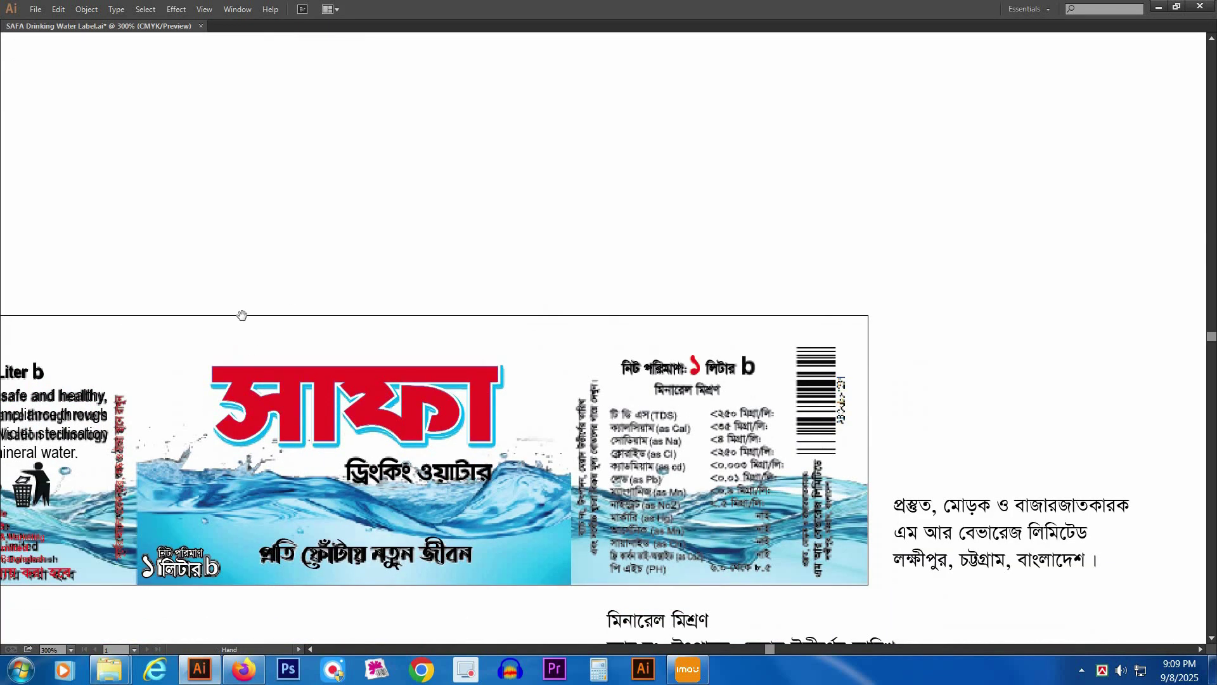
pyautogui.moveTo(35, 368); pyautogui.dragTo(788, 343)
pyautogui.moveTo(698, 273); pyautogui.dragTo(850, 373)
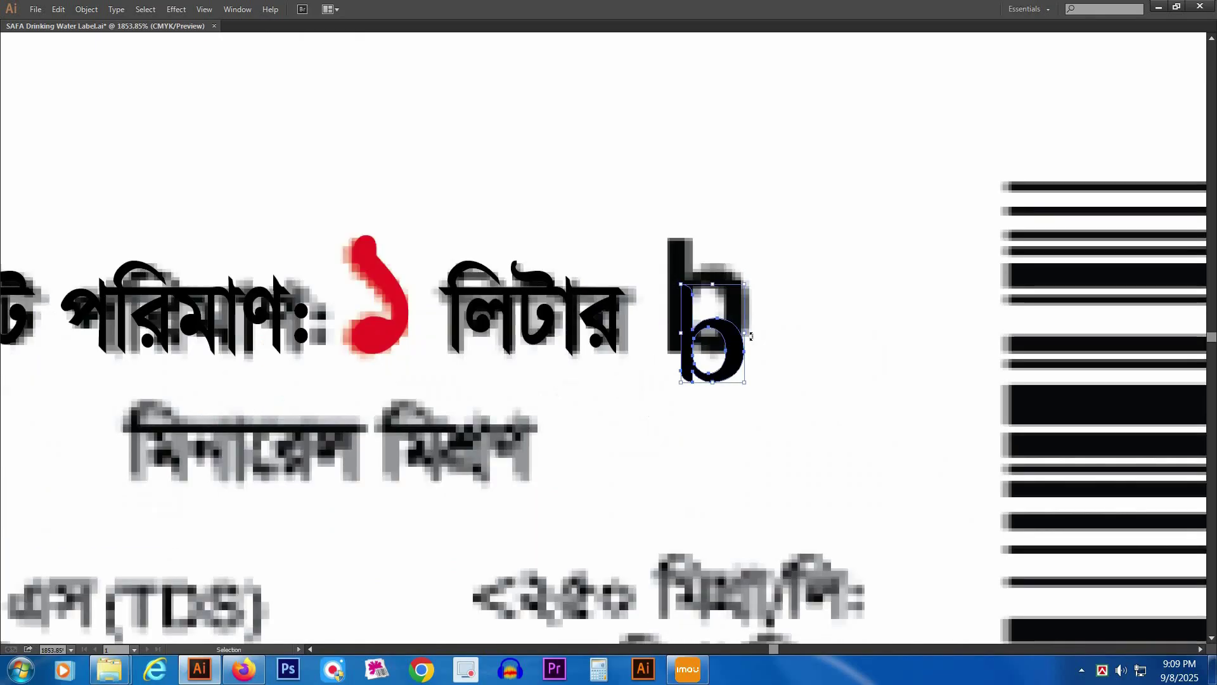
pyautogui.moveTo(739, 331)
pyautogui.mouseDown()
pyautogui.moveTo(731, 308)
pyautogui.moveTo(745, 312)
pyautogui.moveTo(734, 318)
pyautogui.mouseUp()
pyautogui.click(675, 400)
# - Cut the line "মিনারেল মিশ্রণ" from the loose text and paste it as separate text on the mineral panel
pyautogui.keyDown('ctrl'); pyautogui.keyDown('alt'); pyautogui.click(493, 432); pyautogui.keyUp('alt'); pyautogui.keyUp('ctrl')
pyautogui.keyDown('ctrl'); pyautogui.keyDown('alt'); pyautogui.click(494, 431); pyautogui.keyUp('alt'); pyautogui.keyUp('ctrl')
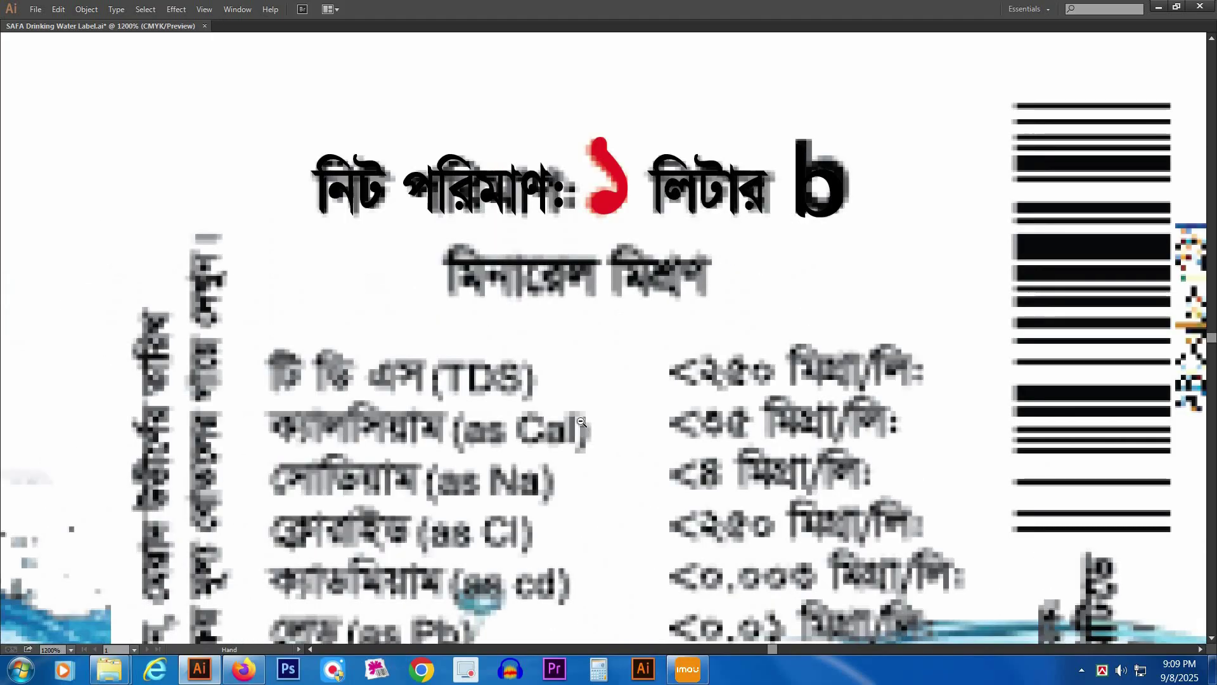
pyautogui.keyDown('ctrl'); pyautogui.keyDown('alt'); pyautogui.click(584, 421); pyautogui.keyUp('alt'); pyautogui.keyUp('ctrl')
pyautogui.keyDown('ctrl'); pyautogui.keyDown('alt'); pyautogui.click(609, 392); pyautogui.keyUp('alt'); pyautogui.keyUp('ctrl')
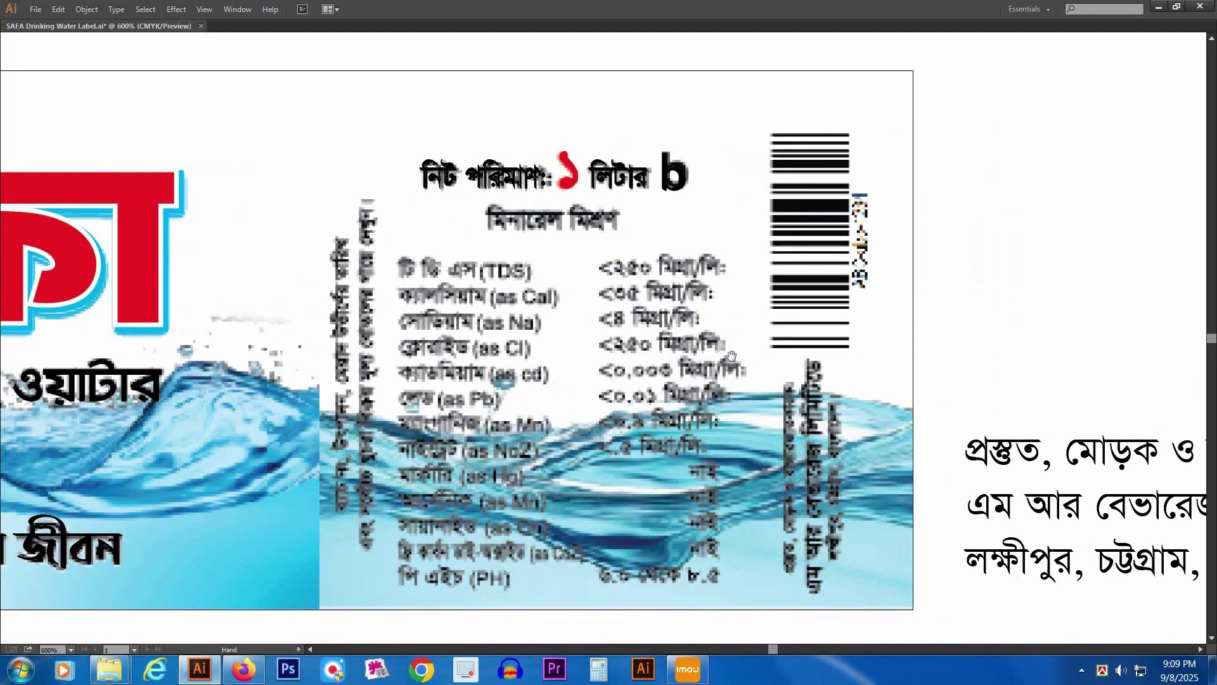
pyautogui.keyDown('ctrl'); pyautogui.keyDown('alt'); pyautogui.click(602, 358); pyautogui.keyUp('alt'); pyautogui.keyUp('ctrl')
pyautogui.scroll(-1, 648, 414)
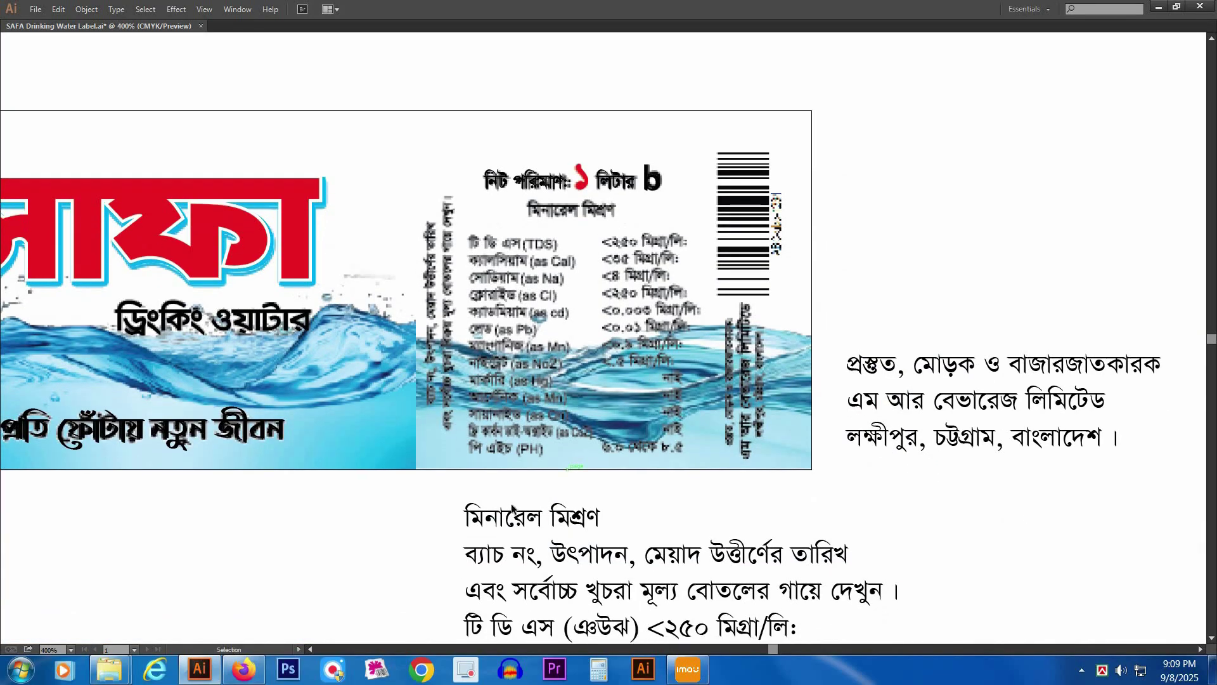
pyautogui.tripleClick(511, 520)
pyautogui.hotkey('ctrl', 'c')
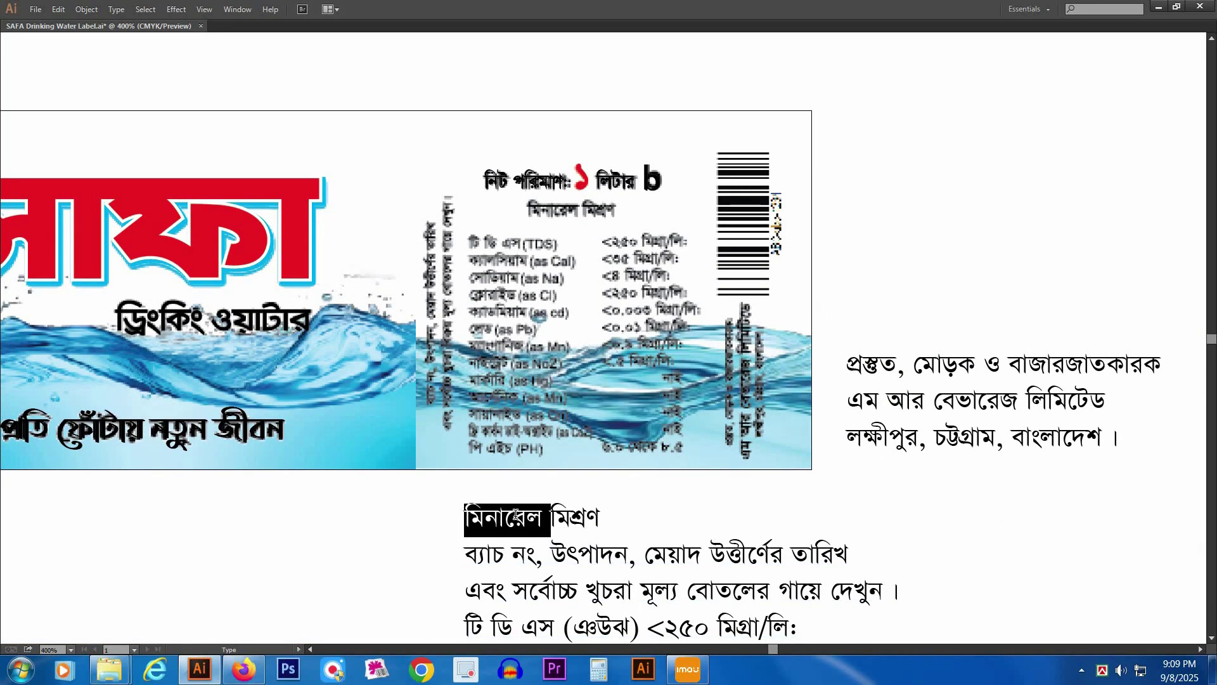
pyautogui.press('BackSpace')
pyautogui.moveTo(813, 351); pyautogui.dragTo(404, 133)
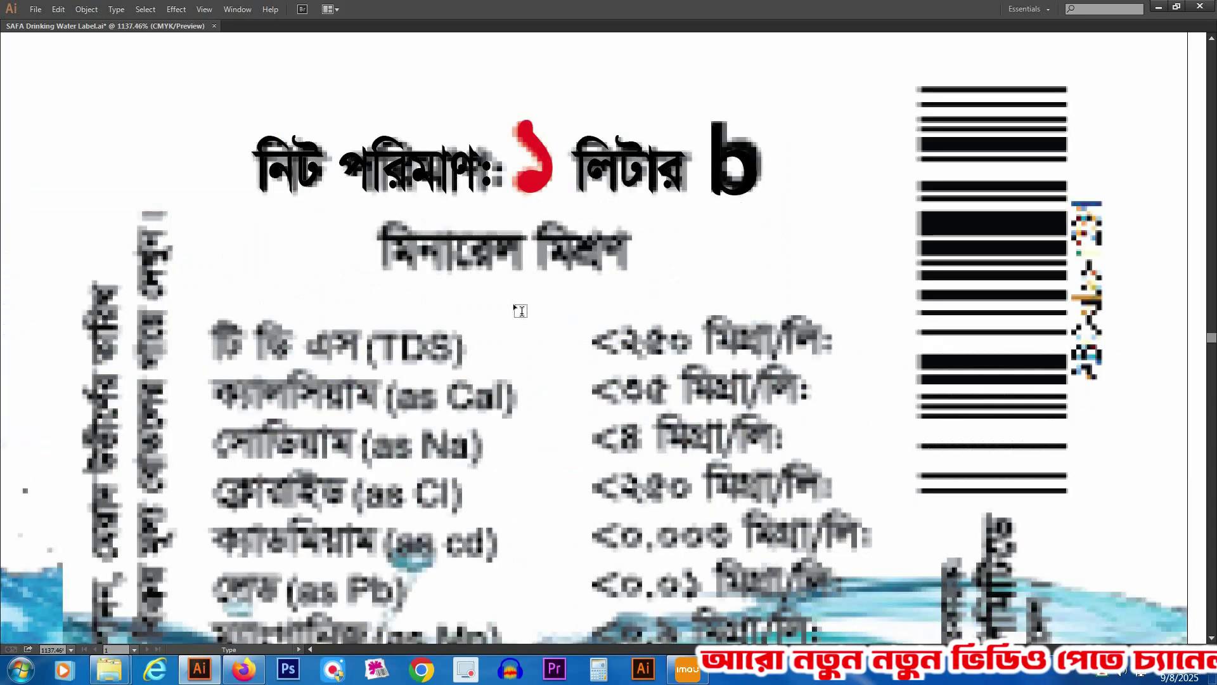
pyautogui.hotkey('ctrl', 'v')
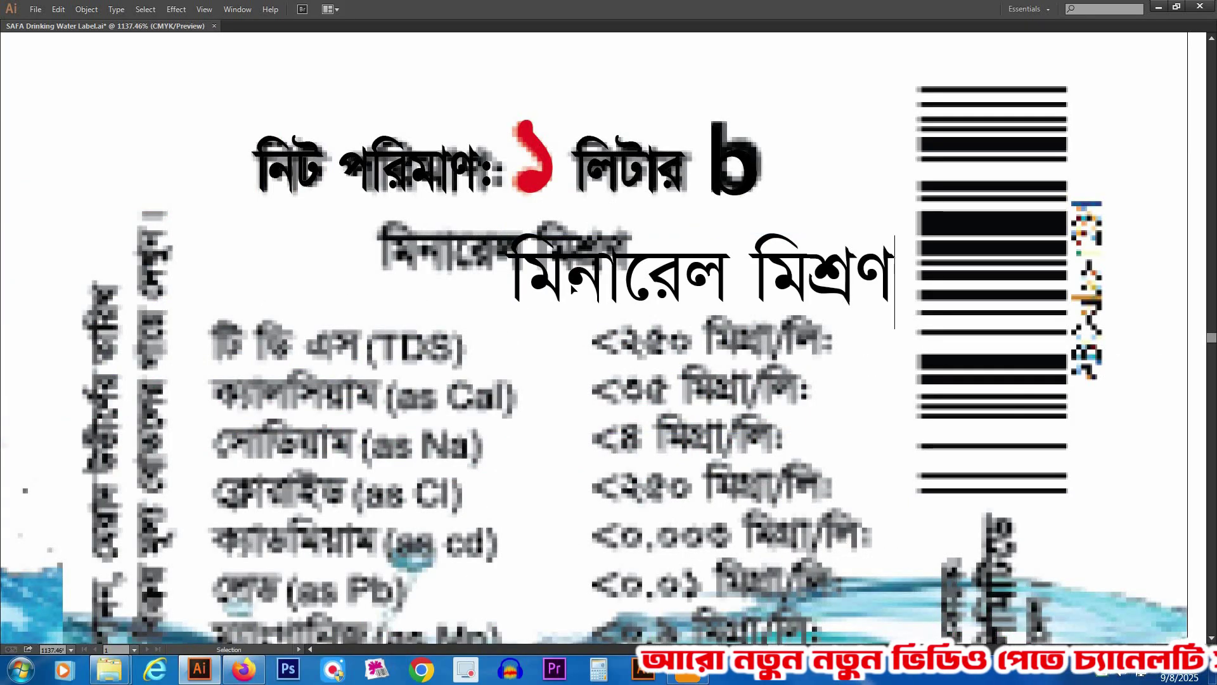
# - Fit the "মিনারেল মিশ্রণ" text over its blurry subheading at 7.99 pt and set it to Bold
pyautogui.moveTo(771, 280); pyautogui.dragTo(543, 266)
pyautogui.moveTo(669, 269); pyautogui.dragTo(603, 271)
pyautogui.moveTo(519, 271); pyautogui.dragTo(550, 257)
pyautogui.press('Tab')
pyautogui.click(1040, 503)
pyautogui.click(951, 542)
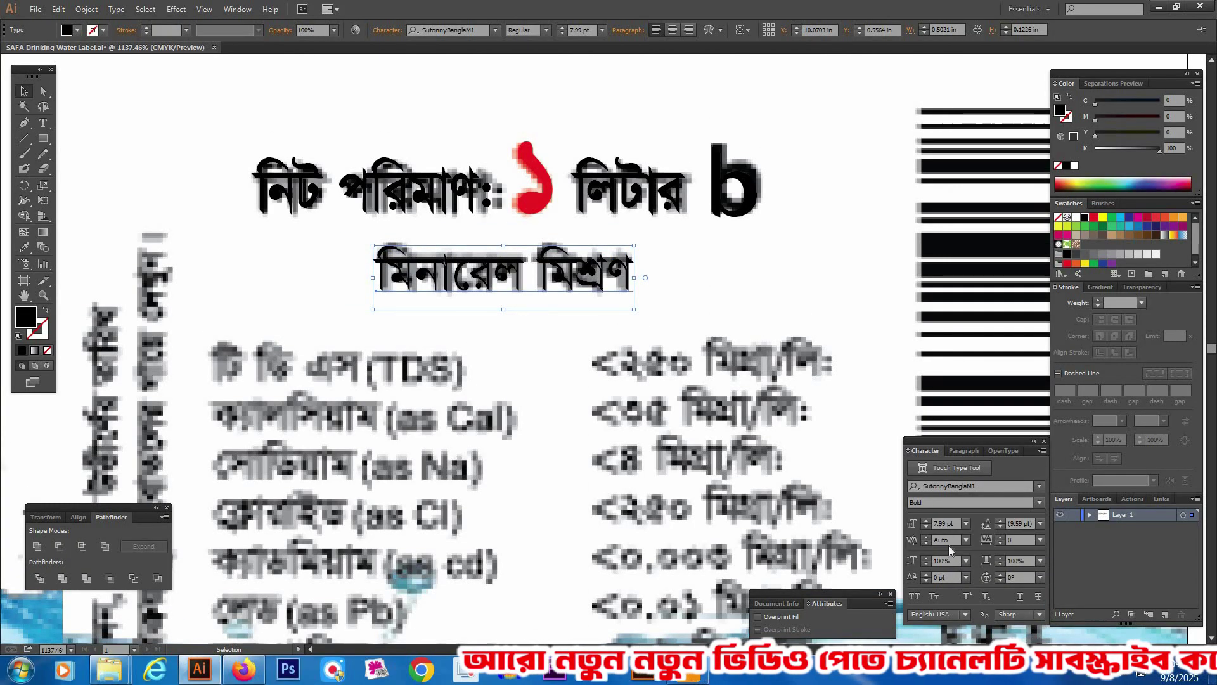
pyautogui.press('Tab')
pyautogui.press('z')
pyautogui.keyDown('alt'); pyautogui.click(495, 396); pyautogui.keyUp('alt')
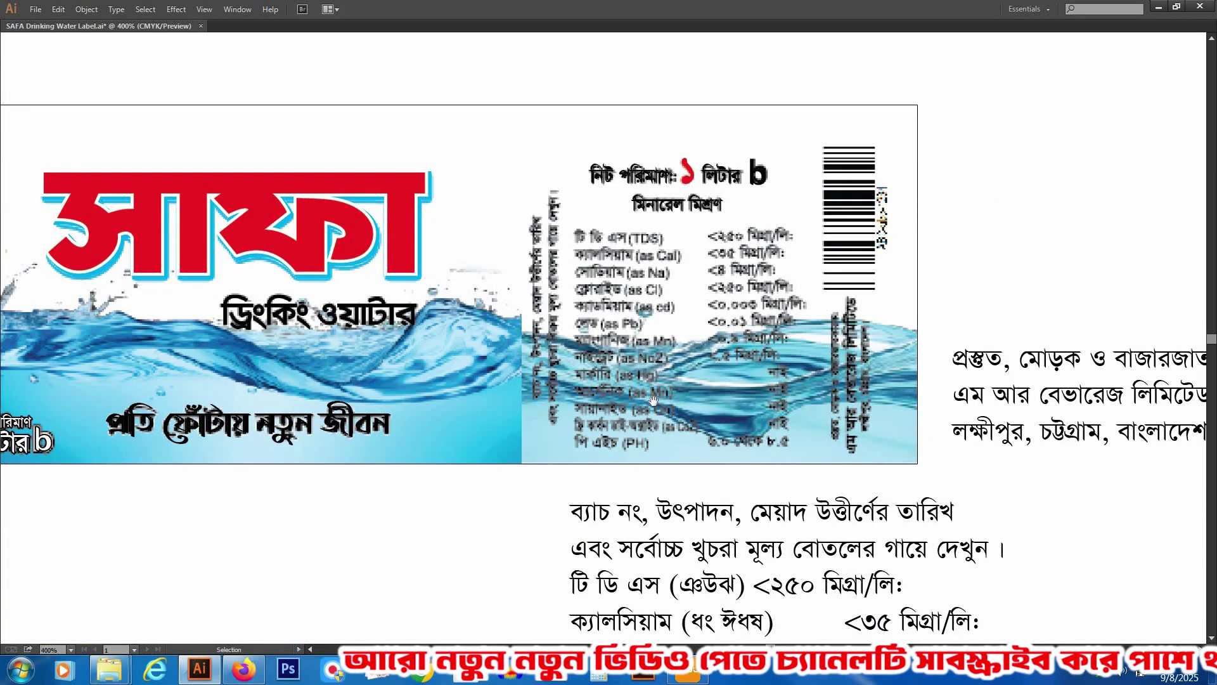
pyautogui.moveTo(653, 401); pyautogui.dragTo(589, 337)
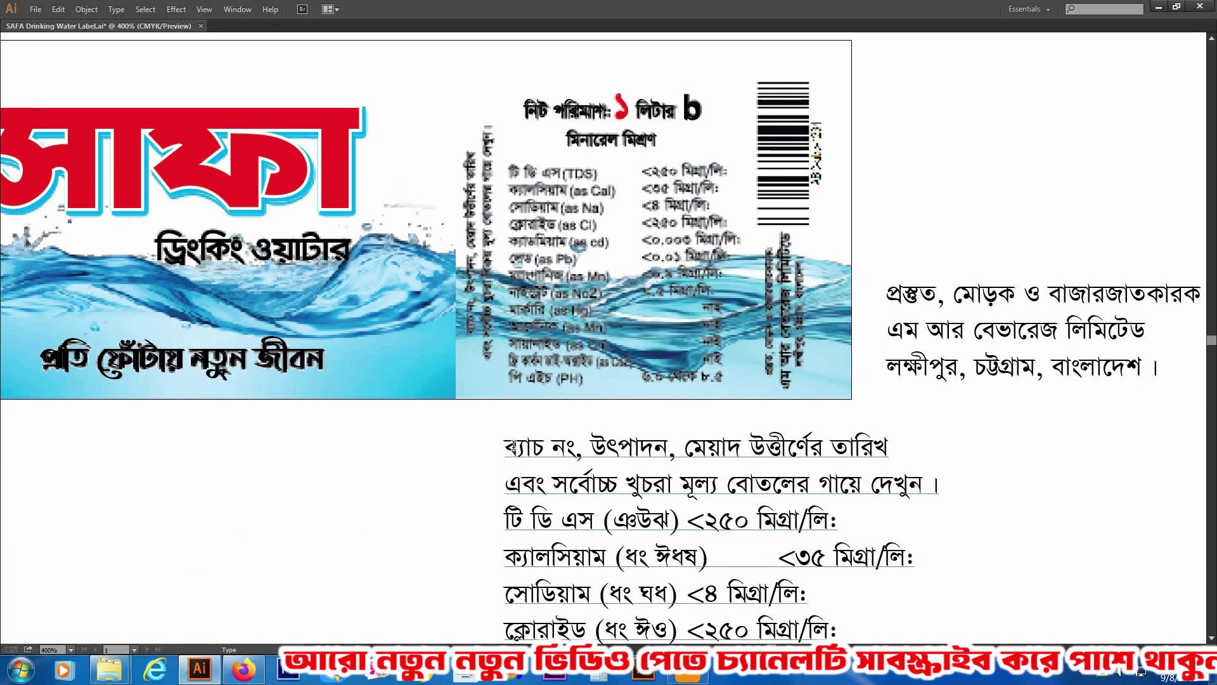
# - Cut the two-line batch number and expiry note out of the mineral list and paste it as a separate text object
pyautogui.moveTo(509, 444); pyautogui.dragTo(938, 484)
pyautogui.hotkey('ctrl', 'c')
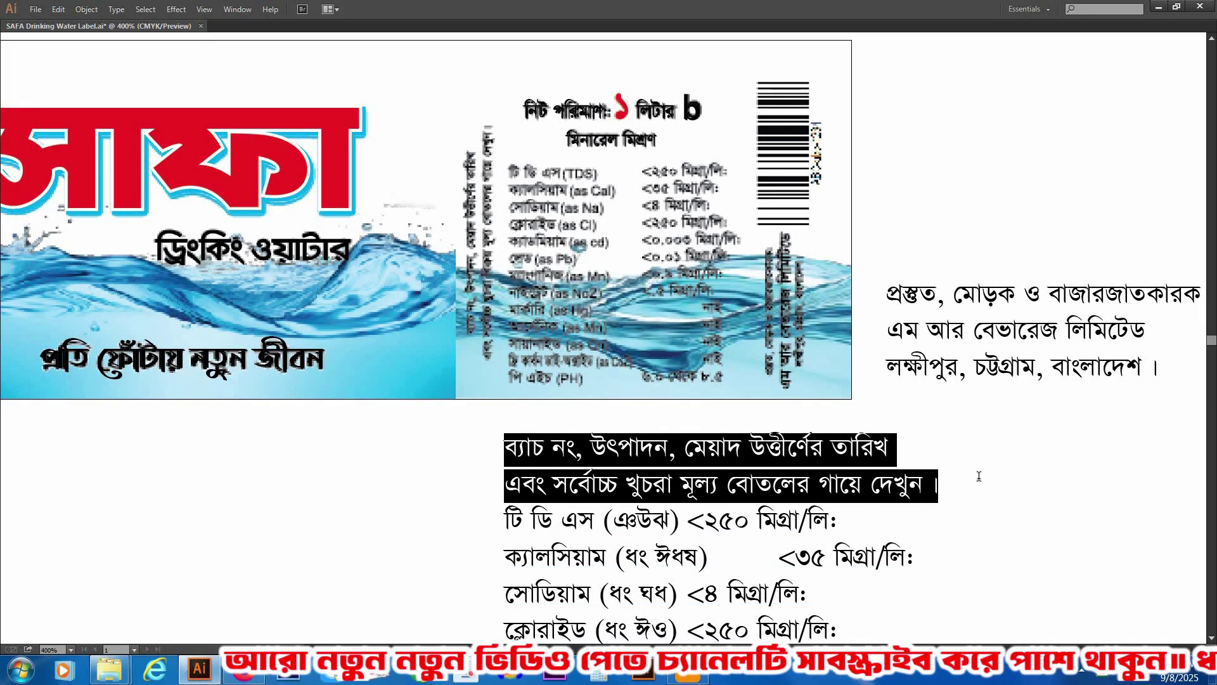
pyautogui.press('BackSpace')
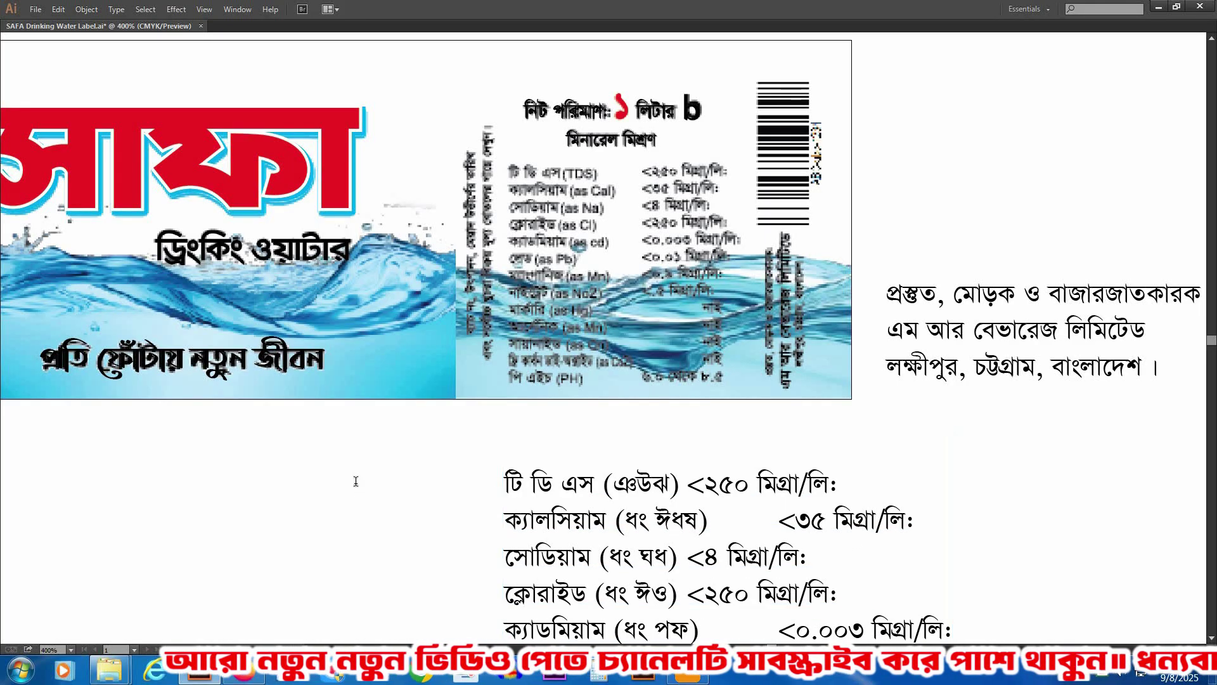
pyautogui.press('Delete')
pyautogui.moveTo(552, 469); pyautogui.dragTo(577, 583)
pyautogui.keyDown('ctrl'); pyautogui.click(408, 489); pyautogui.keyUp('ctrl')
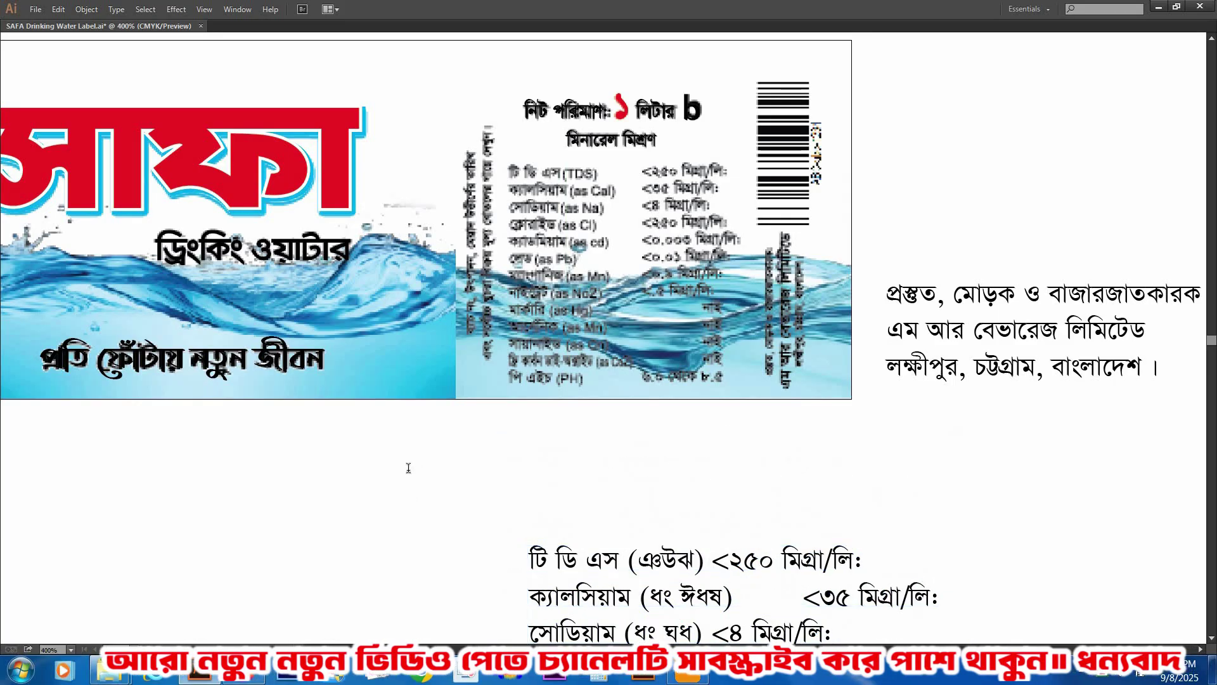
pyautogui.hotkey('ctrl', 'v')
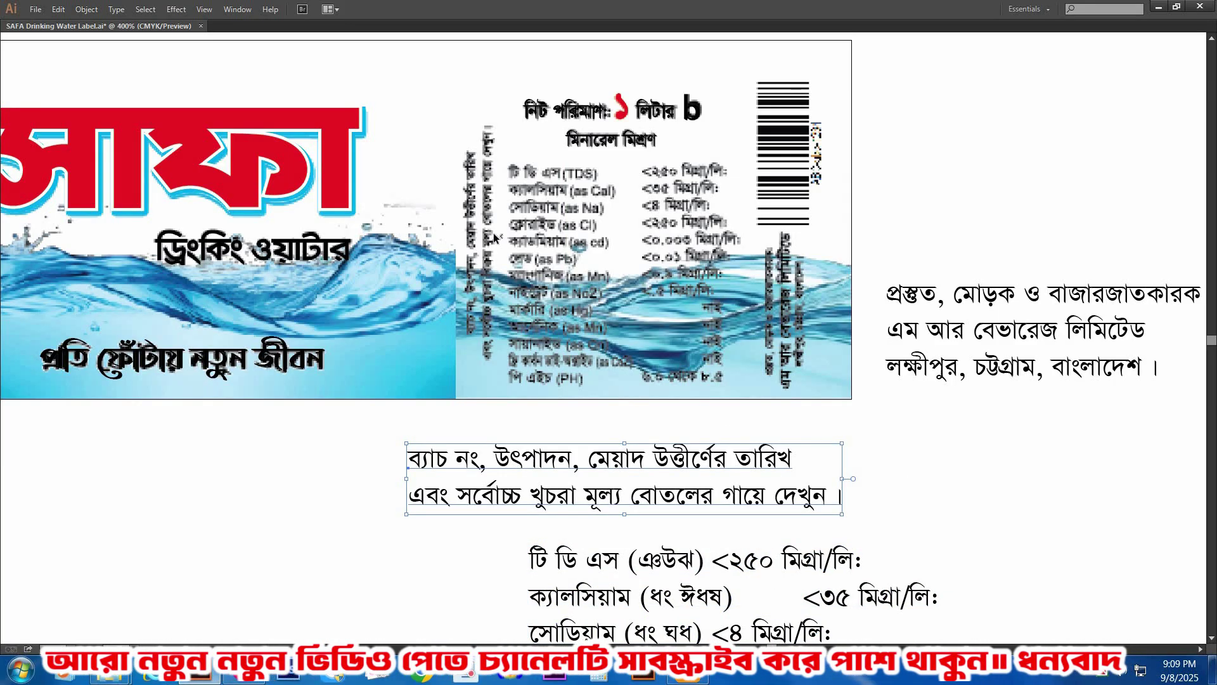
# - Center-align the two-line batch and expiry note
pyautogui.press('Tab')
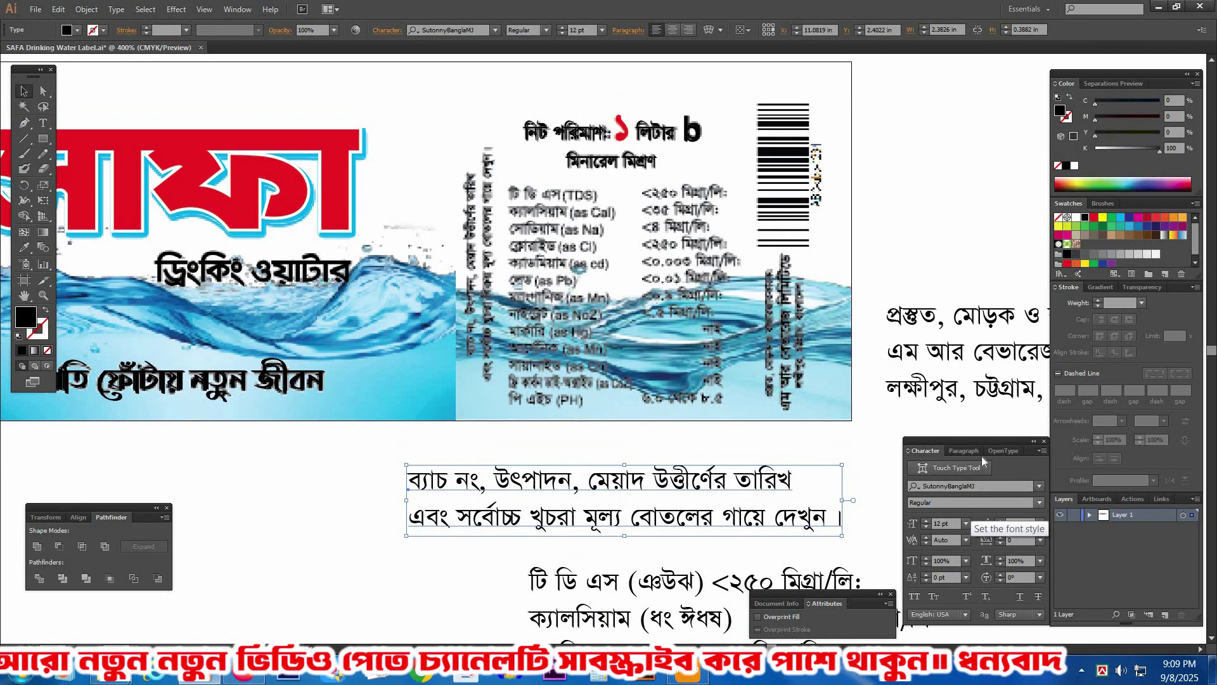
pyautogui.click(964, 450)
pyautogui.click(955, 468)
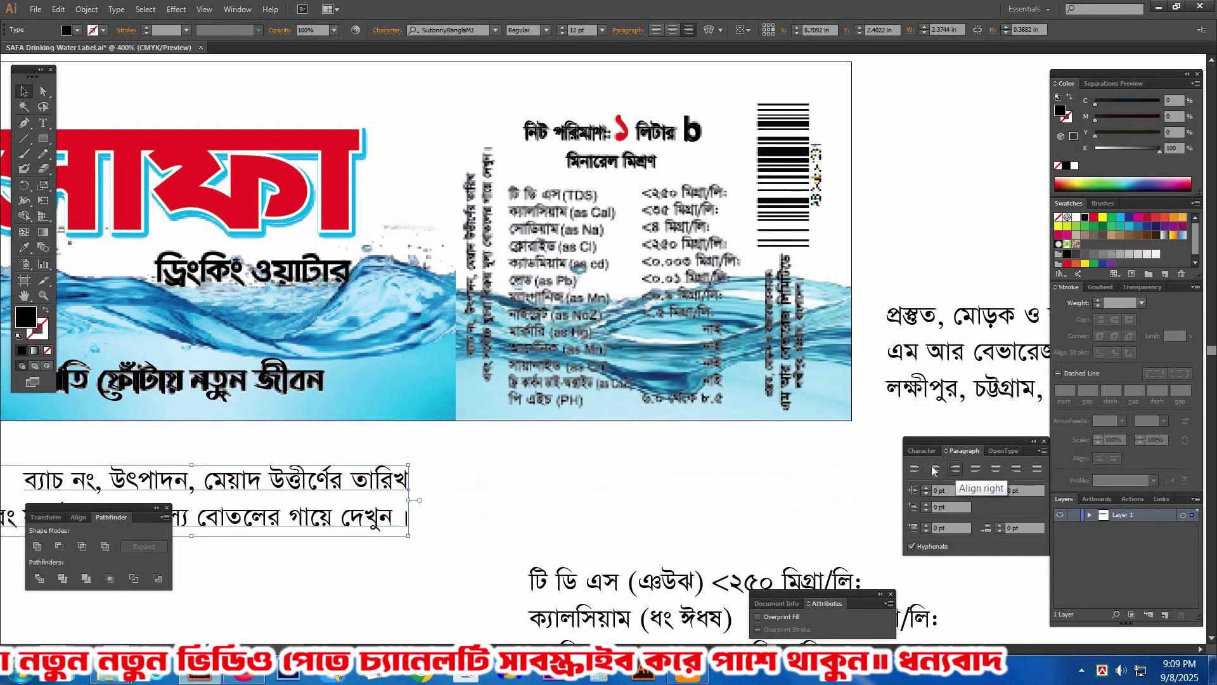
pyautogui.click(936, 468)
pyautogui.press('Tab')
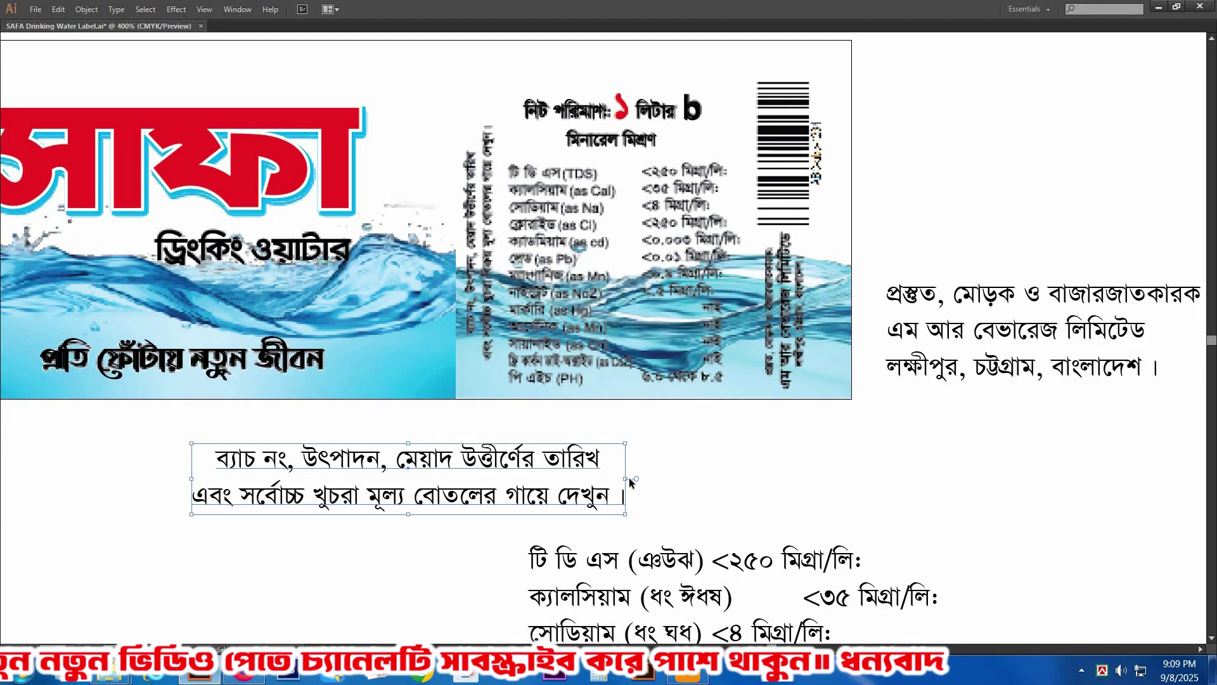
# - Rotate the note to read vertically, shrink it, and fit it over the matching vertical text on the label
pyautogui.moveTo(630, 479); pyautogui.dragTo(420, 310)
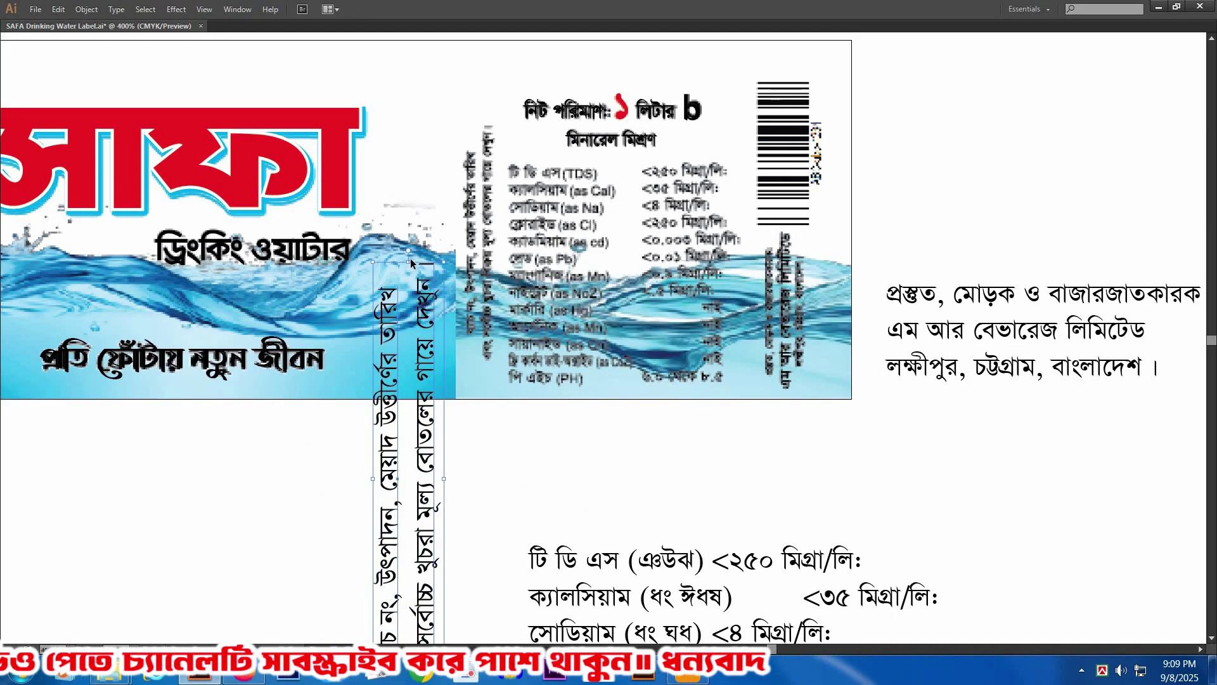
pyautogui.moveTo(409, 264); pyautogui.dragTo(409, 360)
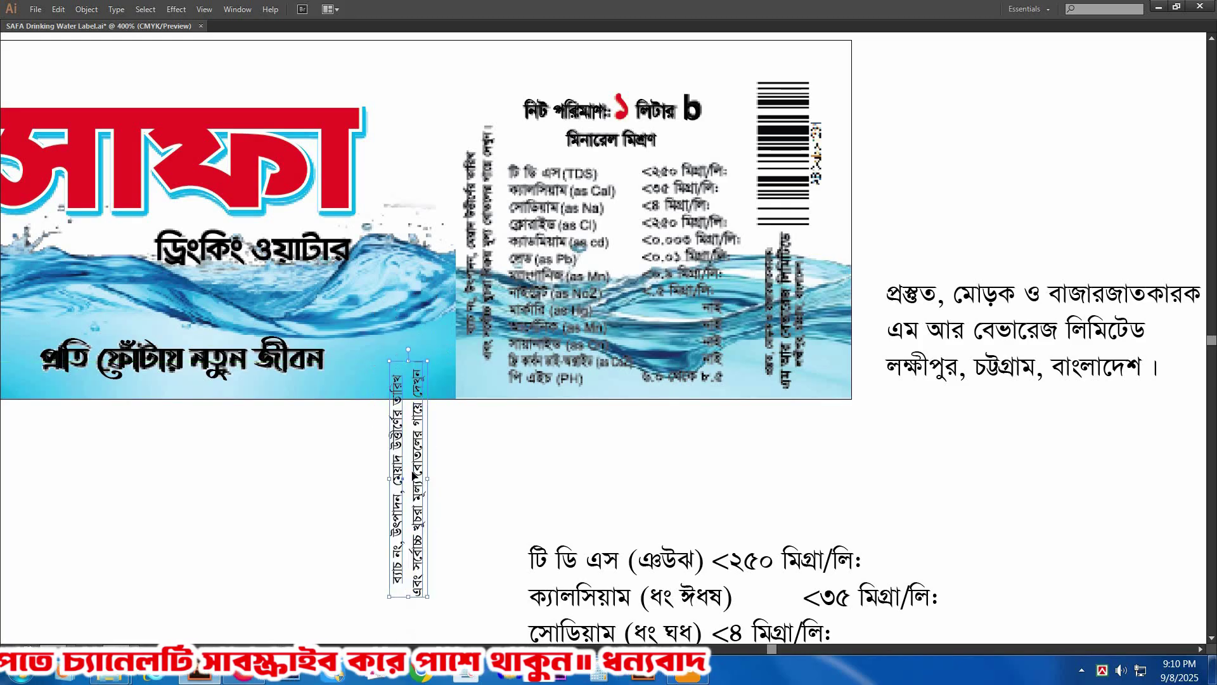
pyautogui.moveTo(408, 479); pyautogui.dragTo(481, 246)
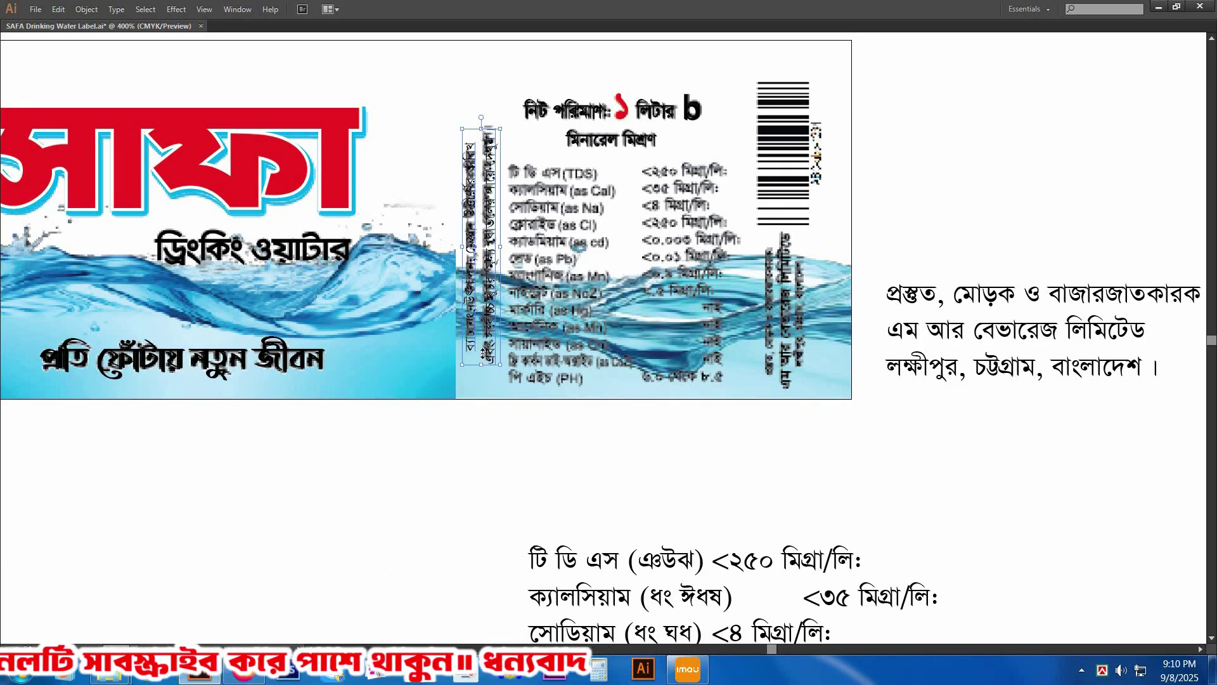
pyautogui.moveTo(479, 365); pyautogui.dragTo(479, 352)
# - Set the vertical note's leading to 6 pt
pyautogui.moveTo(416, 282); pyautogui.dragTo(608, 404)
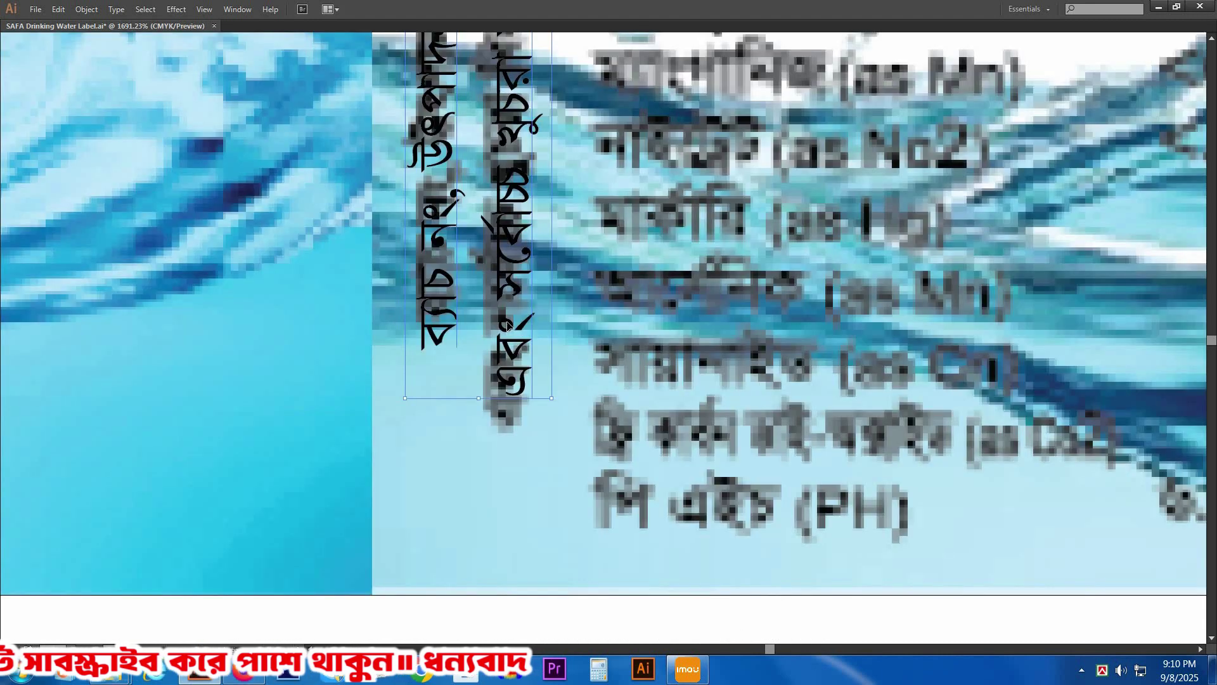
pyautogui.press('Tab')
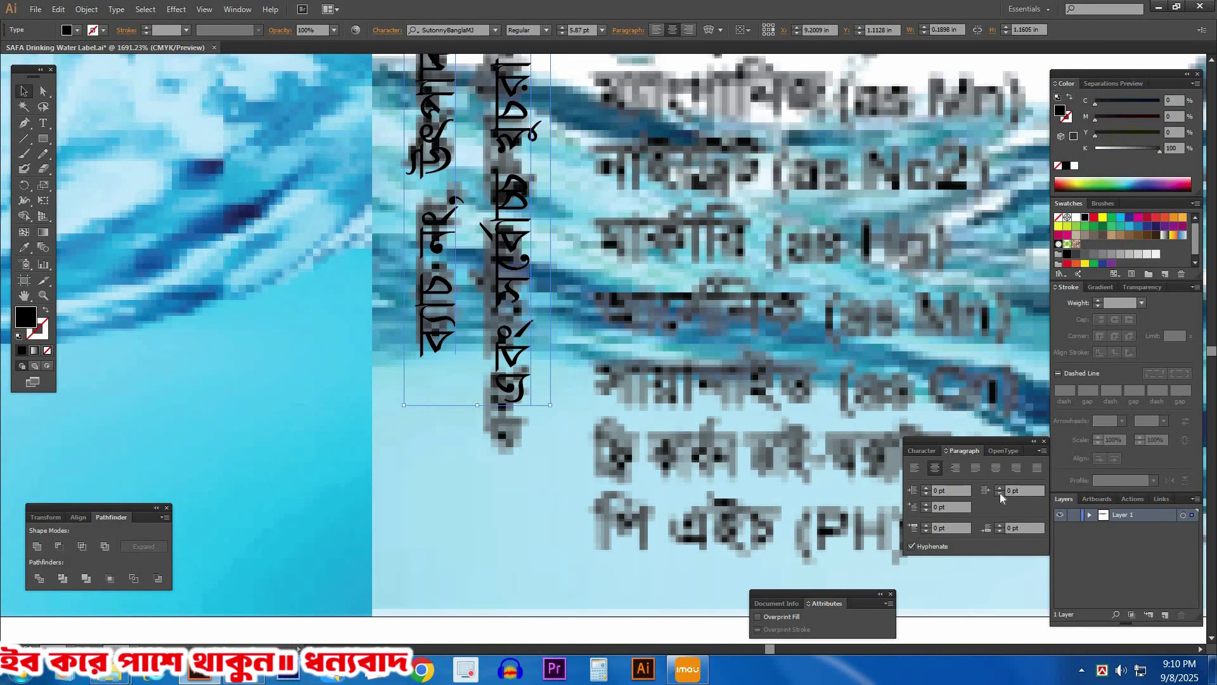
pyautogui.click(920, 450)
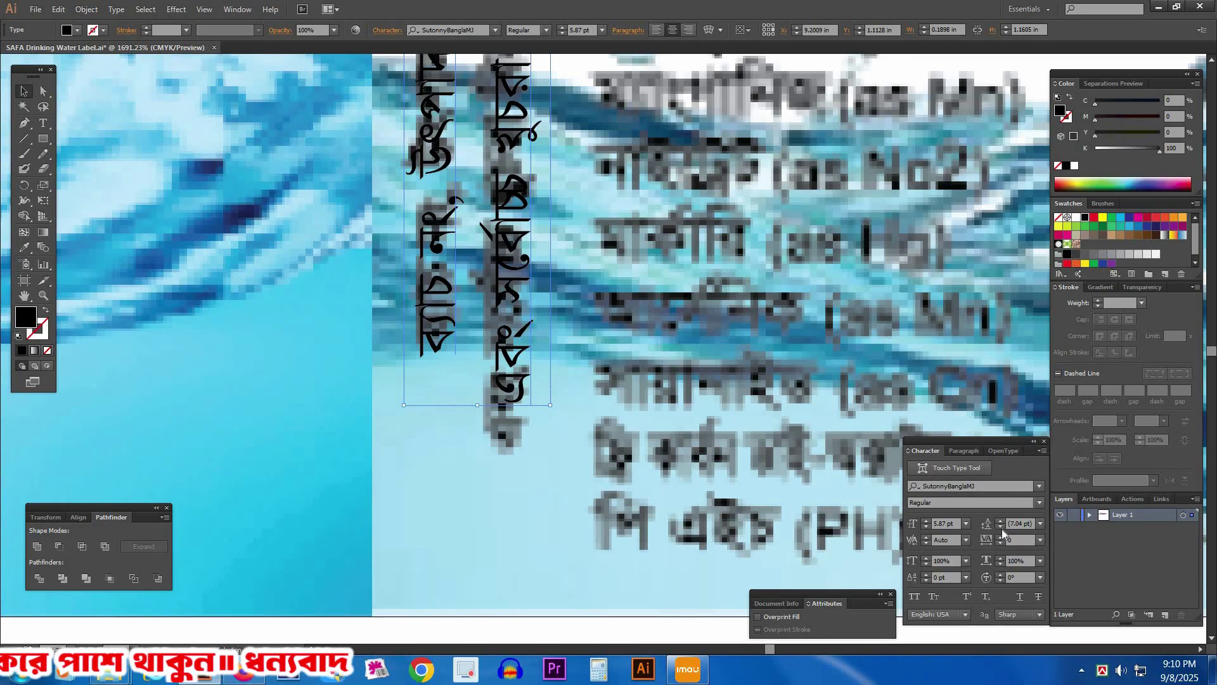
pyautogui.click(999, 528)
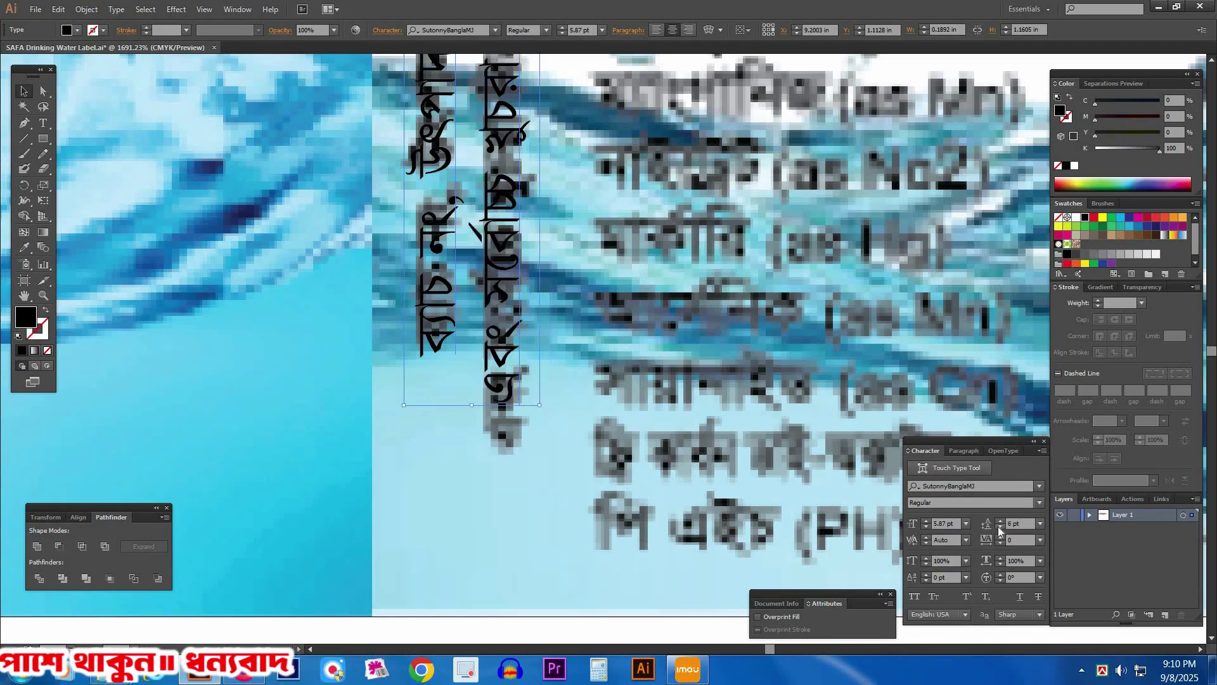
pyautogui.click(535, 524)
pyautogui.press('Tab')
# - Fine-tune the vertical note's fit over the blurred original lines and deselect it
pyautogui.keyDown('ctrl'); pyautogui.keyDown('alt'); pyautogui.click(551, 229); pyautogui.keyUp('alt'); pyautogui.keyUp('ctrl')
pyautogui.keyDown('ctrl'); pyautogui.keyDown('alt'); pyautogui.click(552, 228); pyautogui.keyUp('alt'); pyautogui.keyUp('ctrl')
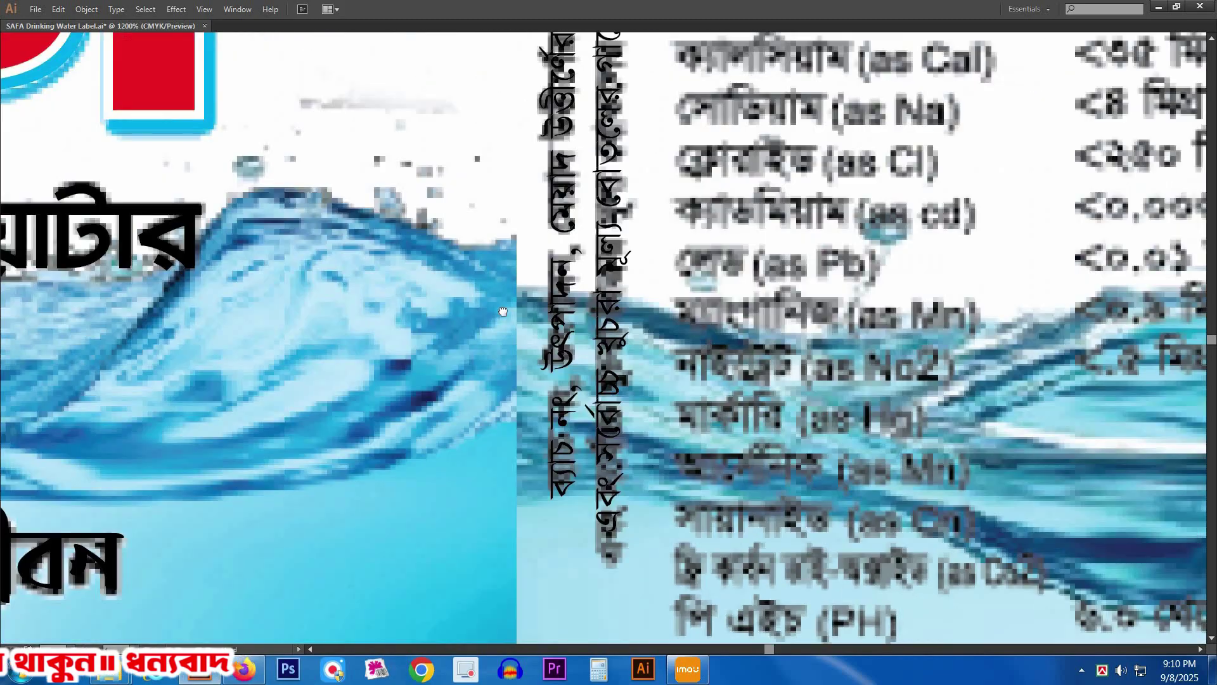
pyautogui.moveTo(503, 311); pyautogui.dragTo(417, 501)
pyautogui.moveTo(528, 206); pyautogui.dragTo(528, 211)
pyautogui.click(327, 214)
# - Scale the mineral list down to about 7.2 pt text and move it over the mineral table on the label
pyautogui.keyDown('ctrl'); pyautogui.keyDown('alt'); pyautogui.click(757, 388); pyautogui.keyUp('alt'); pyautogui.keyUp('ctrl')
pyautogui.keyDown('ctrl'); pyautogui.keyDown('alt'); pyautogui.click(755, 385); pyautogui.keyUp('alt'); pyautogui.keyUp('ctrl')
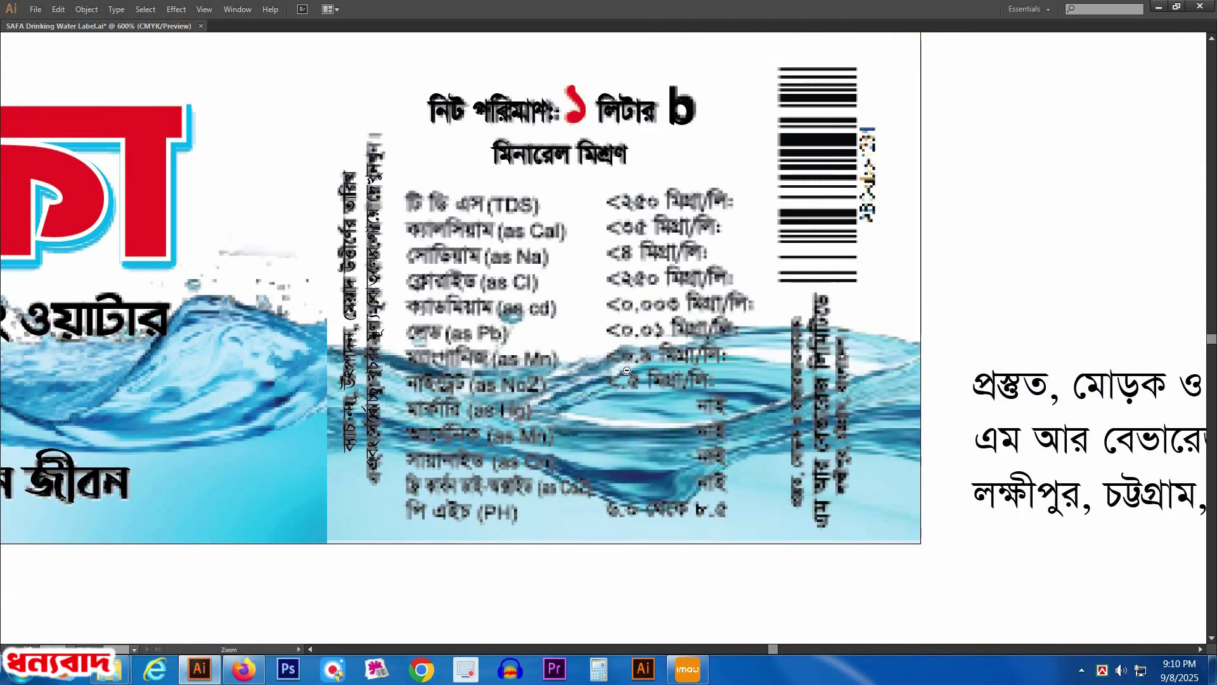
pyautogui.keyDown('ctrl'); pyautogui.keyDown('alt'); pyautogui.click(628, 371); pyautogui.keyUp('alt'); pyautogui.keyUp('ctrl')
pyautogui.moveTo(534, 566); pyautogui.dragTo(507, 452)
pyautogui.moveTo(641, 562); pyautogui.dragTo(642, 444)
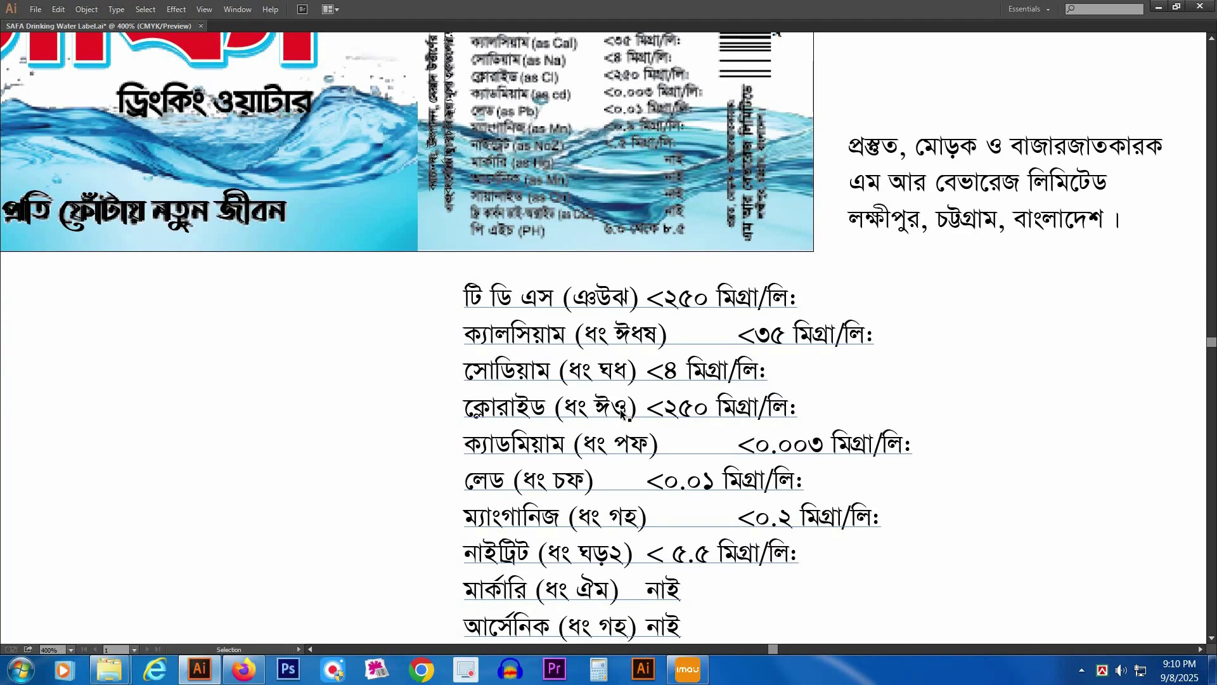
pyautogui.moveTo(657, 559); pyautogui.dragTo(653, 437)
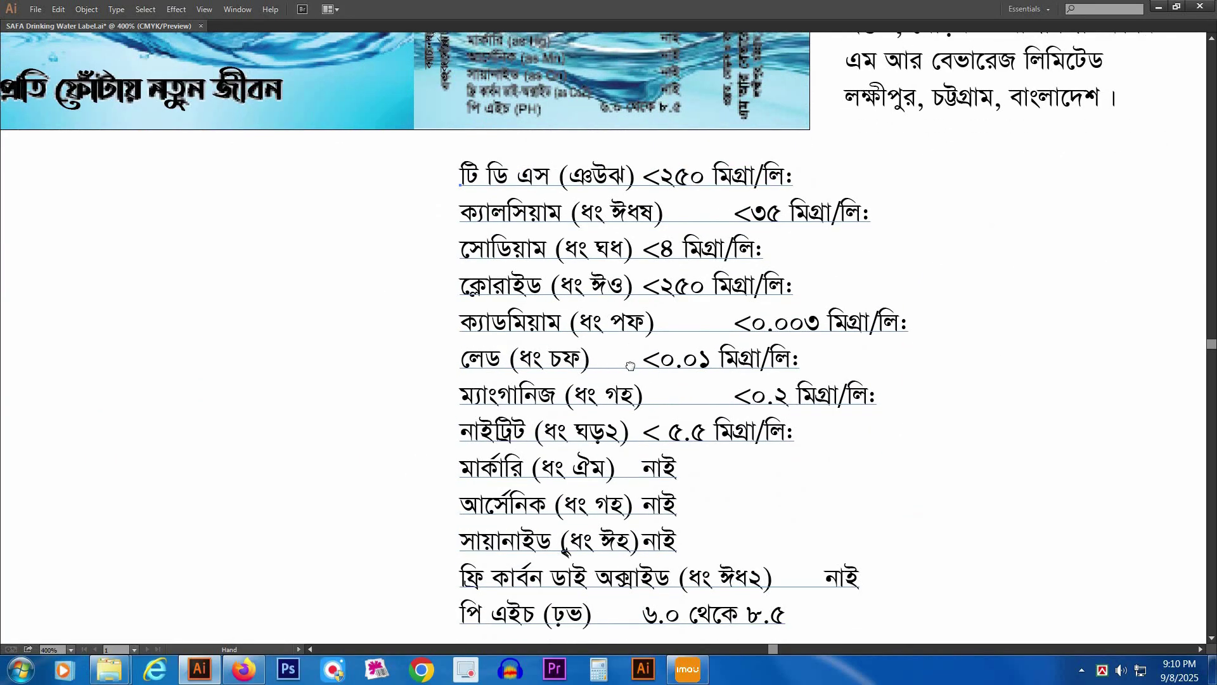
pyautogui.moveTo(630, 366); pyautogui.dragTo(624, 418)
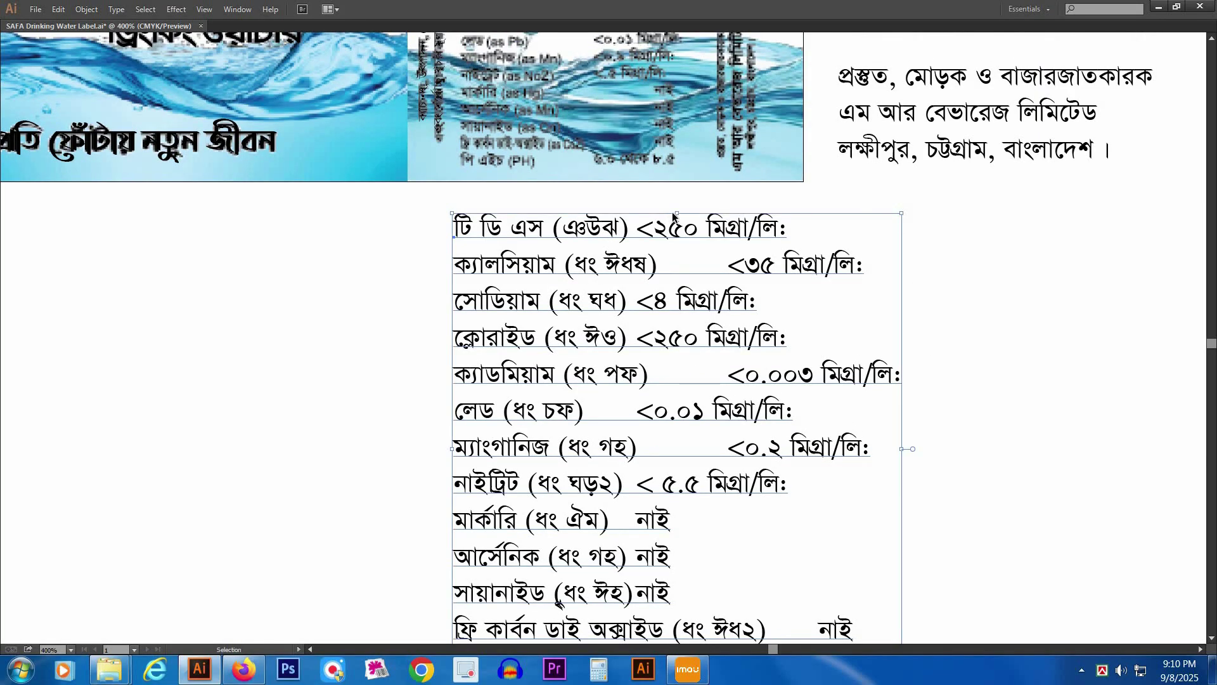
pyautogui.moveTo(676, 241); pyautogui.dragTo(676, 309)
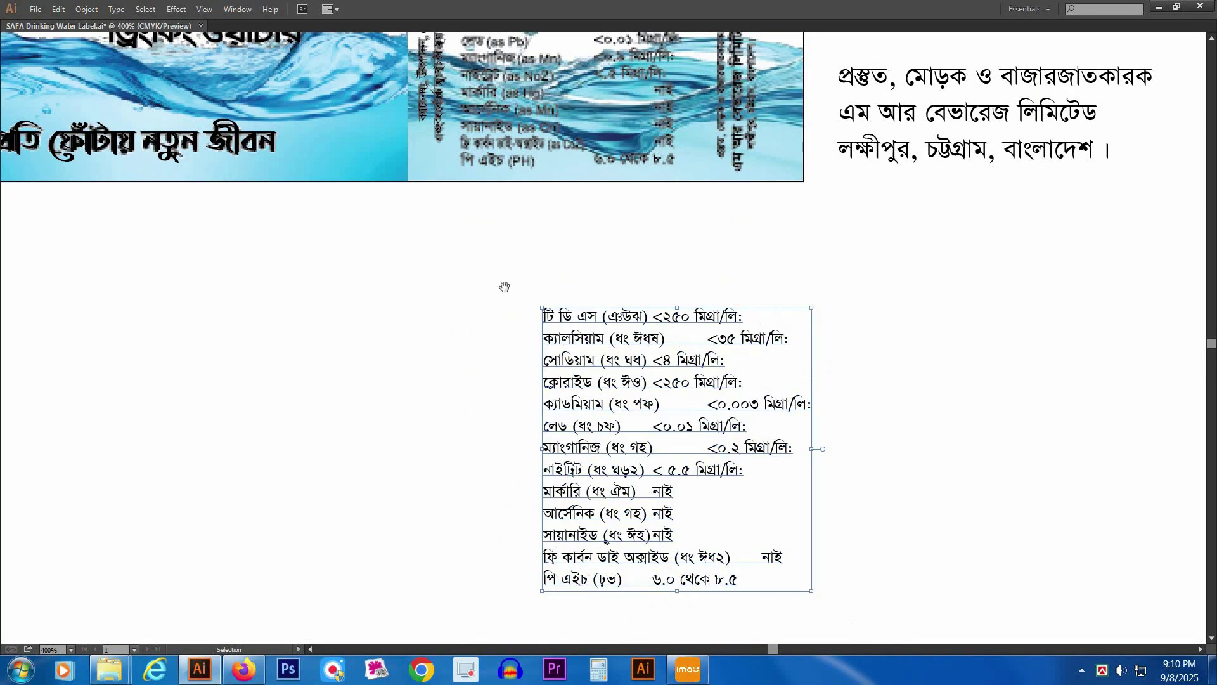
pyautogui.moveTo(572, 325); pyautogui.dragTo(536, 164)
# - Color the mineral list red and align its first line with the start of the blurred mineral table
pyautogui.moveTo(1070, 212)
pyautogui.press('Tab')
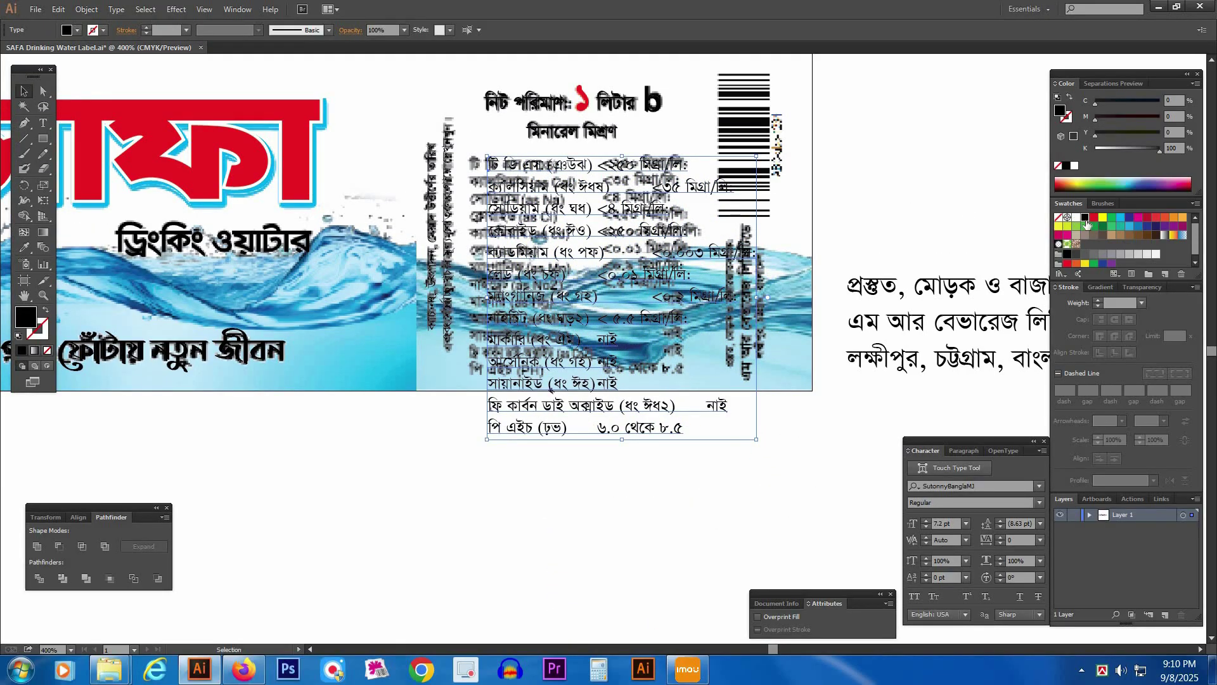
pyautogui.click(1094, 218)
pyautogui.press('Tab')
pyautogui.moveTo(375, 112); pyautogui.dragTo(794, 260)
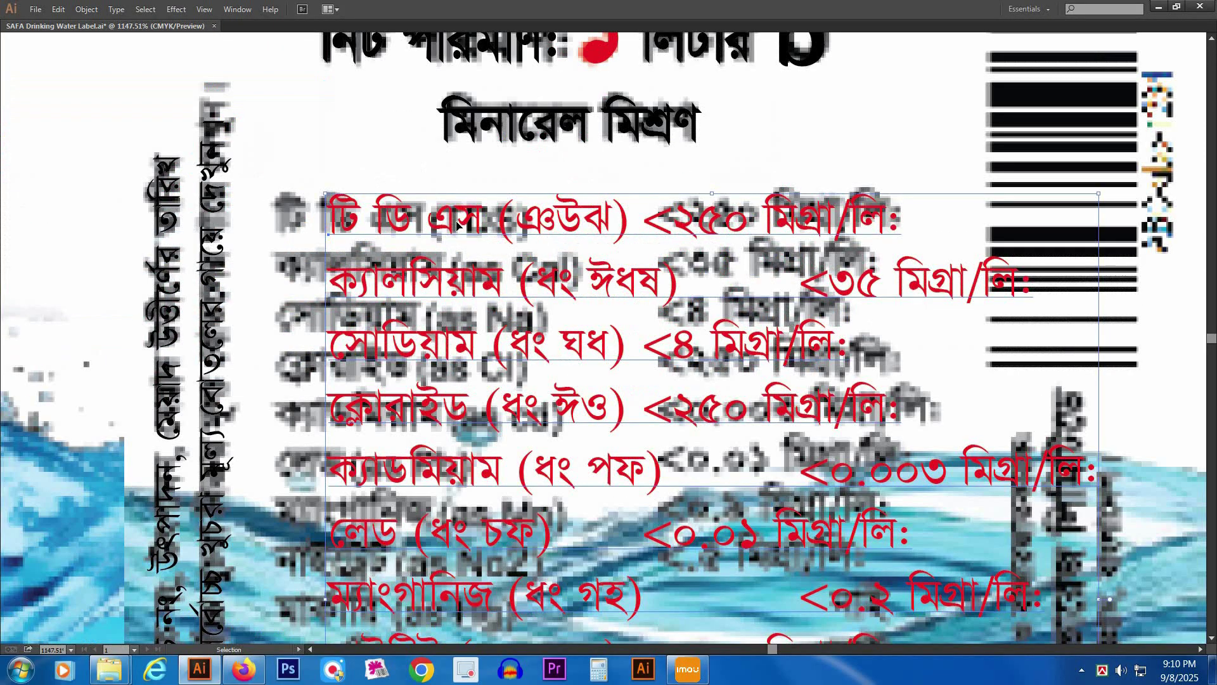
pyautogui.moveTo(456, 224); pyautogui.dragTo(391, 230)
pyautogui.hotkey('ctrl', '-')
pyautogui.hotkey('ctrl', '-')
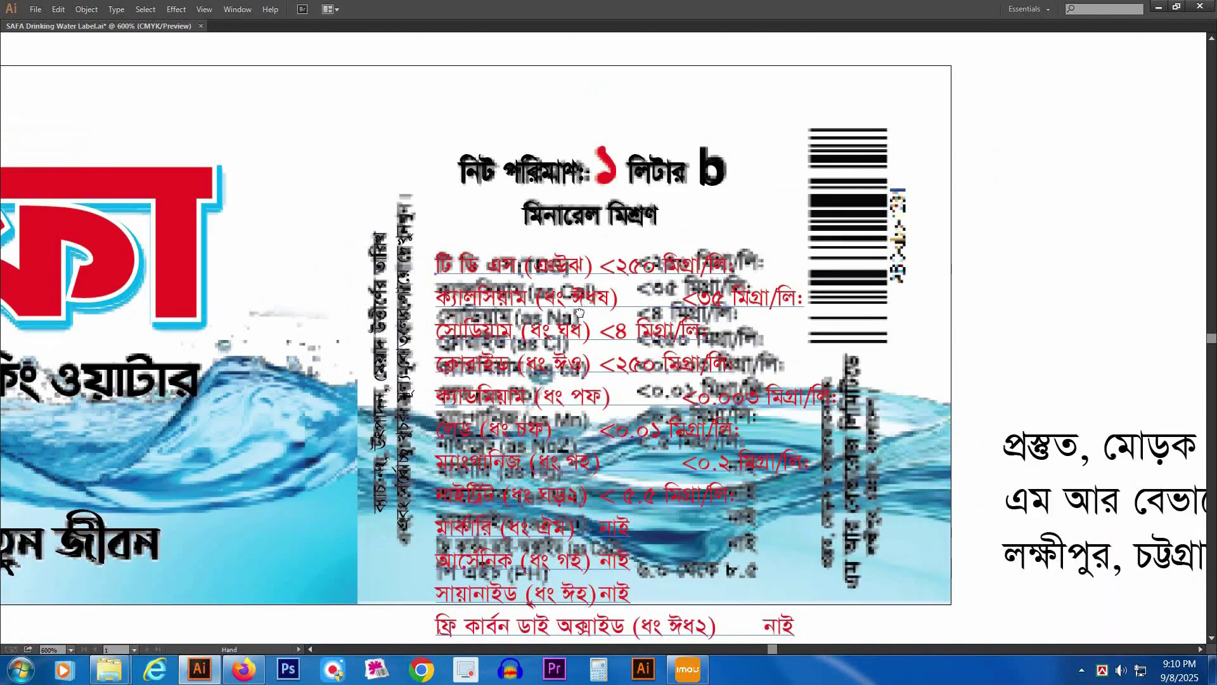
# - Set the mineral list's leading to 6.5 pt and stretch the list slightly downward to match the blurred table rows
pyautogui.press('Tab')
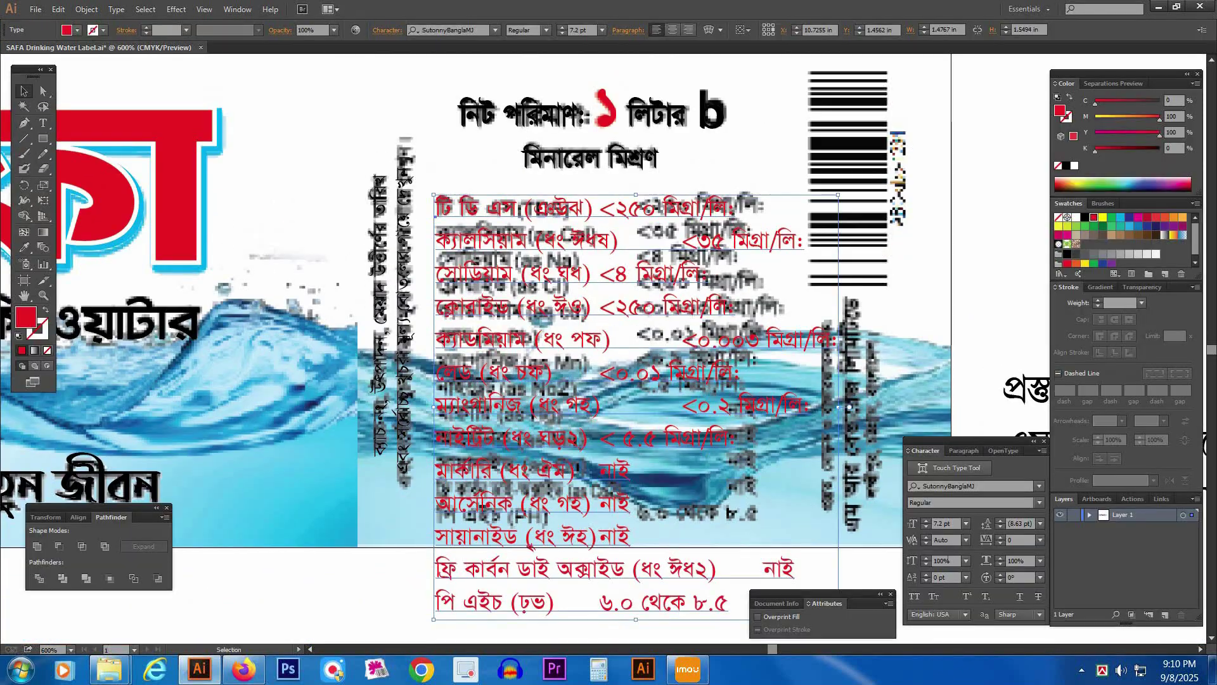
pyautogui.click(1001, 527)
pyautogui.click(1001, 527)
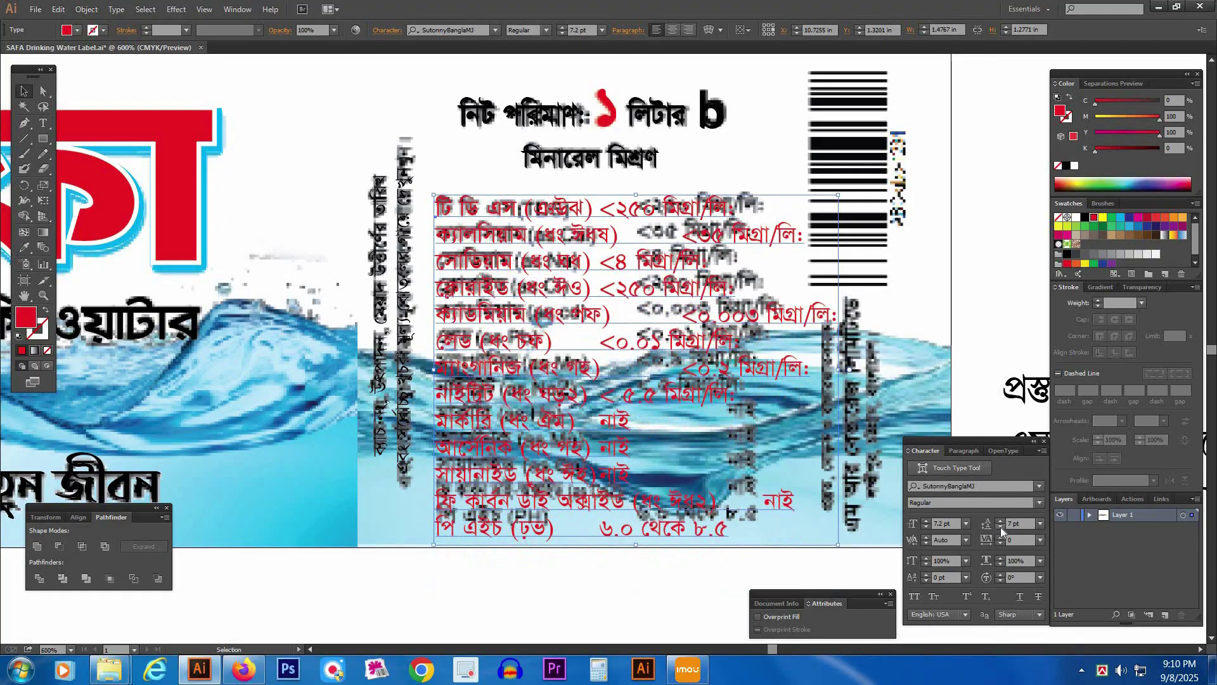
pyautogui.click(989, 521)
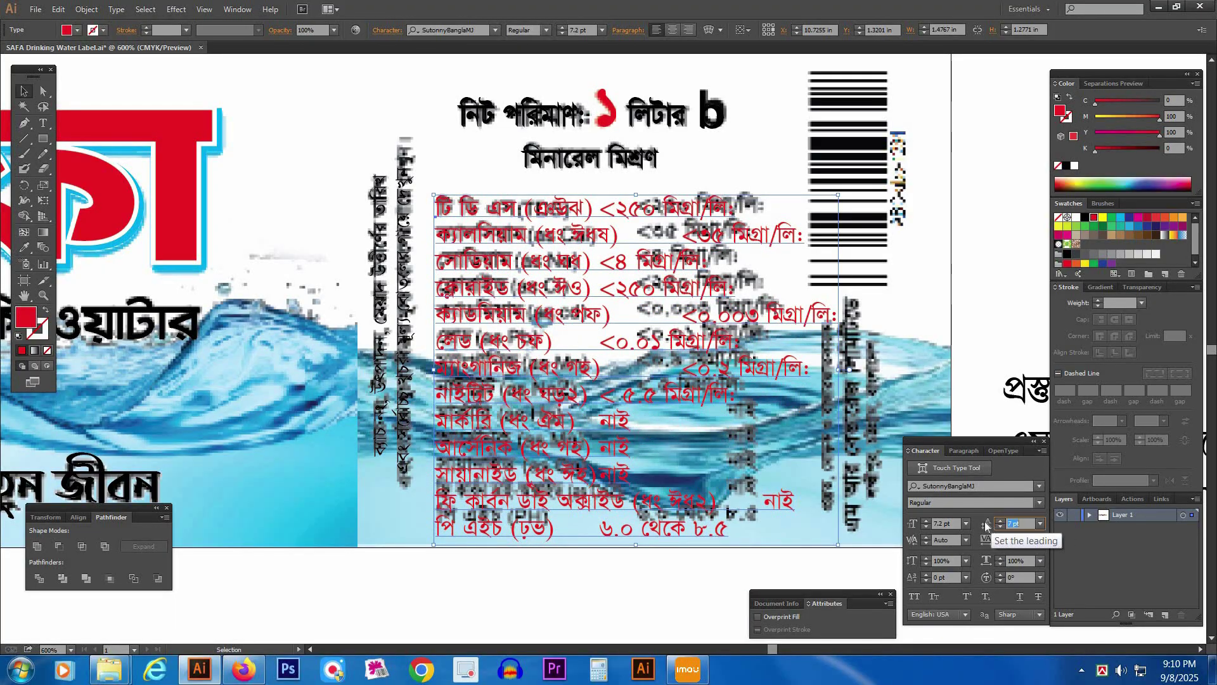
pyautogui.write('6.5')
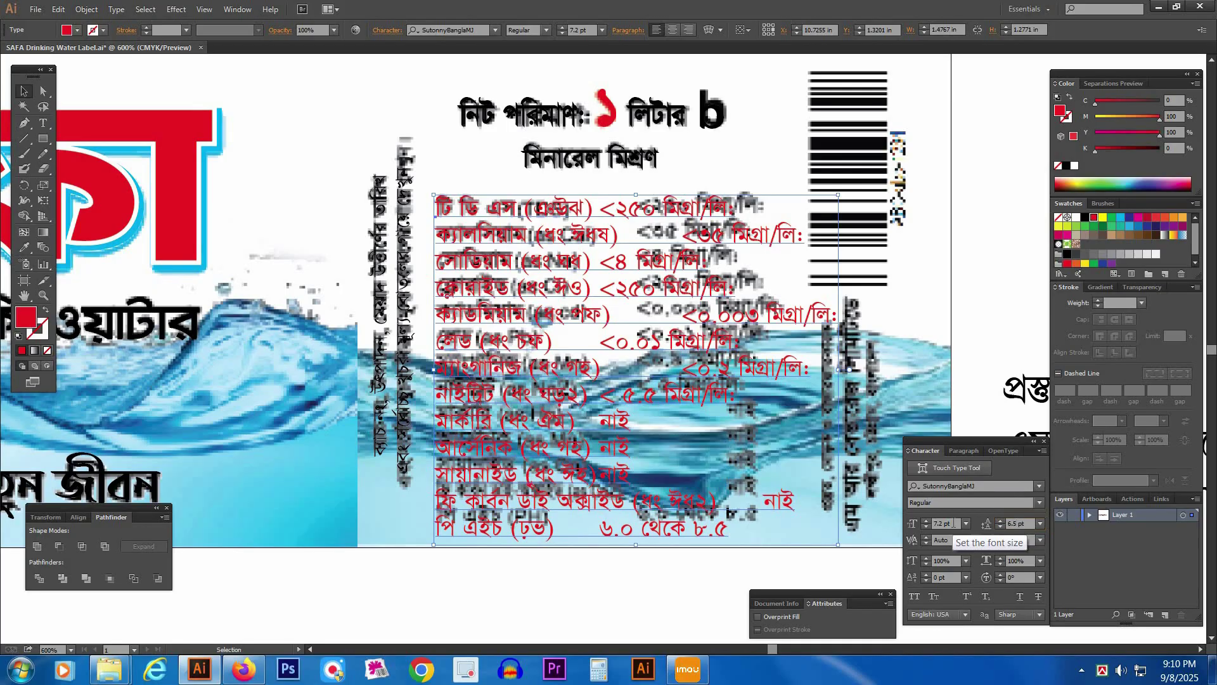
pyautogui.press('Return')
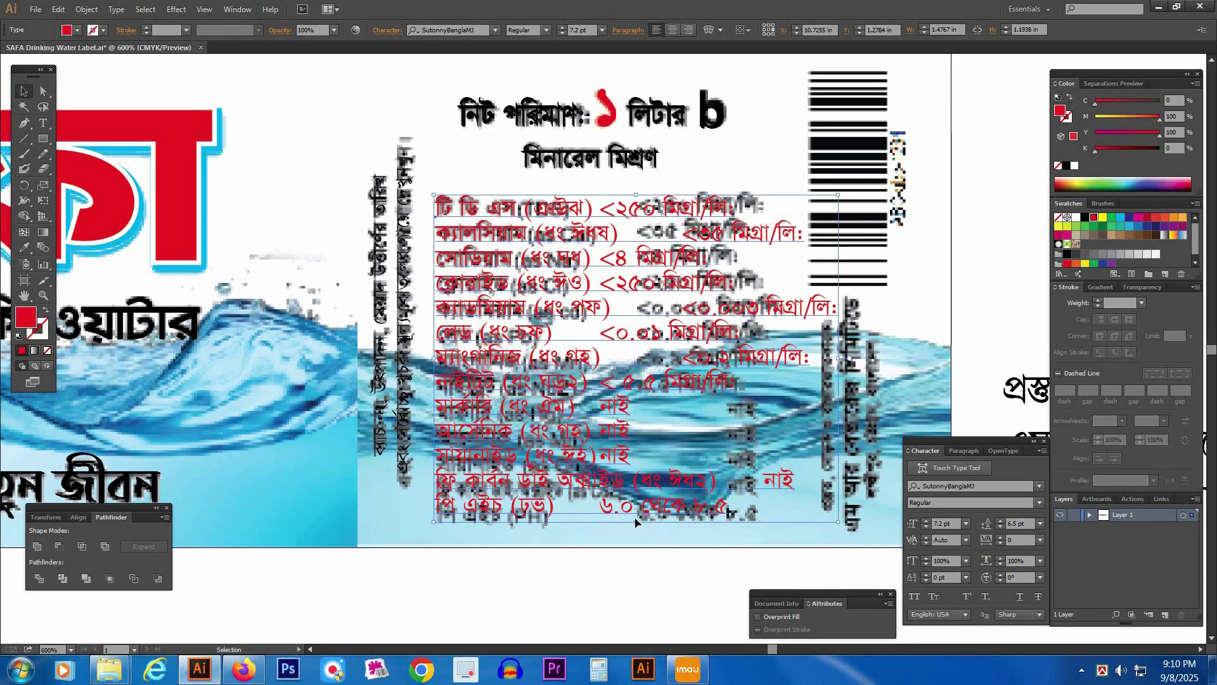
pyautogui.moveTo(637, 521); pyautogui.dragTo(637, 532)
pyautogui.click(599, 580)
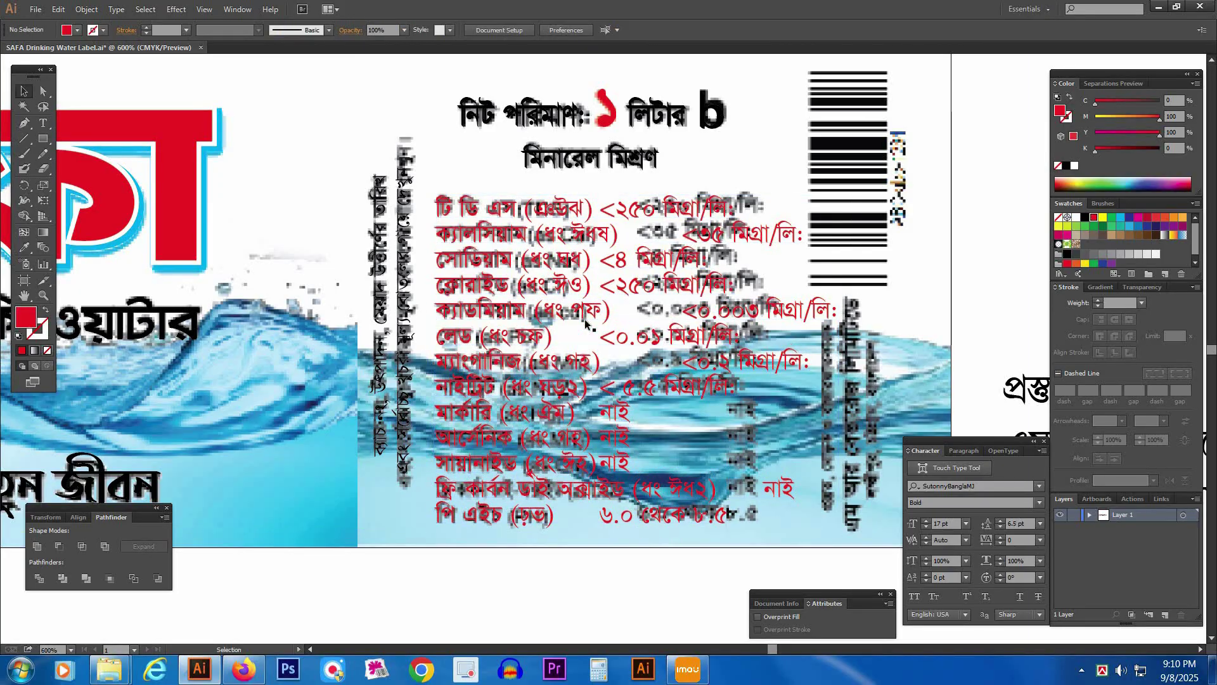
# - Reduce the mineral list's horizontal character scale to 95%
pyautogui.moveTo(694, 279); pyautogui.dragTo(674, 259)
pyautogui.press('a')
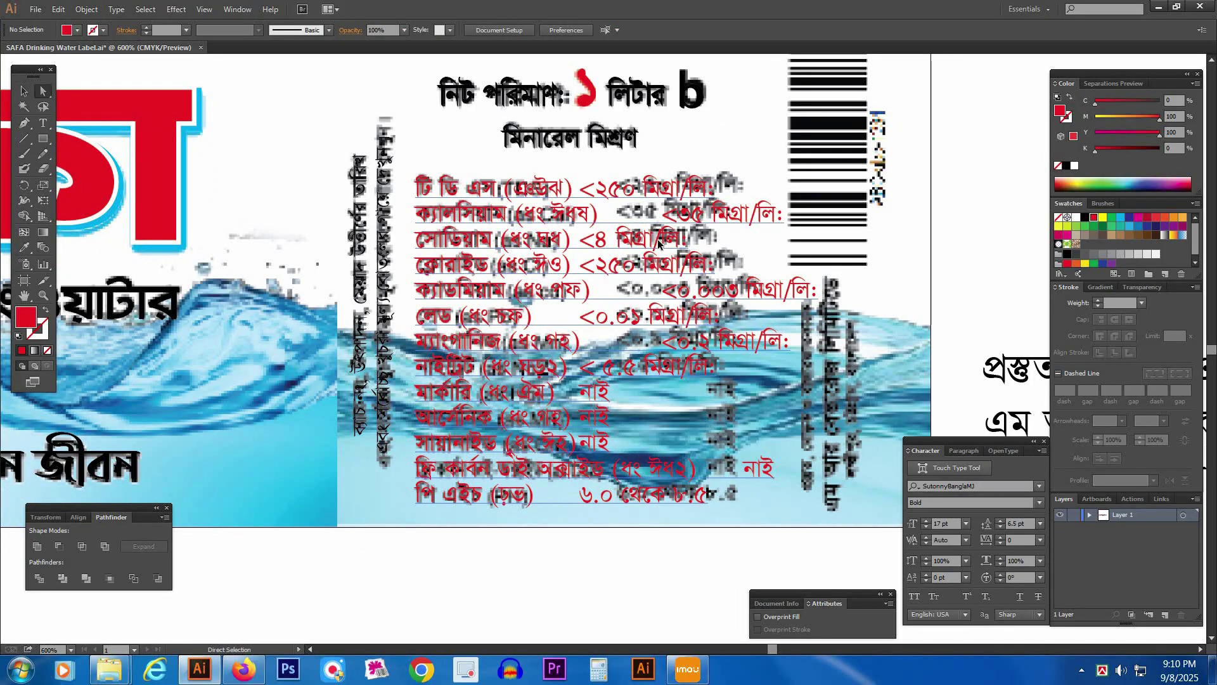
pyautogui.click(658, 242)
pyautogui.press('space')
pyautogui.moveTo(612, 289); pyautogui.dragTo(558, 310)
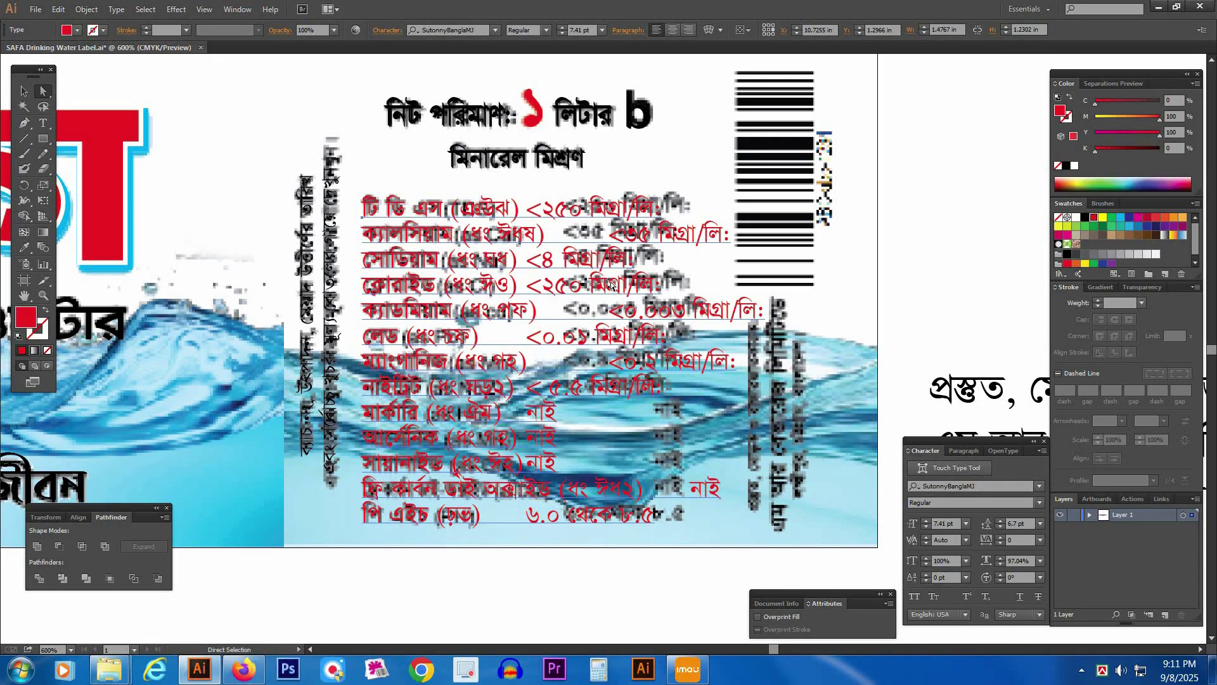
pyautogui.moveTo(611, 290); pyautogui.dragTo(603, 306)
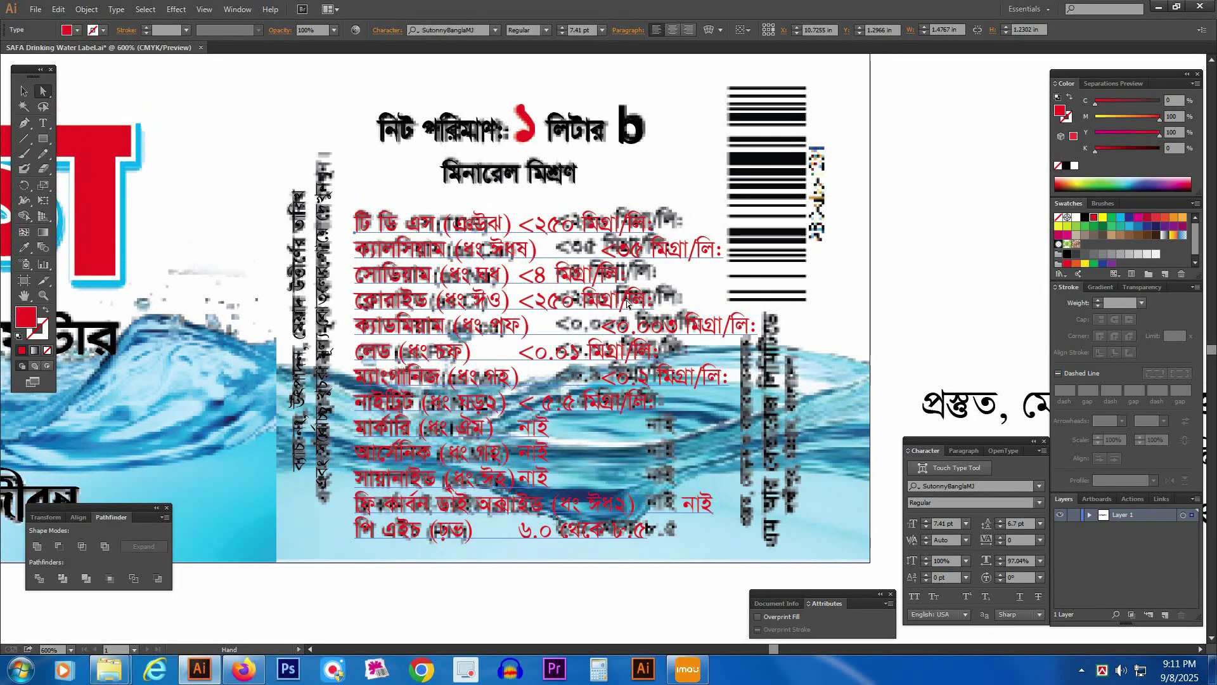
pyautogui.click(999, 564)
pyautogui.click(999, 564)
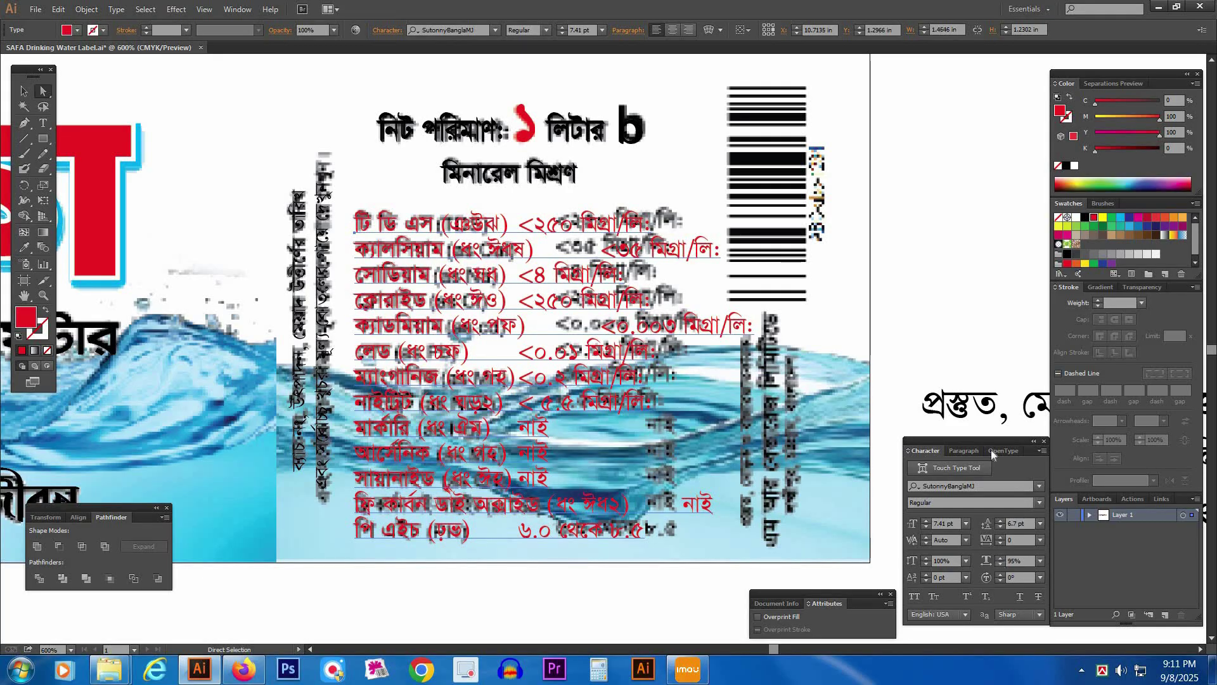
# - Set a right-justified tab stop at 1.2 in for the mineral list to line its values up with the blurred ones
pyautogui.press('ctrl')
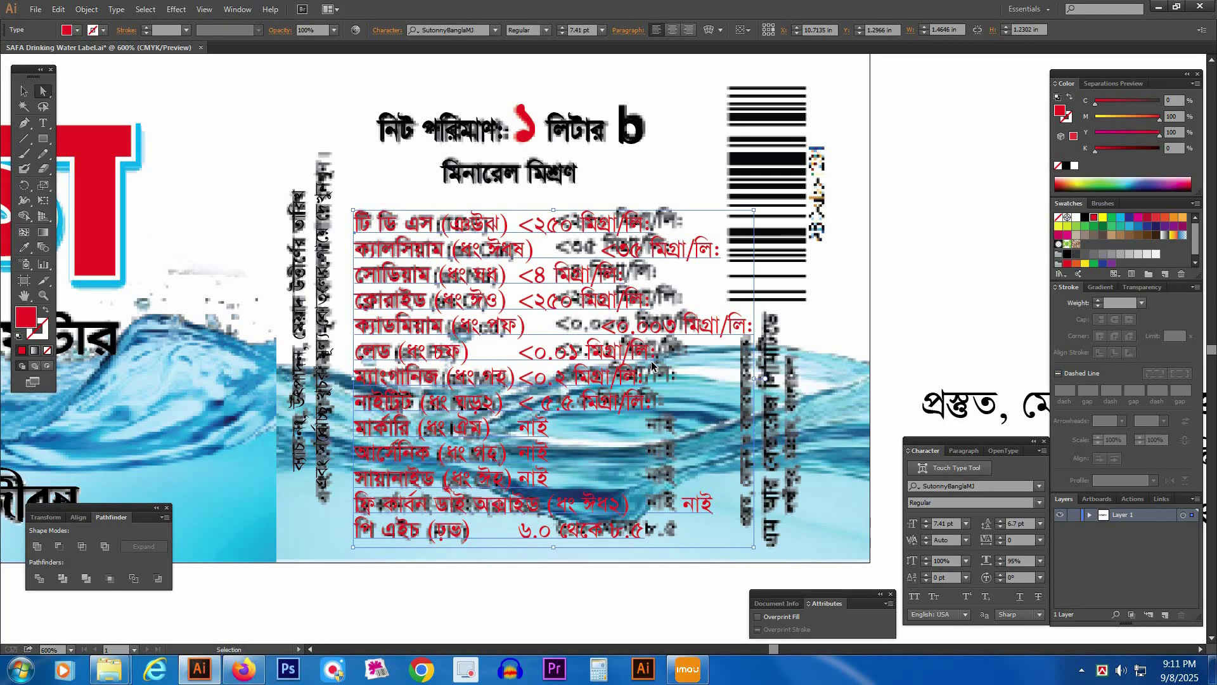
pyautogui.hotkey('ctrl', 'shift', 't')
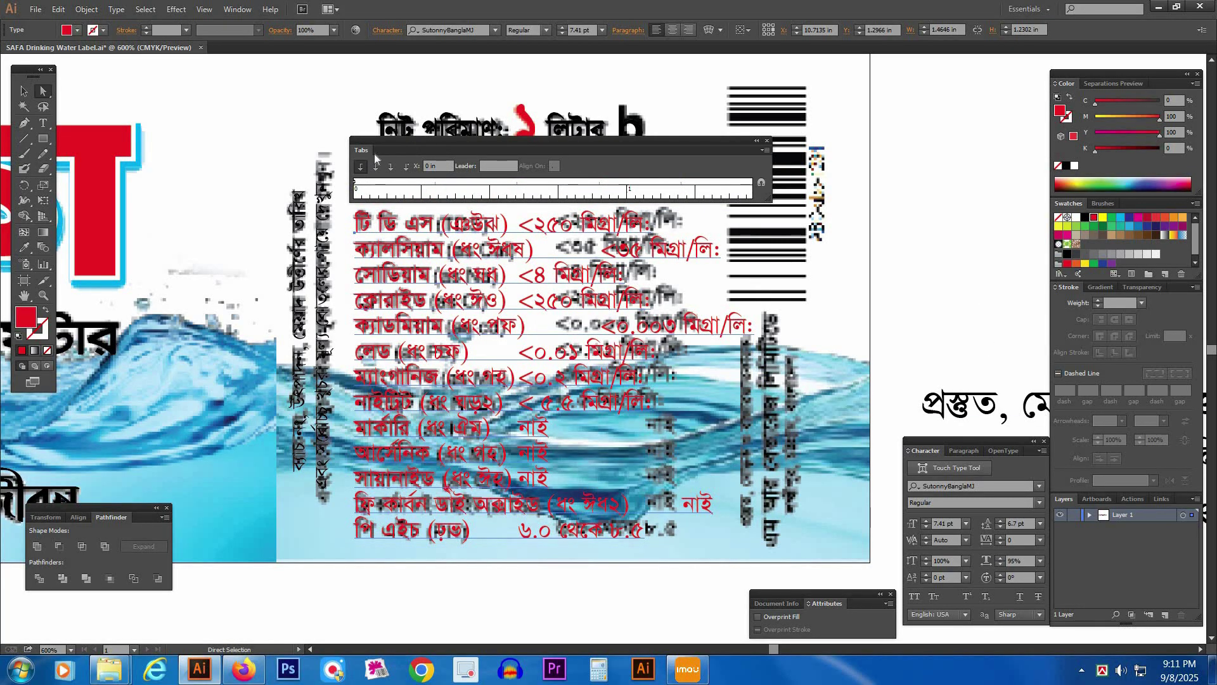
pyautogui.moveTo(610, 151); pyautogui.dragTo(613, 131)
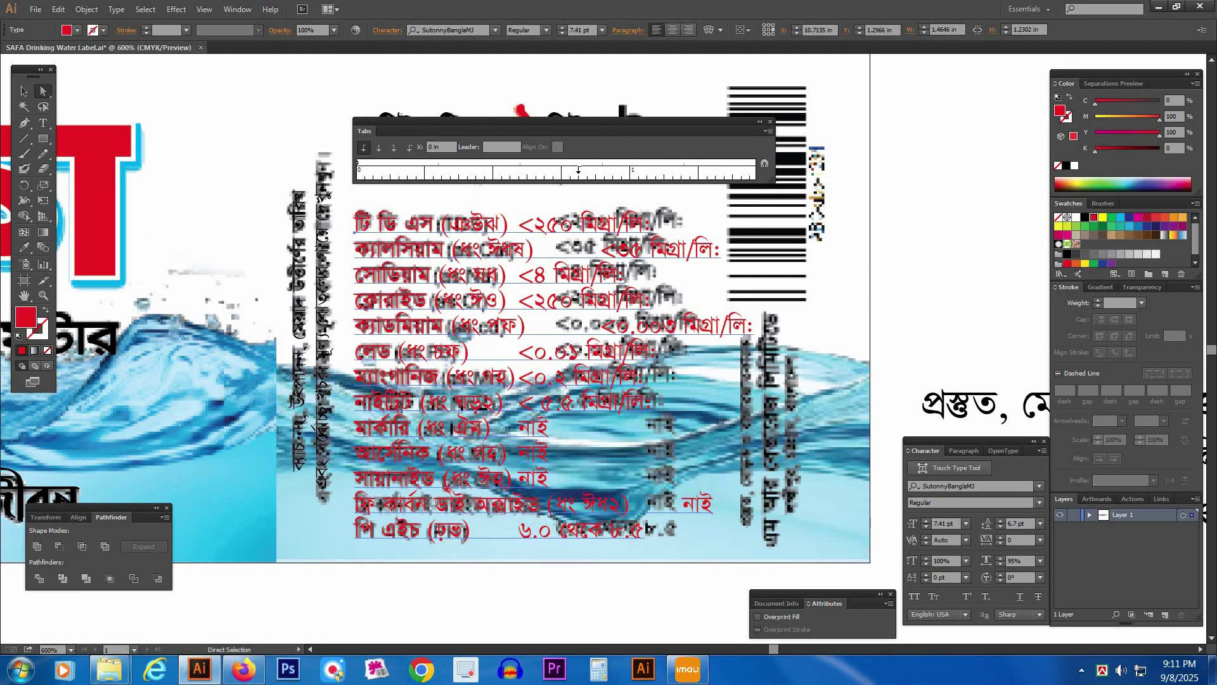
pyautogui.click(598, 163)
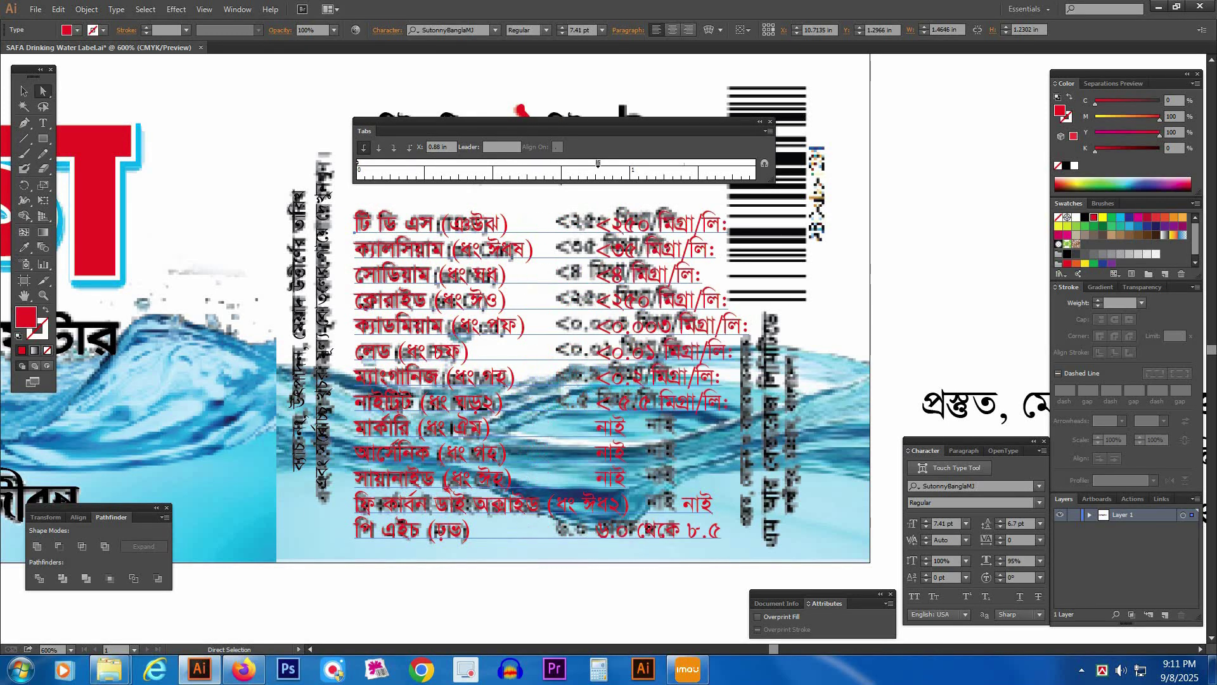
pyautogui.click(398, 150)
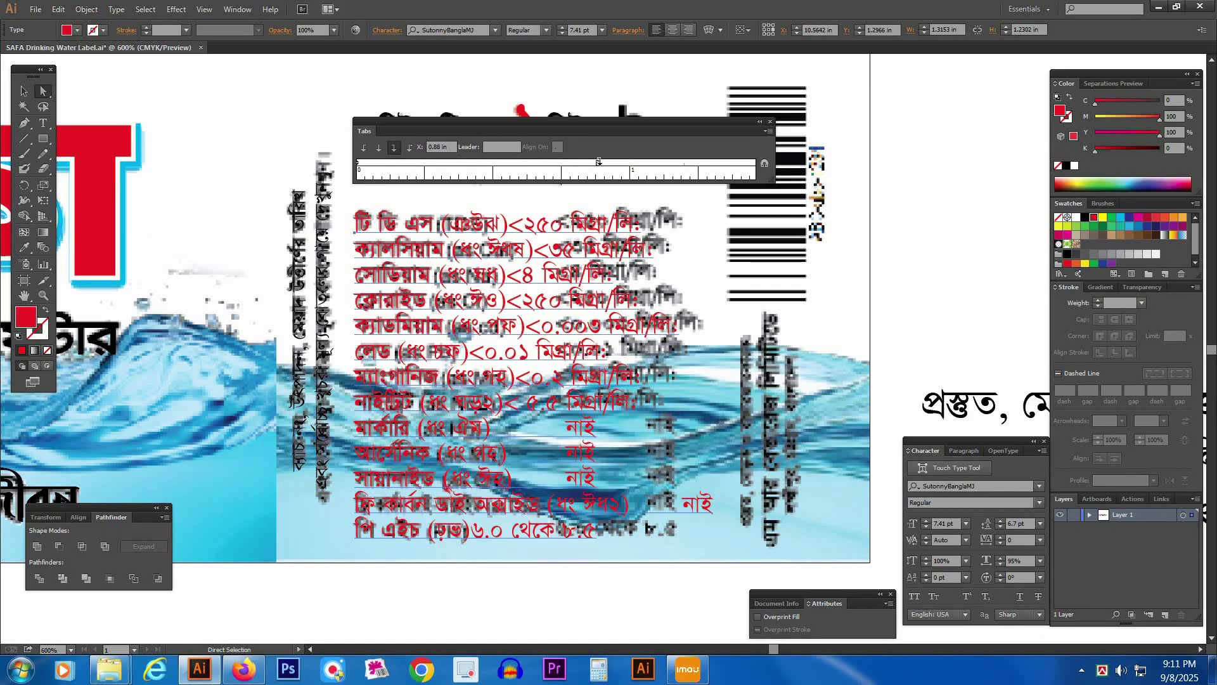
pyautogui.moveTo(615, 170); pyautogui.dragTo(659, 171)
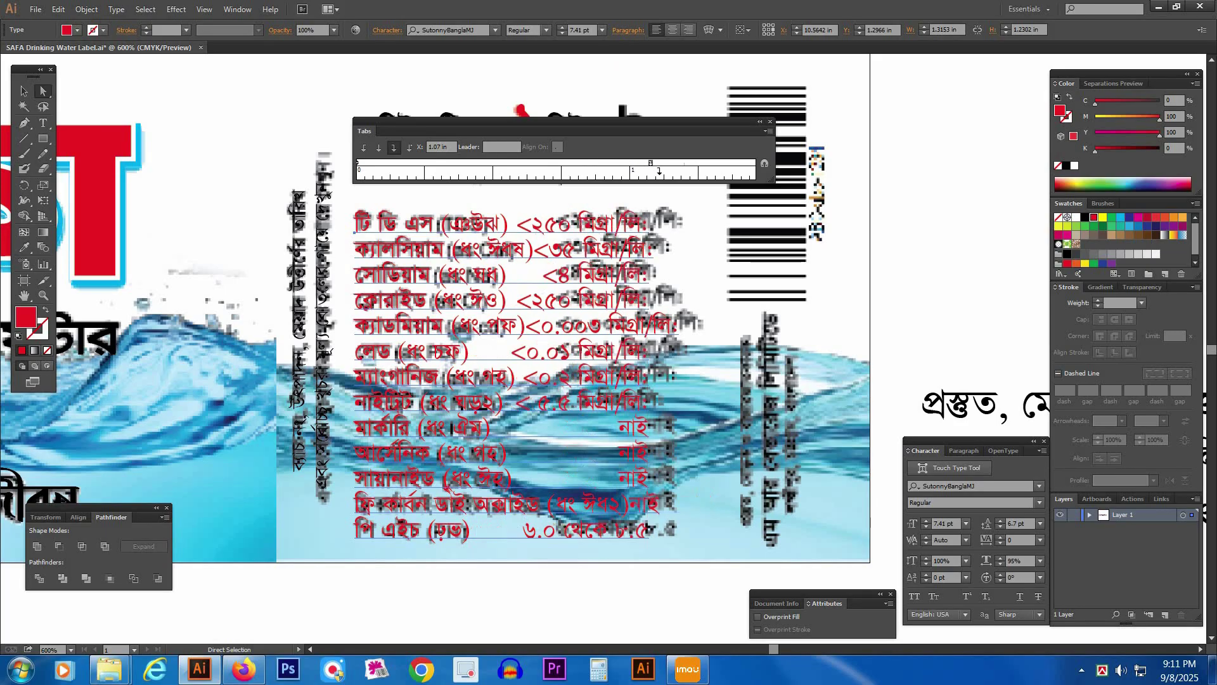
pyautogui.moveTo(665, 172); pyautogui.dragTo(679, 166)
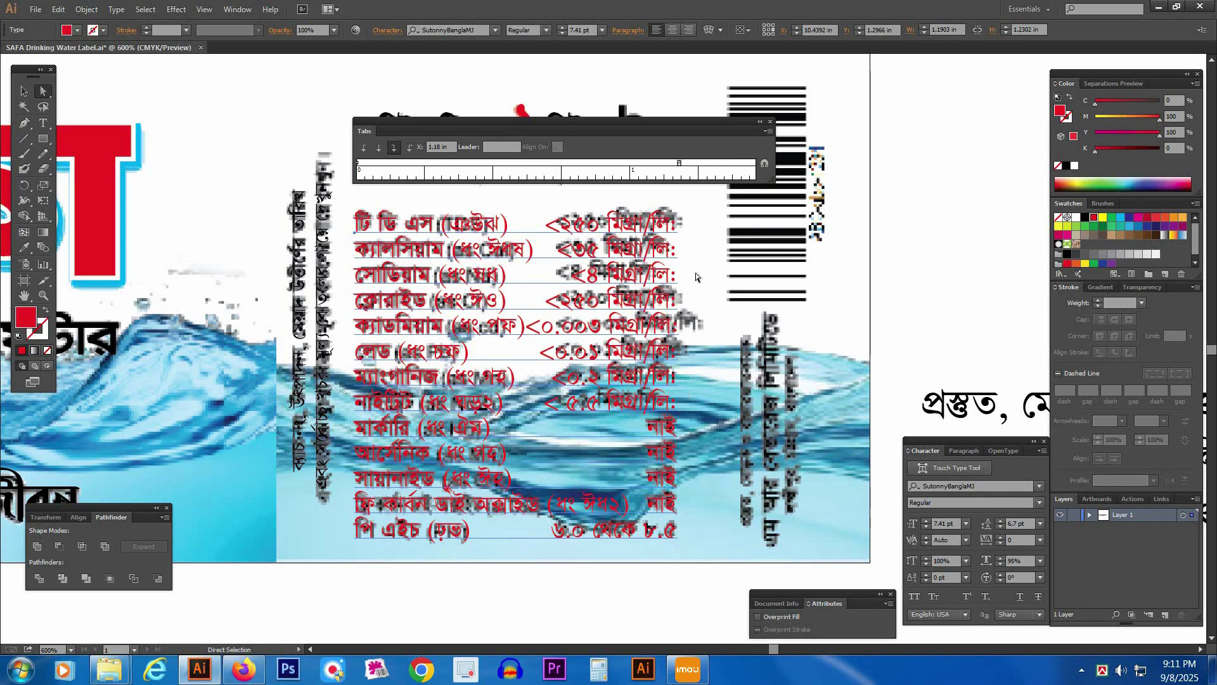
pyautogui.moveTo(679, 162); pyautogui.dragTo(684, 163)
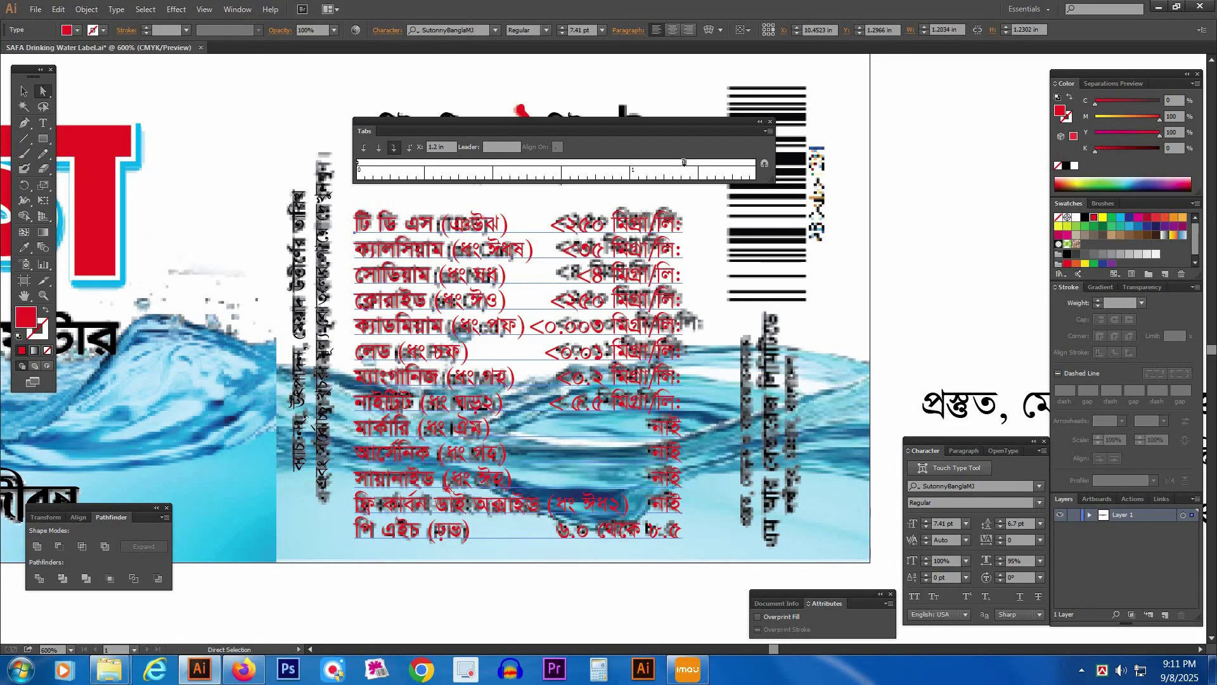
# - Reduce the mineral list's horizontal character scale to 92% and deselect the list
pyautogui.click(1002, 564)
pyautogui.click(1002, 564)
pyautogui.click(1002, 565)
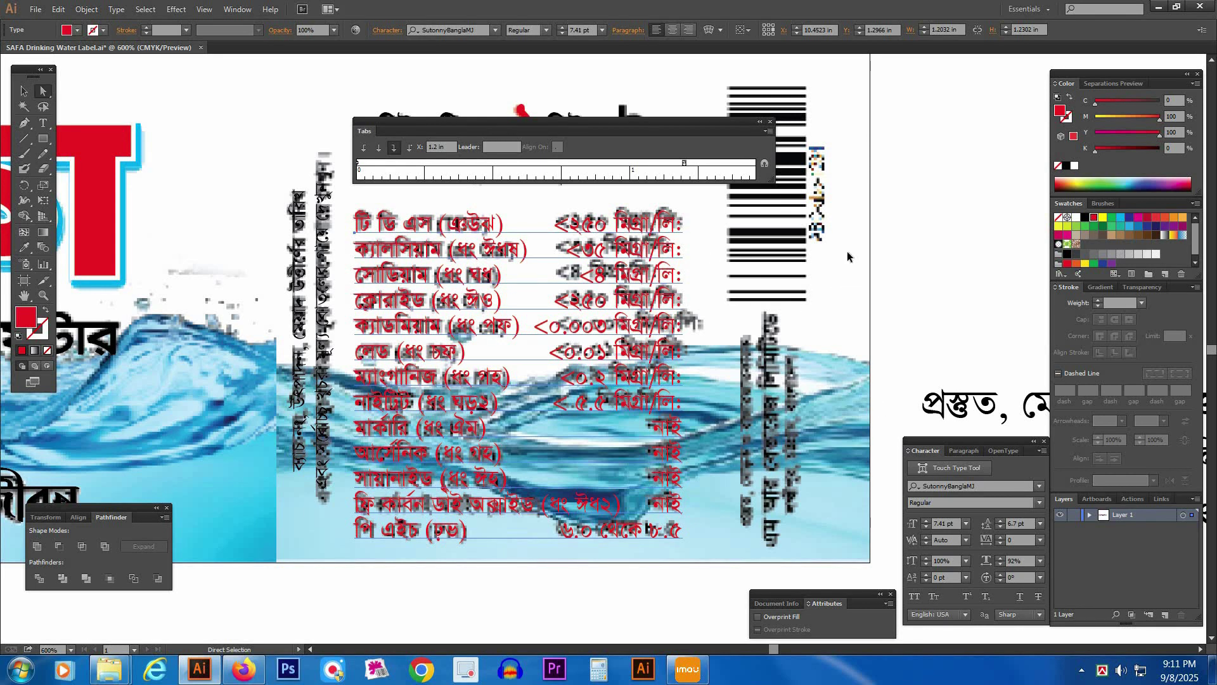
pyautogui.hotkey('ctrl', 'shift', 't')
pyautogui.click(967, 248)
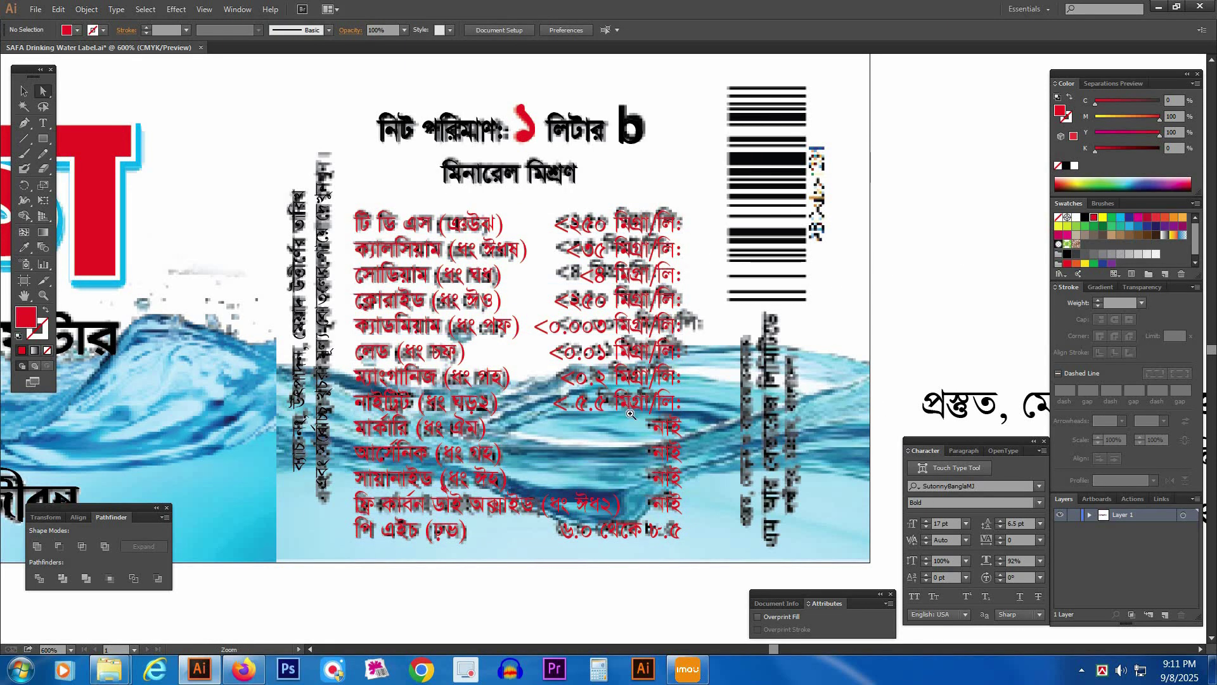
# - Replace the leading ে vowel sign of সোডিয়াম in the mineral list with its word-initial form
pyautogui.moveTo(298, 165); pyautogui.dragTo(750, 416)
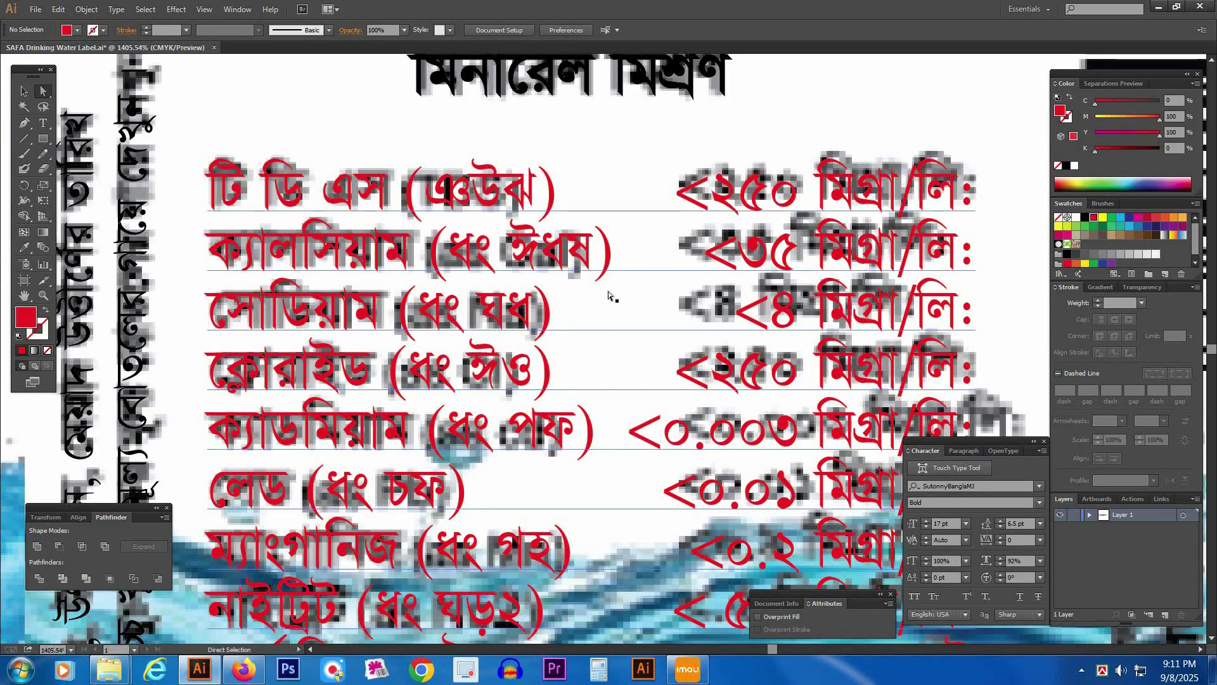
pyautogui.press('v')
pyautogui.click(488, 194)
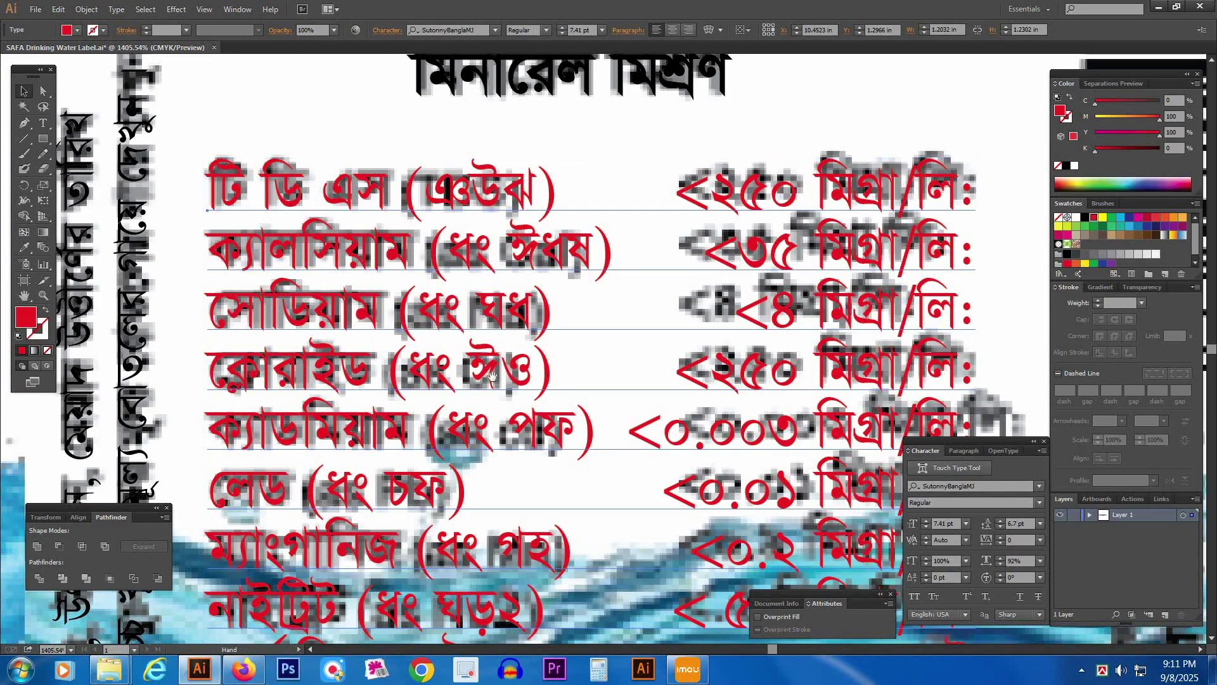
pyautogui.moveTo(563, 325); pyautogui.dragTo(663, 285)
pyautogui.moveTo(685, 348); pyautogui.dragTo(633, 332)
pyautogui.keyDown('ctrl'); pyautogui.keyDown('alt'); pyautogui.click(635, 331); pyautogui.keyUp('alt'); pyautogui.keyUp('ctrl')
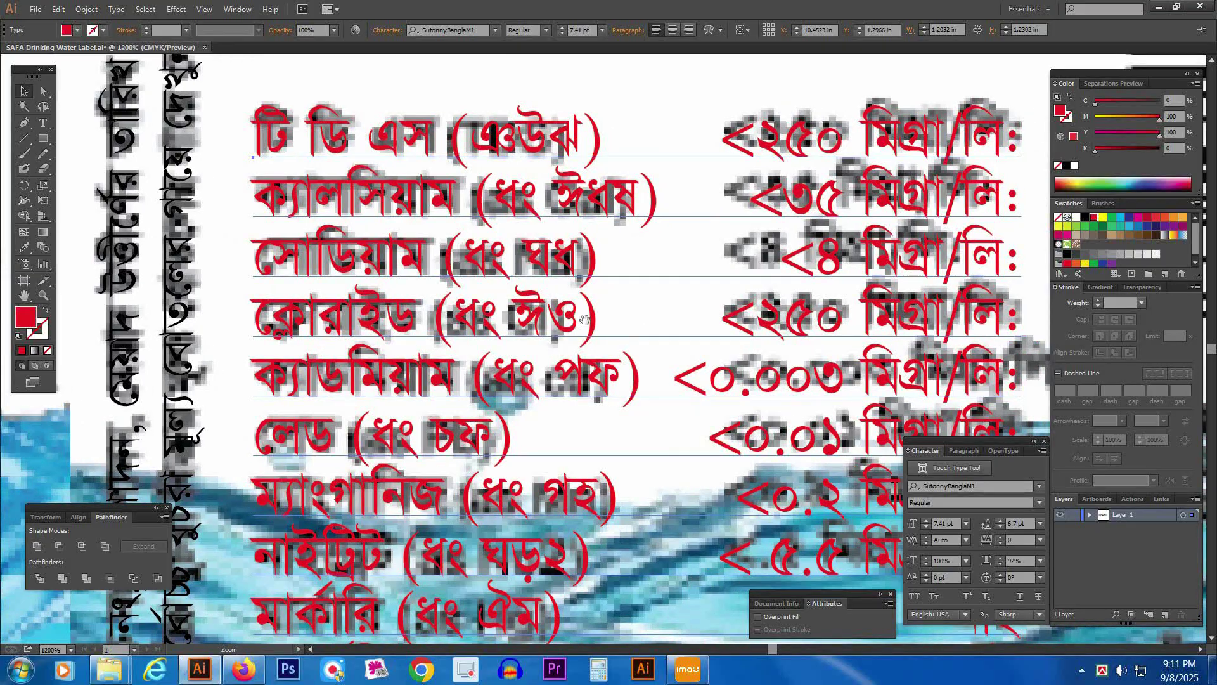
pyautogui.click(44, 123)
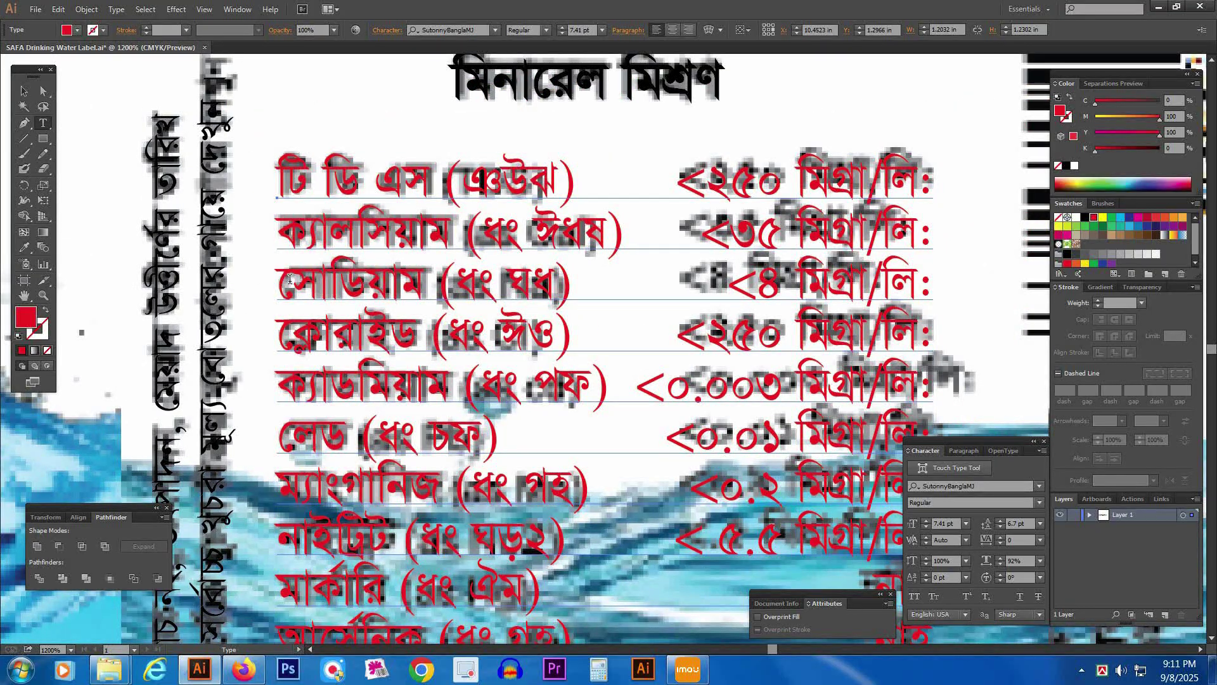
pyautogui.moveTo(290, 279); pyautogui.dragTo(265, 292)
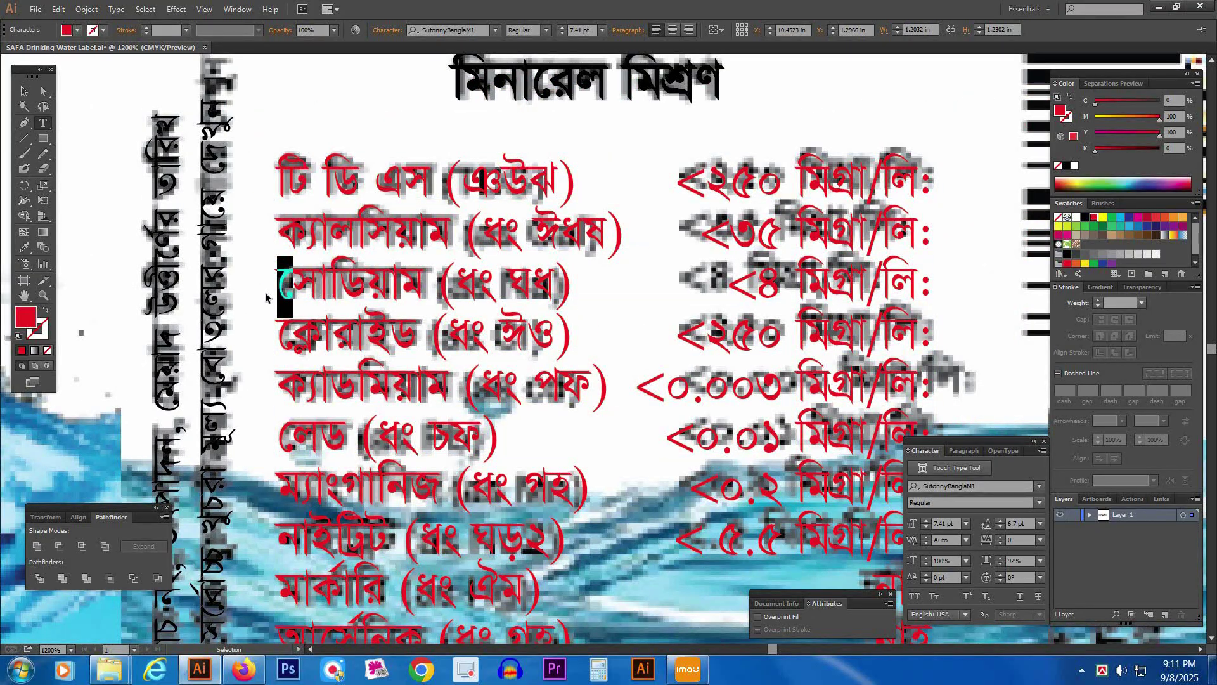
pyautogui.write('ে')
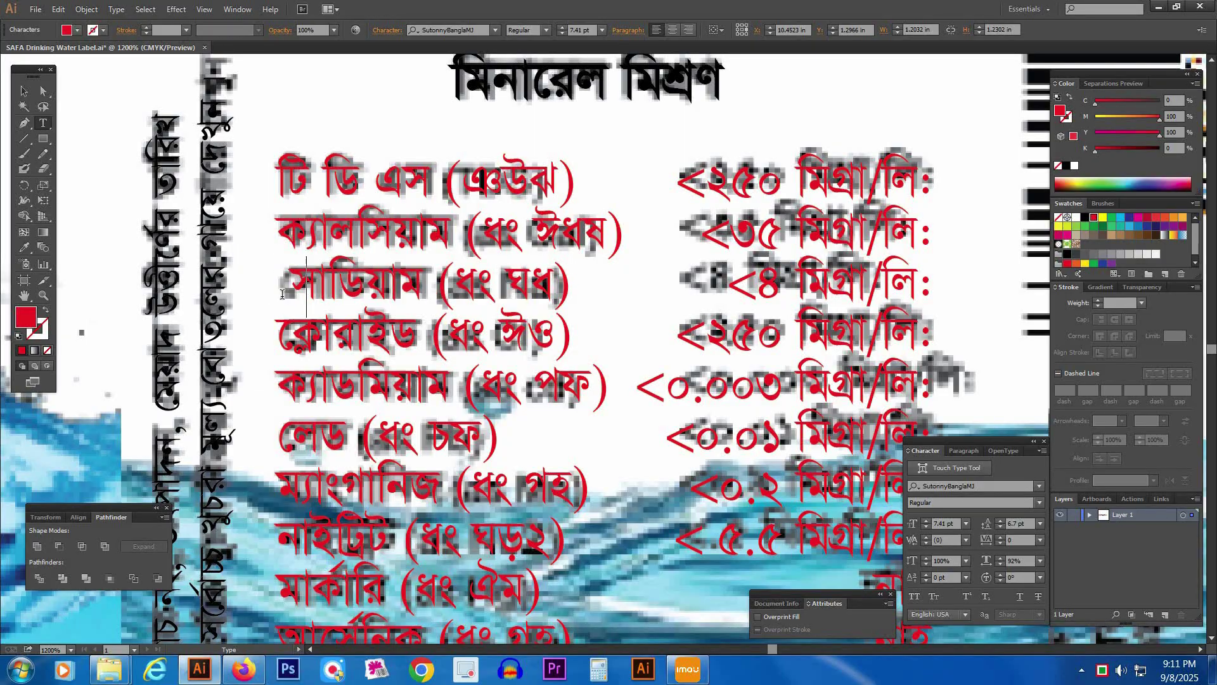
pyautogui.moveTo(292, 292); pyautogui.dragTo(269, 308)
pyautogui.press('BackSpace')
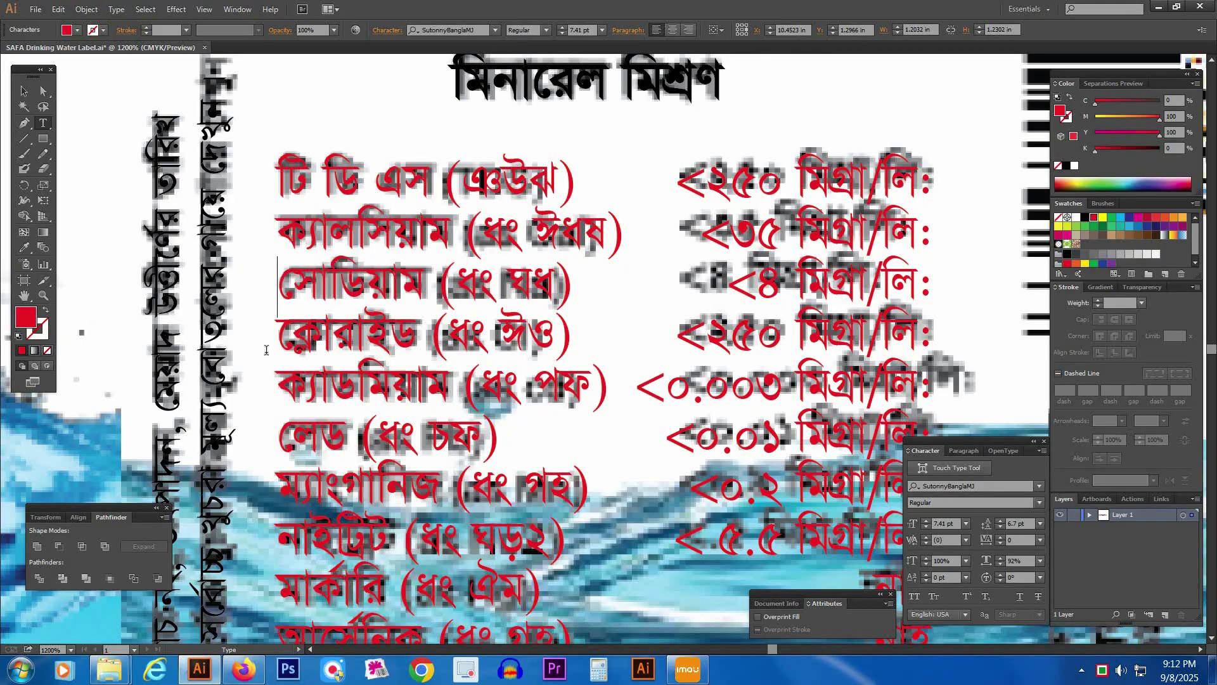
# - Replace the leading ে vowel sign of ক্লোরাইড with the same word-initial form
pyautogui.moveTo(267, 350)
pyautogui.mouseDown()
pyautogui.moveTo(292, 348)
pyautogui.moveTo(270, 331)
pyautogui.mouseUp()
pyautogui.write('ে')
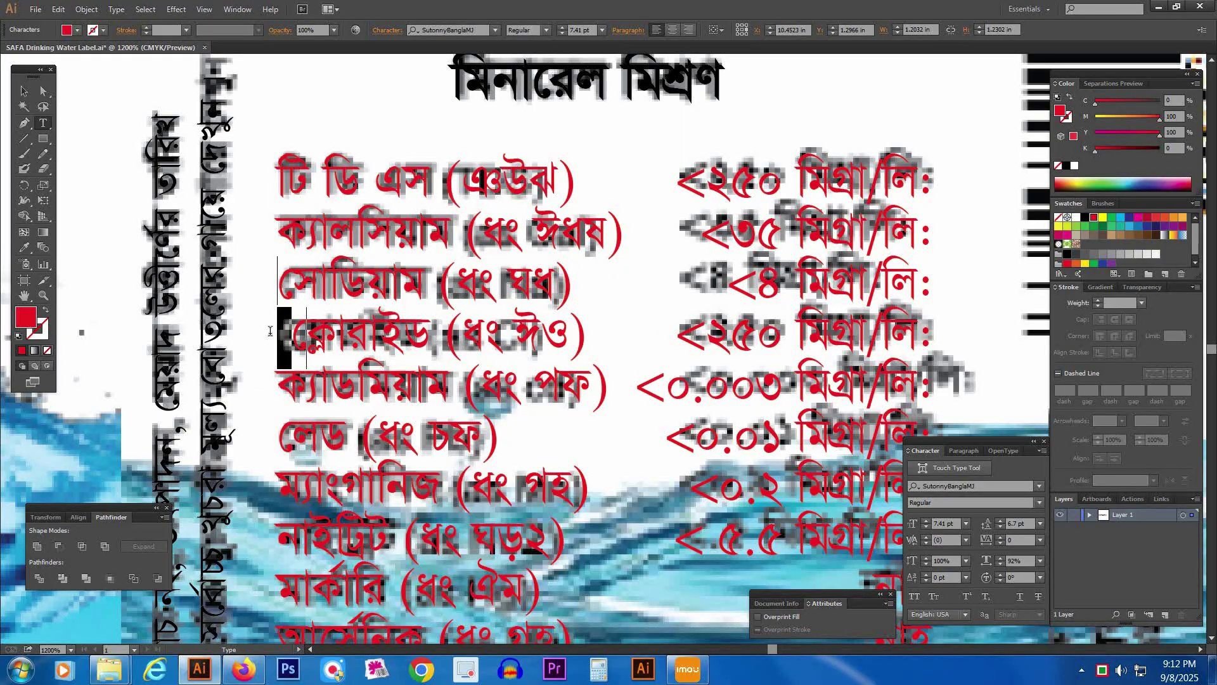
pyautogui.press('BackSpace')
# - Examine the remaining lines of the mineral list against the blurred table beneath
pyautogui.scroll(-5, 311, 494)
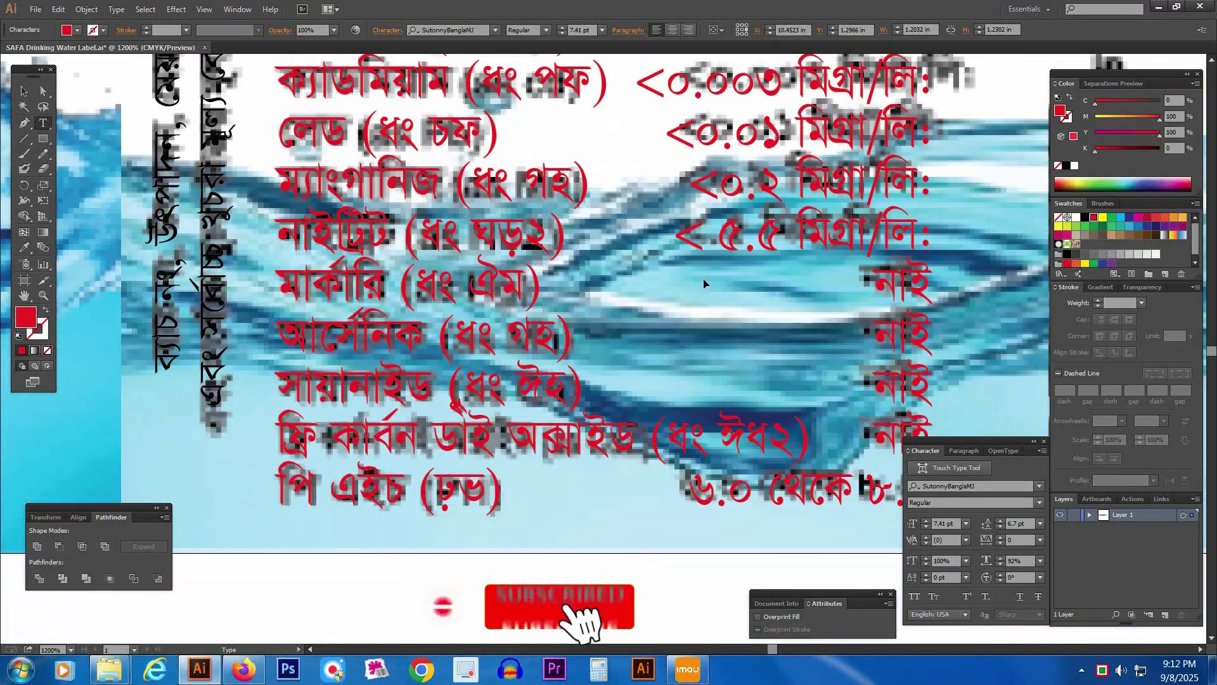
pyautogui.keyDown('ctrl'); pyautogui.click(703, 280); pyautogui.keyUp('ctrl')
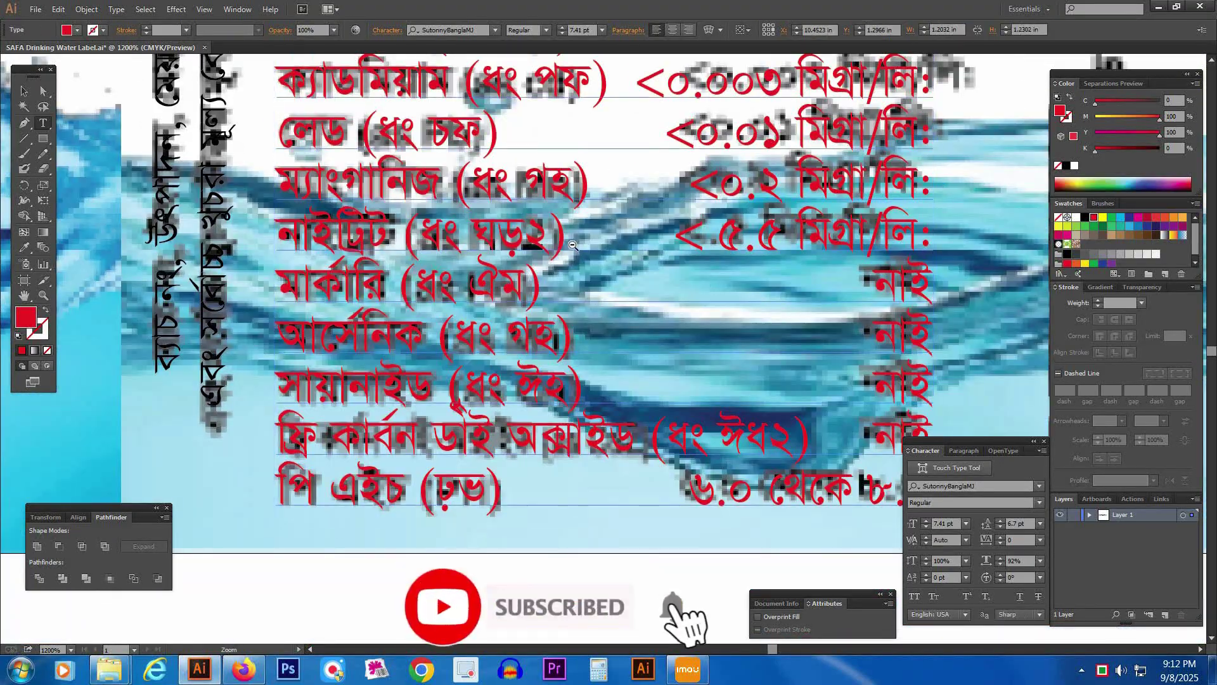
pyautogui.hotkey('ctrl', '-')
pyautogui.hotkey('ctrl', '-')
pyautogui.moveTo(689, 312); pyautogui.dragTo(651, 412)
pyautogui.scroll(5, 586, 399)
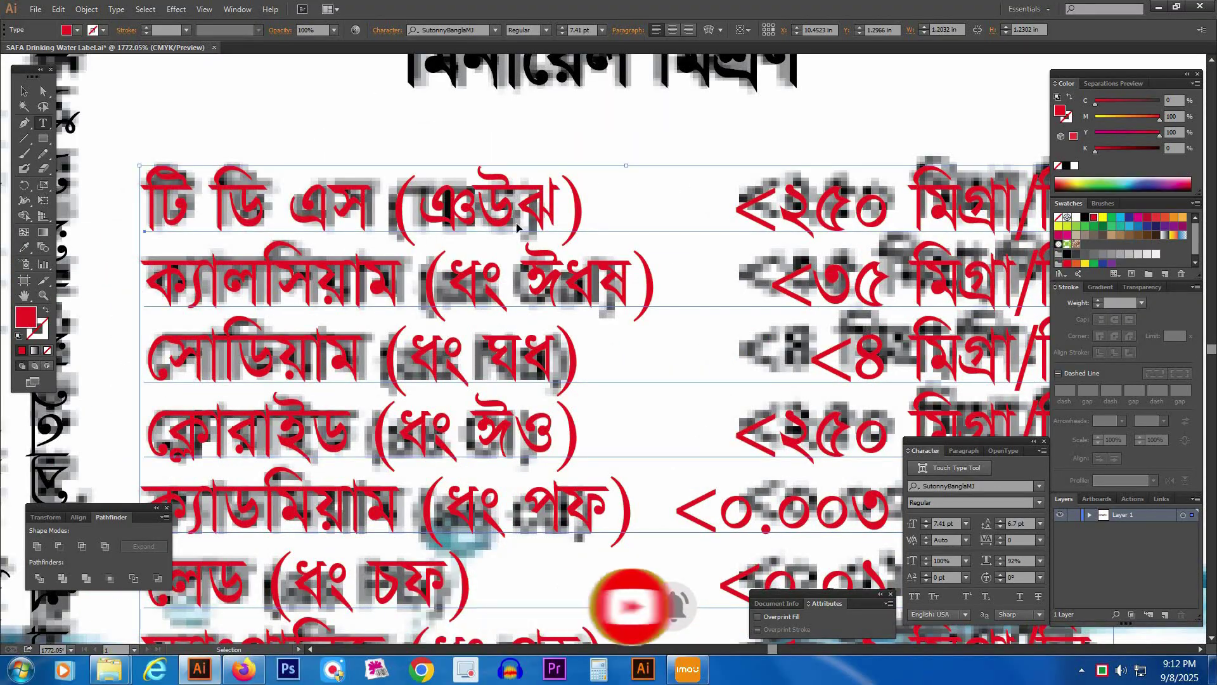
pyautogui.hotkey('ctrl', '-')
pyautogui.hotkey('ctrl', '-')
pyautogui.hotkey('ctrl', '-')
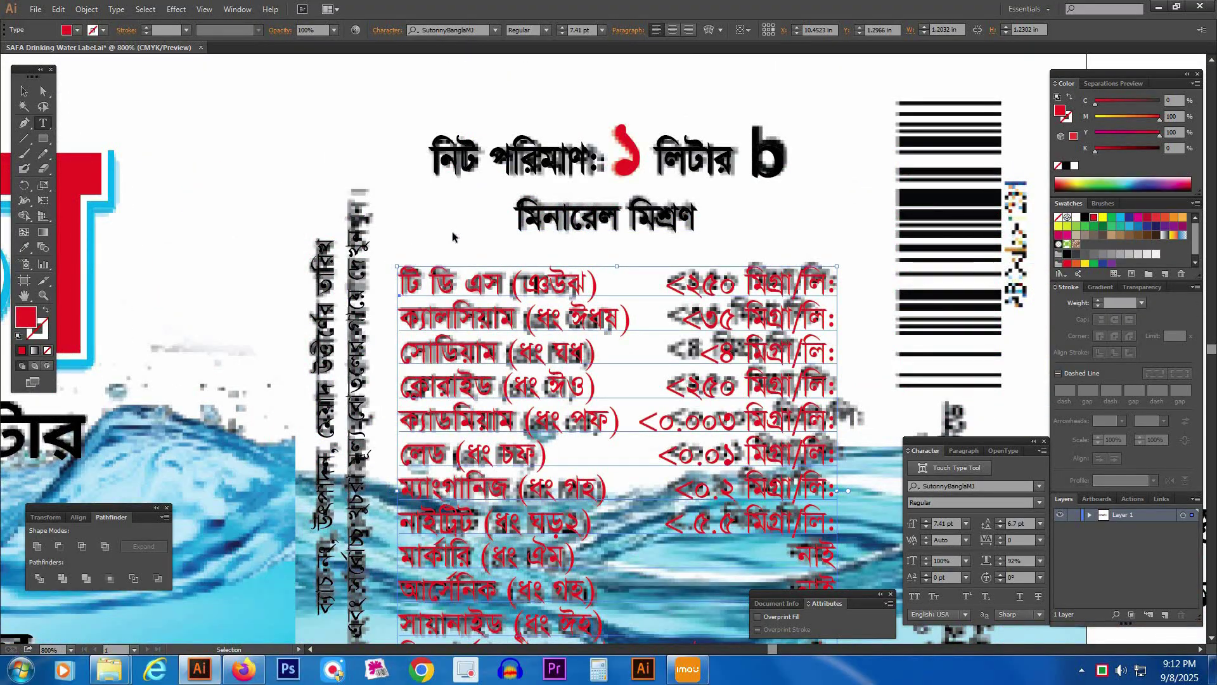
pyautogui.keyDown('ctrl'); pyautogui.click(457, 230); pyautogui.keyUp('ctrl')
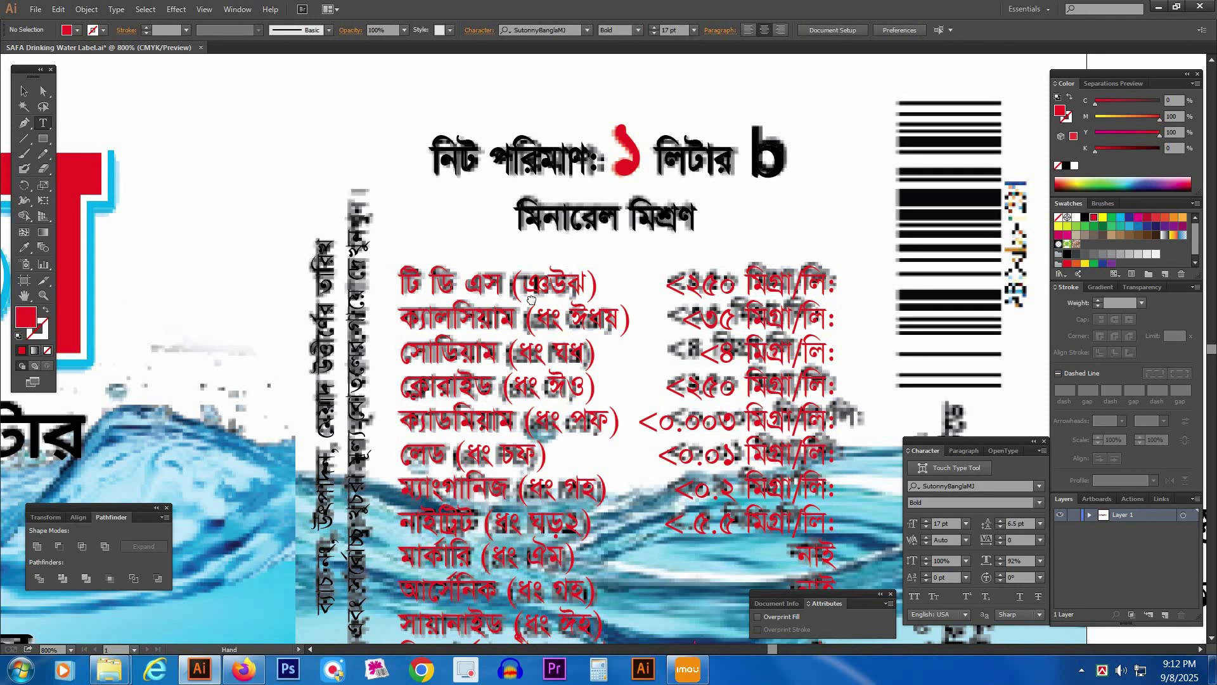
# - Change the bracketed abbreviation after টি ডি এস to the Arial Narrow font so it reads TDS
pyautogui.moveTo(538, 291); pyautogui.dragTo(549, 253)
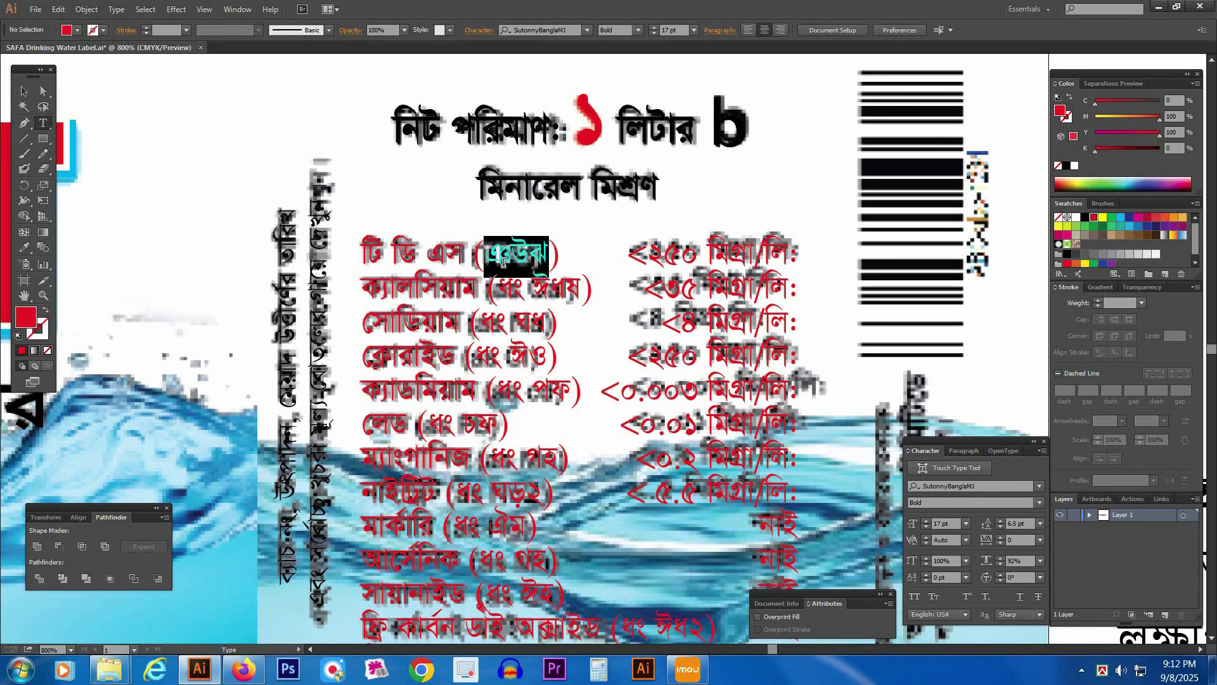
pyautogui.click(960, 486)
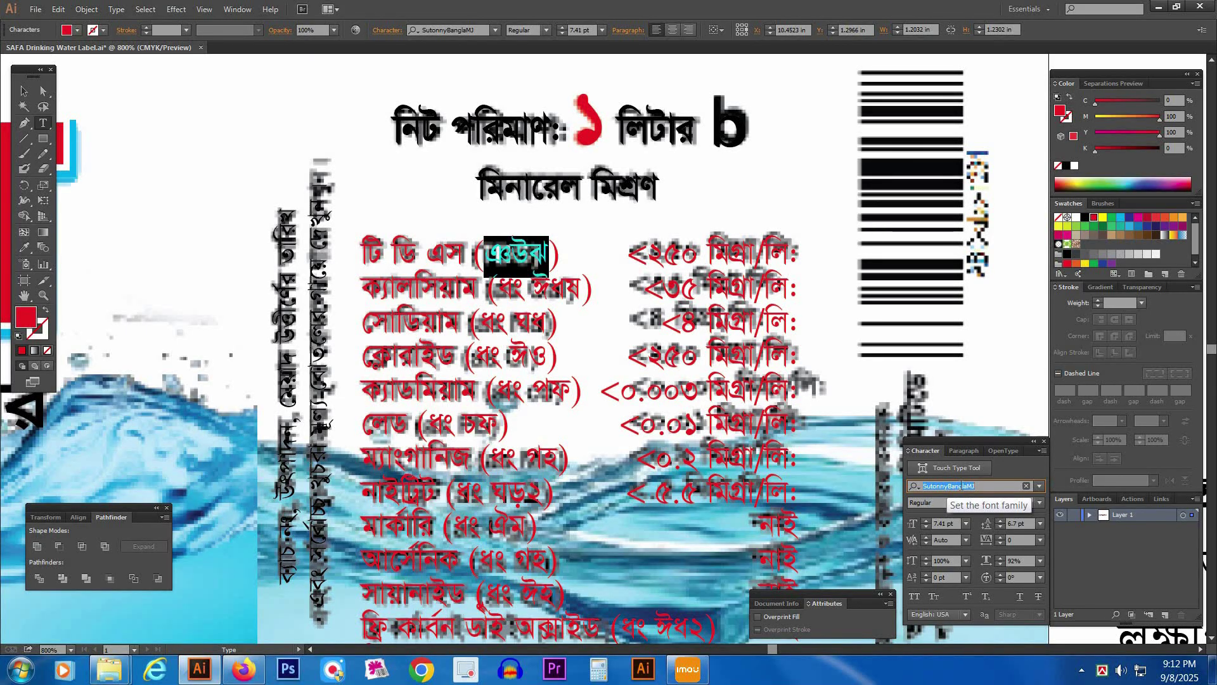
pyautogui.write('ari')
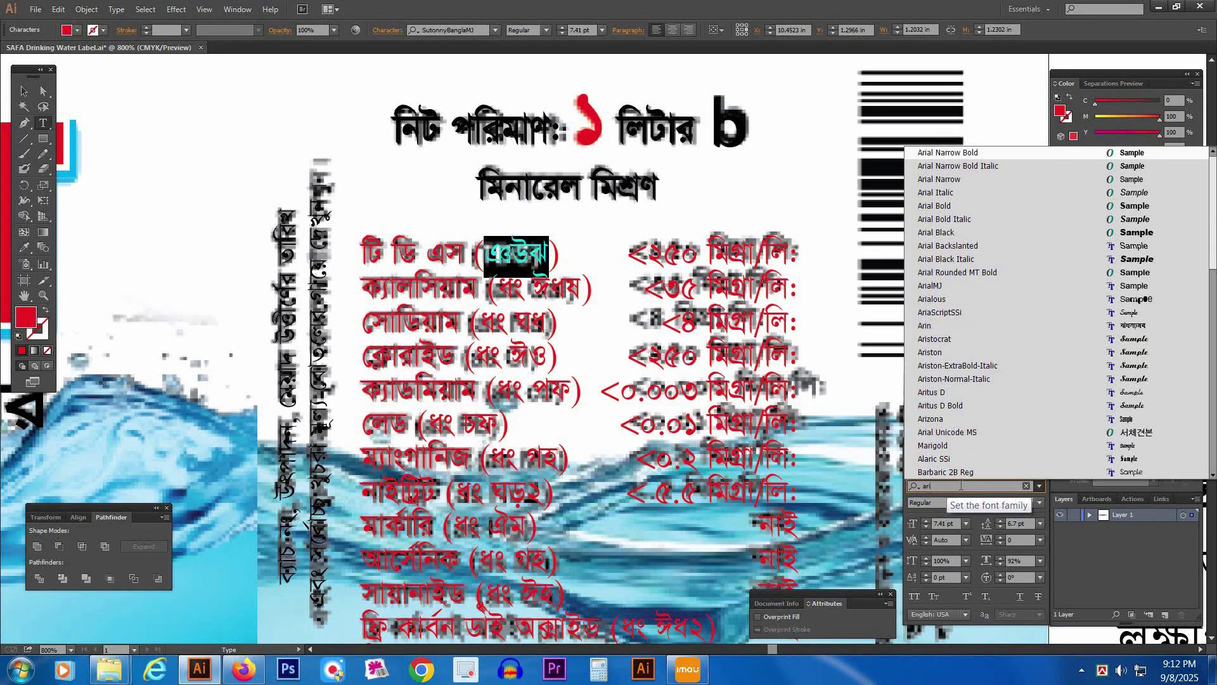
pyautogui.press('Down')
pyautogui.press('Down')
pyautogui.press('Return')
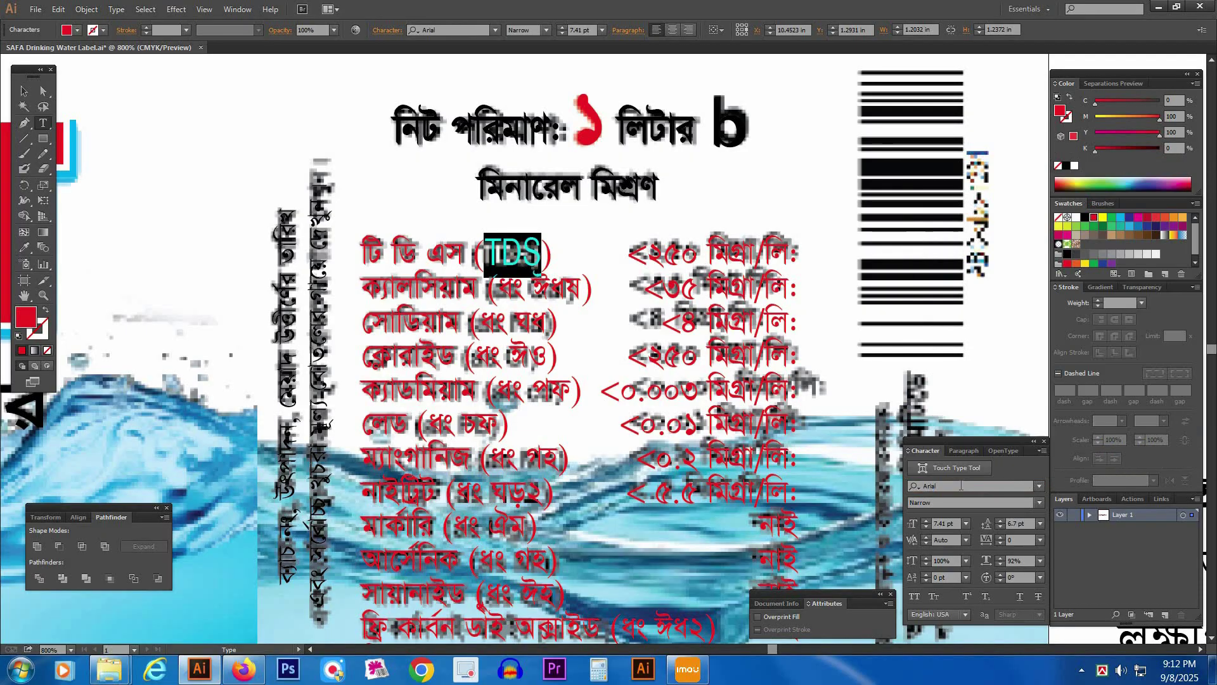
# - Set the font size of TDS to 6.5 pt and deselect the text
pyautogui.click(927, 527)
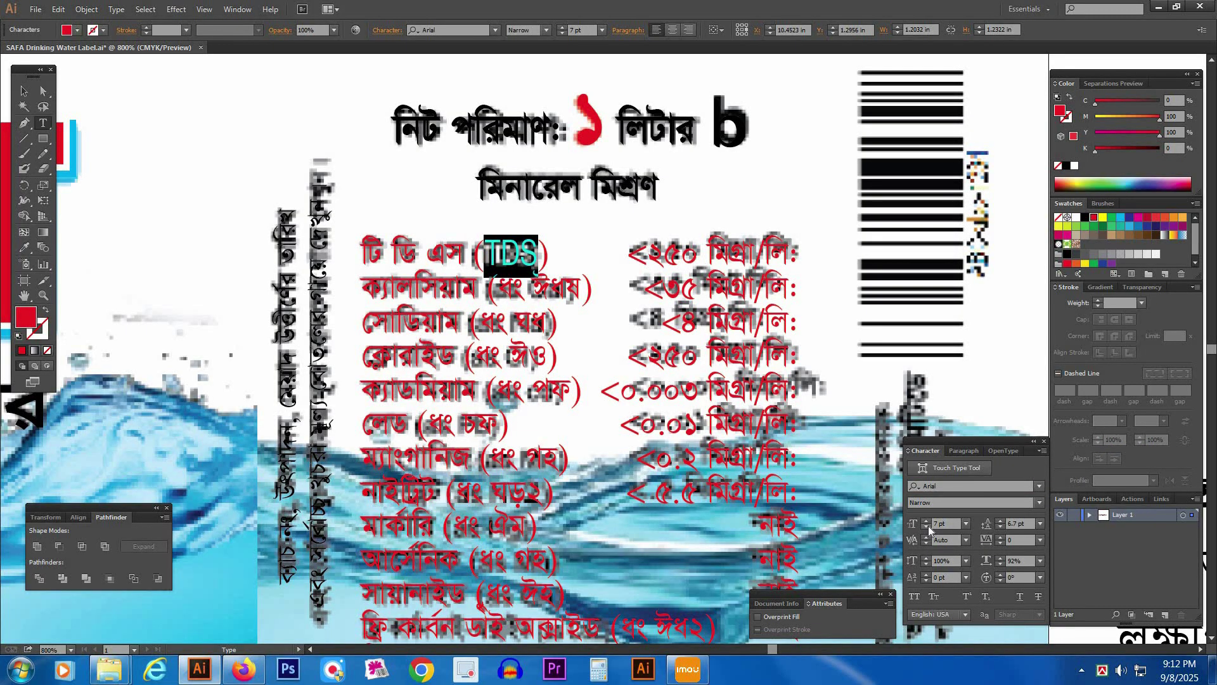
pyautogui.click(927, 527)
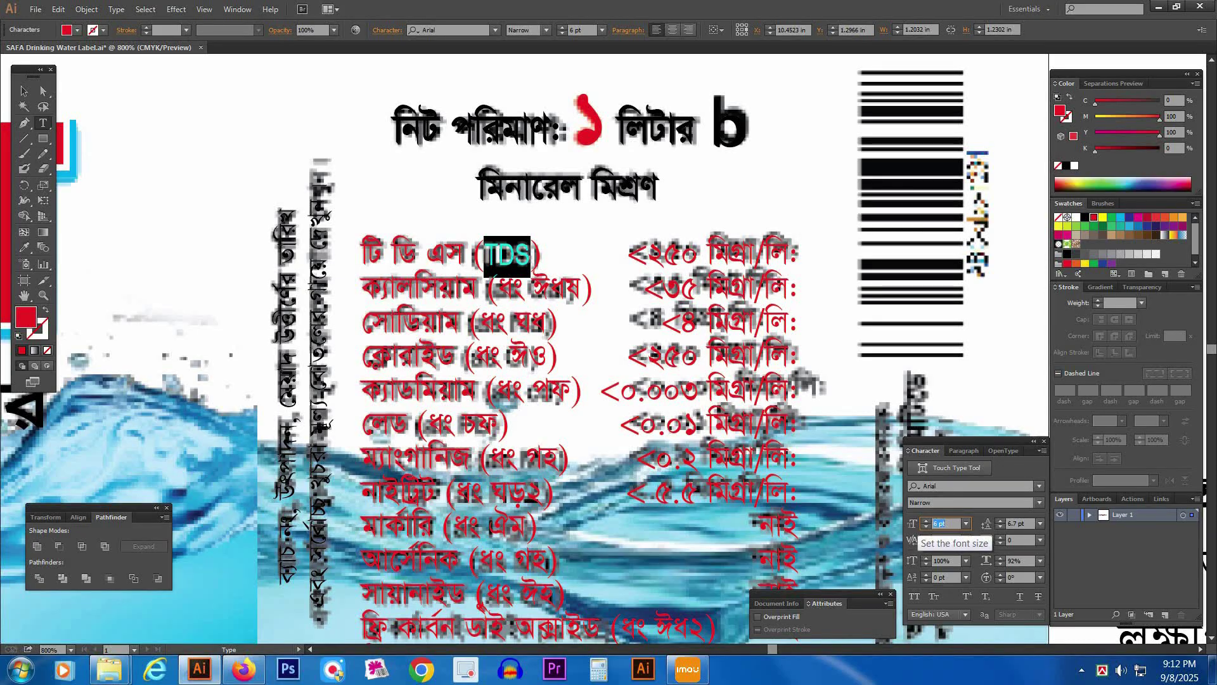
pyautogui.click(917, 522)
pyautogui.write('6.5')
pyautogui.press('Return')
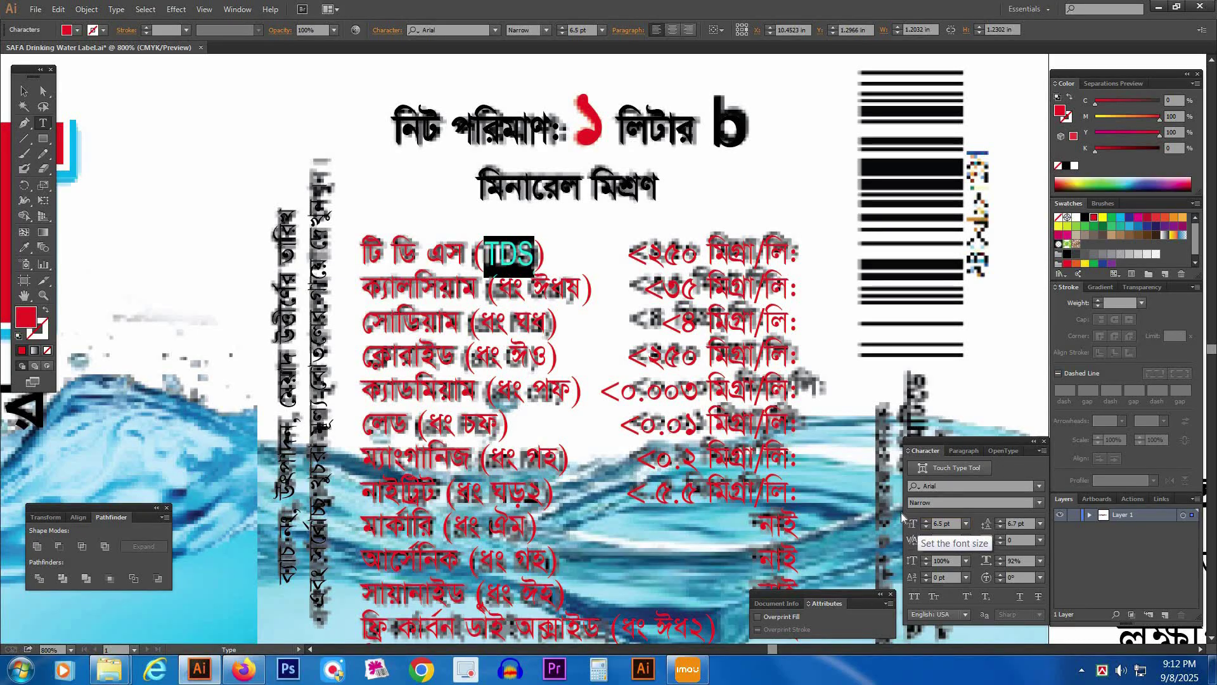
pyautogui.keyDown('ctrl'); pyautogui.click(418, 204); pyautogui.keyUp('ctrl')
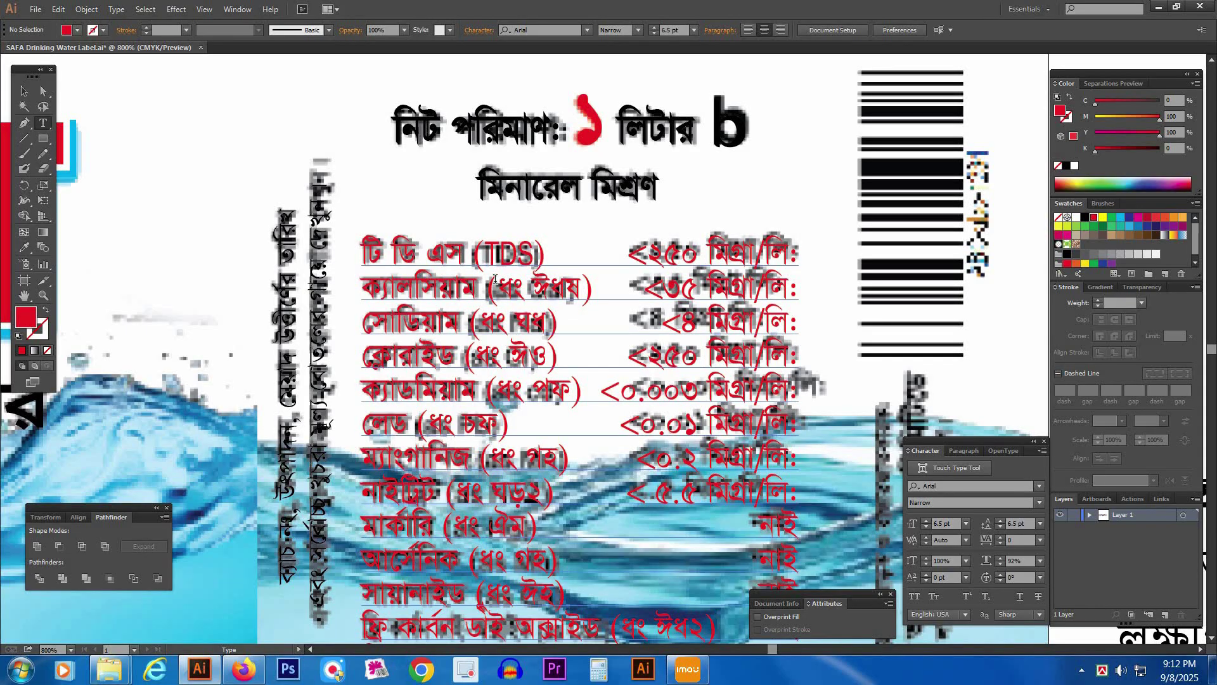
# - Copy the TDS text formatting onto the bracketed text in the ক্যালসিয়াম line with the Eyedropper
pyautogui.moveTo(499, 285); pyautogui.dragTo(583, 286)
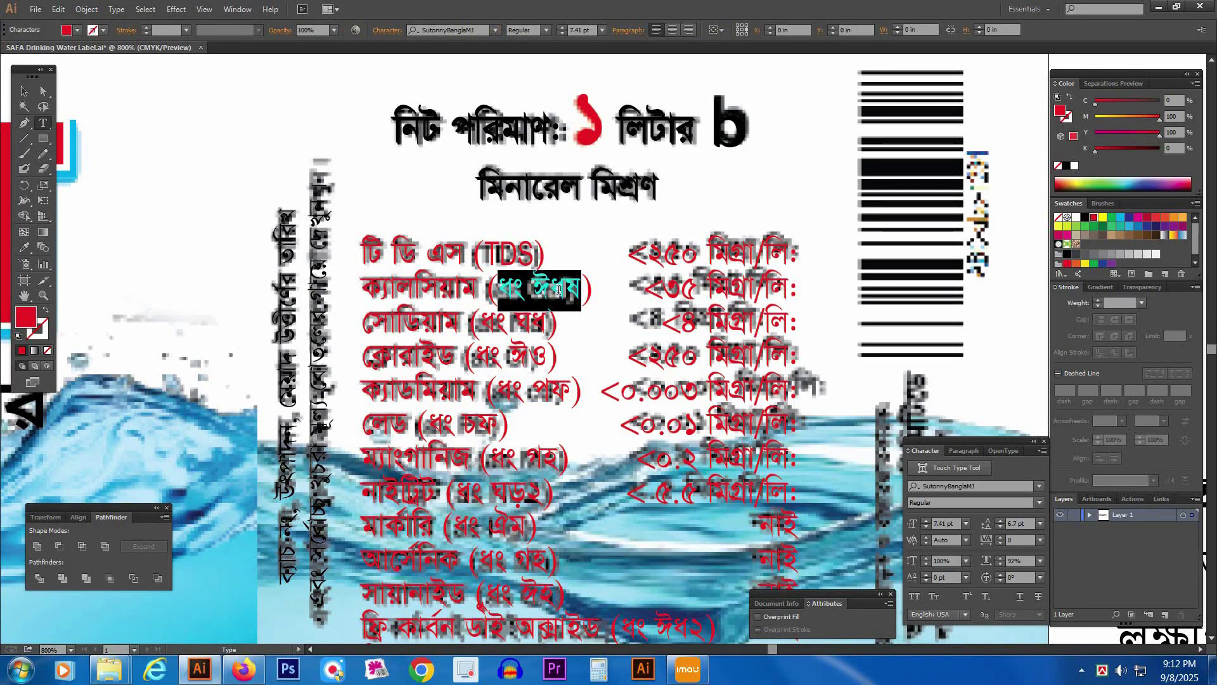
pyautogui.click(24, 248)
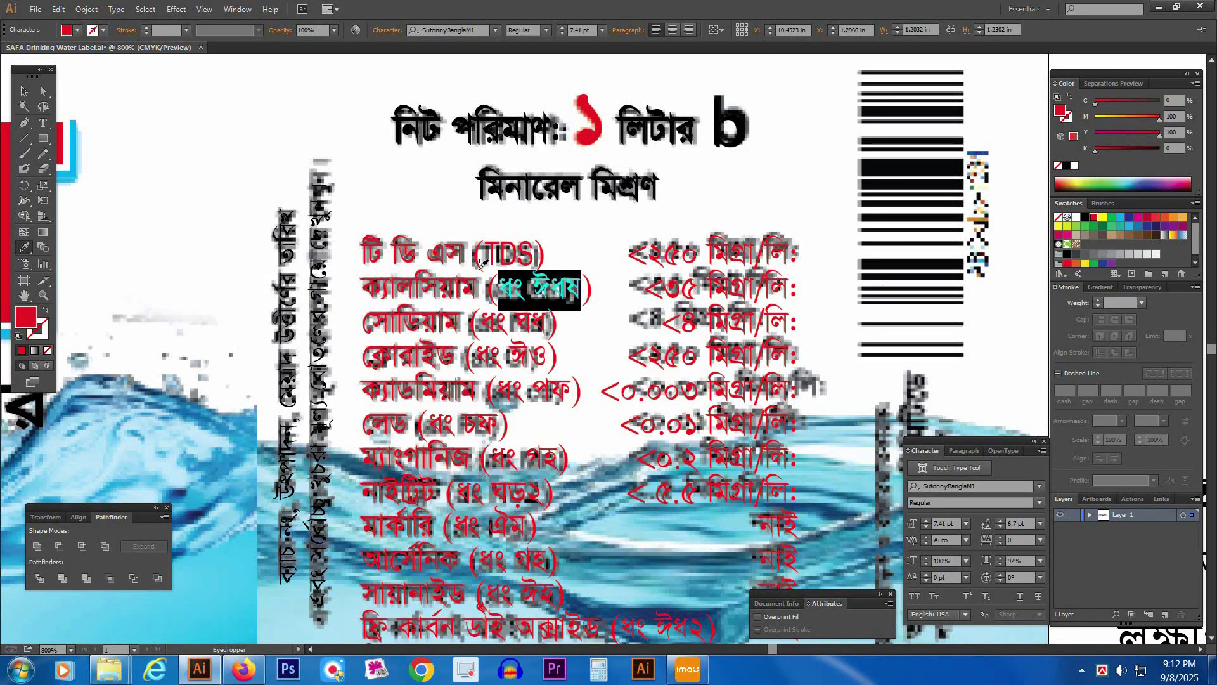
pyautogui.click(499, 252)
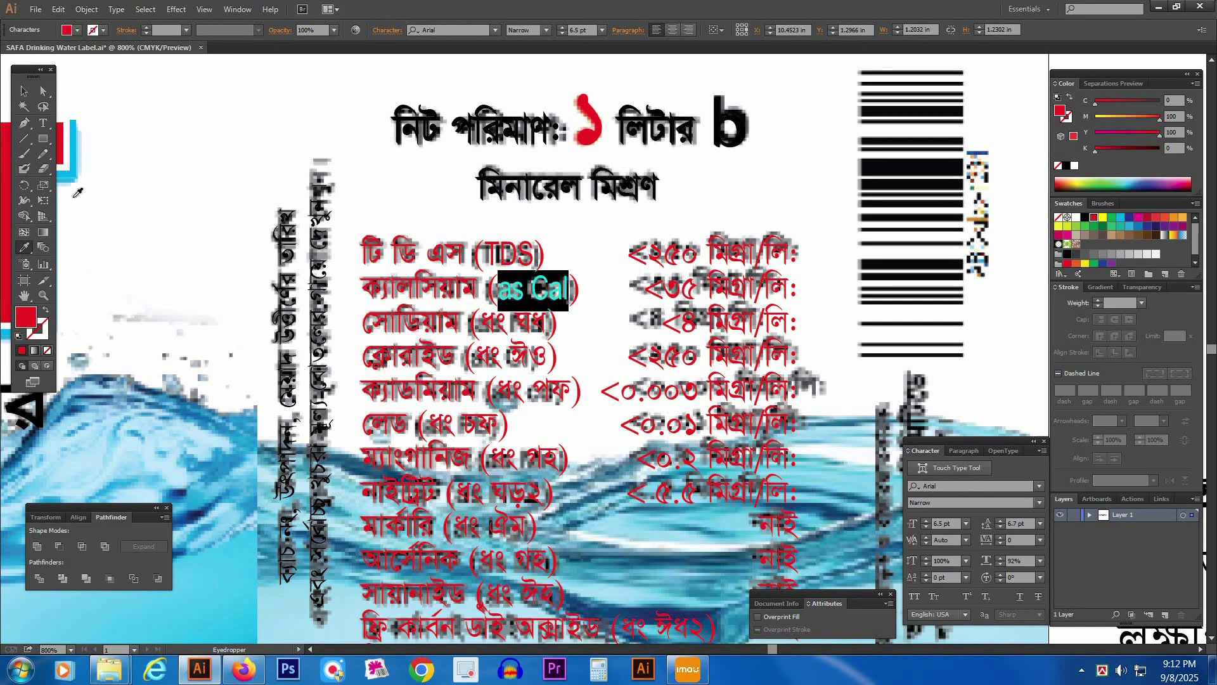
pyautogui.click(43, 123)
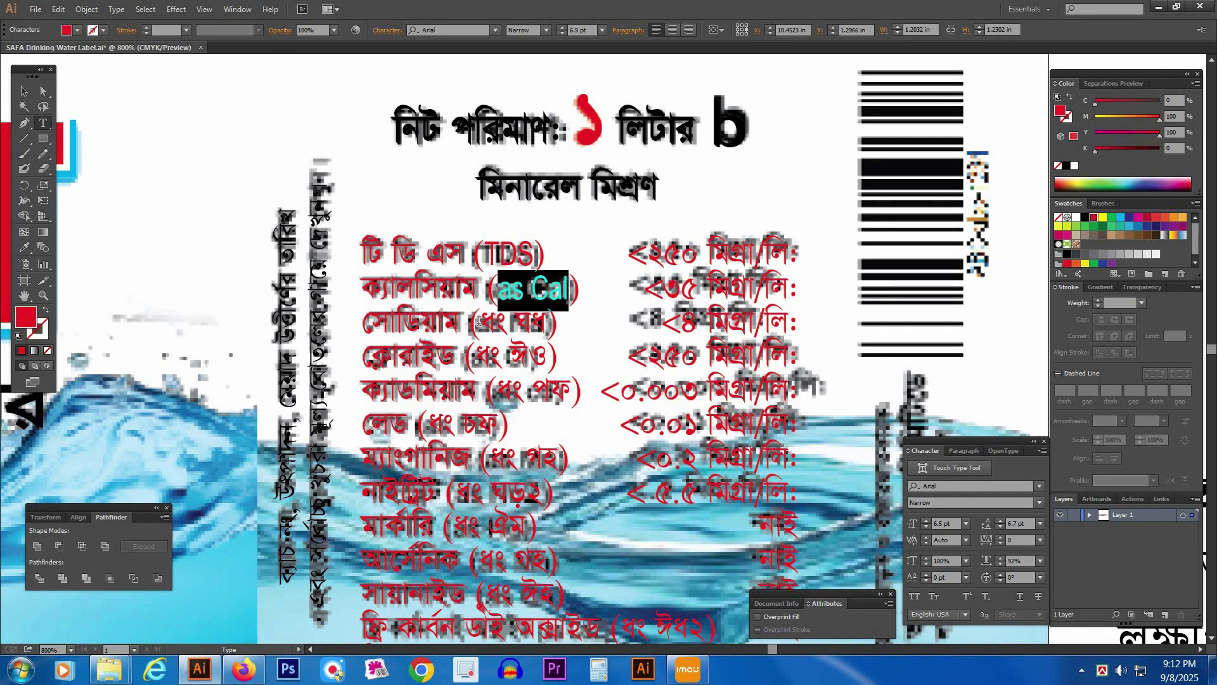
# - Copy the Arial Narrow 6.5 pt formatting onto the bracketed texts in the সোডিয়াম and ক্লোরাইড lines with the Eyedropper
pyautogui.moveTo(479, 321); pyautogui.dragTo(547, 322)
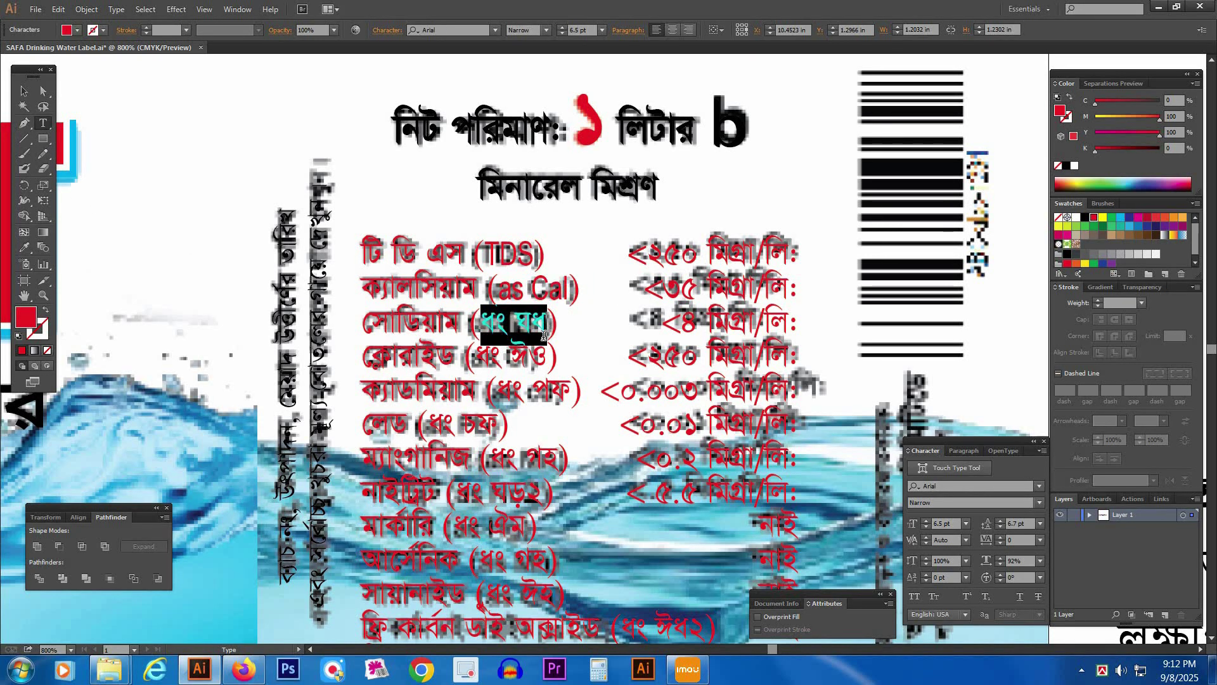
pyautogui.click(23, 249)
pyautogui.click(509, 285)
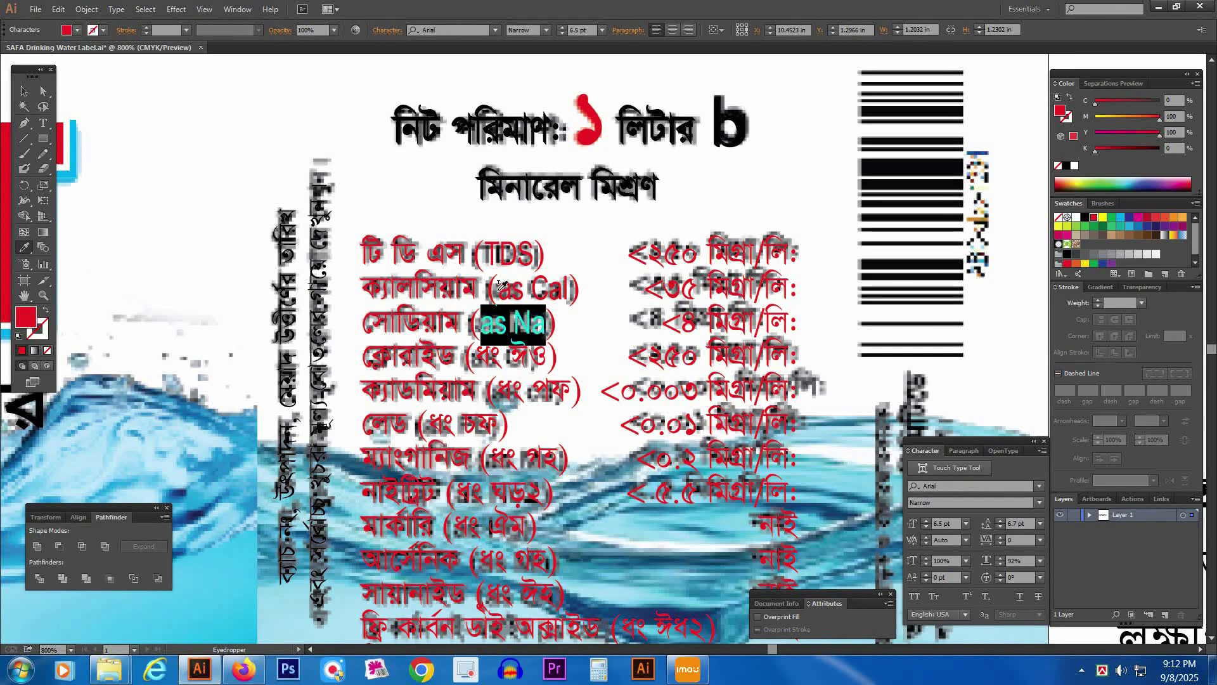
pyautogui.click(43, 125)
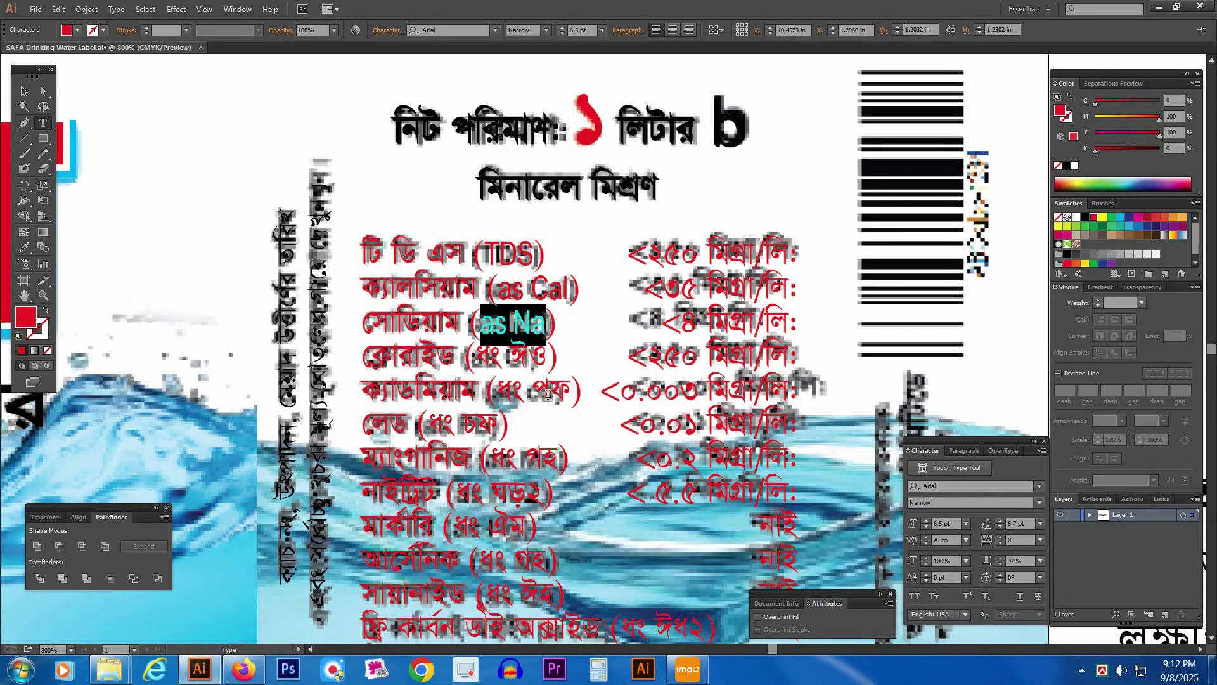
pyautogui.moveTo(475, 355); pyautogui.dragTo(547, 359)
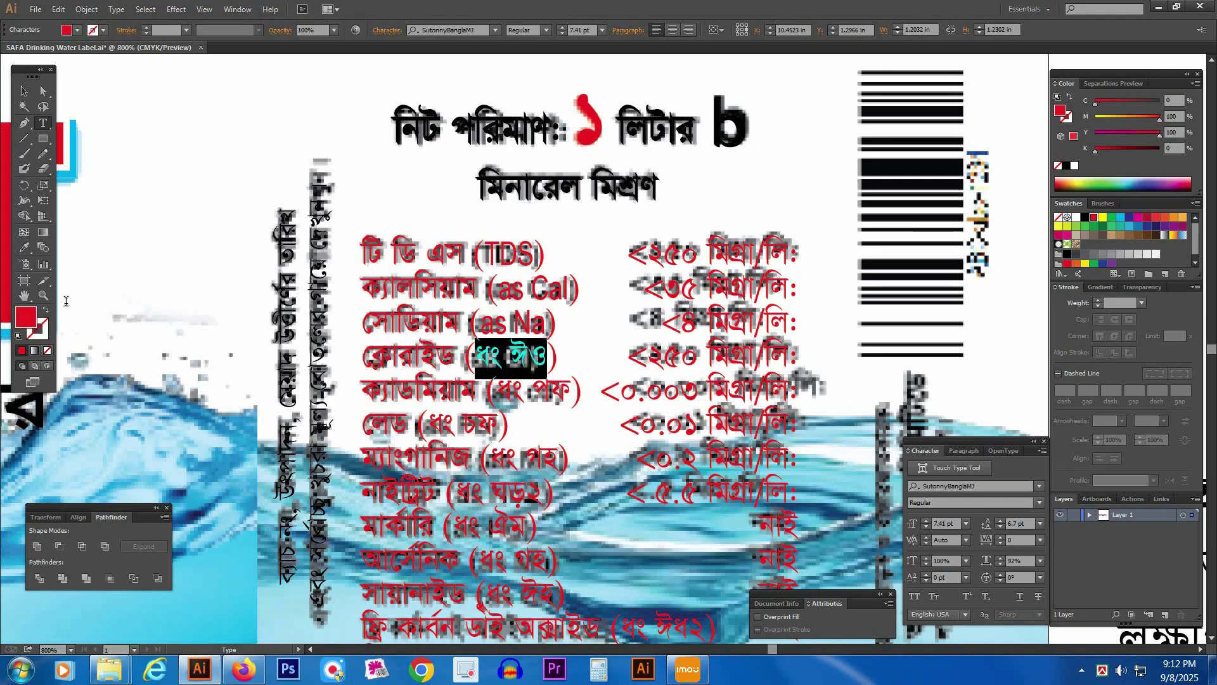
pyautogui.press('i')
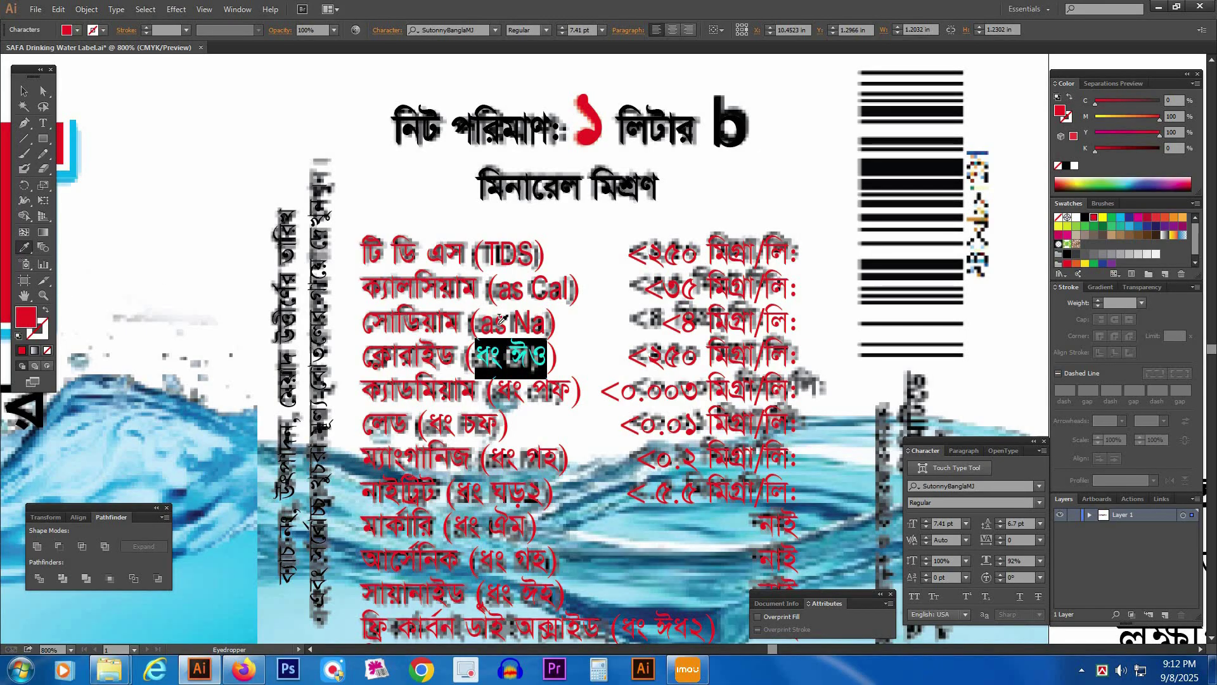
pyautogui.click(501, 319)
pyautogui.scroll(-2, 142, 211)
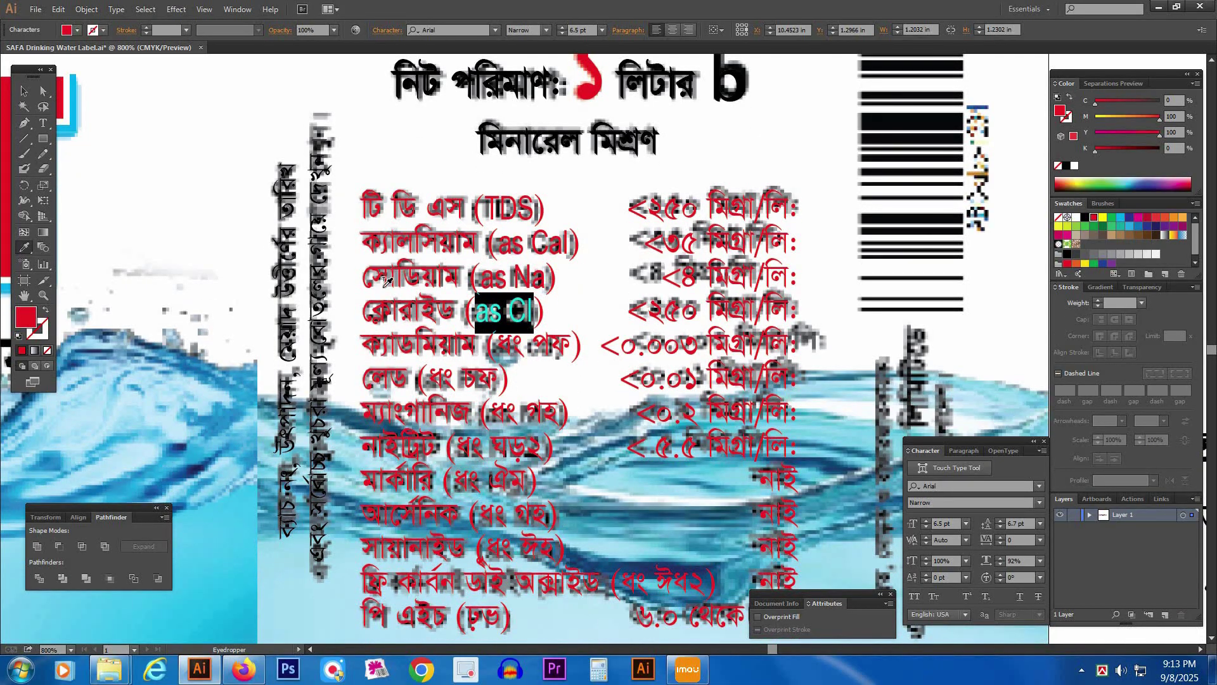
# - Apply the Arial Narrow formatting to the bracketed texts in the ক্যাডমিয়াম and লেড lines by sampling the abbreviation one line above each
pyautogui.press('t')
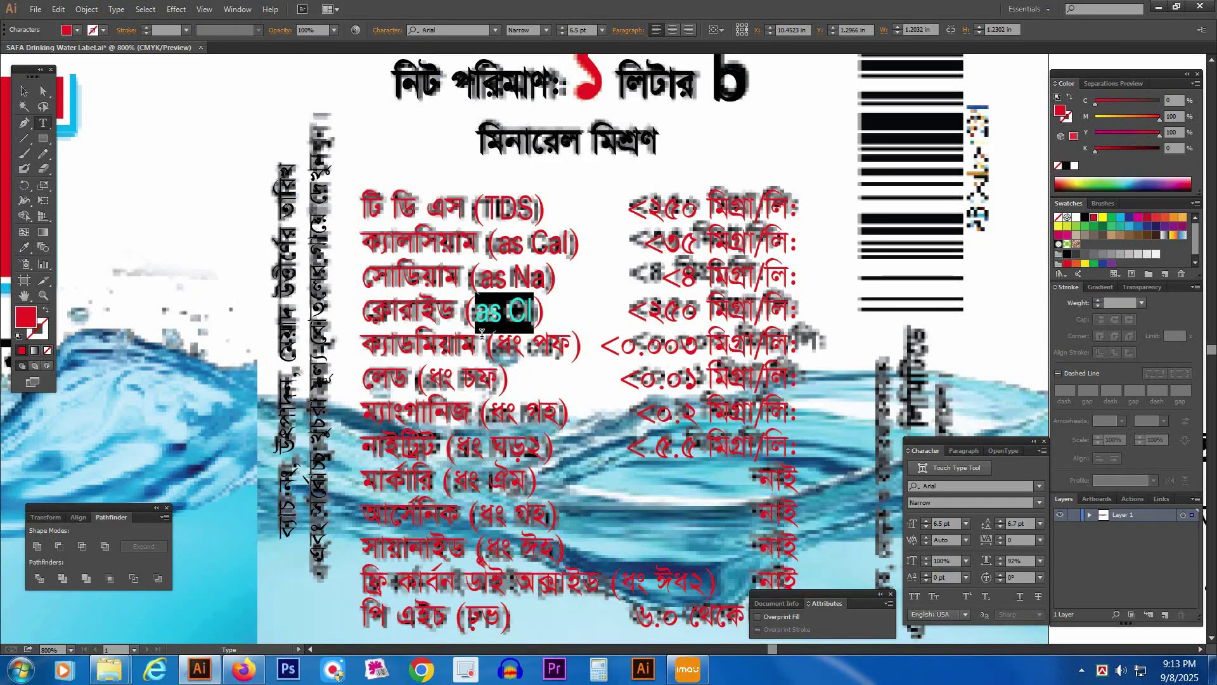
pyautogui.moveTo(499, 342); pyautogui.dragTo(570, 347)
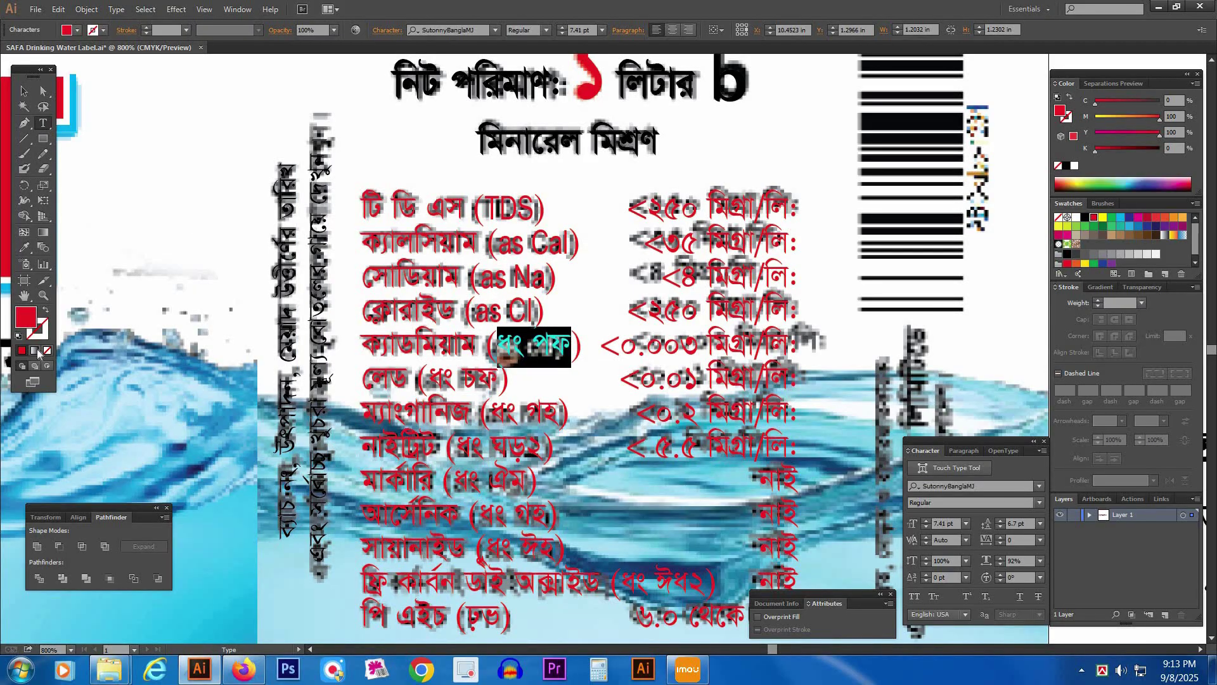
pyautogui.click(24, 248)
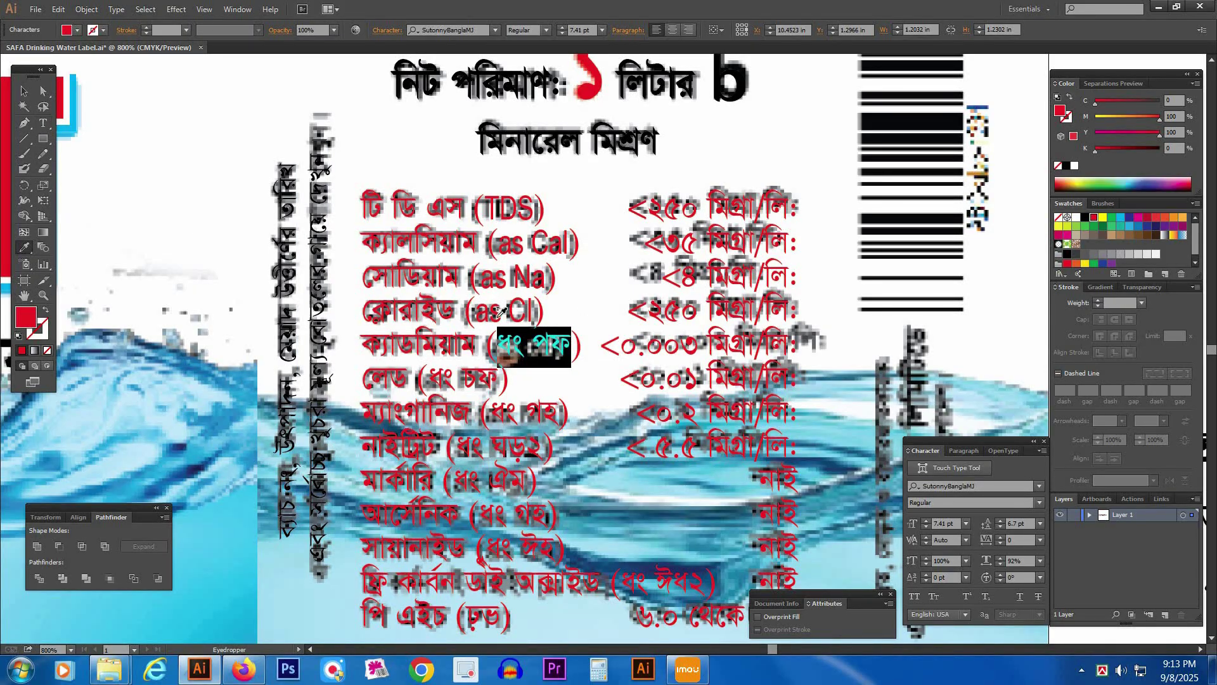
pyautogui.click(504, 314)
pyautogui.click(44, 123)
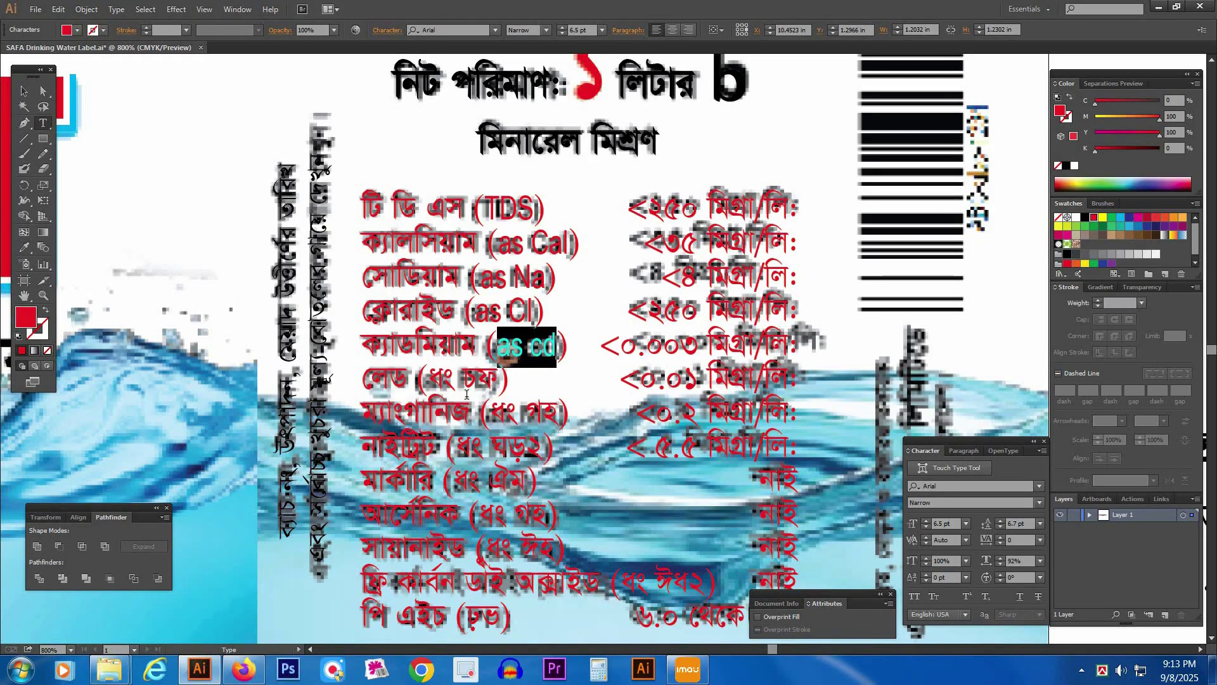
pyautogui.moveTo(429, 376); pyautogui.dragTo(496, 381)
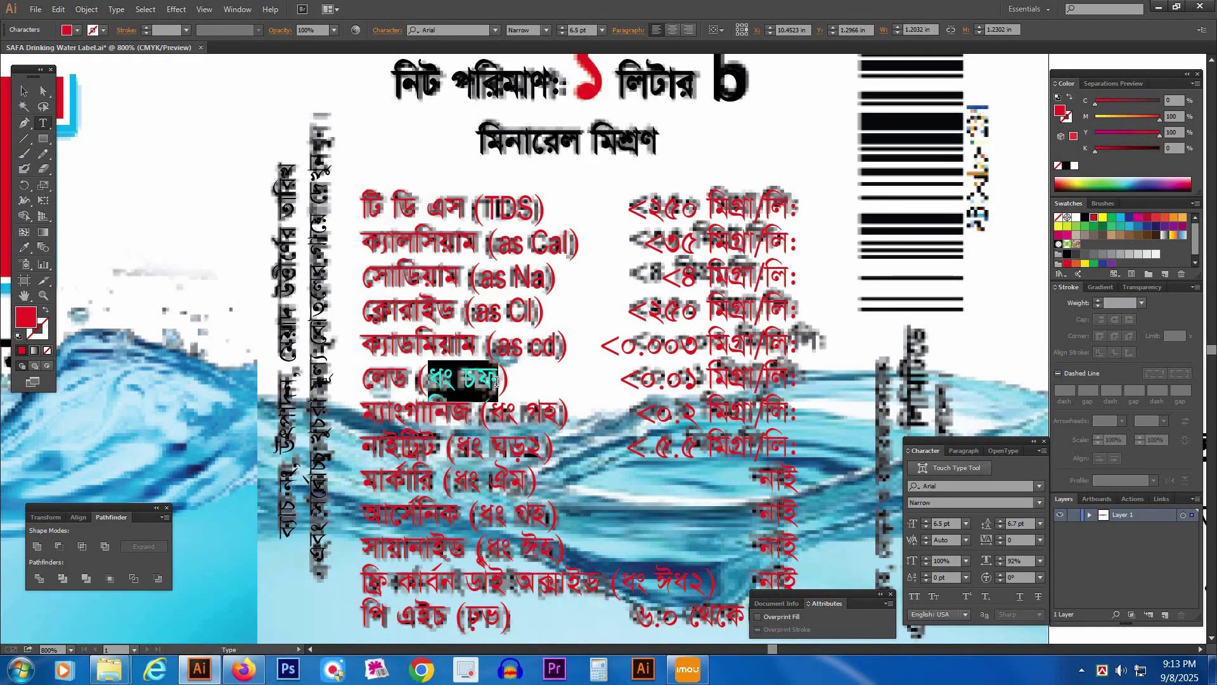
pyautogui.click(25, 248)
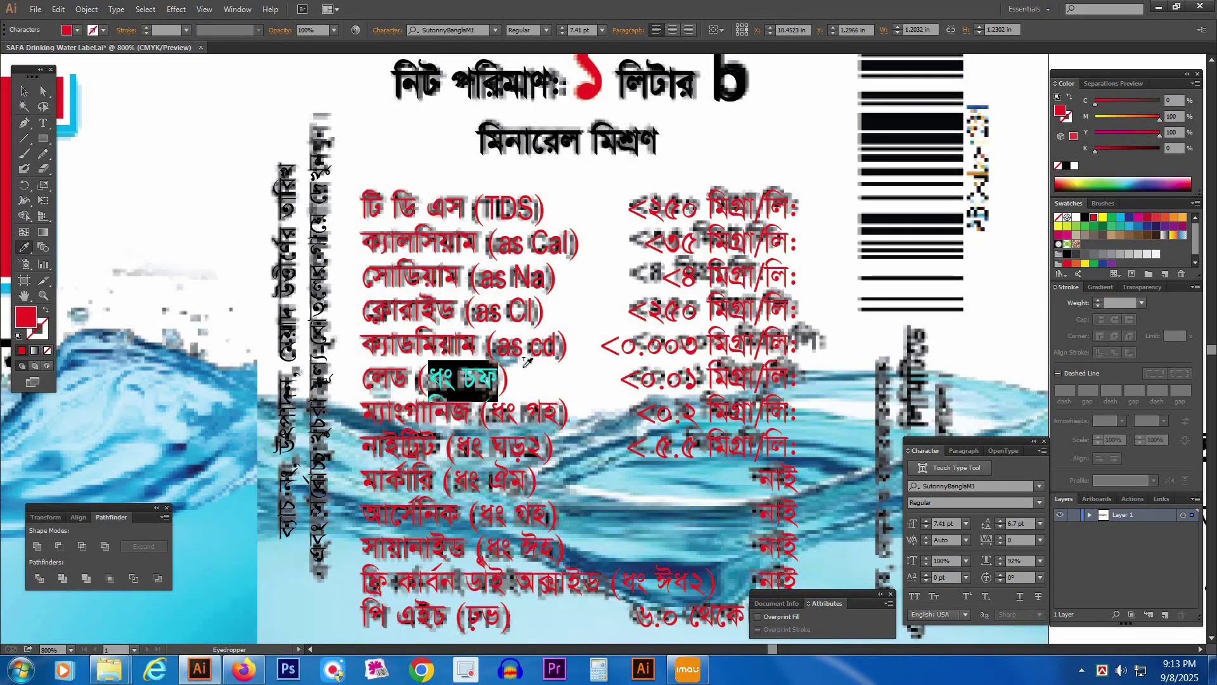
pyautogui.click(527, 362)
# - Transfer the Arial Narrow formatting to the bracketed texts in the ম্যাংগানিজ and নাইট্রিট lines with the Eyedropper
pyautogui.scroll(-2, 467, 334)
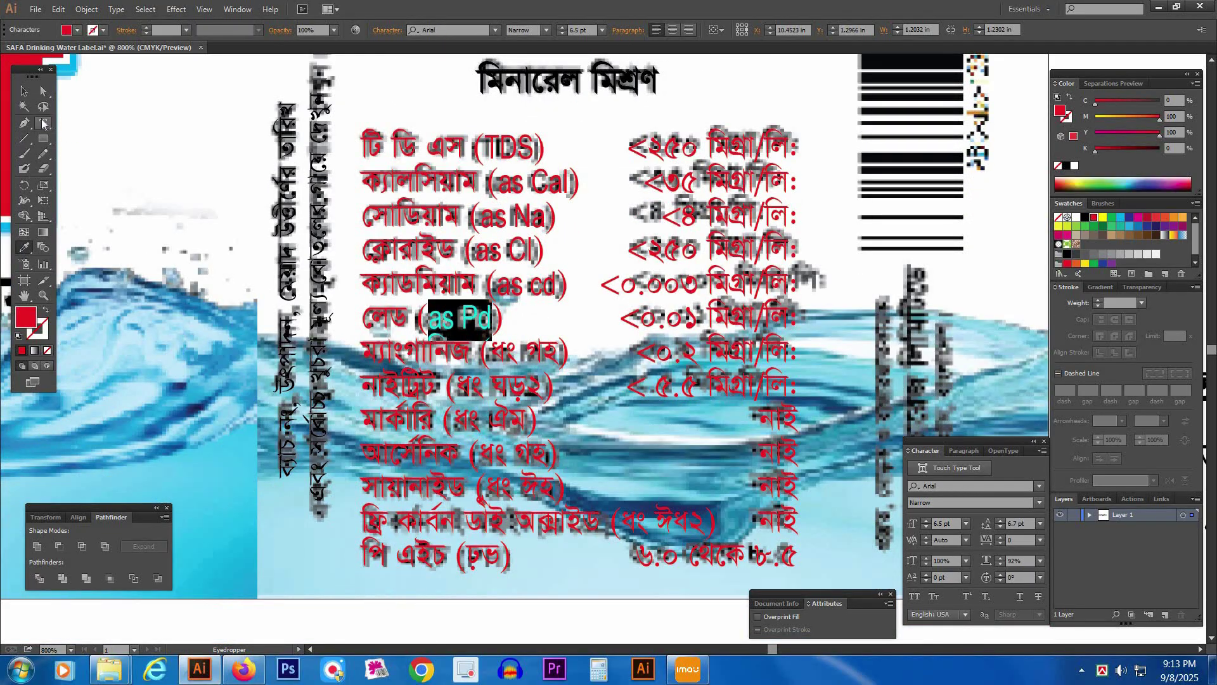
pyautogui.click(44, 123)
pyautogui.moveTo(492, 346); pyautogui.dragTo(560, 350)
pyautogui.click(24, 248)
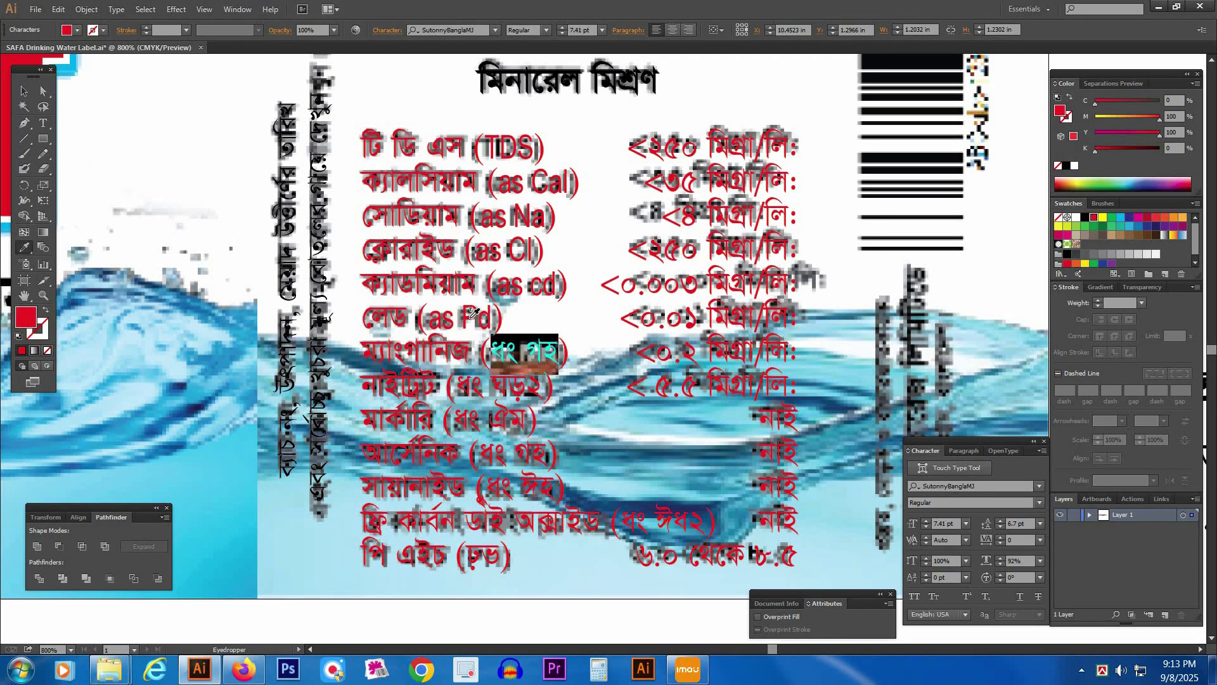
pyautogui.click(469, 311)
pyautogui.press('t')
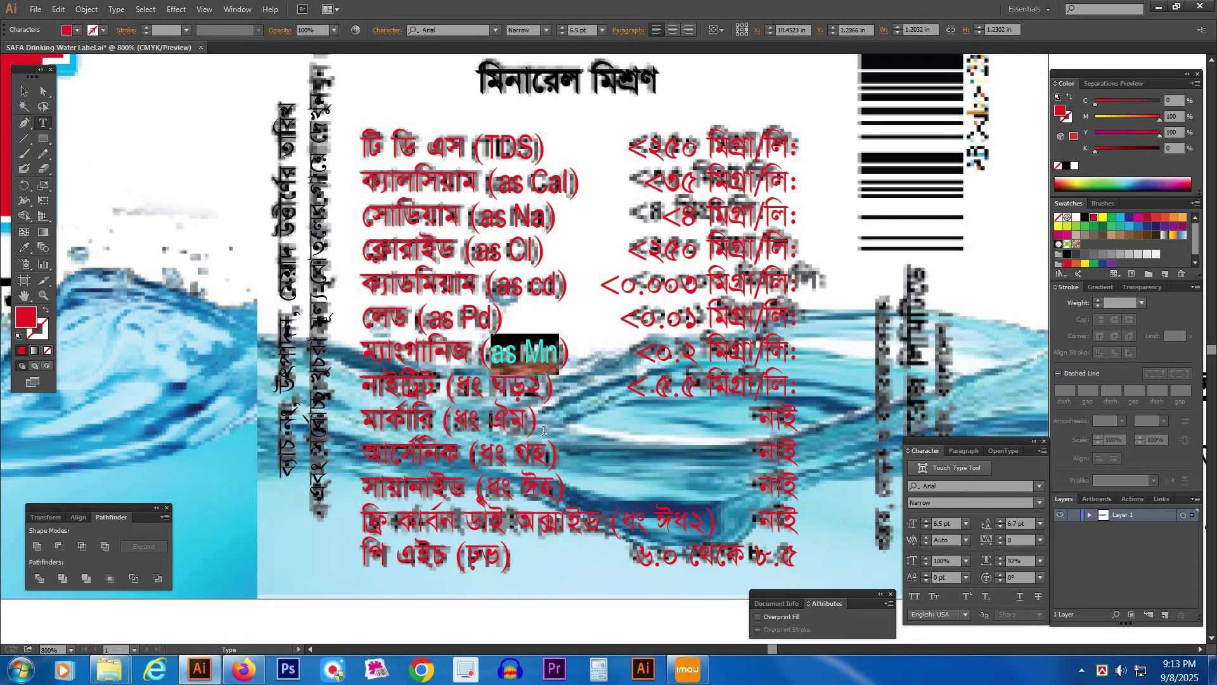
pyautogui.moveTo(458, 386); pyautogui.dragTo(543, 388)
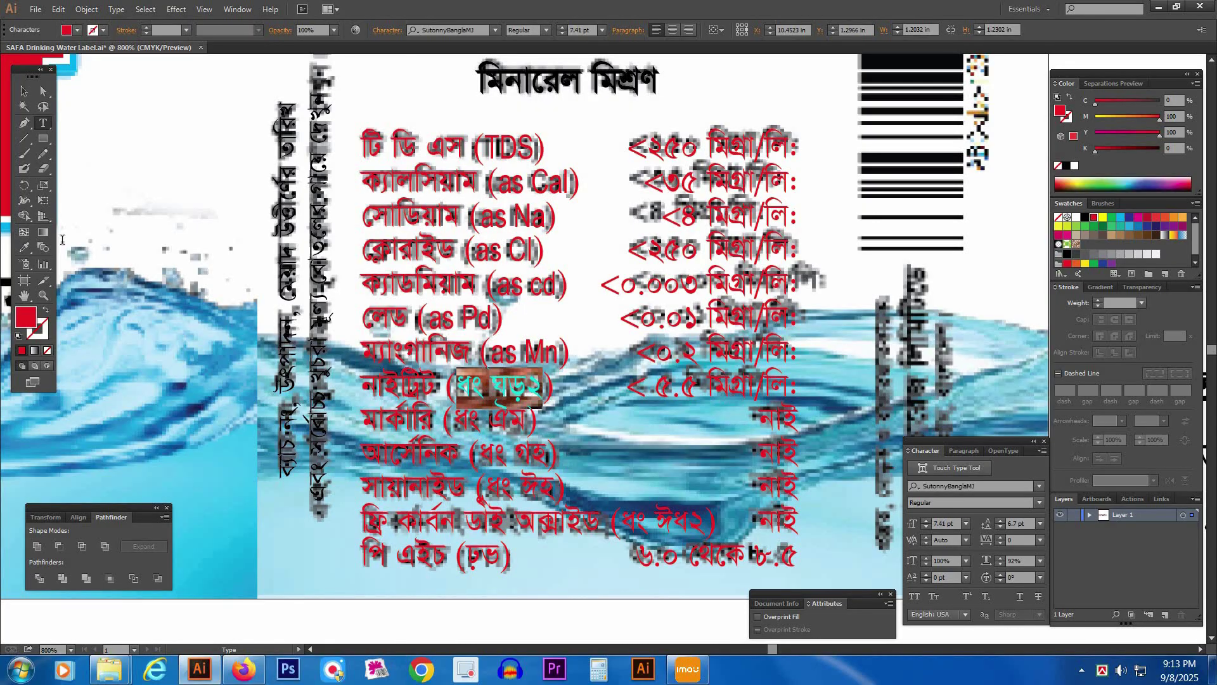
pyautogui.click(24, 248)
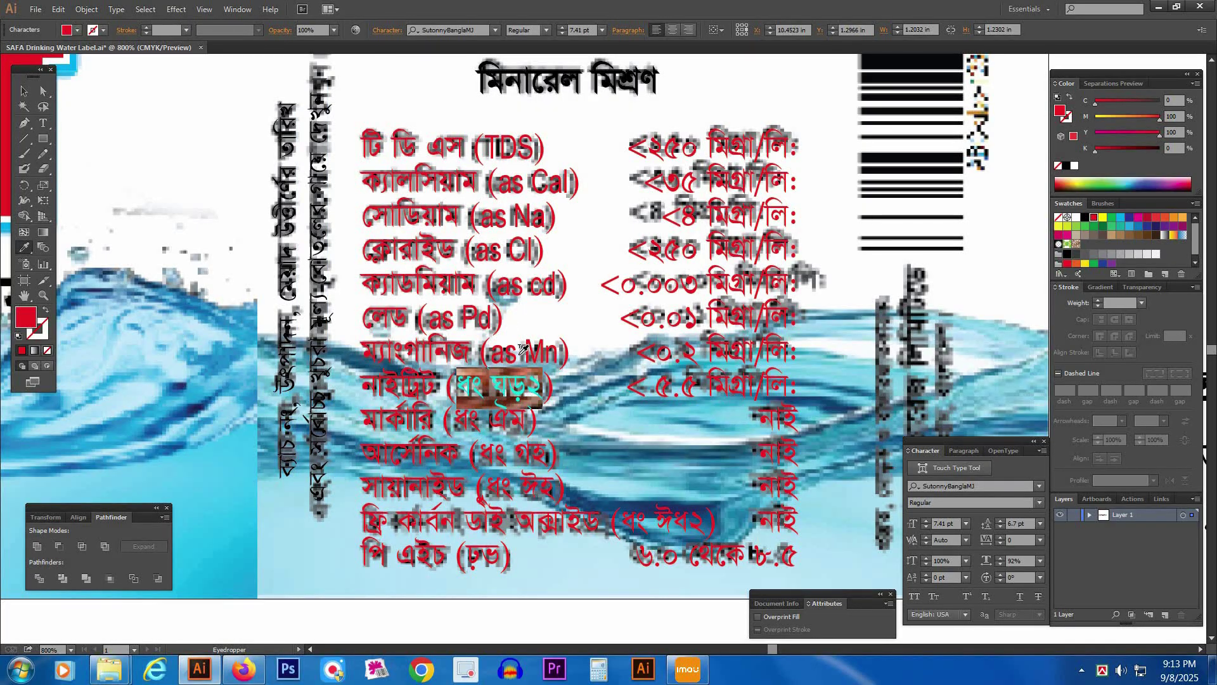
pyautogui.click(520, 350)
# - Match the bracketed texts in the মার্কারি and আর্সেনিক lines to the as No2 formatting with the Eyedropper
pyautogui.scroll(-2, 469, 312)
pyautogui.click(43, 123)
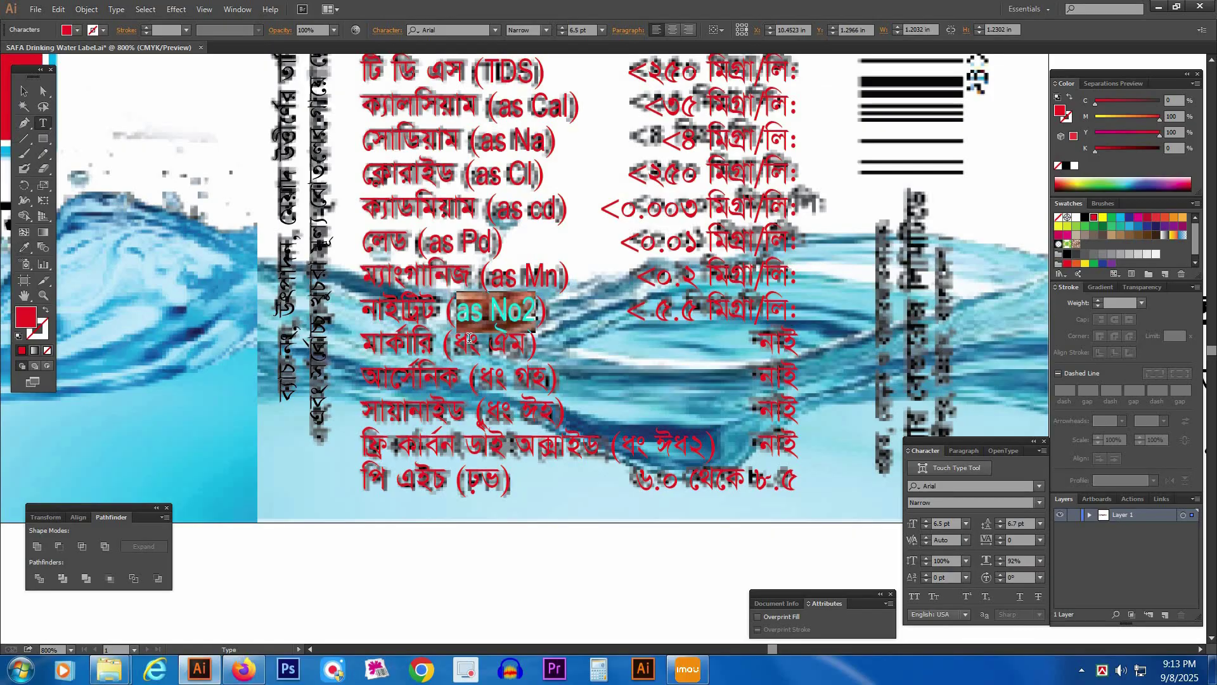
pyautogui.moveTo(454, 343); pyautogui.dragTo(527, 343)
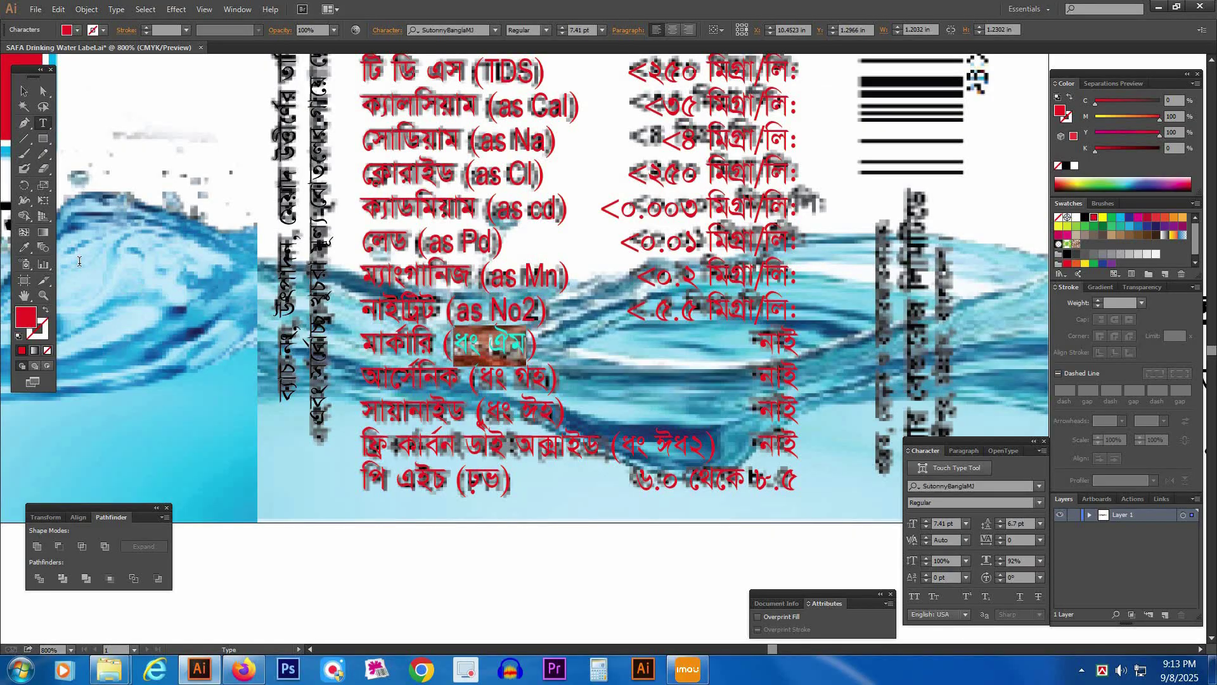
pyautogui.click(25, 246)
pyautogui.click(500, 308)
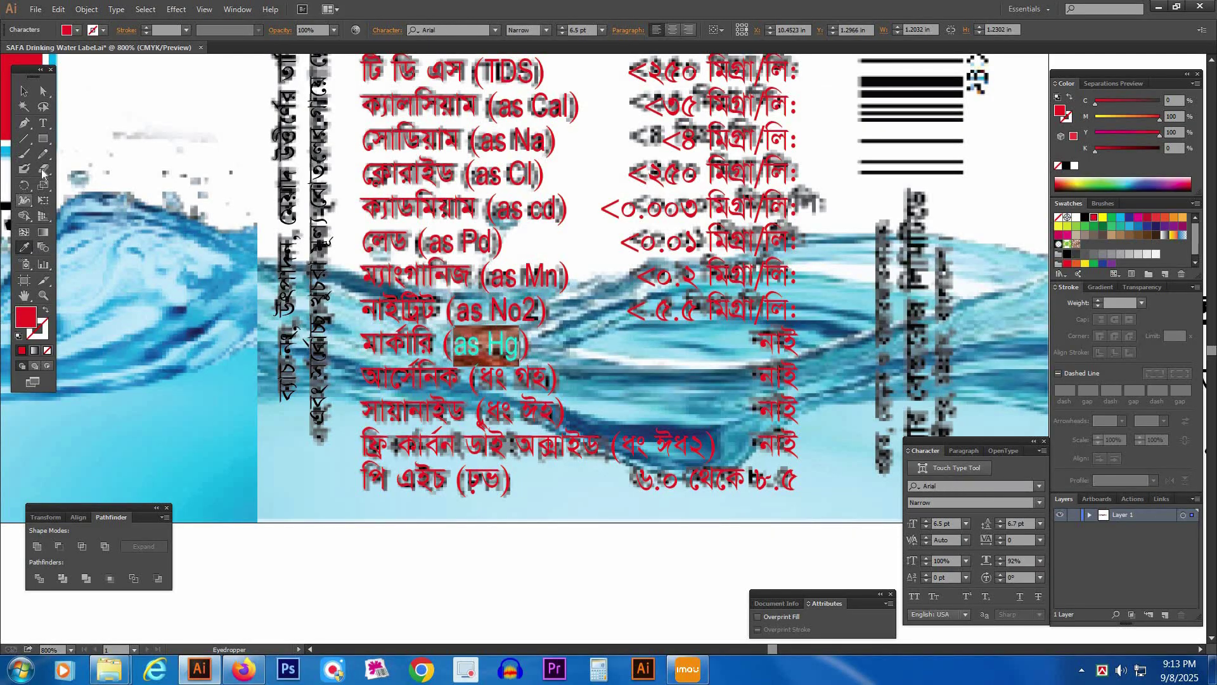
pyautogui.click(43, 123)
pyautogui.moveTo(477, 376); pyautogui.dragTo(548, 376)
pyautogui.click(25, 249)
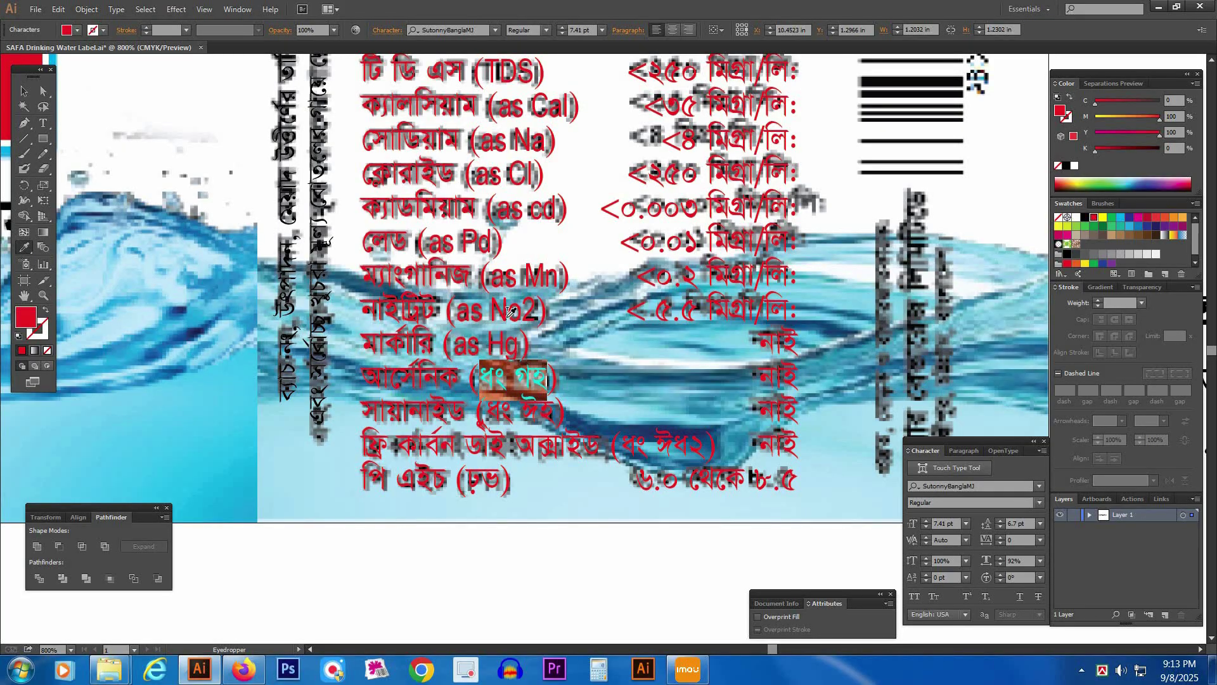
pyautogui.click(499, 309)
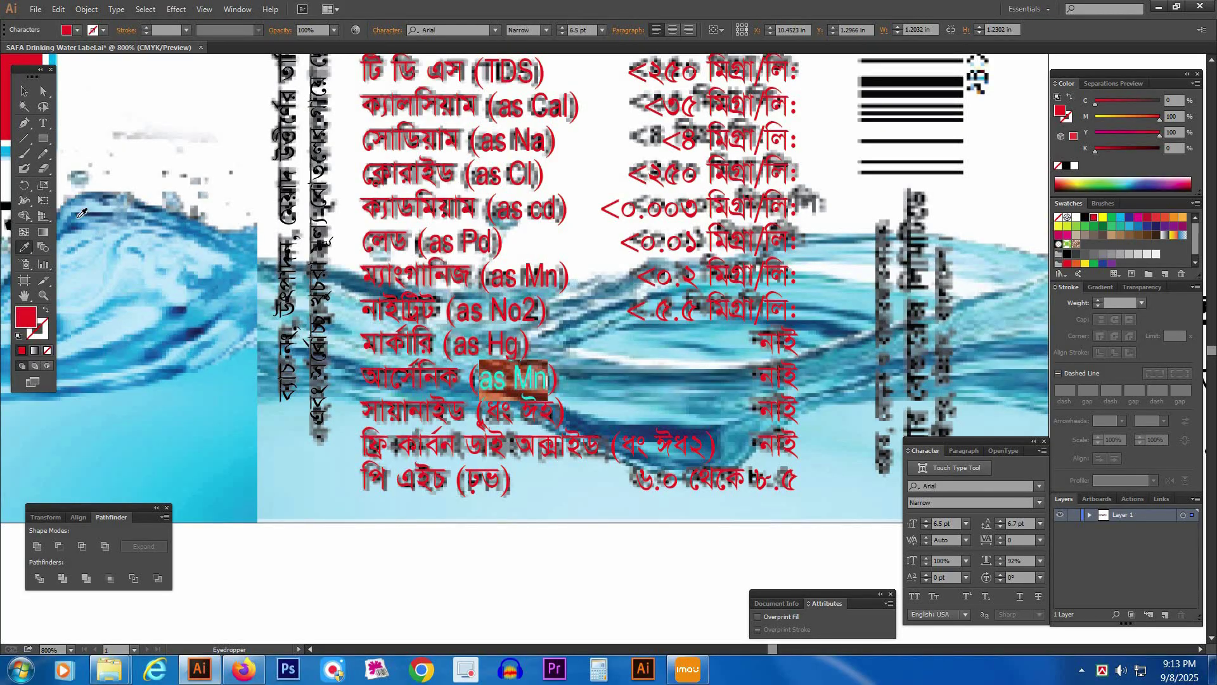
# - Copy the as No2 text formatting onto the bracketed text in the সায়ানাইড line
pyautogui.click(42, 122)
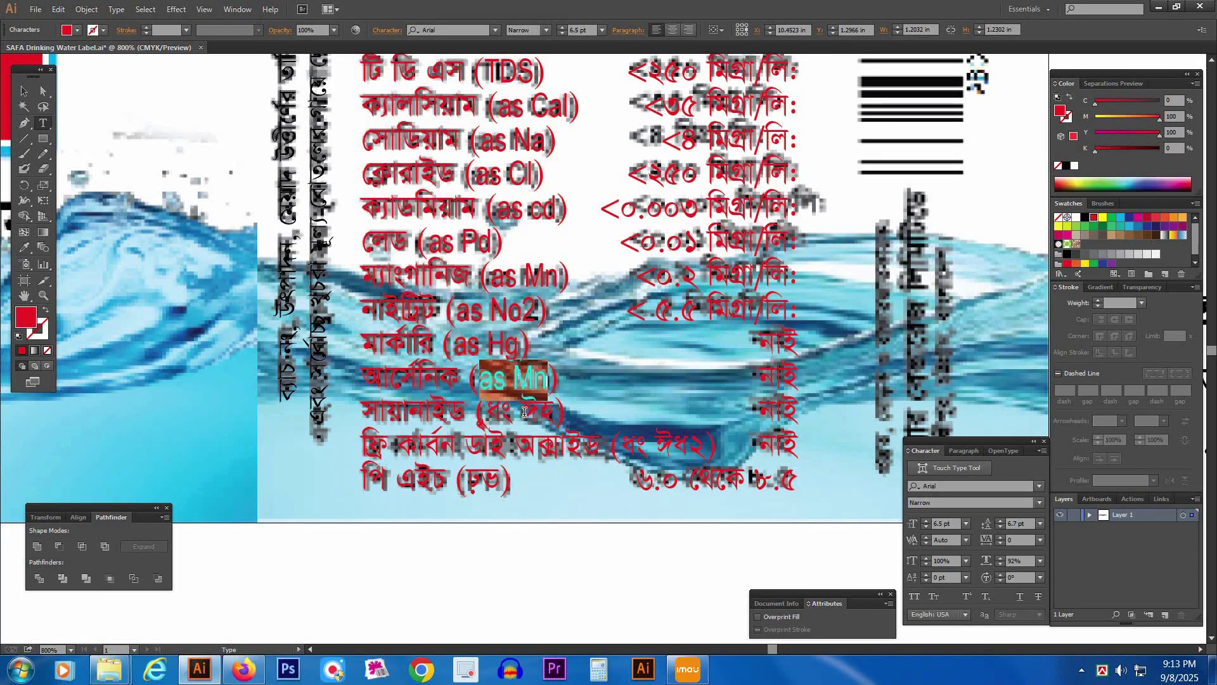
pyautogui.moveTo(484, 412); pyautogui.dragTo(555, 413)
pyautogui.click(26, 248)
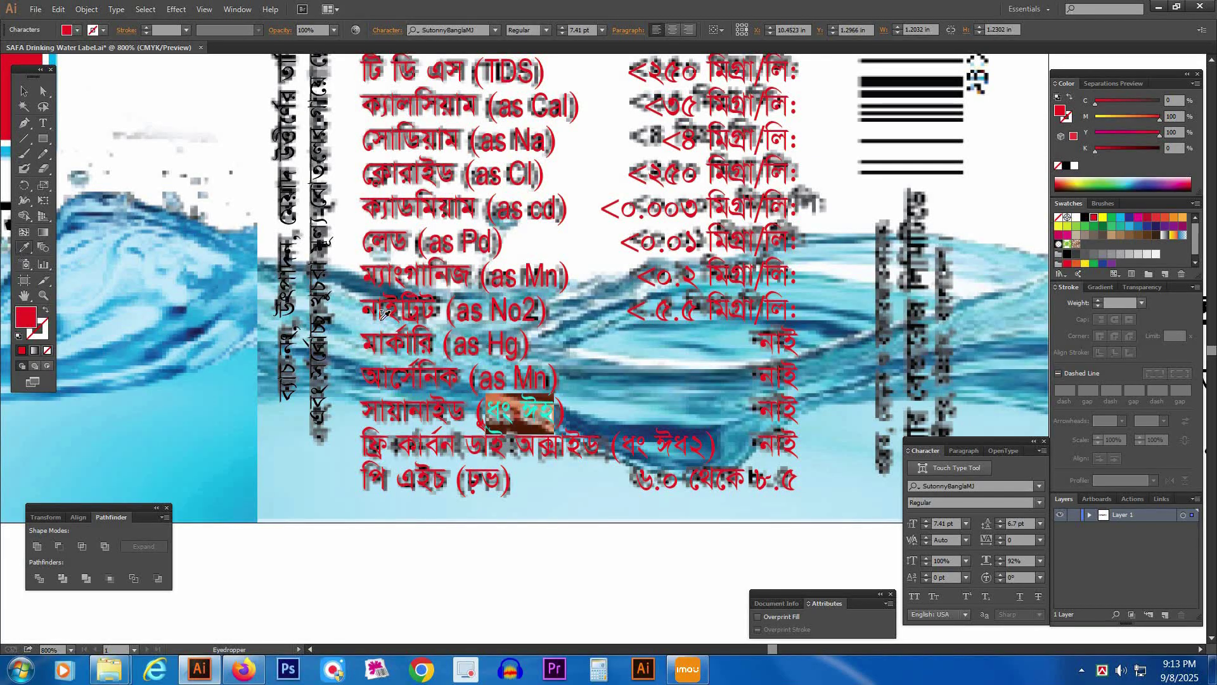
pyautogui.click(508, 308)
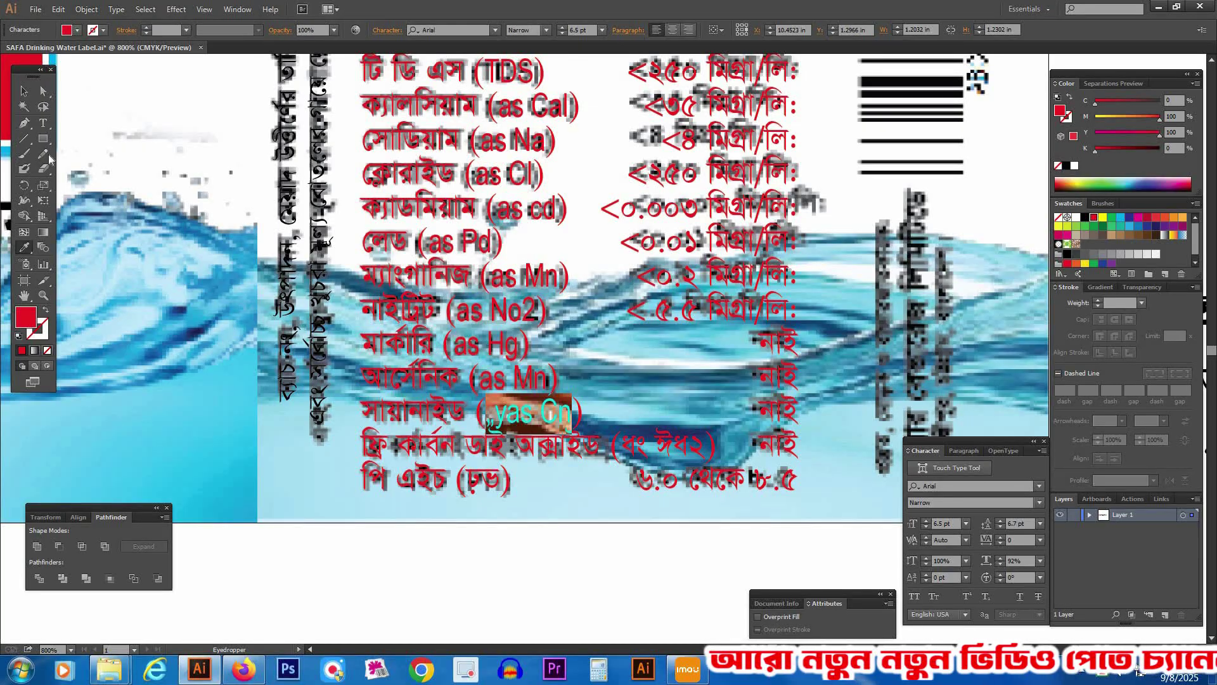
# - Check the সায়ানাইড abbreviation against the blurred label and delete its stray leading characters so it reads as Cn
pyautogui.click(42, 122)
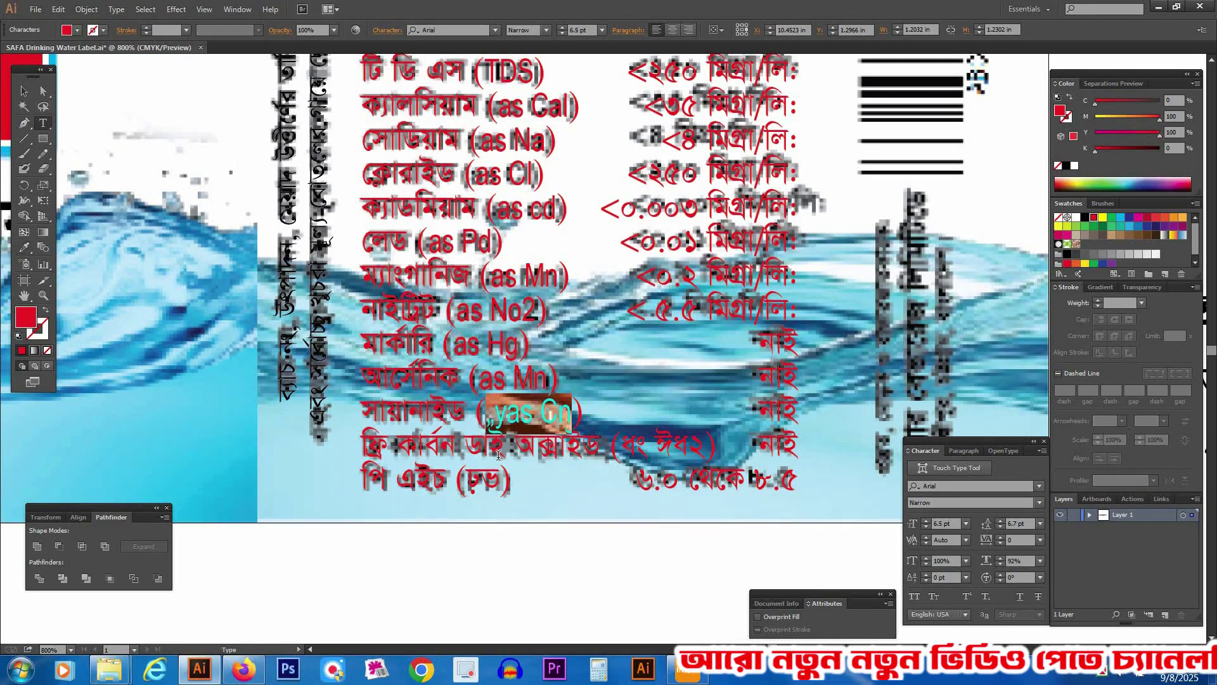
pyautogui.click(502, 418)
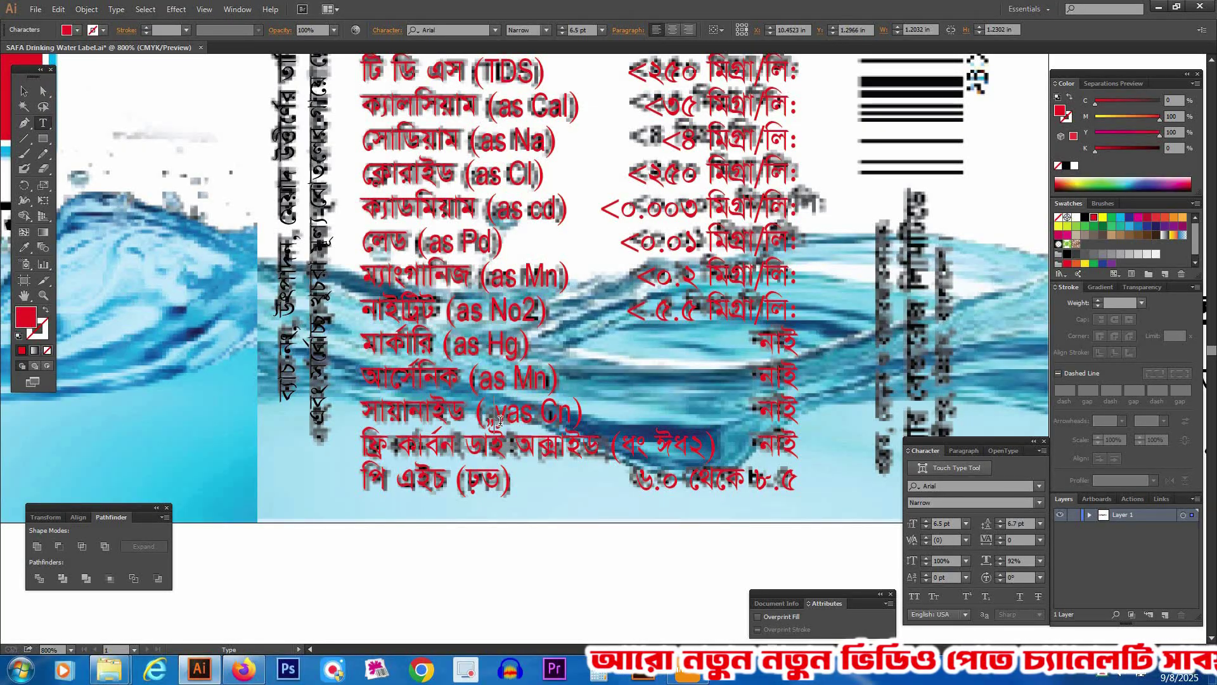
pyautogui.hotkey('ctrl', 'shift', 'a')
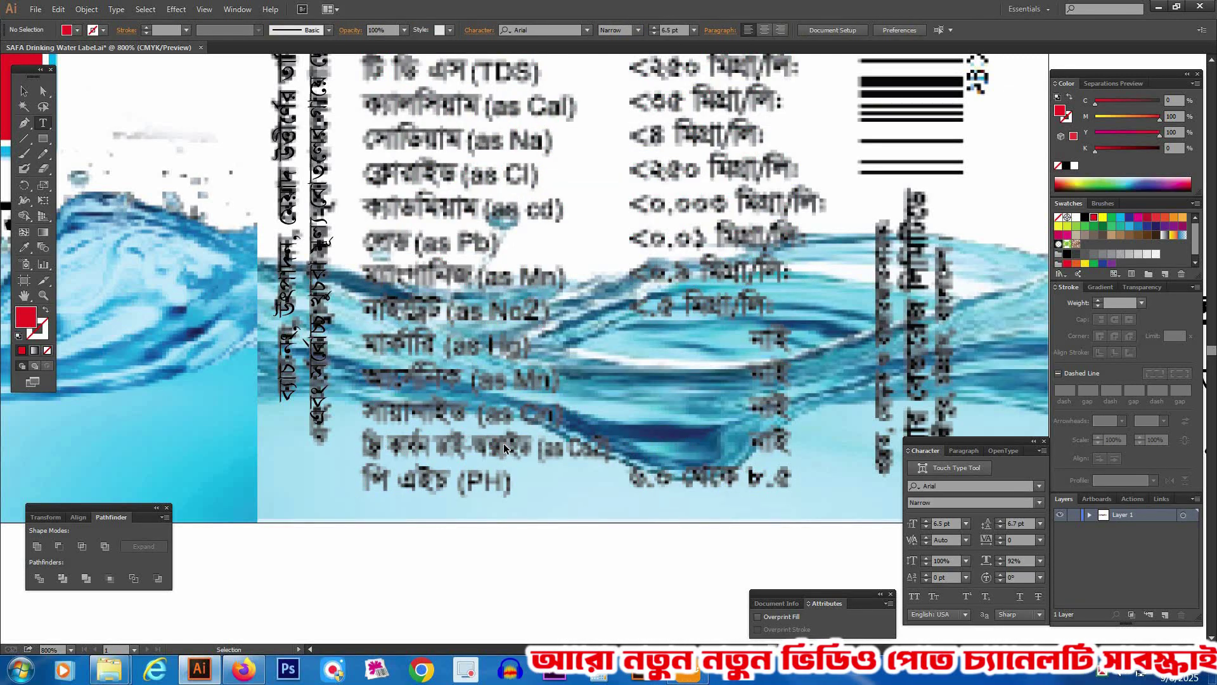
pyautogui.keyDown('ctrl'); pyautogui.click(504, 444); pyautogui.keyUp('ctrl')
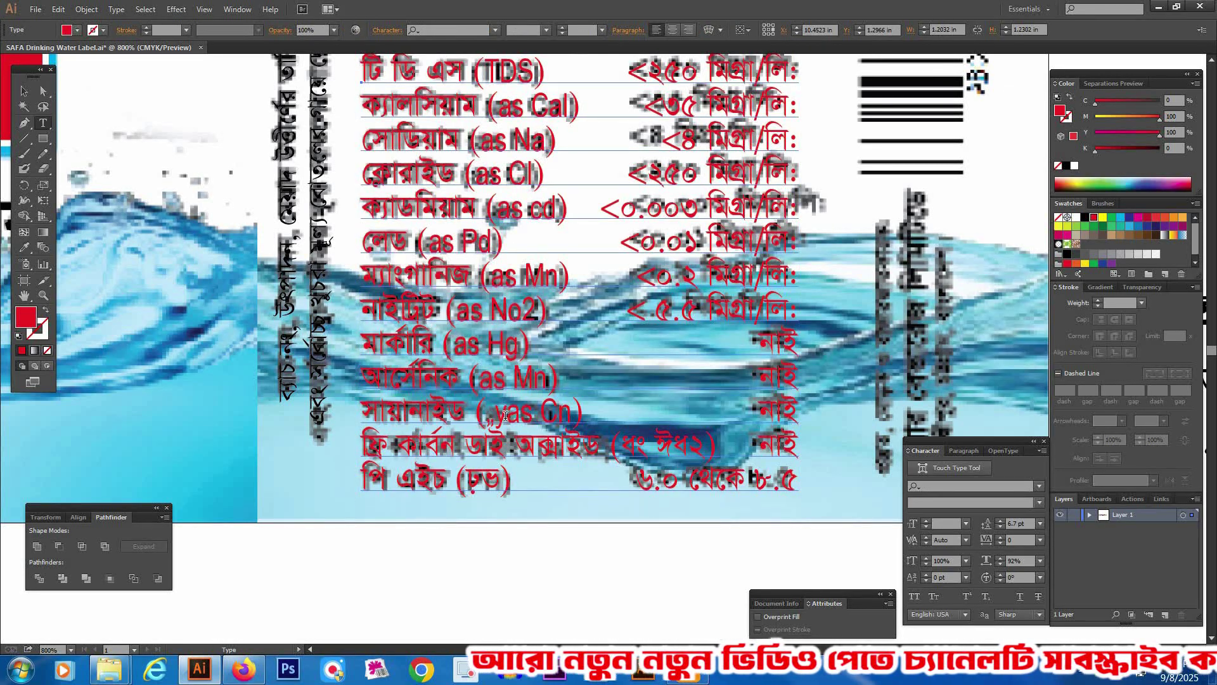
pyautogui.click(503, 417)
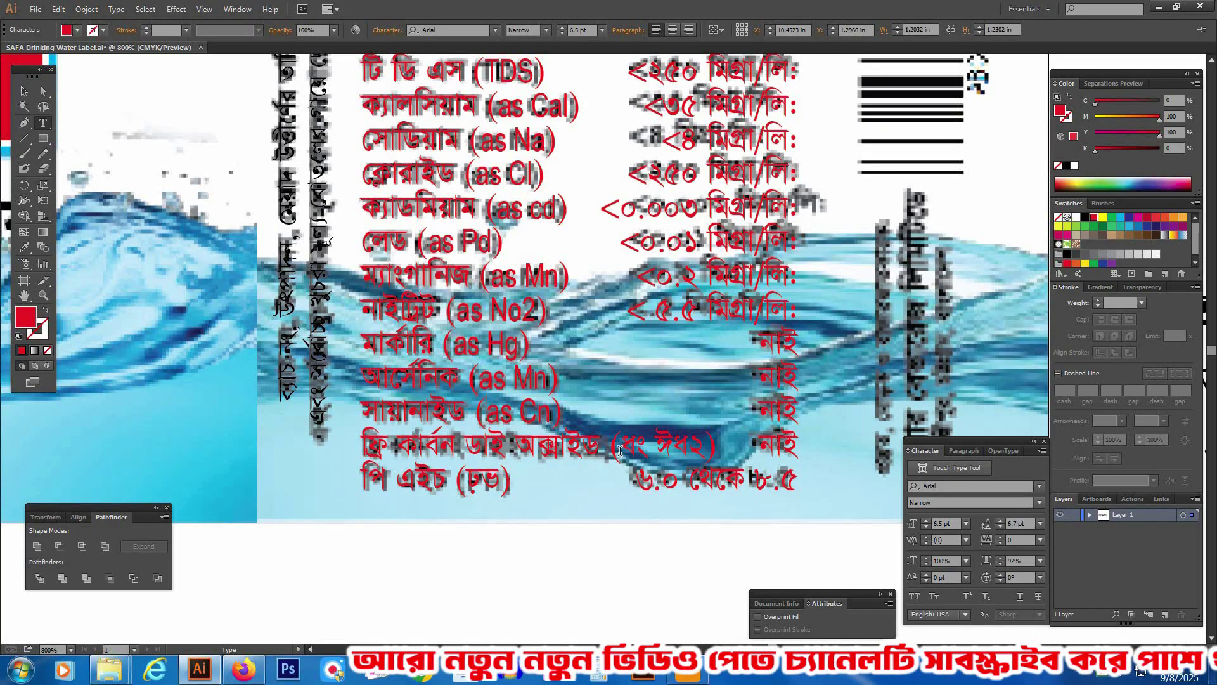
# - Copy the as Mn formatting onto the bracketed texts in the ফ্রি কার্বন ডাই অক্সাইড and পি এইচ lines, and deselect the text
pyautogui.moveTo(620, 446); pyautogui.dragTo(705, 445)
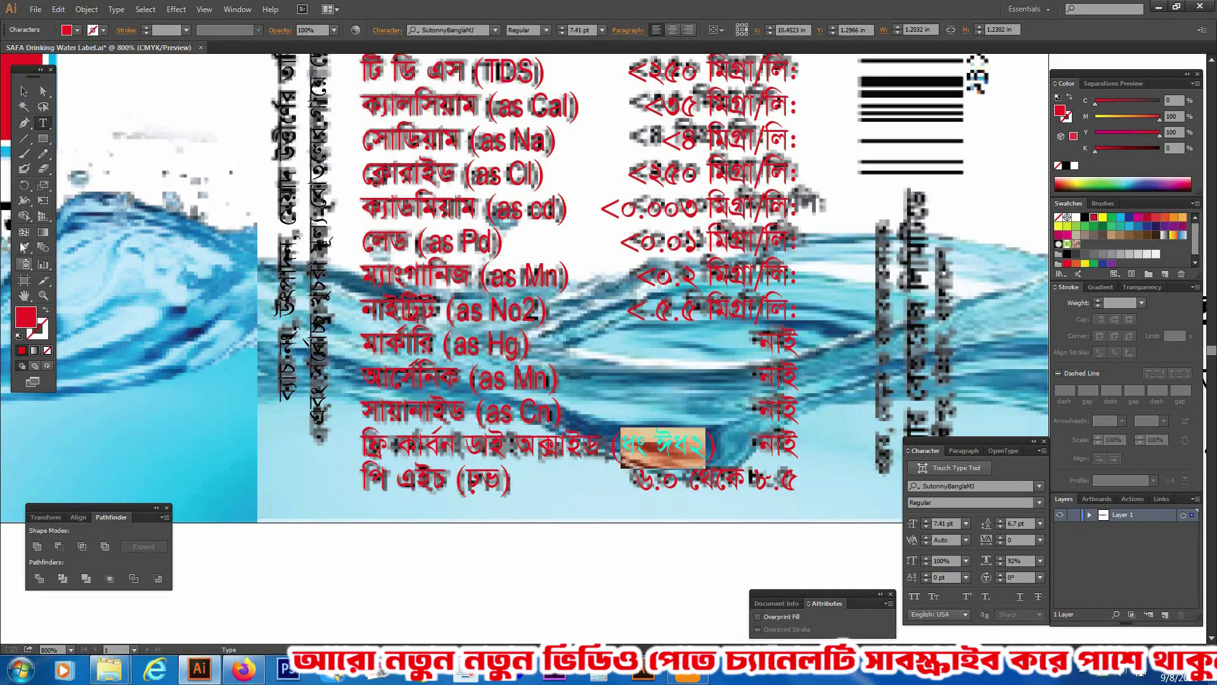
pyautogui.click(522, 379)
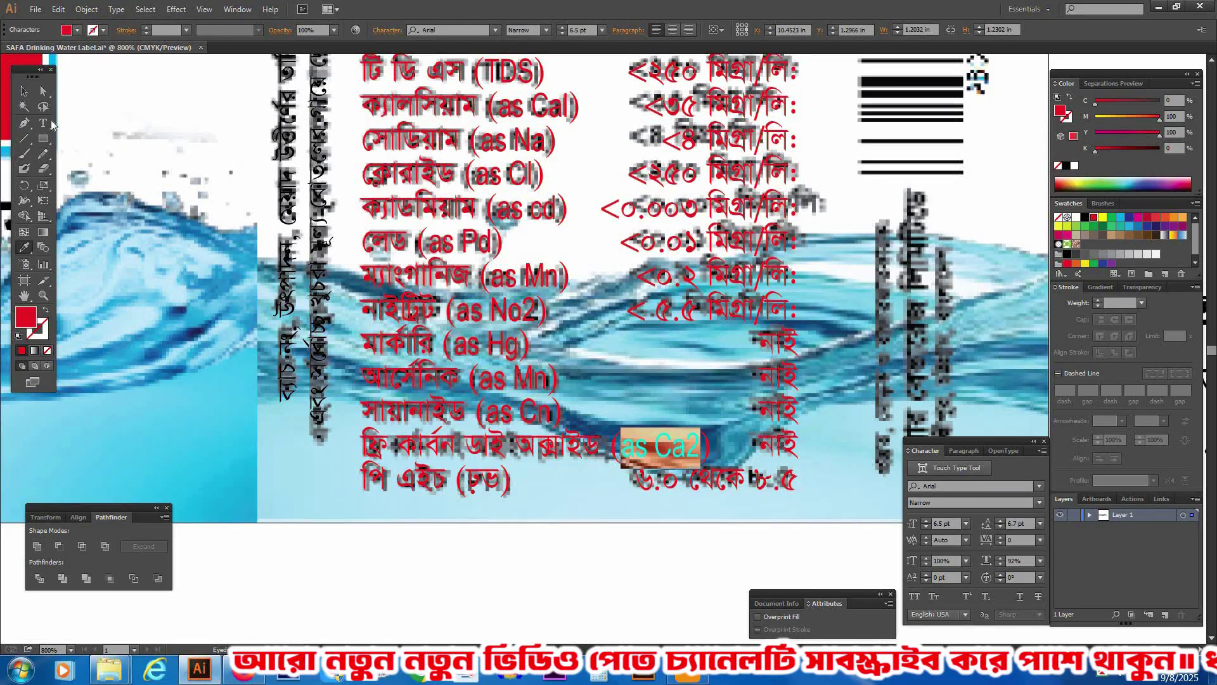
pyautogui.click(44, 123)
pyautogui.moveTo(468, 482); pyautogui.dragTo(502, 482)
pyautogui.click(25, 249)
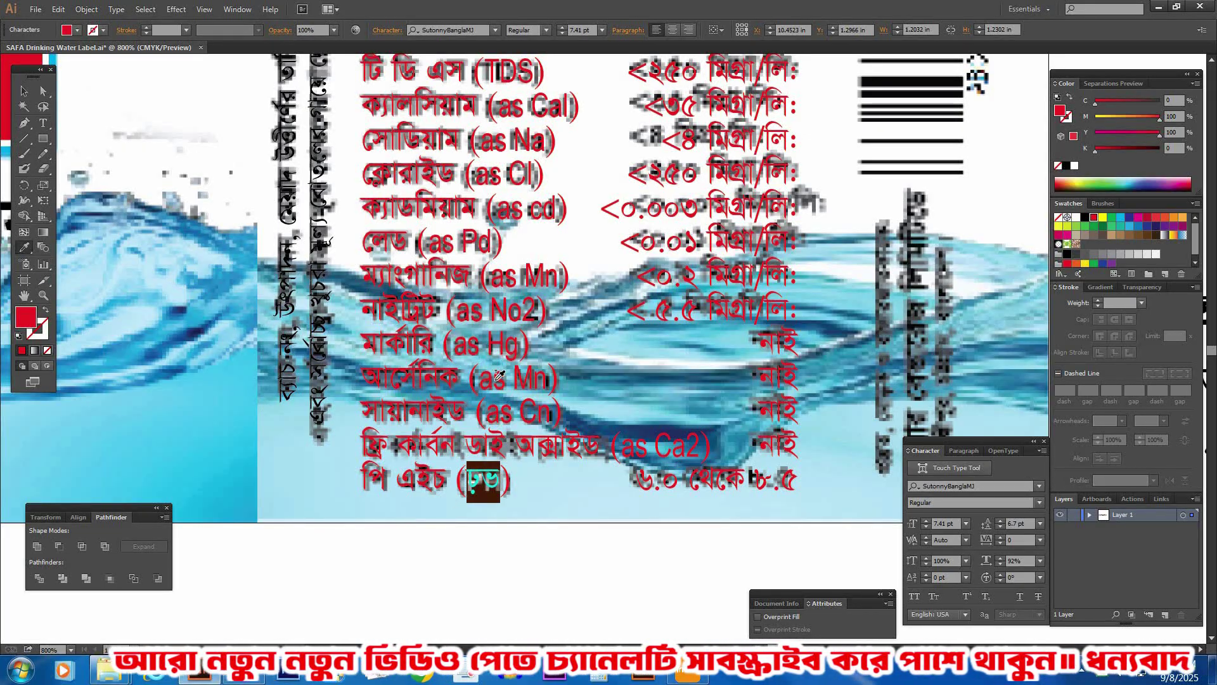
pyautogui.click(500, 376)
pyautogui.click(534, 582)
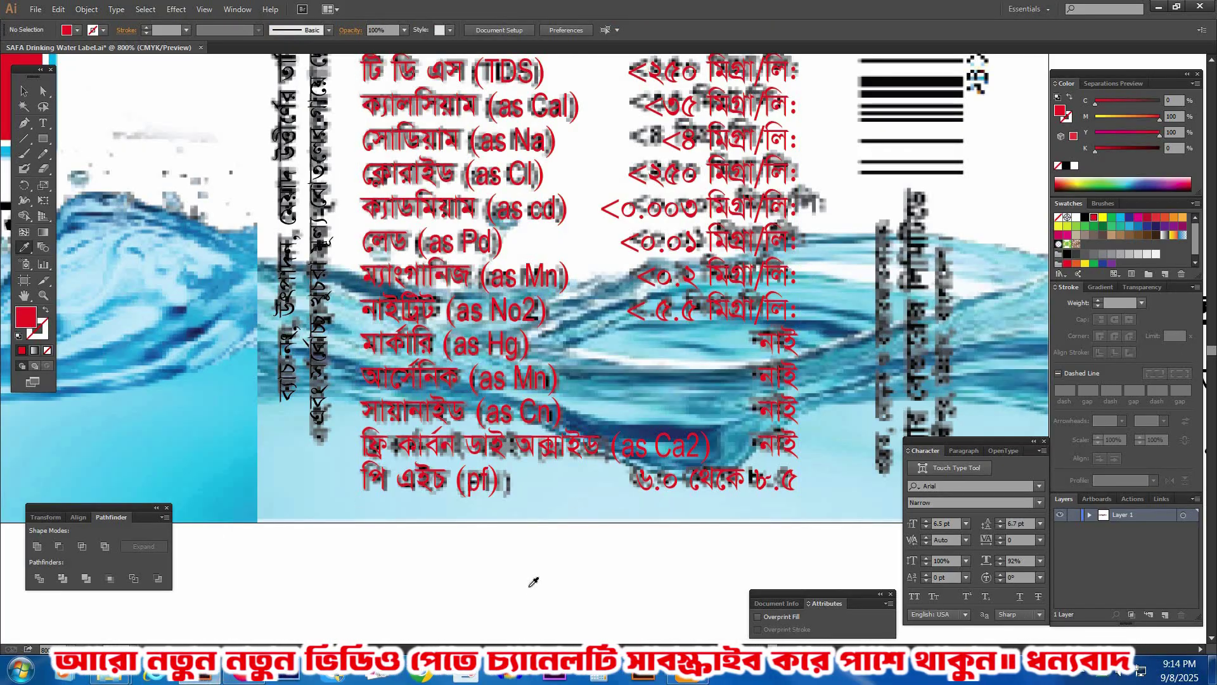
pyautogui.press('t')
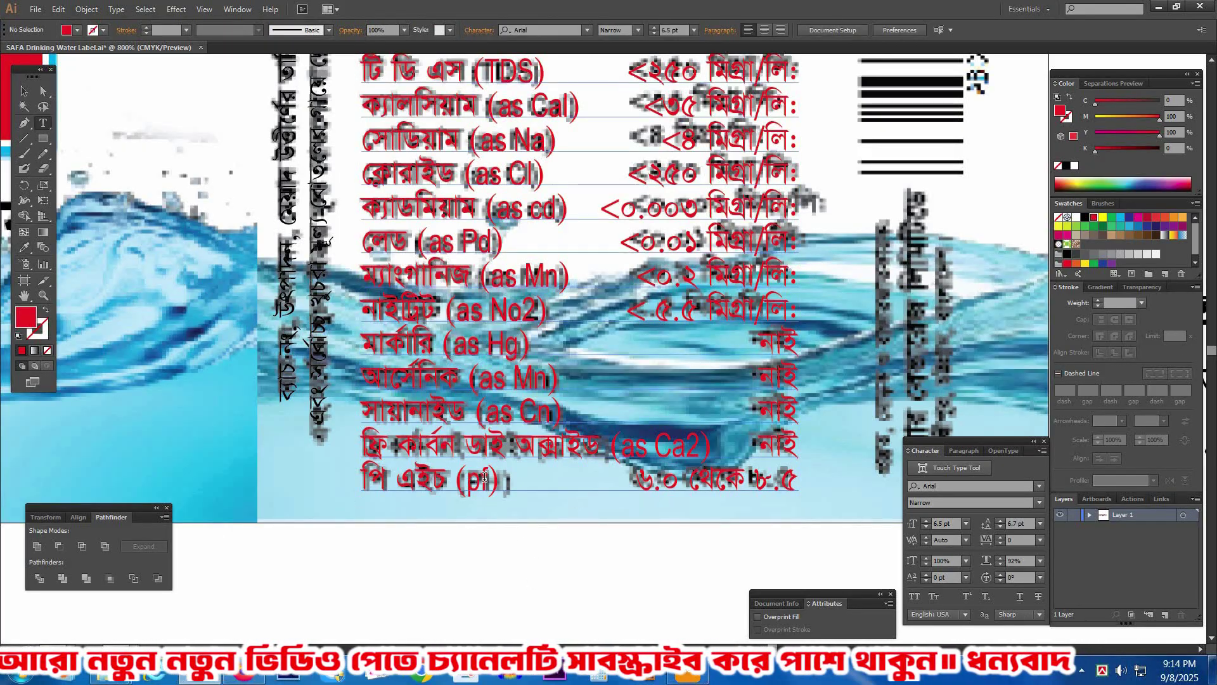
# - Correct the bracketed abbreviation in the পি এইচ line so it reads PH, and deselect the text
pyautogui.click(489, 476)
pyautogui.press('BackSpace')
pyautogui.write('H')
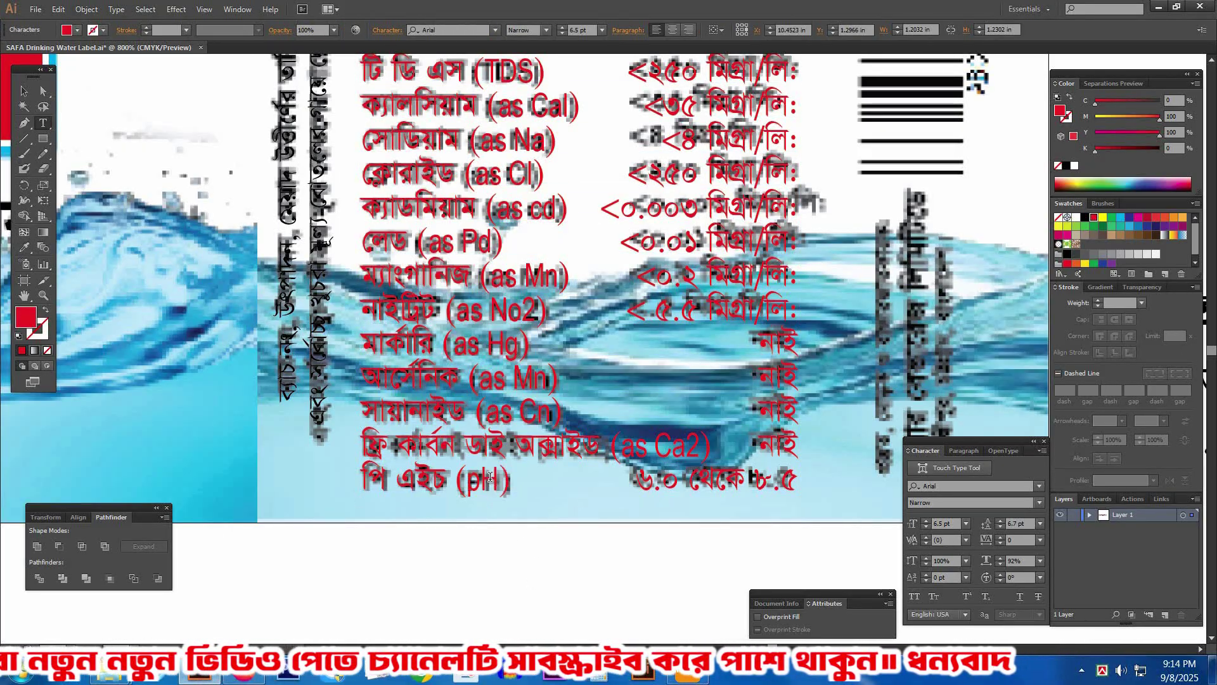
pyautogui.press('Escape')
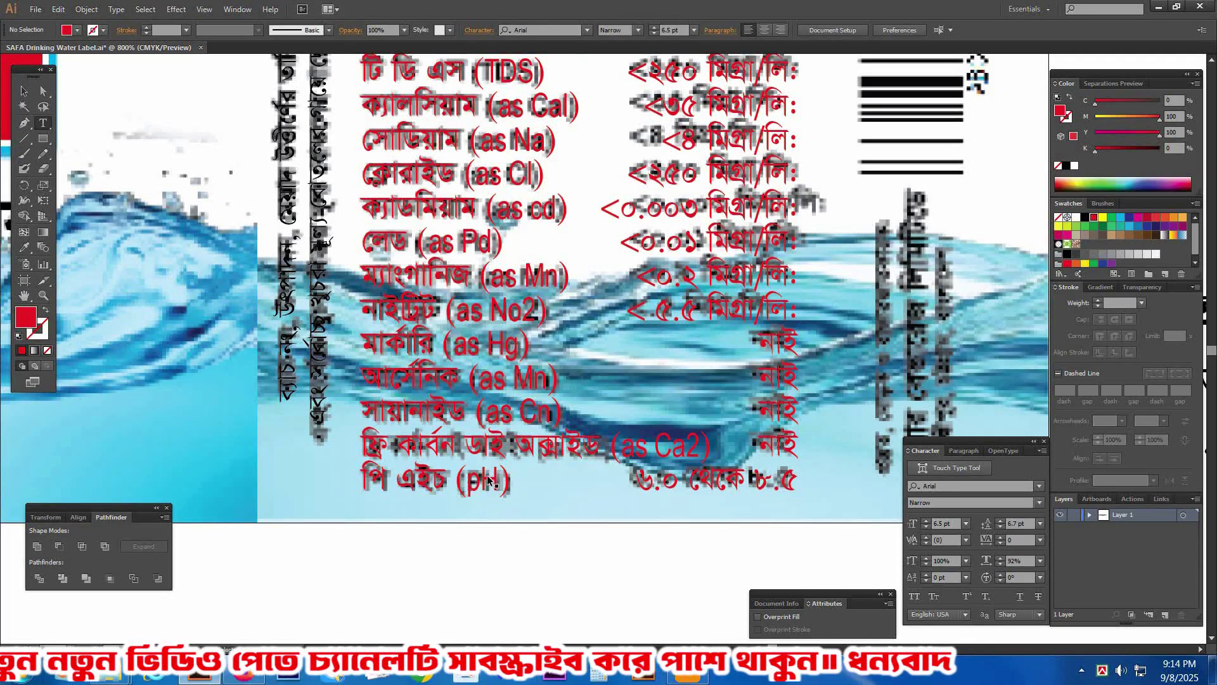
pyautogui.moveTo(468, 480); pyautogui.dragTo(494, 482)
pyautogui.write('P')
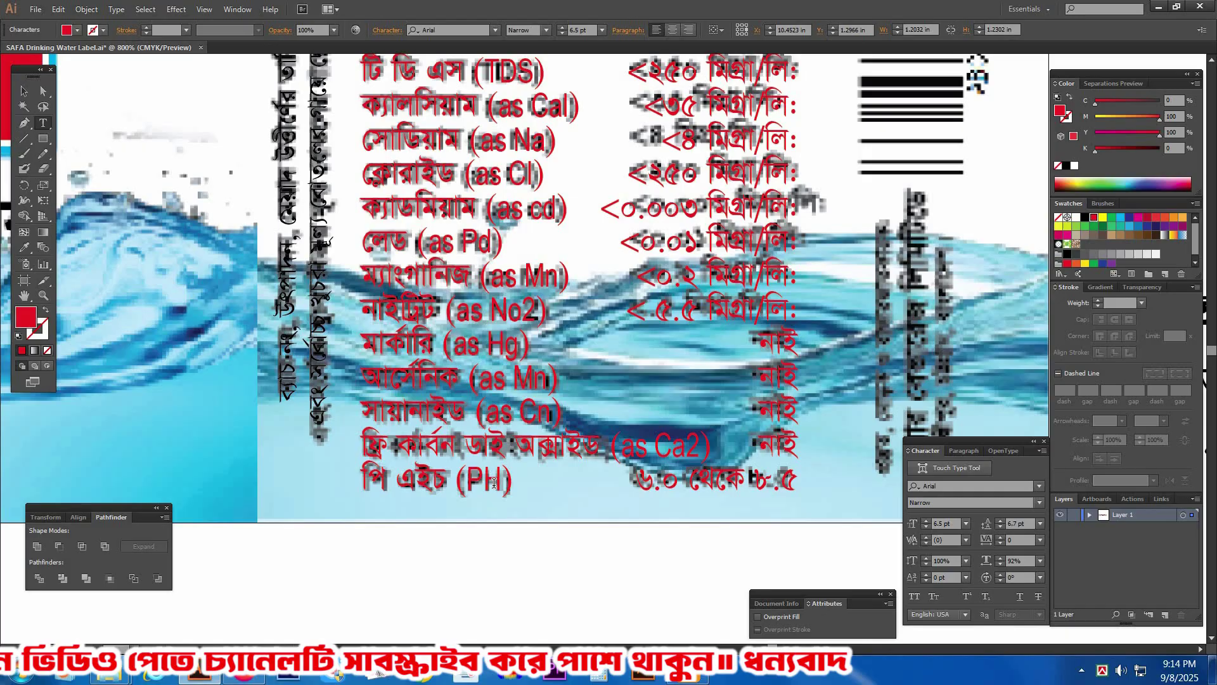
pyautogui.keyDown('ctrl'); pyautogui.click(460, 574); pyautogui.keyUp('ctrl')
# - Centre-align the three-line manufacturer text block beside the label and rotate it 90° so it reads upward
pyautogui.hotkey('ctrl', '-')
pyautogui.hotkey('ctrl', '-')
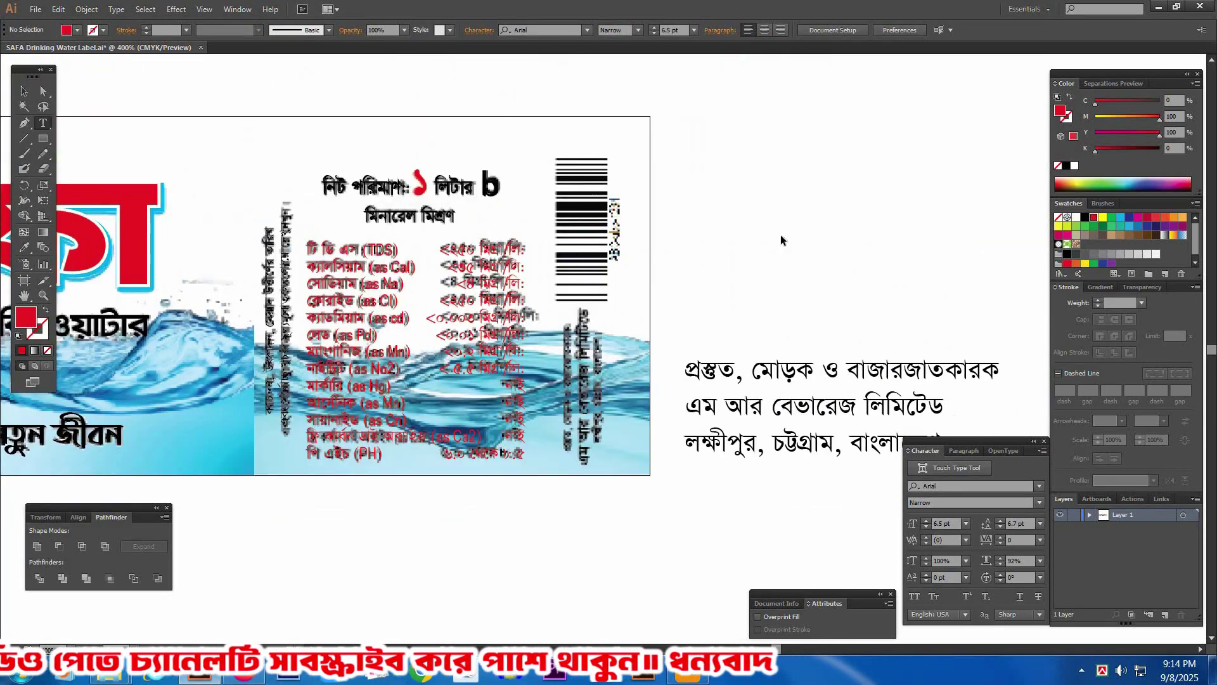
pyautogui.press('v')
pyautogui.scroll(-2, 697, 380)
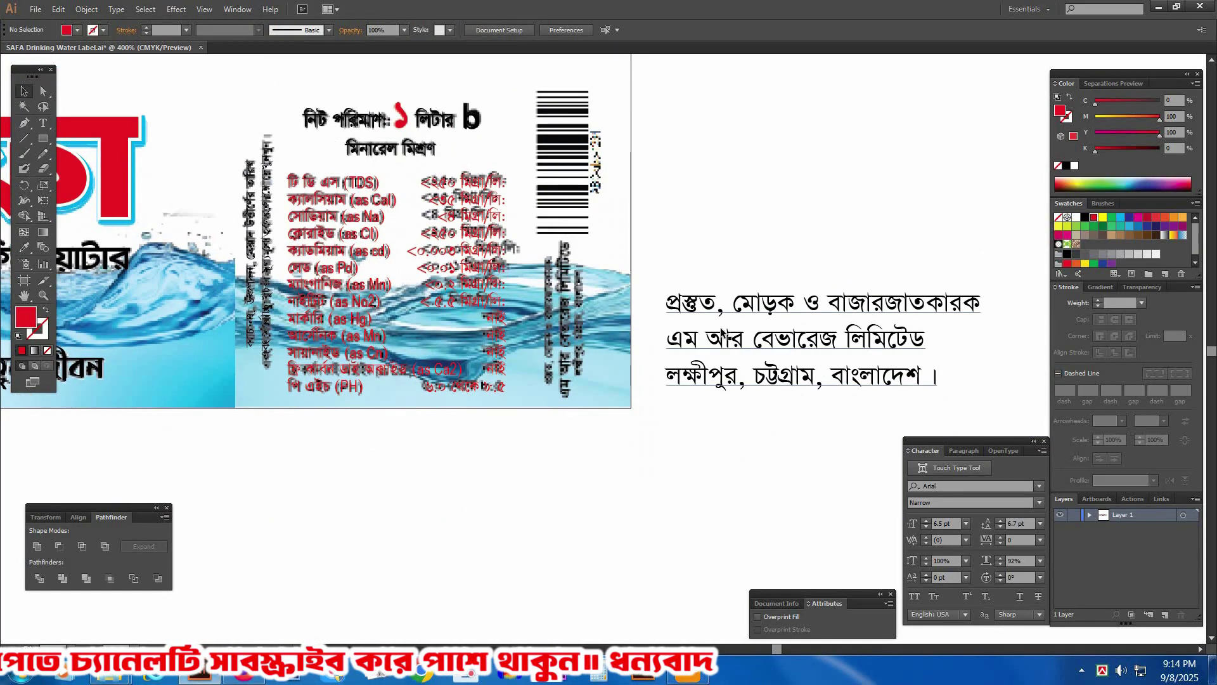
pyautogui.click(749, 347)
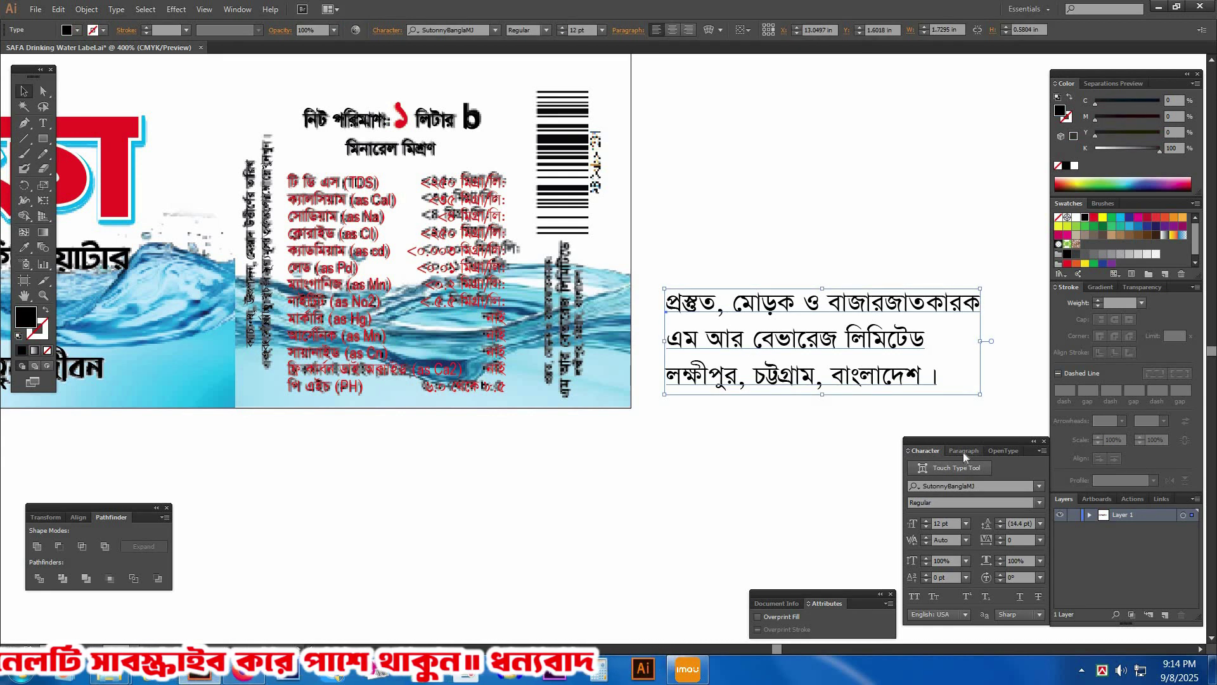
pyautogui.click(964, 450)
pyautogui.click(935, 468)
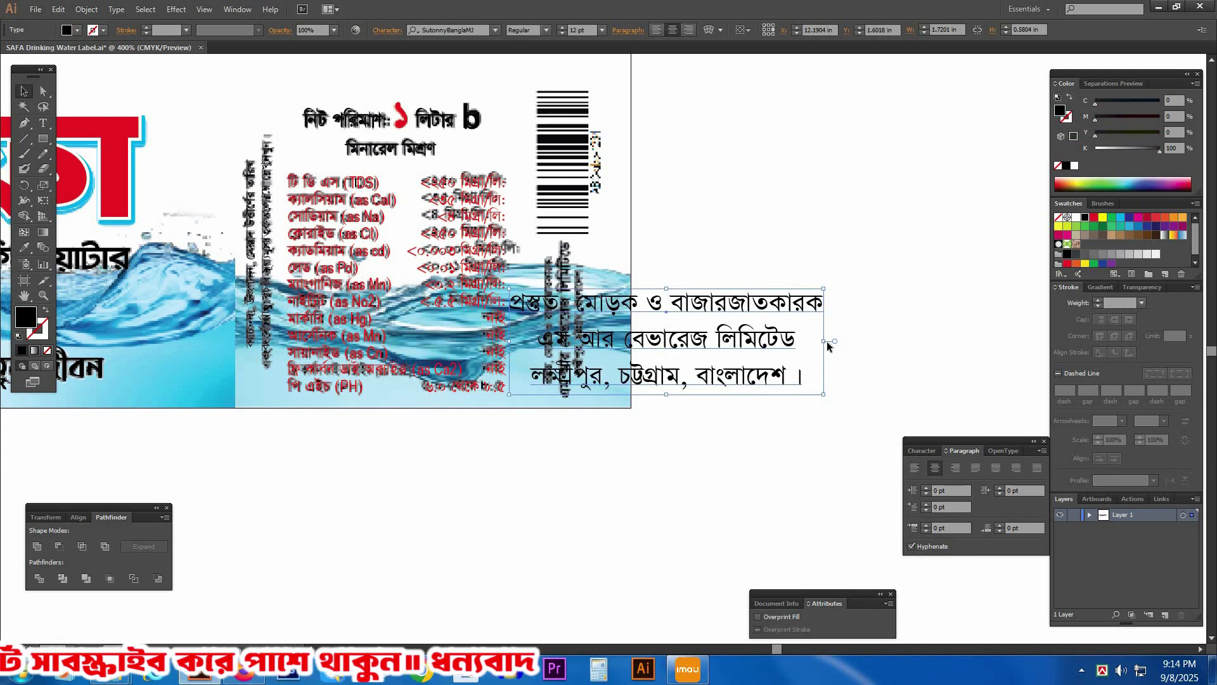
pyautogui.moveTo(832, 341)
pyautogui.mouseDown()
pyautogui.moveTo(730, 221)
pyautogui.moveTo(683, 201)
pyautogui.mouseUp()
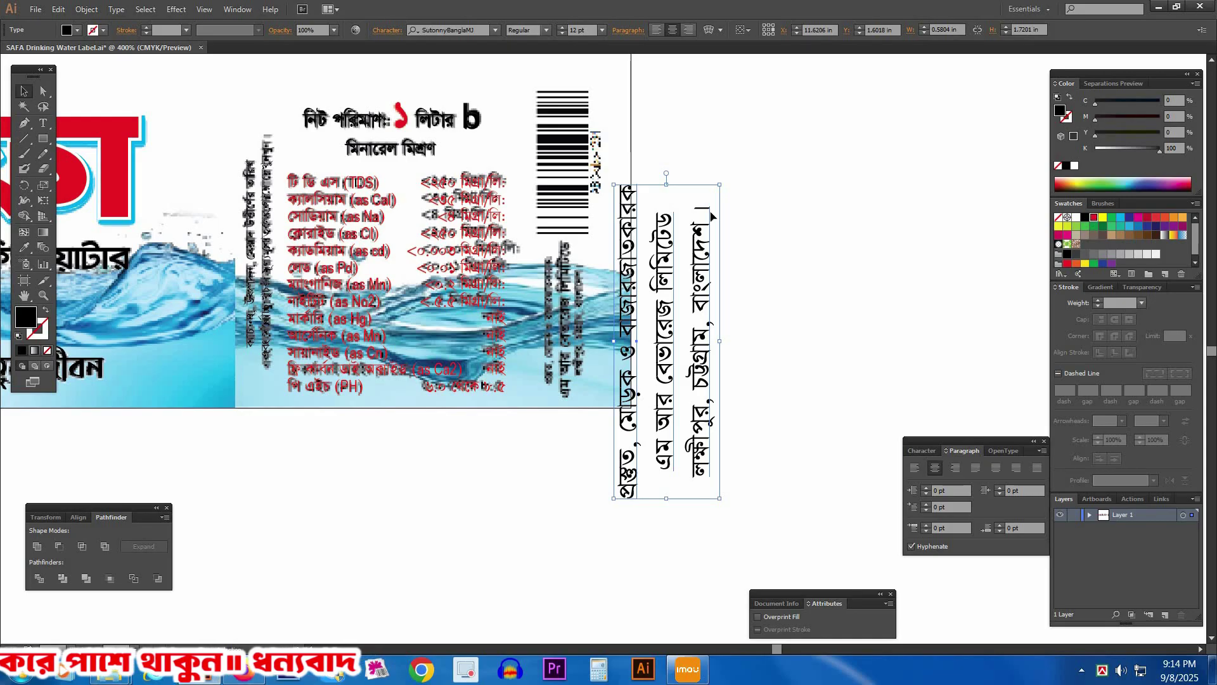
# - Scale the vertical manufacturer text down to about 5.13 pt in red and place it over the blurred original below the barcode
pyautogui.moveTo(667, 229); pyautogui.dragTo(667, 254)
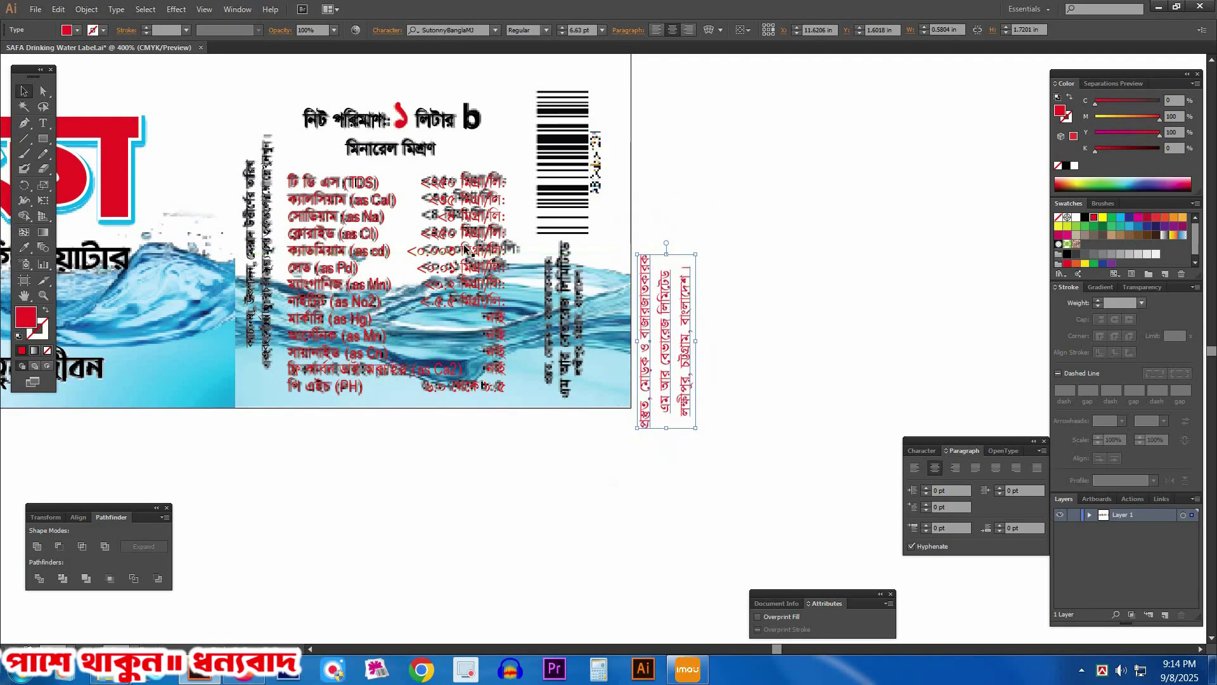
pyautogui.moveTo(417, 251); pyautogui.dragTo(530, 382)
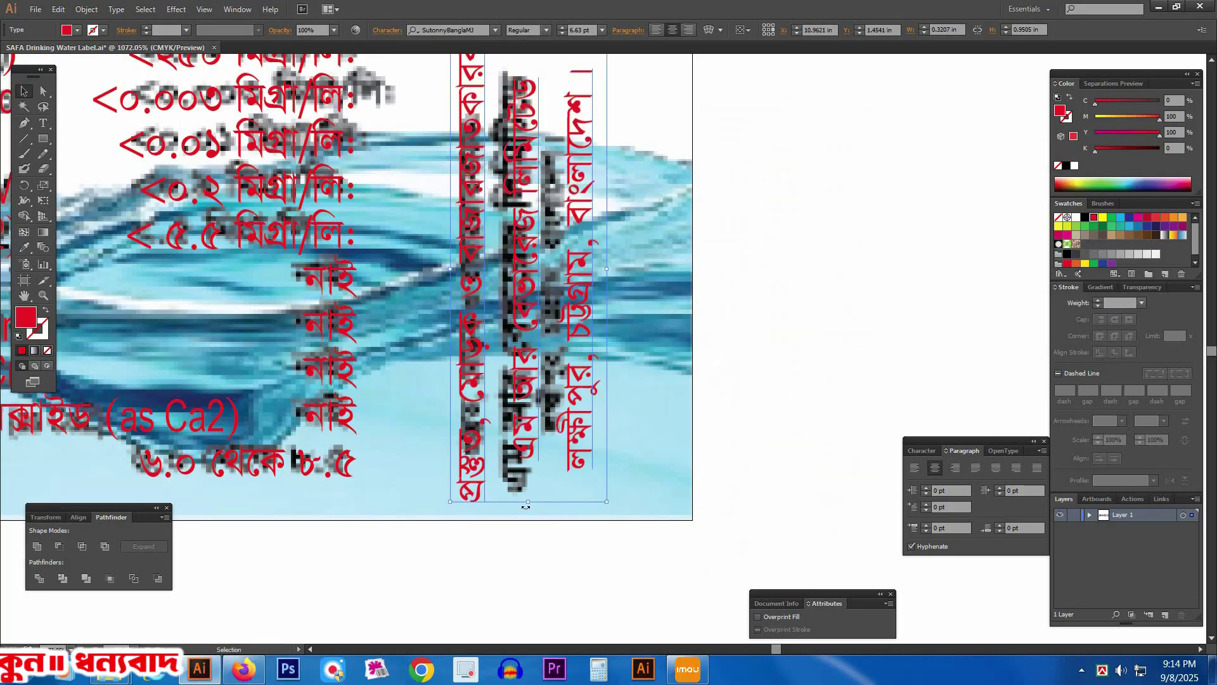
pyautogui.moveTo(528, 502); pyautogui.dragTo(474, 442)
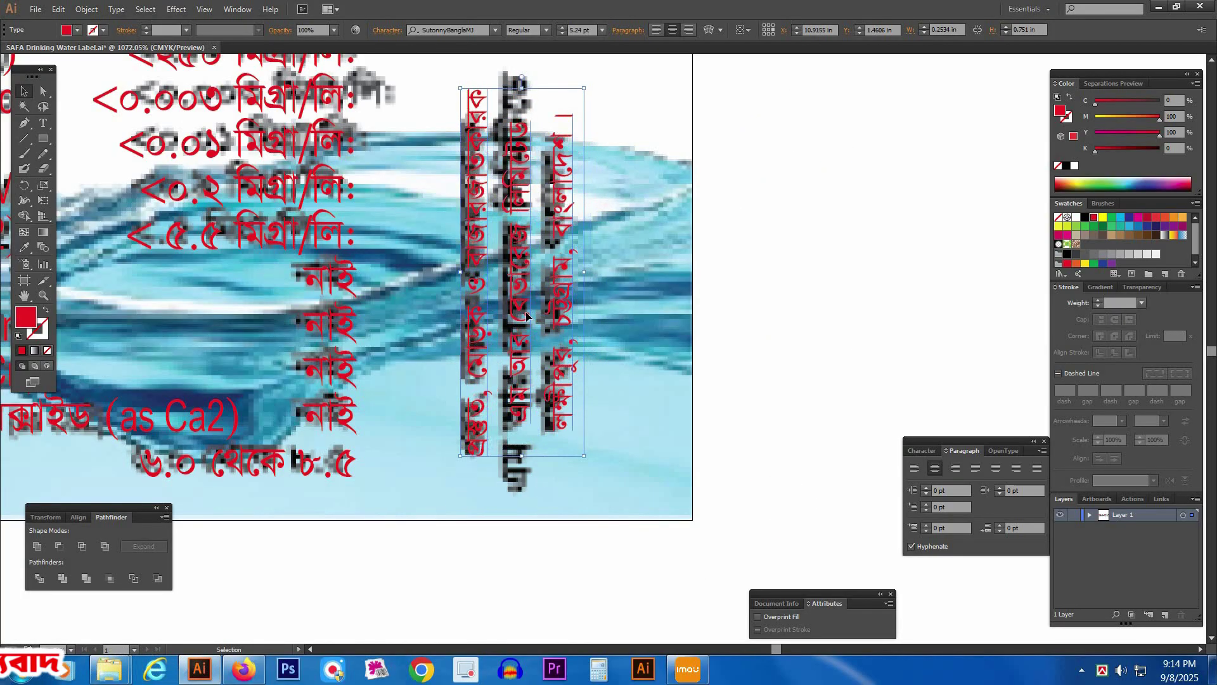
pyautogui.moveTo(516, 232); pyautogui.dragTo(526, 258)
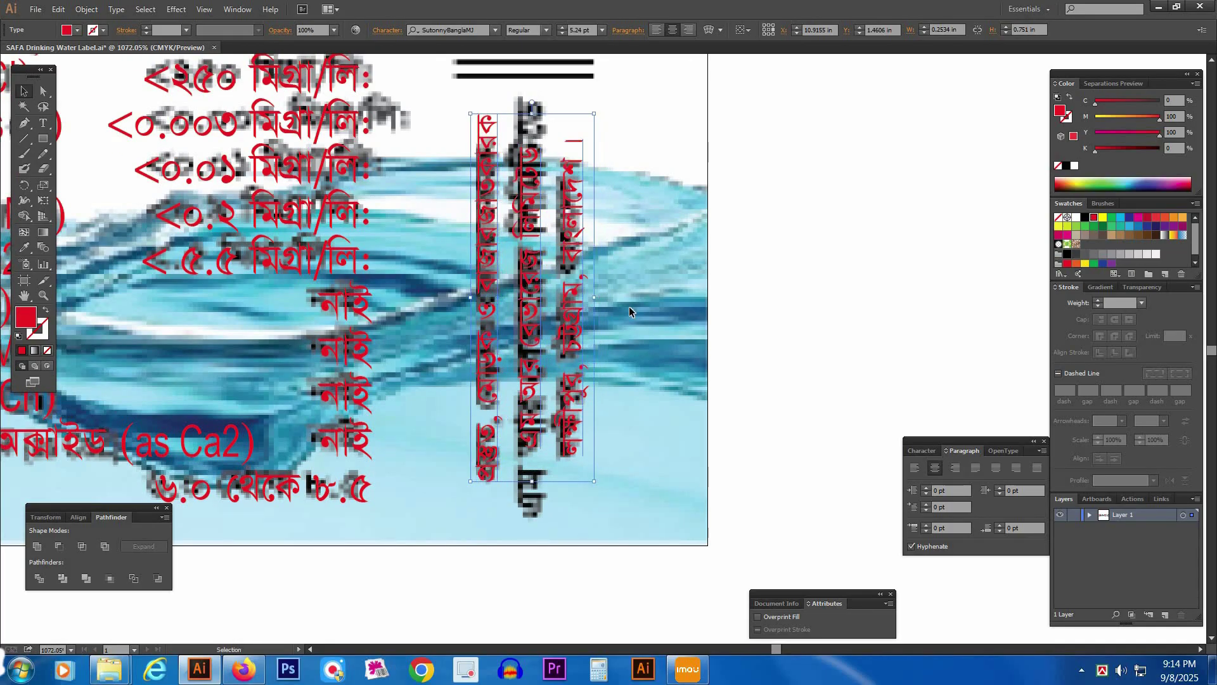
pyautogui.moveTo(593, 299); pyautogui.dragTo(590, 299)
# - Make the company name line এম আর বেভারেজ লিমিটেড bold at 7 pt to match the blurred original
pyautogui.press('t')
pyautogui.tripleClick(531, 296)
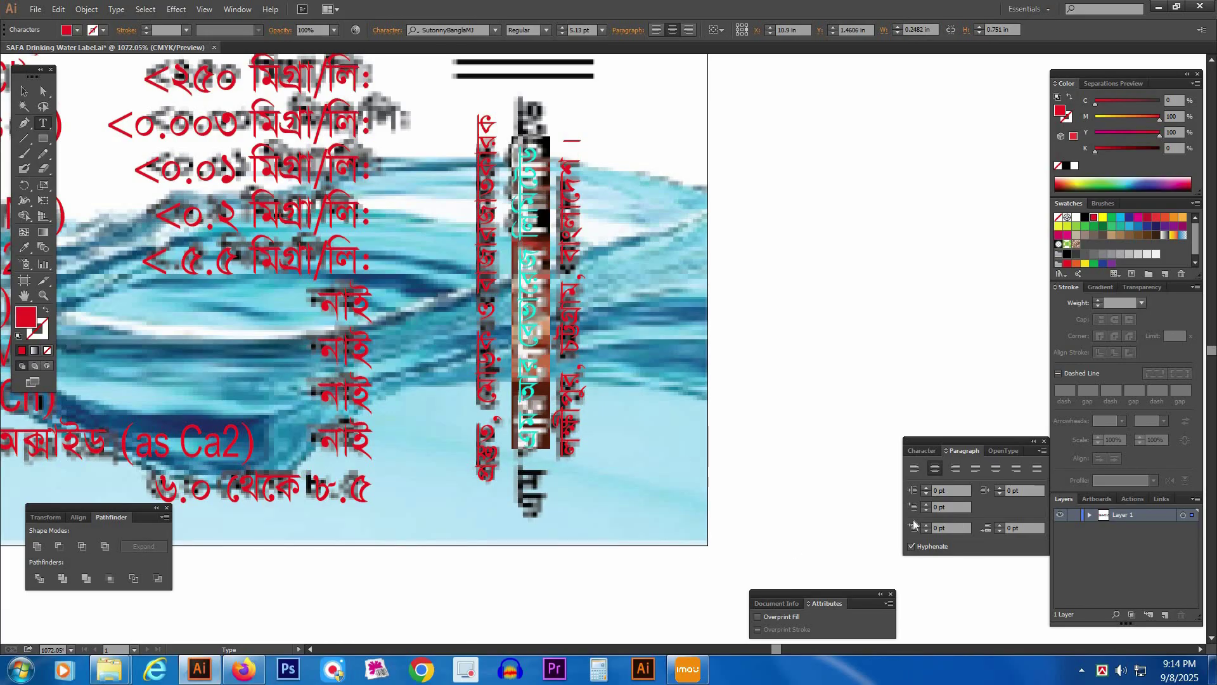
pyautogui.click(922, 451)
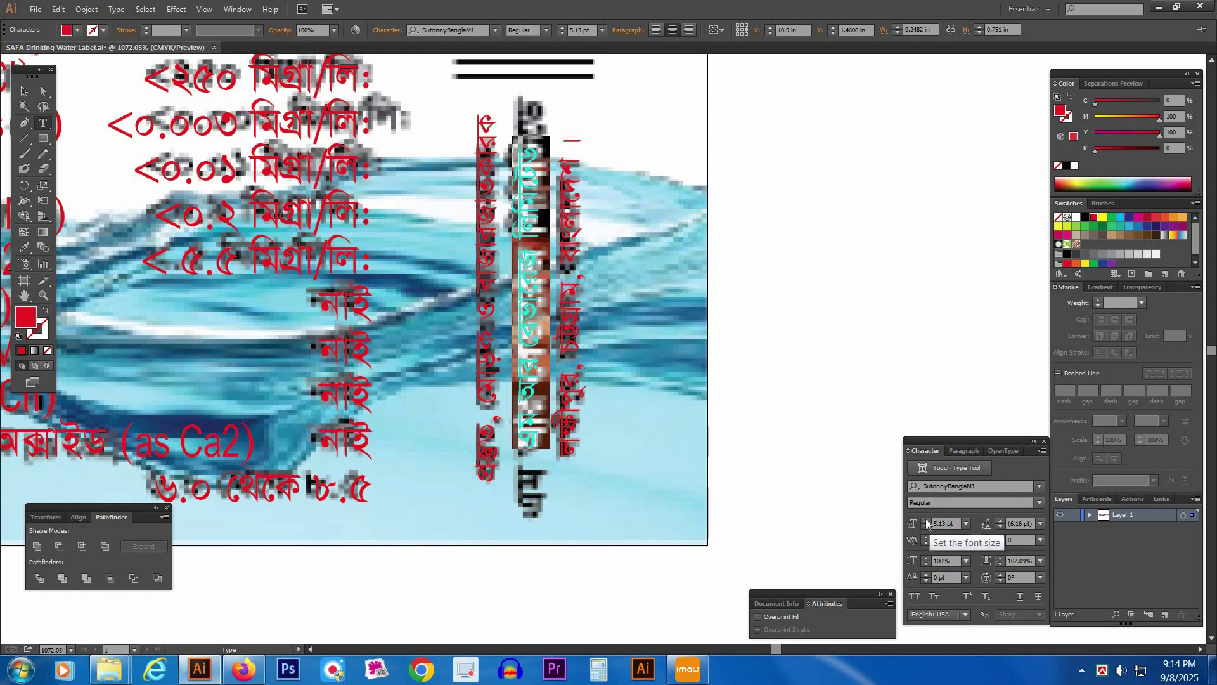
pyautogui.click(926, 521)
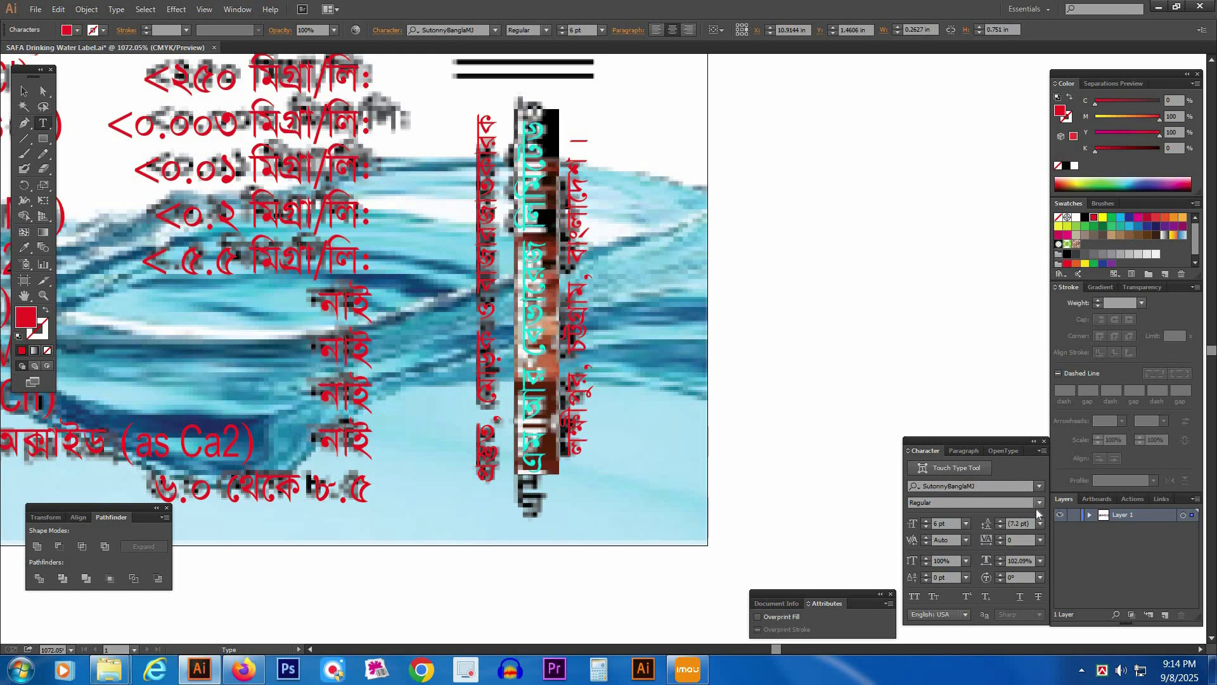
pyautogui.click(1039, 503)
pyautogui.click(934, 543)
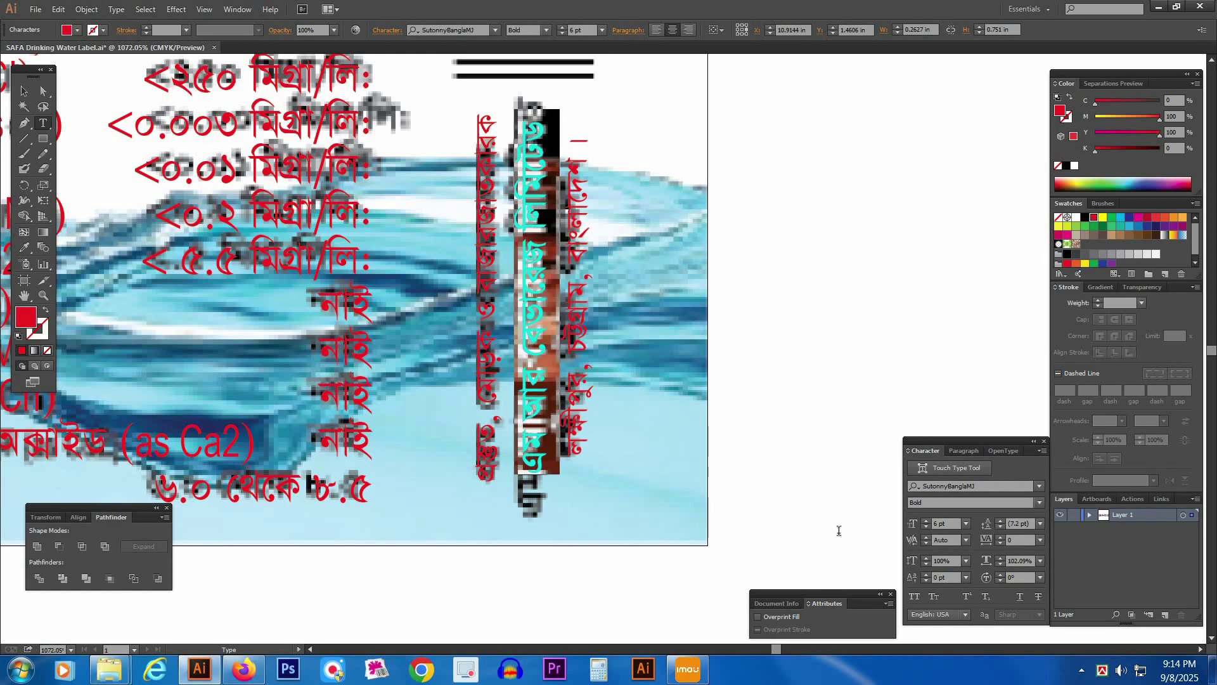
pyautogui.click(926, 520)
pyautogui.press('Escape')
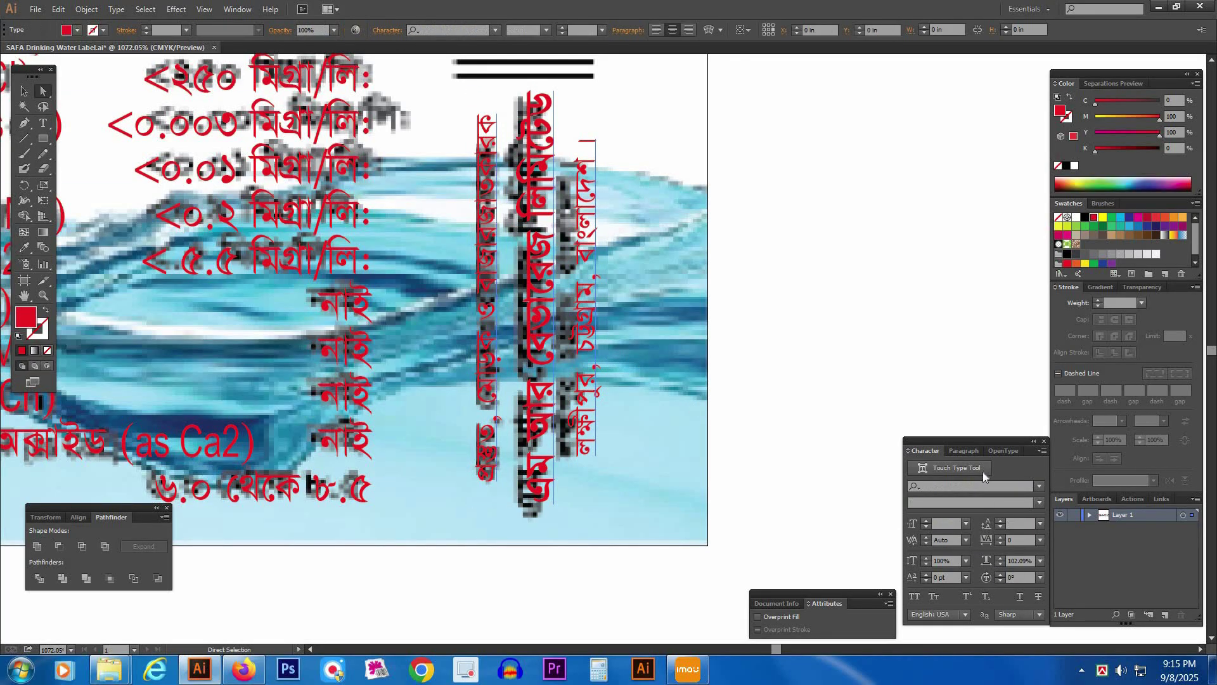
# - Set the line spacing of the manufacturer text to 7 pt and shift the block down about 0.01 in over the blurred text
pyautogui.click(1001, 526)
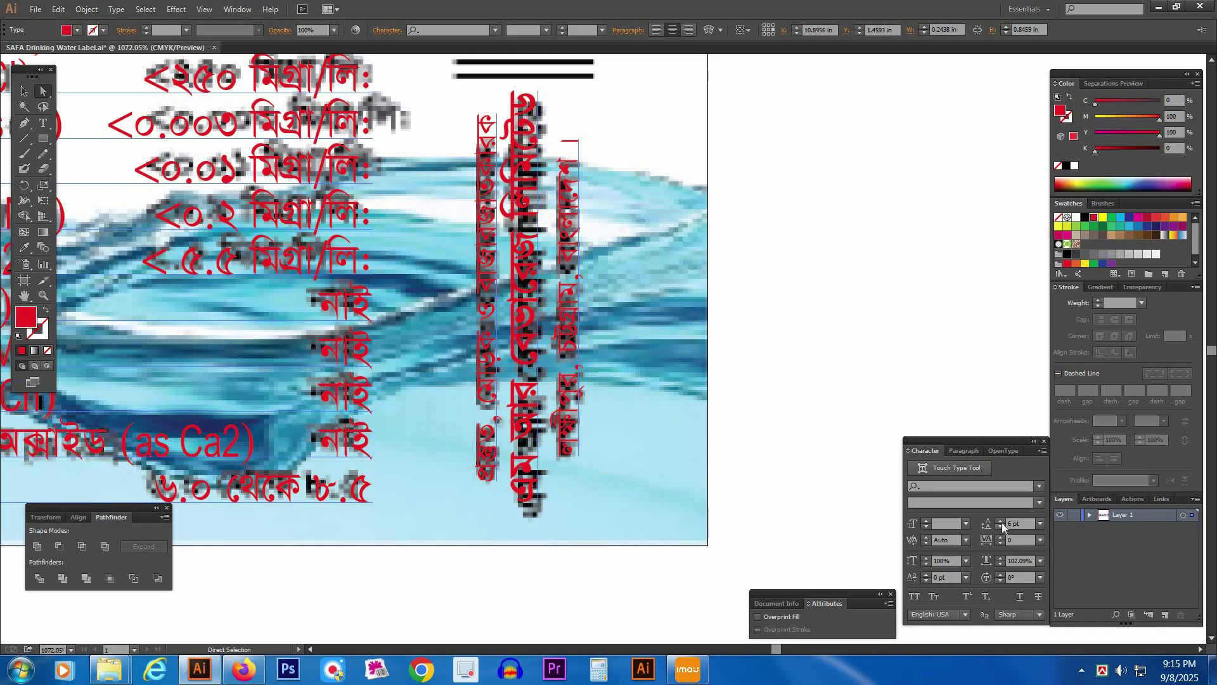
pyautogui.click(1002, 520)
pyautogui.press('v')
pyautogui.click(866, 329)
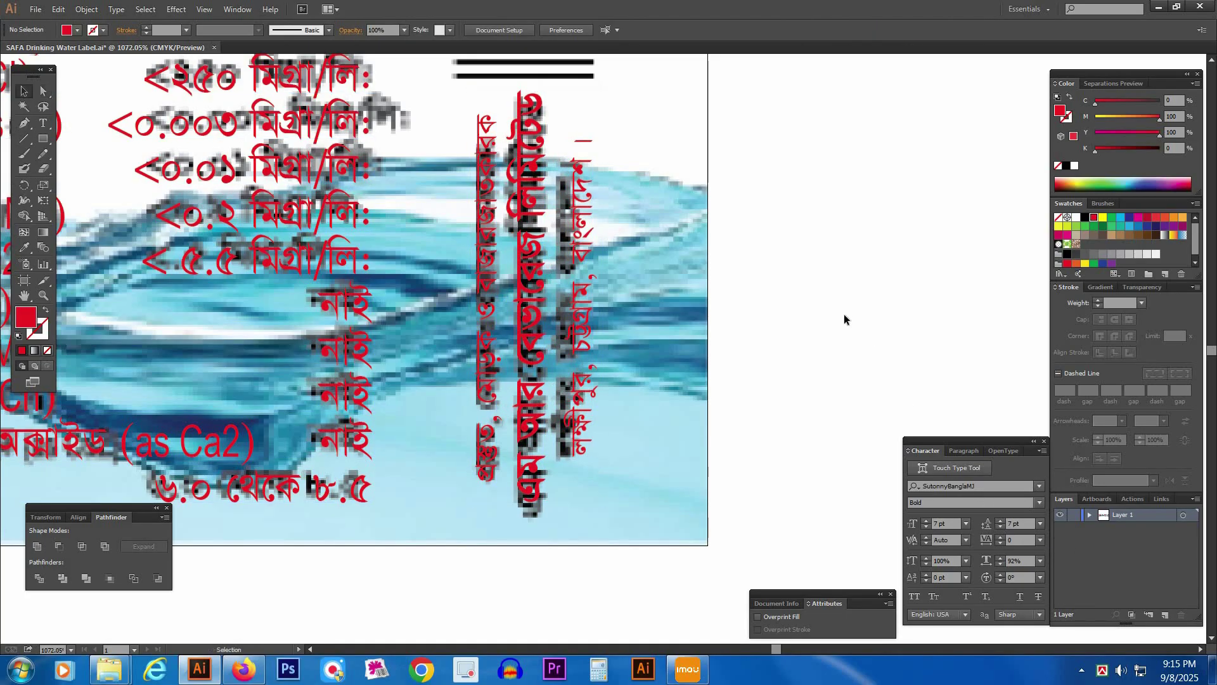
pyautogui.moveTo(534, 303); pyautogui.dragTo(534, 308)
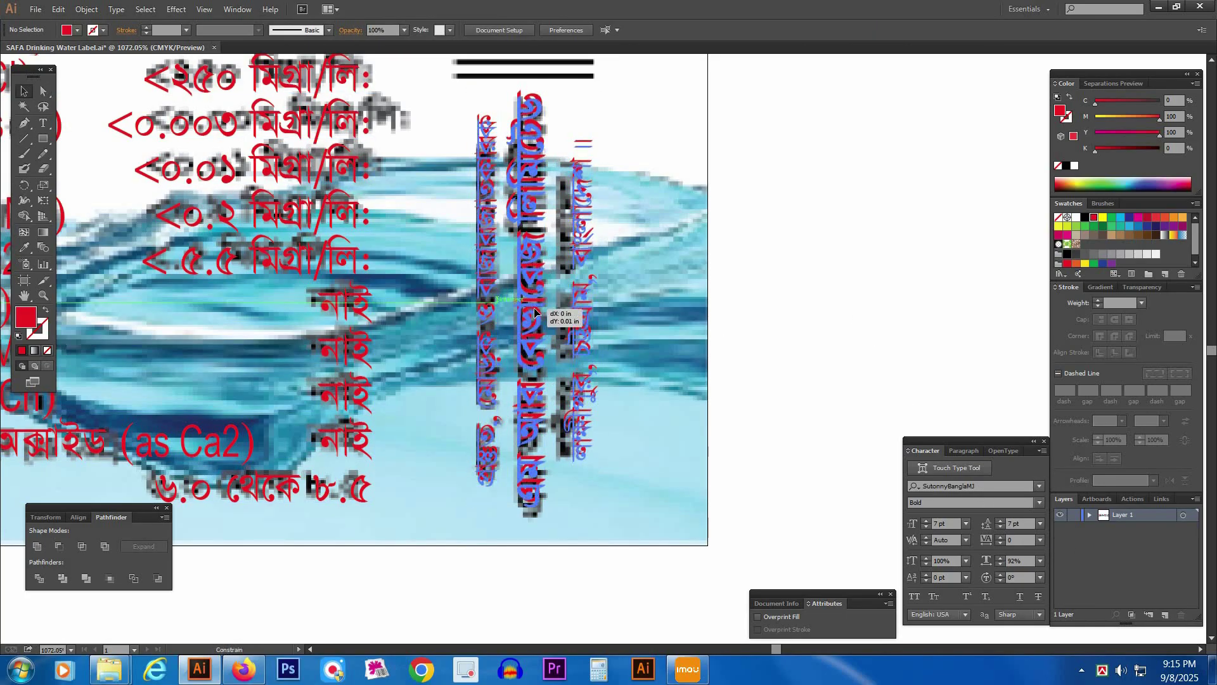
pyautogui.click(832, 313)
# - Review the whole label, comparing its outline view with the preview to check the recreated text
pyautogui.keyDown('ctrl'); pyautogui.keyDown('alt'); pyautogui.click(445, 356); pyautogui.keyUp('alt'); pyautogui.keyUp('ctrl')
pyautogui.keyDown('ctrl'); pyautogui.keyDown('alt'); pyautogui.click(445, 356); pyautogui.keyUp('alt'); pyautogui.keyUp('ctrl')
pyautogui.moveTo(891, 197); pyautogui.dragTo(693, 335)
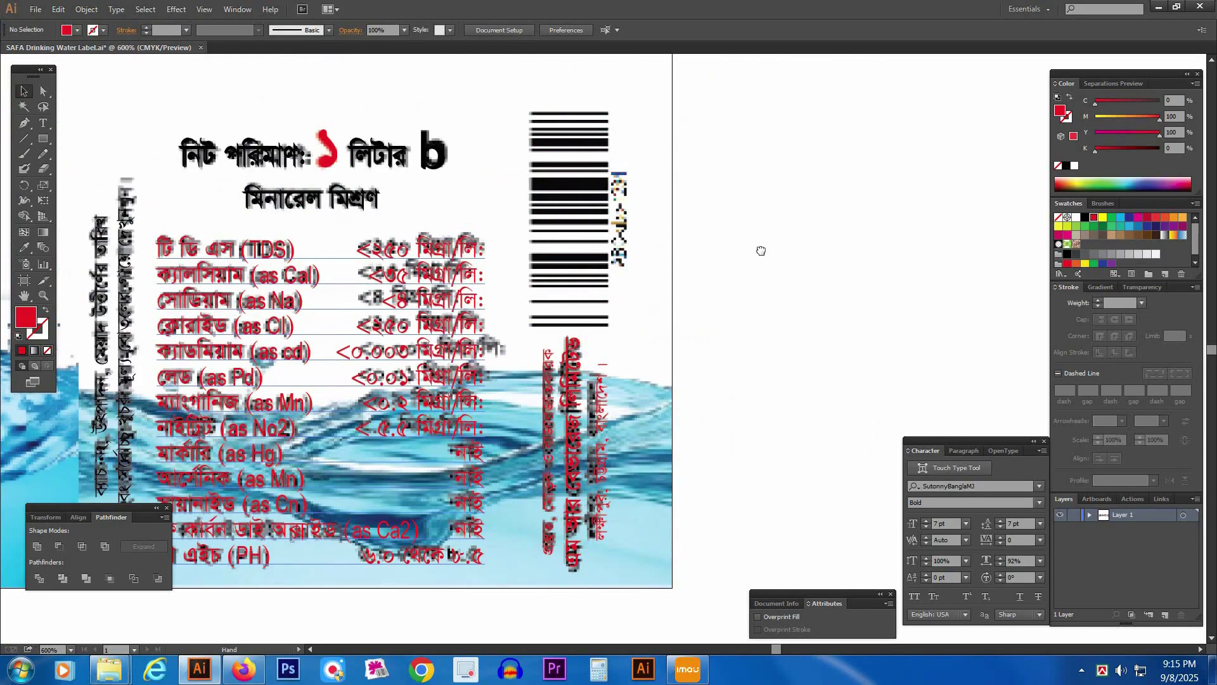
pyautogui.moveTo(761, 251); pyautogui.dragTo(704, 293)
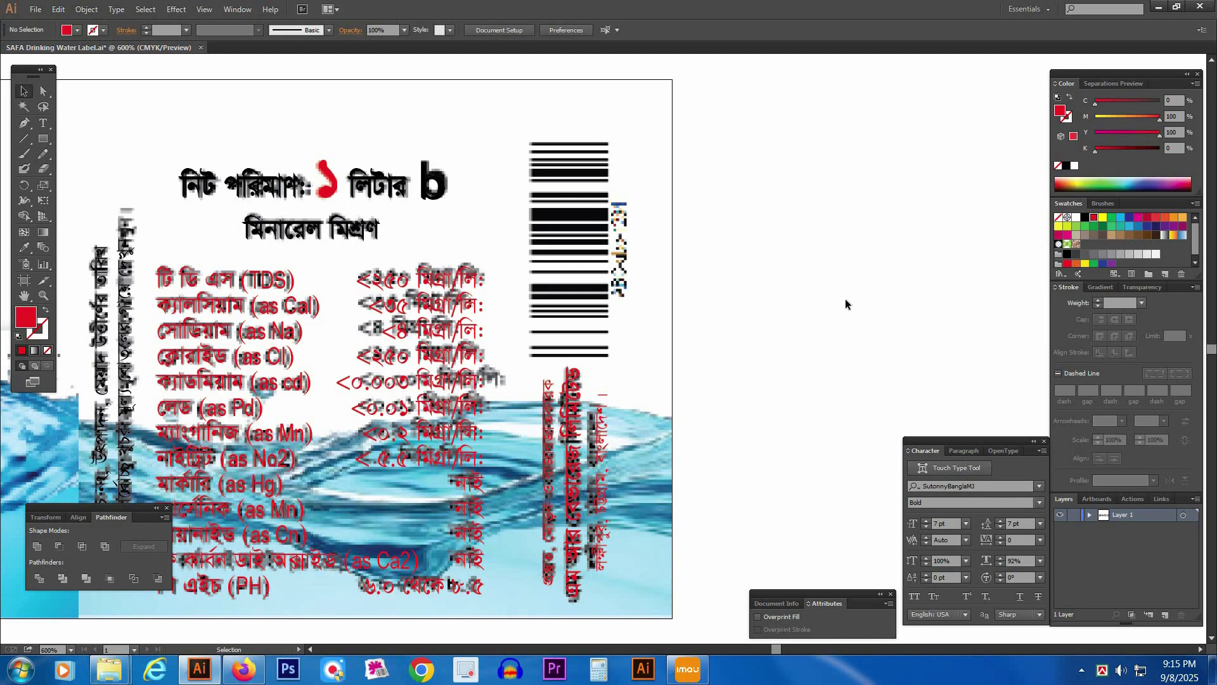
pyautogui.hotkey('ctrl', '-')
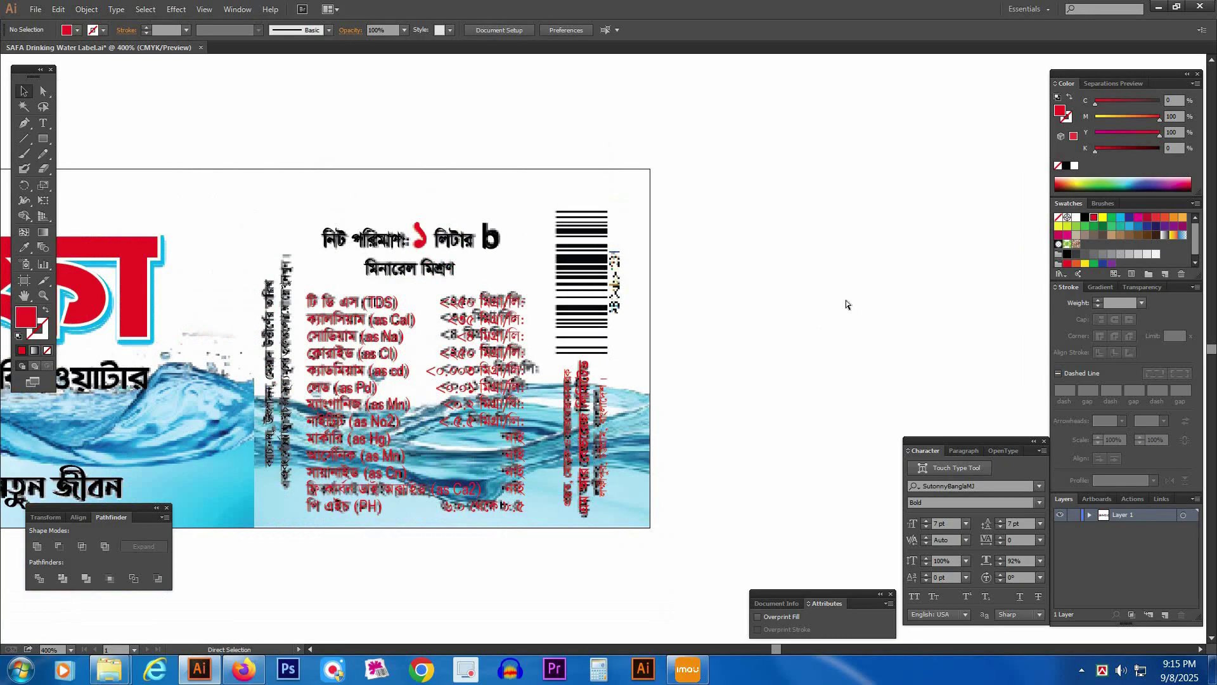
pyautogui.moveTo(237, 396); pyautogui.dragTo(556, 277)
pyautogui.keyDown('ctrl'); pyautogui.keyDown('alt'); pyautogui.click(499, 330); pyautogui.keyUp('alt'); pyautogui.keyUp('ctrl')
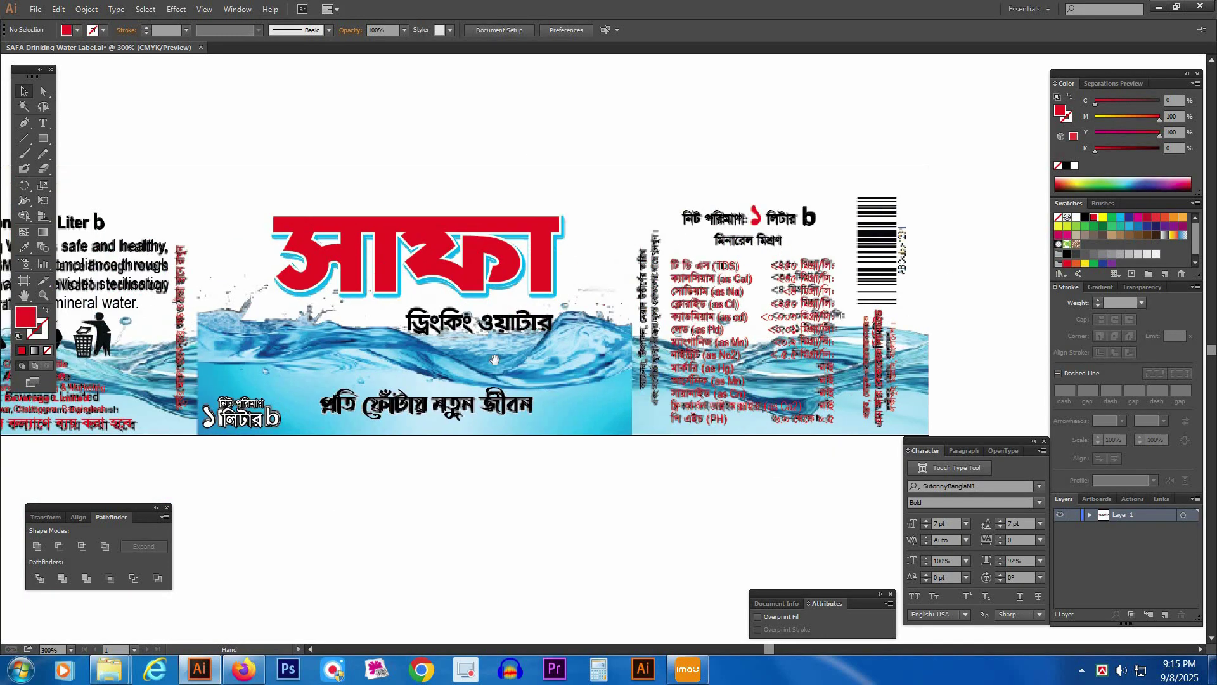
pyautogui.keyDown('ctrl'); pyautogui.keyDown('alt'); pyautogui.click(511, 356); pyautogui.keyUp('alt'); pyautogui.keyUp('ctrl')
pyautogui.moveTo(433, 382); pyautogui.dragTo(630, 382)
pyautogui.hotkey('ctrl', 'y')
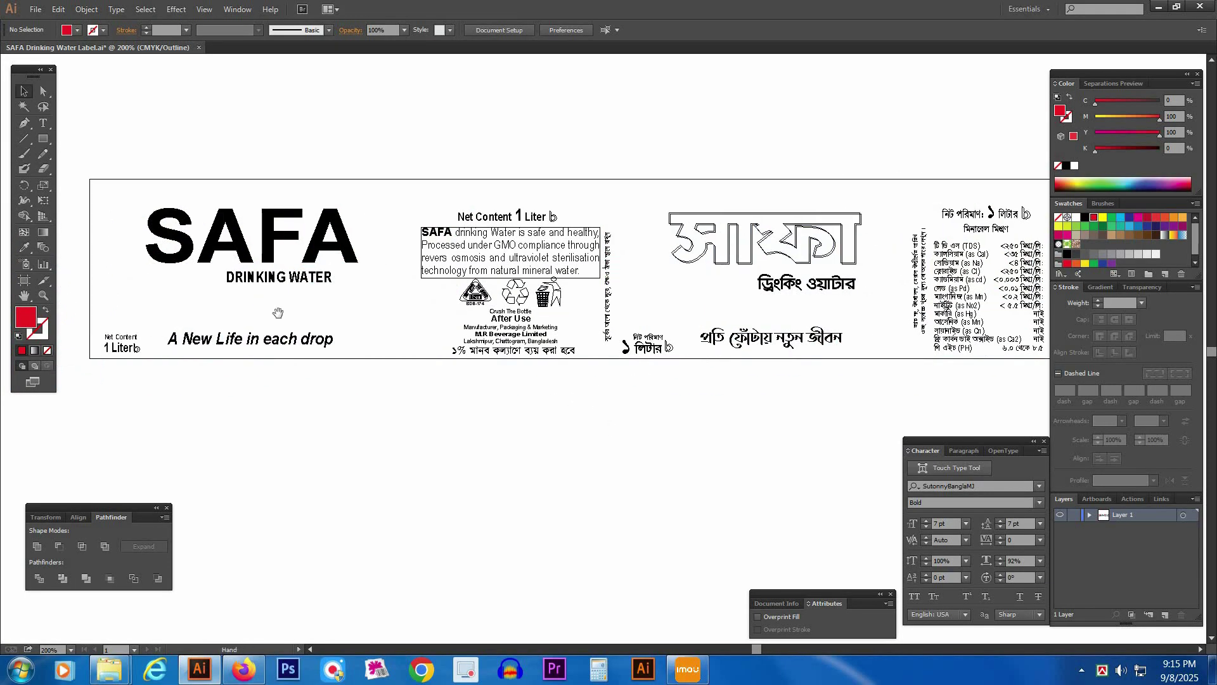
pyautogui.hotkey('ctrl', 'y')
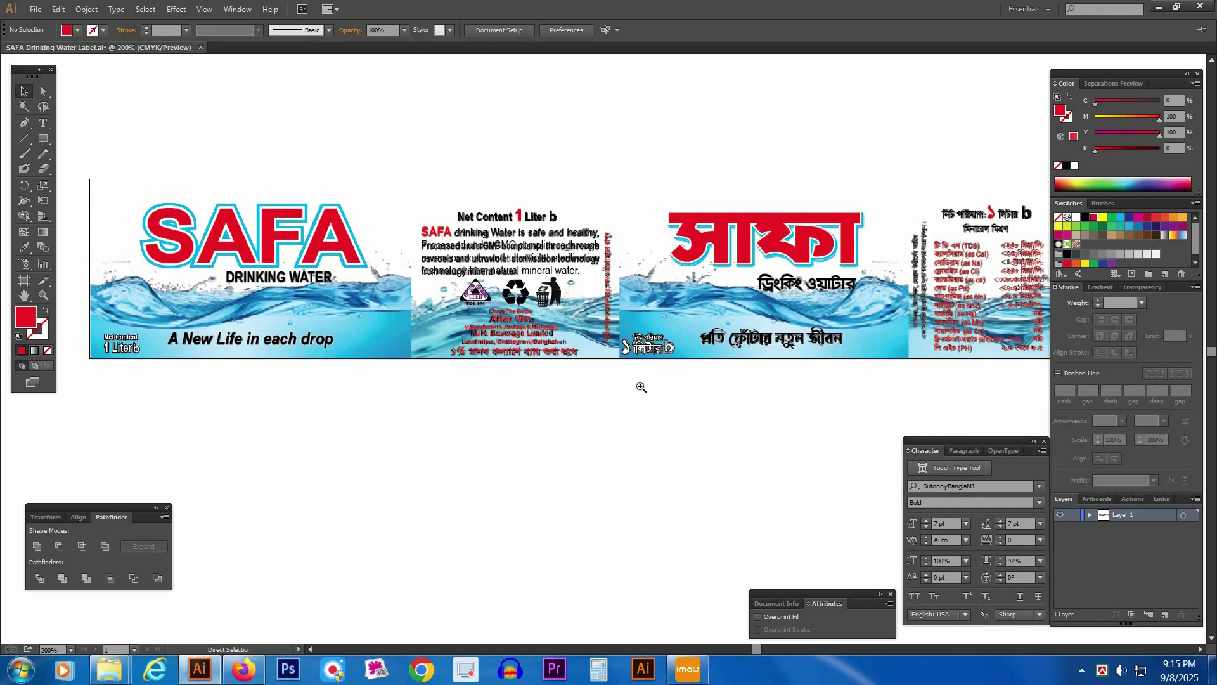
pyautogui.hotkey('ctrl', '-')
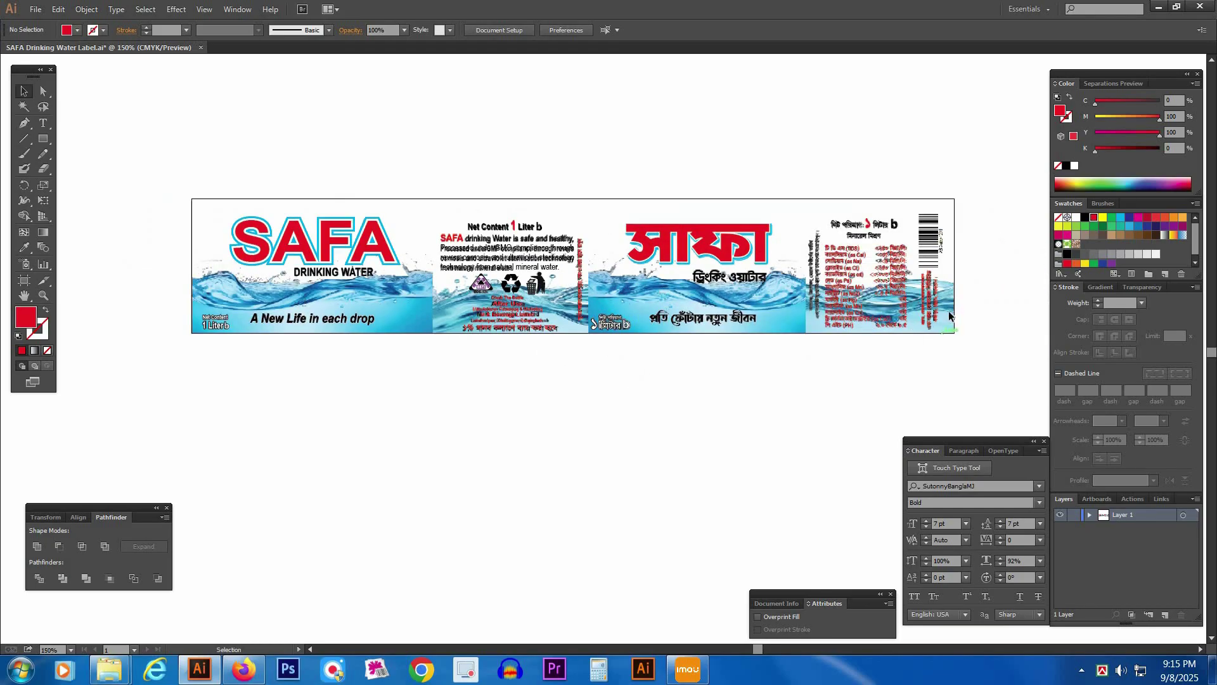
# - Draw a rectangle over the entire label from corner to corner and give it a red 1 pt stroke with no fill
pyautogui.click(43, 138)
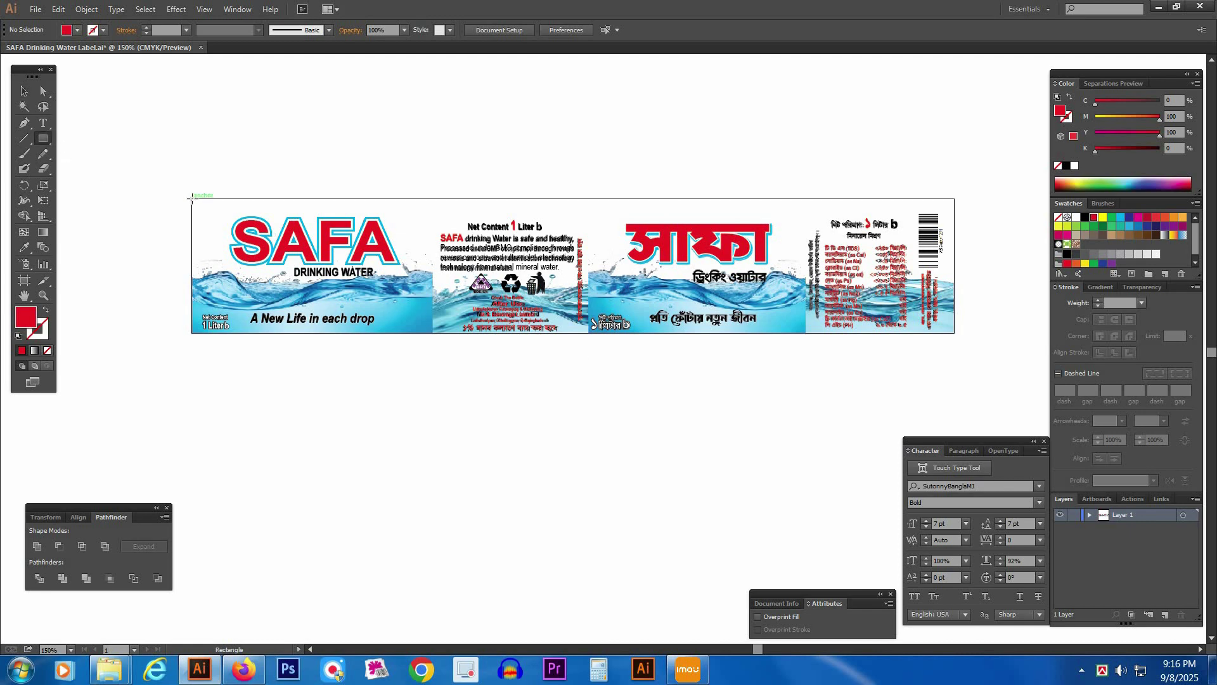
pyautogui.moveTo(192, 199); pyautogui.dragTo(955, 331)
pyautogui.press('/')
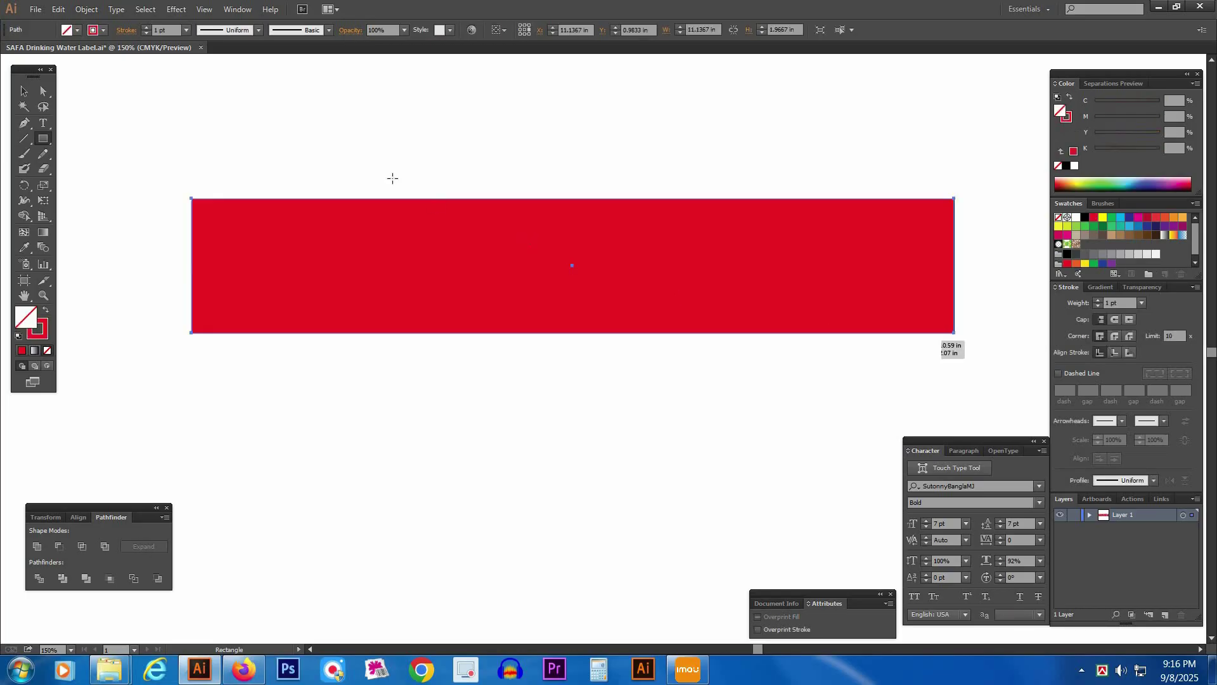
# - Hide the panels and inspect how the rectangle's upper-left and lower-right corners line up with the label's edges
pyautogui.press('Tab')
pyautogui.moveTo(151, 156); pyautogui.dragTo(245, 217)
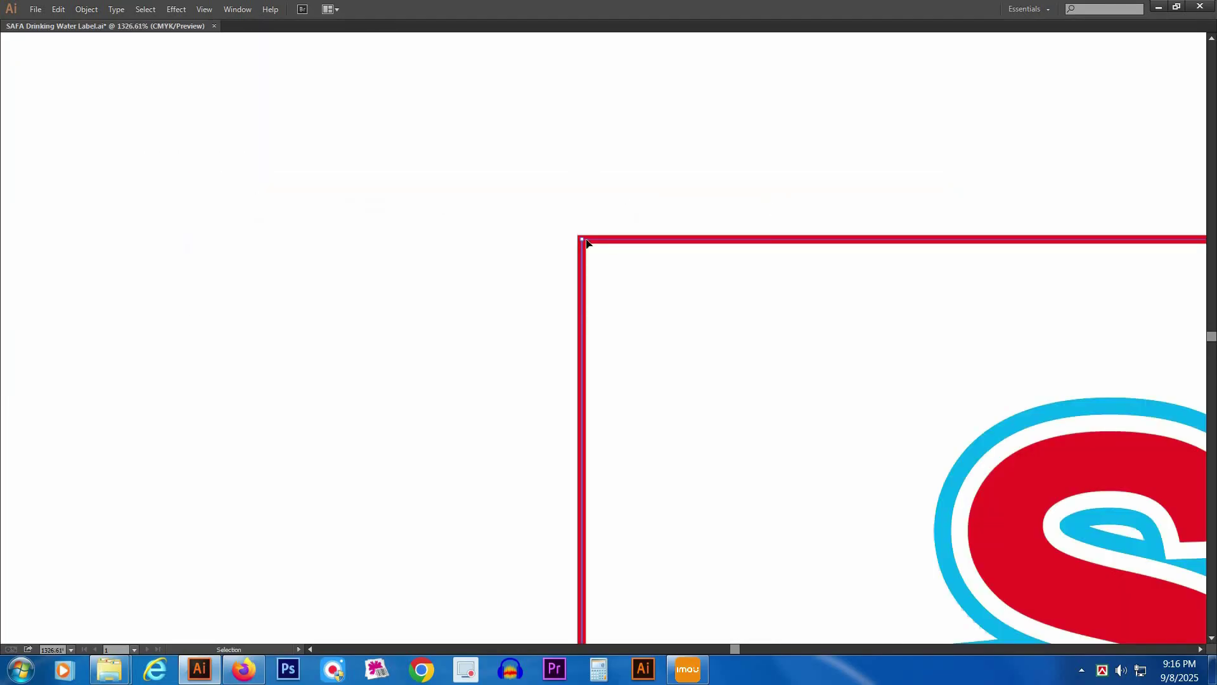
pyautogui.keyDown('alt'); pyautogui.click(791, 400); pyautogui.keyUp('alt')
pyautogui.keyDown('alt'); pyautogui.click(786, 399); pyautogui.keyUp('alt')
pyautogui.keyDown('alt'); pyautogui.click(785, 398); pyautogui.keyUp('alt')
pyautogui.keyDown('alt'); pyautogui.click(785, 398); pyautogui.keyUp('alt')
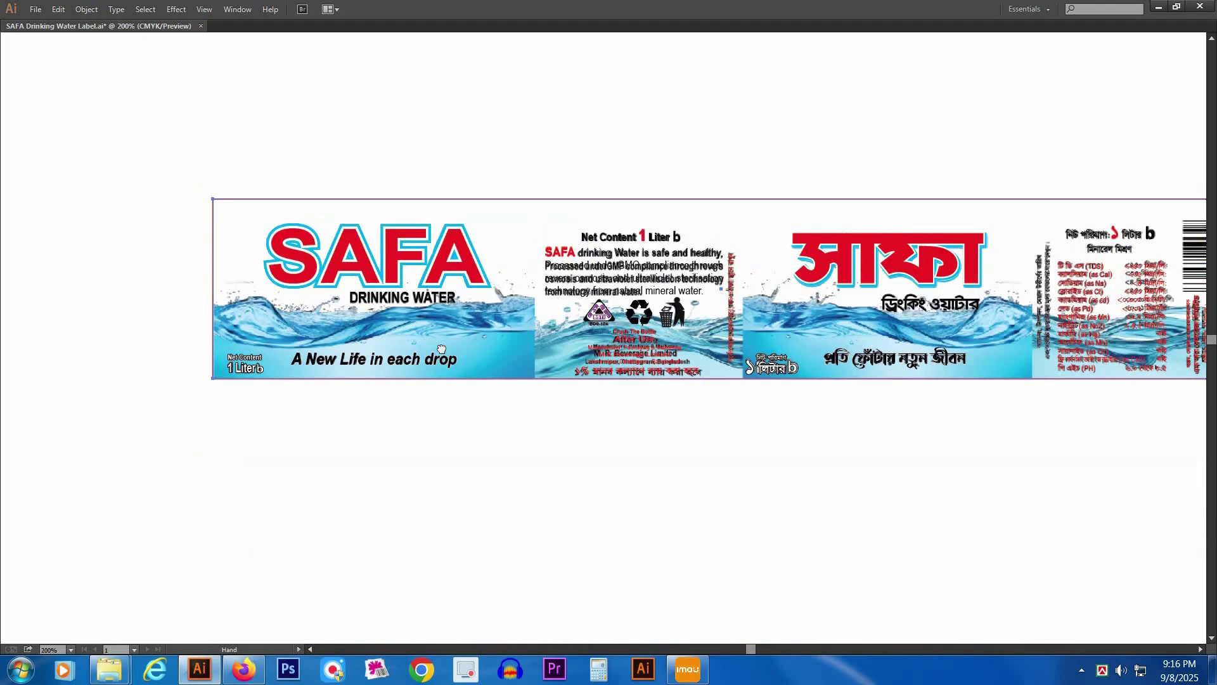
pyautogui.moveTo(1131, 383); pyautogui.dragTo(506, 338)
pyautogui.moveTo(645, 380); pyautogui.dragTo(501, 279)
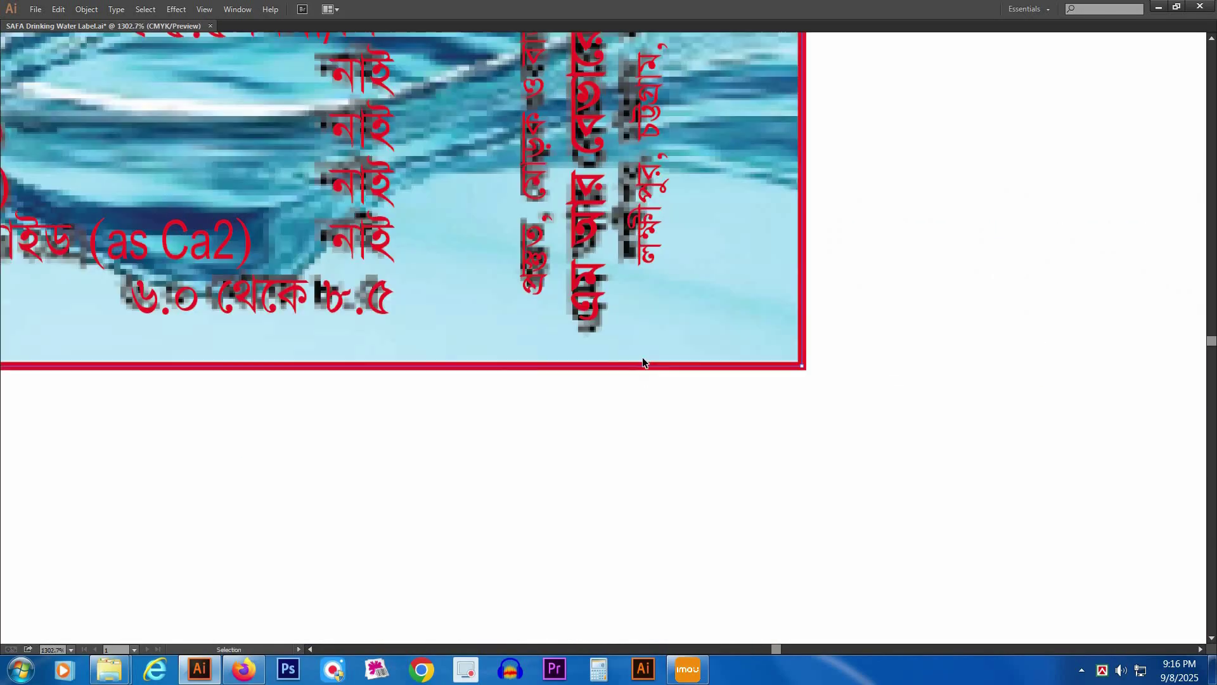
pyautogui.keyDown('ctrl'); pyautogui.keyDown('alt'); pyautogui.click(252, 381); pyautogui.keyUp('alt'); pyautogui.keyUp('ctrl')
pyautogui.keyDown('ctrl'); pyautogui.keyDown('alt'); pyautogui.click(246, 378); pyautogui.keyUp('alt'); pyautogui.keyUp('ctrl')
pyautogui.keyDown('ctrl'); pyautogui.keyDown('alt'); pyautogui.click(245, 378); pyautogui.keyUp('alt'); pyautogui.keyUp('ctrl')
# - Extend the rectangle's lower edge slightly below the label's bottom edge
pyautogui.moveTo(389, 356); pyautogui.dragTo(735, 365)
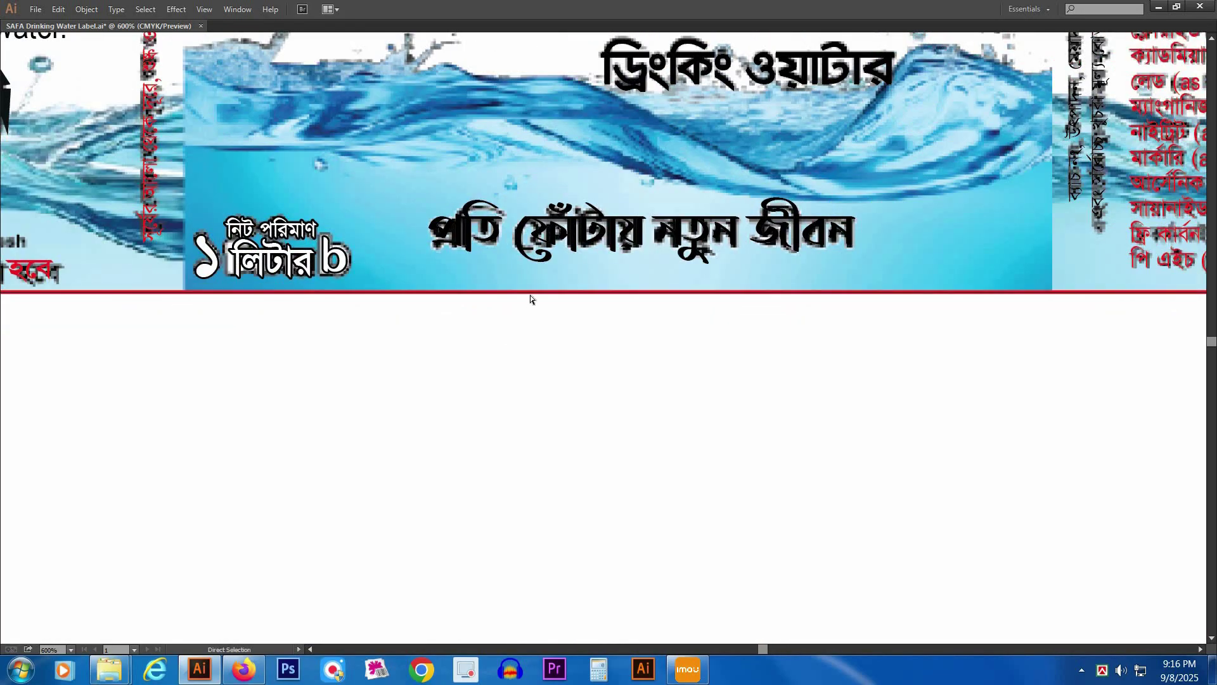
pyautogui.moveTo(531, 292); pyautogui.dragTo(531, 303)
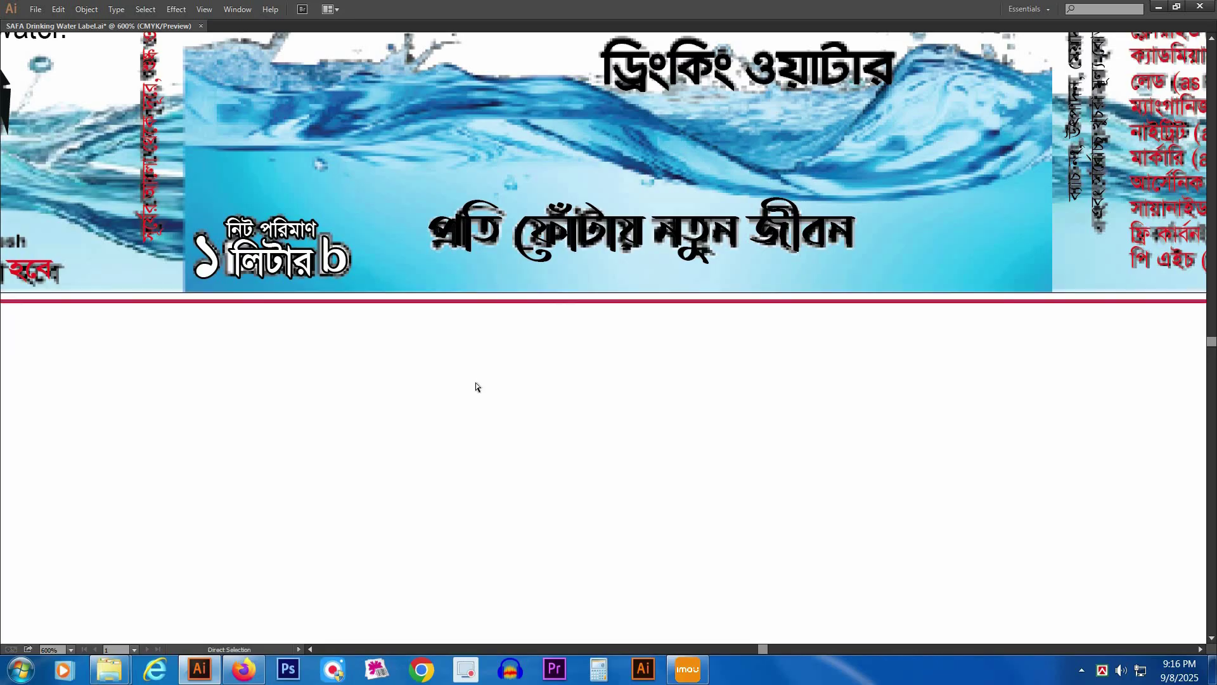
pyautogui.hotkey('ctrl', '-')
pyautogui.hotkey('ctrl', '-')
pyautogui.hotkey('ctrl', '-')
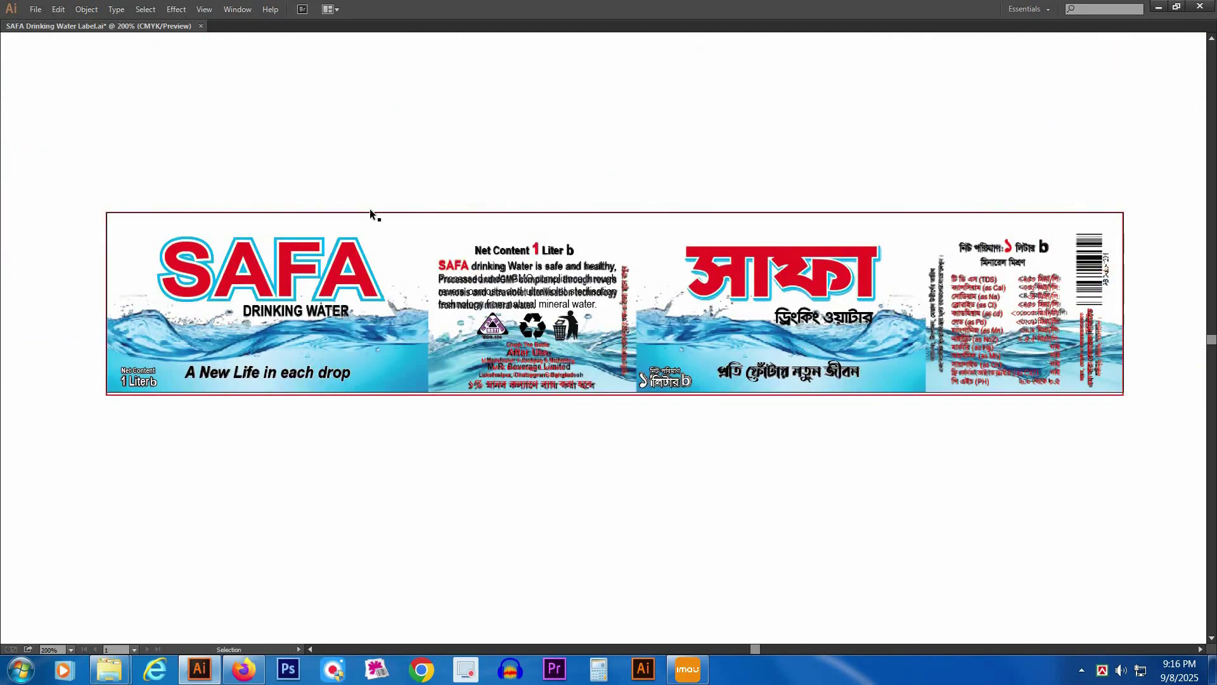
# - Extend the border rectangle evenly above and below the label, making it about 11.14 by 2.11 in
pyautogui.click(371, 213)
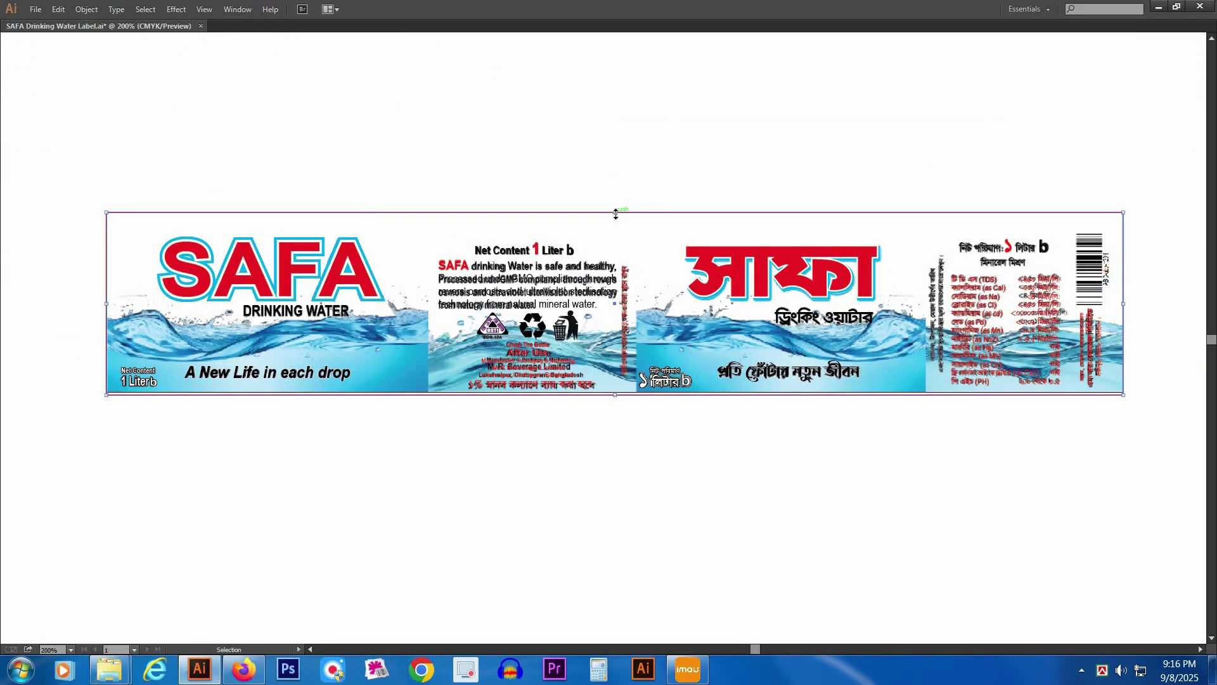
pyautogui.moveTo(615, 214); pyautogui.dragTo(608, 209)
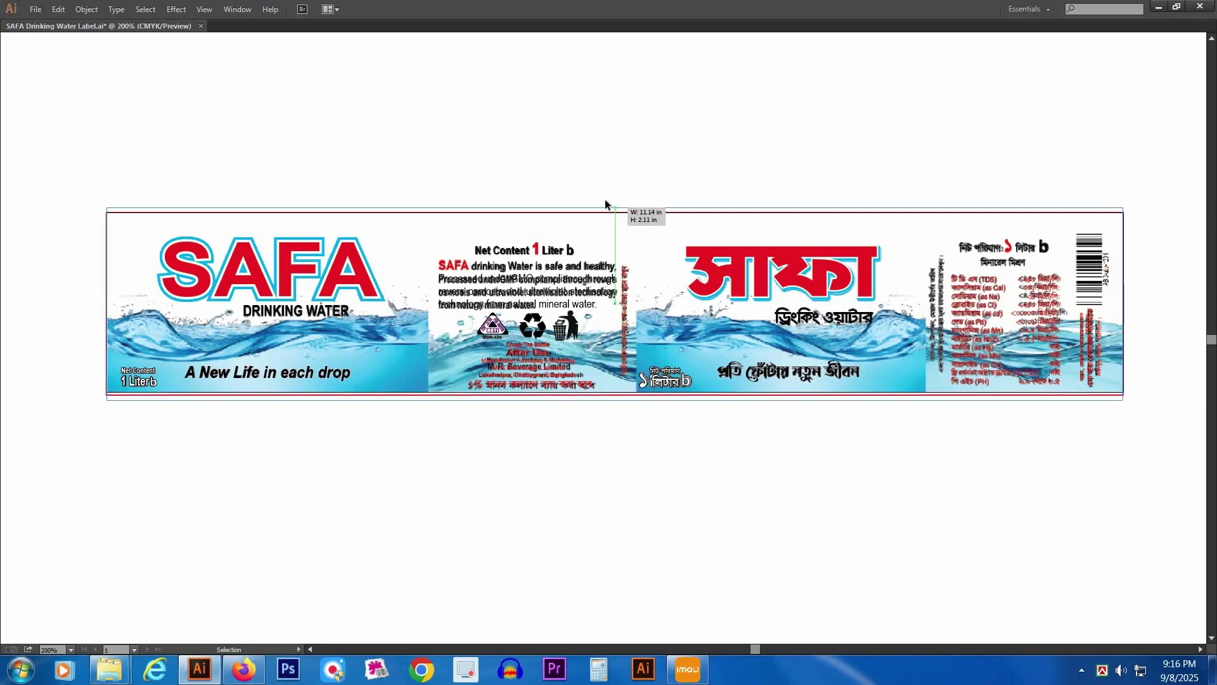
pyautogui.click(589, 168)
pyautogui.scroll(-2, 440, 370)
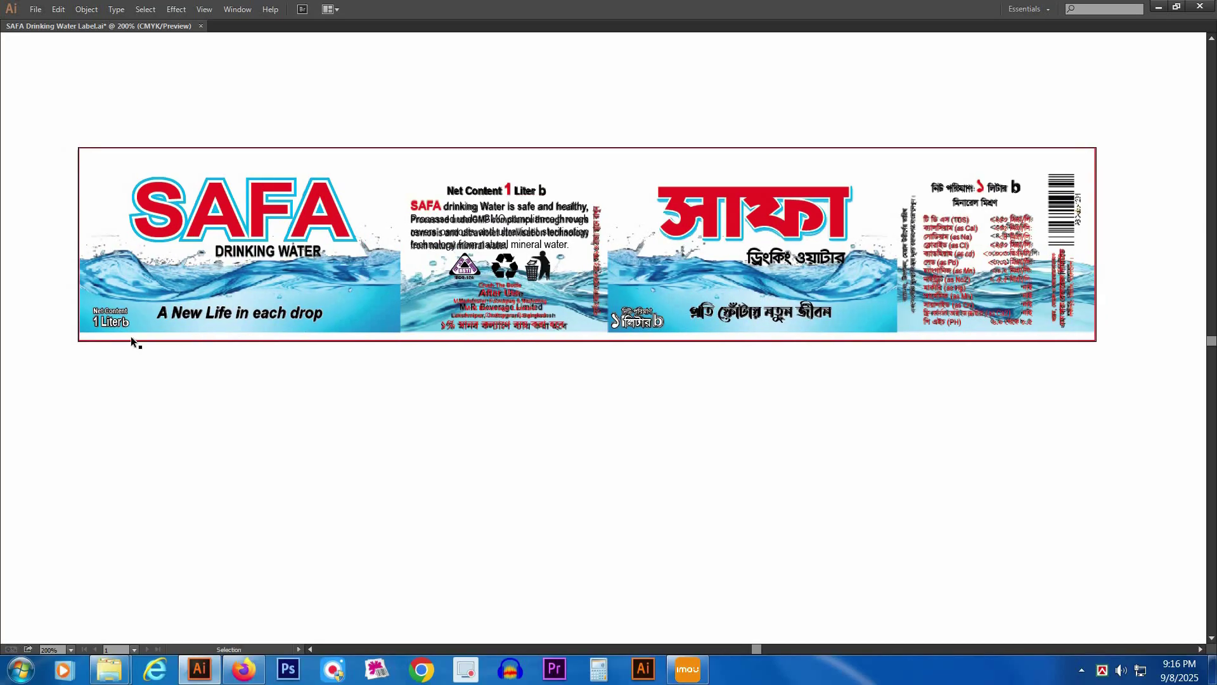
# - Give the English tagline "A New Life in each drop" a white 1 pt stroke around its black fill
pyautogui.moveTo(123, 276); pyautogui.dragTo(468, 379)
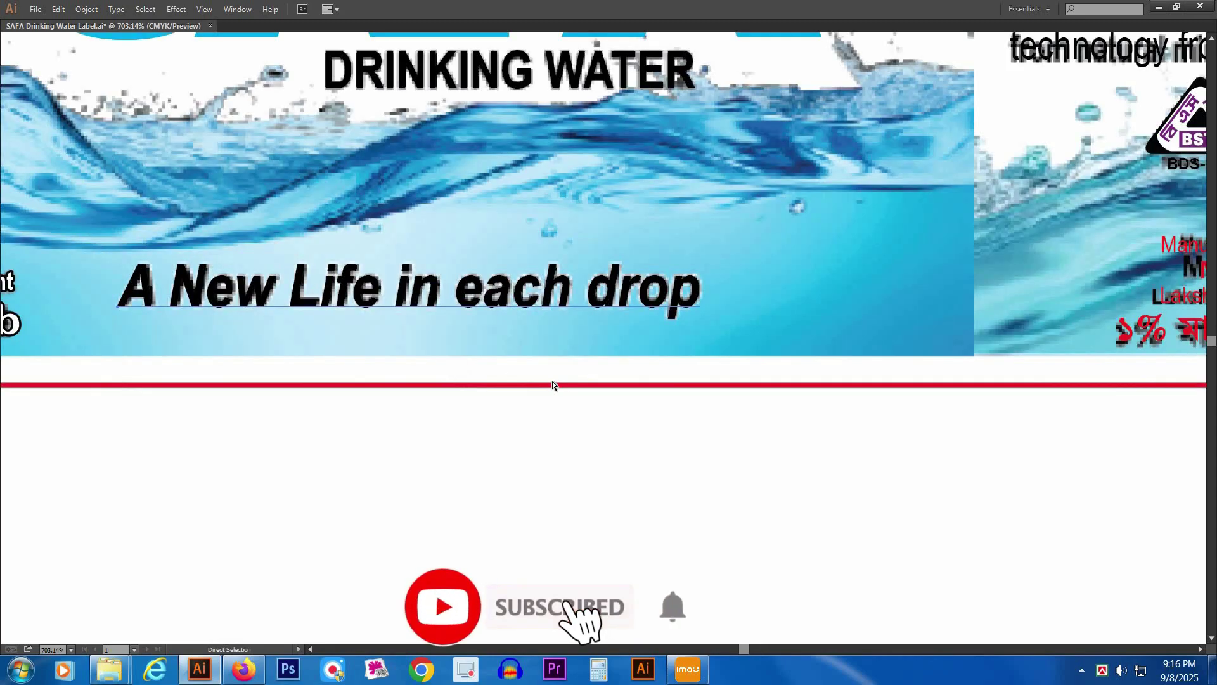
pyautogui.press('Delete')
pyautogui.hotkey('ctrl', 'z')
pyautogui.keyDown('ctrl'); pyautogui.keyDown('alt'); pyautogui.click(574, 322); pyautogui.keyUp('alt'); pyautogui.keyUp('ctrl')
pyautogui.keyDown('ctrl'); pyautogui.keyDown('alt'); pyautogui.click(585, 333); pyautogui.keyUp('alt'); pyautogui.keyUp('ctrl')
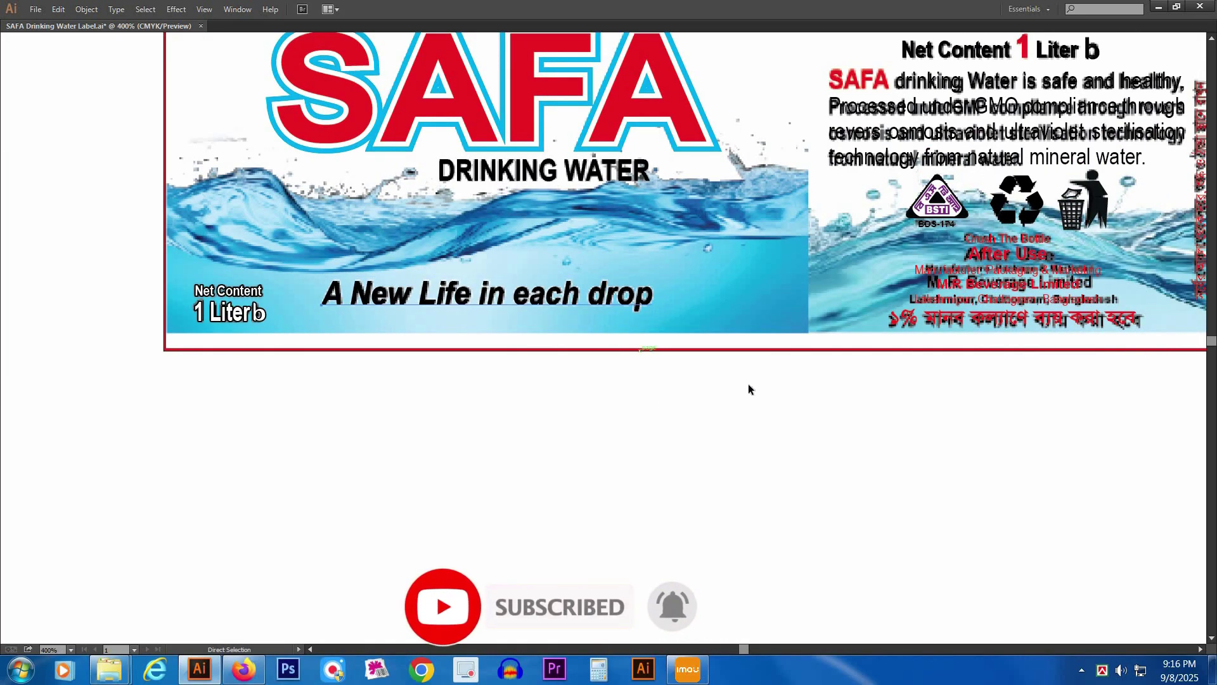
pyautogui.press('v')
pyautogui.press('Tab')
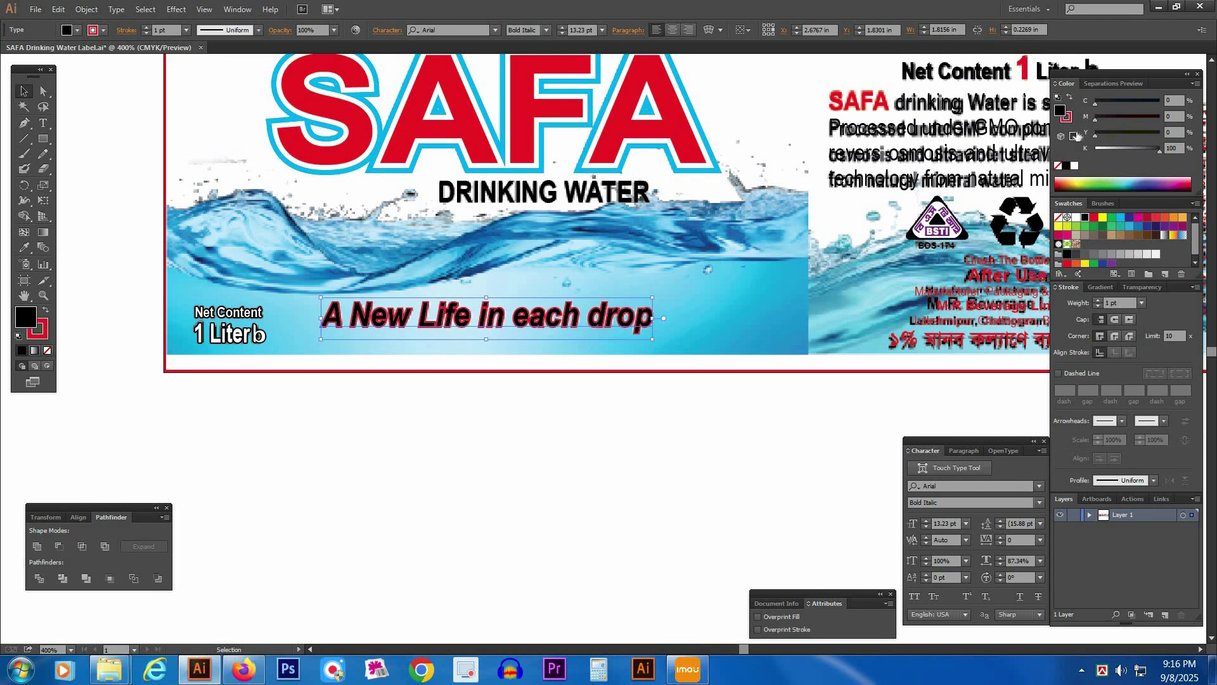
pyautogui.click(1069, 118)
pyautogui.click(1075, 166)
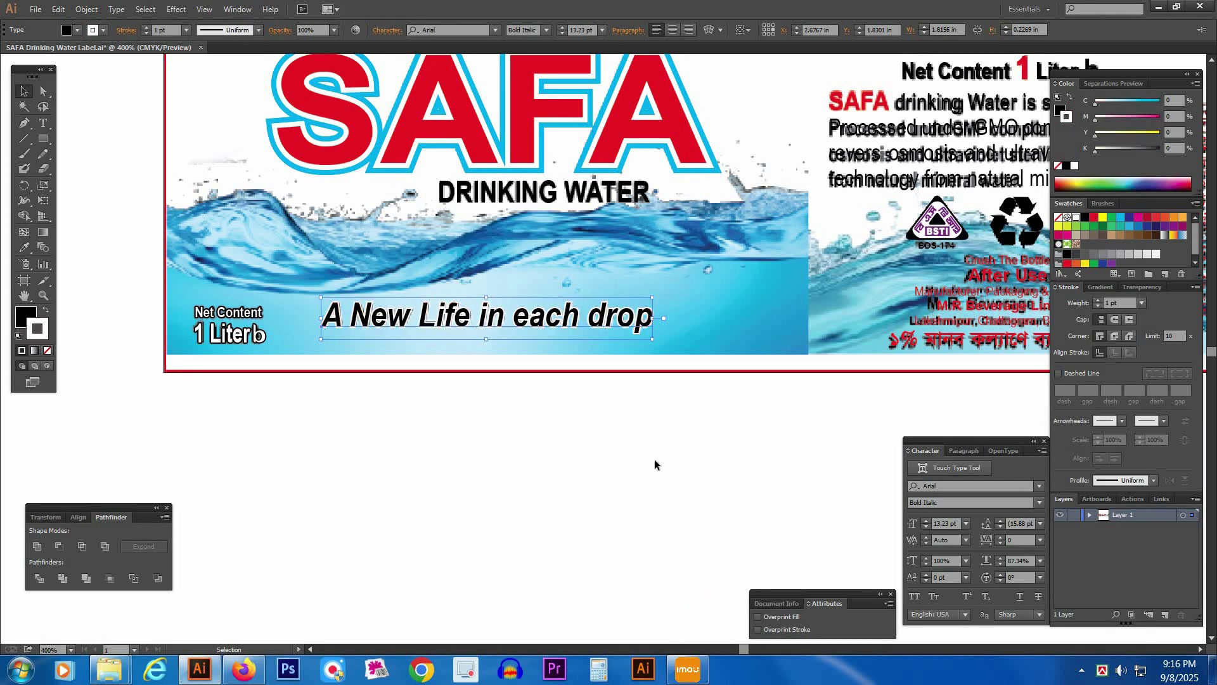
pyautogui.press('Tab')
# - Give the Bengali tagline on the second front panel the same white stroke as the English tagline
pyautogui.hscroll(10, 877, 404)
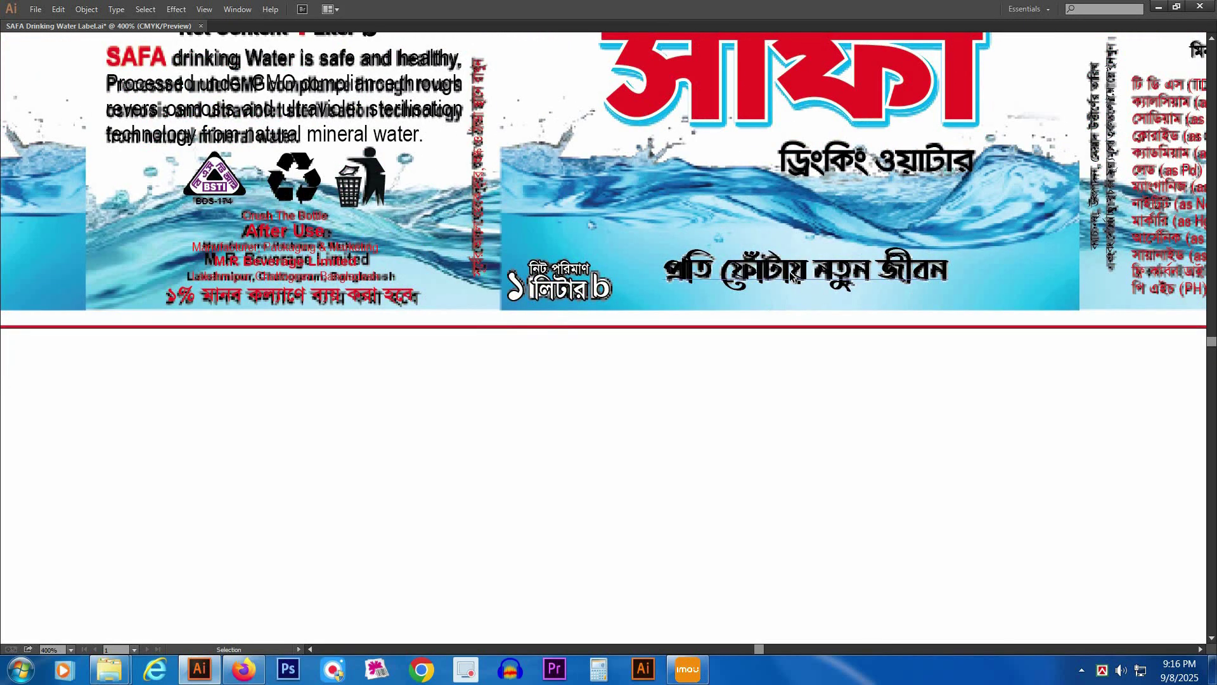
pyautogui.hotkey('shift', 'Tab')
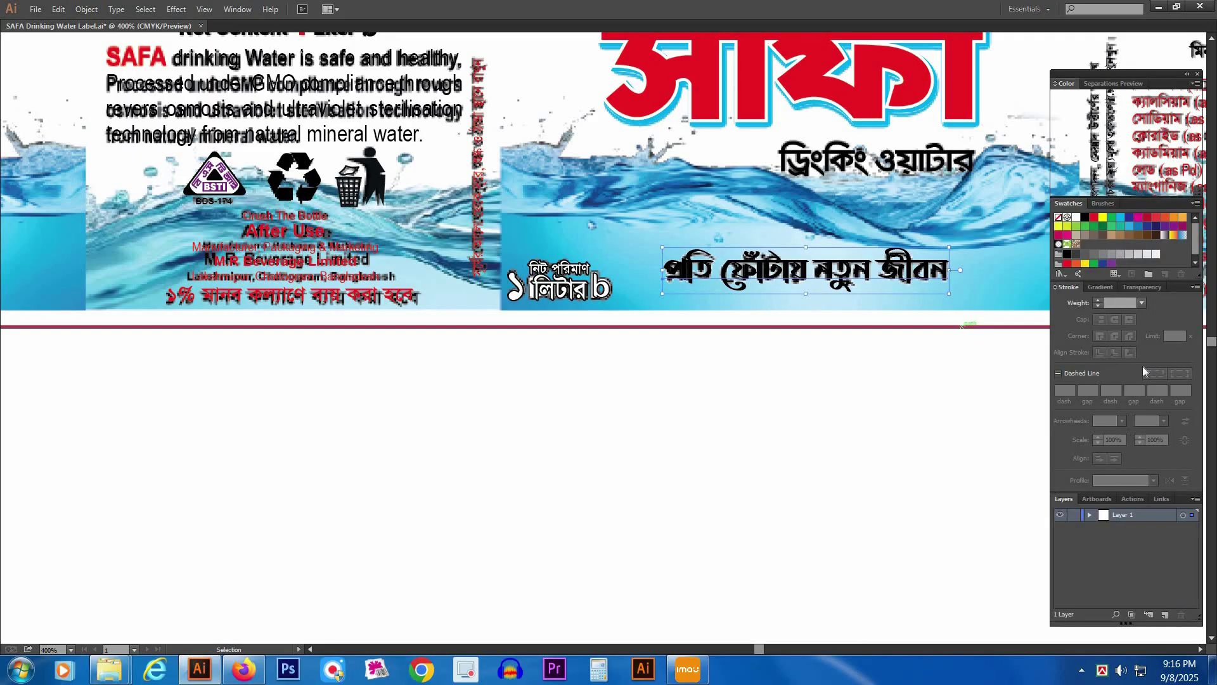
pyautogui.press('Tab')
pyautogui.click(747, 397)
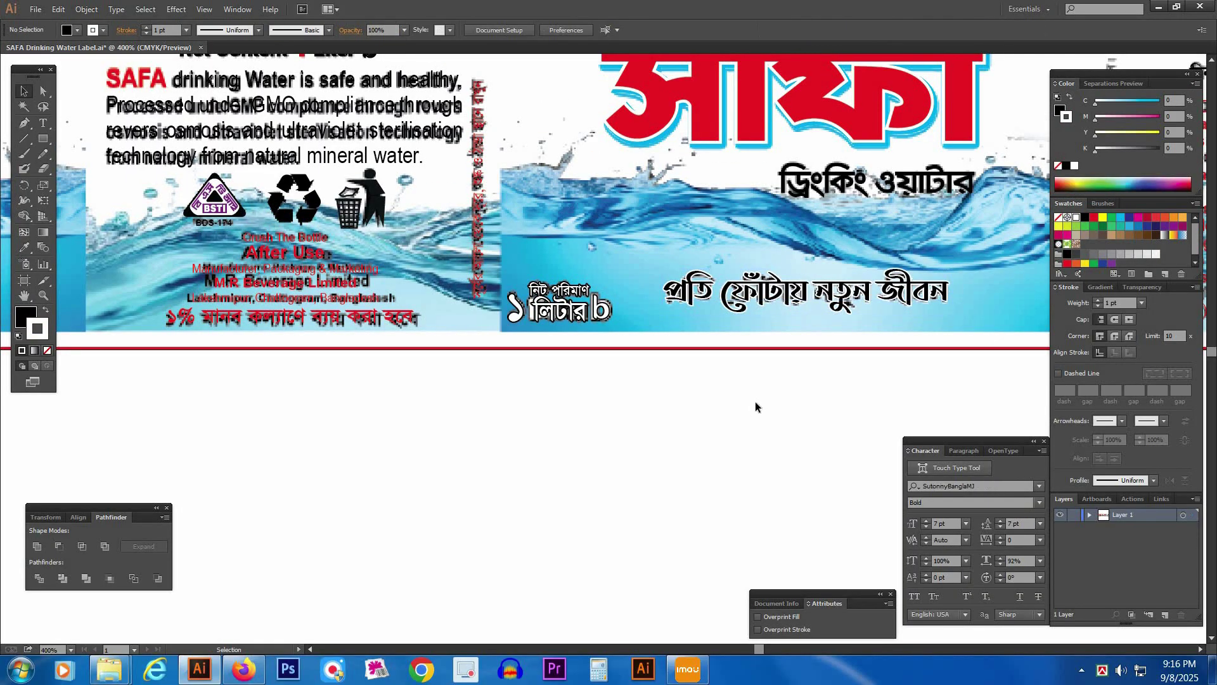
pyautogui.press('Tab')
pyautogui.press('a')
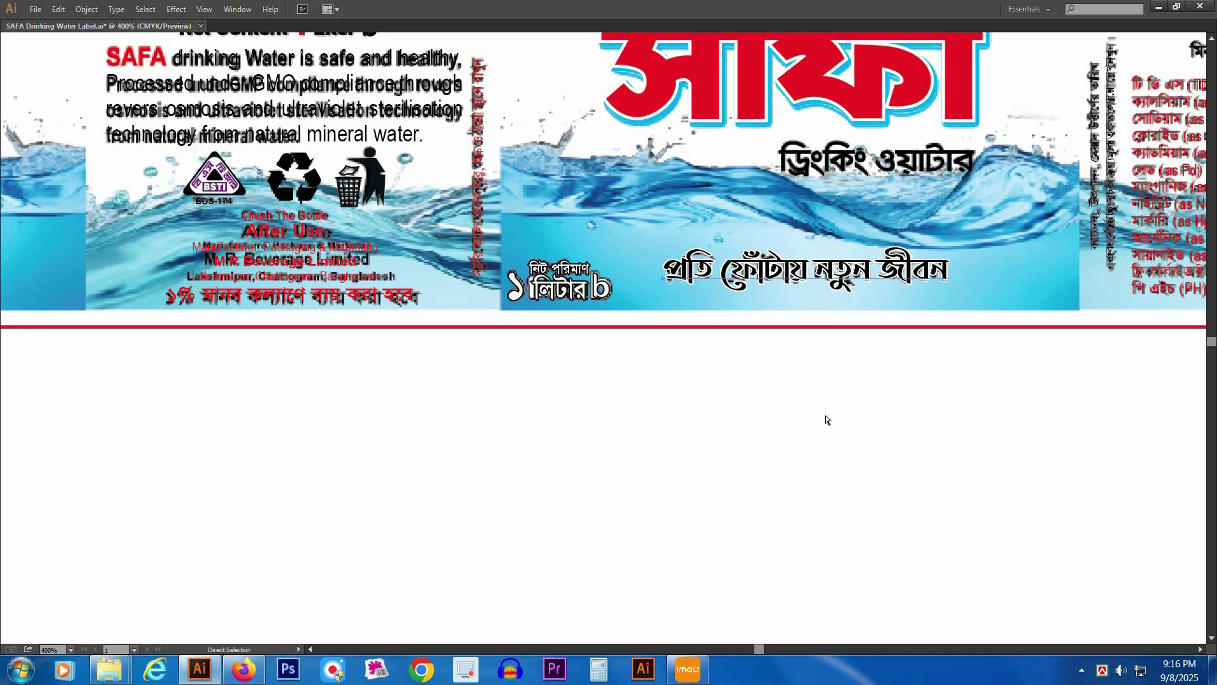
pyautogui.hotkey('ctrl', 'f')
pyautogui.moveTo(977, 258); pyautogui.dragTo(910, 285)
# - Inspect the outlined English tagline up close and review the whole label with its border
pyautogui.press('v')
pyautogui.press('space')
pyautogui.moveTo(268, 290); pyautogui.dragTo(847, 298)
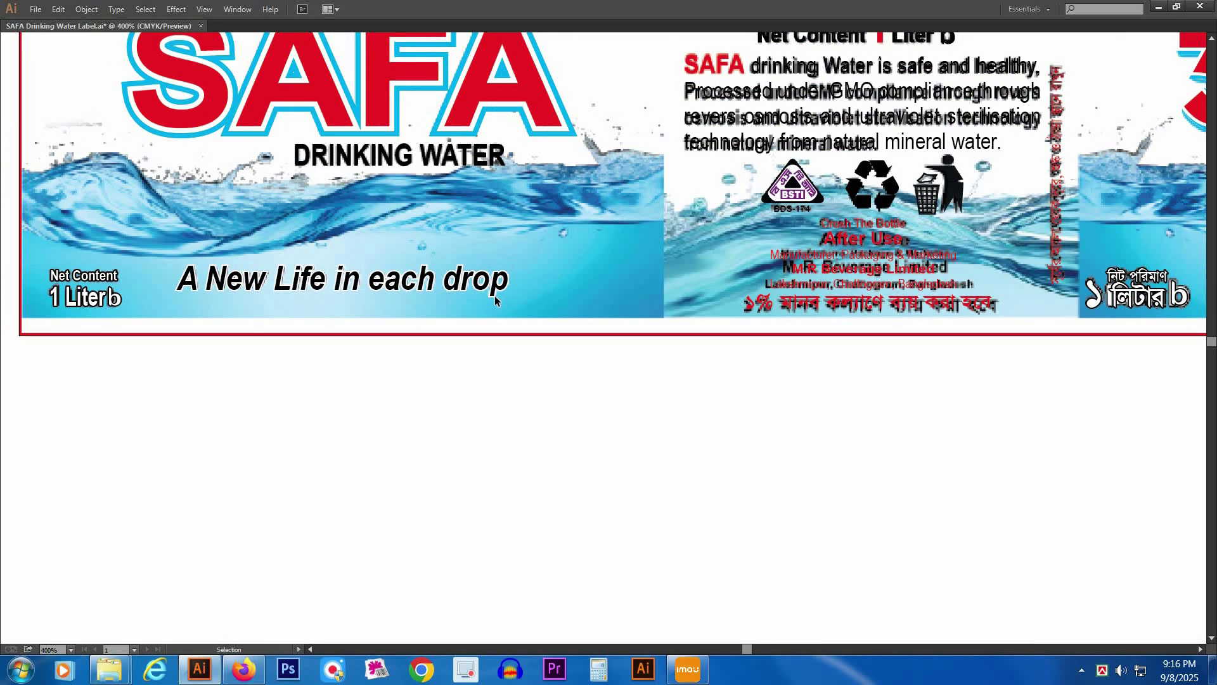
pyautogui.click(493, 296)
pyautogui.click(563, 417)
pyautogui.hotkey('ctrl', '-')
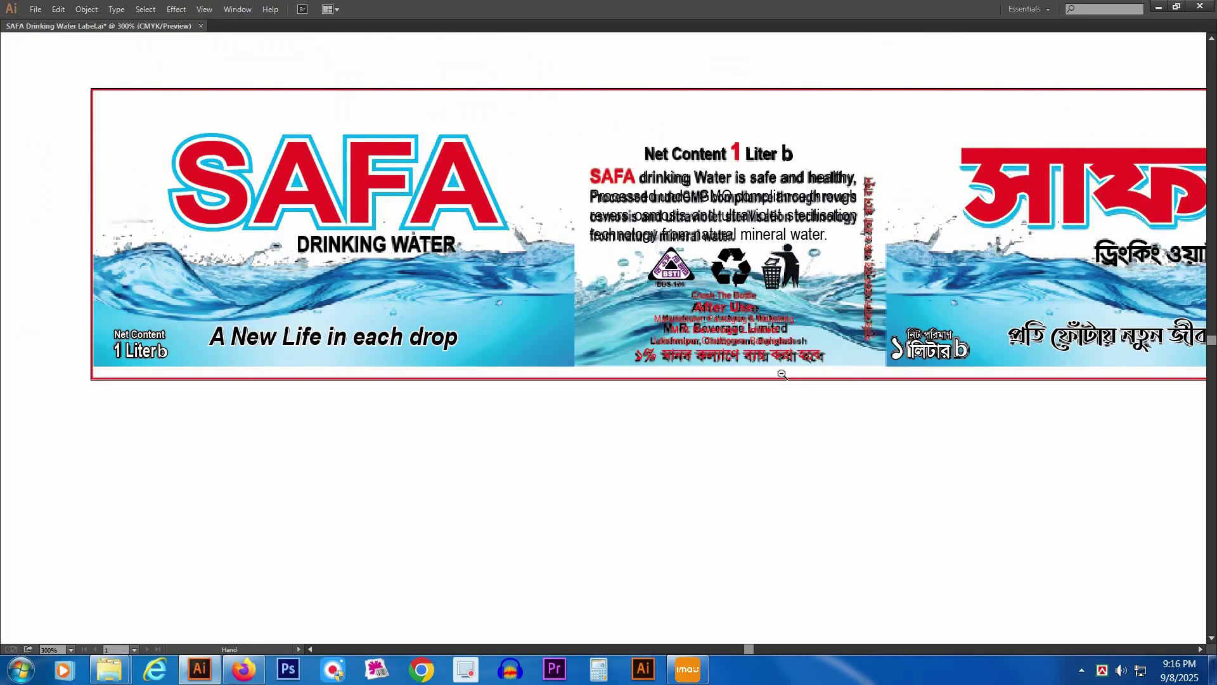
pyautogui.hotkey('ctrl', '-')
pyautogui.moveTo(842, 361); pyautogui.dragTo(774, 358)
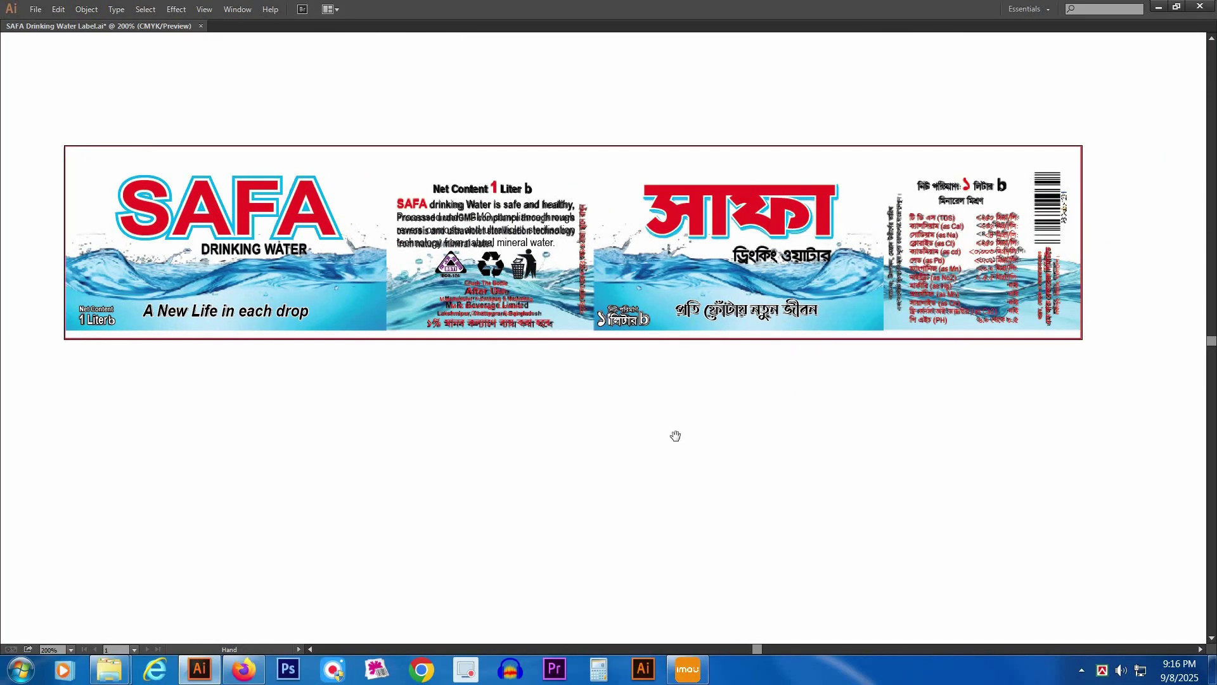
# - Save the label document and centre the label in view
pyautogui.click(35, 9)
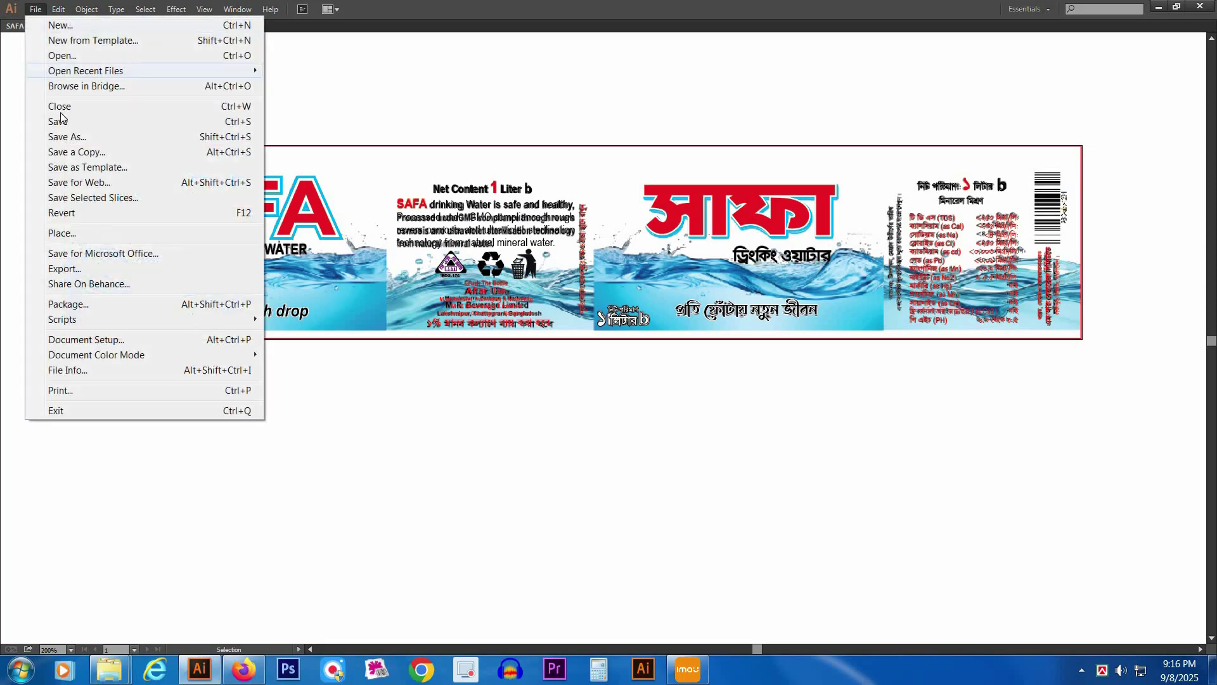
pyautogui.click(518, 364)
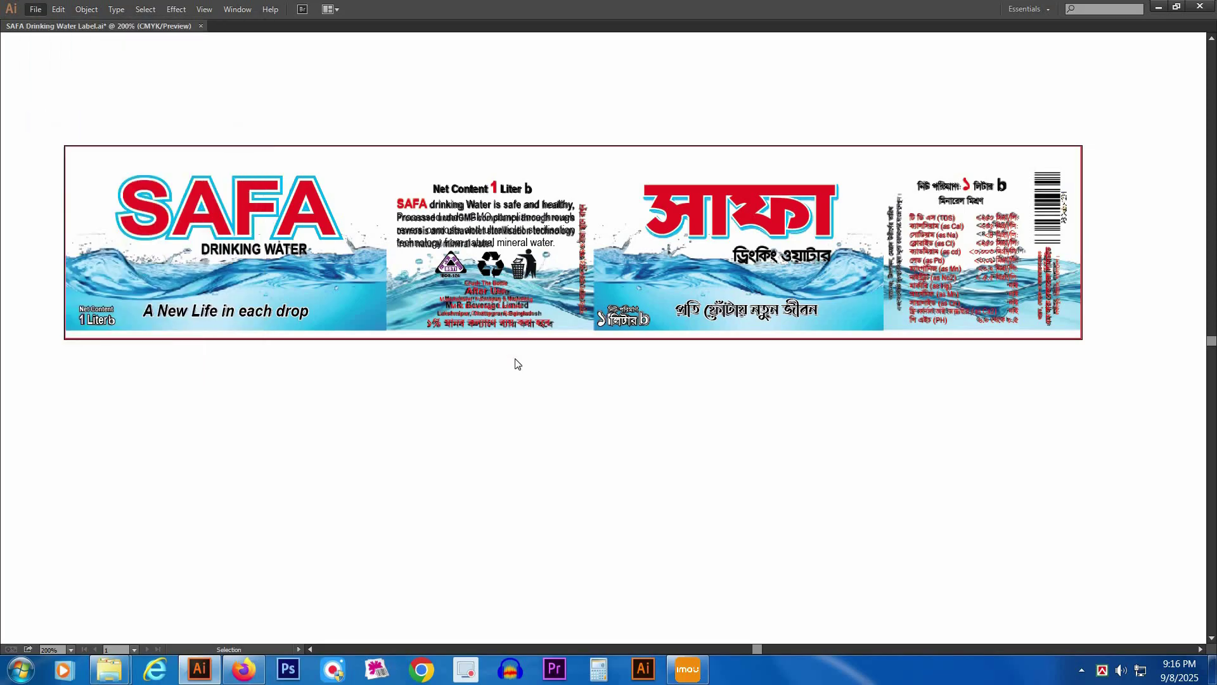
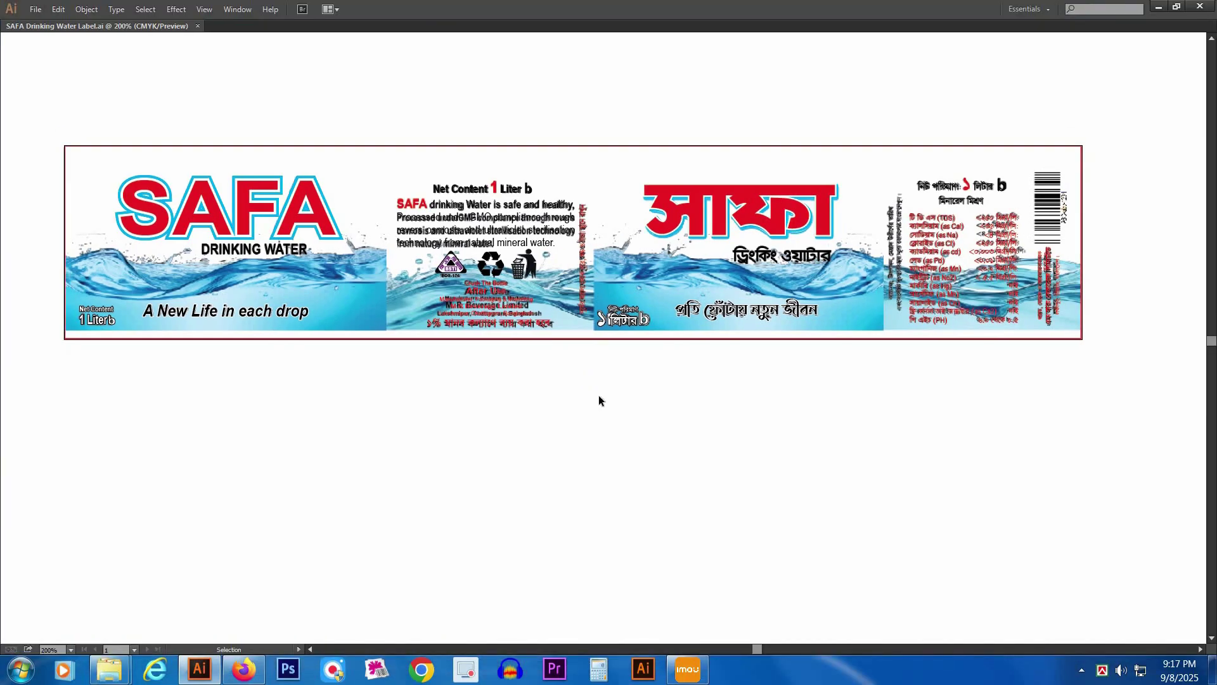
pyautogui.press('space')
pyautogui.moveTo(599, 401); pyautogui.dragTo(614, 413)
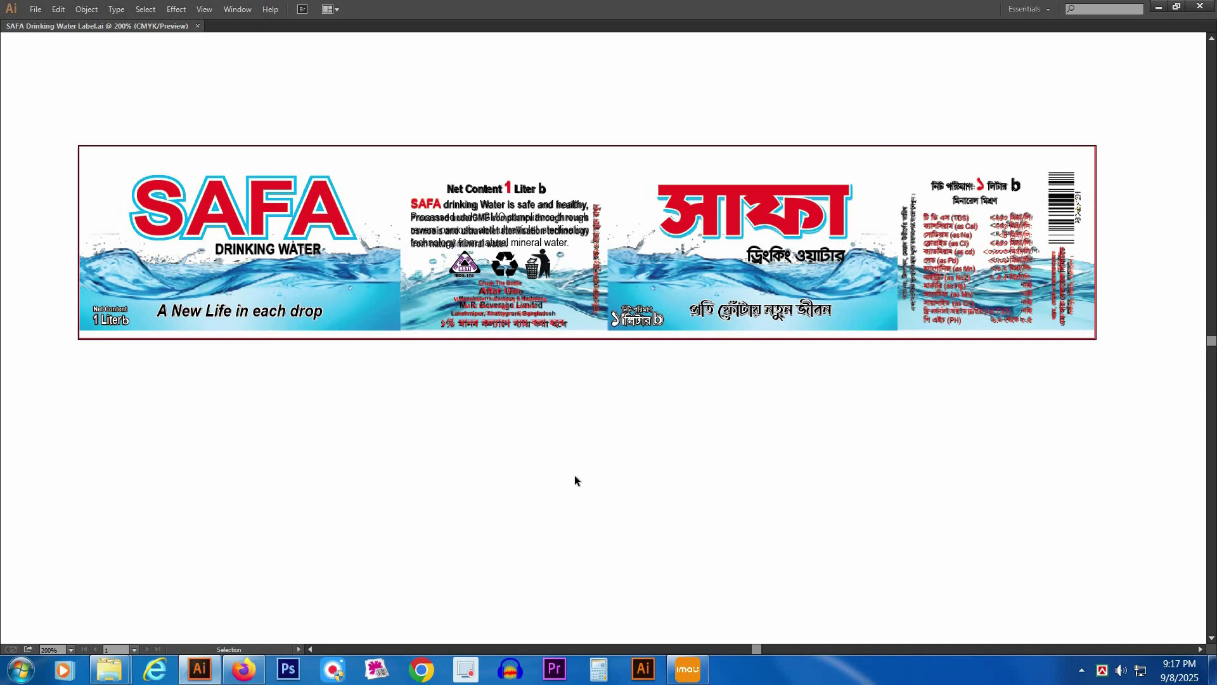
pyautogui.press('space')
pyautogui.moveTo(534, 413); pyautogui.dragTo(540, 414)
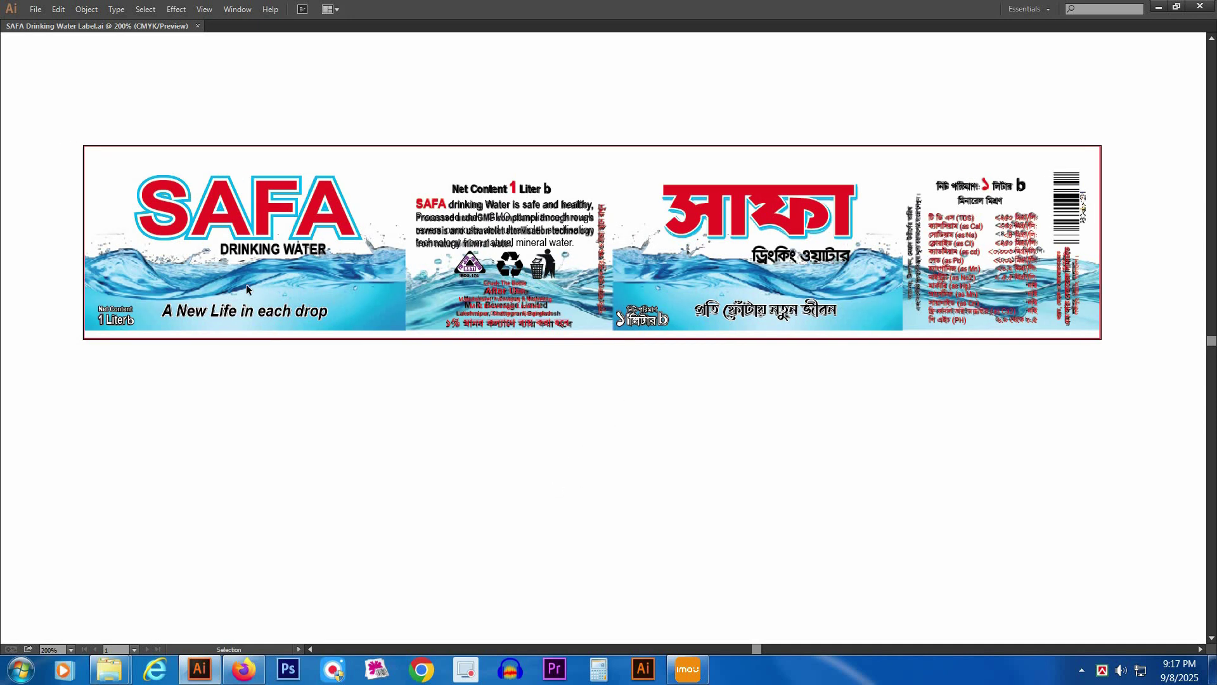
# - Switch to Firefox and replace the BSTI logo page with an empty new tab
pyautogui.click(242, 673)
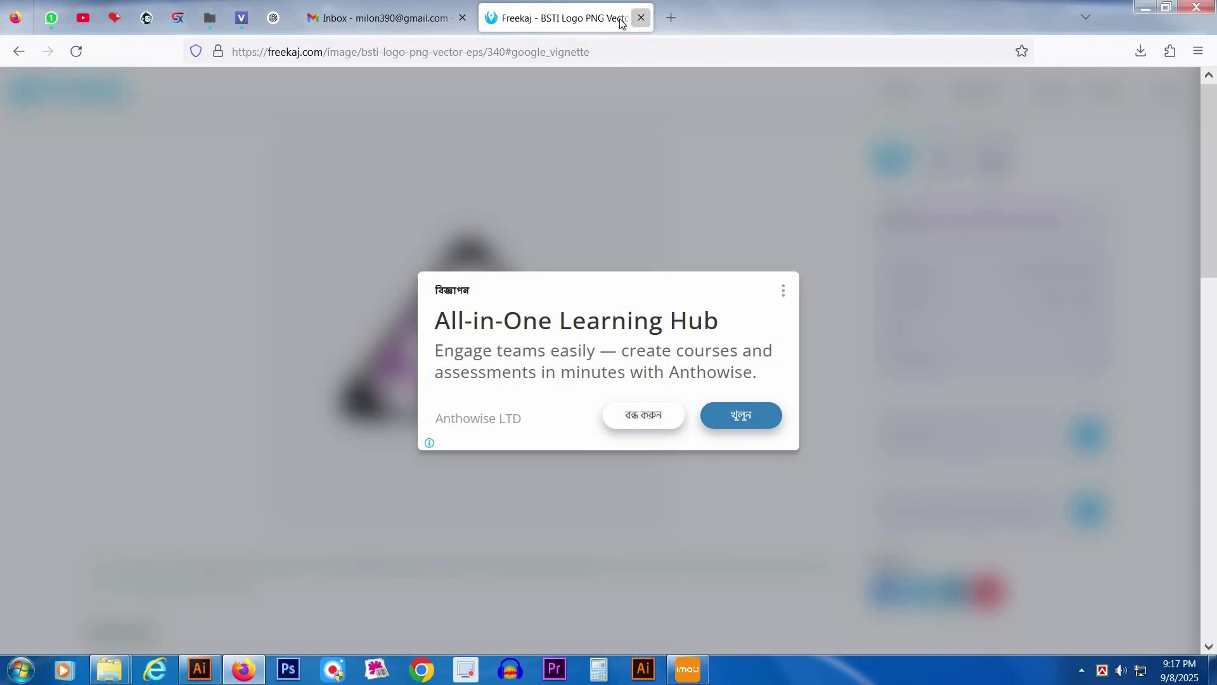
pyautogui.click(640, 18)
pyautogui.click(497, 17)
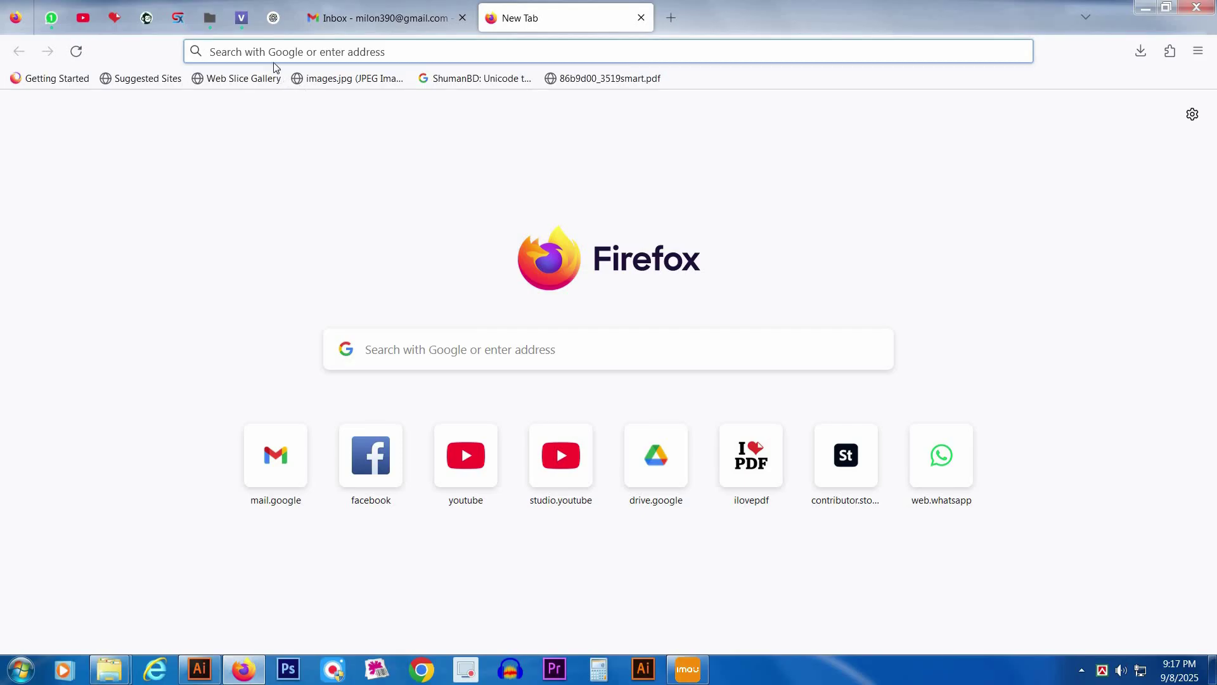
# - Search Google for "free vector water background"
pyautogui.click(234, 51)
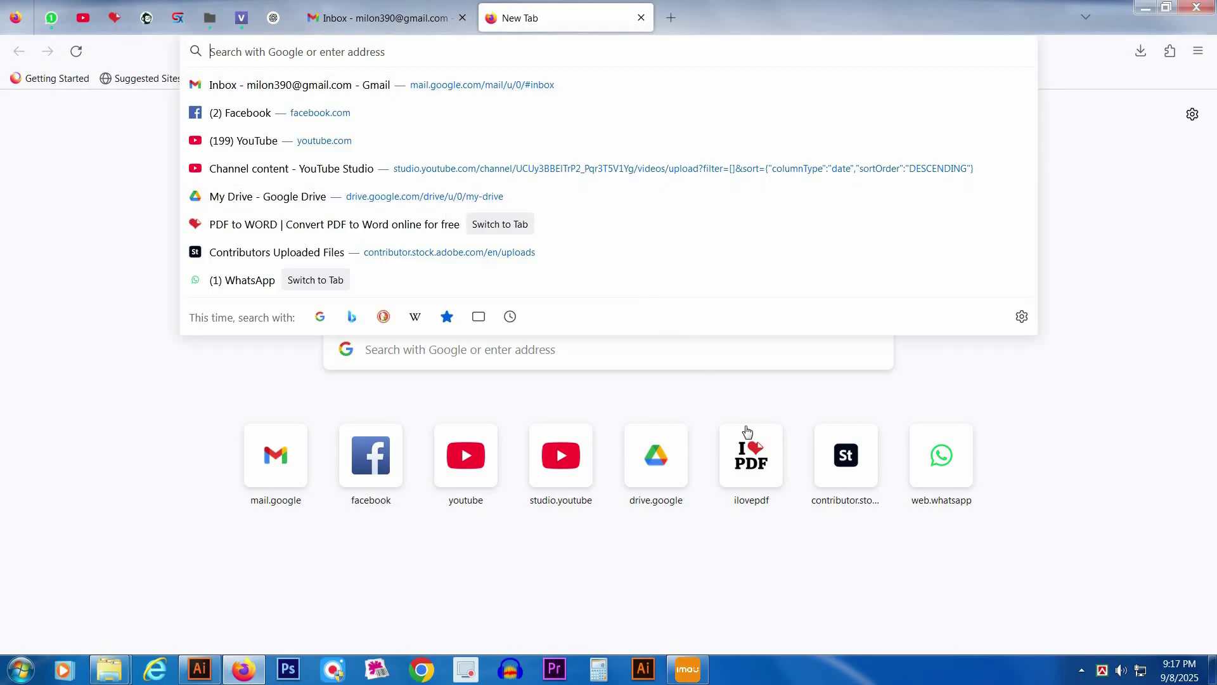
pyautogui.write('free ')
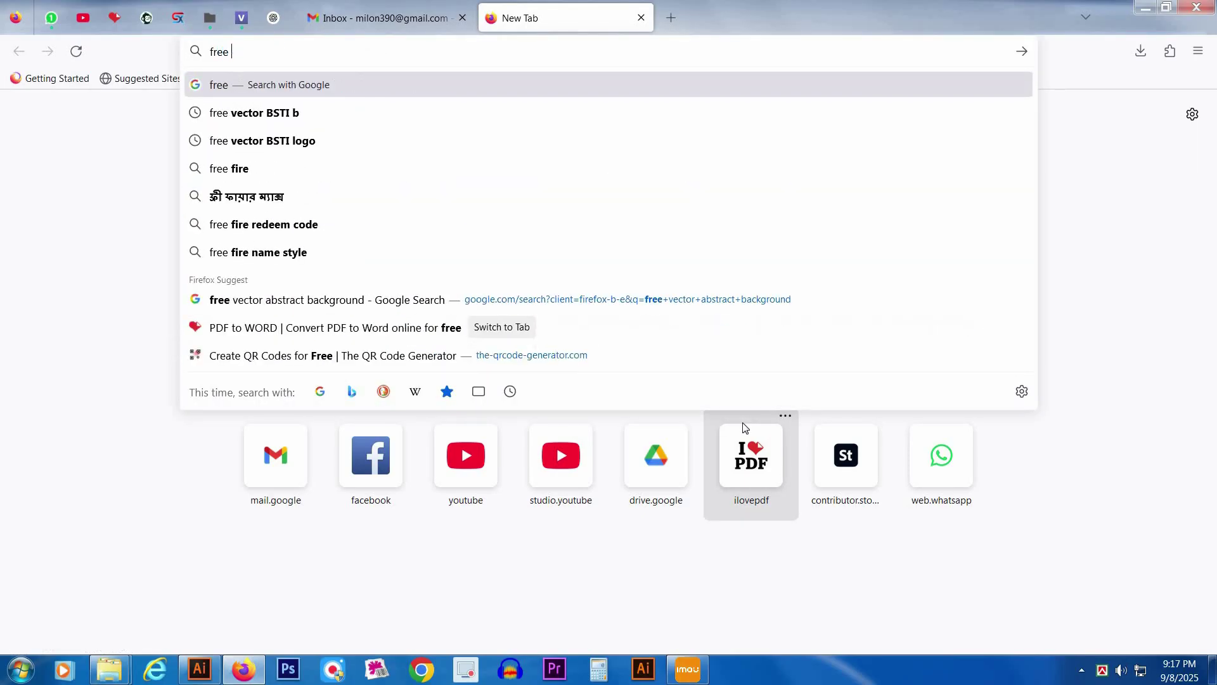
pyautogui.write('vec')
pyautogui.press('BackSpace')
pyautogui.write('vec')
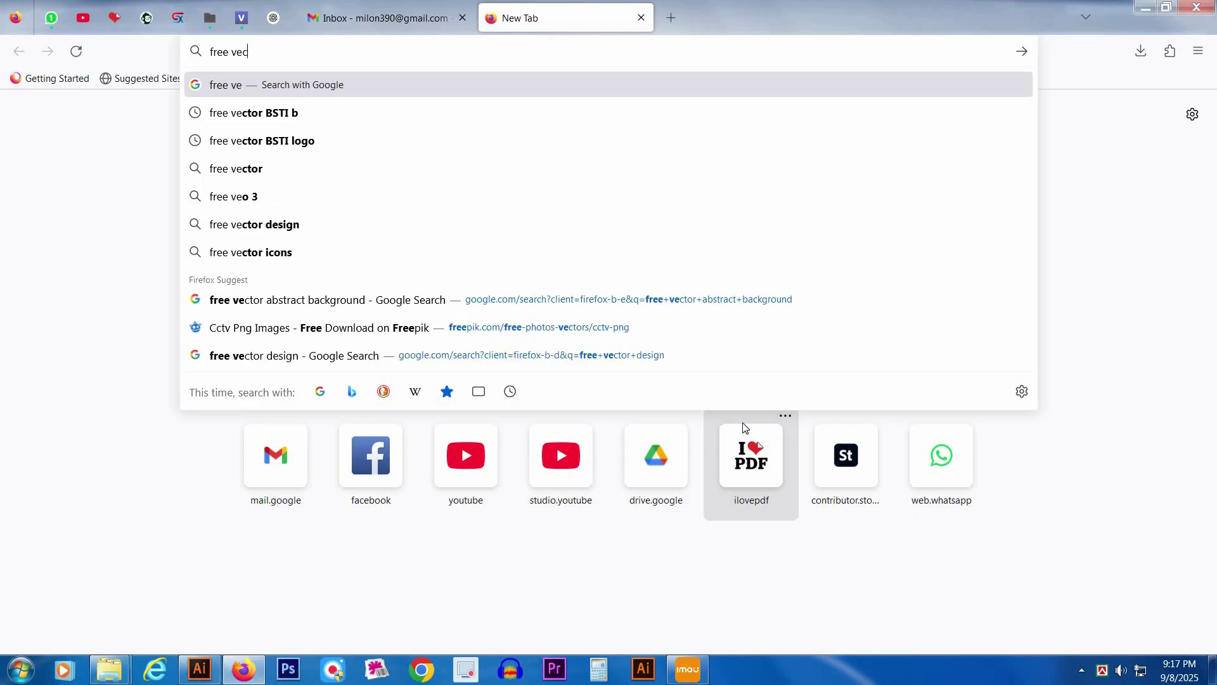
pyautogui.write('tor water')
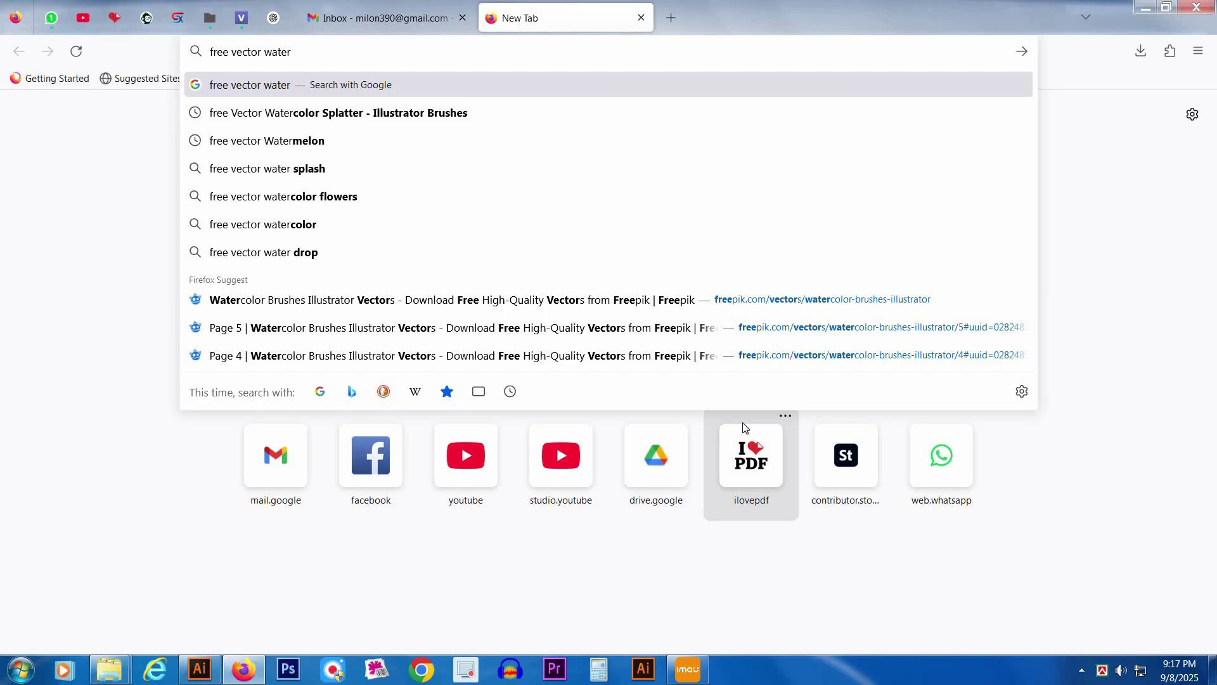
pyautogui.write('backg')
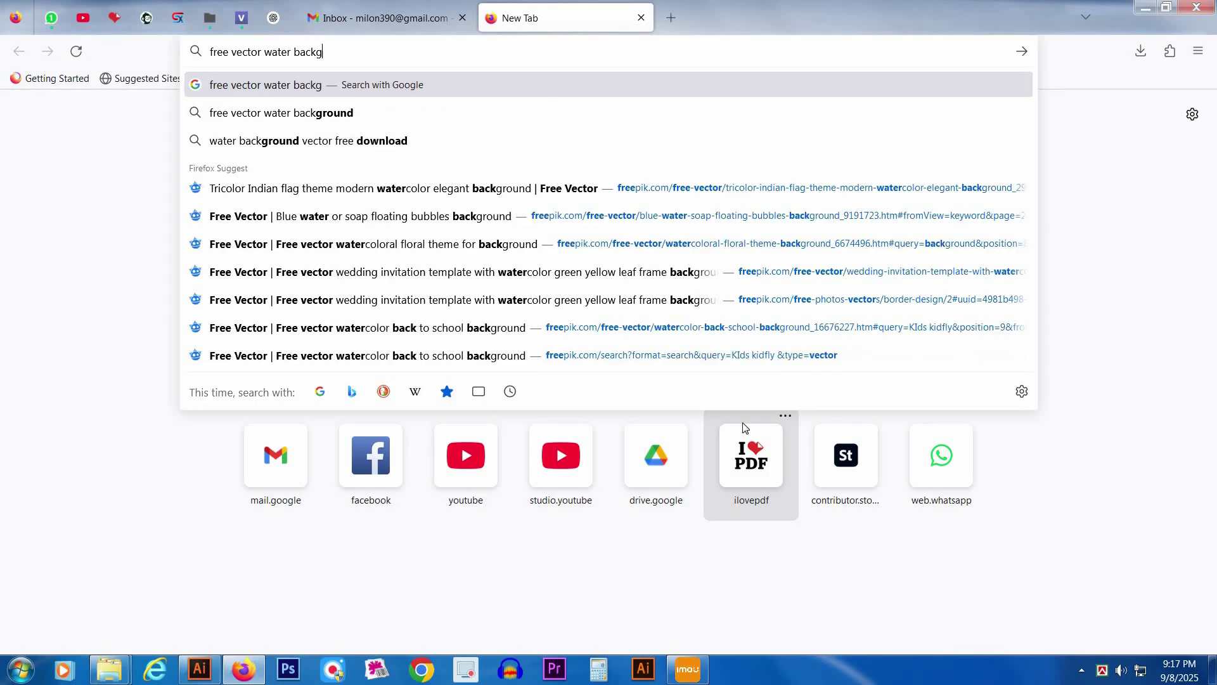
pyautogui.write('round')
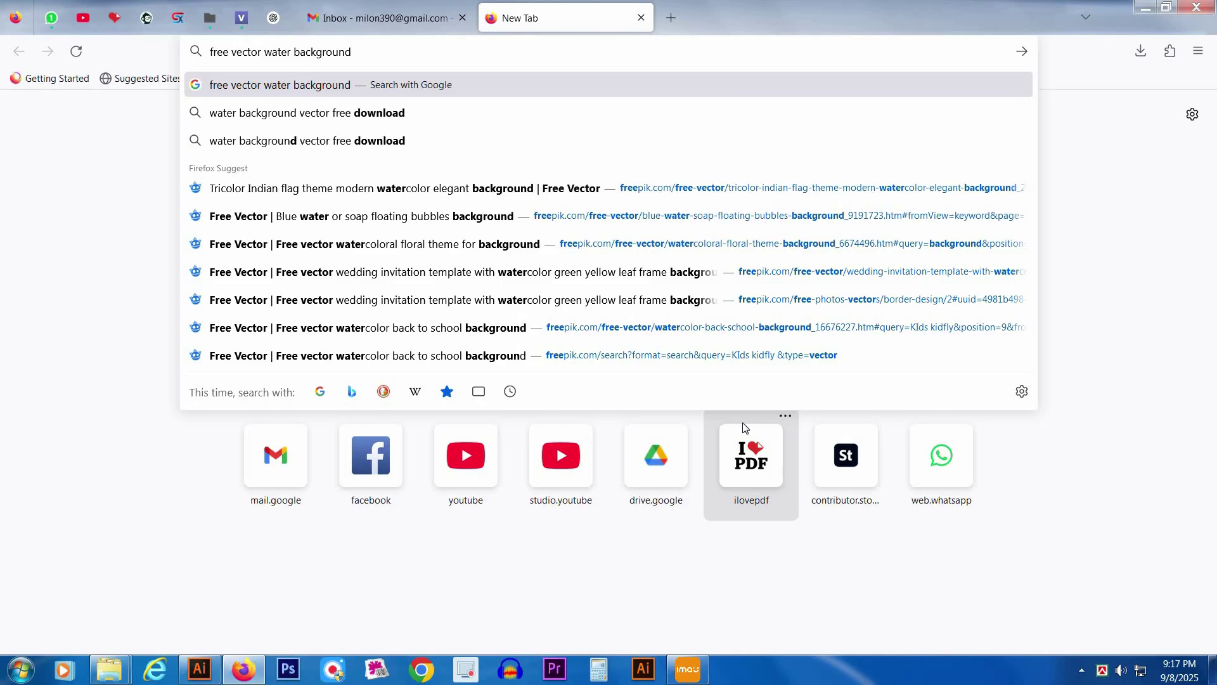
pyautogui.press('Return')
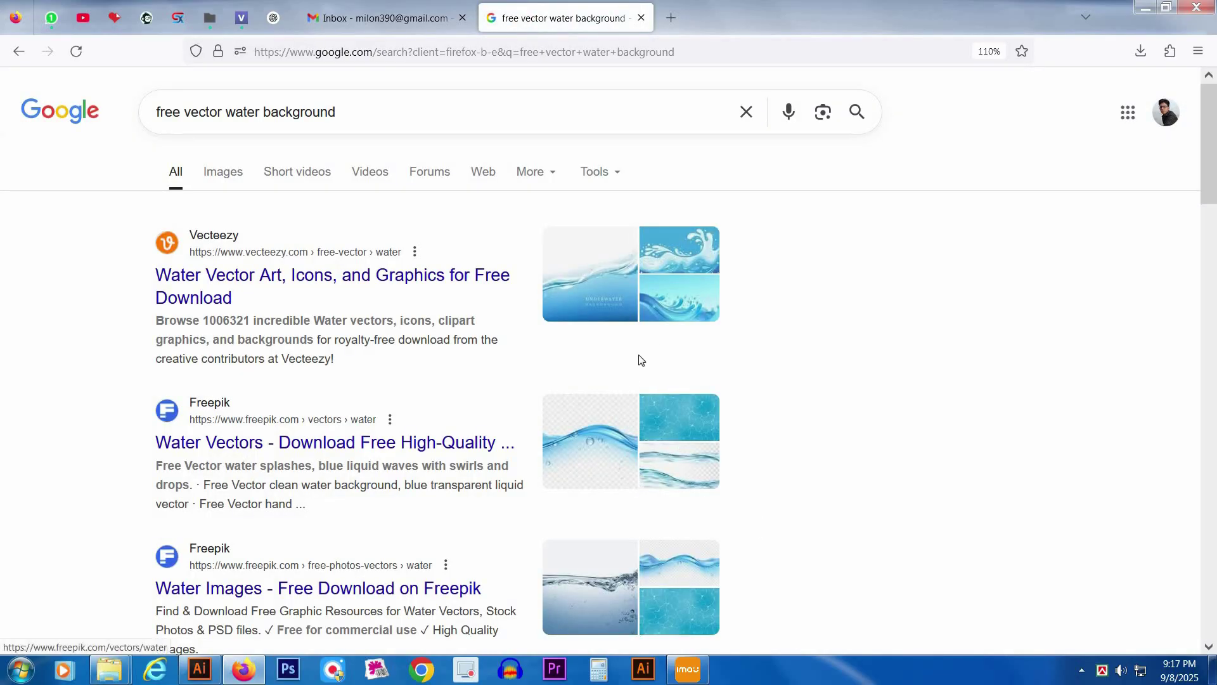
# - Browse the search results and Freepik's water vectors for a suitable background, comparing them with the label's water artwork
pyautogui.scroll(-3, 674, 434)
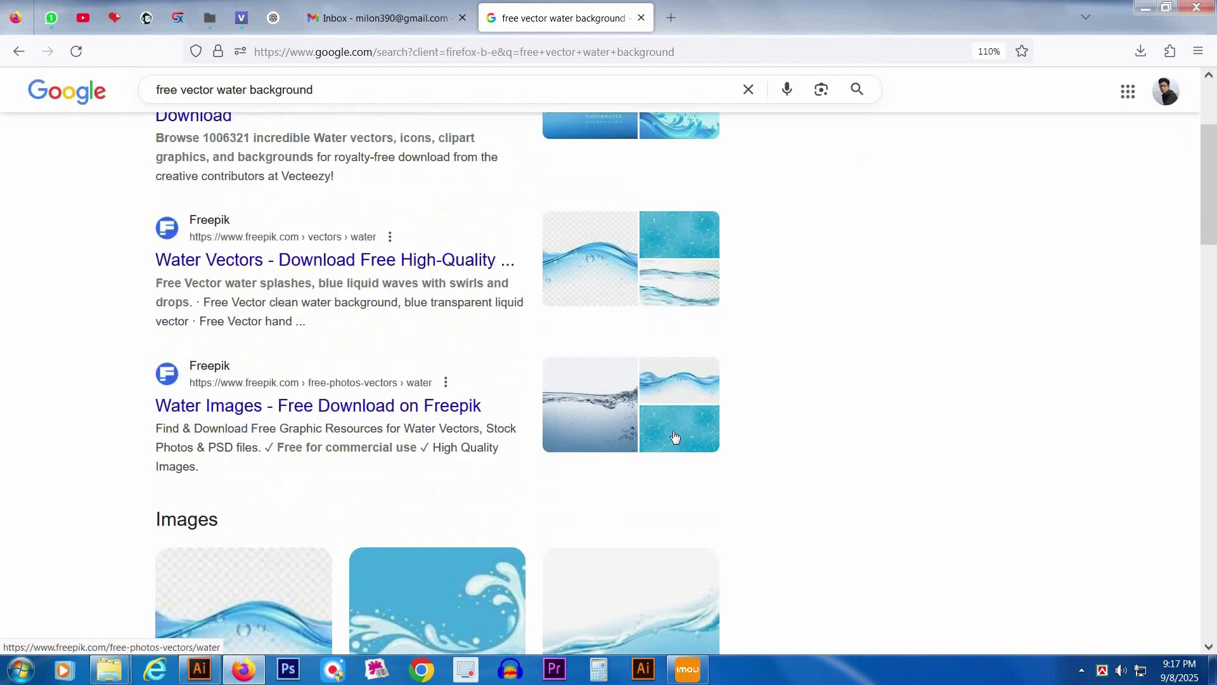
pyautogui.scroll(-3, 674, 437)
pyautogui.hotkey('alt', 'Tab')
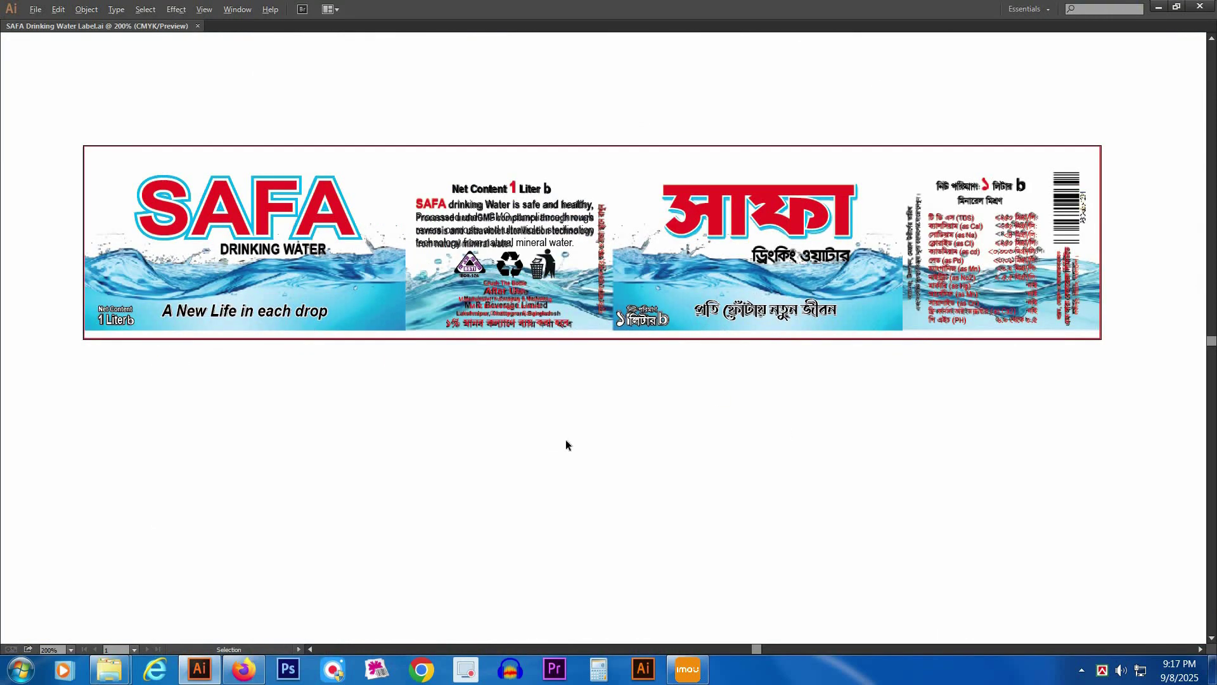
pyautogui.hotkey('alt', 'Tab')
pyautogui.scroll(-3, 640, 459)
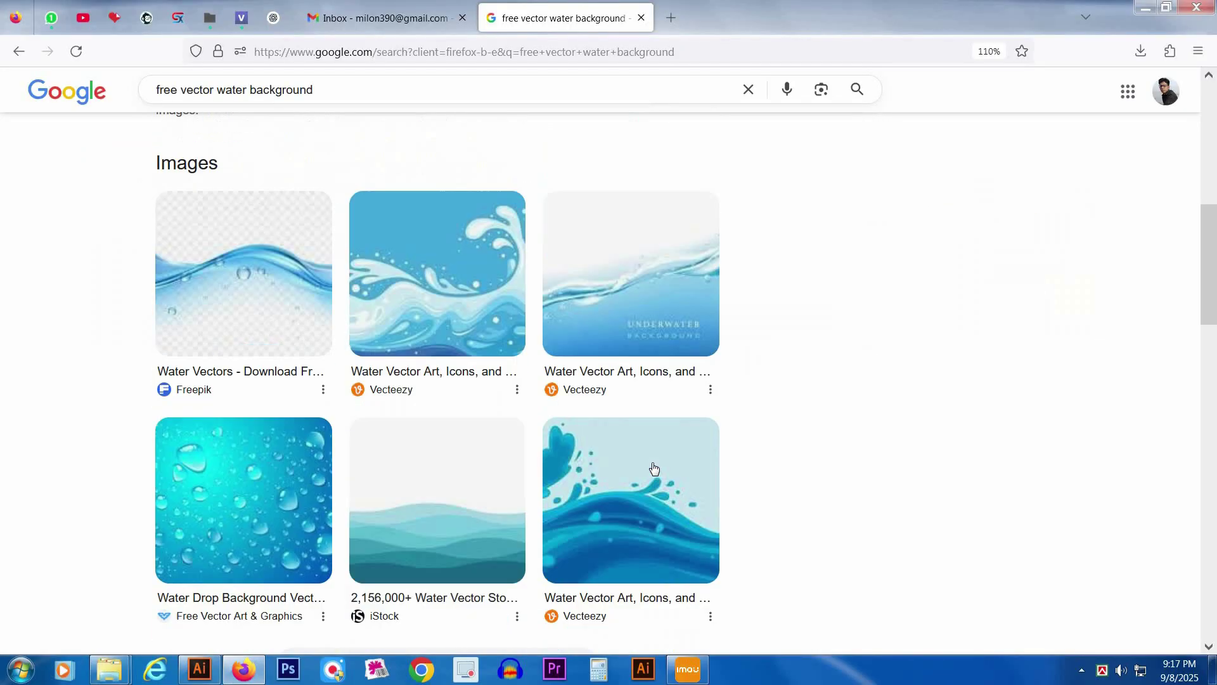
pyautogui.scroll(3, 636, 457)
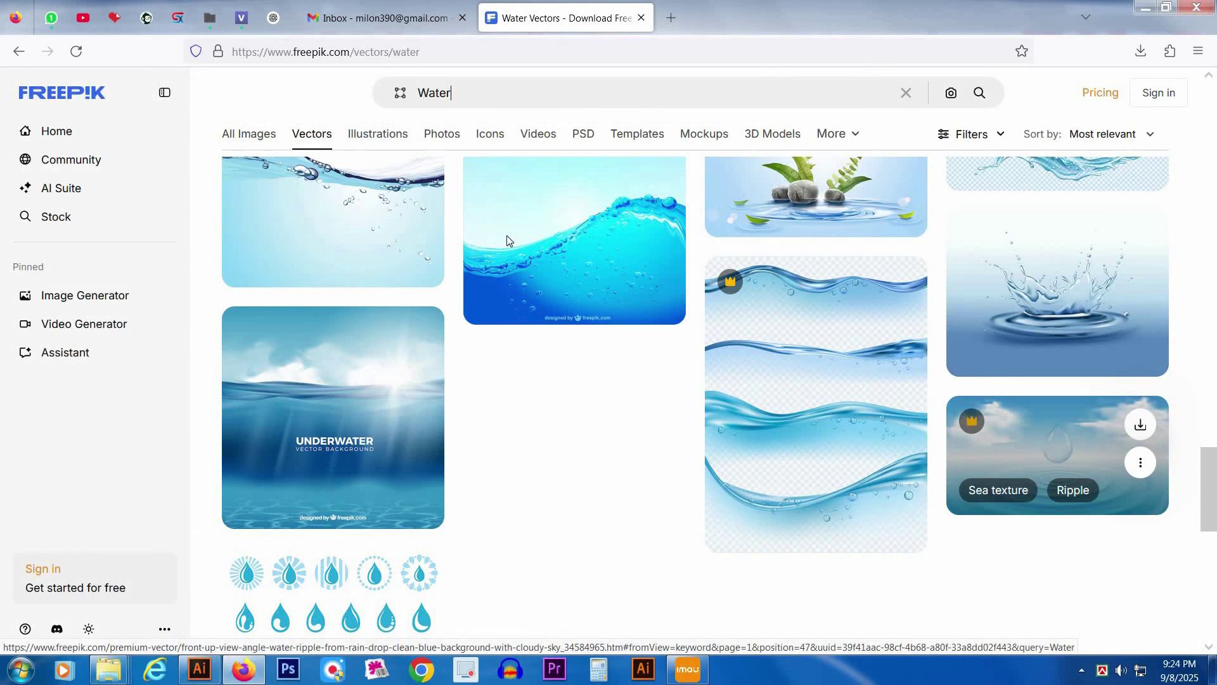
# - Run a new Google search for "water background" and show only the image results
pyautogui.hotkey('alt', 'Home')
pyautogui.write('wa')
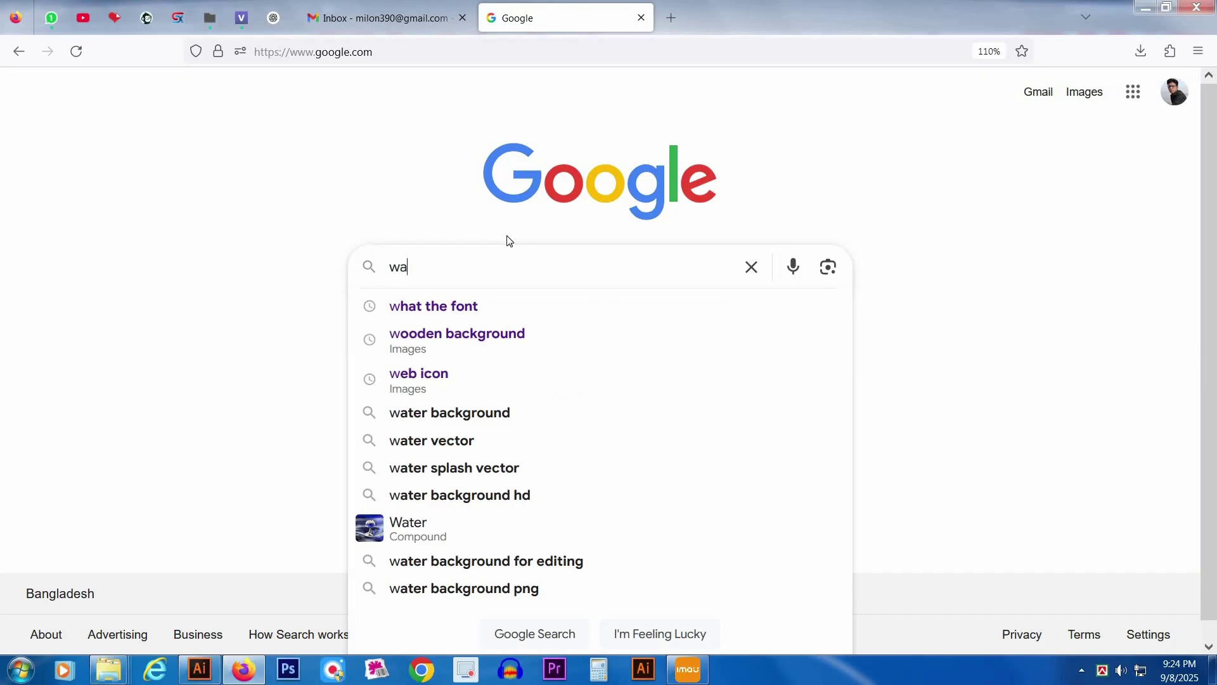
pyautogui.write('ter ')
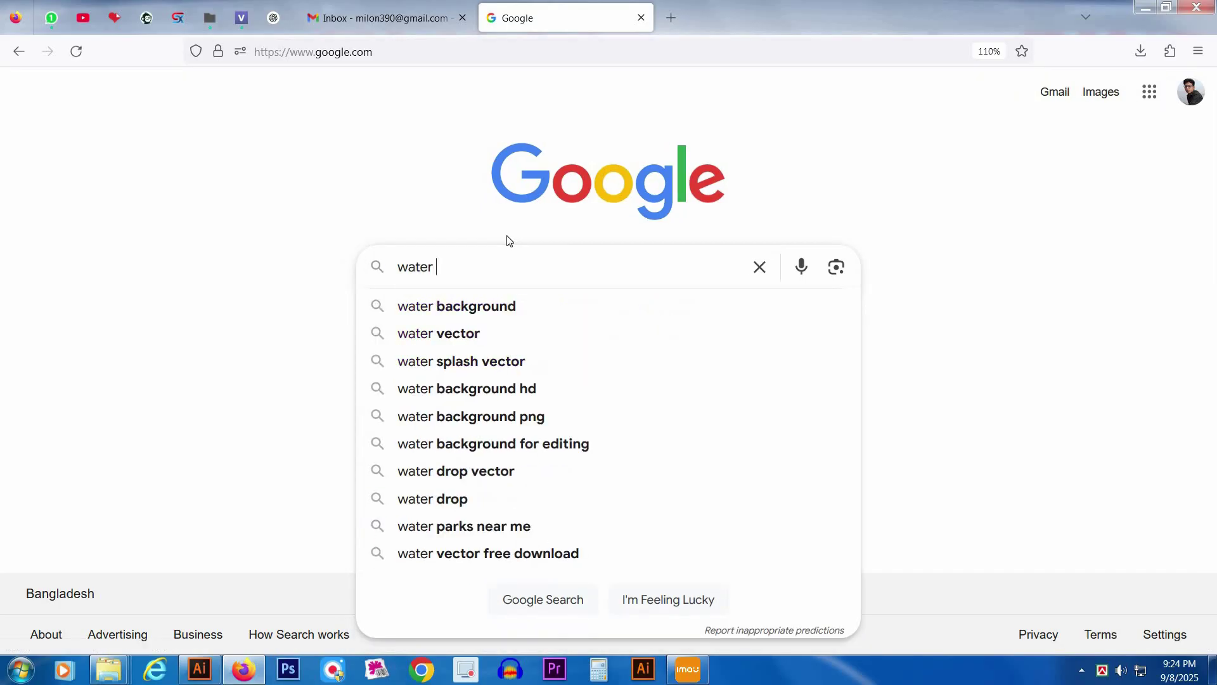
pyautogui.write('backg')
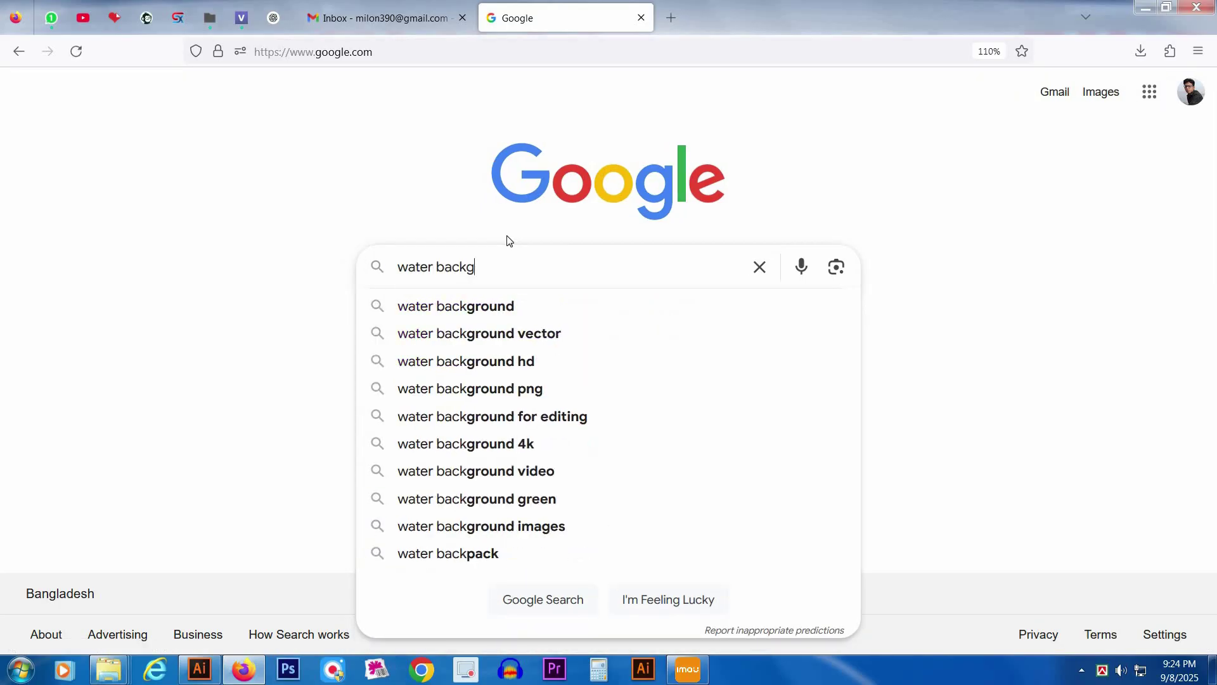
pyautogui.write('round')
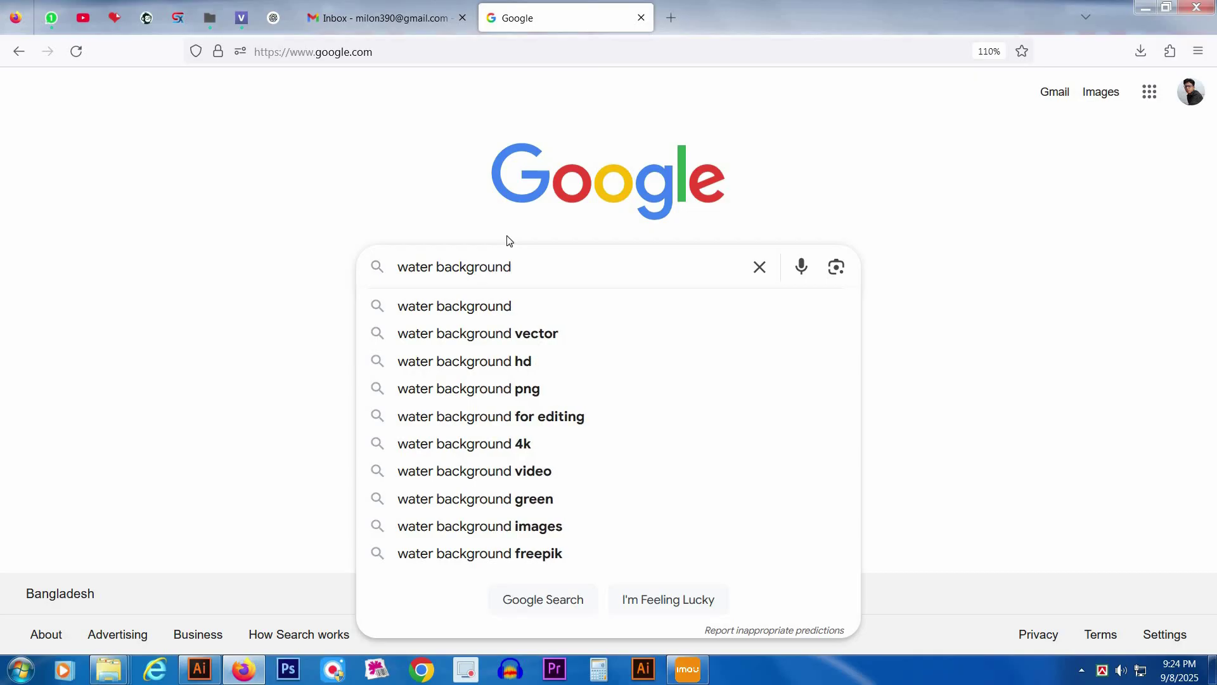
pyautogui.press('Return')
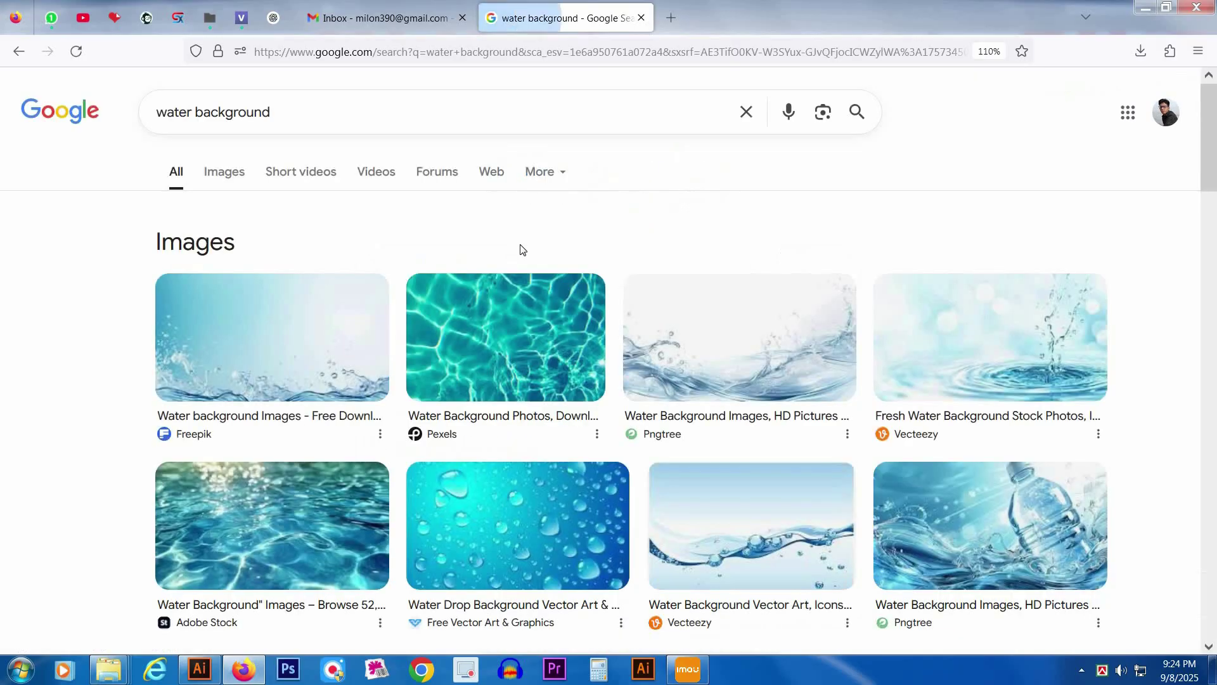
pyautogui.click(230, 176)
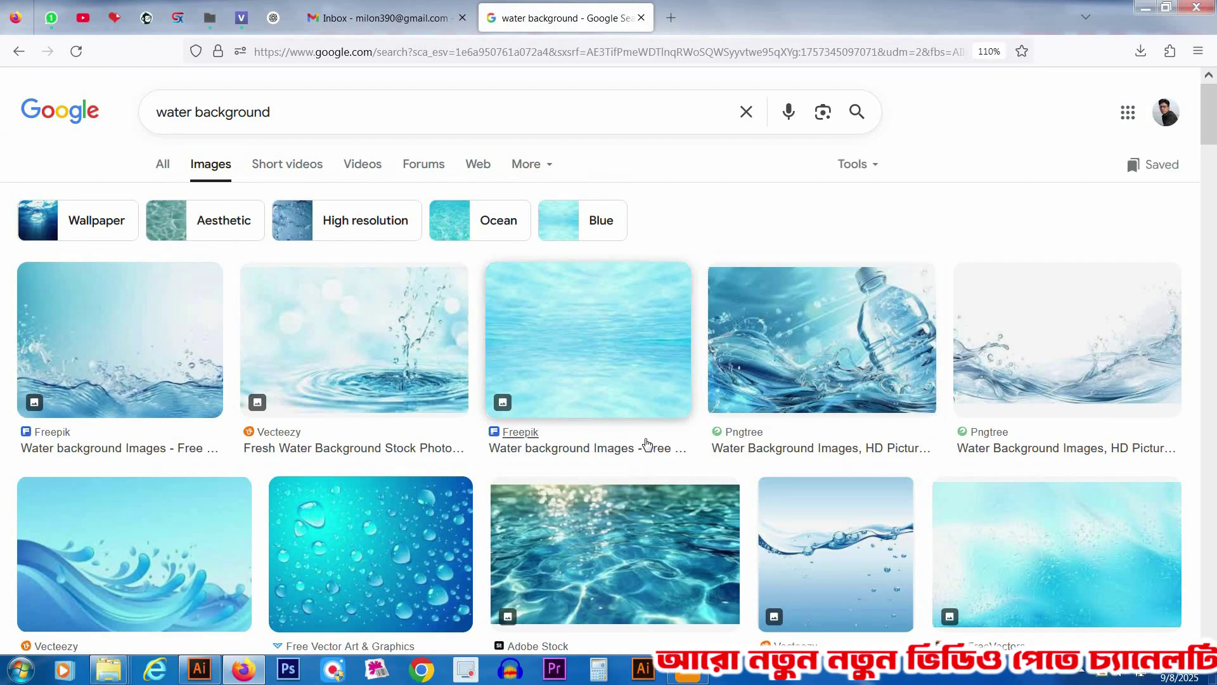
# - Browse the water background images and their related pictures, previewing the Vecteezy, LovePik and Freepik wave artwork as candidates for the label
pyautogui.scroll(-10, 432, 489)
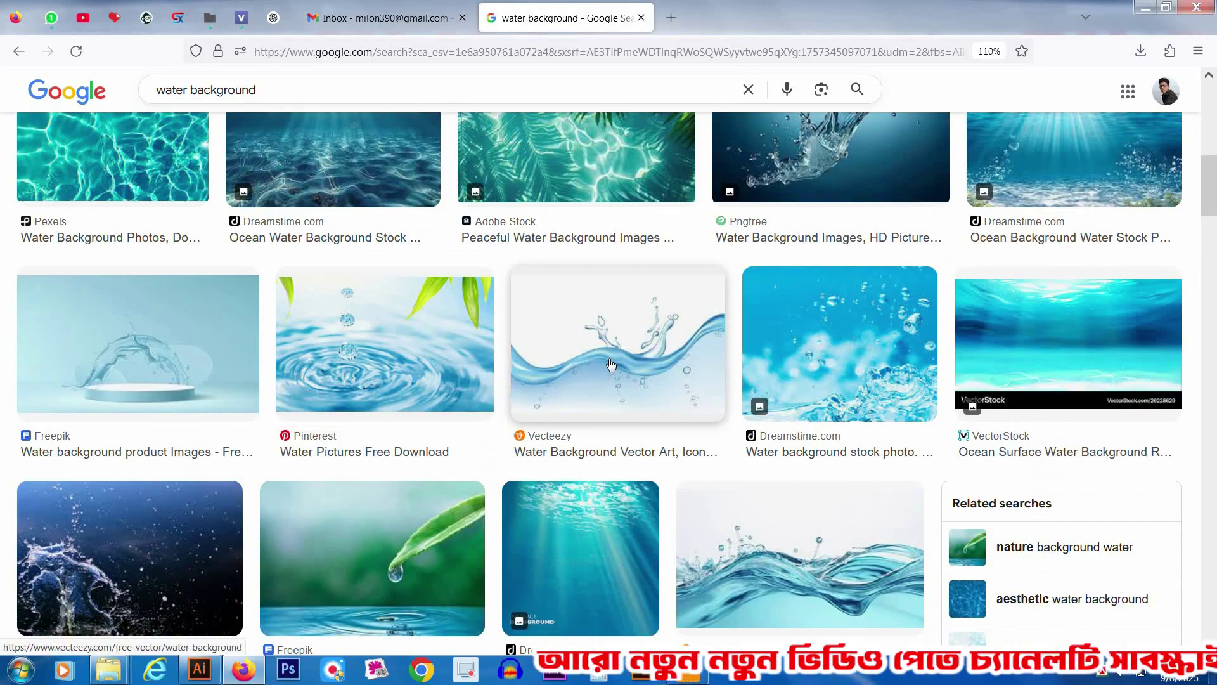
pyautogui.click(609, 366)
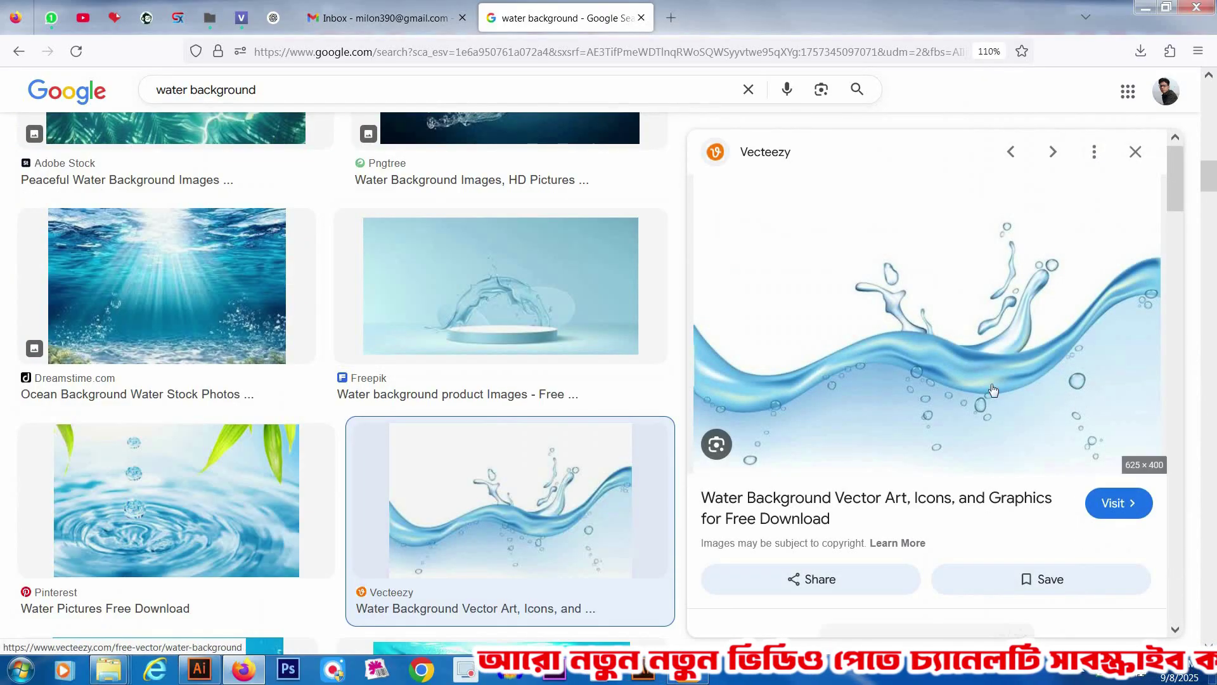
pyautogui.scroll(-4, 924, 394)
pyautogui.scroll(-2, 1037, 545)
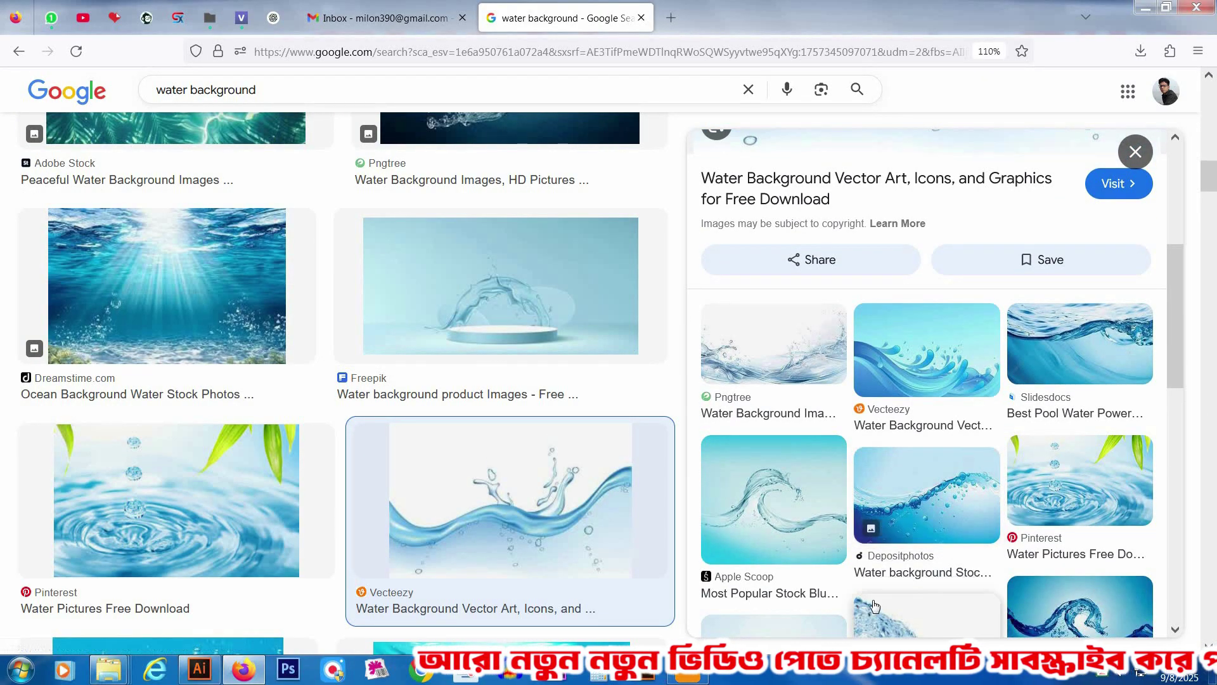
pyautogui.scroll(-2, 1037, 545)
pyautogui.scroll(-5, 1036, 542)
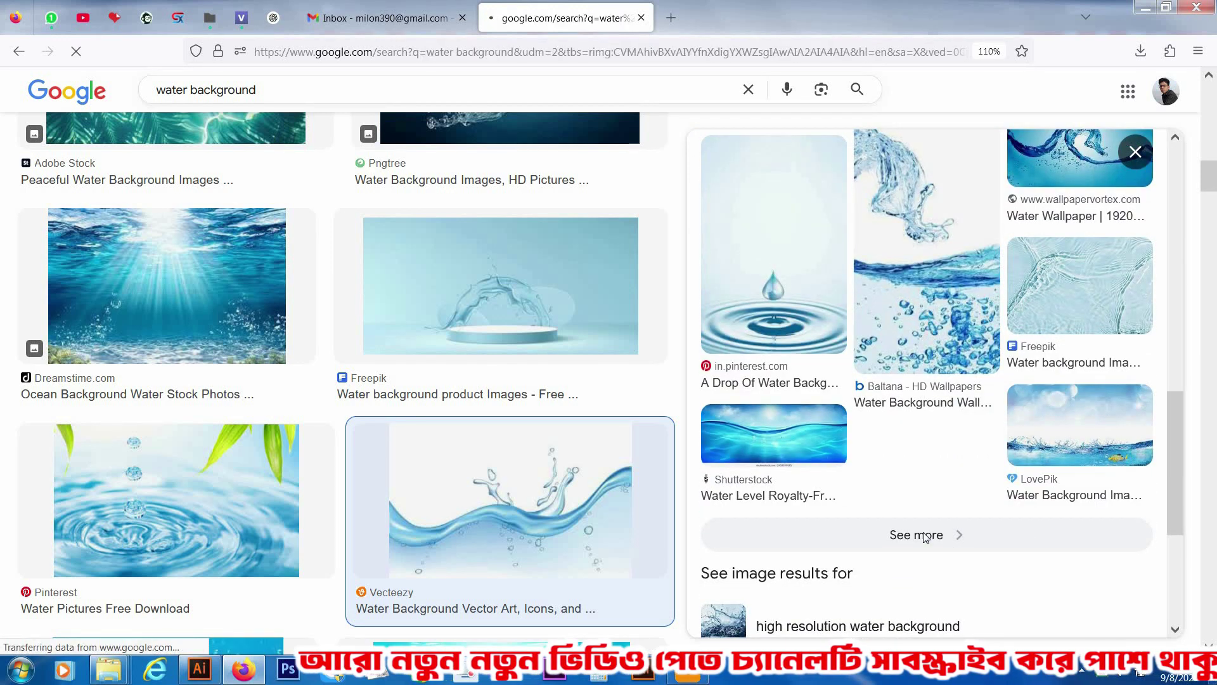
pyautogui.scroll(-8, 930, 524)
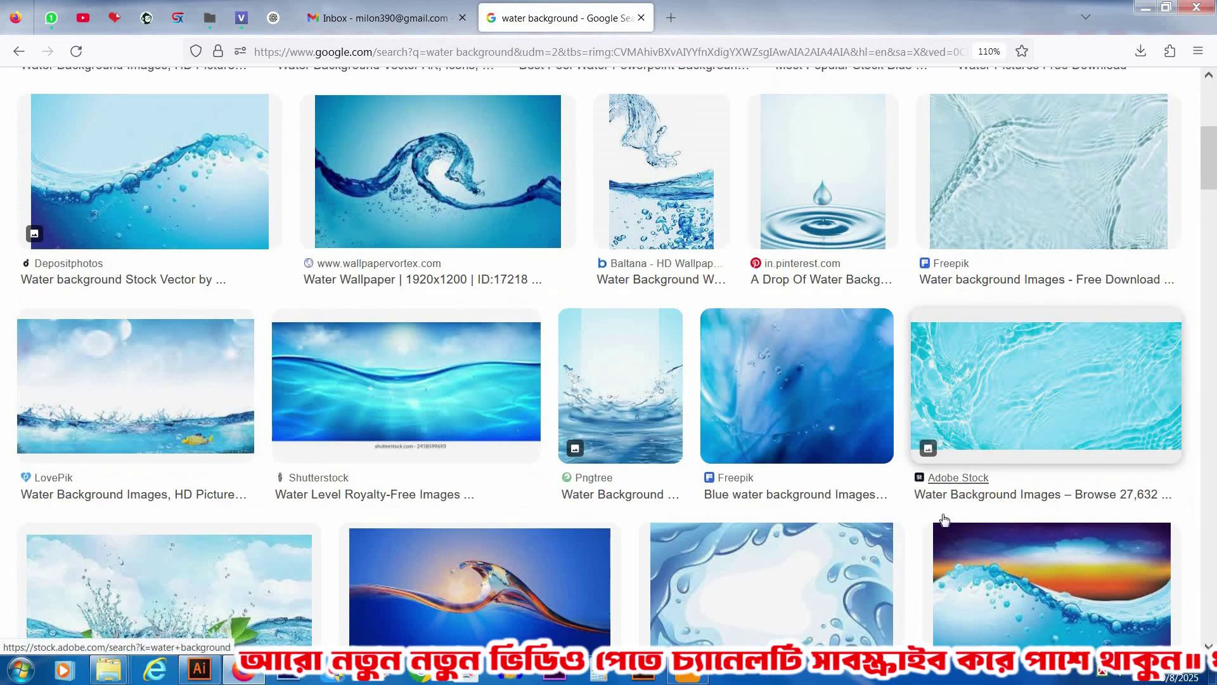
pyautogui.click(103, 225)
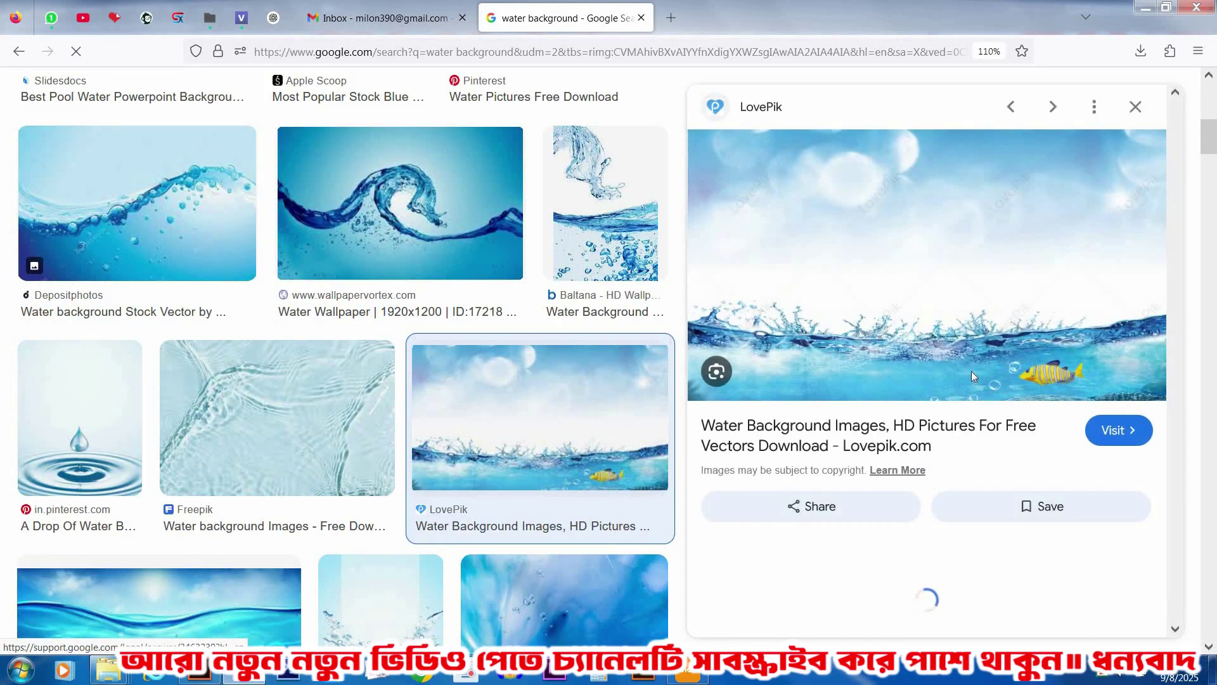
pyautogui.scroll(-1, 966, 416)
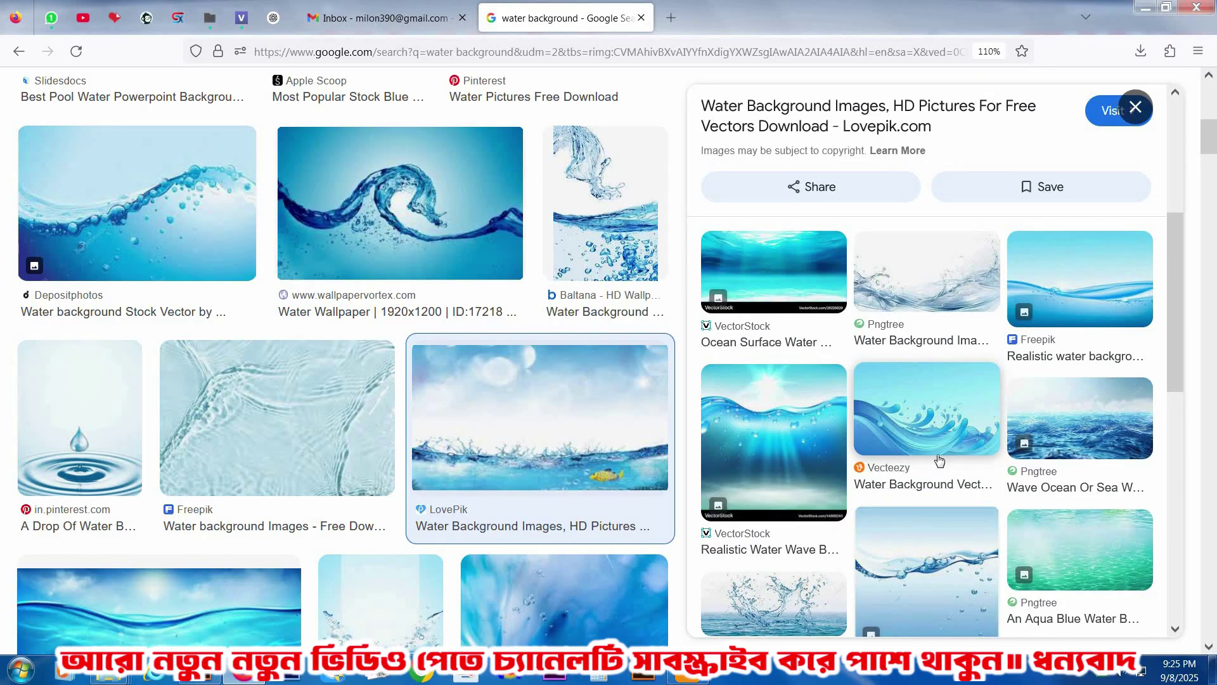
pyautogui.scroll(-4, 945, 458)
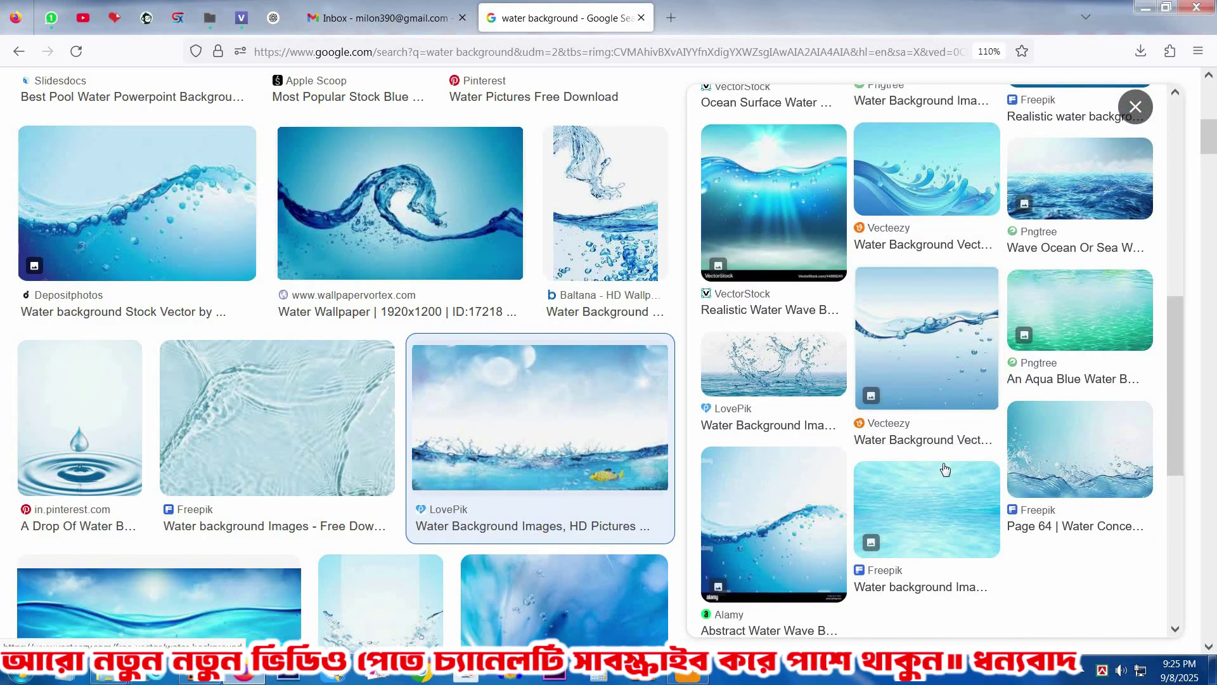
pyautogui.click(1065, 478)
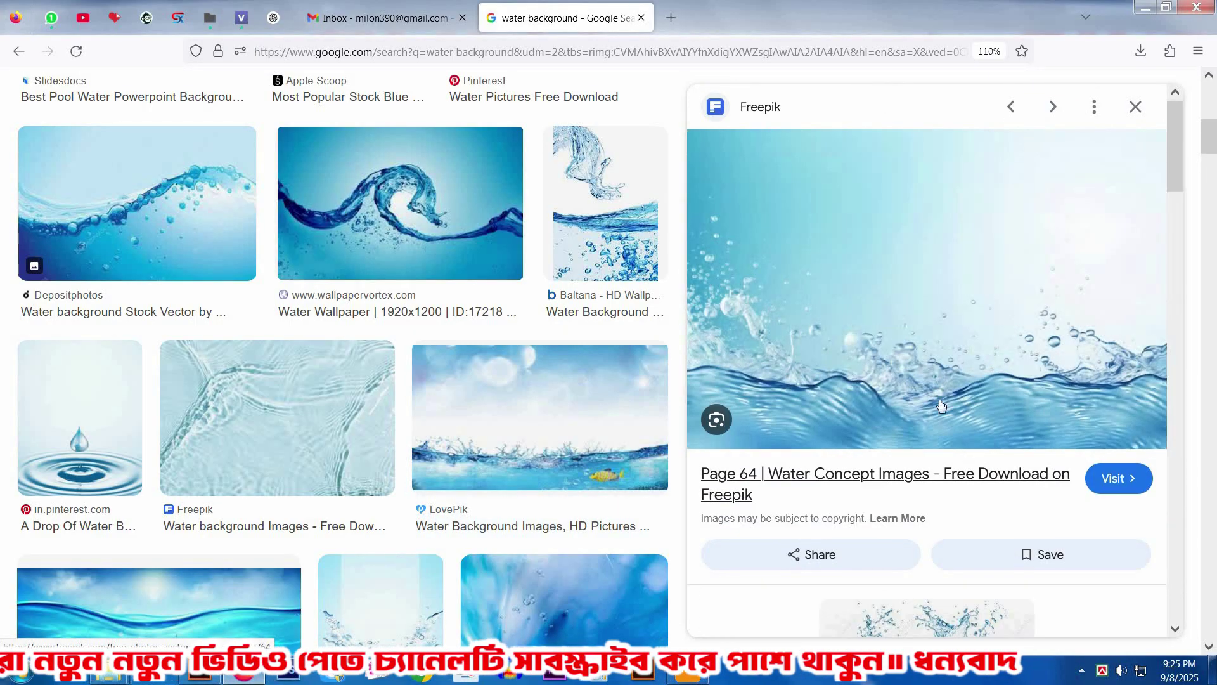
pyautogui.scroll(-4, 919, 421)
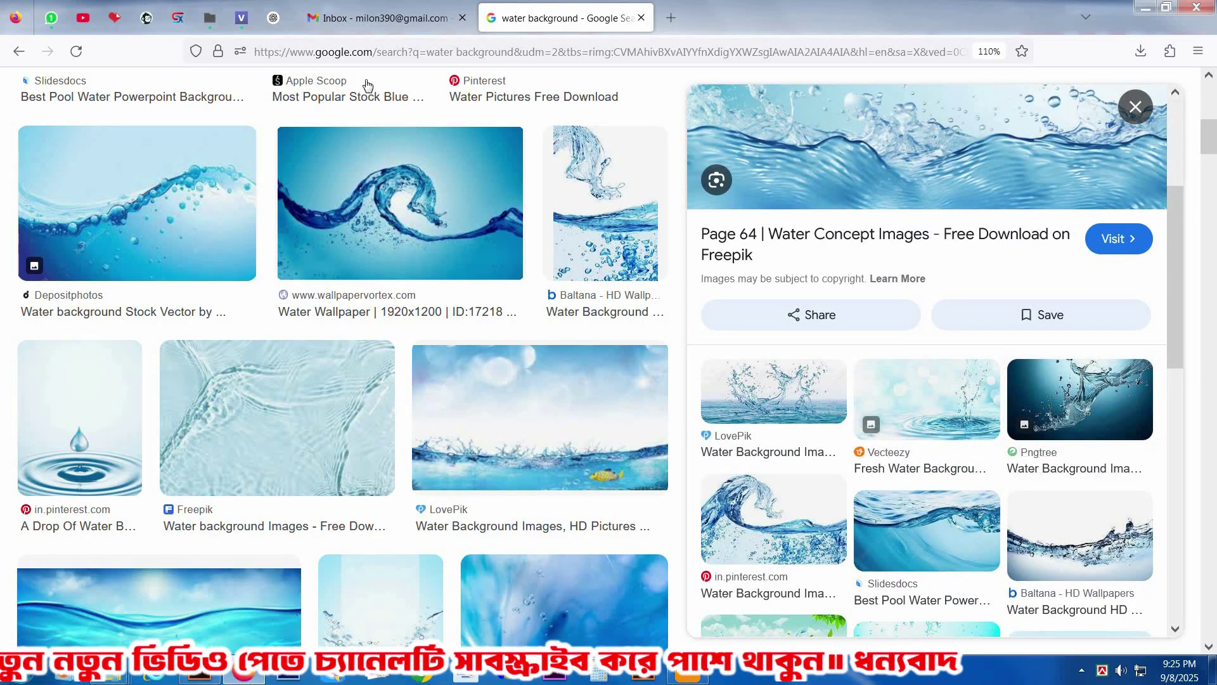
pyautogui.scroll(4, 943, 396)
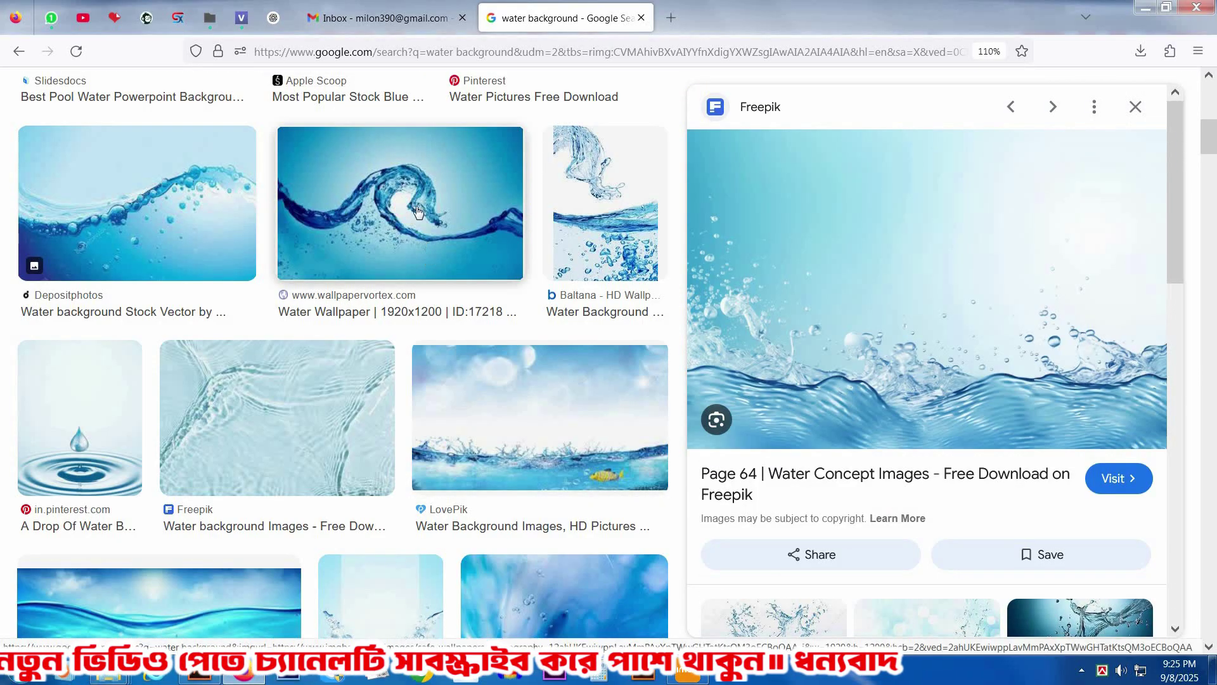
pyautogui.scroll(7, 307, 135)
pyautogui.scroll(1, 385, 180)
# - Refine the image search to "water background png" and open the Vecteezy blue wave result with the transparent background
pyautogui.click(325, 109)
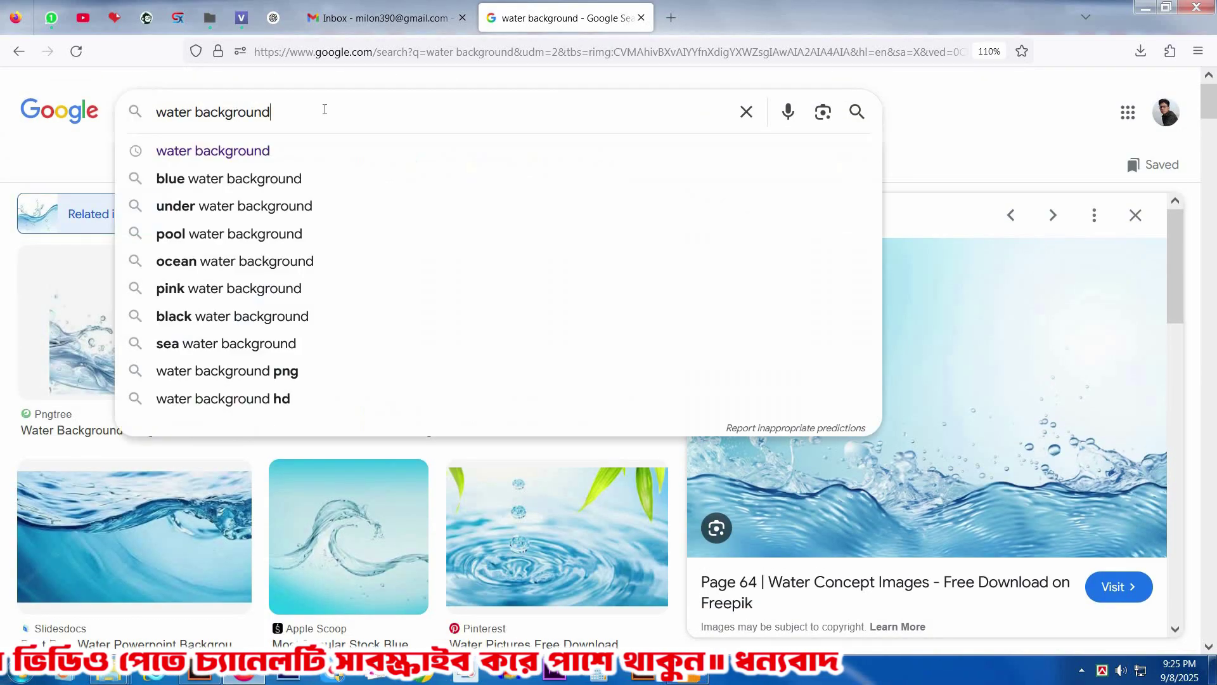
pyautogui.write('png')
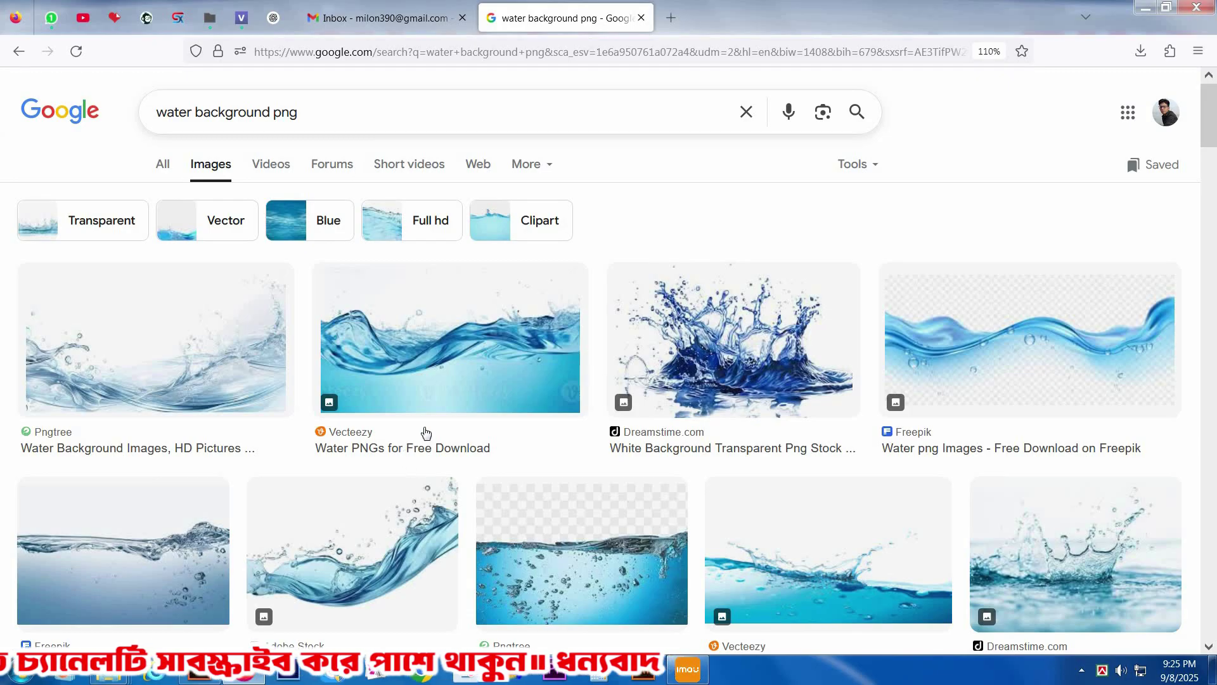
pyautogui.click(460, 340)
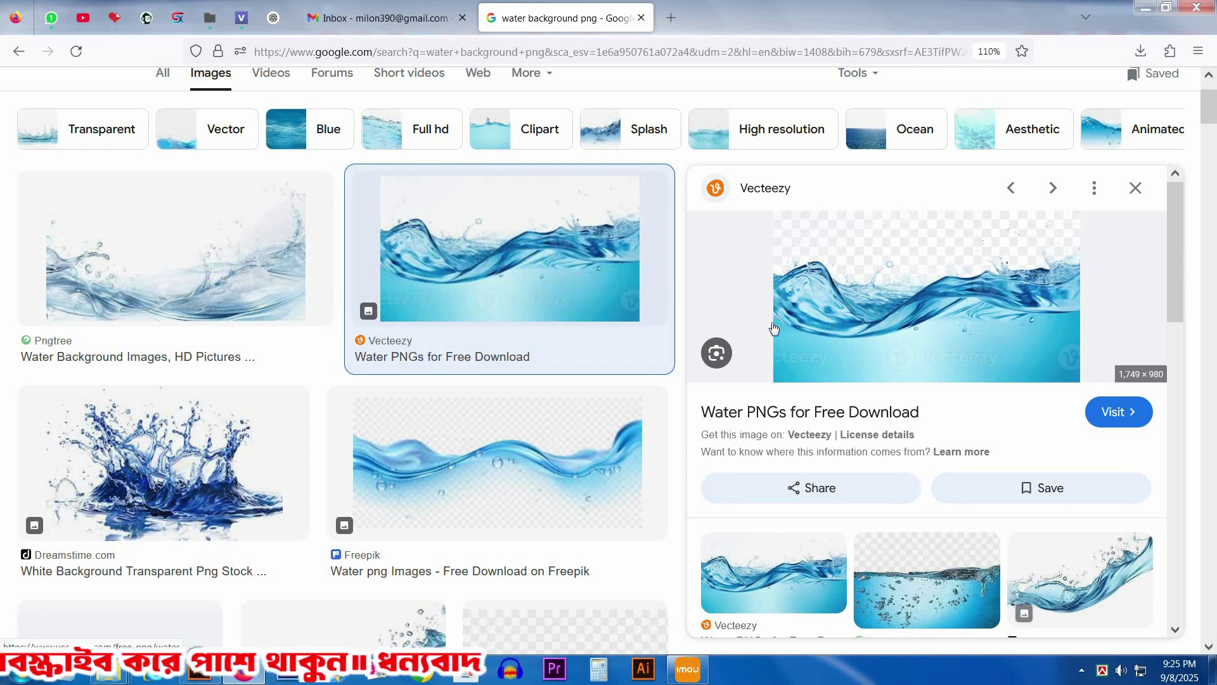
pyautogui.click(799, 419)
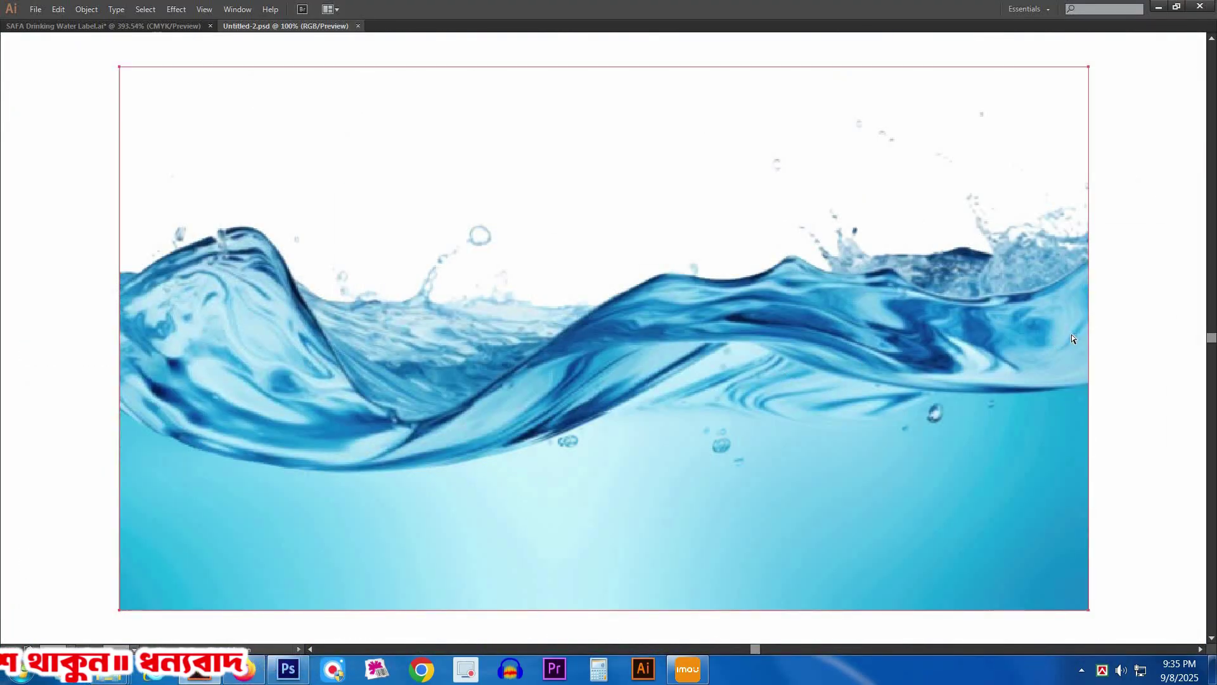
# - Cut the wave image out of Untitled-2.psd and close that document without saving it
pyautogui.press('Delete')
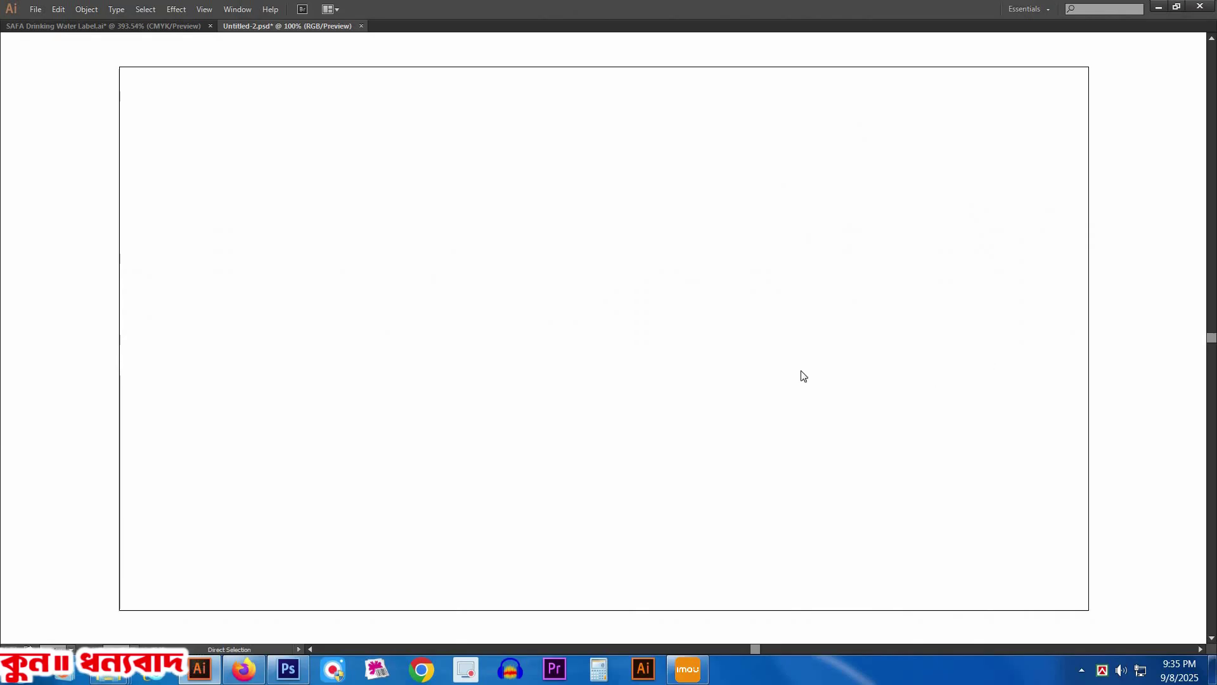
pyautogui.hotkey('ctrl', 'w')
pyautogui.click(659, 350)
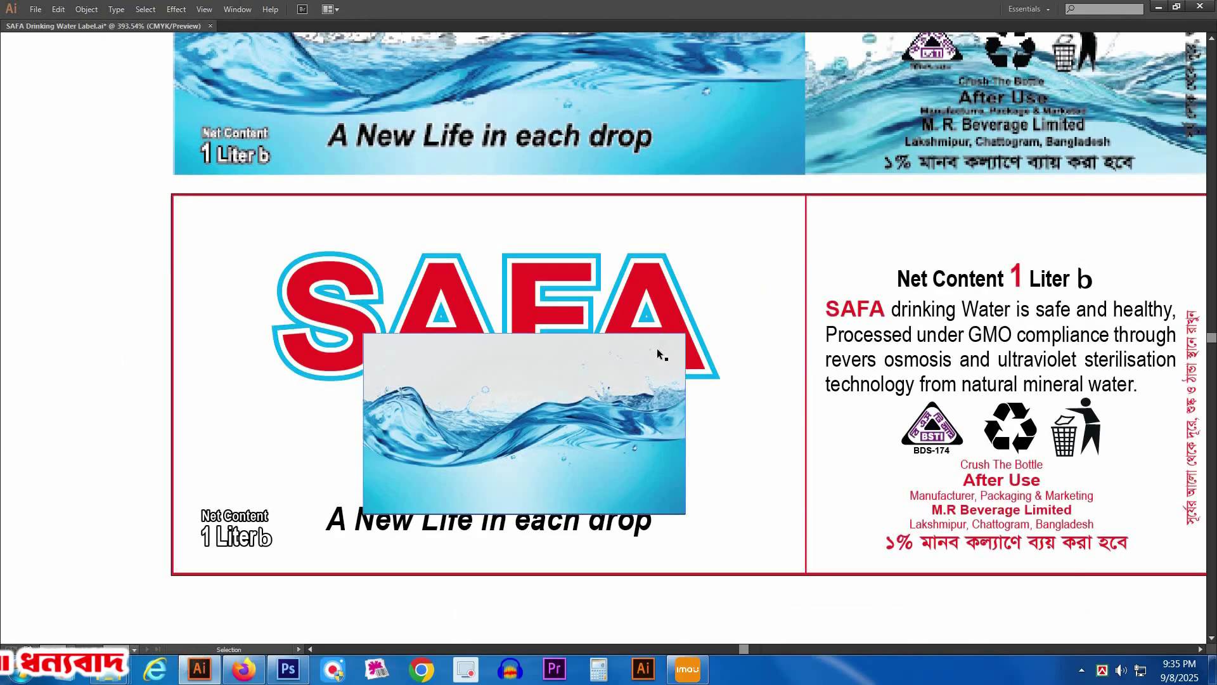
# - Paste the cut-out wave image into the SAFA Drinking Water Label document over the first SAFA panel
pyautogui.moveTo(564, 351); pyautogui.dragTo(575, 262)
pyautogui.hotkey('ctrl', 'v')
pyautogui.keyDown('ctrl'); pyautogui.keyDown('alt'); pyautogui.click(624, 341); pyautogui.keyUp('alt'); pyautogui.keyUp('ctrl')
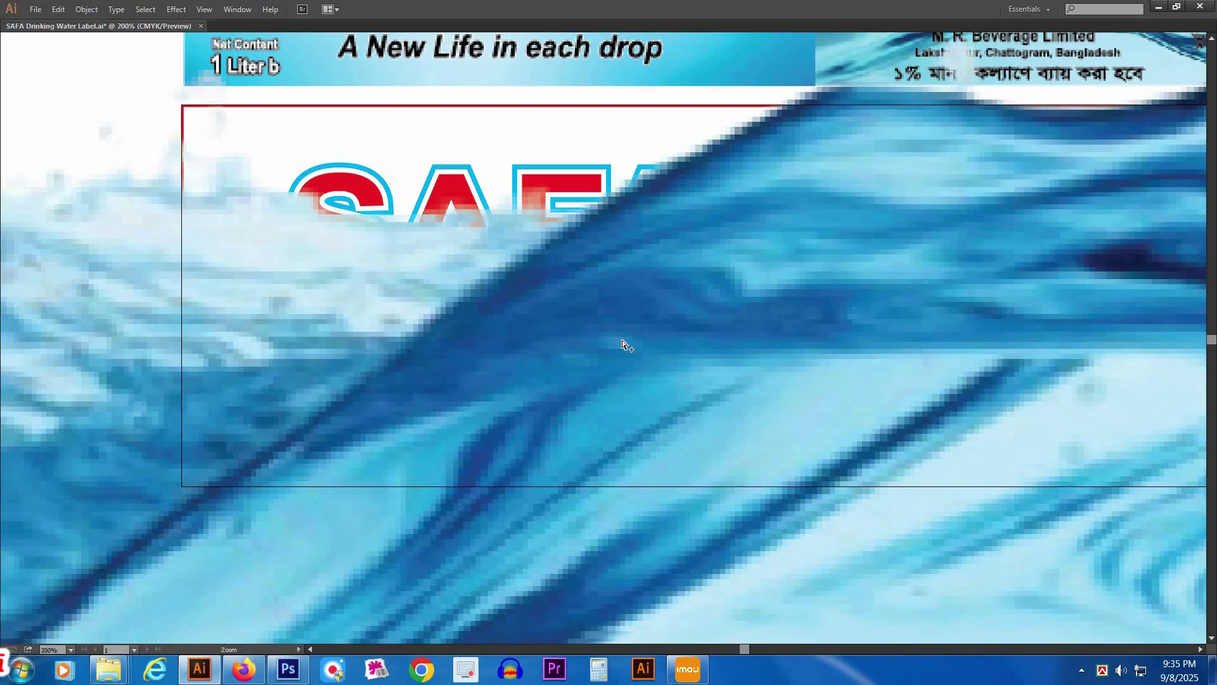
pyautogui.keyDown('ctrl'); pyautogui.keyDown('alt'); pyautogui.click(624, 342); pyautogui.keyUp('alt'); pyautogui.keyUp('ctrl')
pyautogui.keyDown('ctrl'); pyautogui.keyDown('alt'); pyautogui.click(624, 341); pyautogui.keyUp('alt'); pyautogui.keyUp('ctrl')
pyautogui.keyDown('ctrl'); pyautogui.keyDown('alt'); pyautogui.click(624, 341); pyautogui.keyUp('alt'); pyautogui.keyUp('ctrl')
pyautogui.keyDown('ctrl'); pyautogui.keyDown('alt'); pyautogui.click(623, 342); pyautogui.keyUp('alt'); pyautogui.keyUp('ctrl')
pyautogui.keyDown('ctrl'); pyautogui.keyDown('alt'); pyautogui.click(624, 342); pyautogui.keyUp('alt'); pyautogui.keyUp('ctrl')
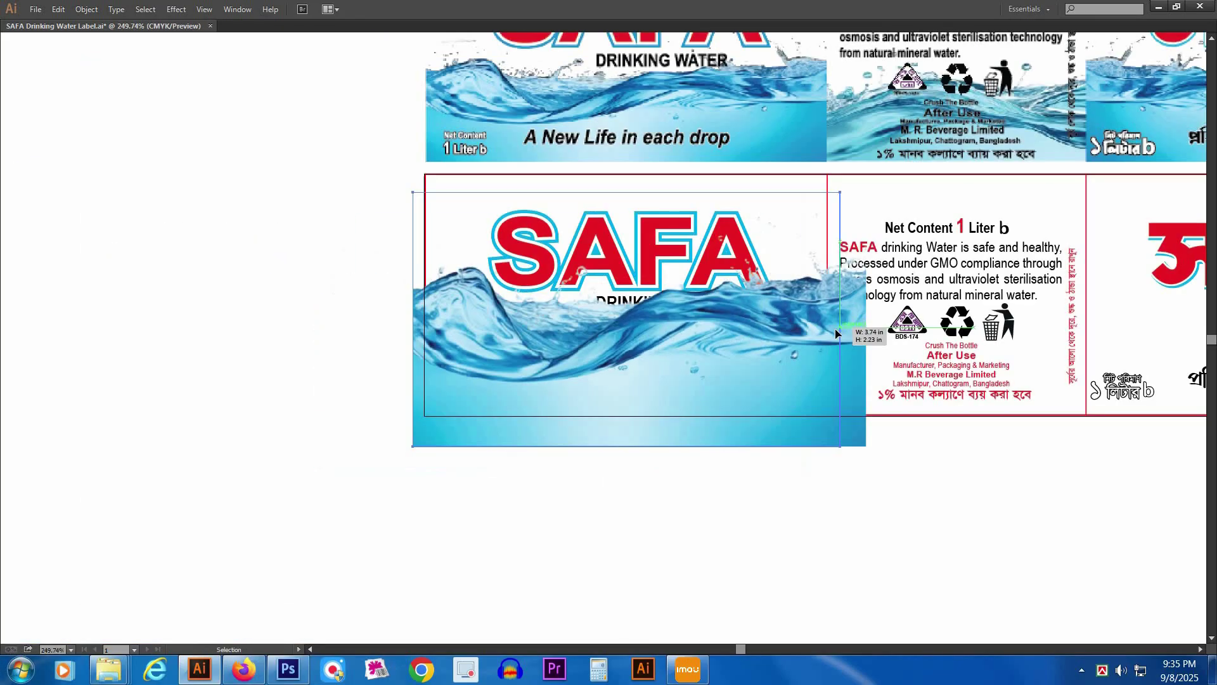
# - Narrow the wave image to about 3.74 in wide and send it behind the first panel's text and border
pyautogui.moveTo(863, 327); pyautogui.dragTo(836, 330)
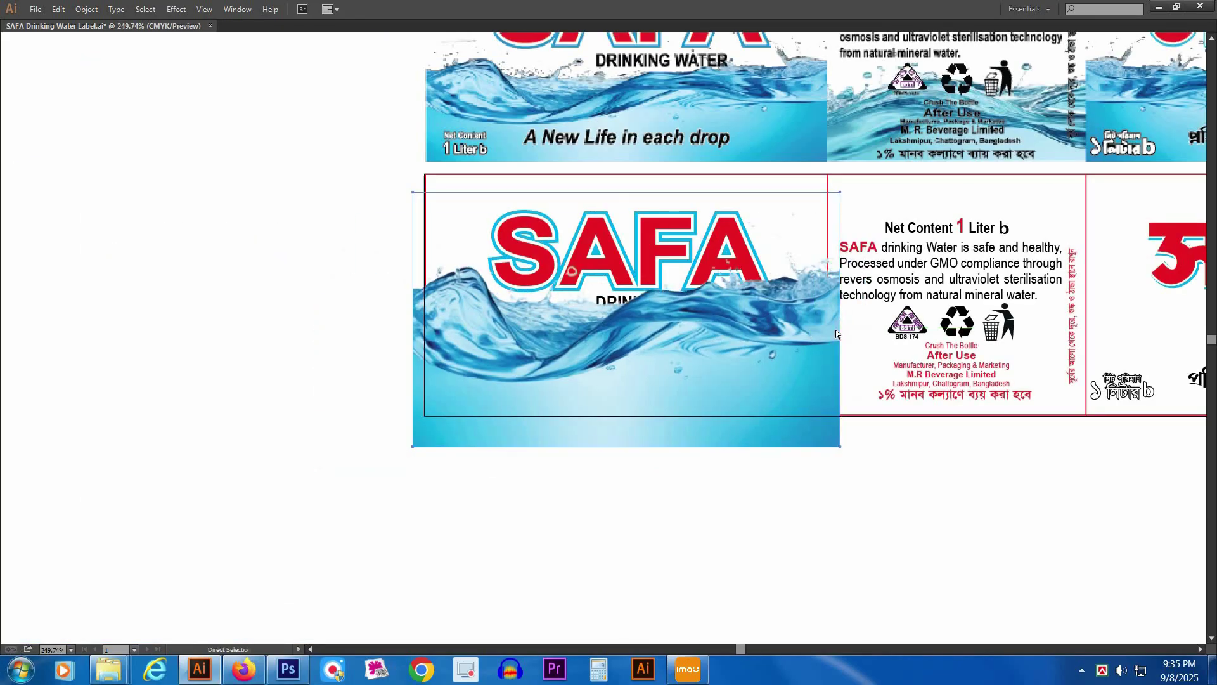
pyautogui.rightClick(736, 338)
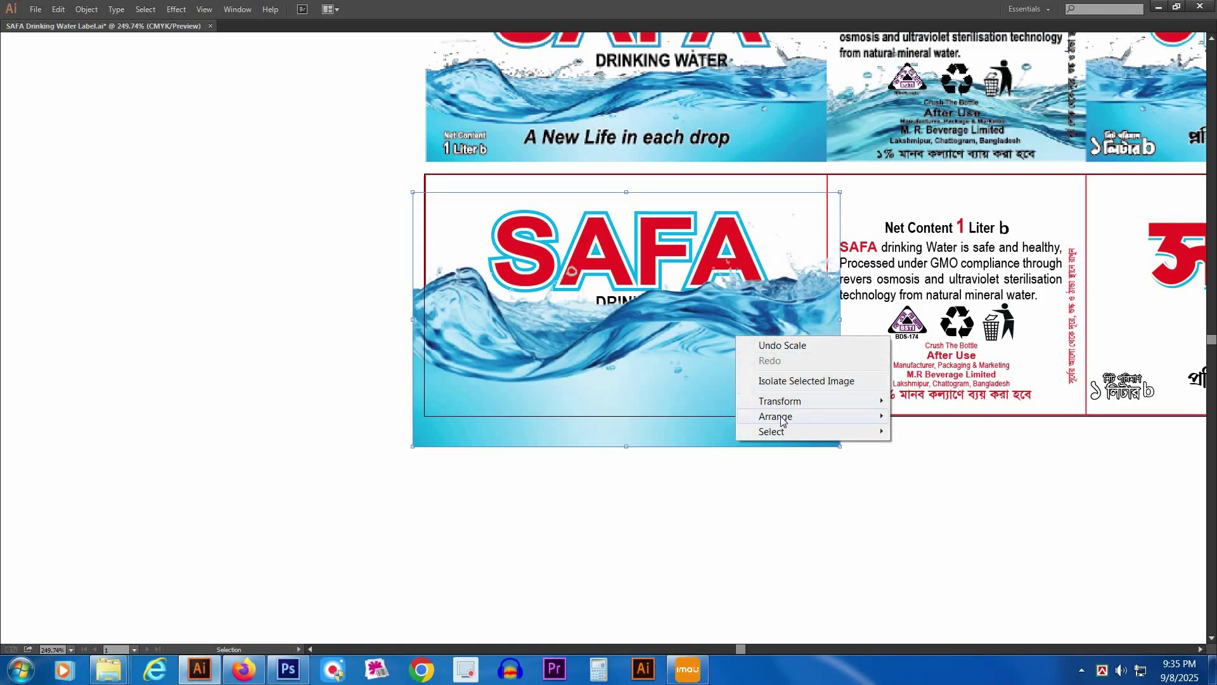
pyautogui.moveTo(785, 422)
pyautogui.click(932, 463)
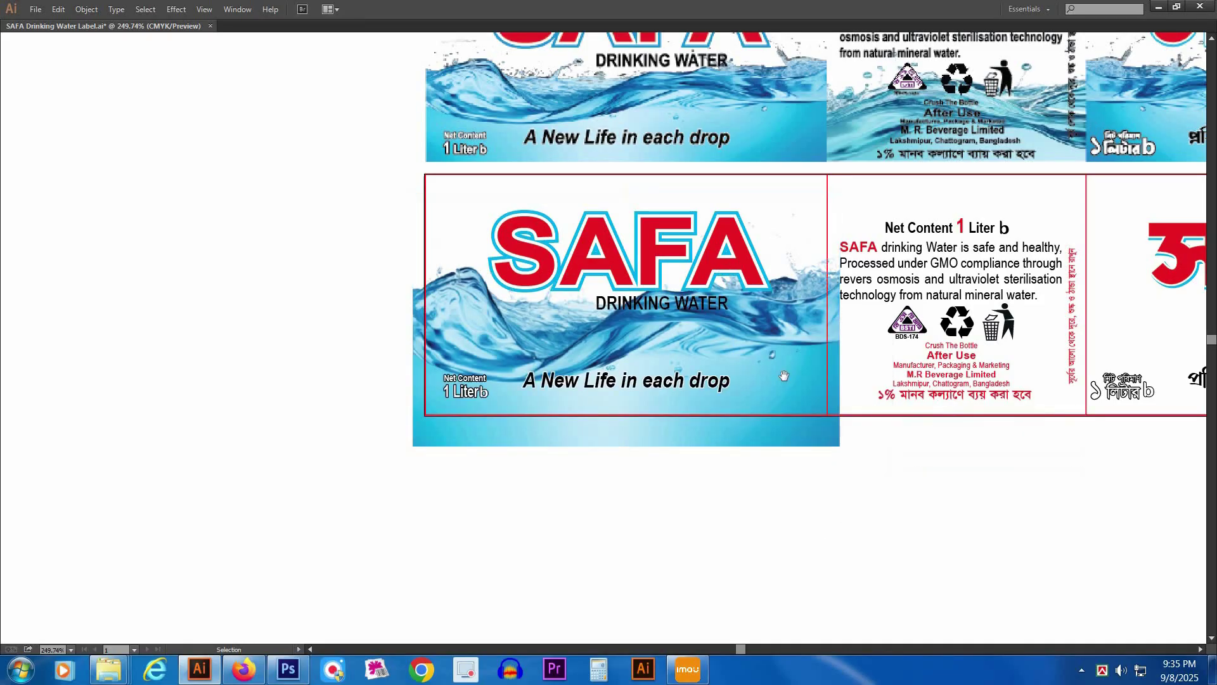
# - Reduce the wave image's height to about 2.01 in and nudge it up to match the waves in the reference label
pyautogui.moveTo(721, 365); pyautogui.dragTo(591, 482)
pyautogui.click(683, 488)
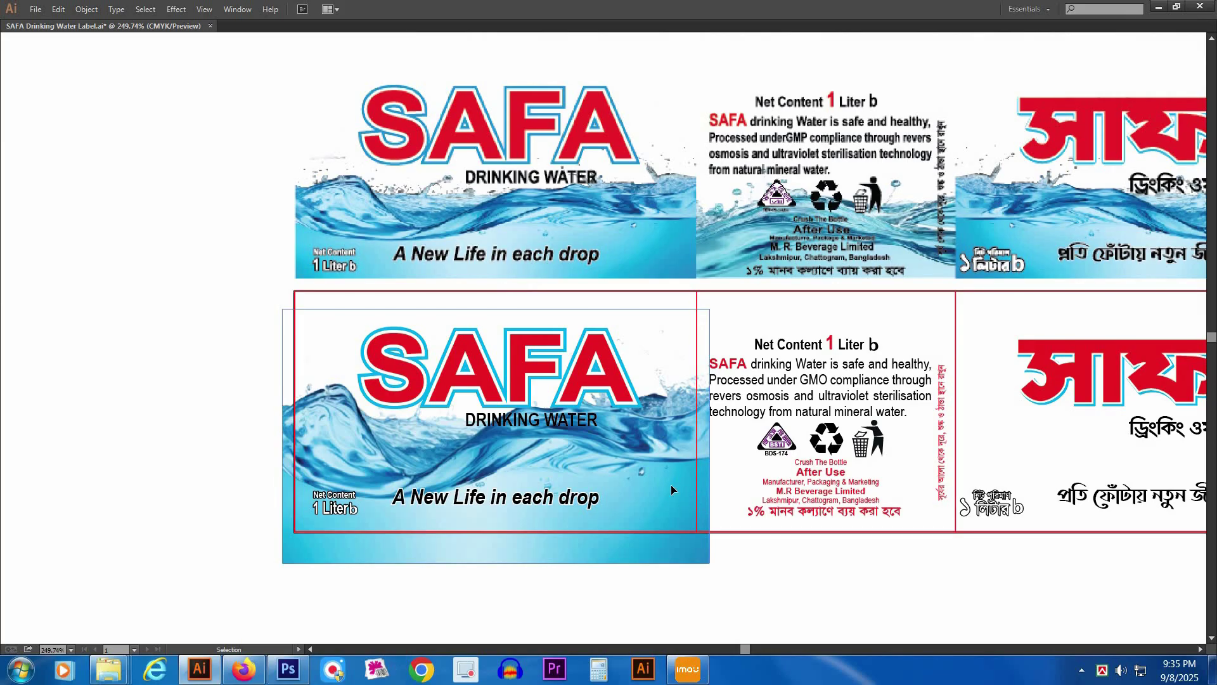
pyautogui.moveTo(497, 311); pyautogui.dragTo(497, 321)
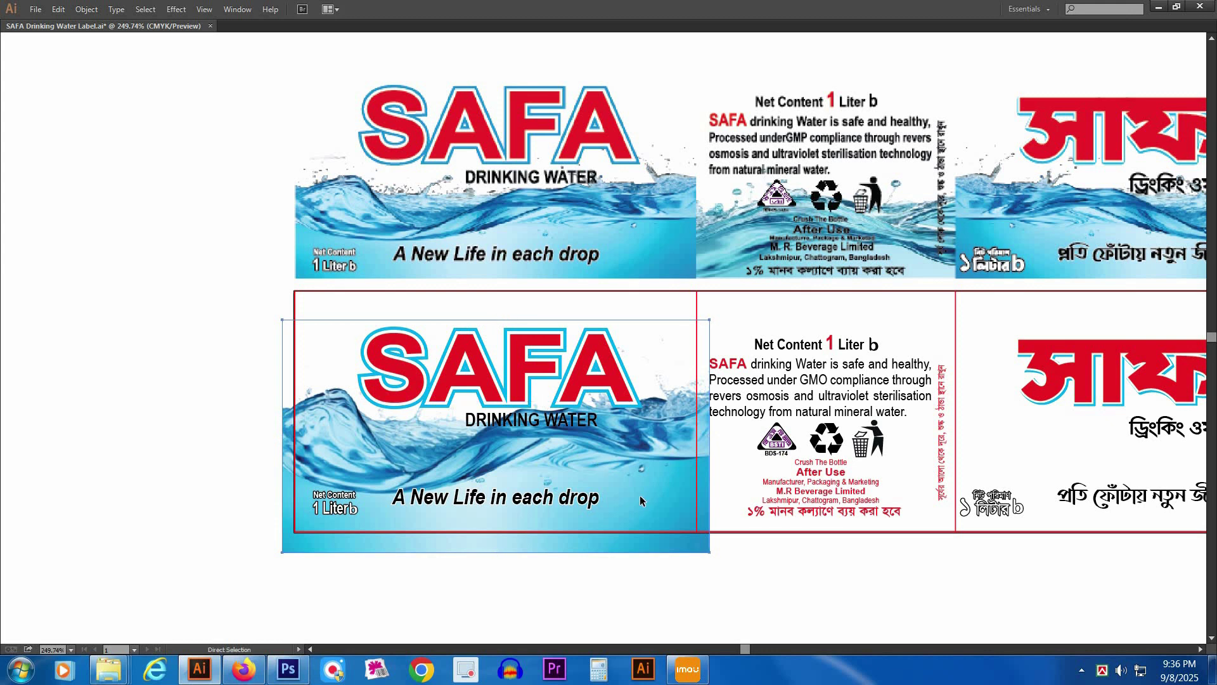
pyautogui.moveTo(640, 496); pyautogui.dragTo(640, 489)
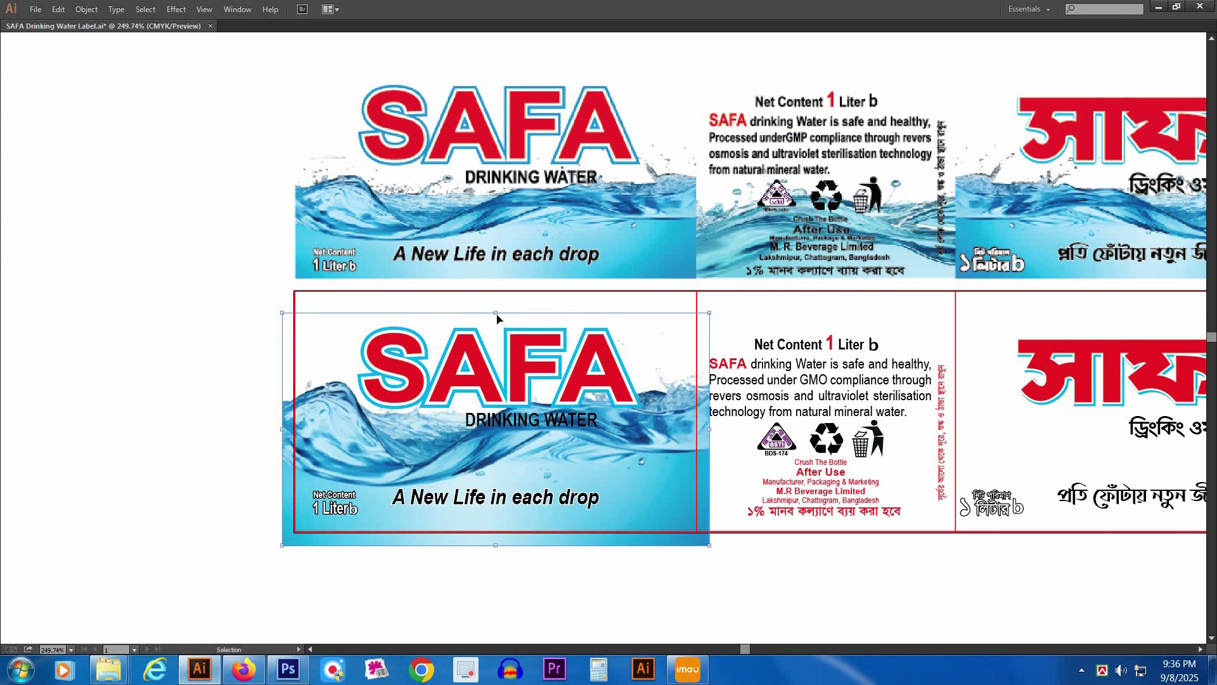
pyautogui.moveTo(499, 313); pyautogui.dragTo(498, 318)
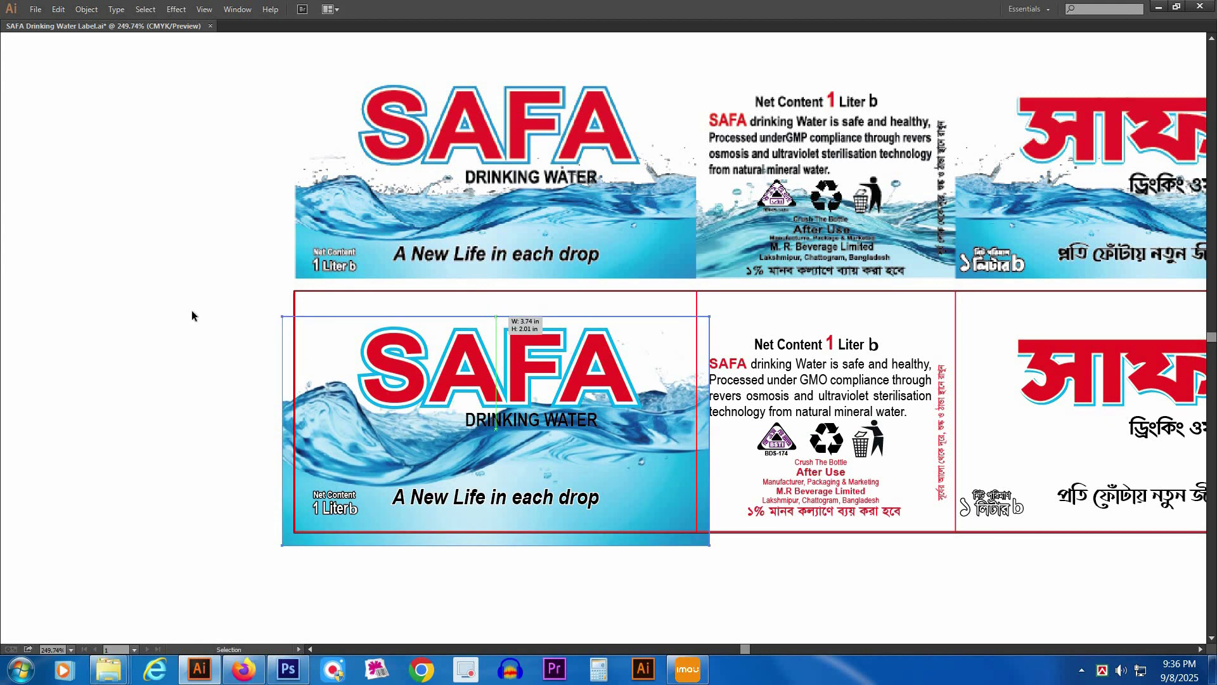
pyautogui.click(193, 312)
# - Duplicate the wave image onto the second label panel and narrow the copy so it slightly overlaps the panel's edges
pyautogui.moveTo(689, 355); pyautogui.dragTo(570, 333)
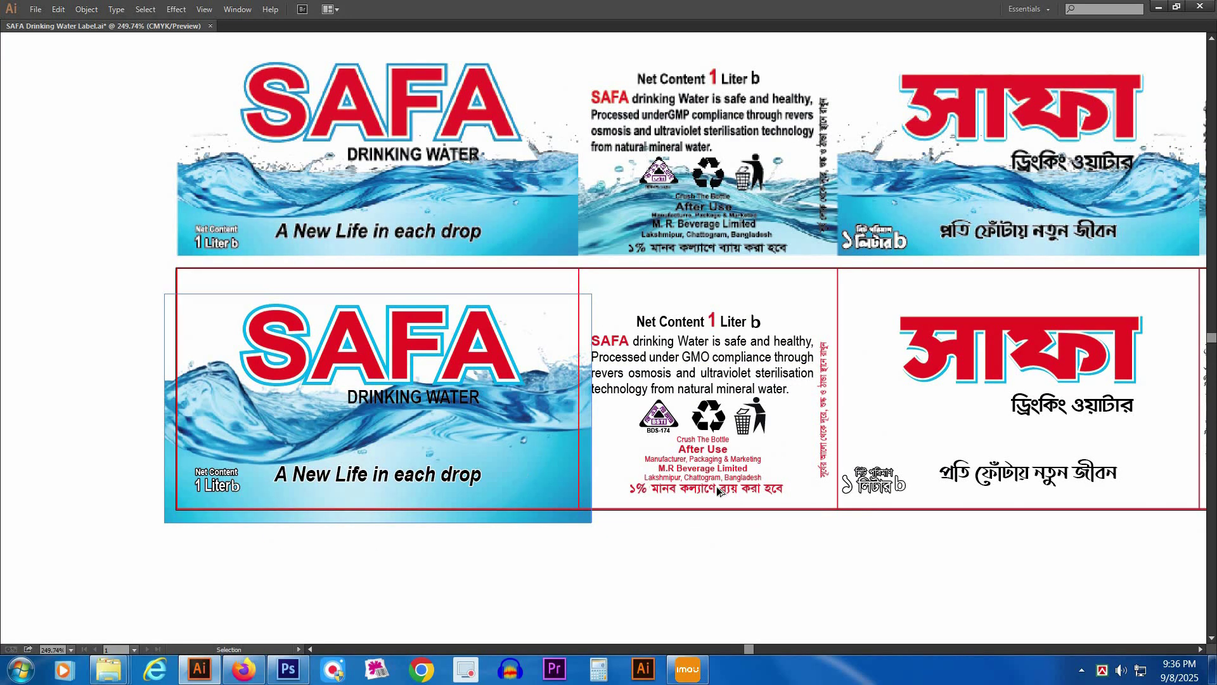
pyautogui.moveTo(521, 507); pyautogui.dragTo(928, 508)
pyautogui.hotkey('ctrl', '-')
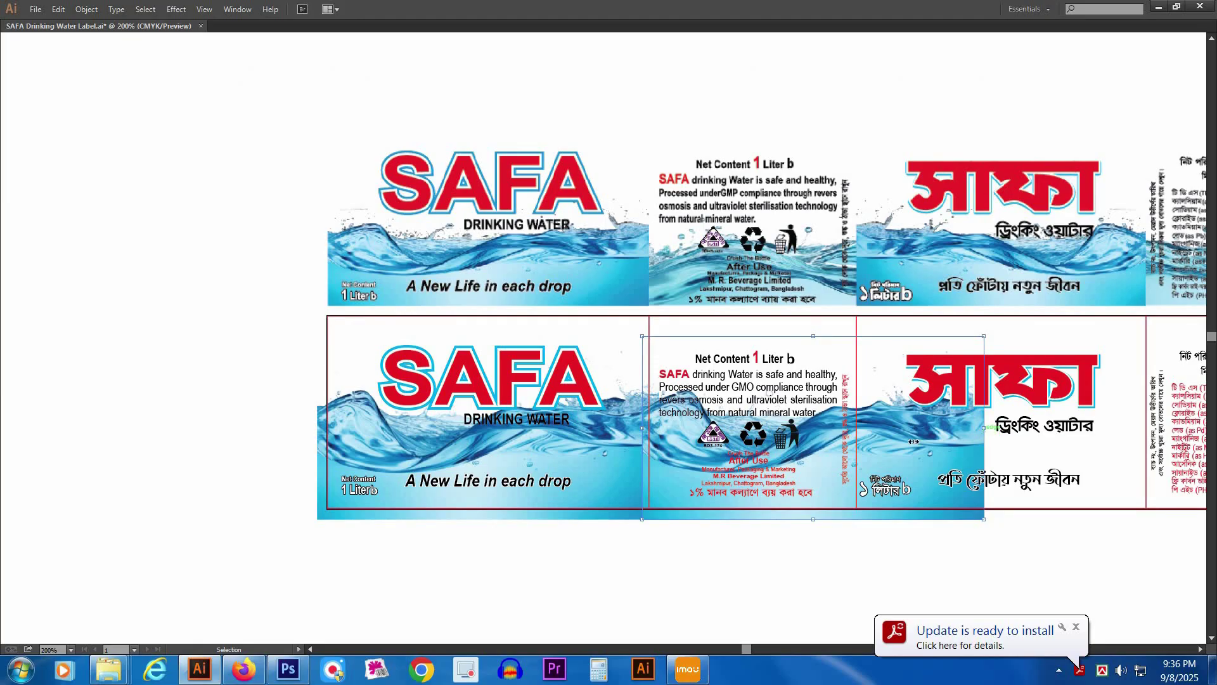
pyautogui.moveTo(984, 428); pyautogui.dragTo(681, 459)
pyautogui.press('space')
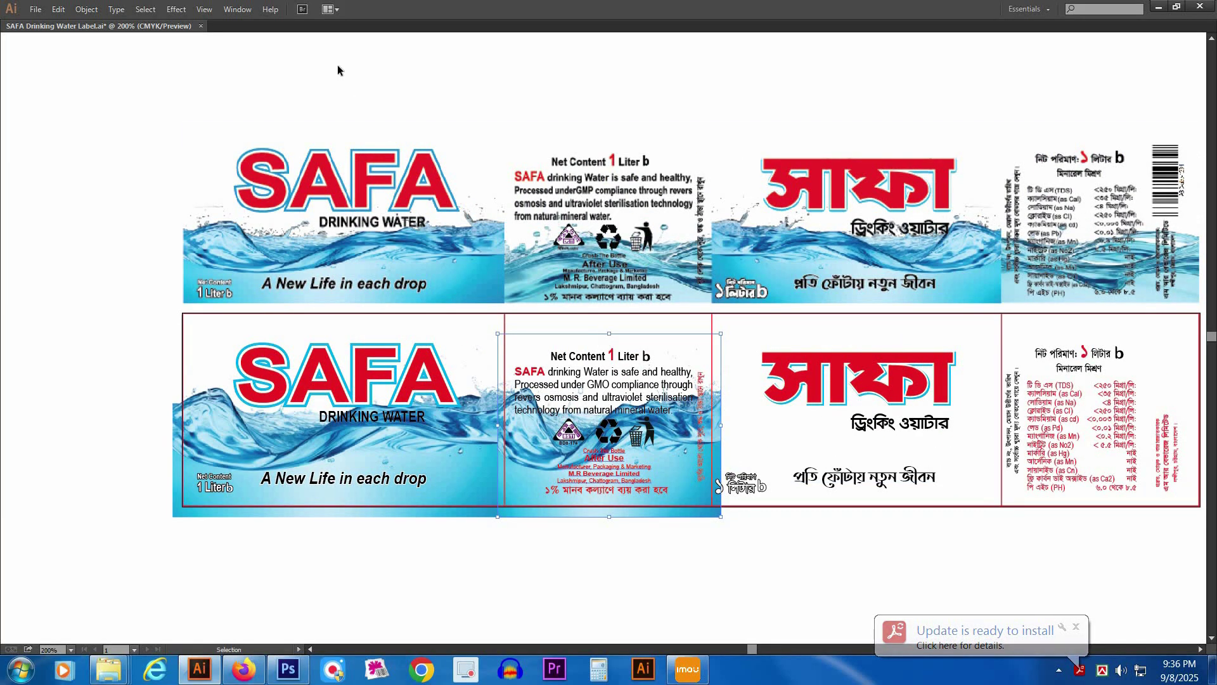
# - Set the opacity of the wave copy behind the second panel to 50%
pyautogui.press('Tab')
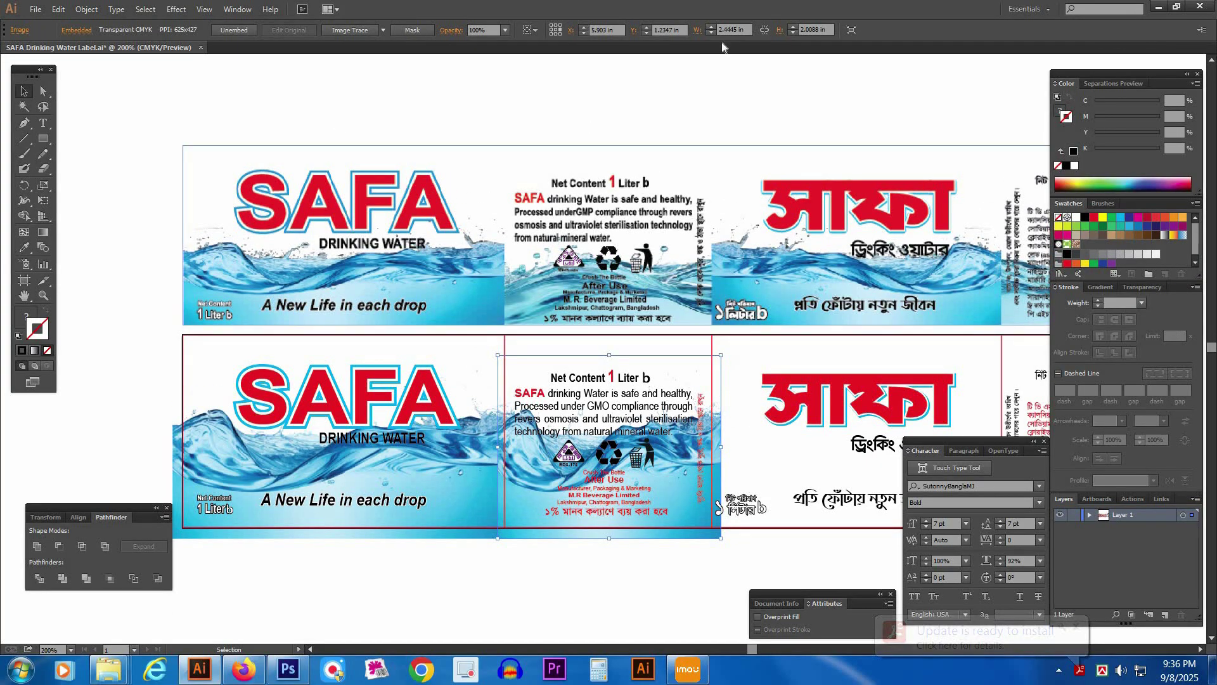
pyautogui.click(486, 30)
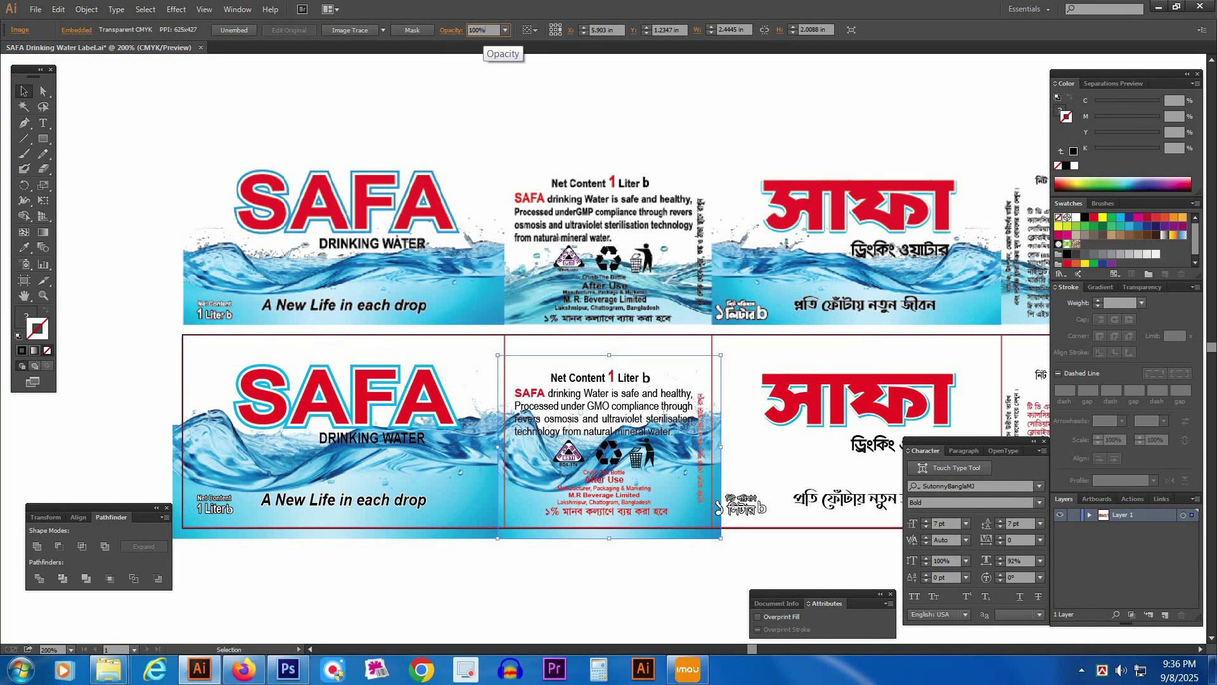
pyautogui.write('50')
pyautogui.press('Return')
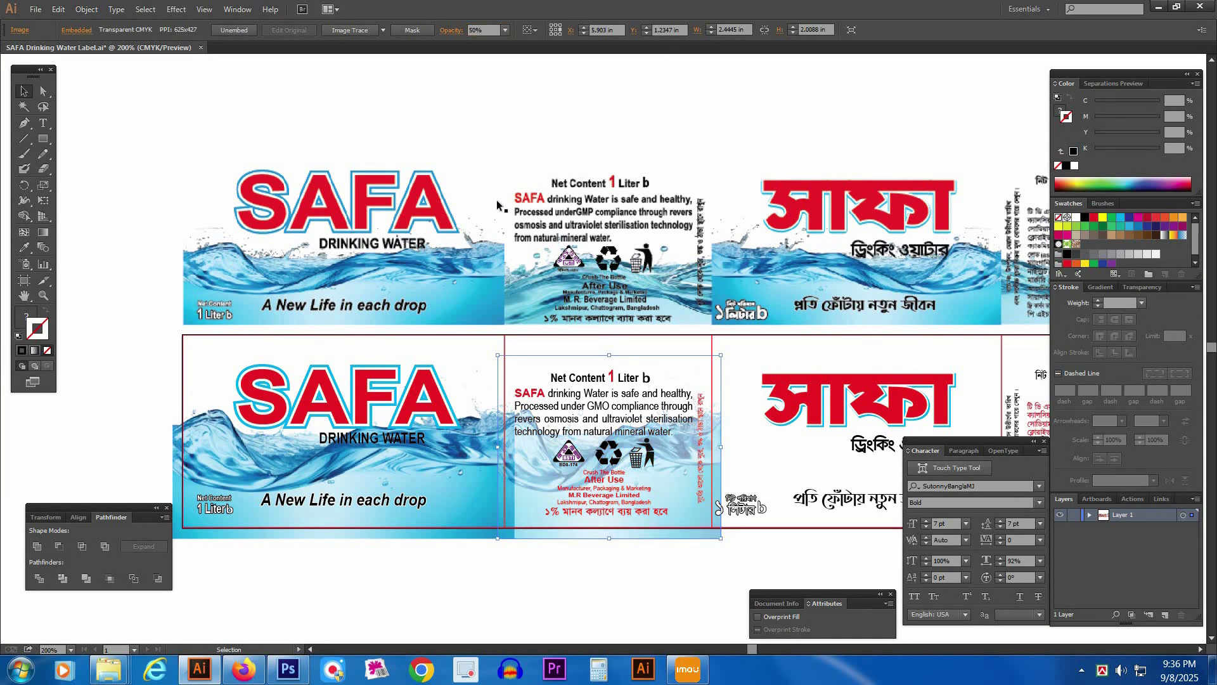
pyautogui.press('Tab')
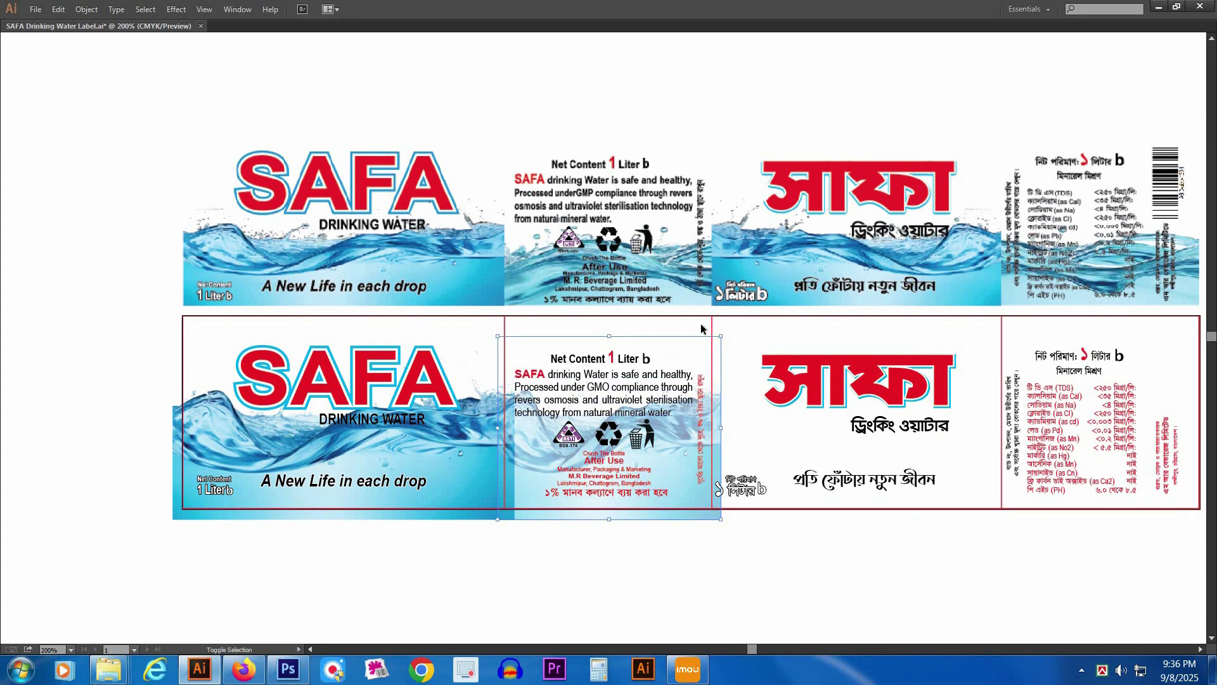
# - Clip the faded wave image to the second panel's border with a clipping mask and send it behind the text
pyautogui.click(643, 315)
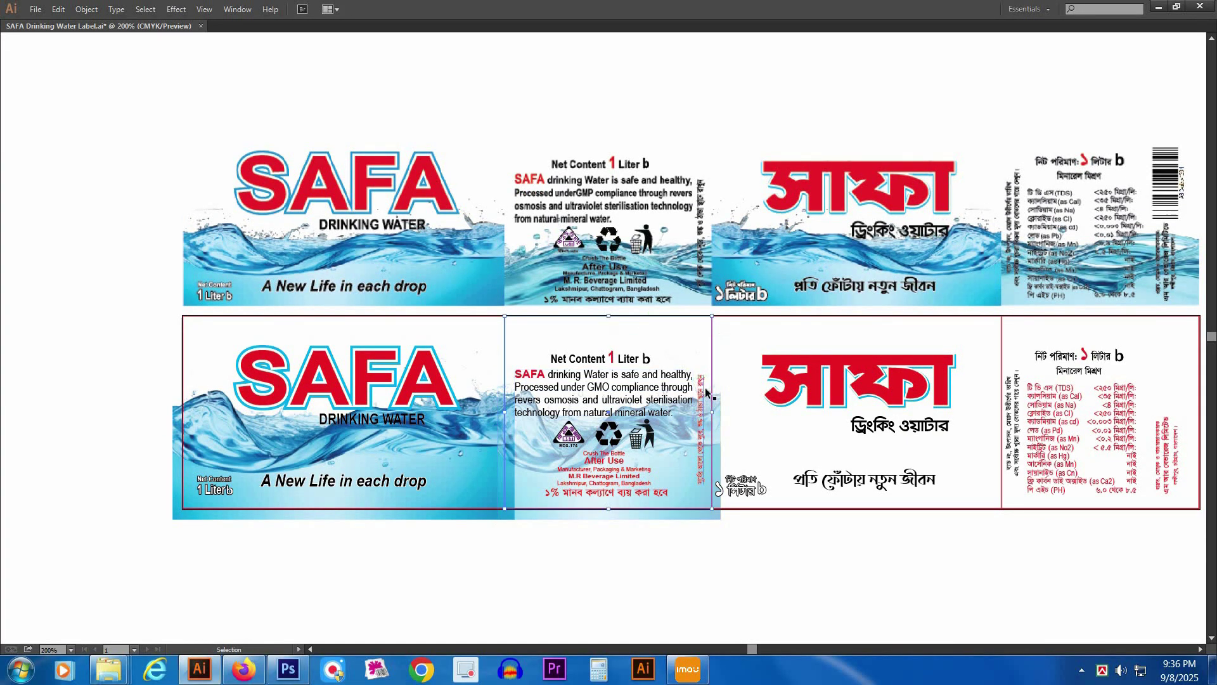
pyautogui.rightClick(676, 473)
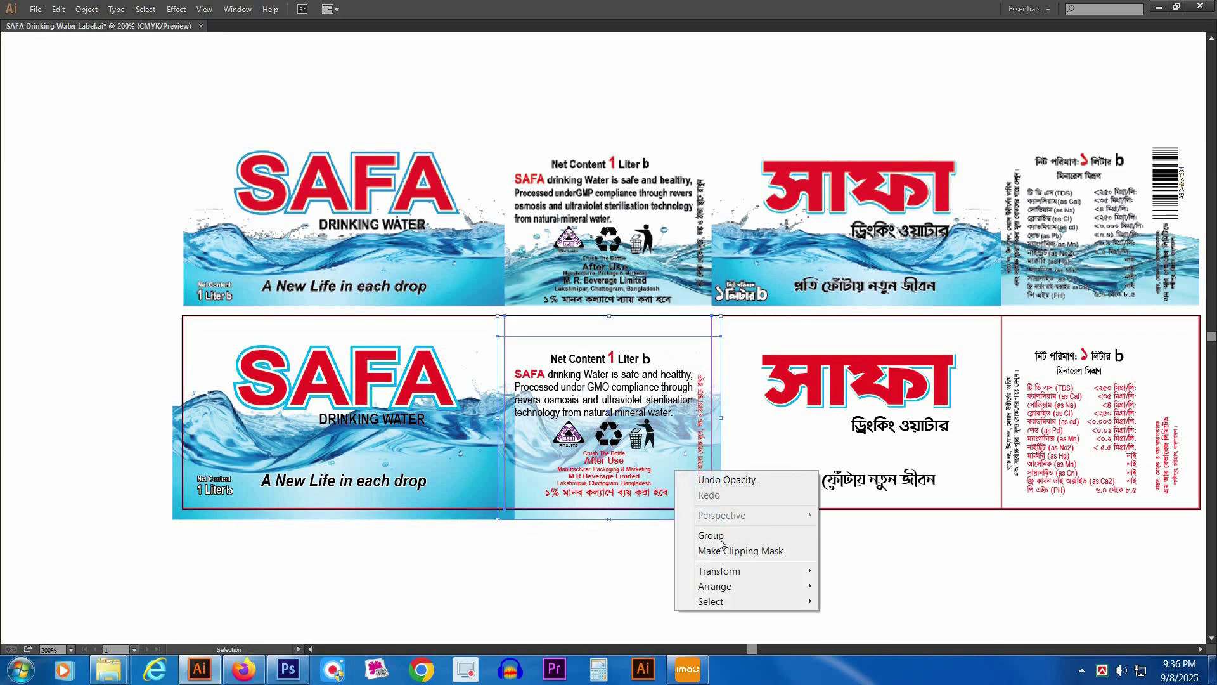
pyautogui.click(726, 551)
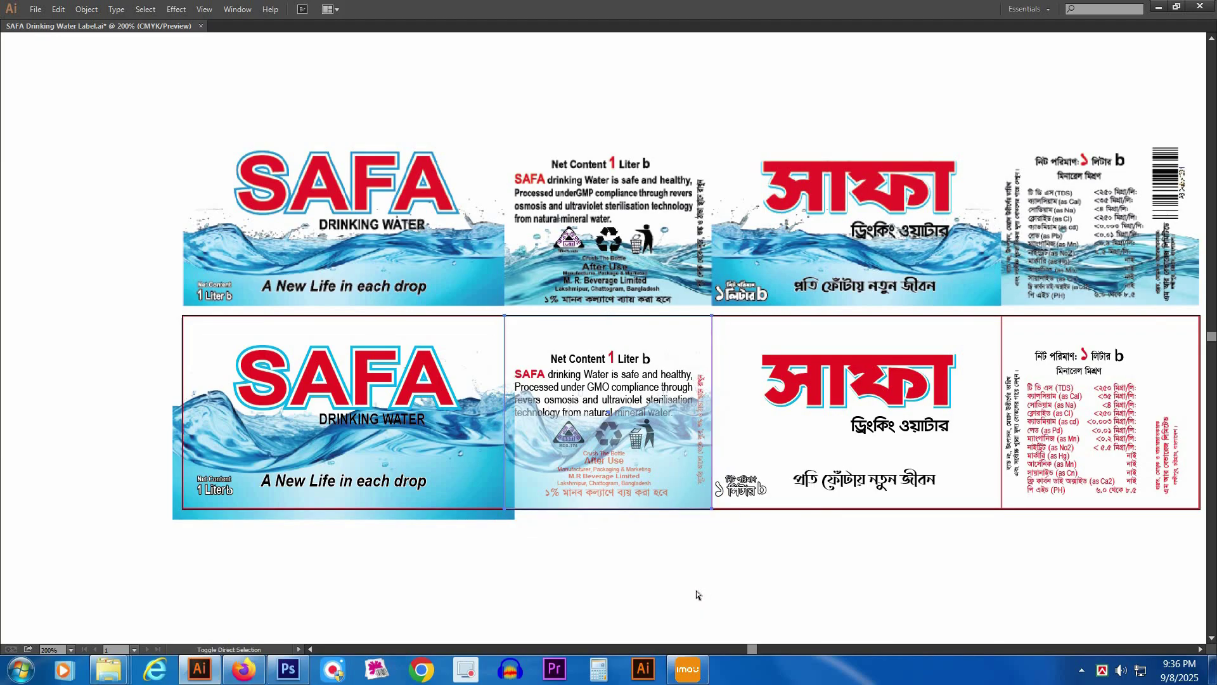
pyautogui.click(696, 591)
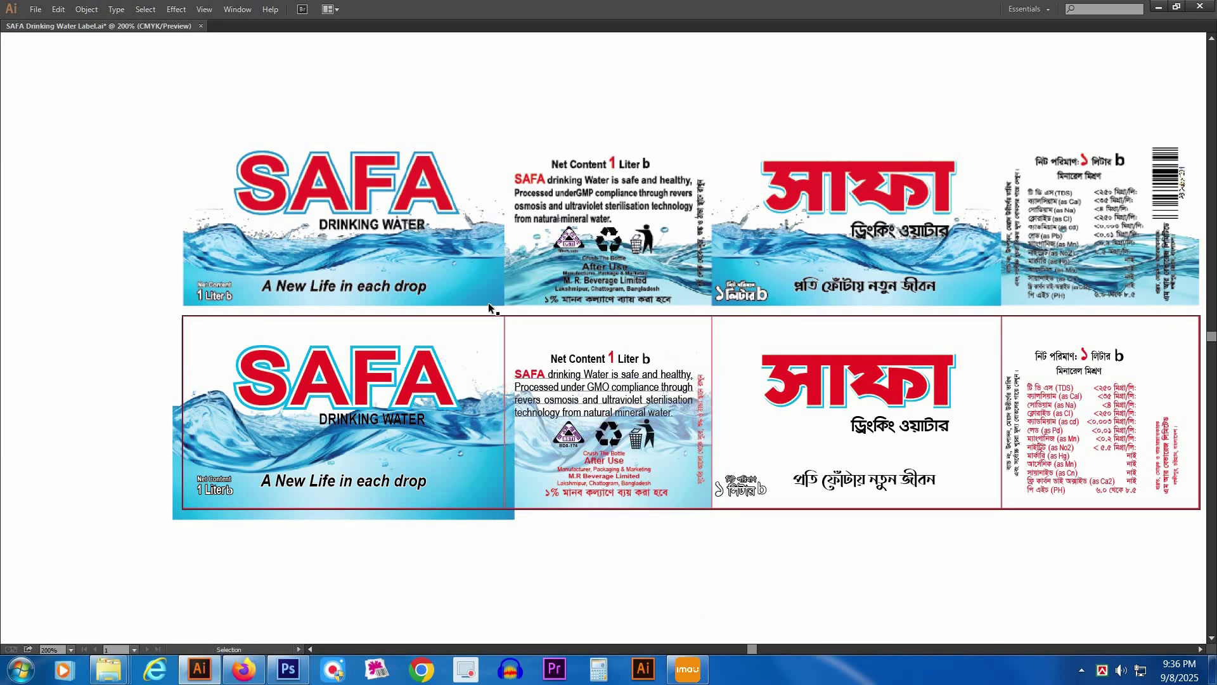
# - Clip the first wave image to the first panel's border and send it behind the SAFA lettering
pyautogui.click(481, 445)
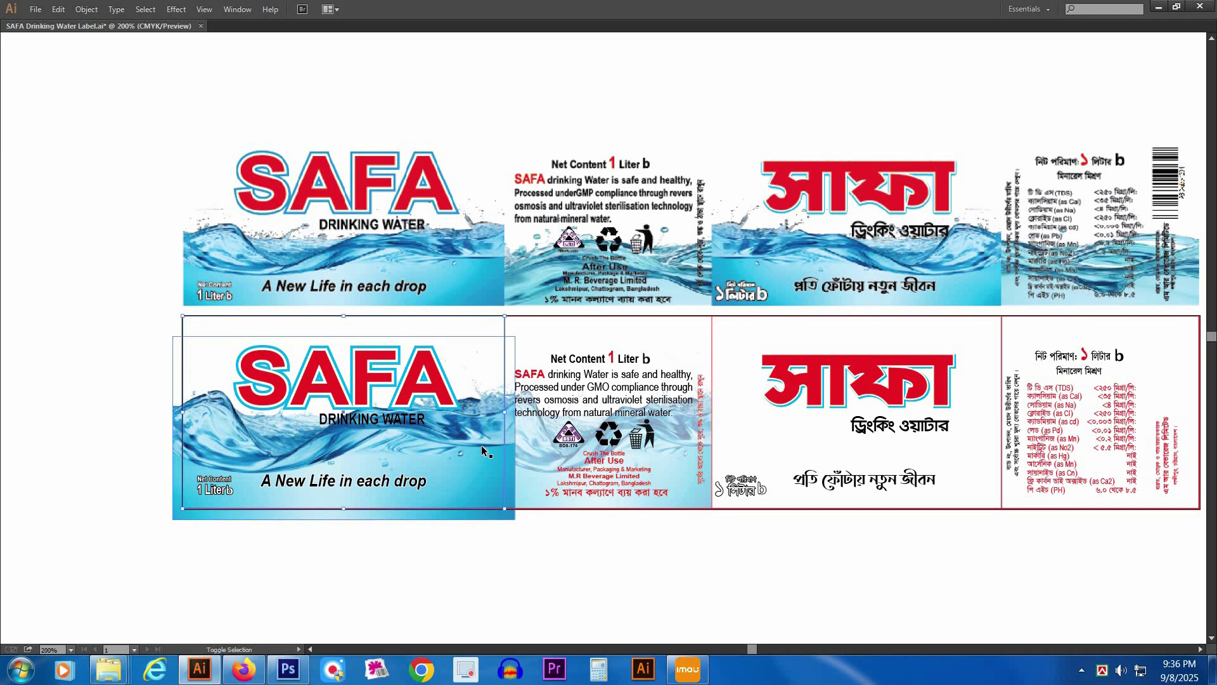
pyautogui.hotkey('ctrl', '7')
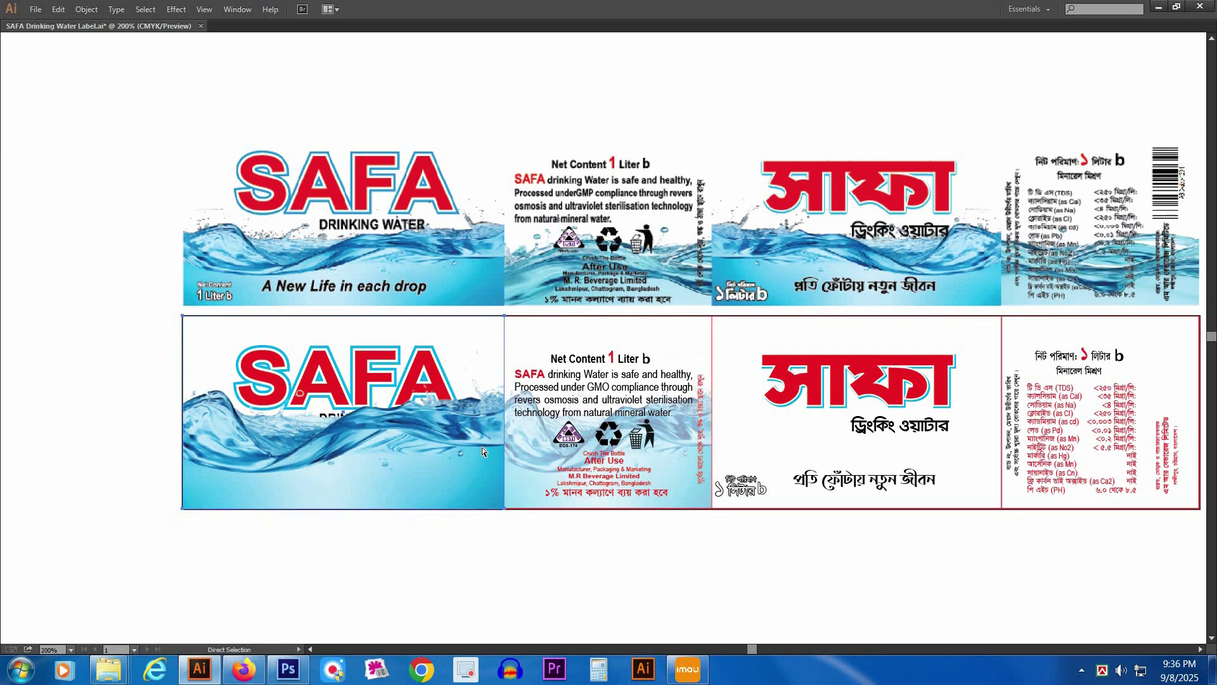
pyautogui.hotkey('ctrl', 'shift', '[')
pyautogui.moveTo(565, 607); pyautogui.dragTo(412, 535)
# - Duplicate the faded wave onto the fourth panel and the full-strength wave onto the third, narrowing the latter to its panel's right edge
pyautogui.moveTo(442, 423); pyautogui.dragTo(865, 413)
pyautogui.click(819, 532)
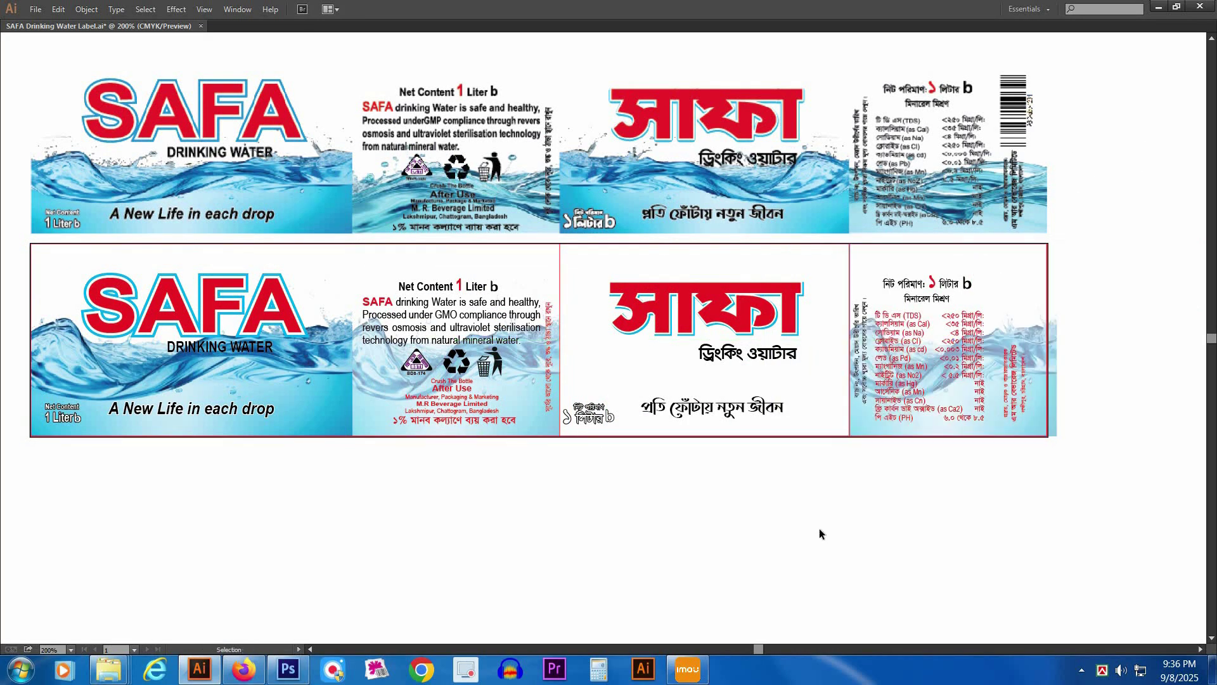
pyautogui.moveTo(360, 401); pyautogui.dragTo(842, 424)
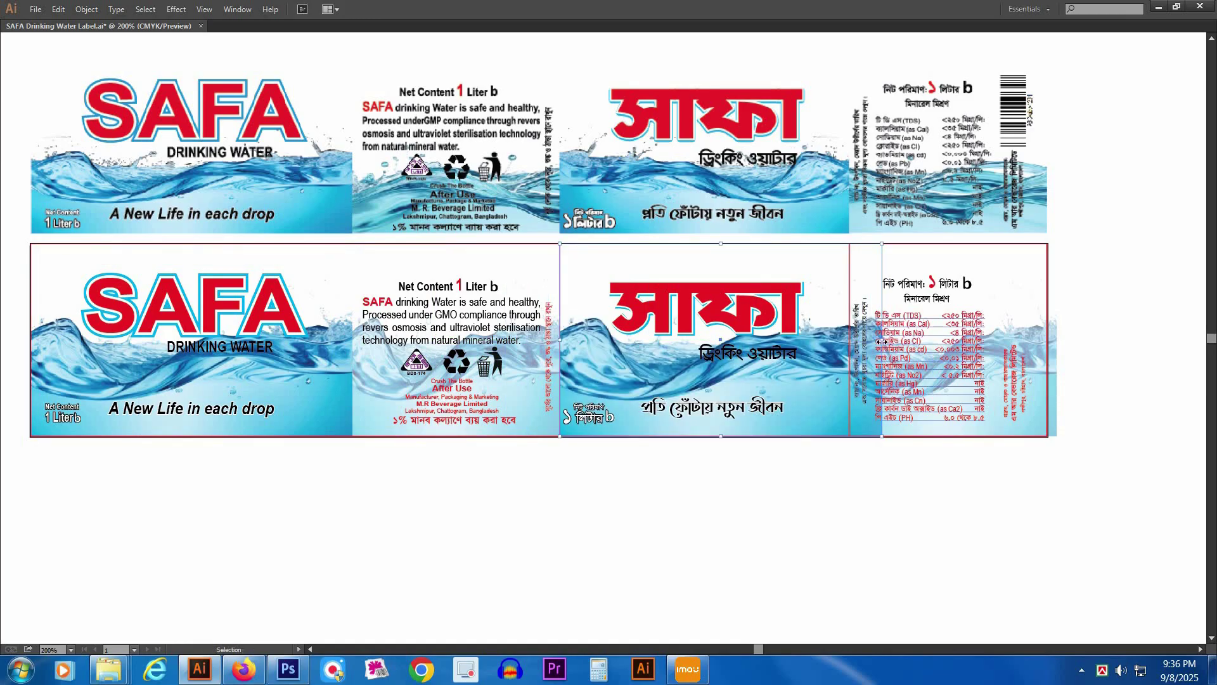
pyautogui.moveTo(865, 344); pyautogui.dragTo(850, 343)
pyautogui.moveTo(793, 503); pyautogui.dragTo(628, 537)
# - Recolour the fourth panel's red mineral table and vertical manufacturer text black
pyautogui.moveTo(542, 232); pyautogui.dragTo(1139, 558)
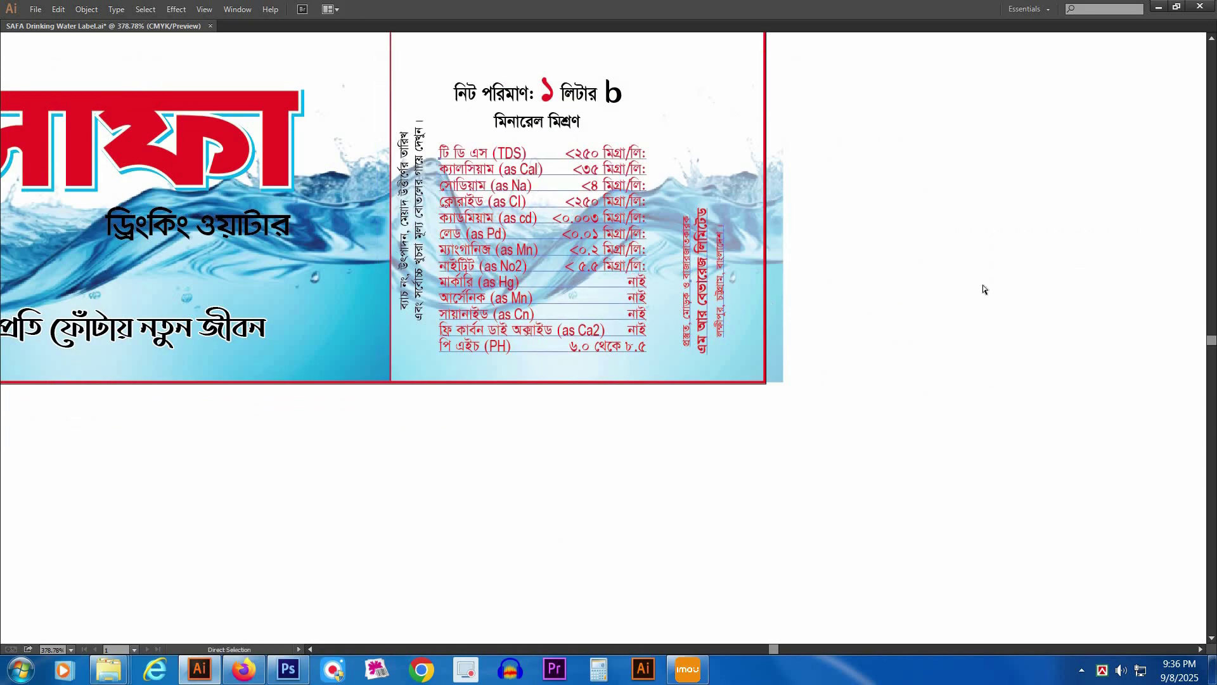
pyautogui.press('Tab')
pyautogui.click(1066, 150)
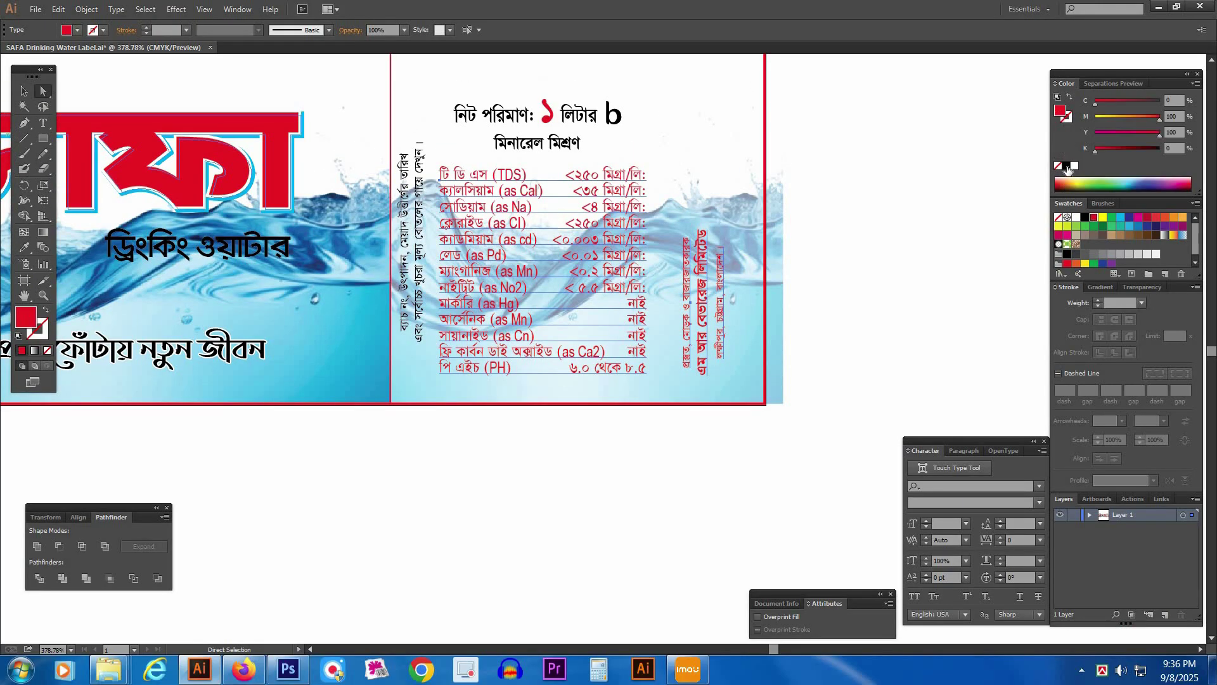
pyautogui.click(911, 296)
pyautogui.click(609, 260)
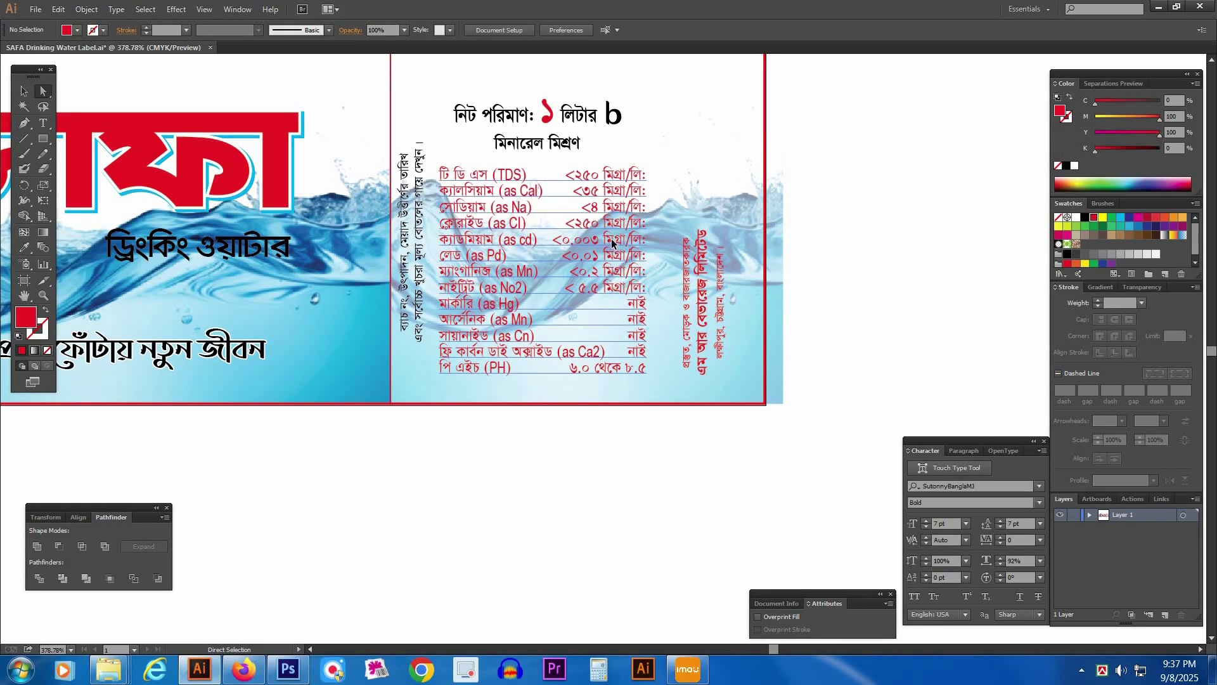
pyautogui.click(706, 245)
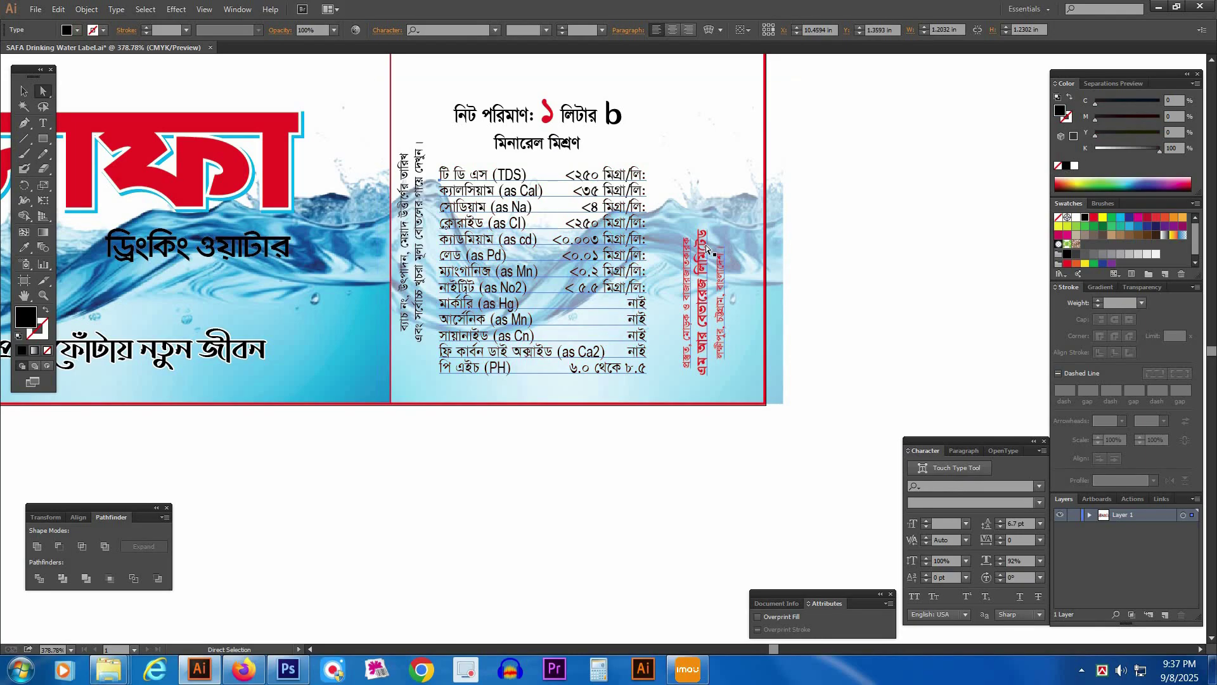
pyautogui.click(1066, 168)
pyautogui.hotkey('ctrl', 'shift', 'a')
pyautogui.keyDown('ctrl'); pyautogui.keyDown('alt'); pyautogui.click(441, 326); pyautogui.keyUp('alt'); pyautogui.keyUp('ctrl')
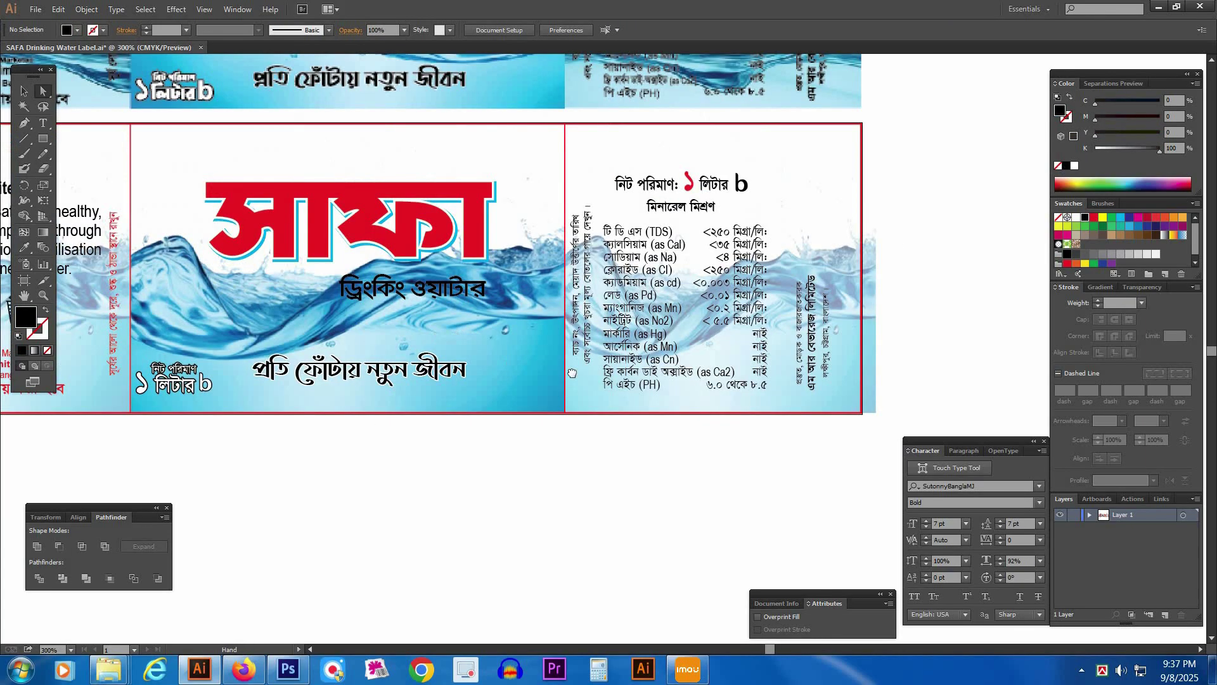
# - Remove the separate red border rectangles around the third and fourth panels
pyautogui.moveTo(572, 373); pyautogui.dragTo(706, 406)
pyautogui.press('Tab')
pyautogui.moveTo(641, 443); pyautogui.dragTo(730, 493)
pyautogui.press('v')
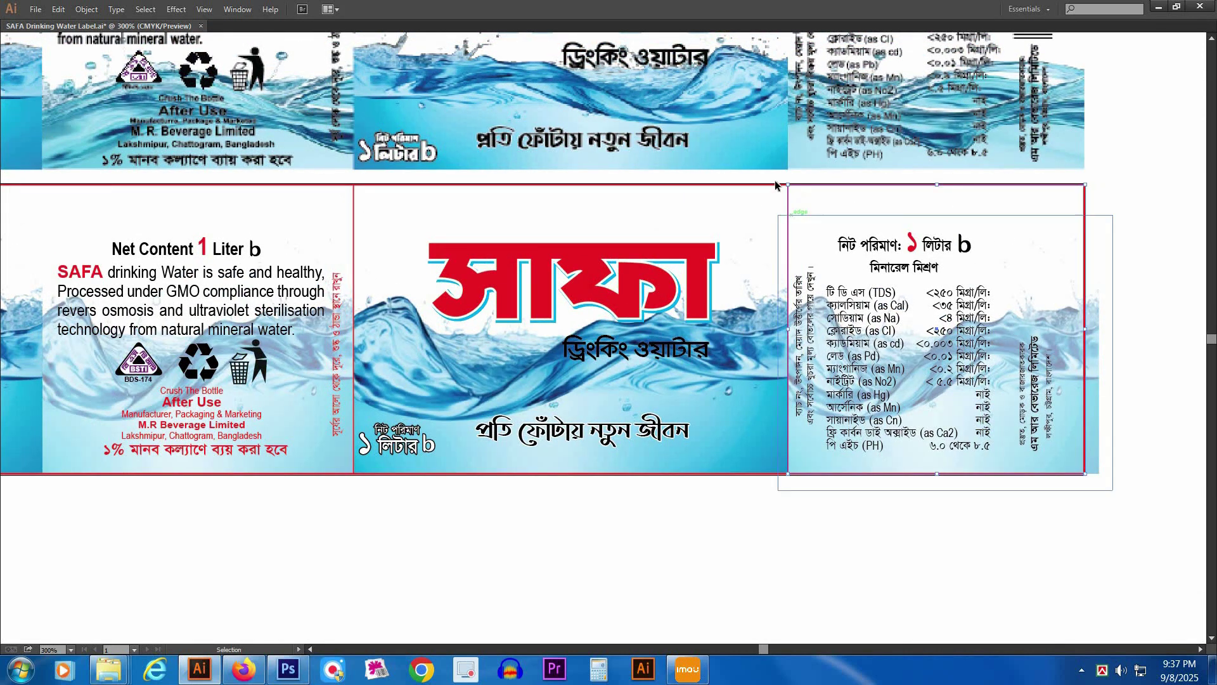
pyautogui.click(771, 185)
pyautogui.click(688, 587)
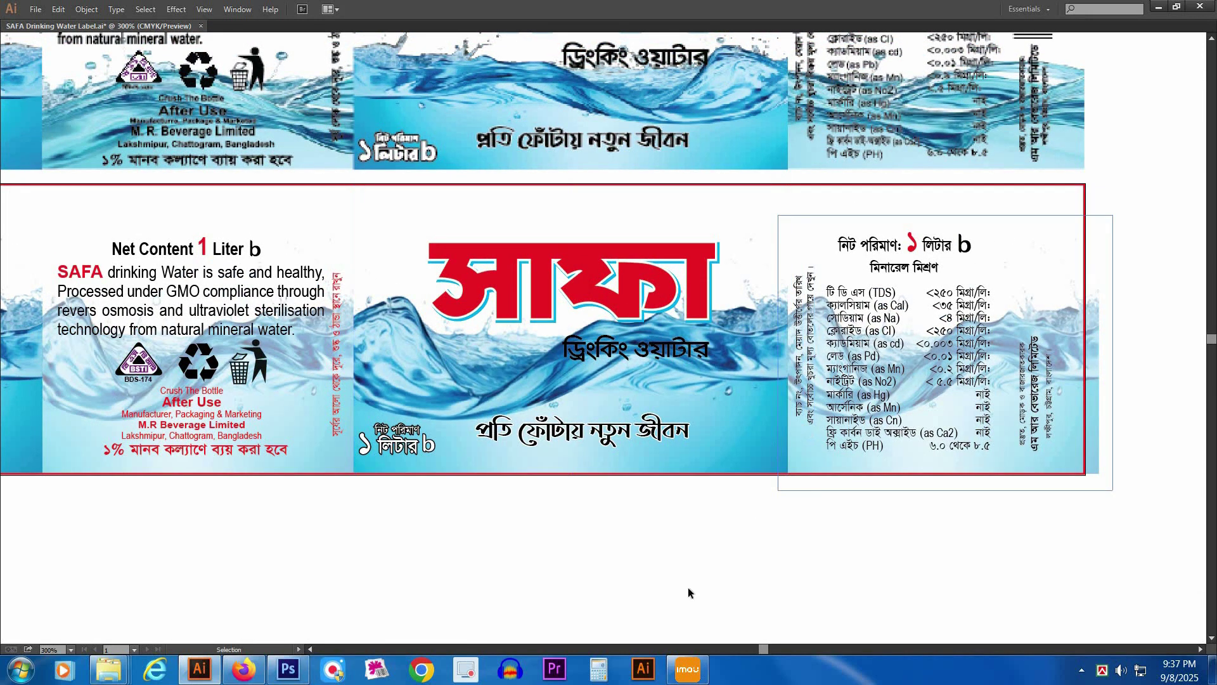
pyautogui.scroll(-2, 602, 421)
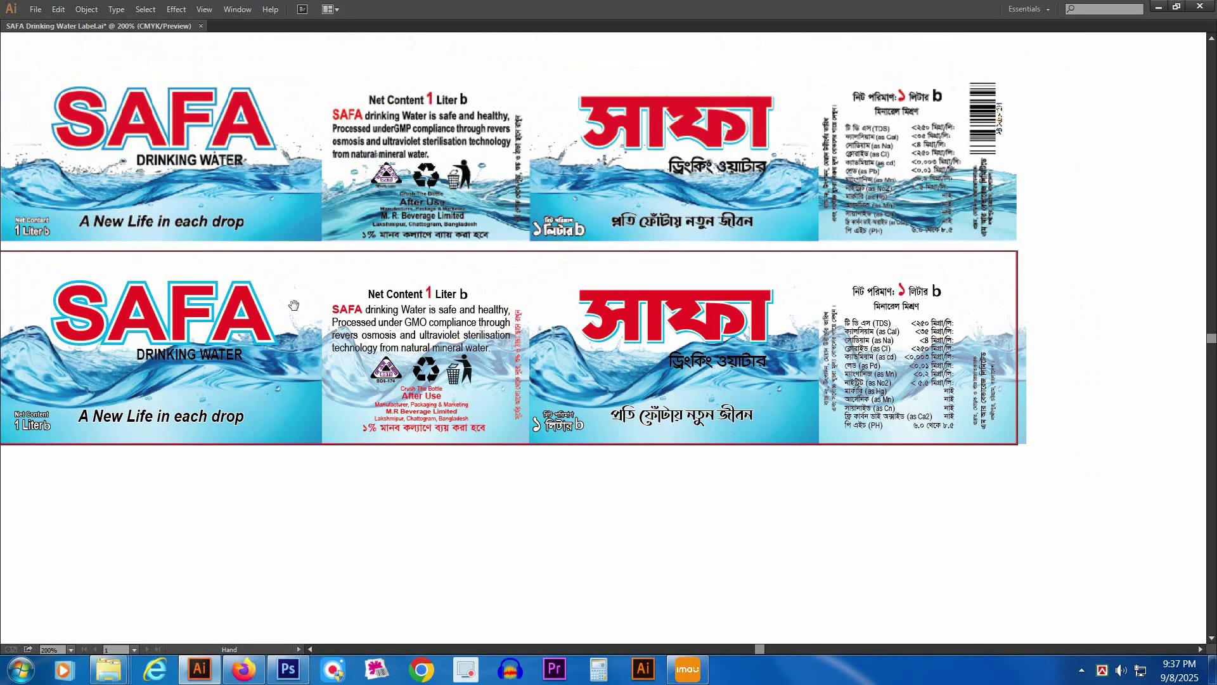
# - Recolour the second panel's red vertical storage note and the manufacturer text block below the icons black
pyautogui.moveTo(192, 213); pyautogui.dragTo(702, 489)
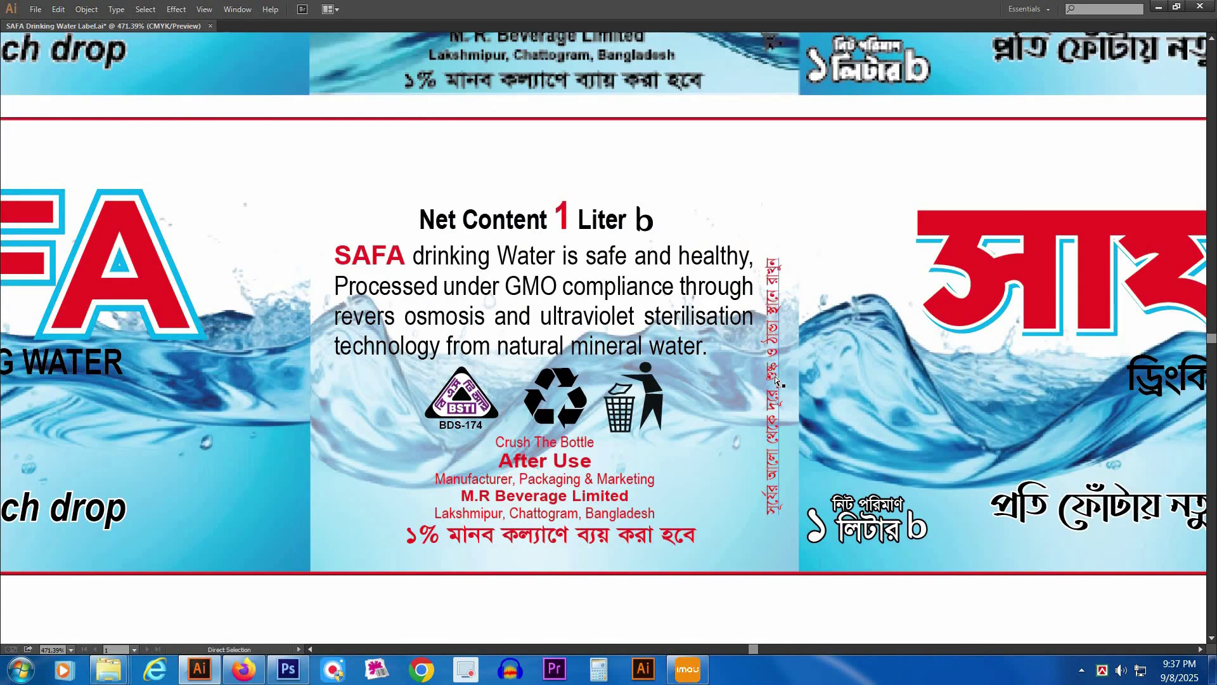
pyautogui.press('Tab')
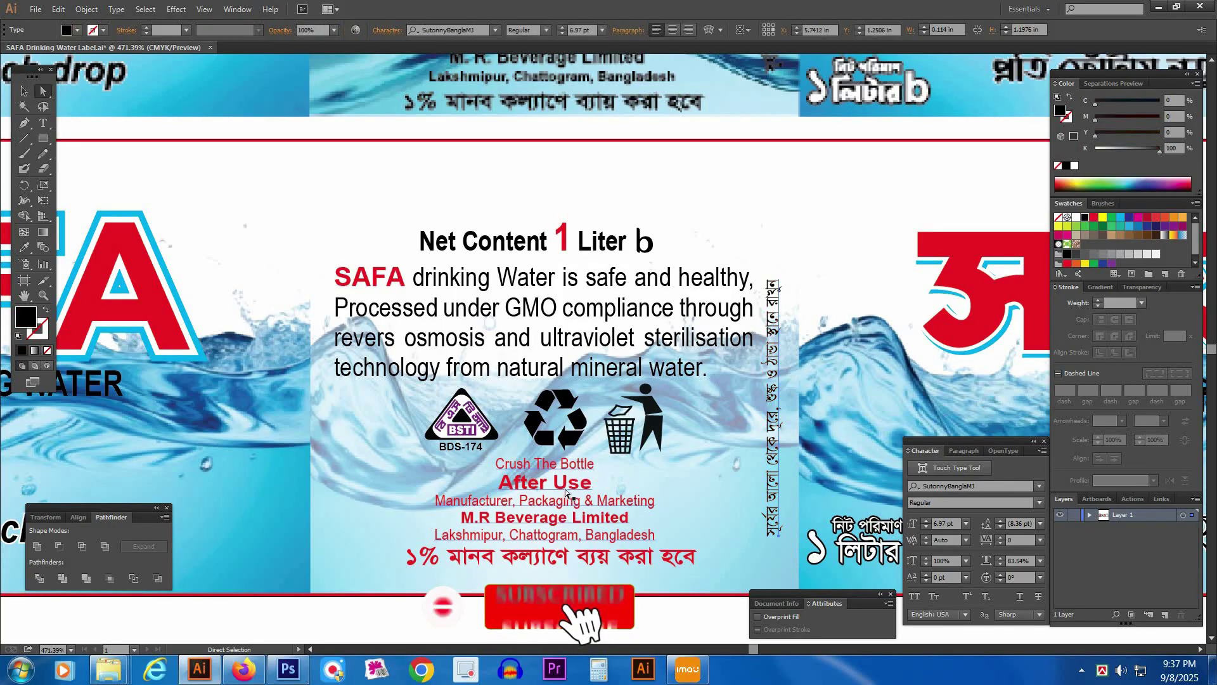
pyautogui.click(562, 559)
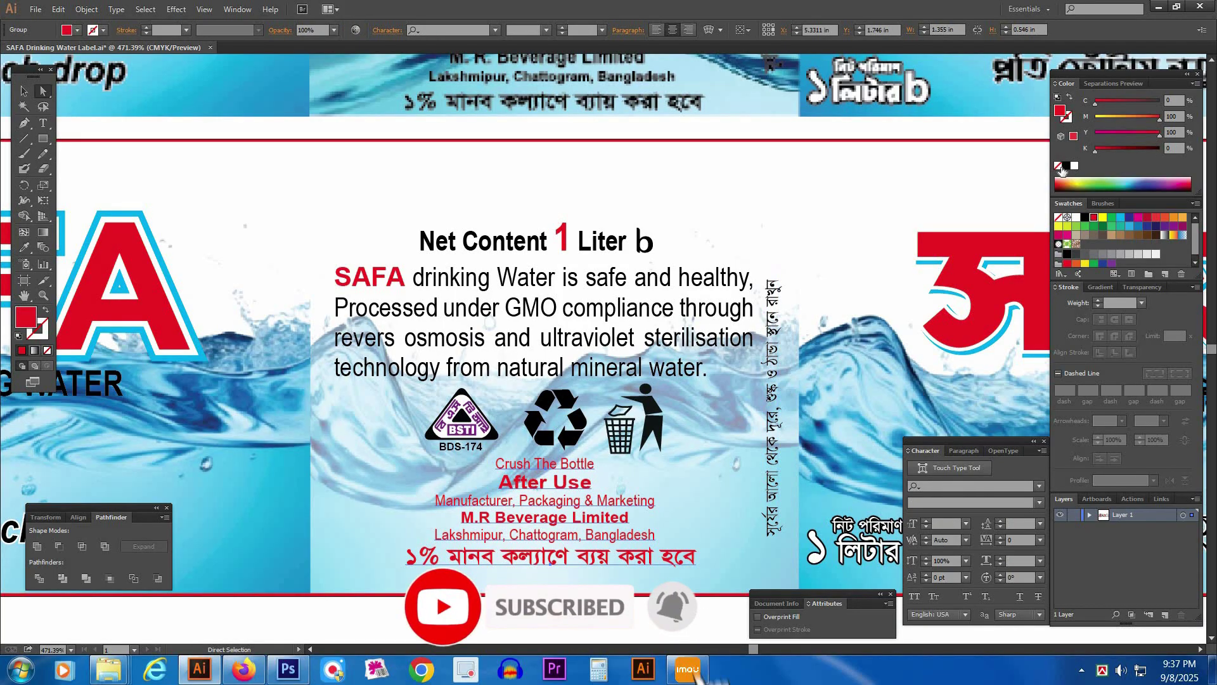
pyautogui.click(1068, 166)
pyautogui.scroll(-3, 622, 488)
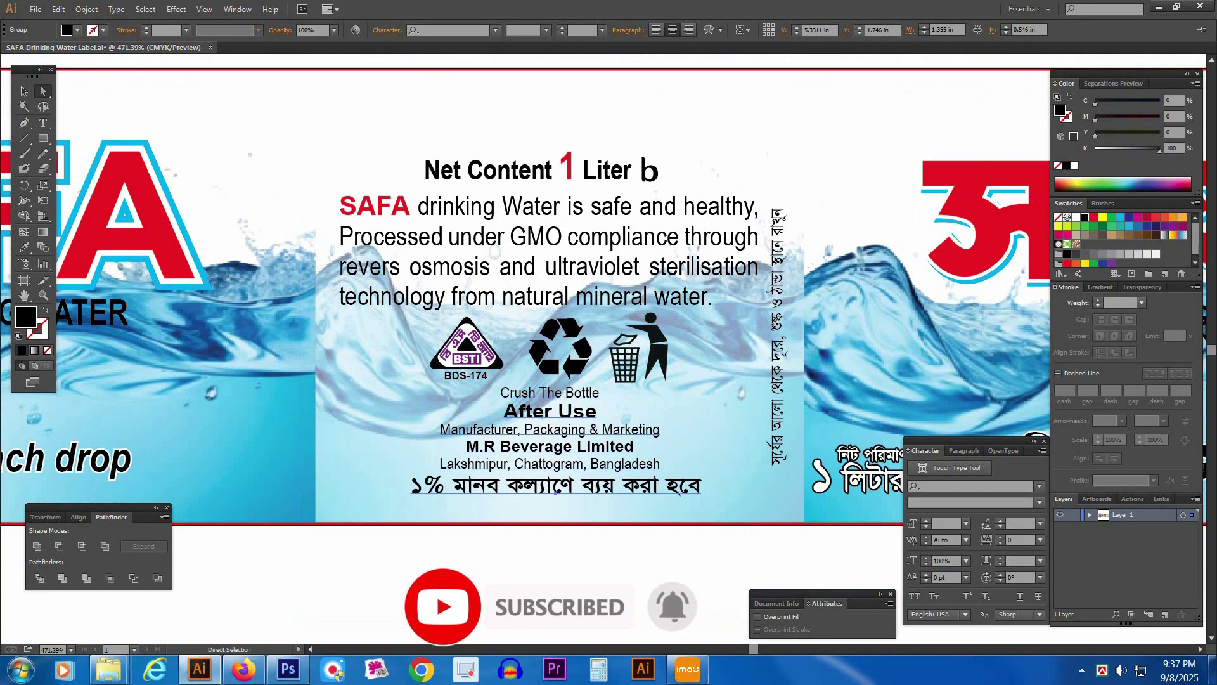
pyautogui.moveTo(622, 488); pyautogui.dragTo(568, 576)
pyautogui.hotkey('ctrl', '-')
pyautogui.hotkey('ctrl', '-')
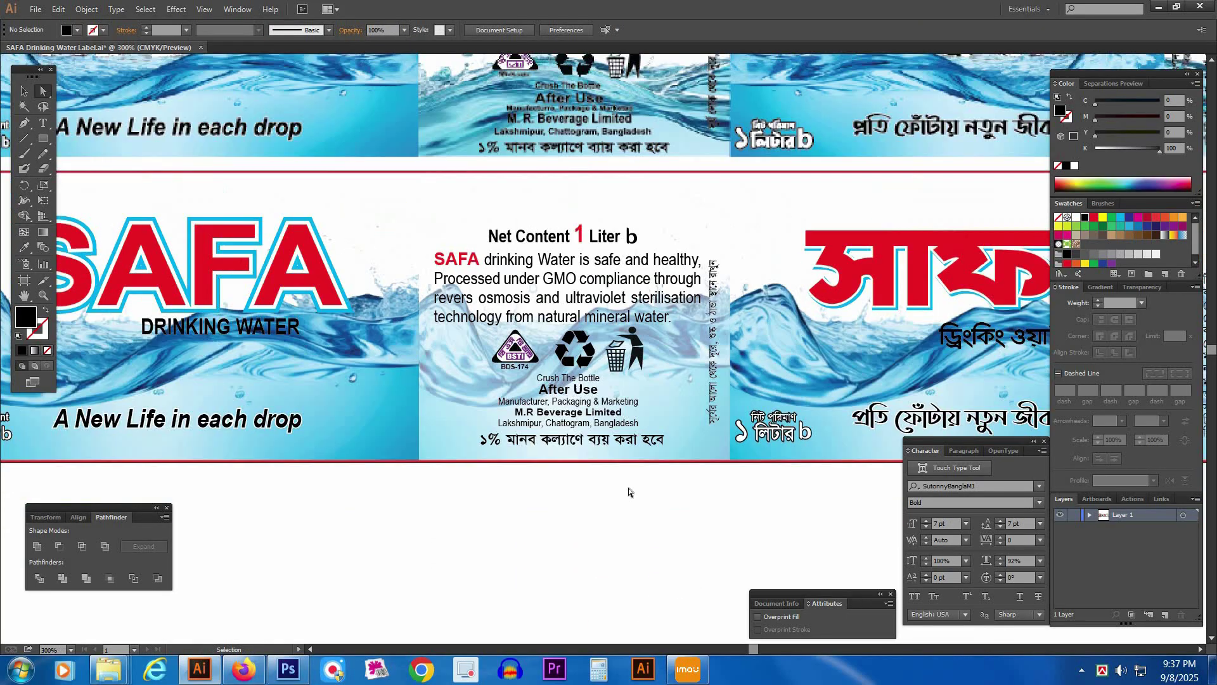
pyautogui.hotkey('ctrl', '-')
pyautogui.press('Tab')
# - Reduce the height of the wave images in the first three panels together to about 1.79 in, lowering their crests
pyautogui.moveTo(749, 175); pyautogui.dragTo(603, 213)
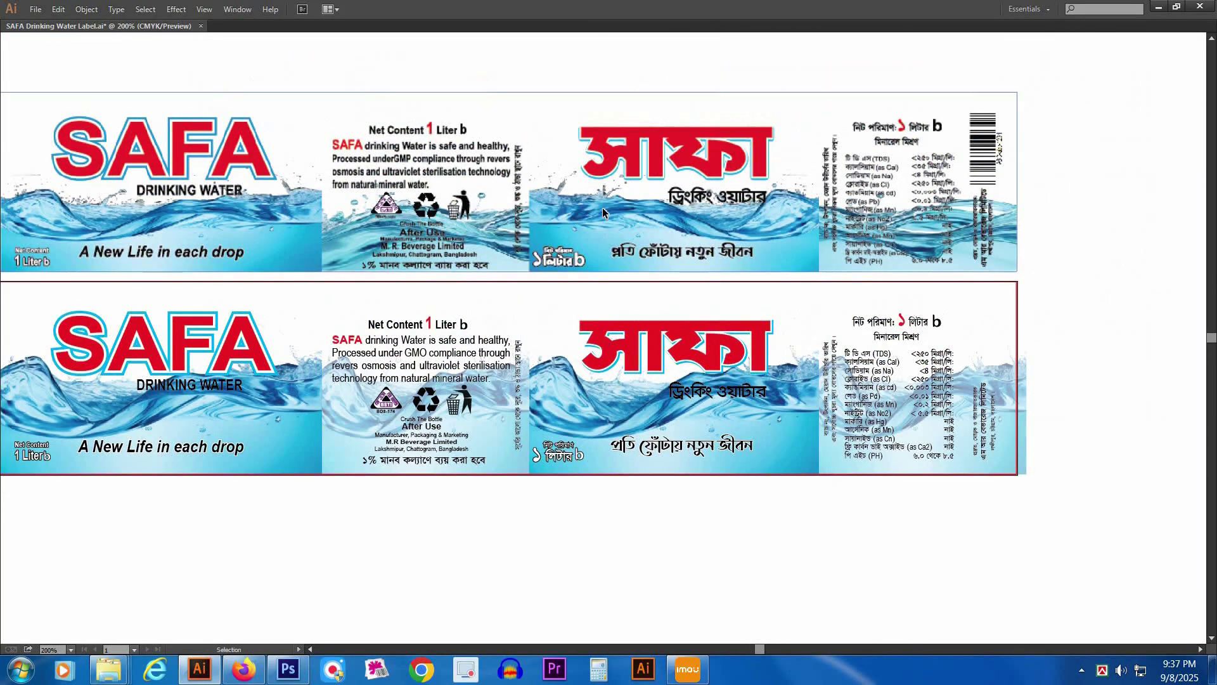
pyautogui.moveTo(630, 551); pyautogui.dragTo(737, 558)
pyautogui.click(731, 561)
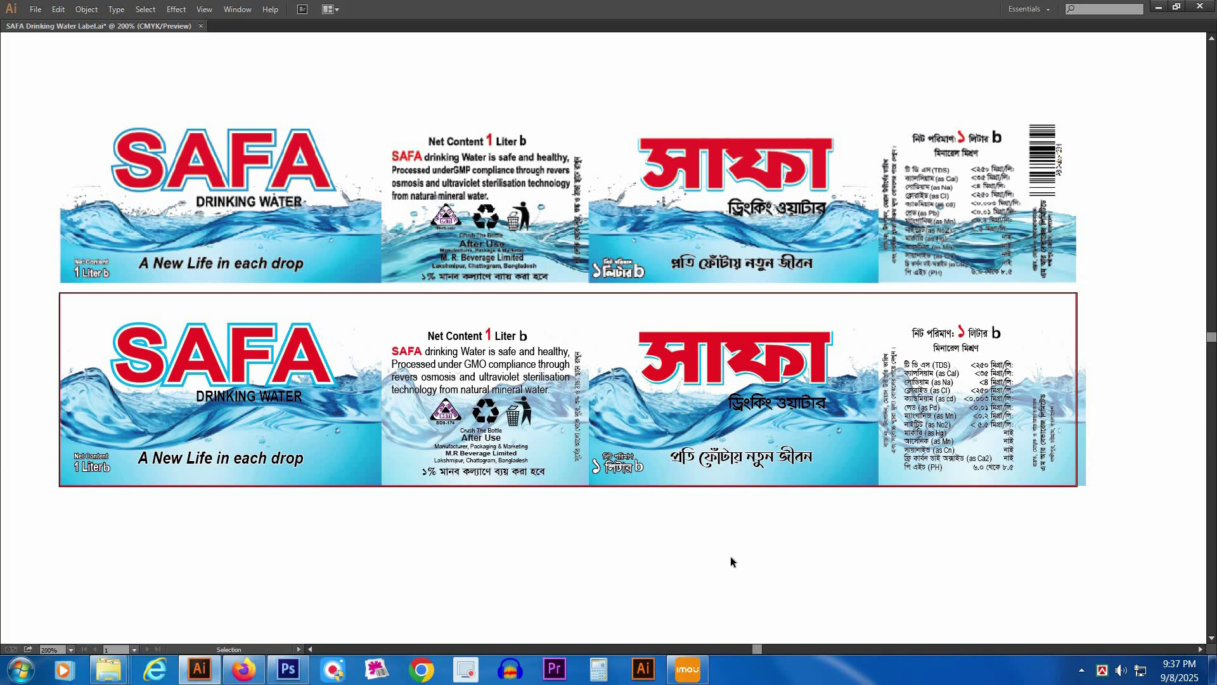
pyautogui.press('a')
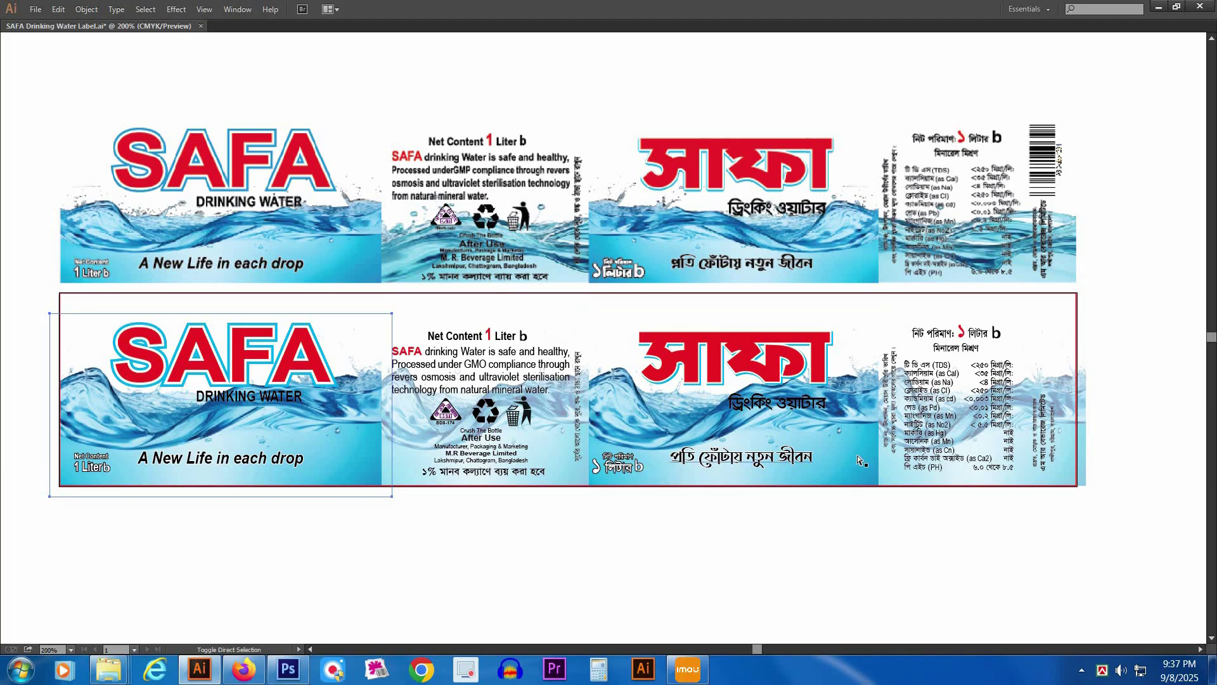
pyautogui.press('v')
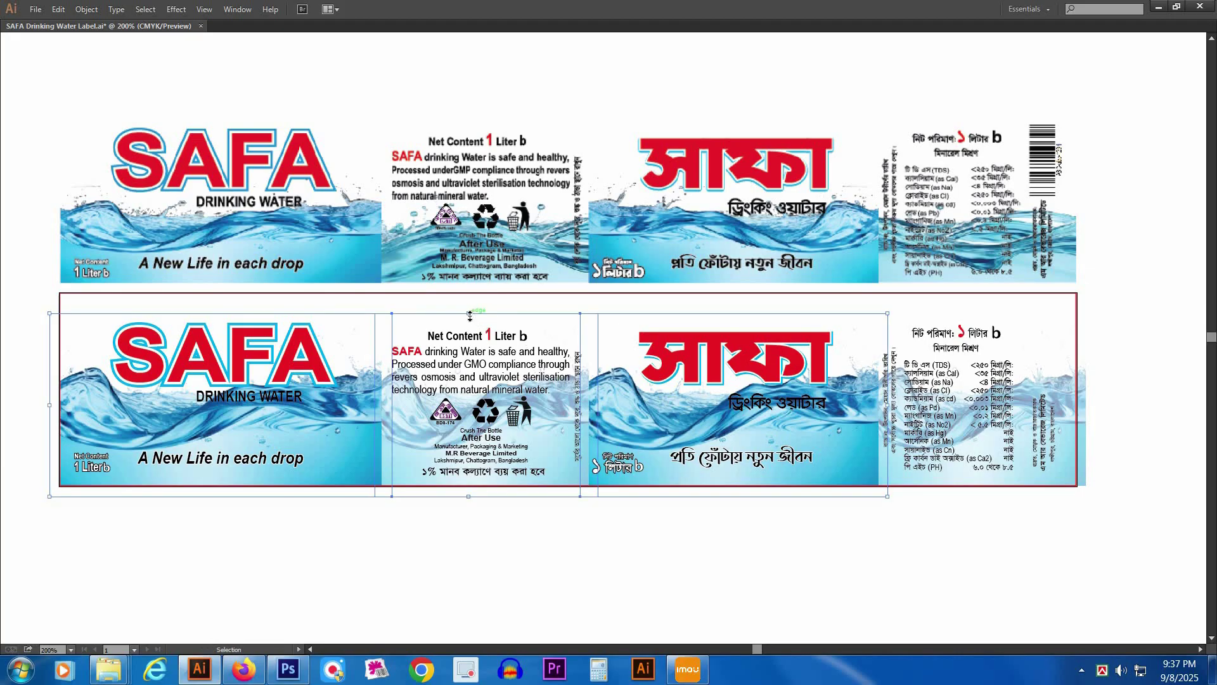
pyautogui.moveTo(469, 313); pyautogui.dragTo(469, 325)
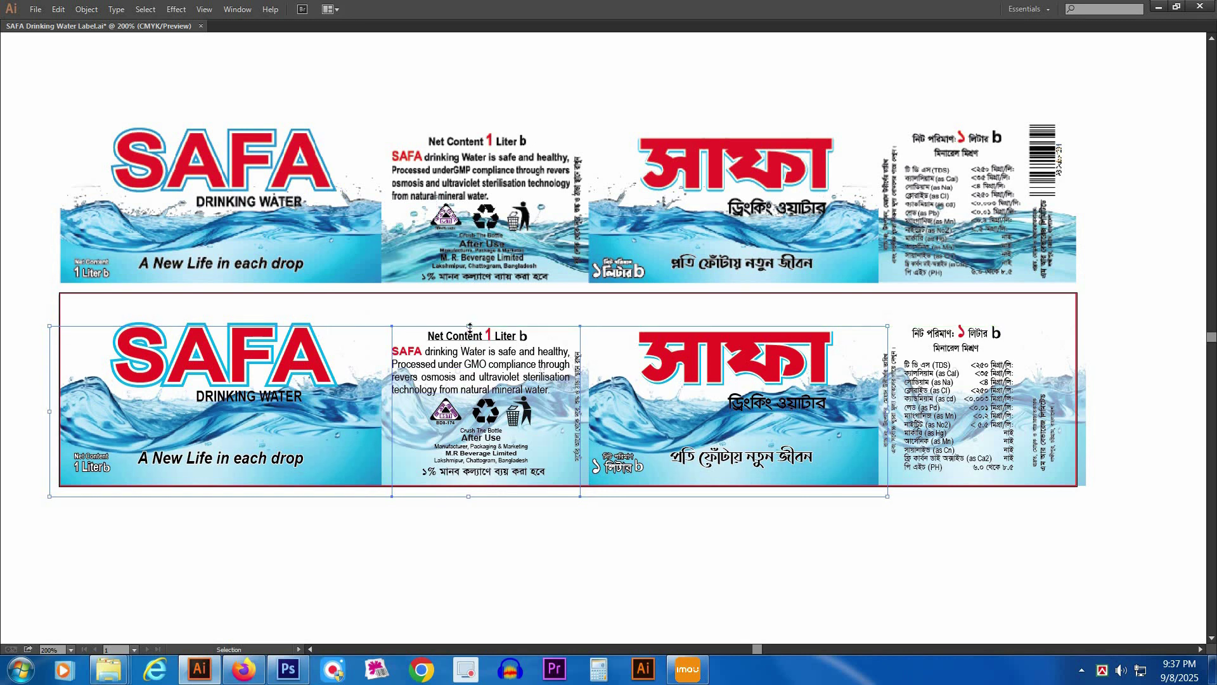
pyautogui.moveTo(469, 326); pyautogui.dragTo(470, 332)
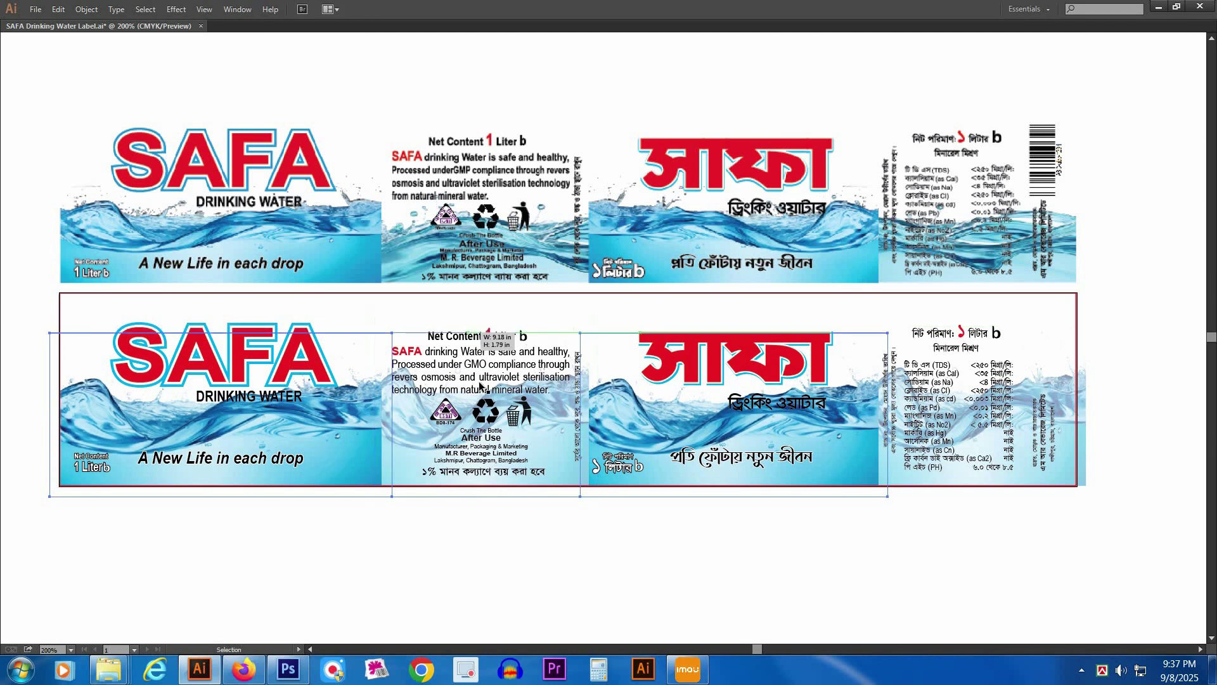
pyautogui.click(681, 599)
# - Add a 1 pt white outline behind the black DRINKING WATER text and its Bangla counterpart
pyautogui.press('a')
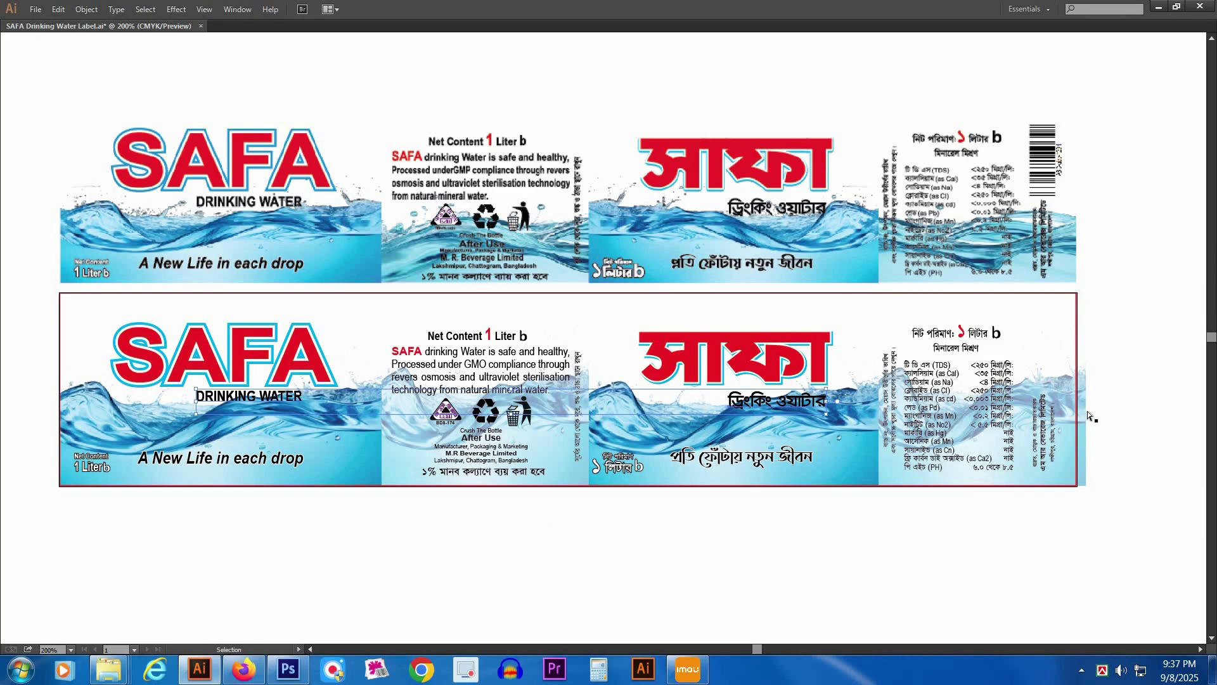
pyautogui.hotkey('shift', 'Tab')
pyautogui.press('Tab')
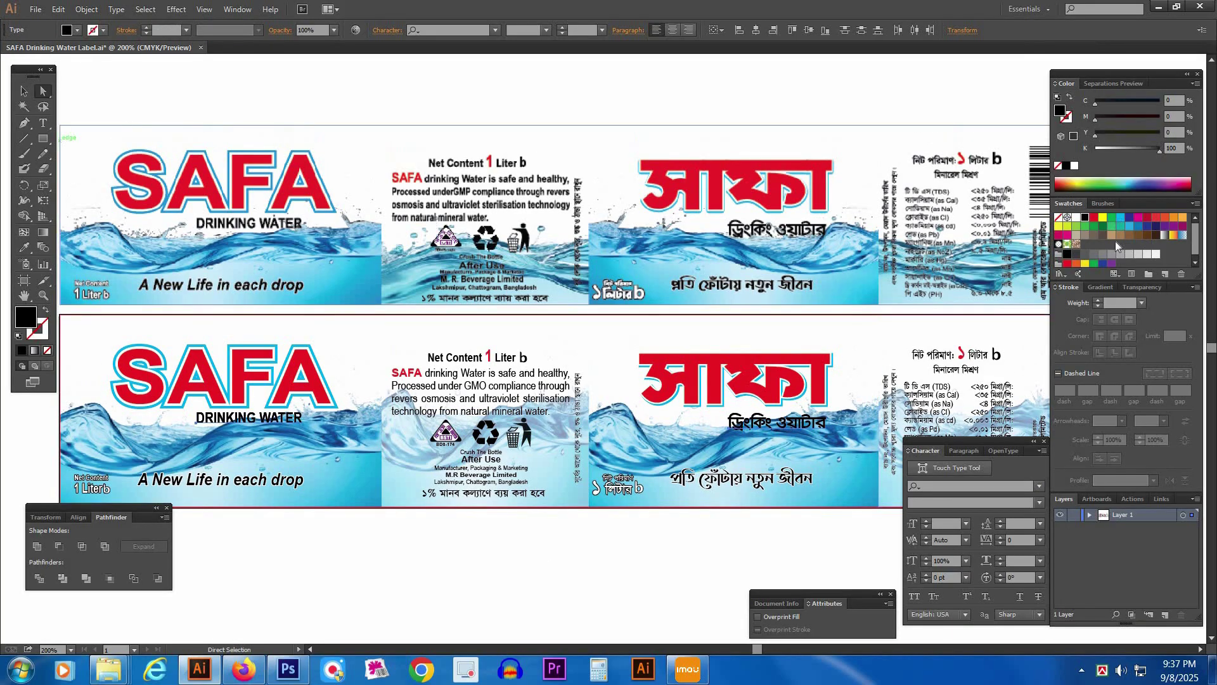
pyautogui.click(1098, 302)
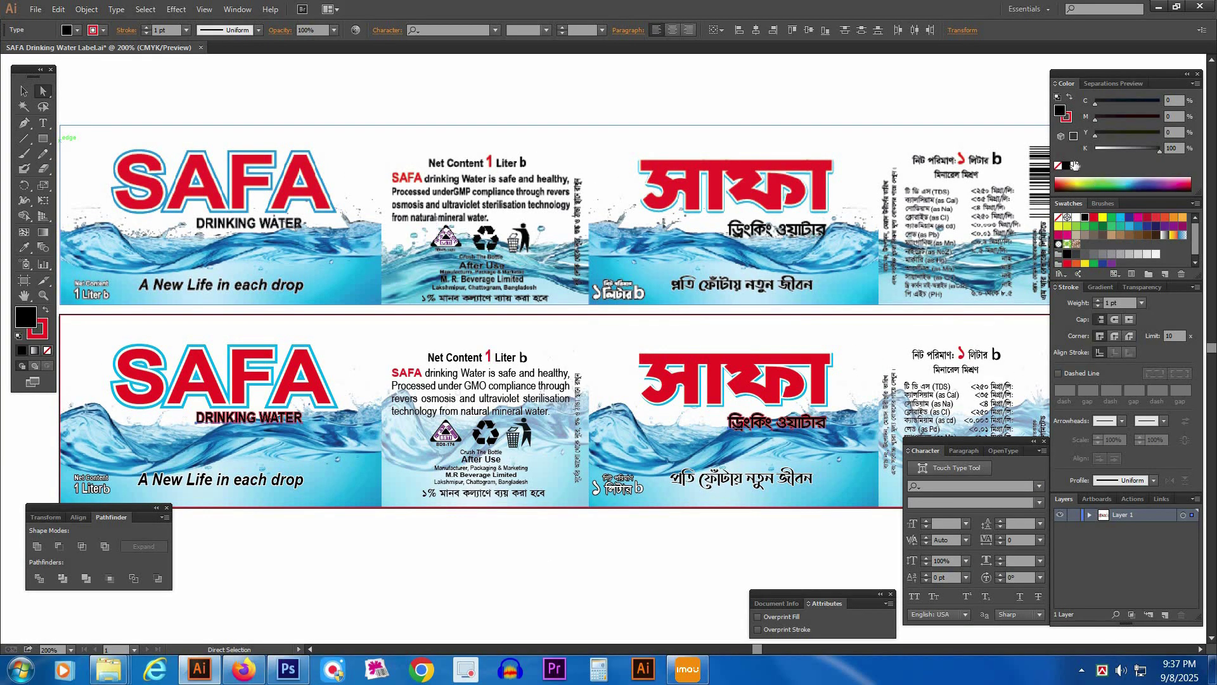
pyautogui.click(1066, 136)
pyautogui.click(1067, 117)
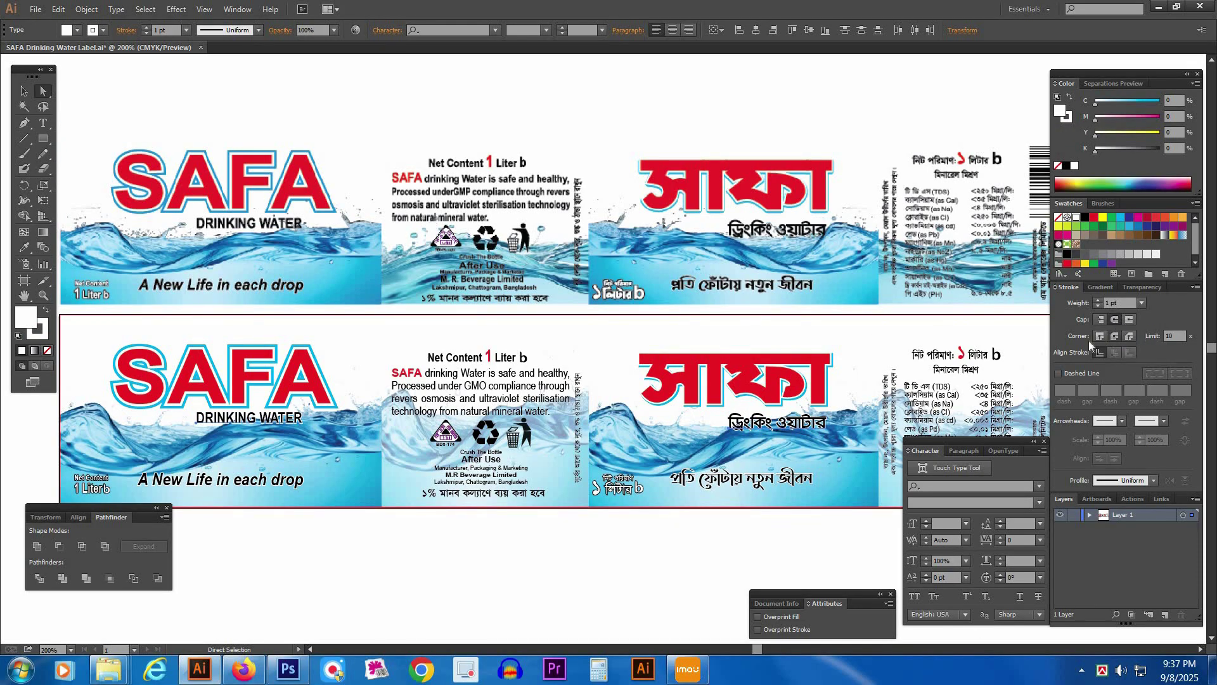
# - Hide the panels and check the white outline behind the Bangla DRINKING WATER text by temporarily hiding its black copy
pyautogui.click(508, 595)
pyautogui.press('Tab')
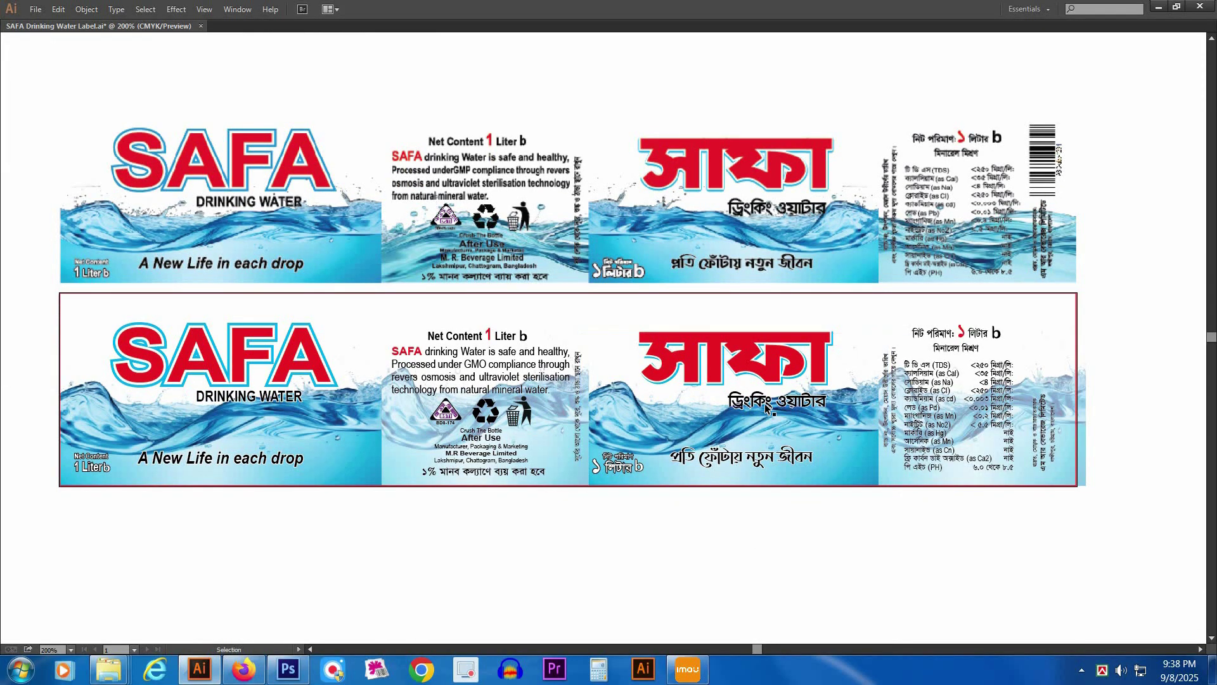
pyautogui.click(768, 403)
pyautogui.hotkey('ctrl', '3')
pyautogui.click(767, 407)
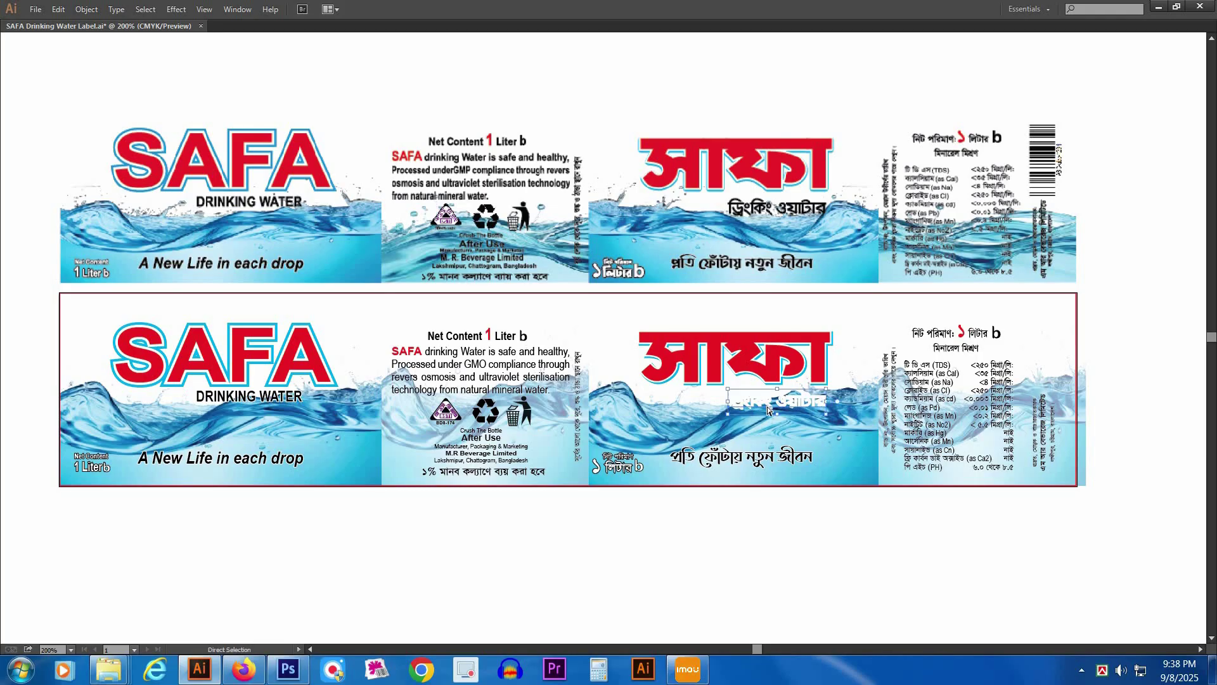
pyautogui.hotkey('ctrl', '3')
pyautogui.hotkey('ctrl', 'alt', '3')
pyautogui.rightClick(768, 403)
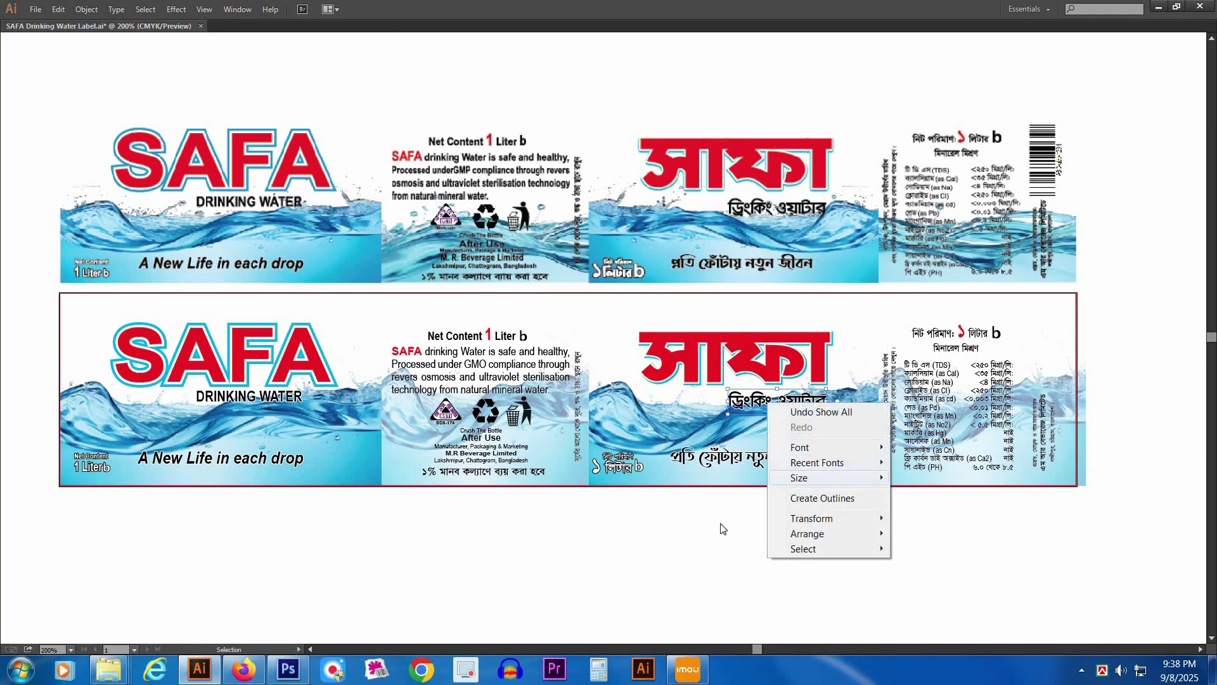
pyautogui.click(708, 549)
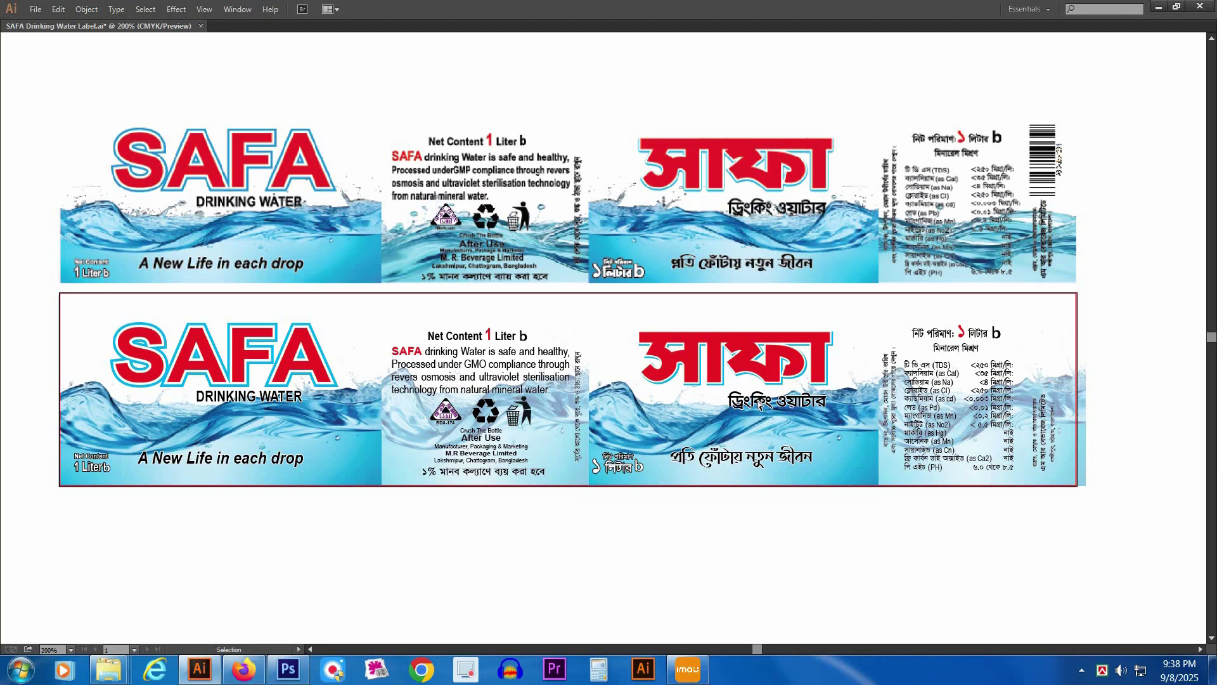
pyautogui.click(761, 406)
pyautogui.press('Delete')
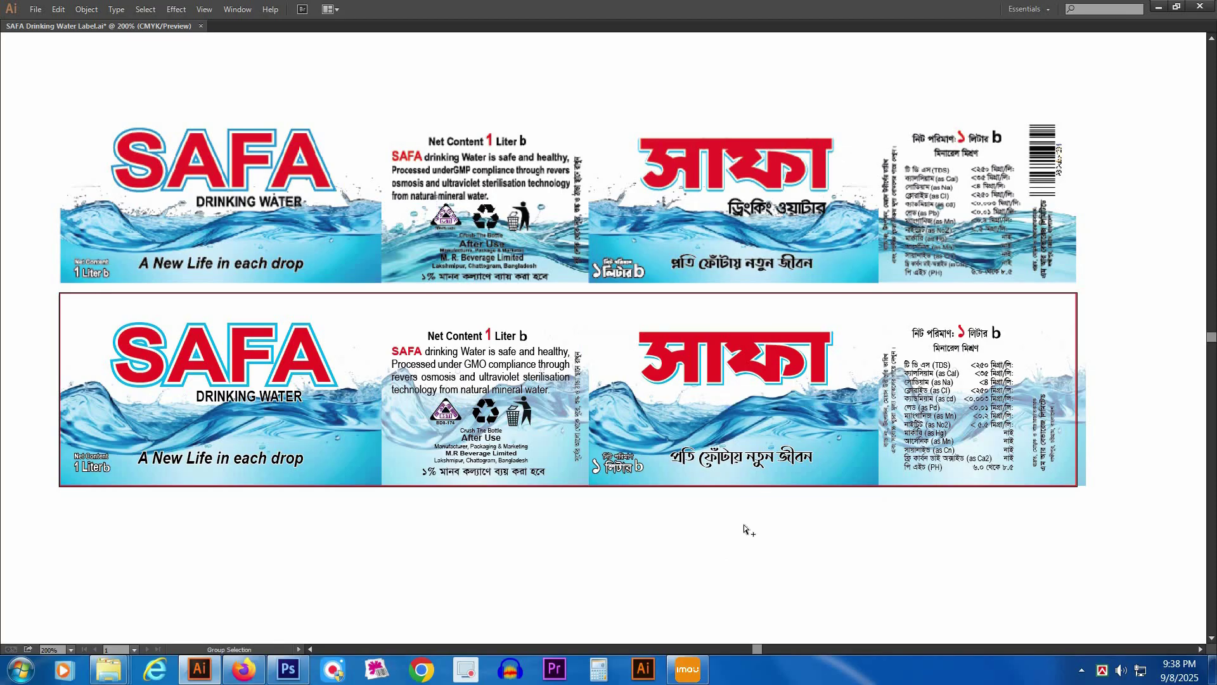
pyautogui.hotkey('ctrl', 'z')
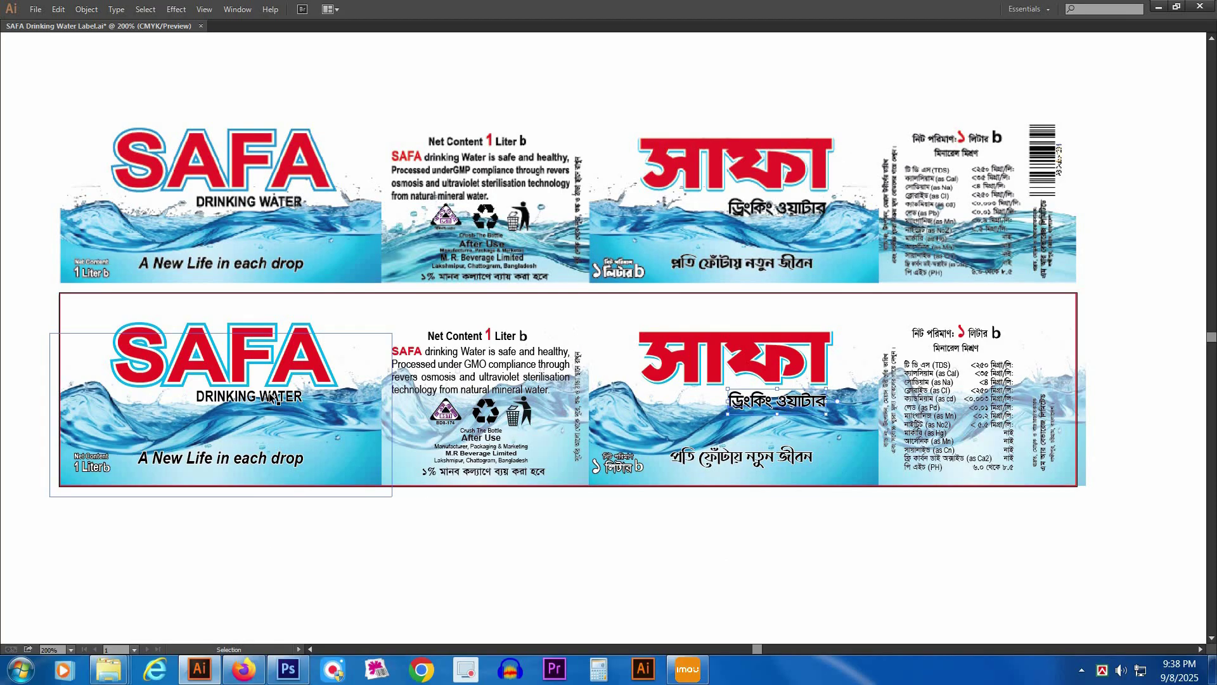
# - Move the whole recreated label down to leave a clear gap below the original reference label
pyautogui.hotkey('ctrl', '-')
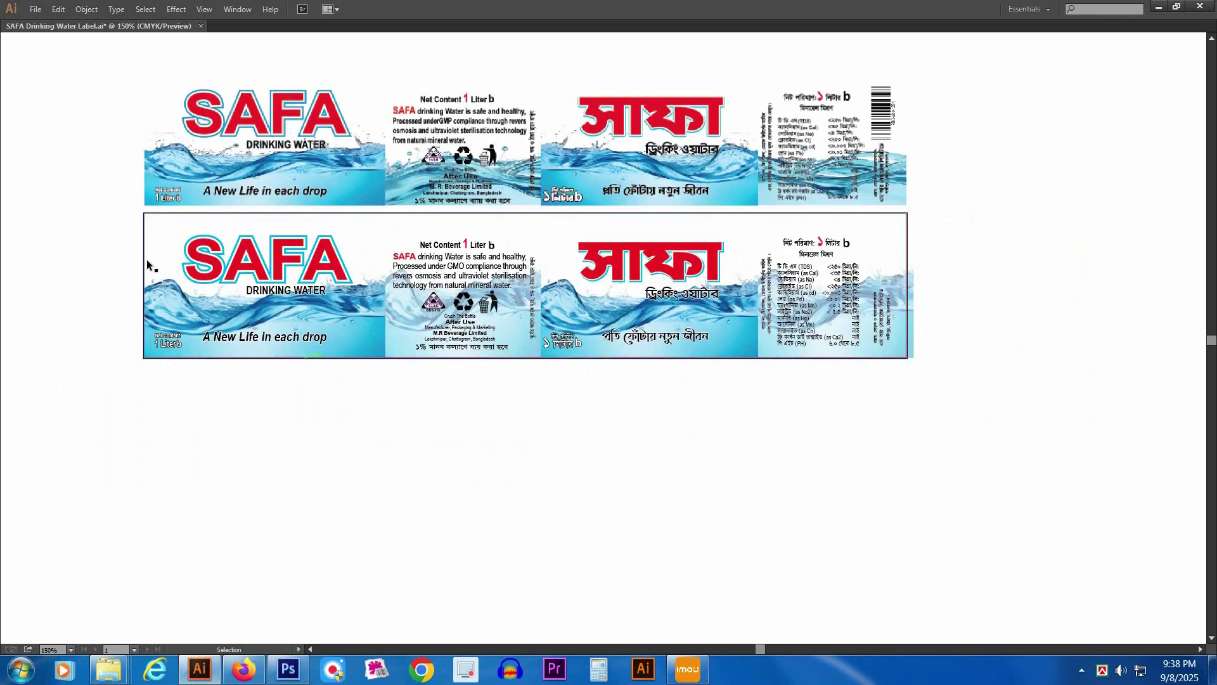
pyautogui.moveTo(121, 229); pyautogui.dragTo(963, 431)
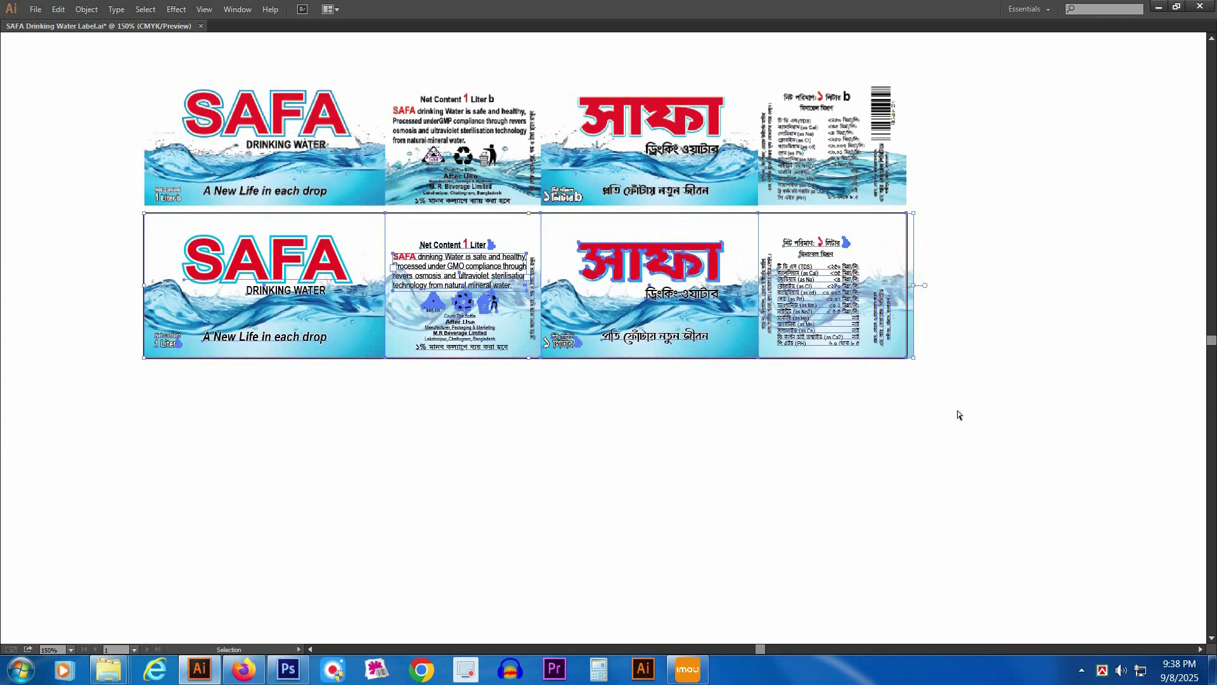
pyautogui.click(648, 454)
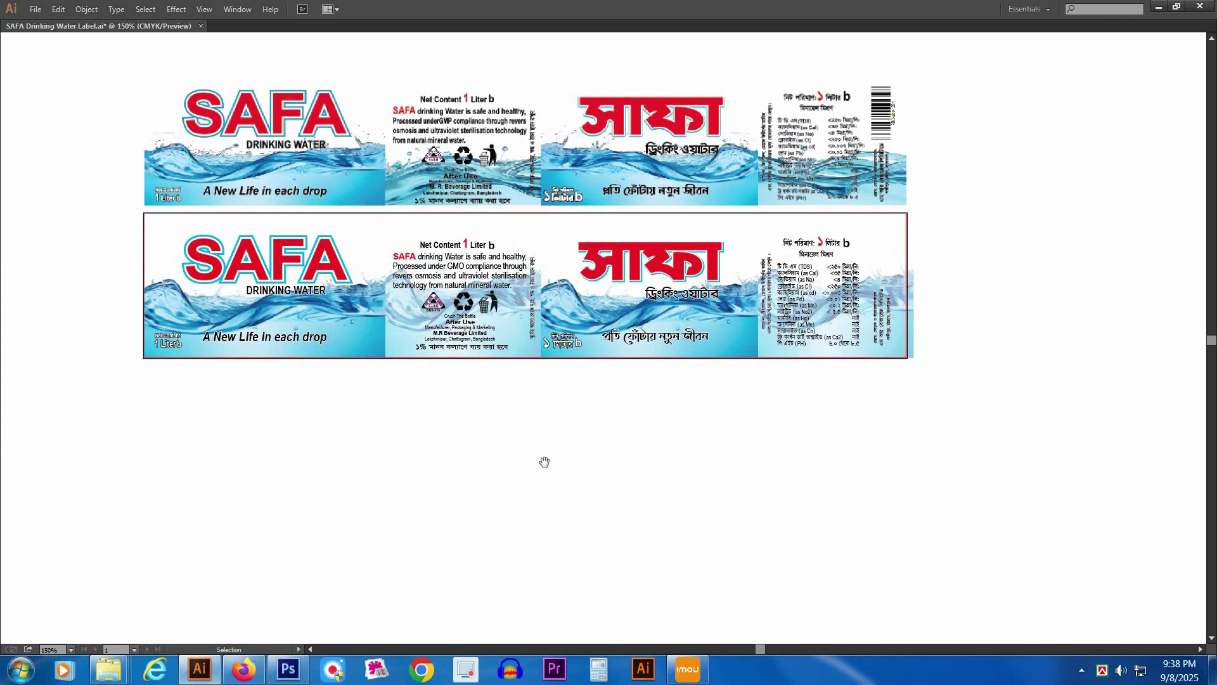
pyautogui.scroll(2, 546, 482)
pyautogui.moveTo(482, 192); pyautogui.dragTo(483, 140)
pyautogui.moveTo(416, 223); pyautogui.dragTo(424, 222)
pyautogui.moveTo(82, 221); pyautogui.dragTo(1016, 459)
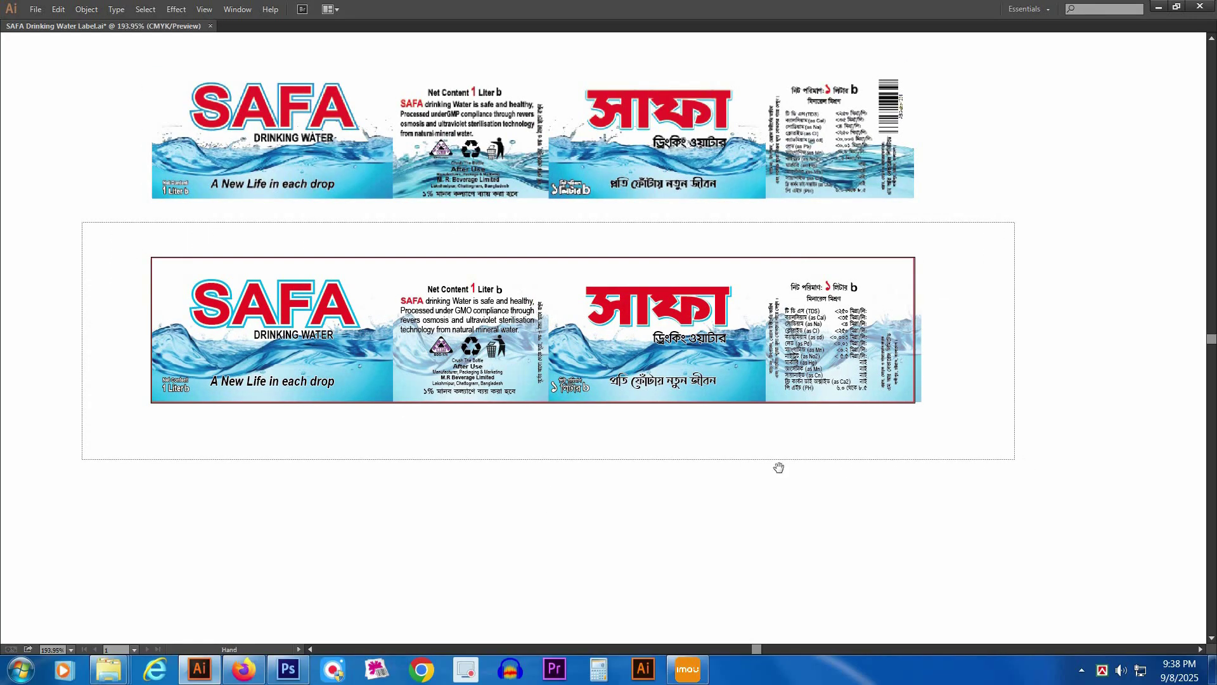
pyautogui.moveTo(784, 456); pyautogui.dragTo(793, 455)
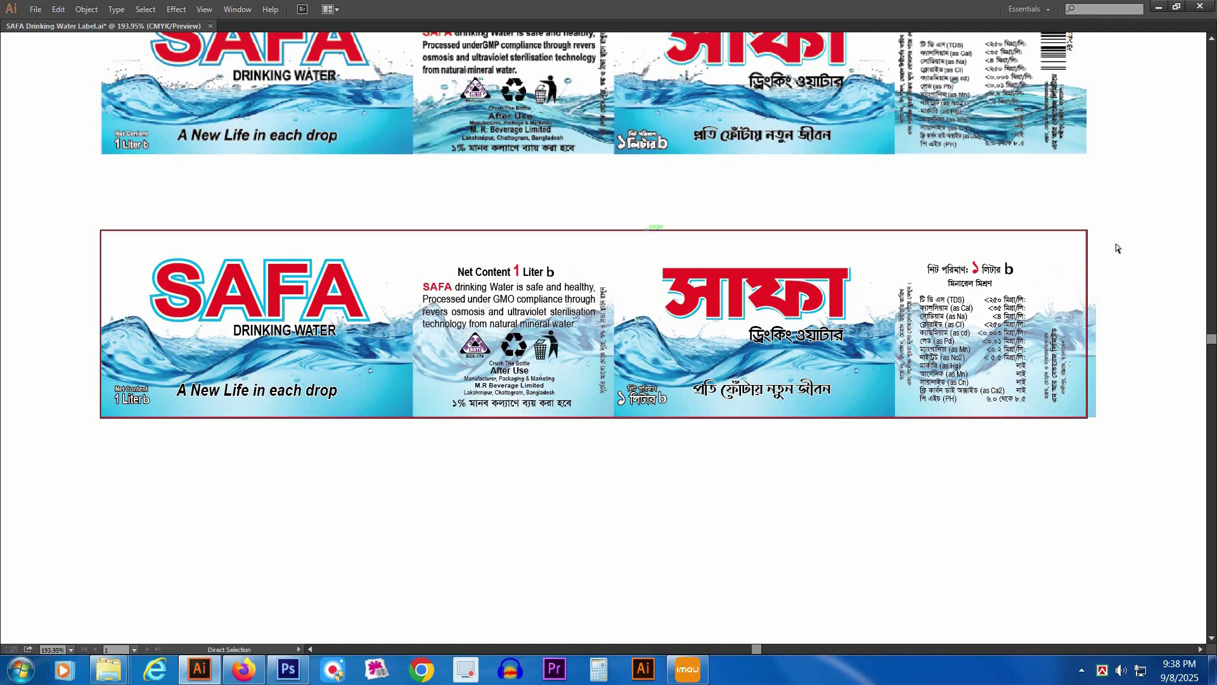
pyautogui.click(1090, 244)
pyautogui.press('v')
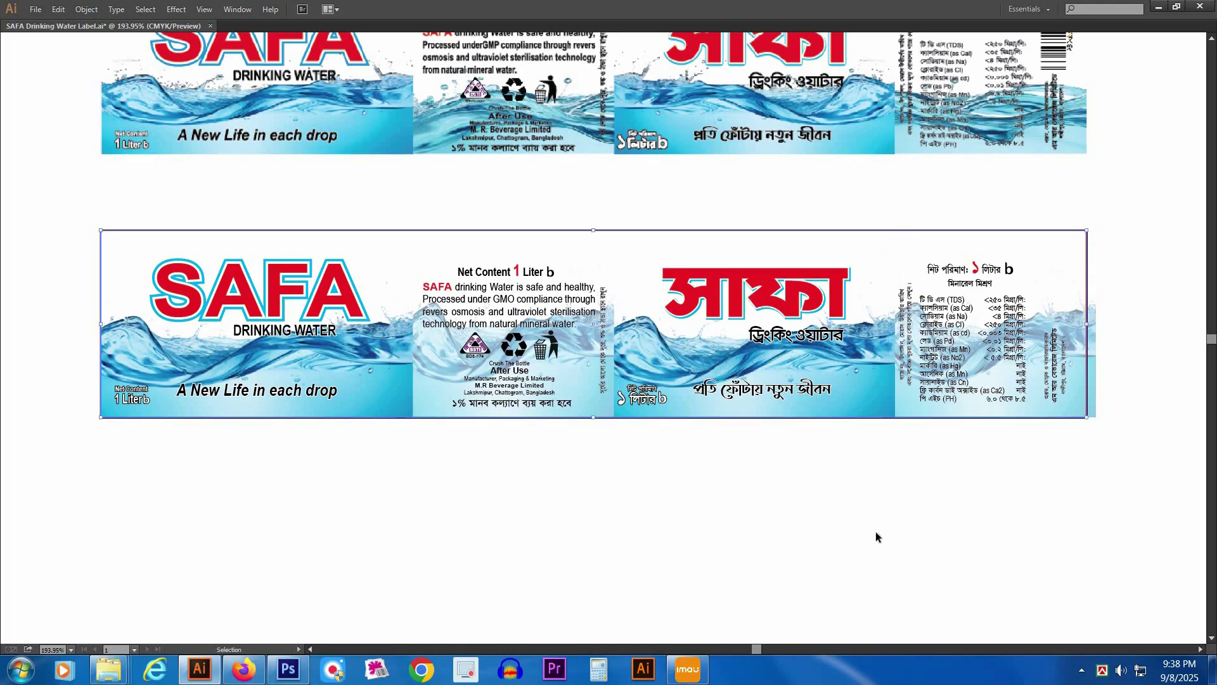
pyautogui.hotkey('ctrl', 'a')
pyautogui.click(454, 455)
# - Adjust the keyboard increment and extend the bottom edge of the first panel's clipping path three increments below the border
pyautogui.press('a')
pyautogui.click(396, 418)
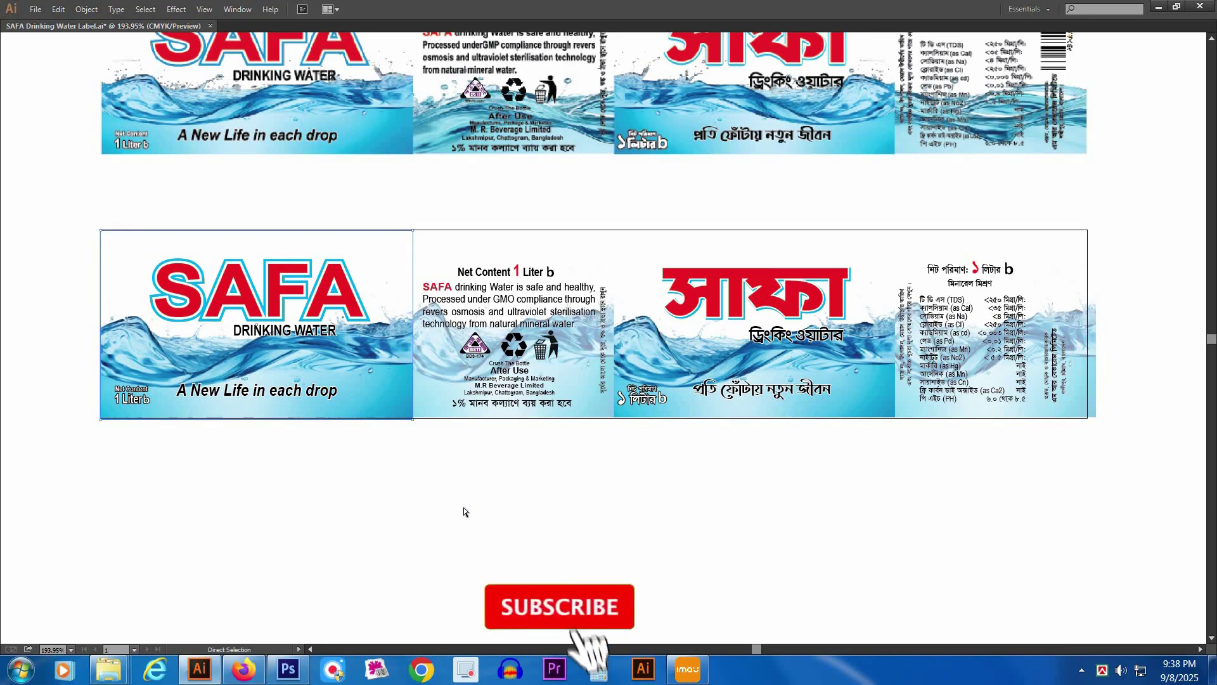
pyautogui.press('v')
pyautogui.hotkey('ctrl', 'k')
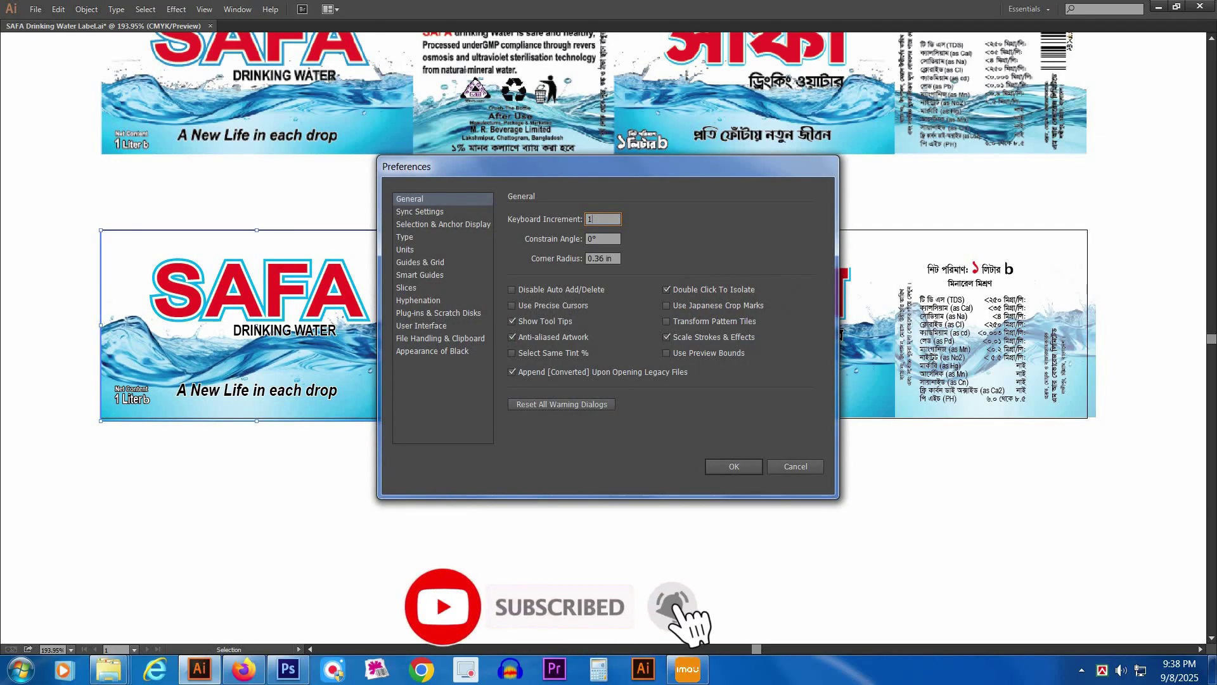
pyautogui.press('Return')
pyautogui.press('a')
pyautogui.press('Down')
pyautogui.press('Down')
pyautogui.press('Down')
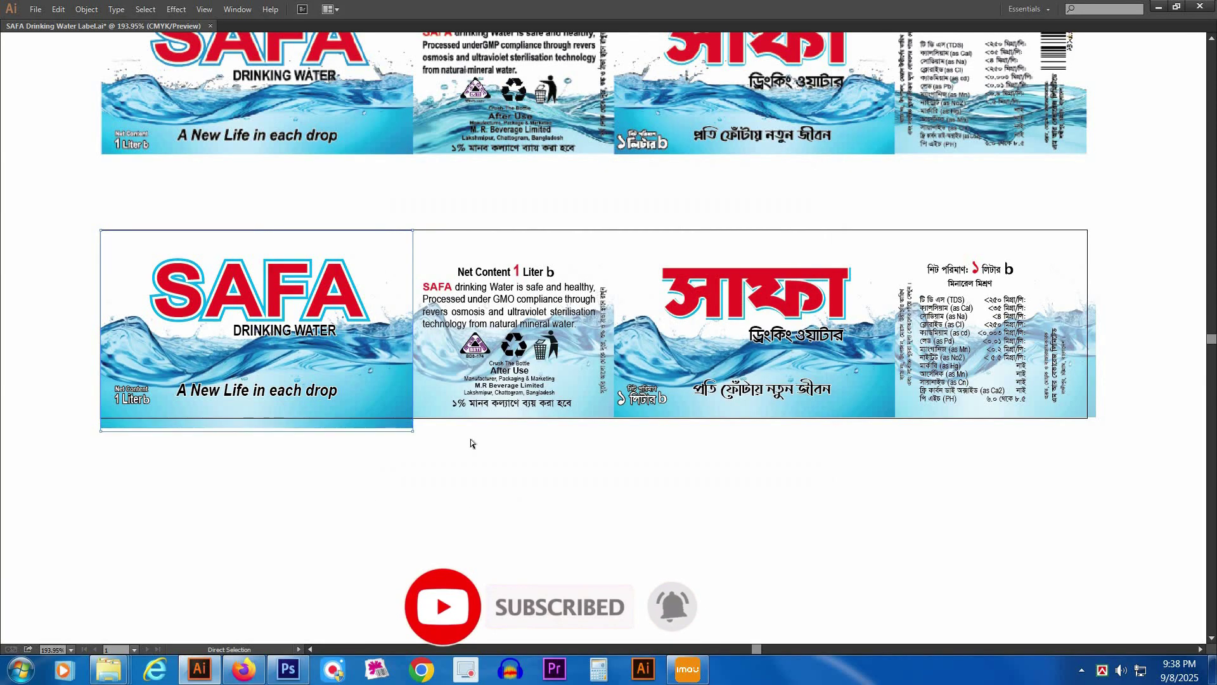
# - Extend the bottom edges of the second and third panels' clipping paths three increments each below the border
pyautogui.click(470, 438)
pyautogui.click(468, 418)
pyautogui.press('Down')
pyautogui.press('Down')
pyautogui.press('Down')
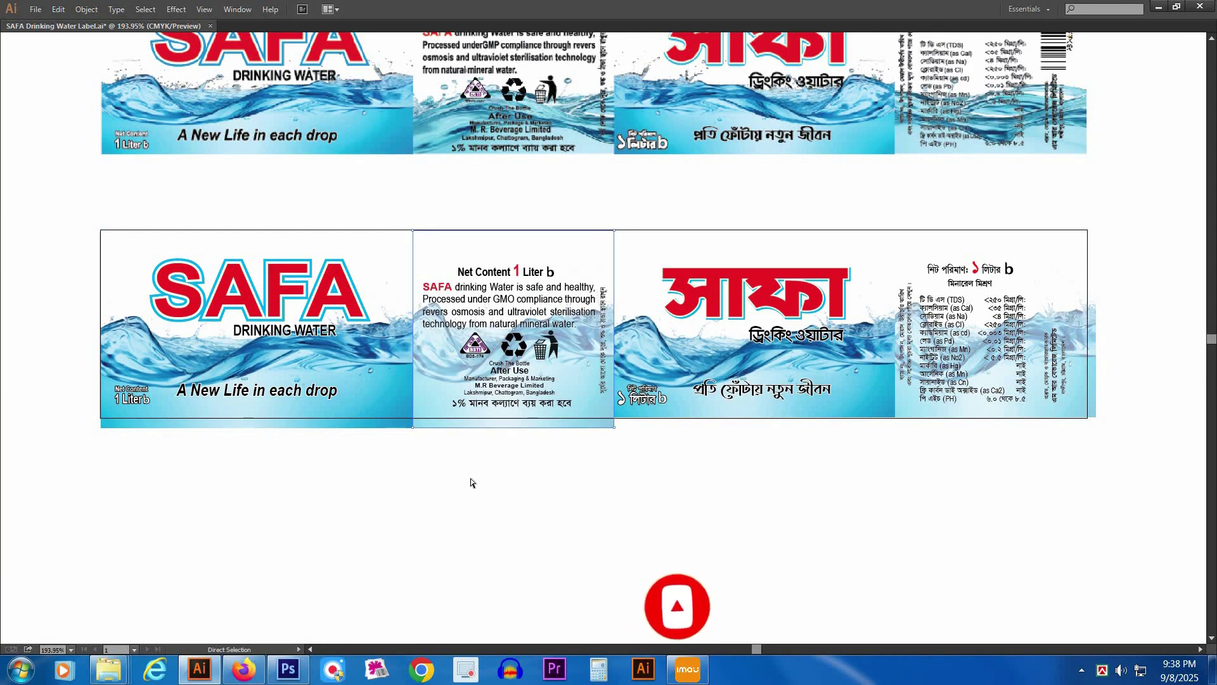
pyautogui.click(620, 426)
pyautogui.click(627, 419)
pyautogui.press('Down')
pyautogui.press('Down')
pyautogui.press('Down')
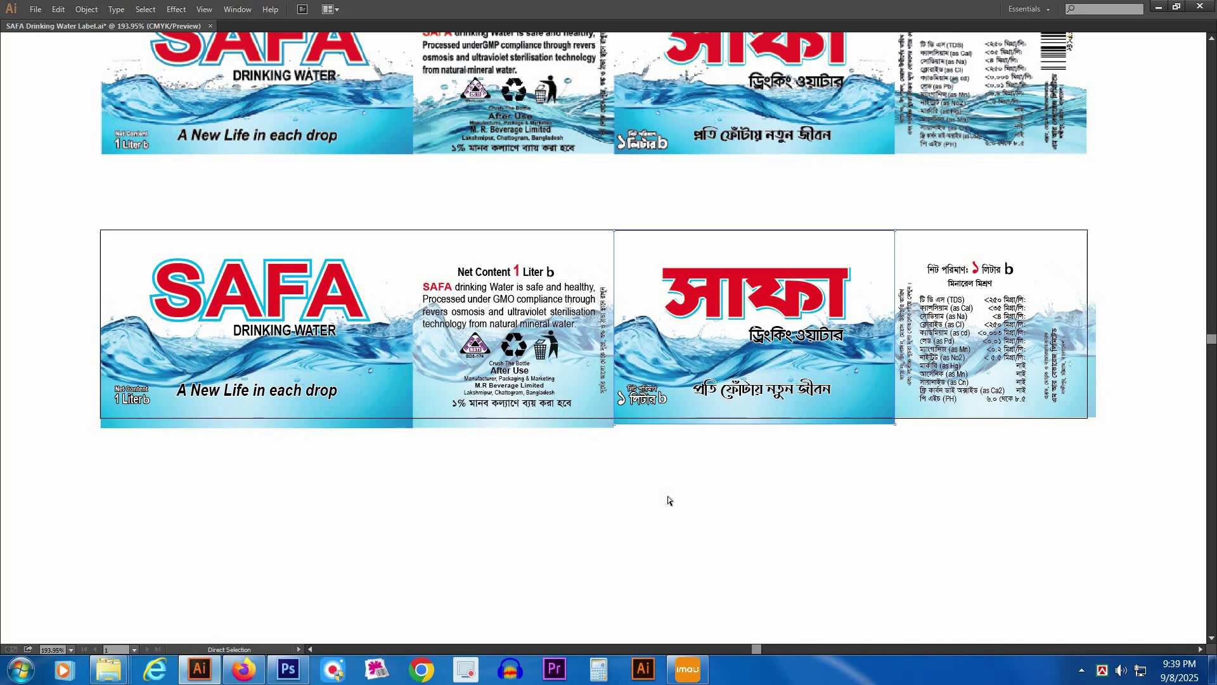
# - Extend the bottom edge of the fourth panel's clipping path three increments below the border
pyautogui.click(950, 454)
pyautogui.click(949, 422)
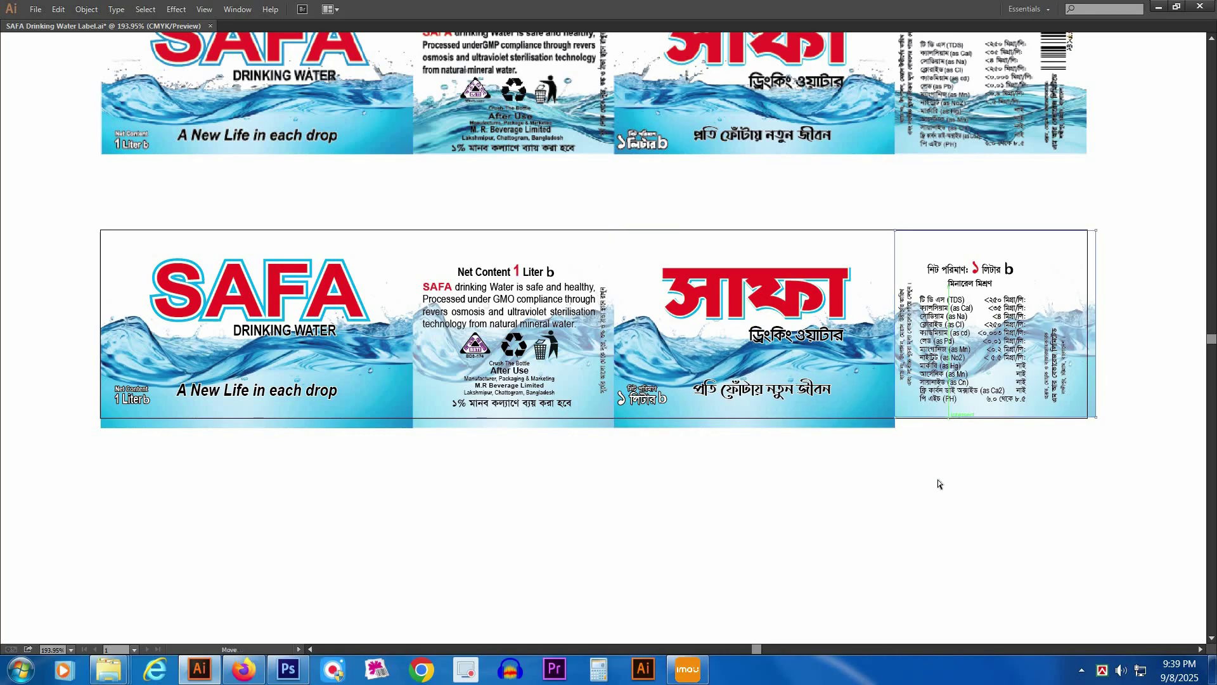
pyautogui.press('Down')
pyautogui.press('Down')
pyautogui.press('Down')
pyautogui.click(601, 497)
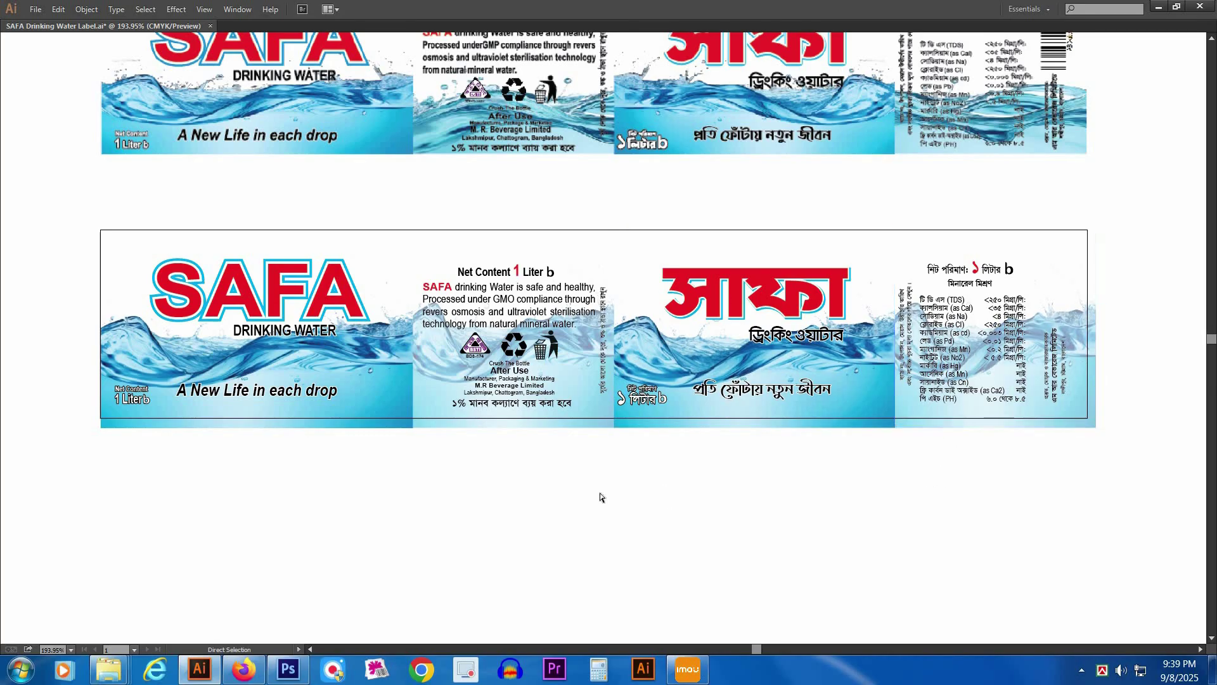
# - Extend the left edge of the first panel's clipping path three increments outward beyond the border
pyautogui.click(104, 275)
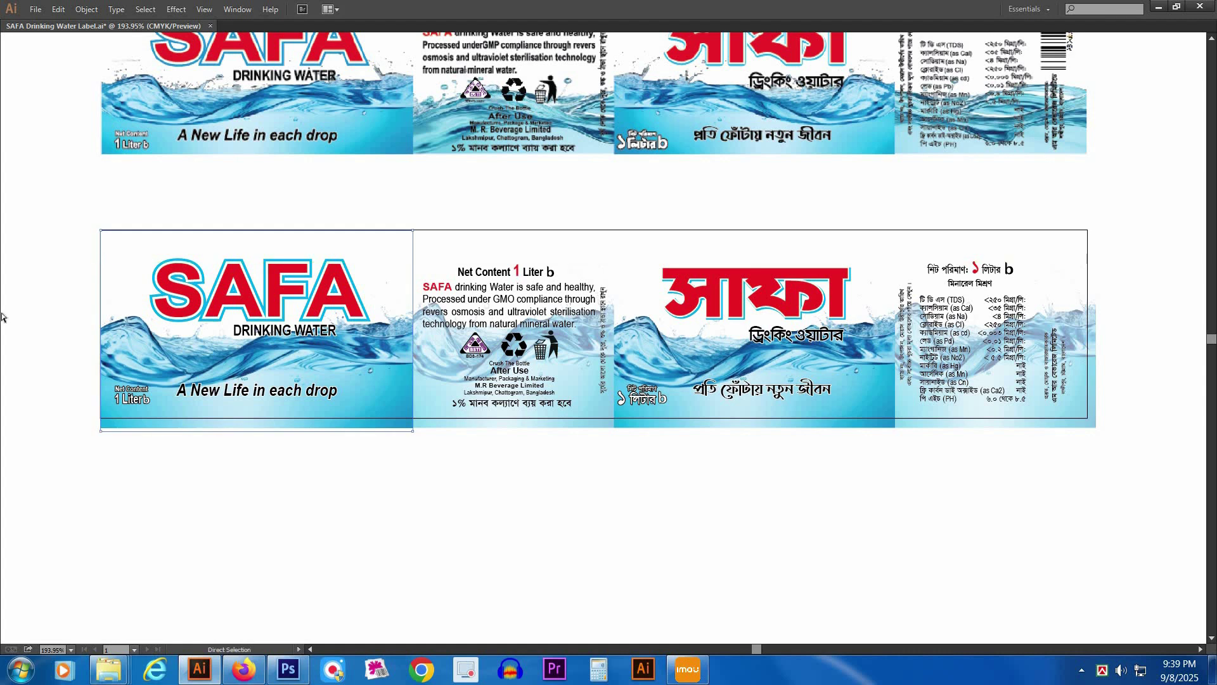
pyautogui.press('Left')
pyautogui.press('Left')
pyautogui.press('Left')
pyautogui.click(52, 336)
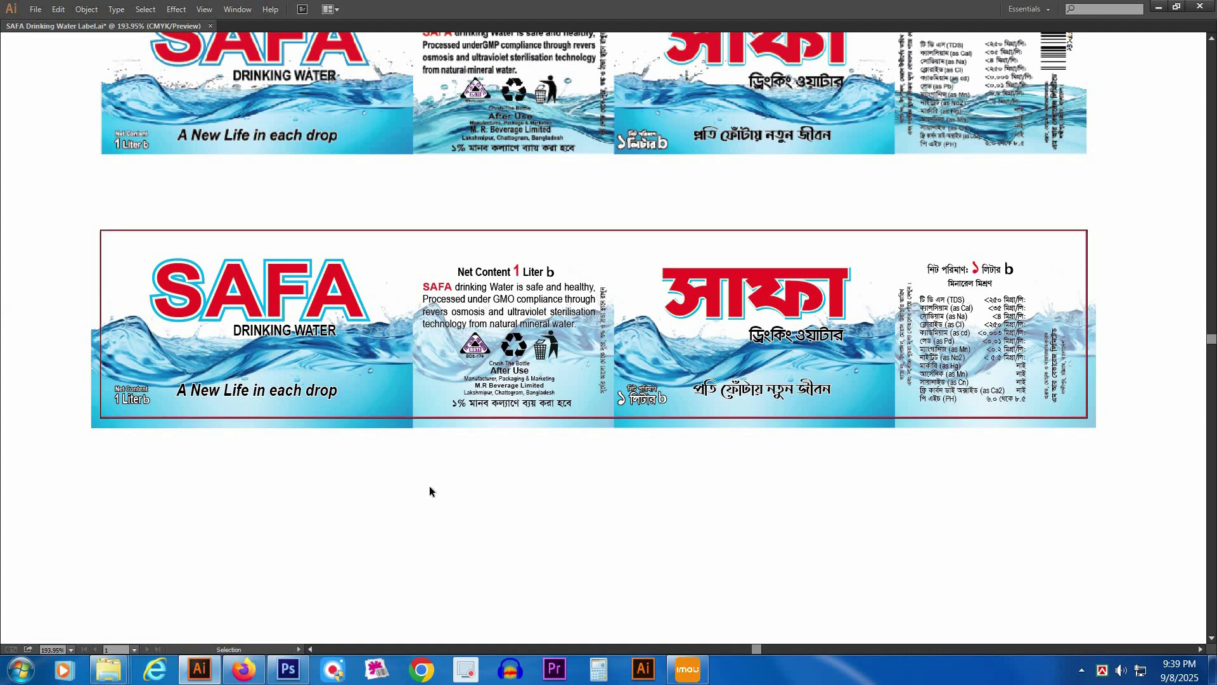
# - Try to make a clipping mask from the whole recreated label and its outer border rectangle
pyautogui.moveTo(430, 477); pyautogui.dragTo(464, 376)
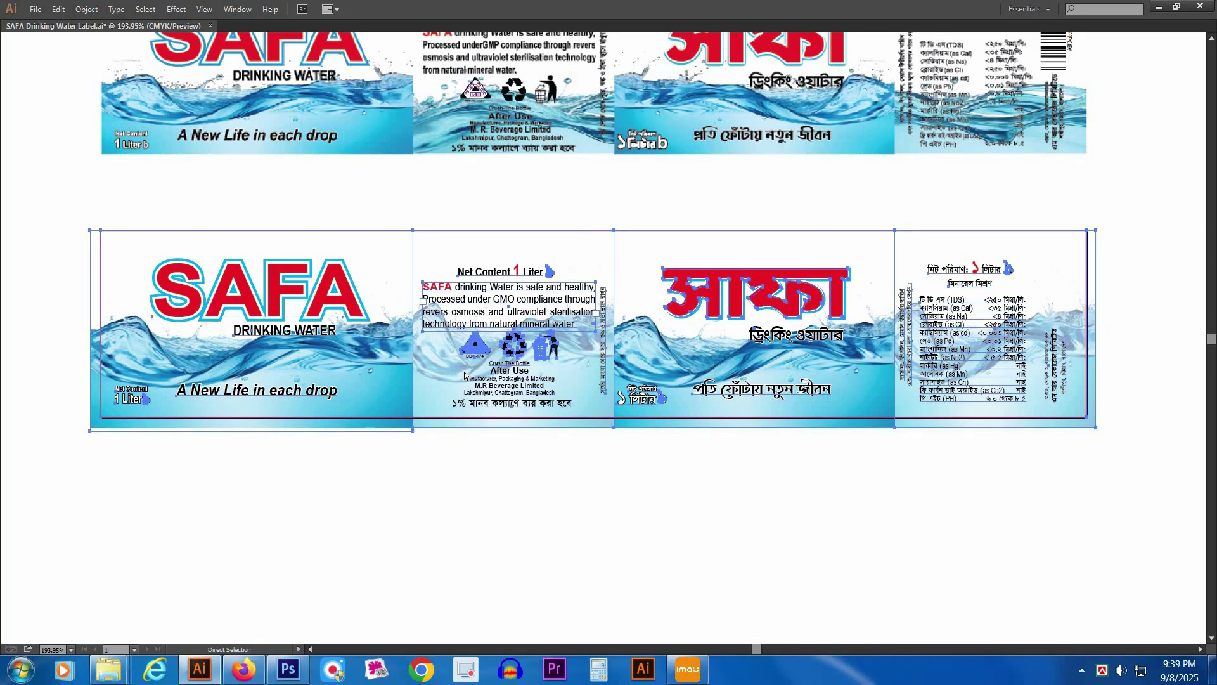
pyautogui.hotkey('ctrl', '7')
pyautogui.click(718, 355)
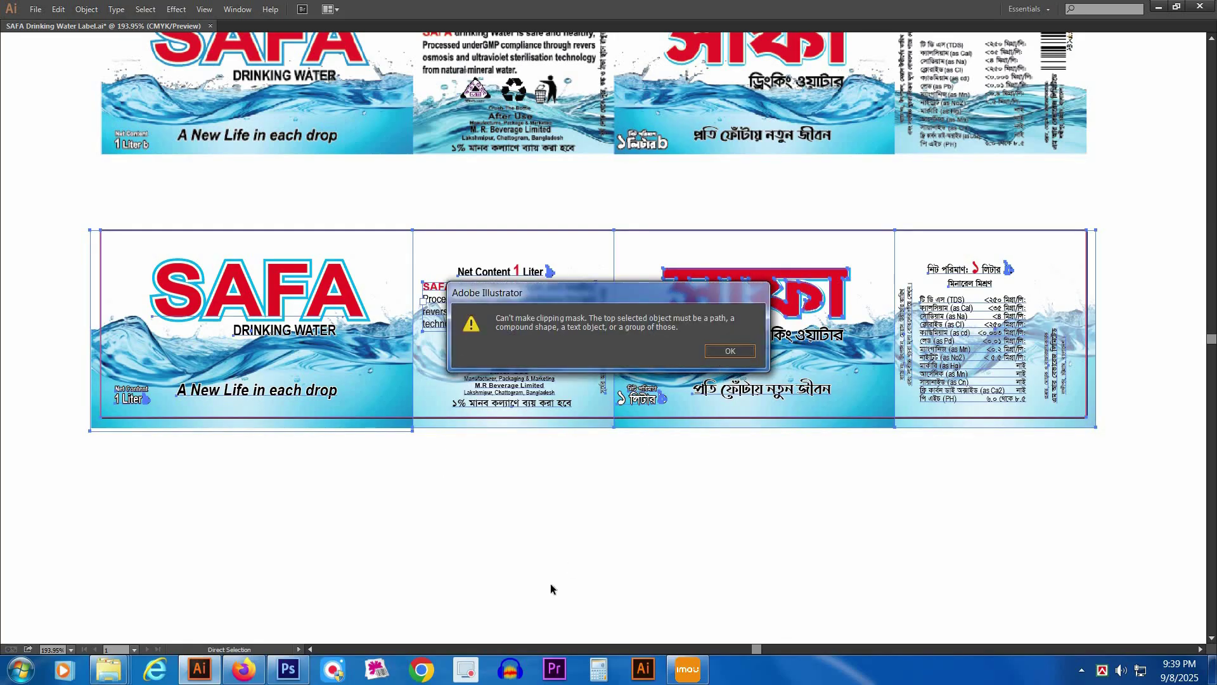
pyautogui.click(553, 576)
# - Bring the outer border rectangle to the front and clip the whole recreated label with it
pyautogui.click(440, 274)
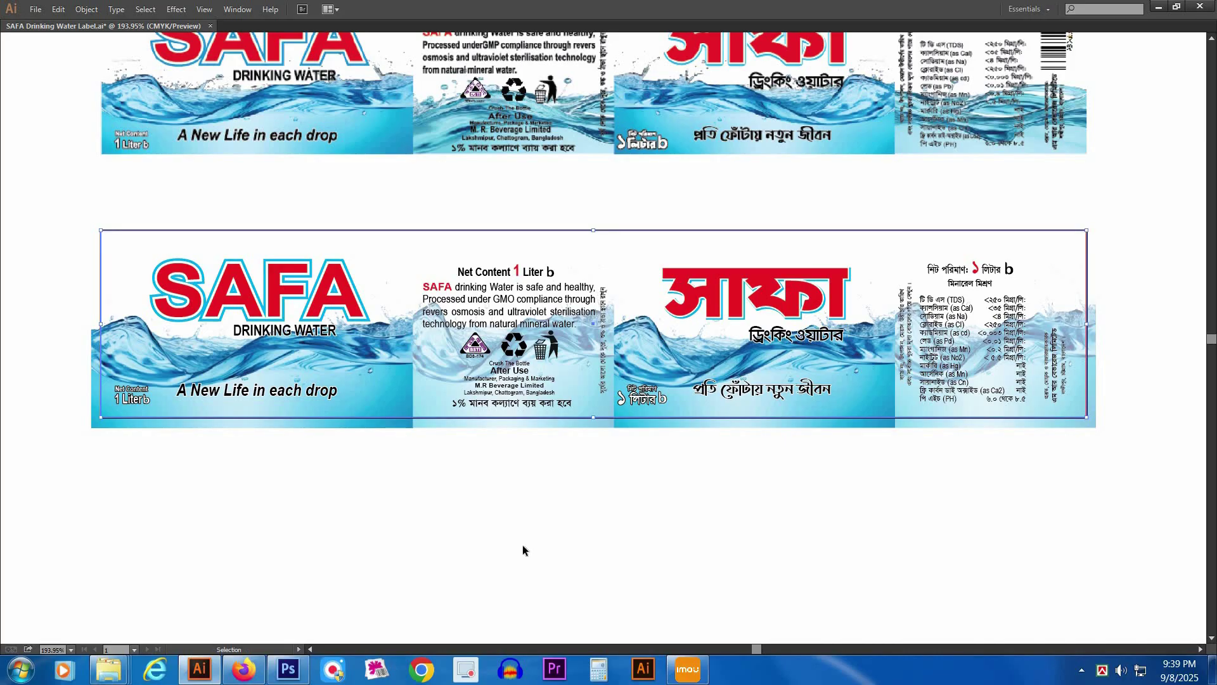
pyautogui.keyDown('shift'); pyautogui.click(321, 348); pyautogui.keyUp('shift')
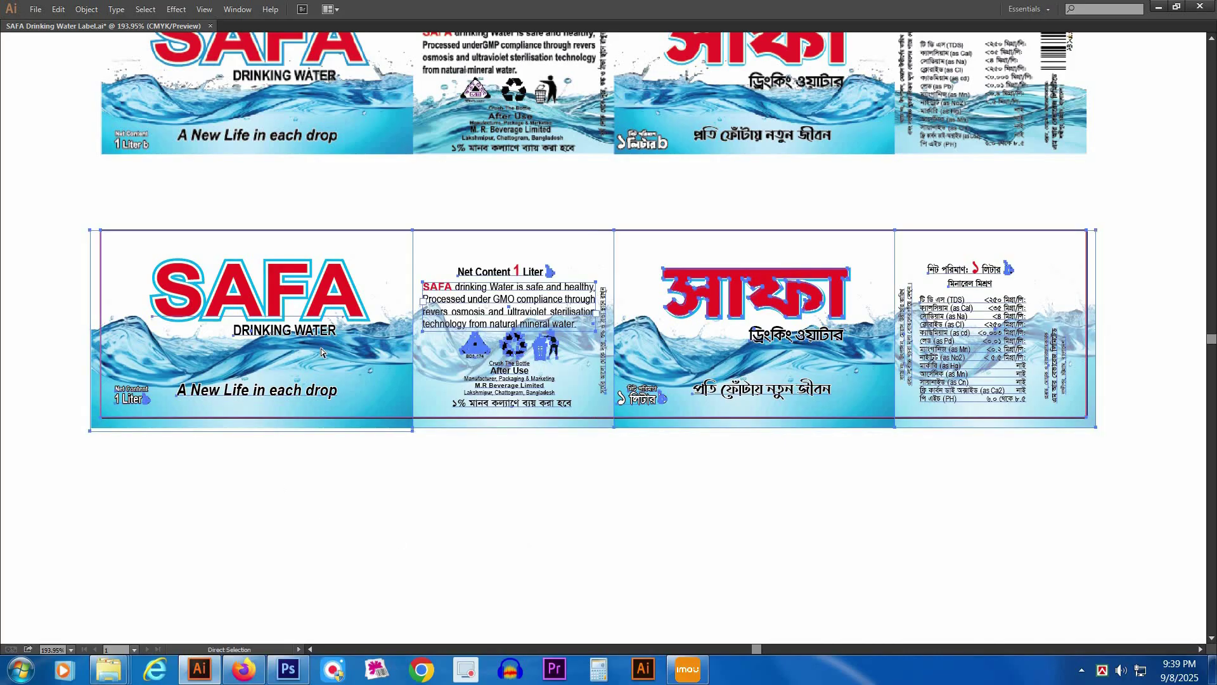
pyautogui.hotkey('ctrl', '7')
pyautogui.click(636, 199)
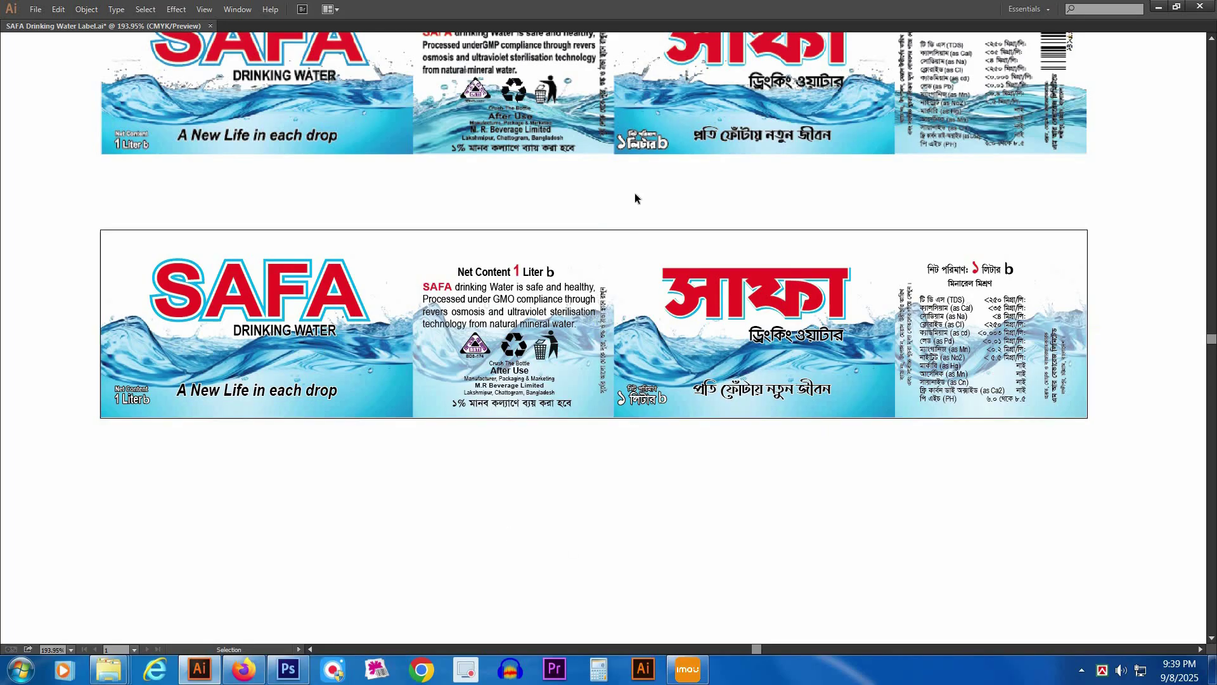
# - Delete the original reference label above the recreated one and save the document
pyautogui.click(636, 135)
pyautogui.press('Delete')
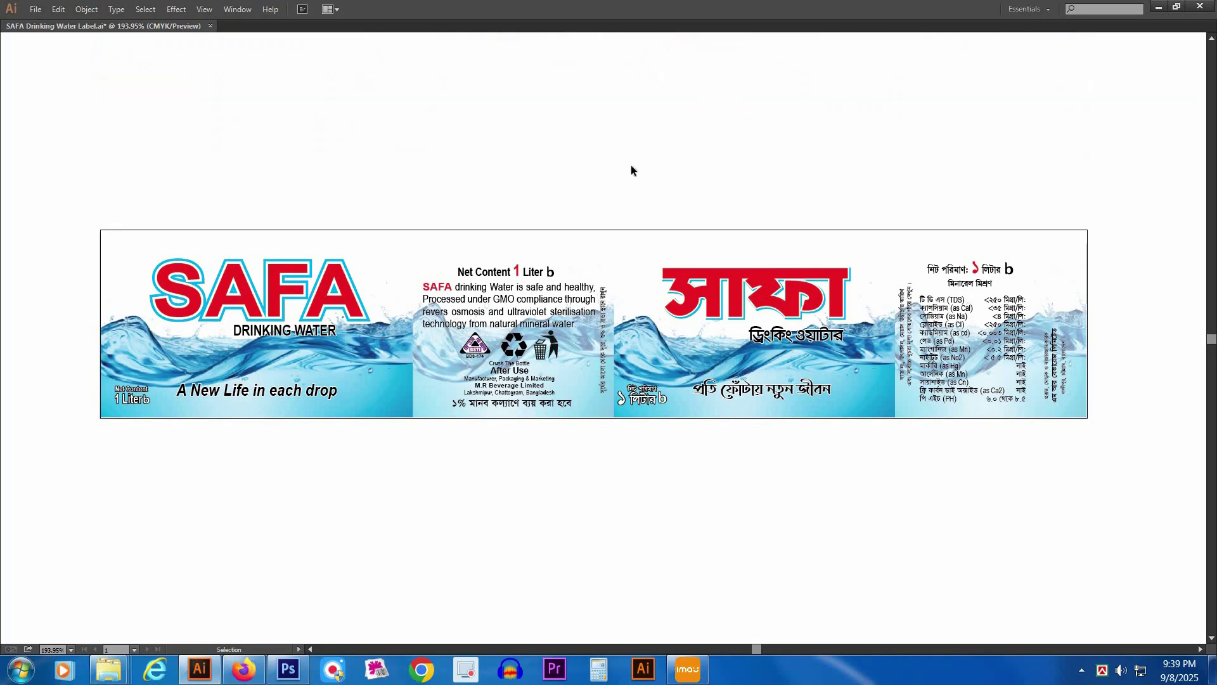
pyautogui.click(698, 480)
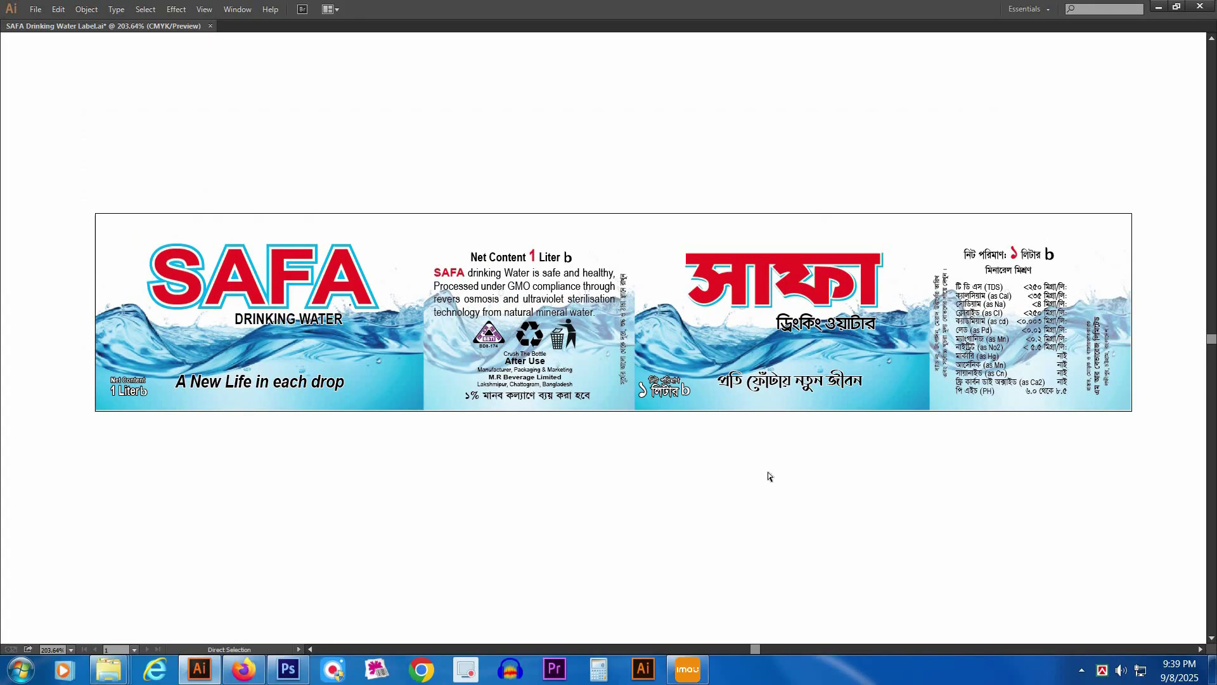
pyautogui.hotkey('ctrl', 's')
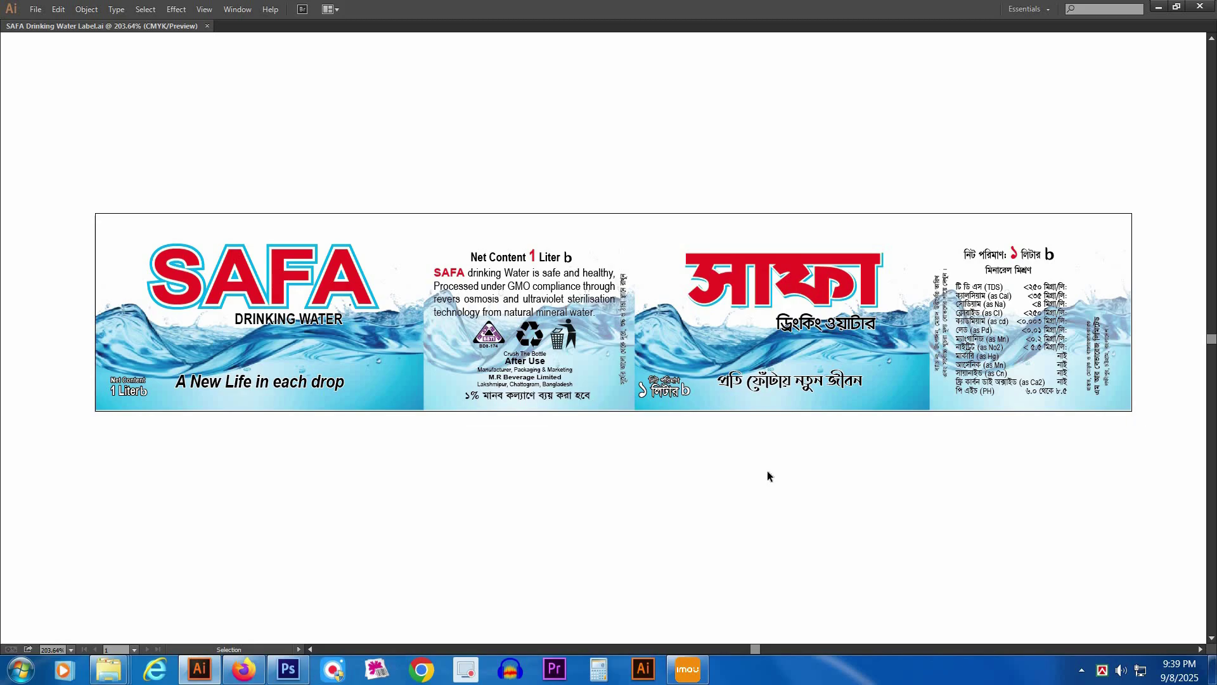